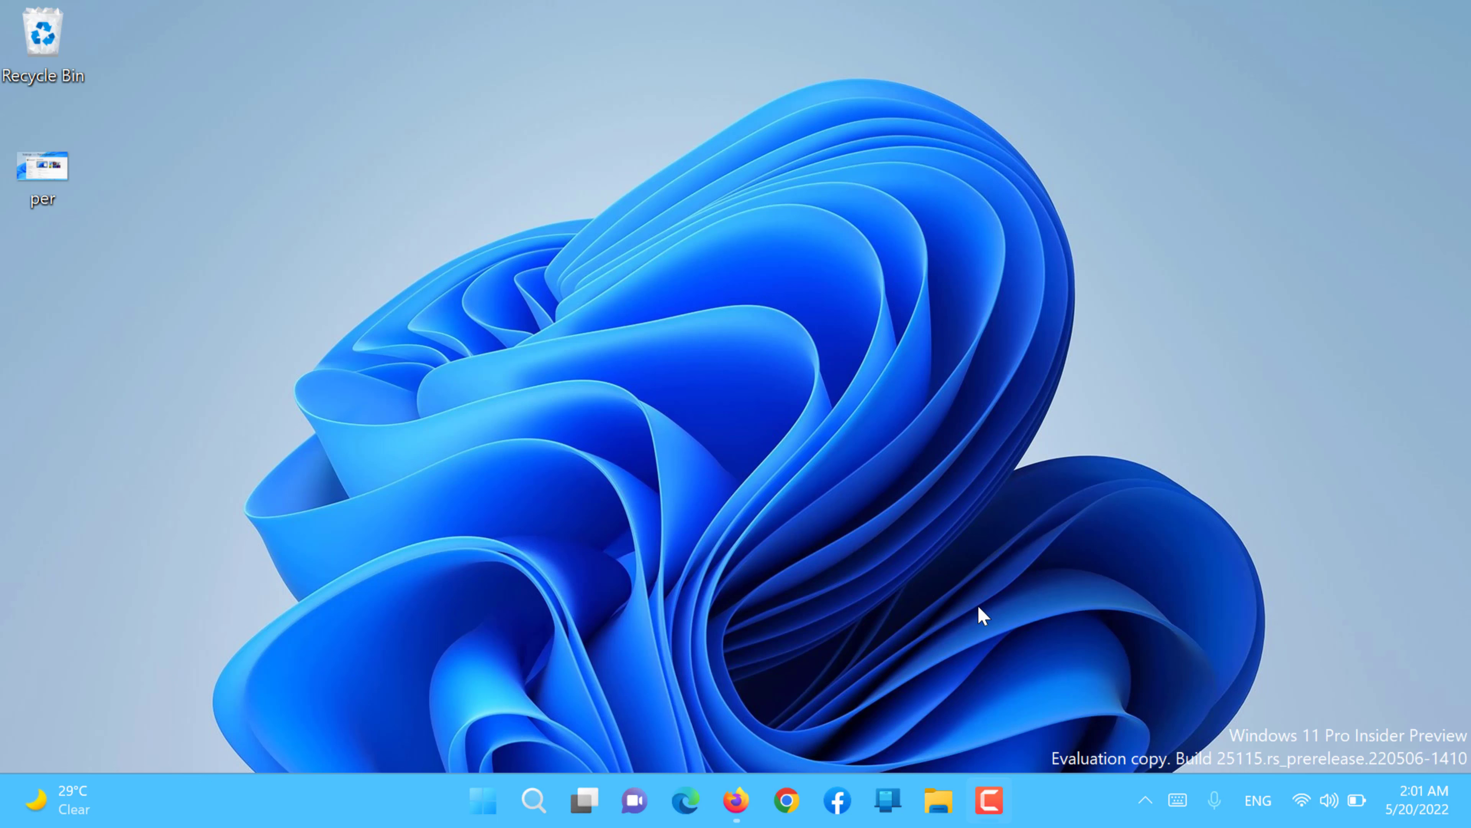
# Open the desktop's Personalization settings, look through the available categories down to Device usage, and close Settings
pyautogui.rightClick(749, 634)
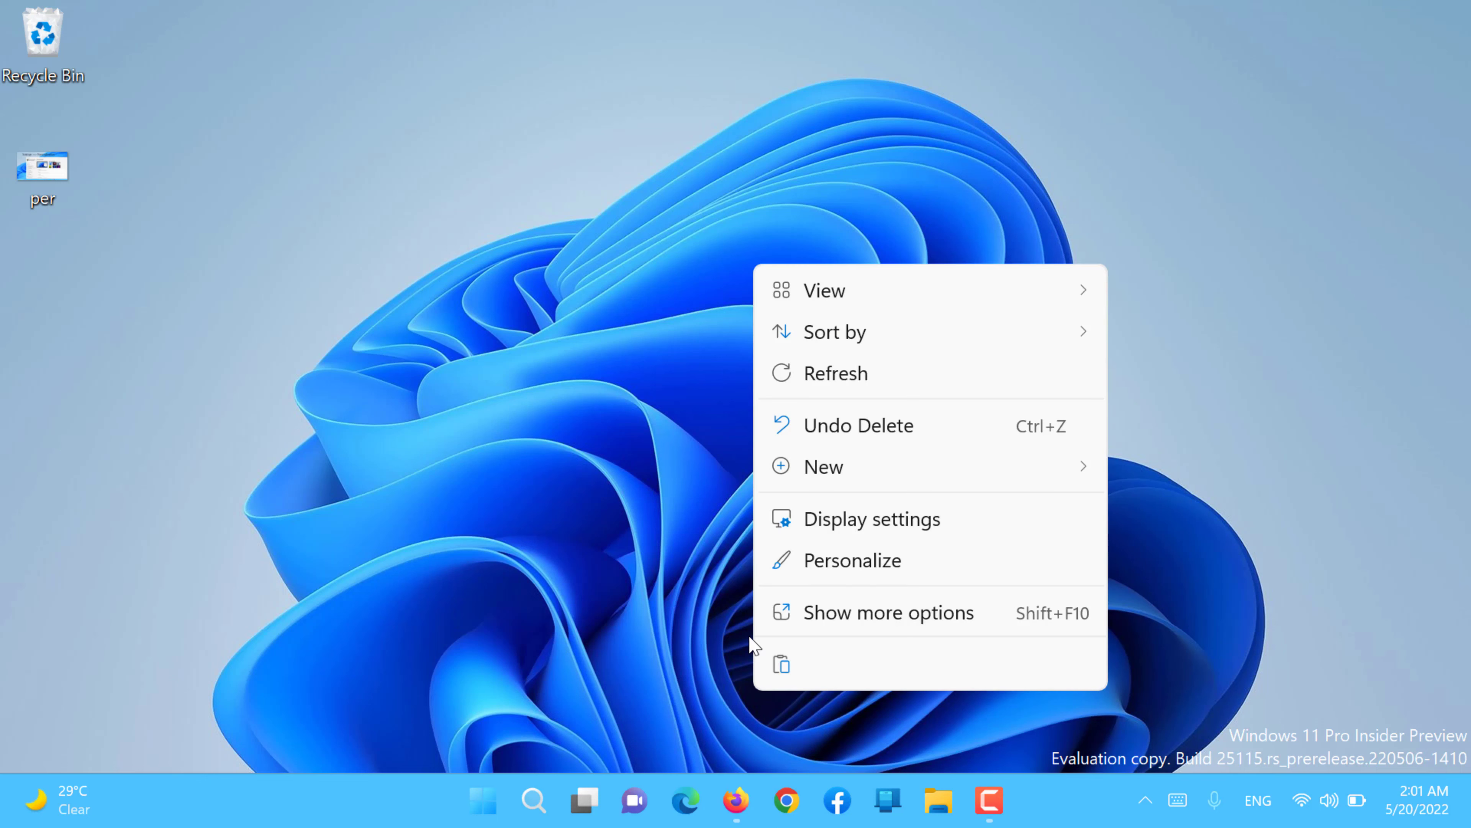
pyautogui.click(914, 561)
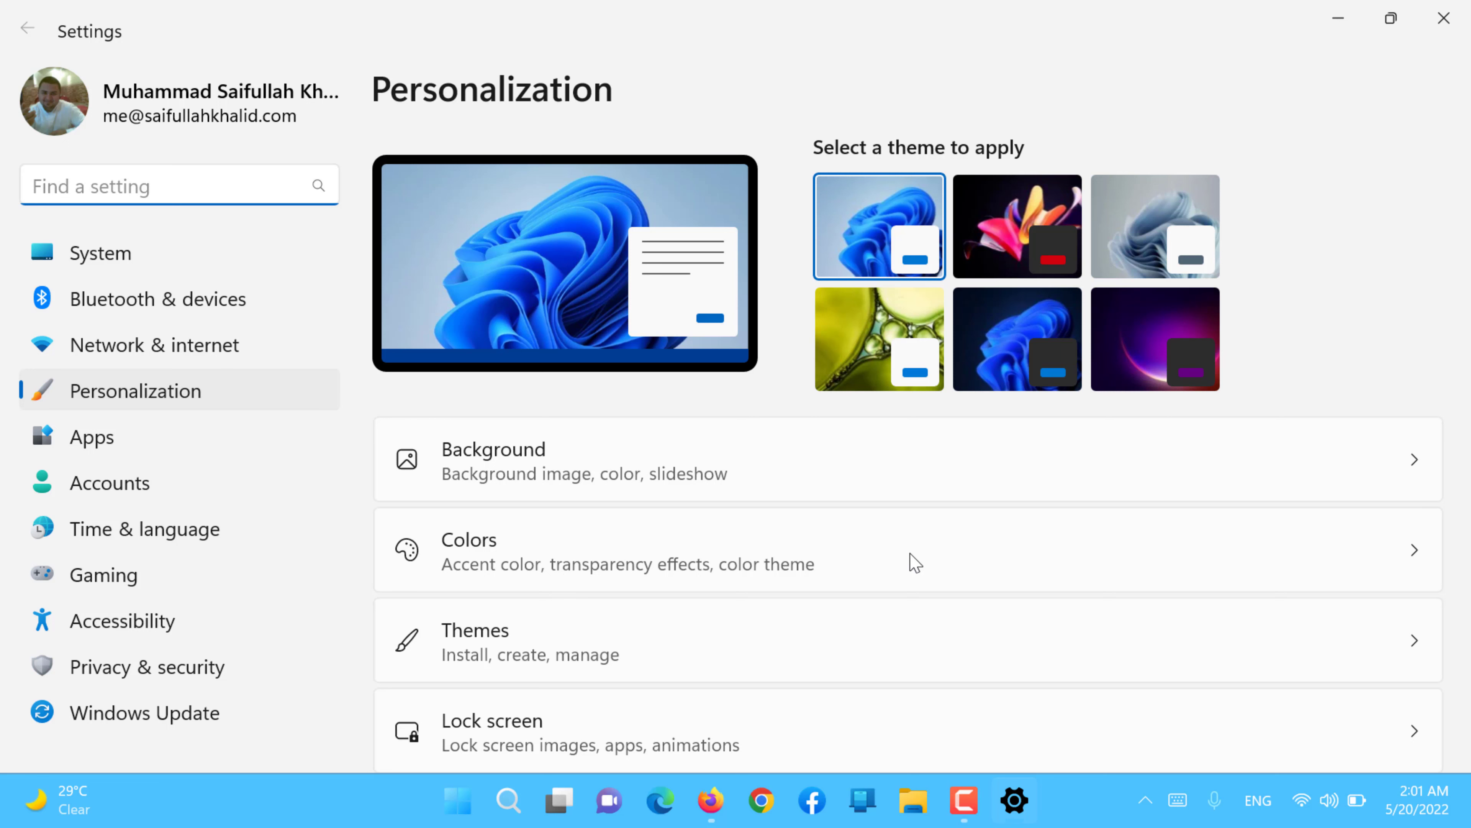
pyautogui.scroll(-2, 914, 561)
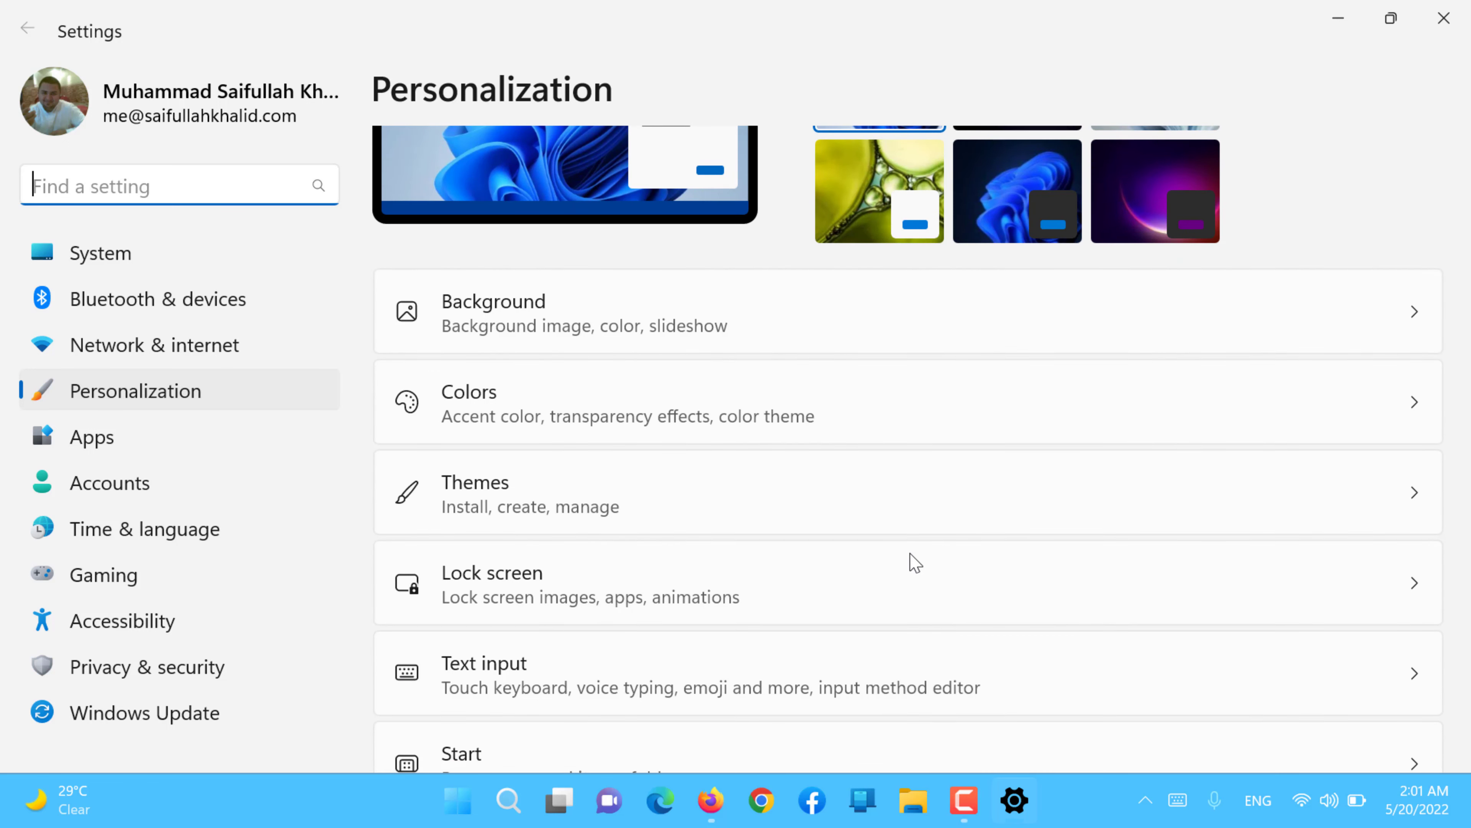
pyautogui.scroll(-3, 914, 561)
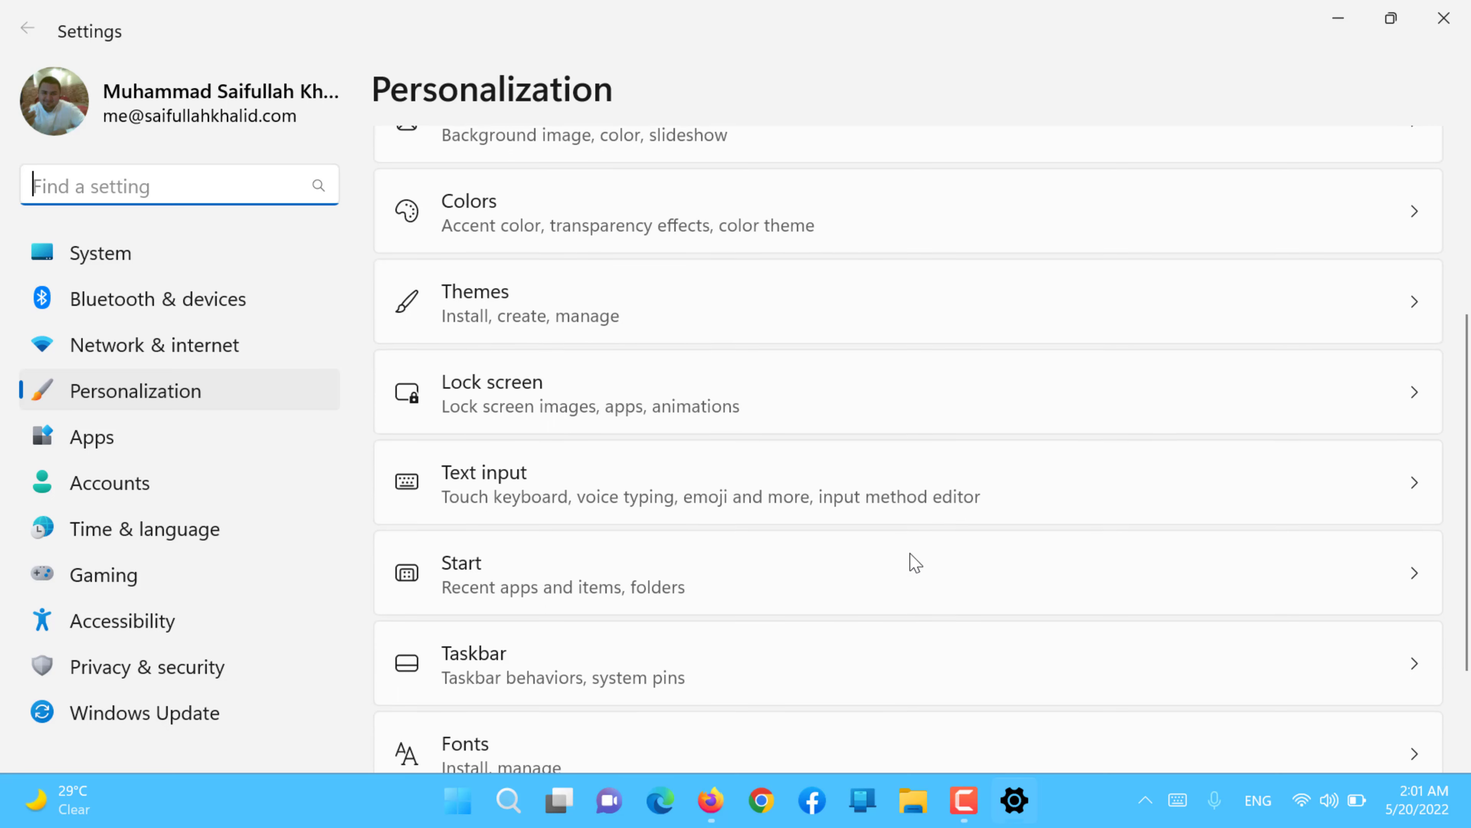
pyautogui.scroll(-3, 911, 555)
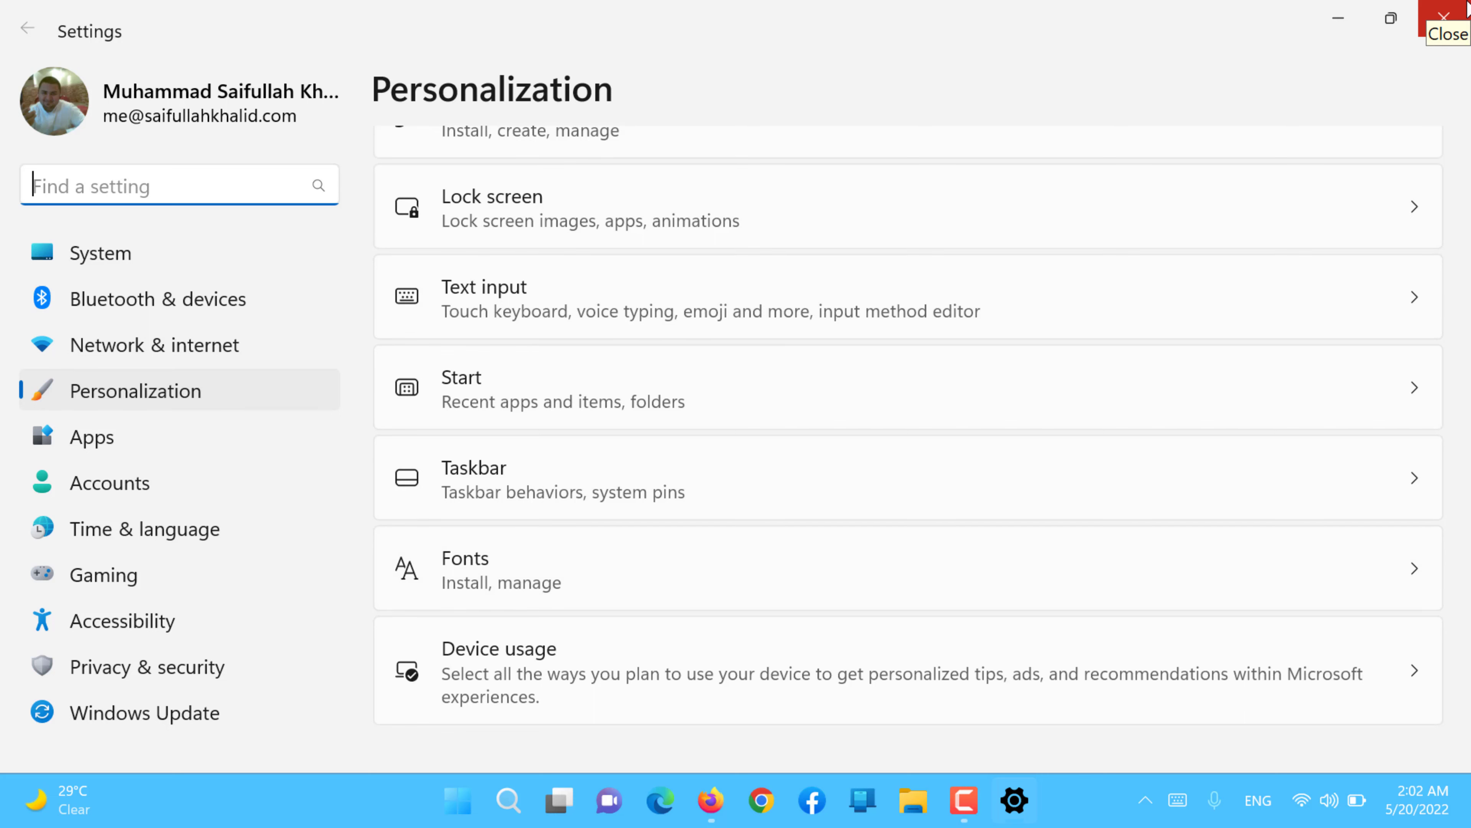
pyautogui.click(1465, 8)
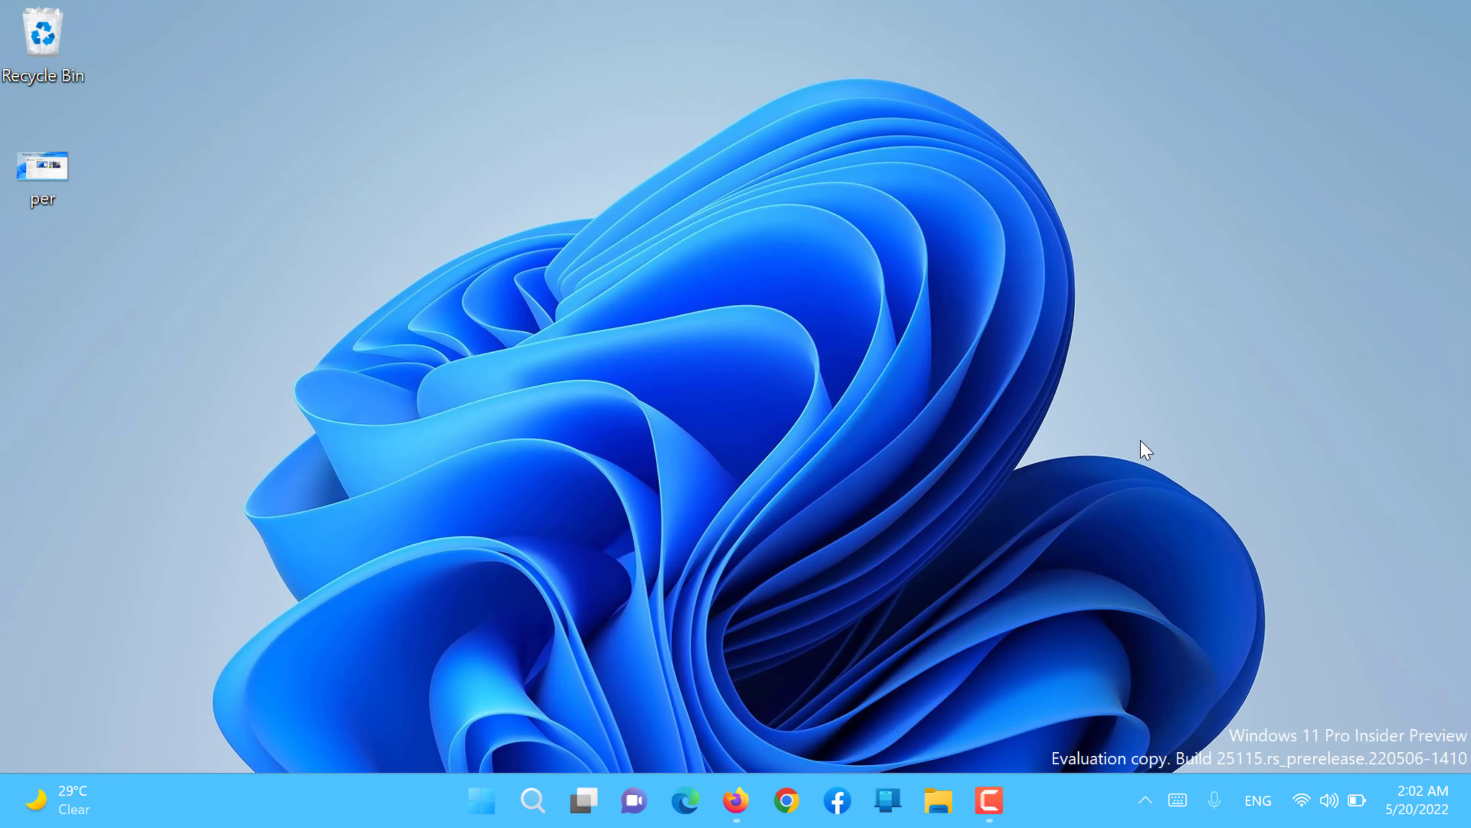
# Open the Personalization page of Settings and apply the light theme with the grey-blue Flow wallpaper
pyautogui.rightClick(660, 509)
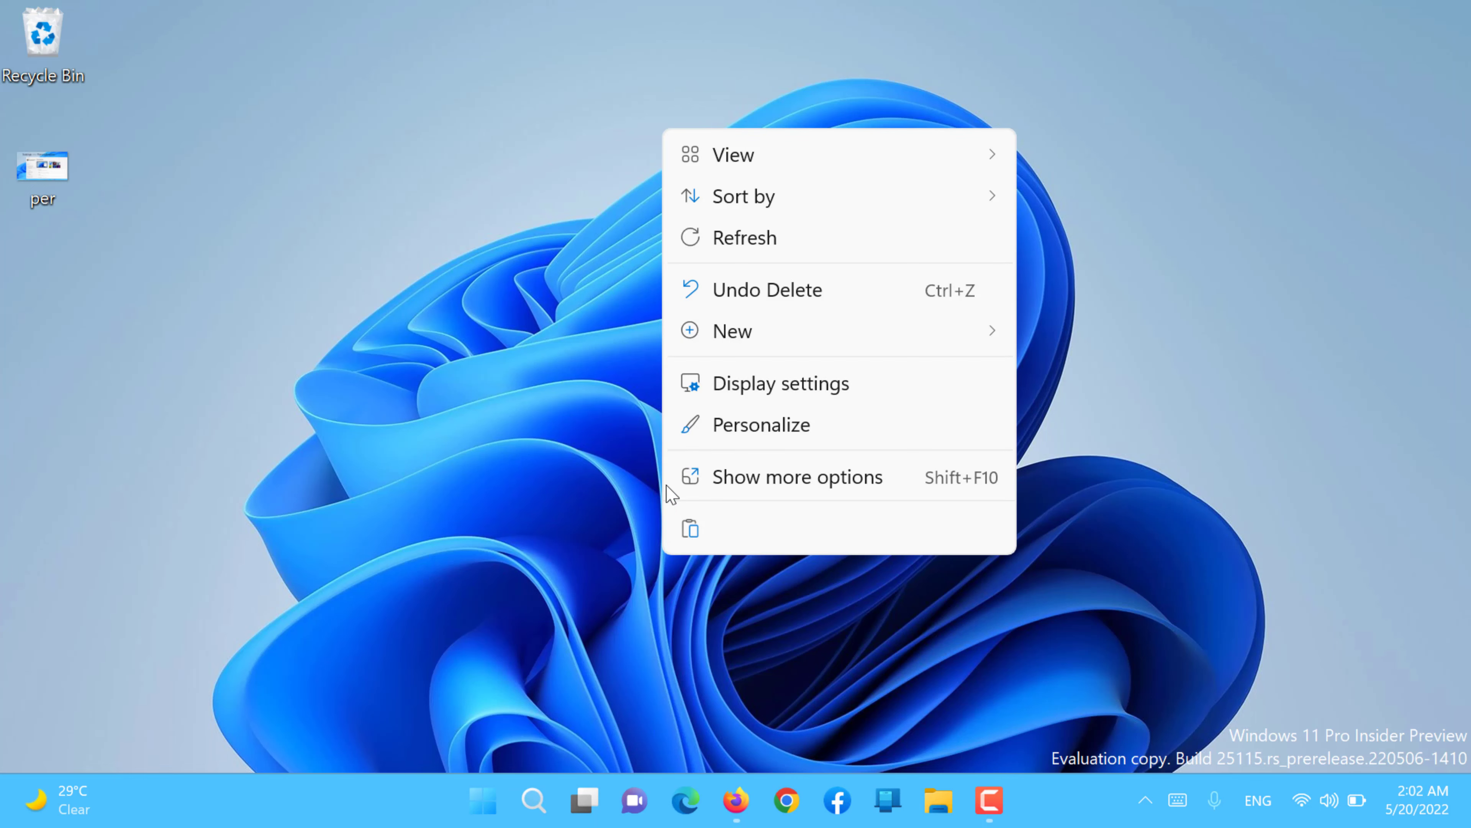
pyautogui.click(720, 430)
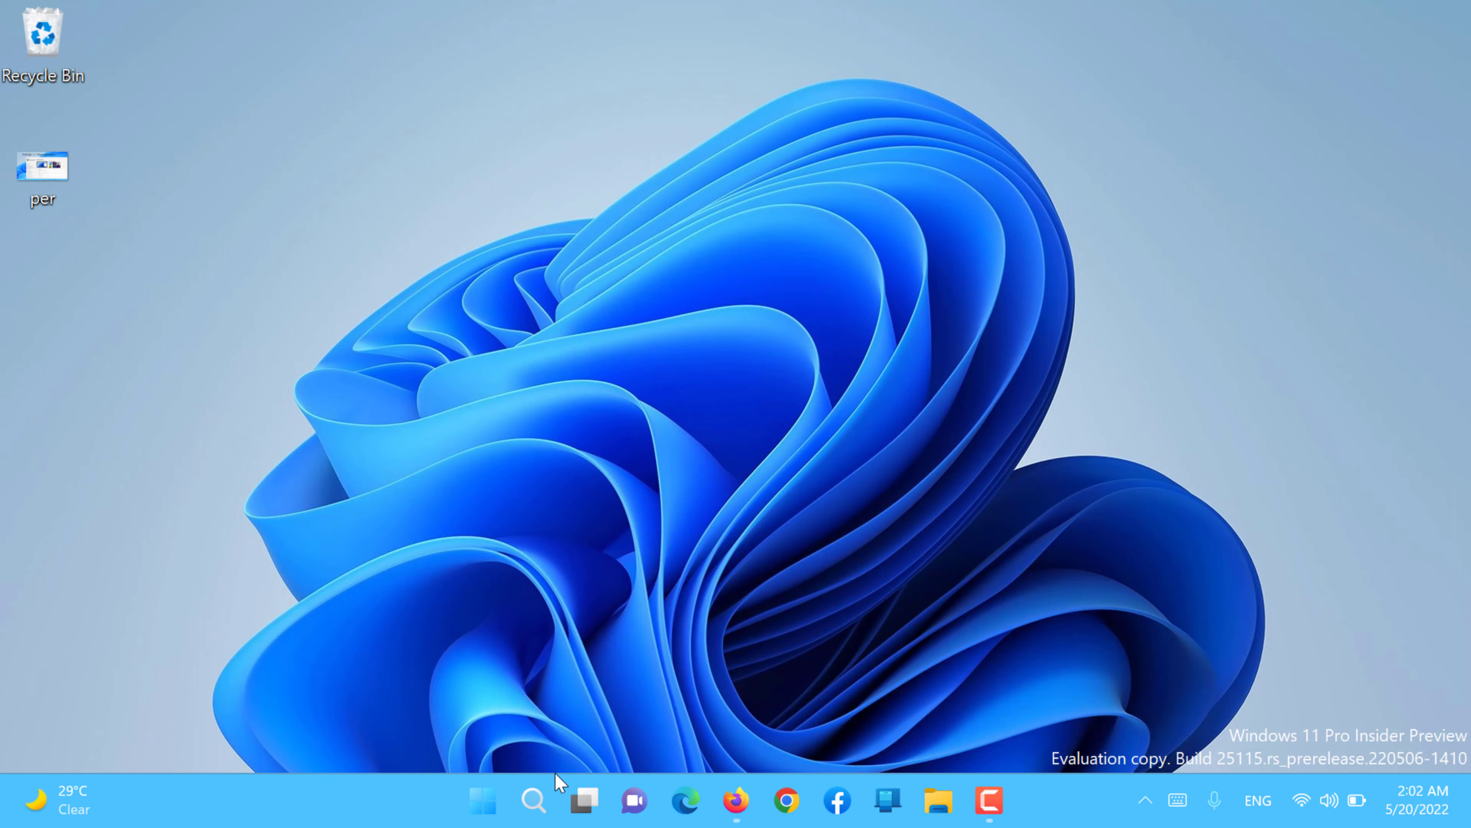
pyautogui.click(492, 791)
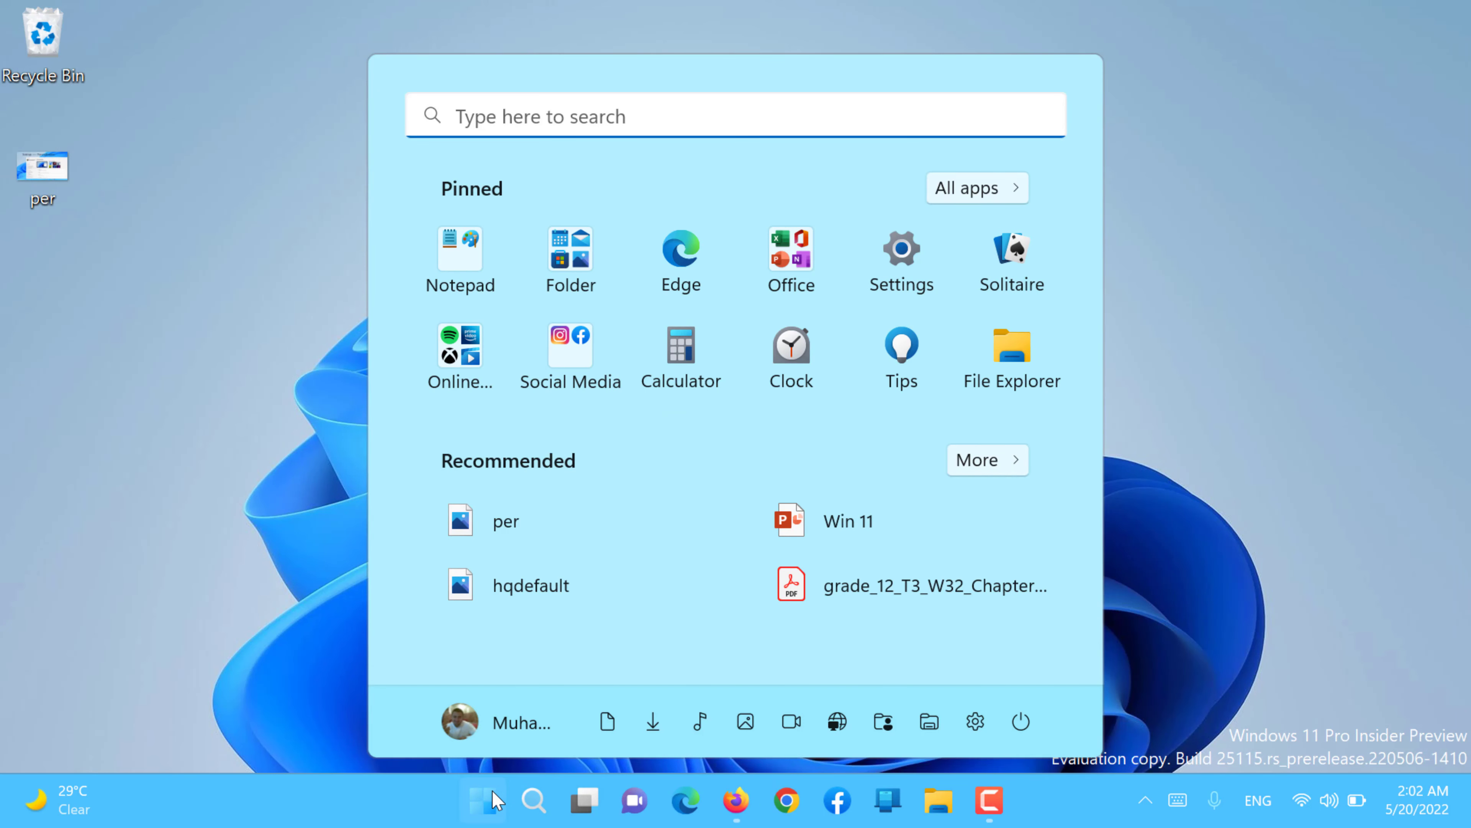
pyautogui.click(975, 721)
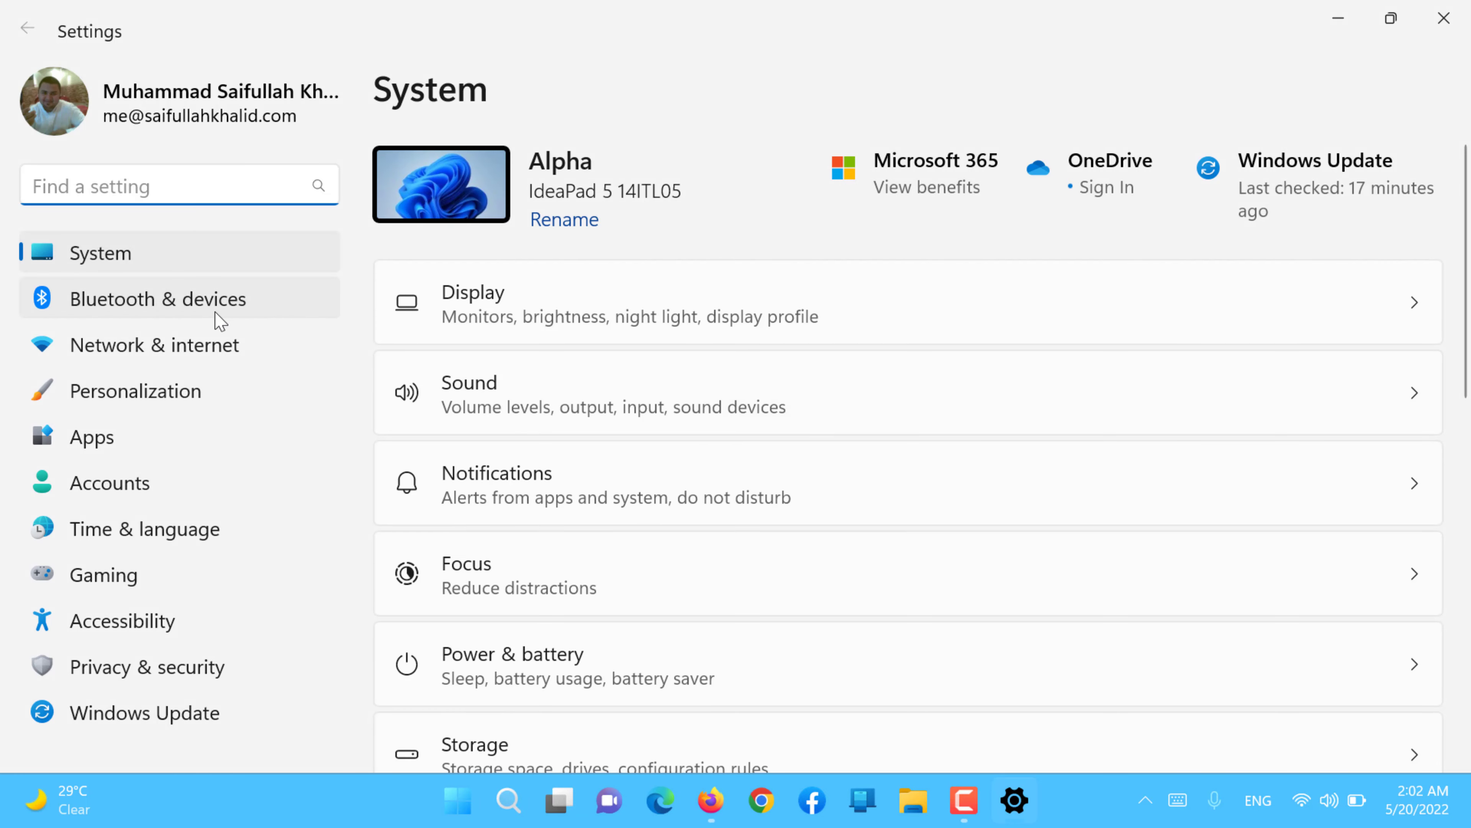
pyautogui.click(151, 392)
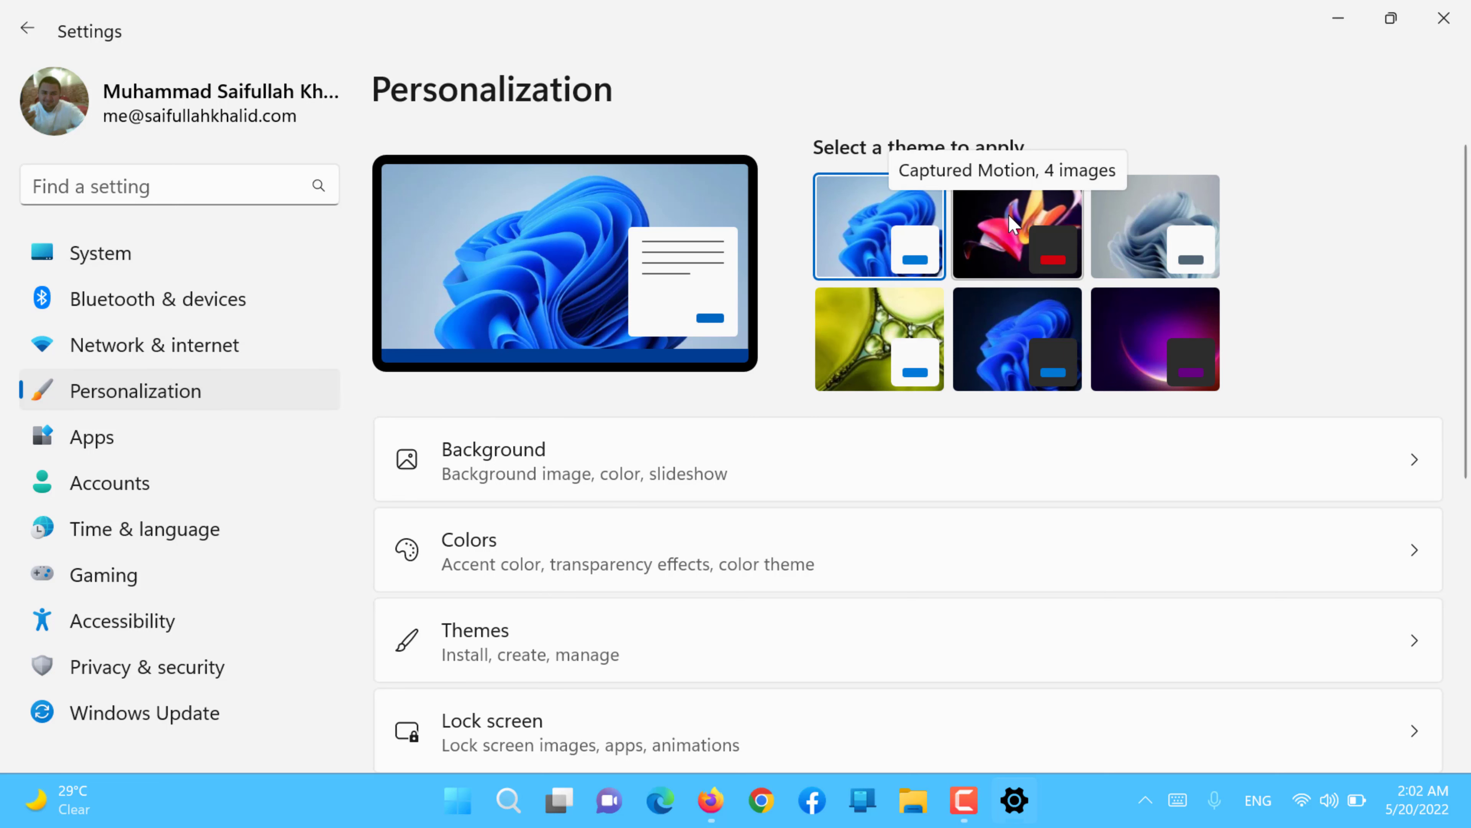
pyautogui.click(1013, 223)
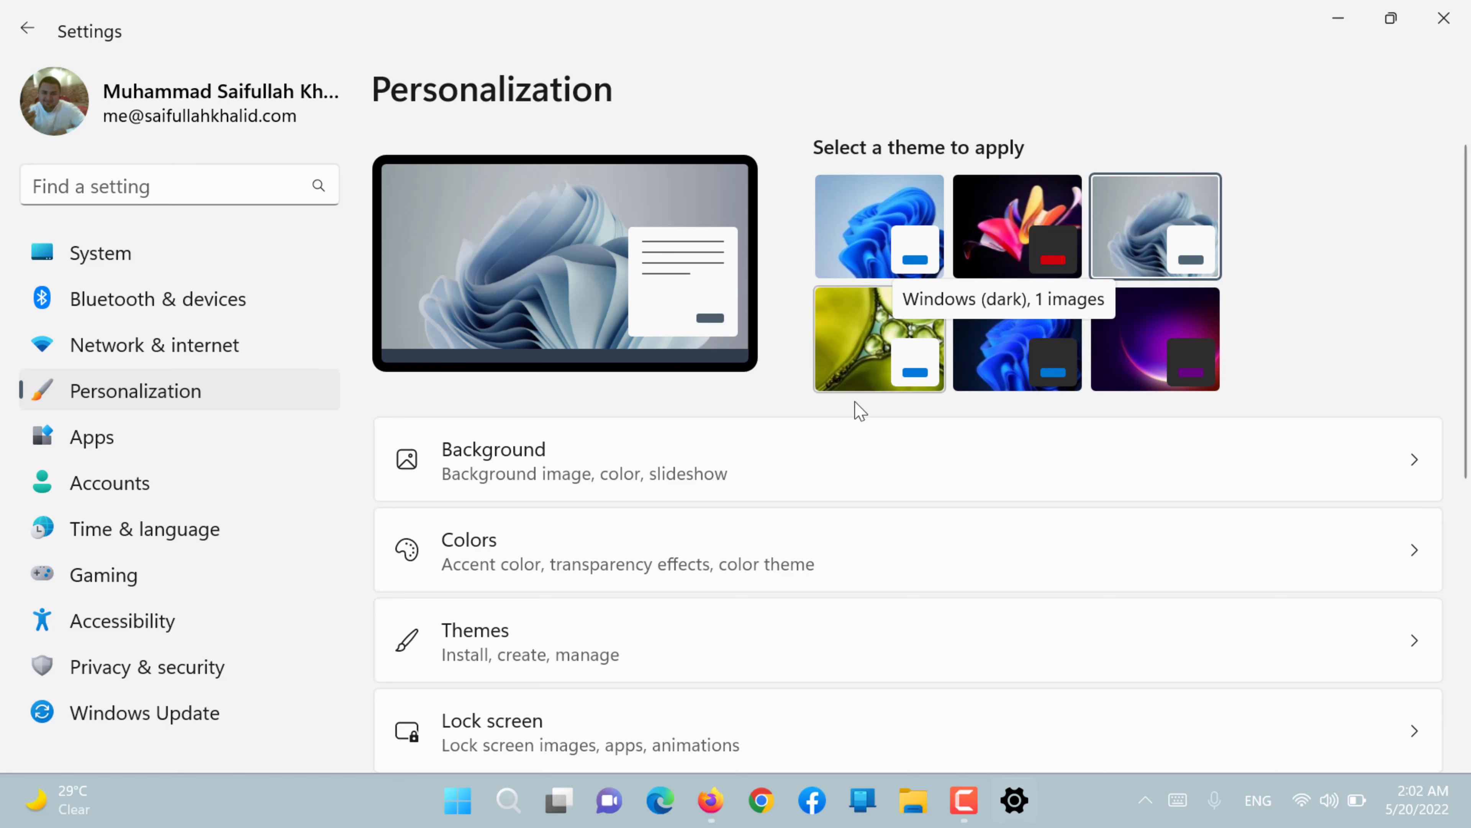
# Look over the Personalization categories and open the Background settings
pyautogui.scroll(-3, 623, 450)
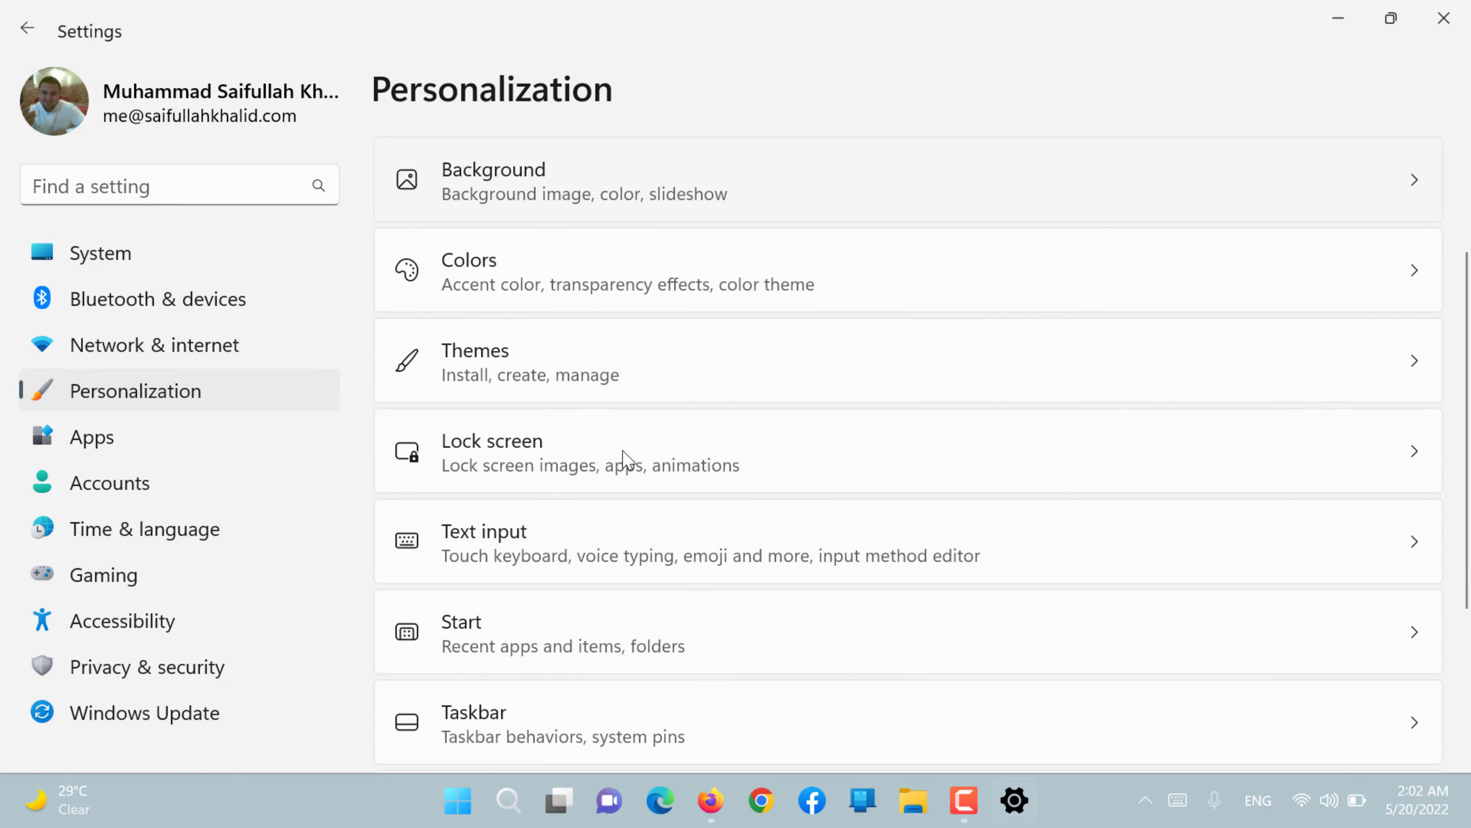
pyautogui.scroll(-2, 623, 456)
pyautogui.scroll(3, 552, 332)
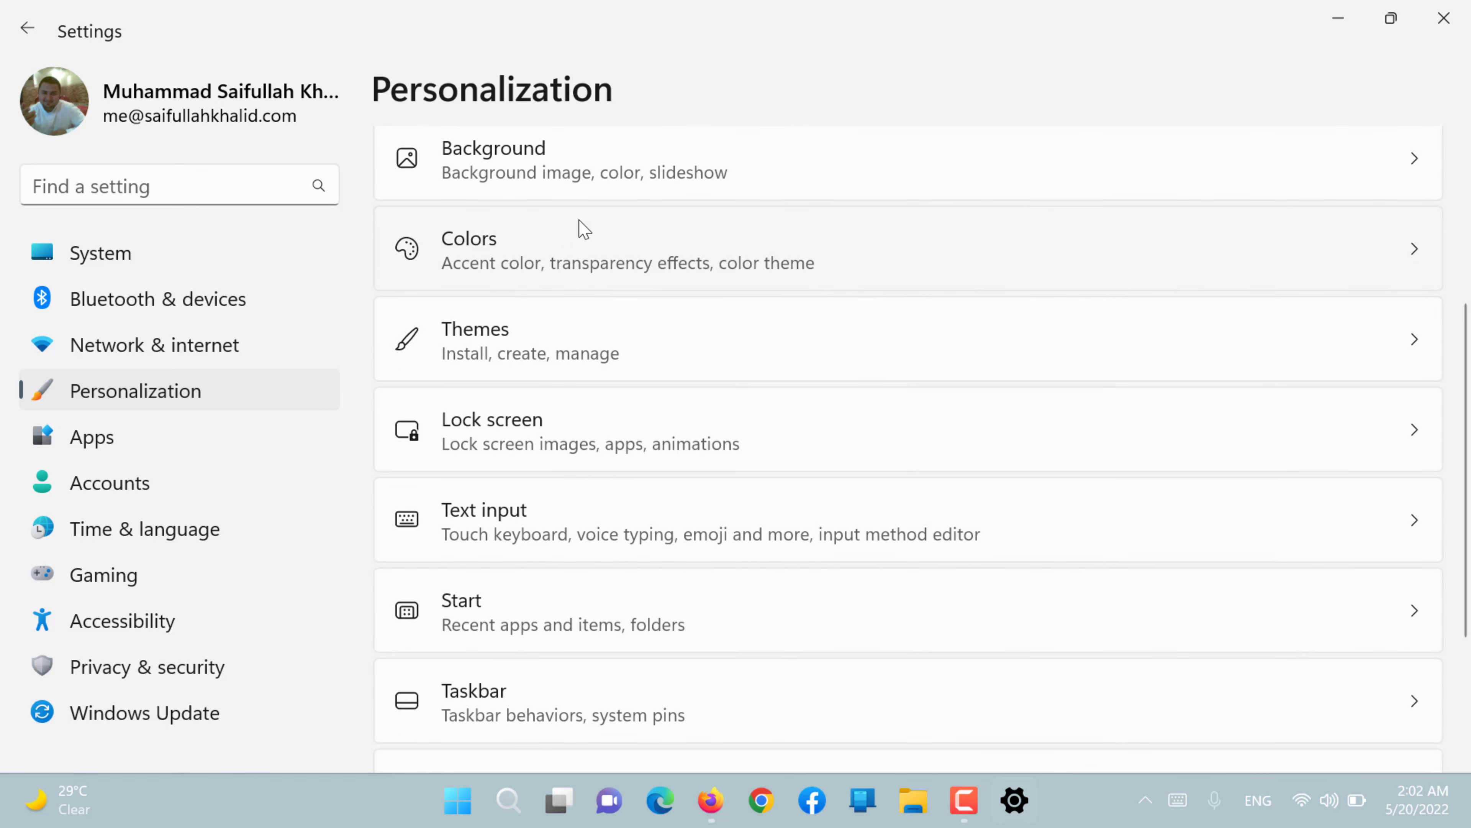
pyautogui.scroll(3, 570, 162)
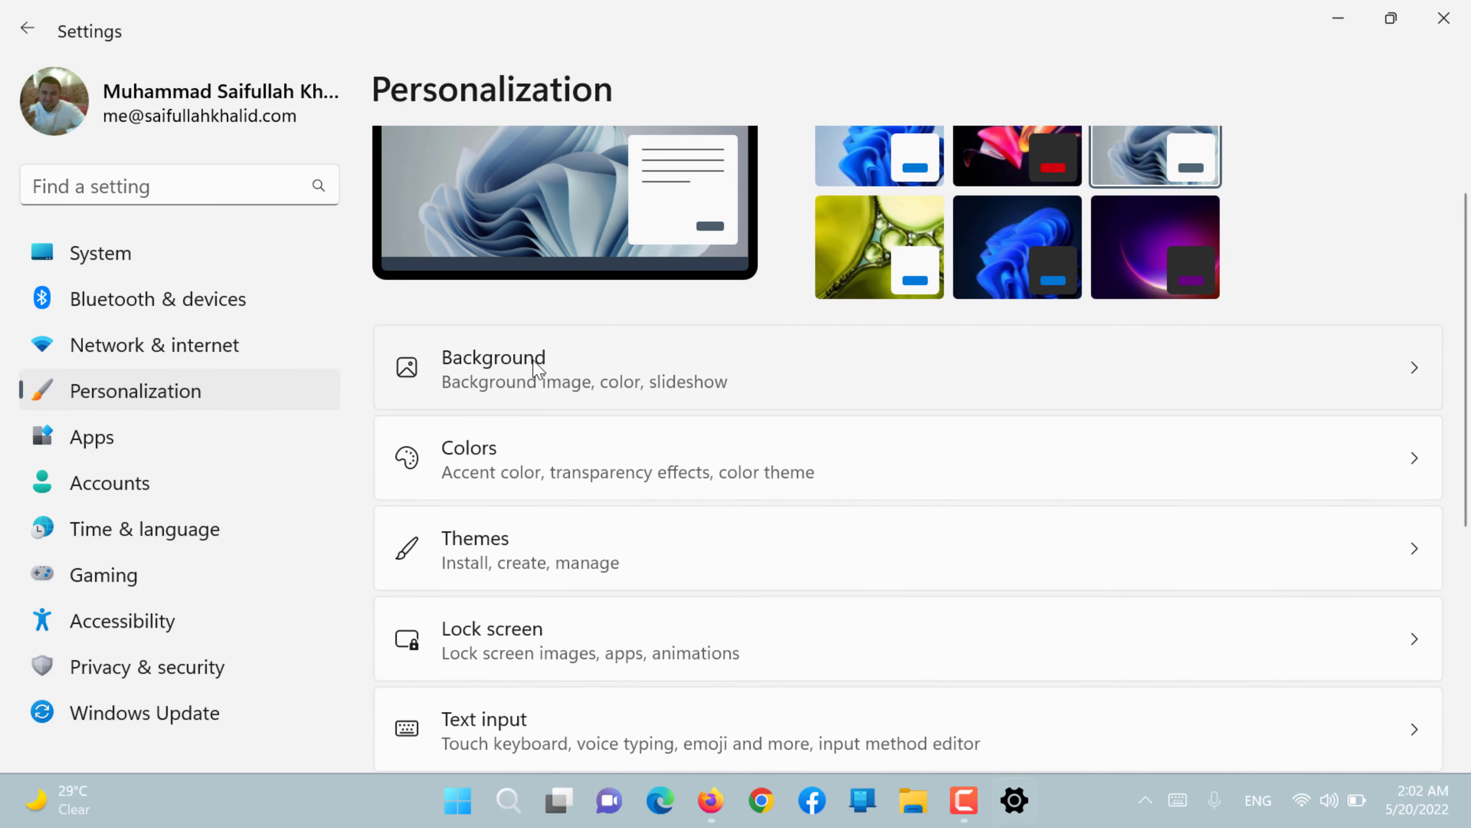
pyautogui.click(577, 372)
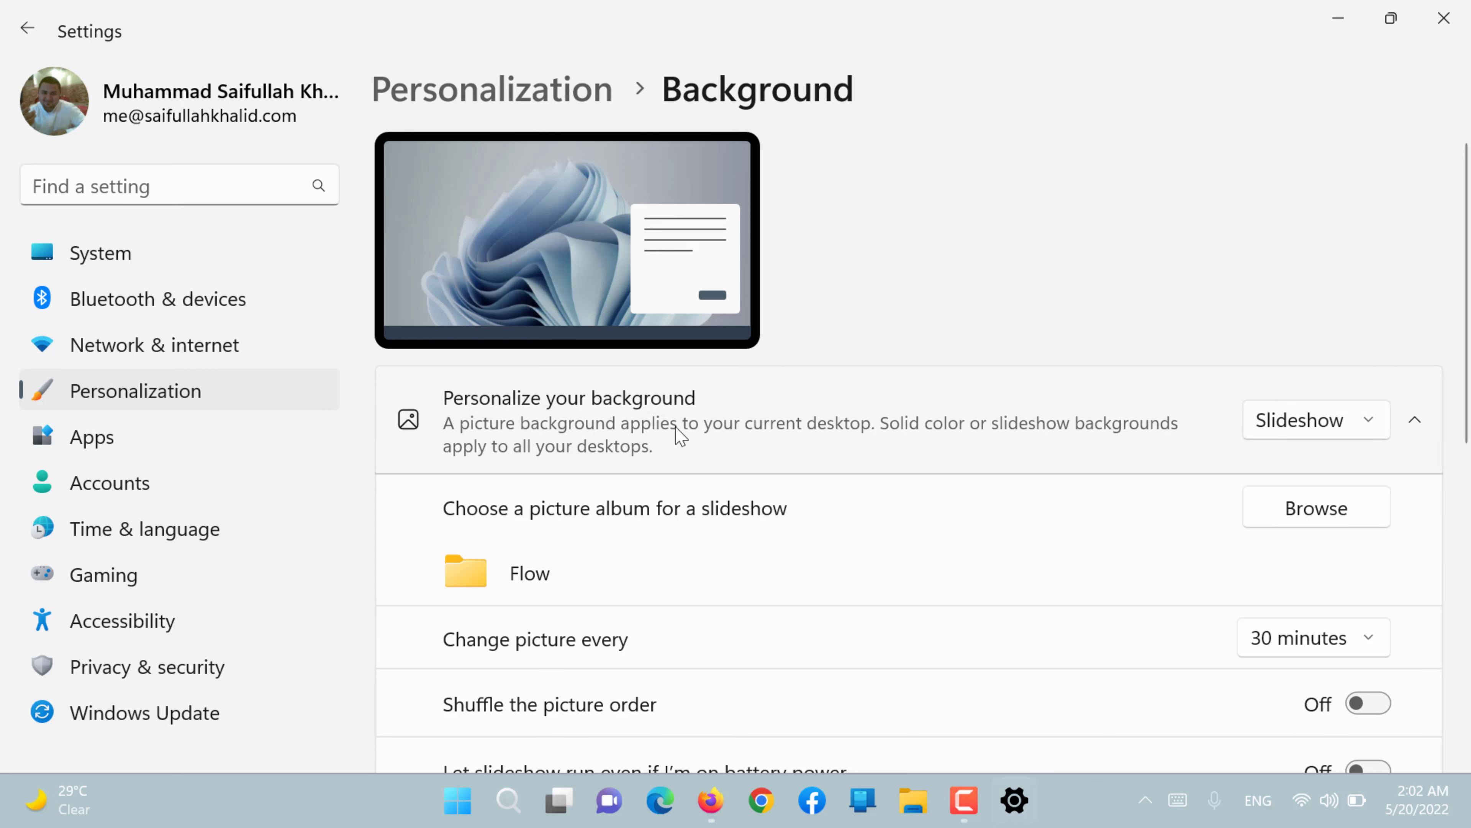
# Try Windows spotlight as the background type, check it on the desktop, and switch back to Slideshow
pyautogui.click(1336, 416)
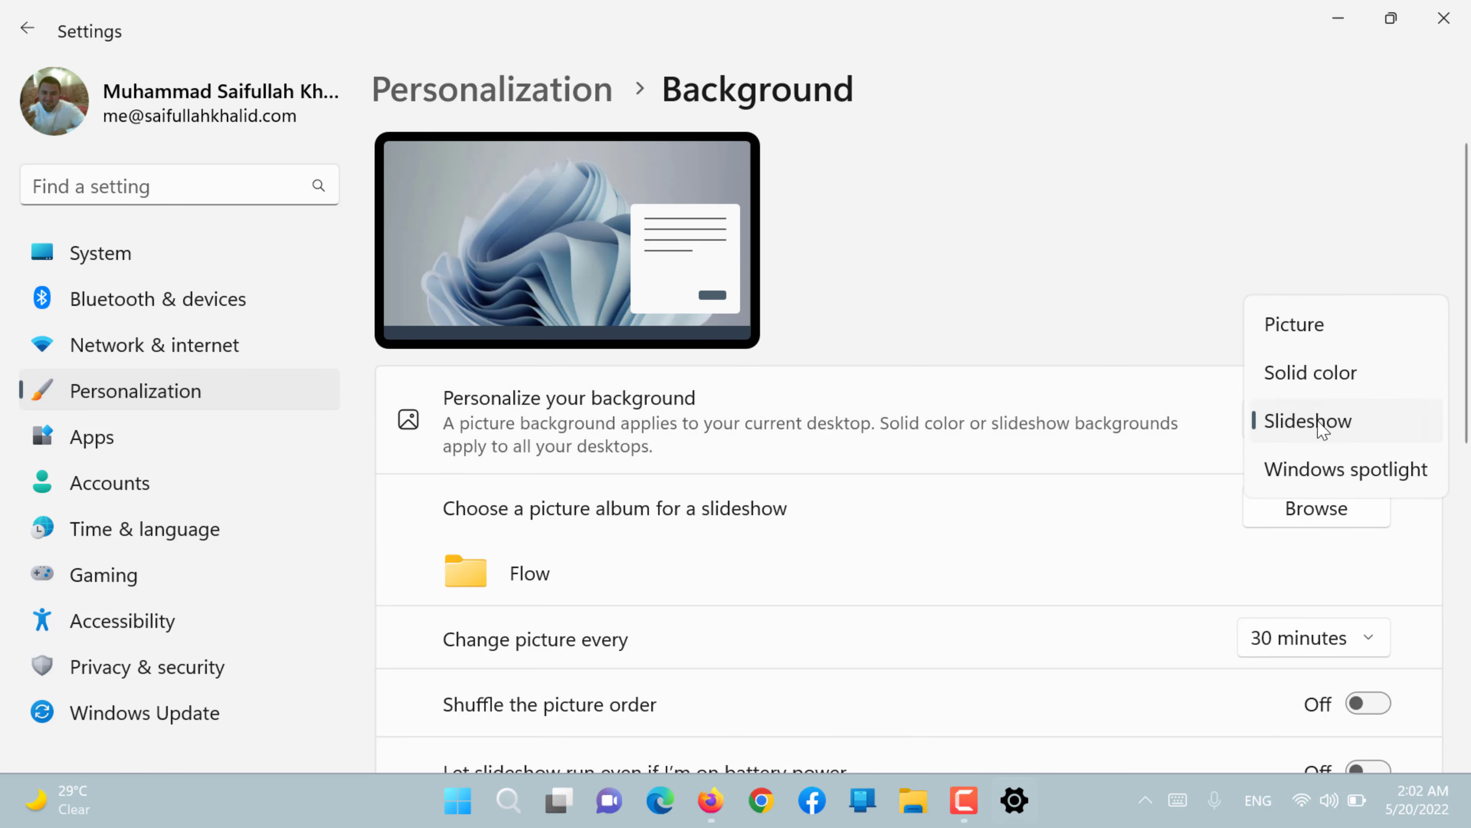
pyautogui.click(1341, 476)
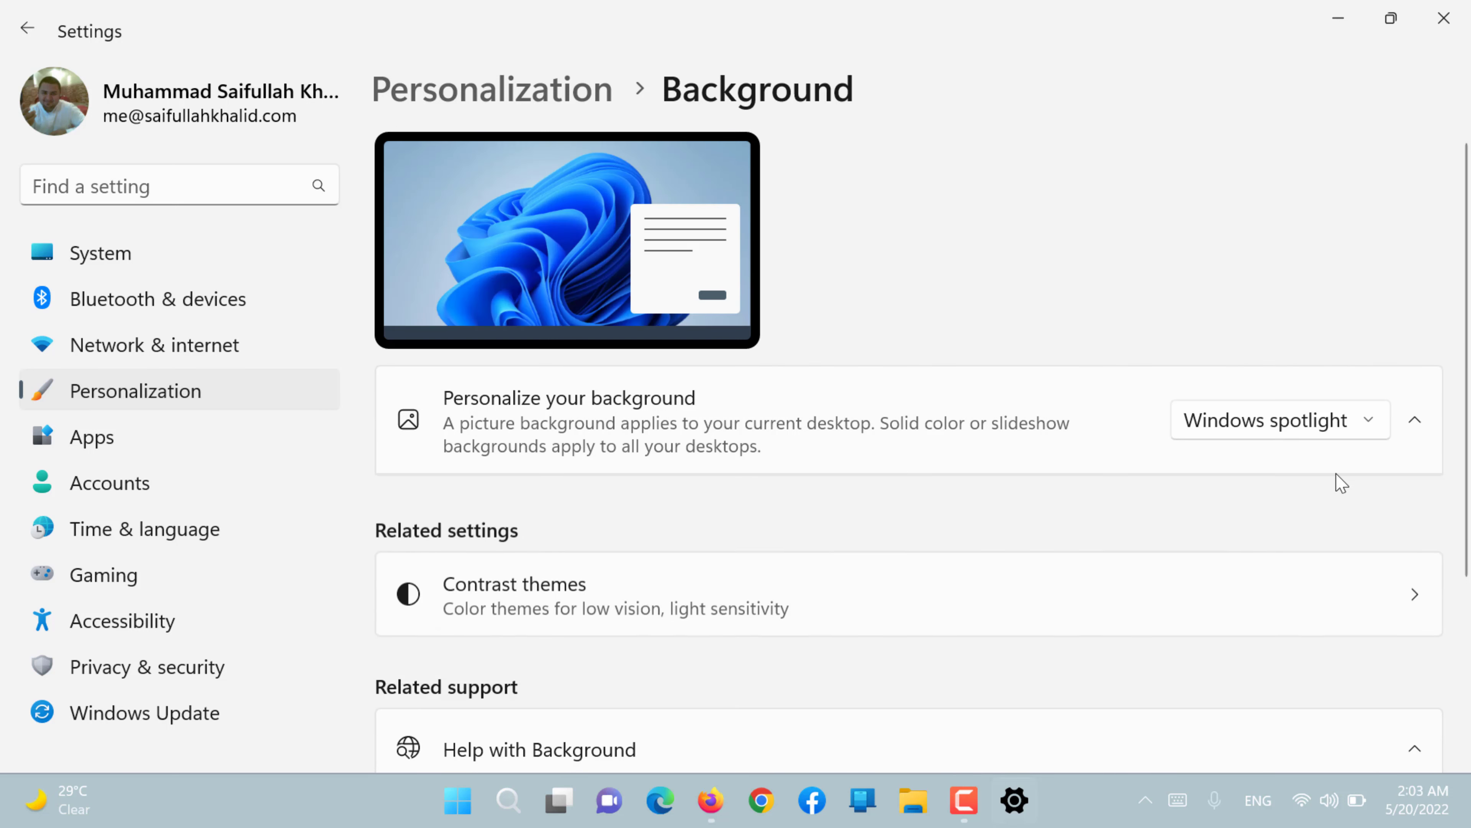
pyautogui.click(1341, 10)
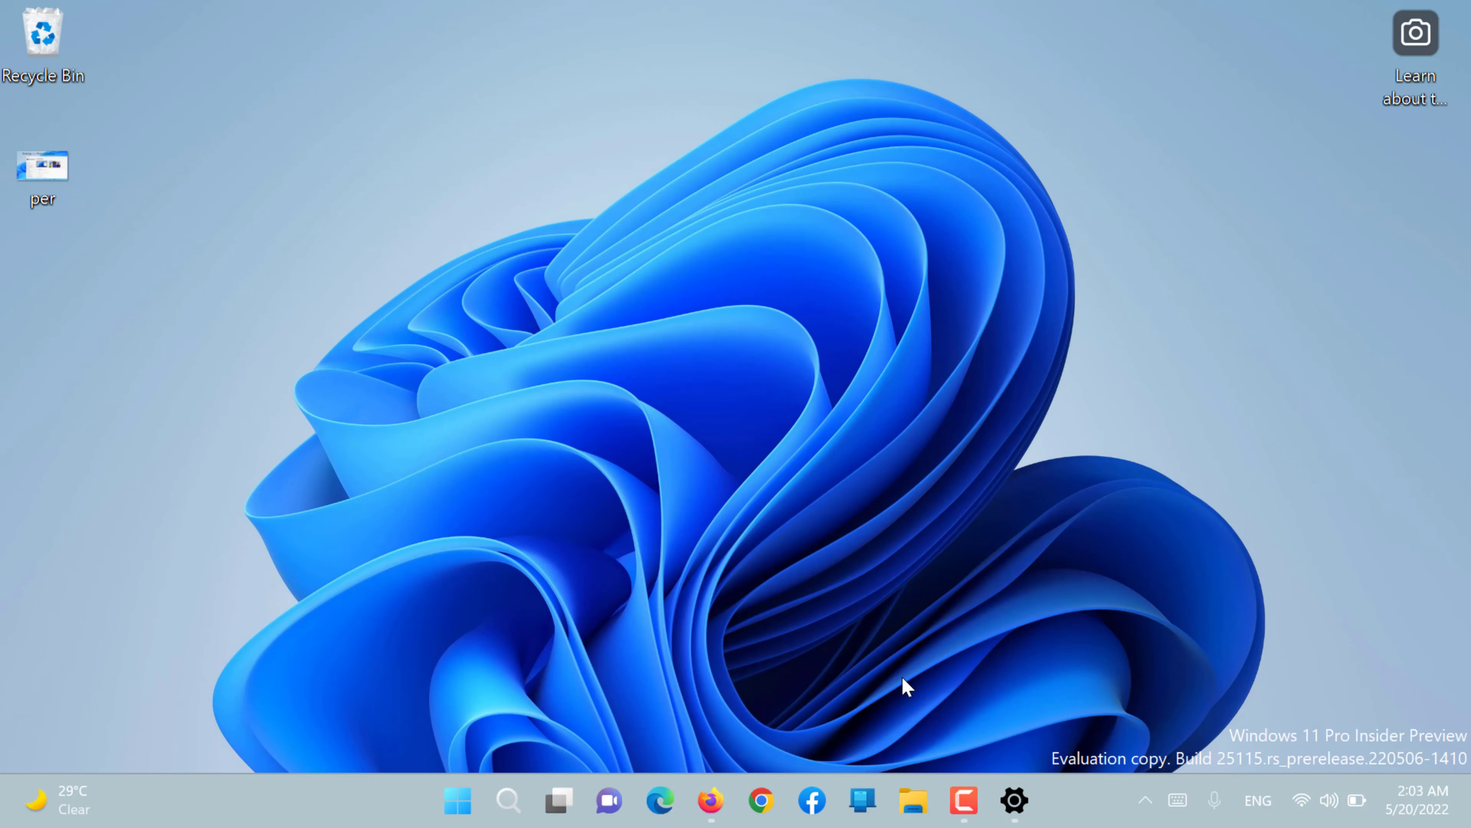
pyautogui.click(1017, 802)
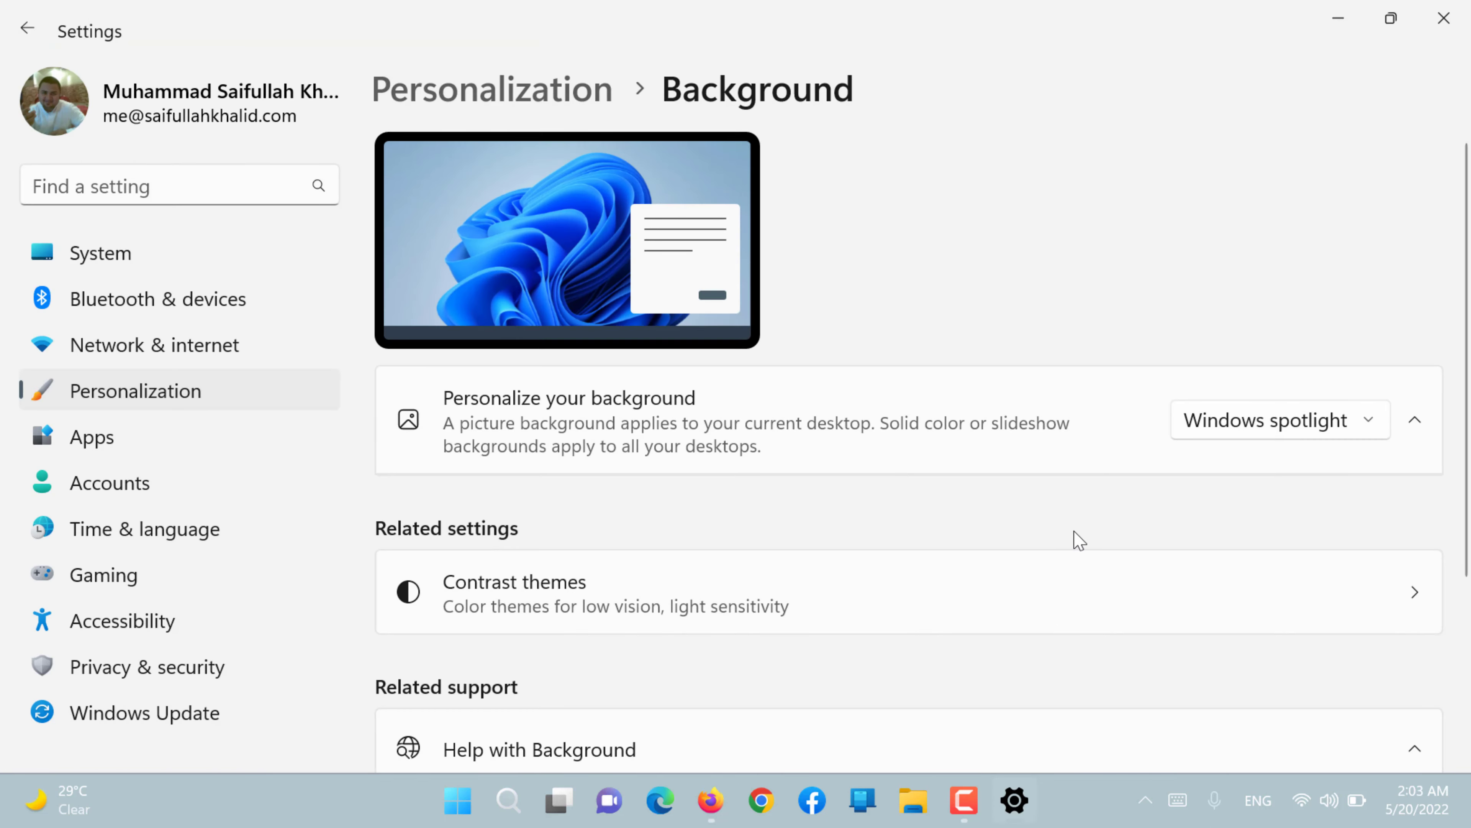
pyautogui.click(1201, 413)
pyautogui.click(1242, 386)
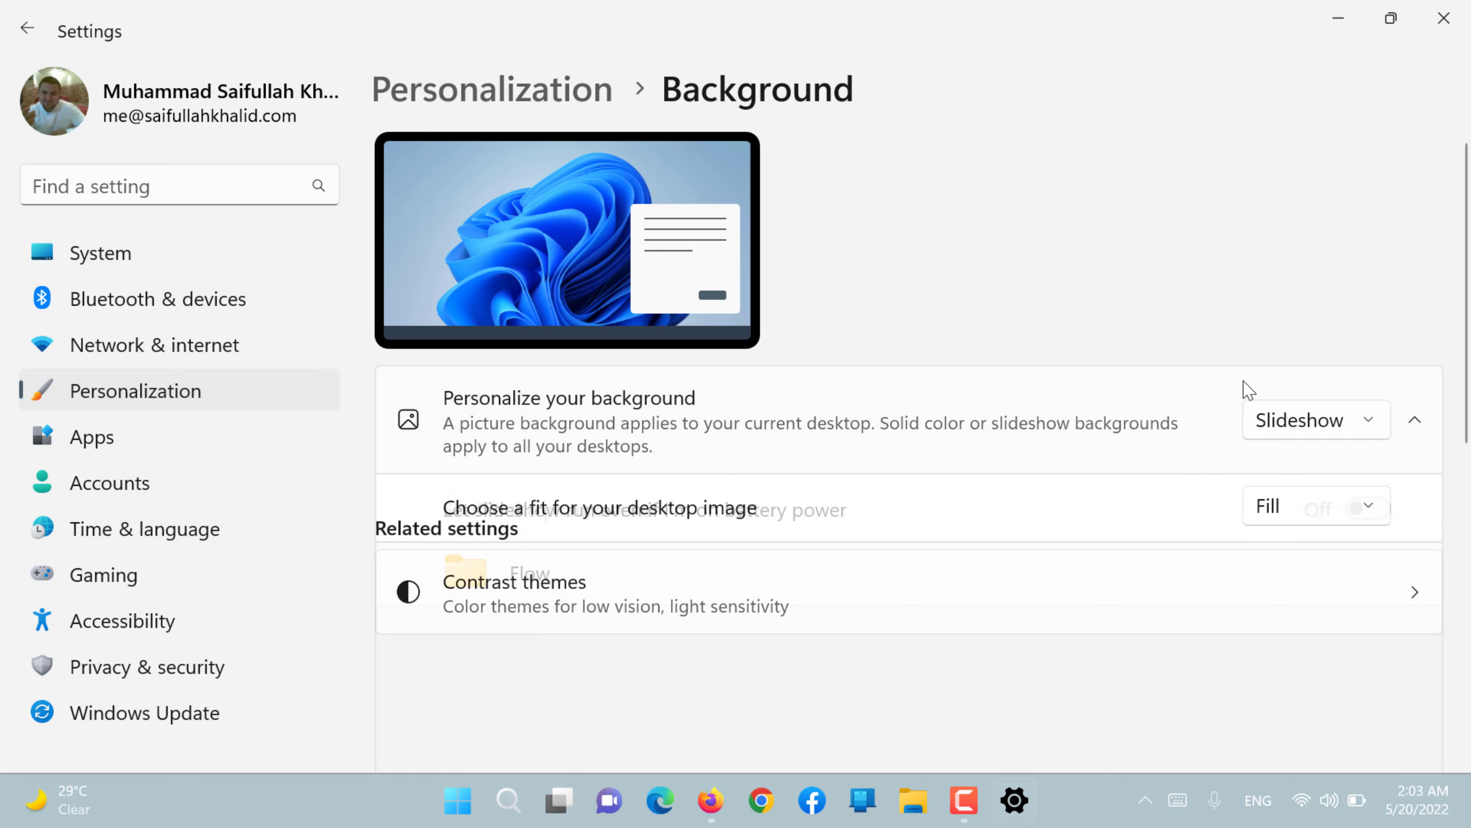
# Examine the slideshow's album folder chooser and its picture change interval choices without changing either
pyautogui.scroll(-1, 653, 534)
pyautogui.scroll(-2, 653, 534)
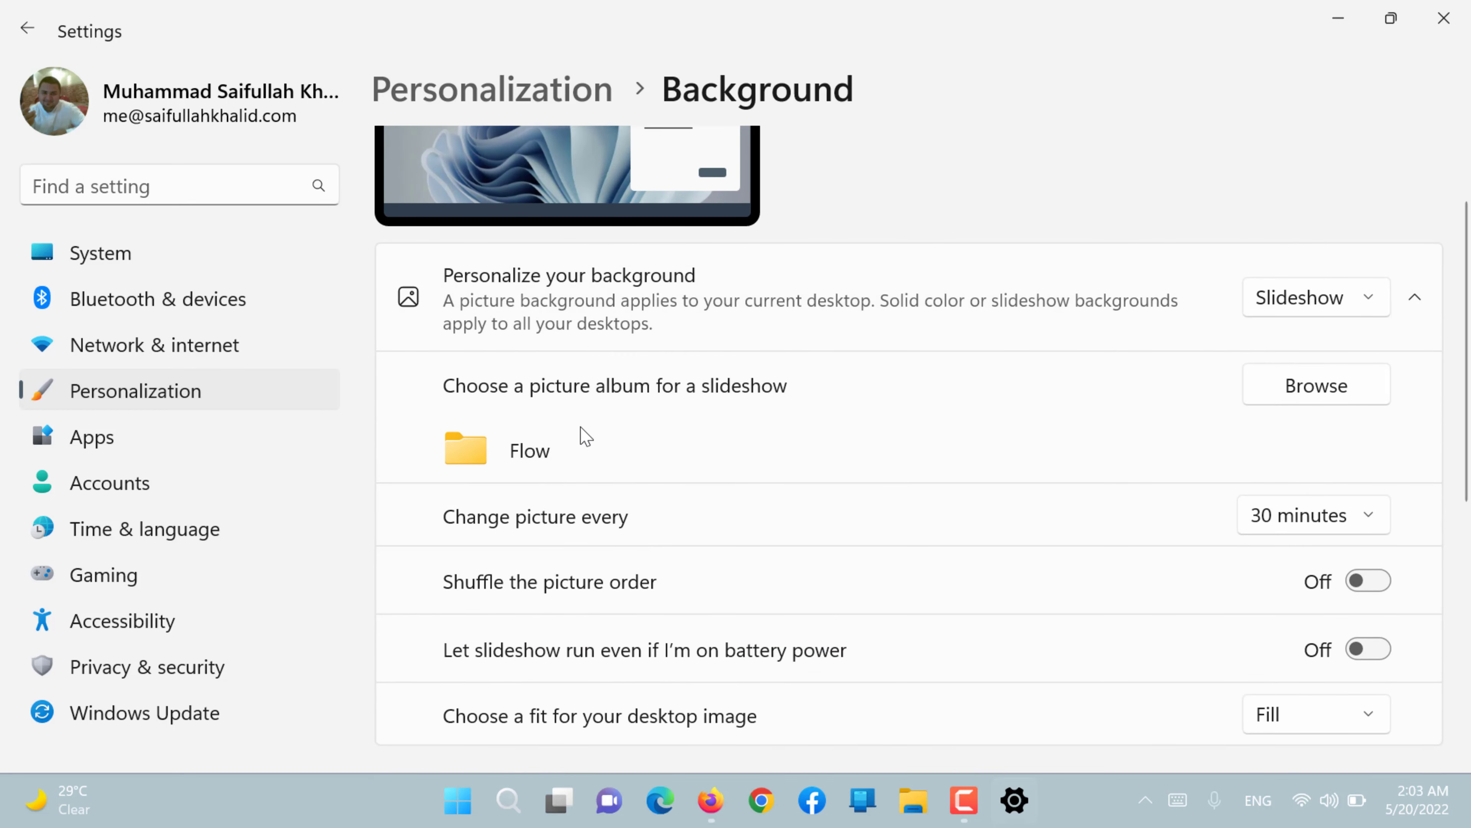
pyautogui.click(1299, 391)
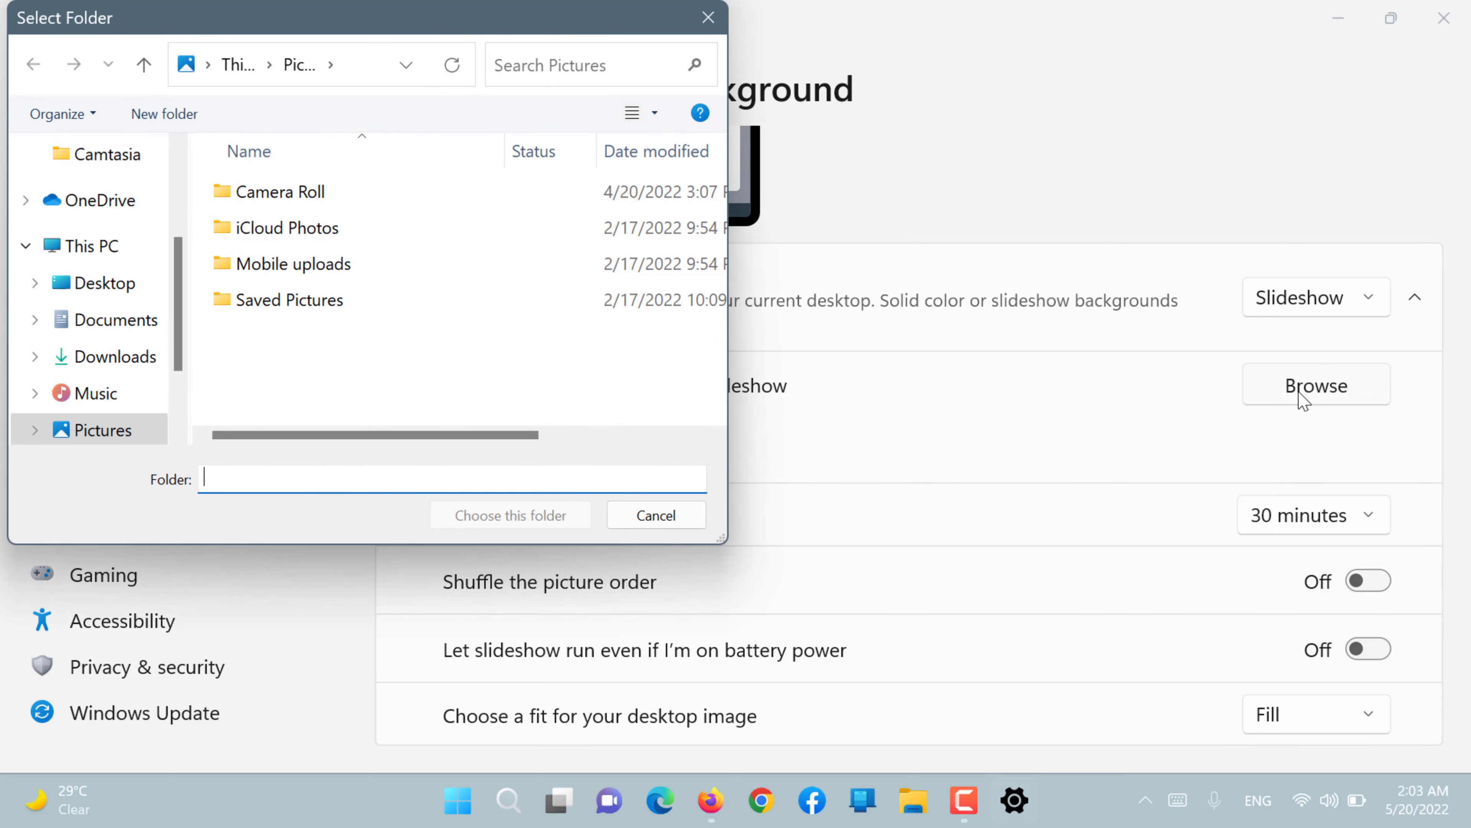
pyautogui.click(679, 524)
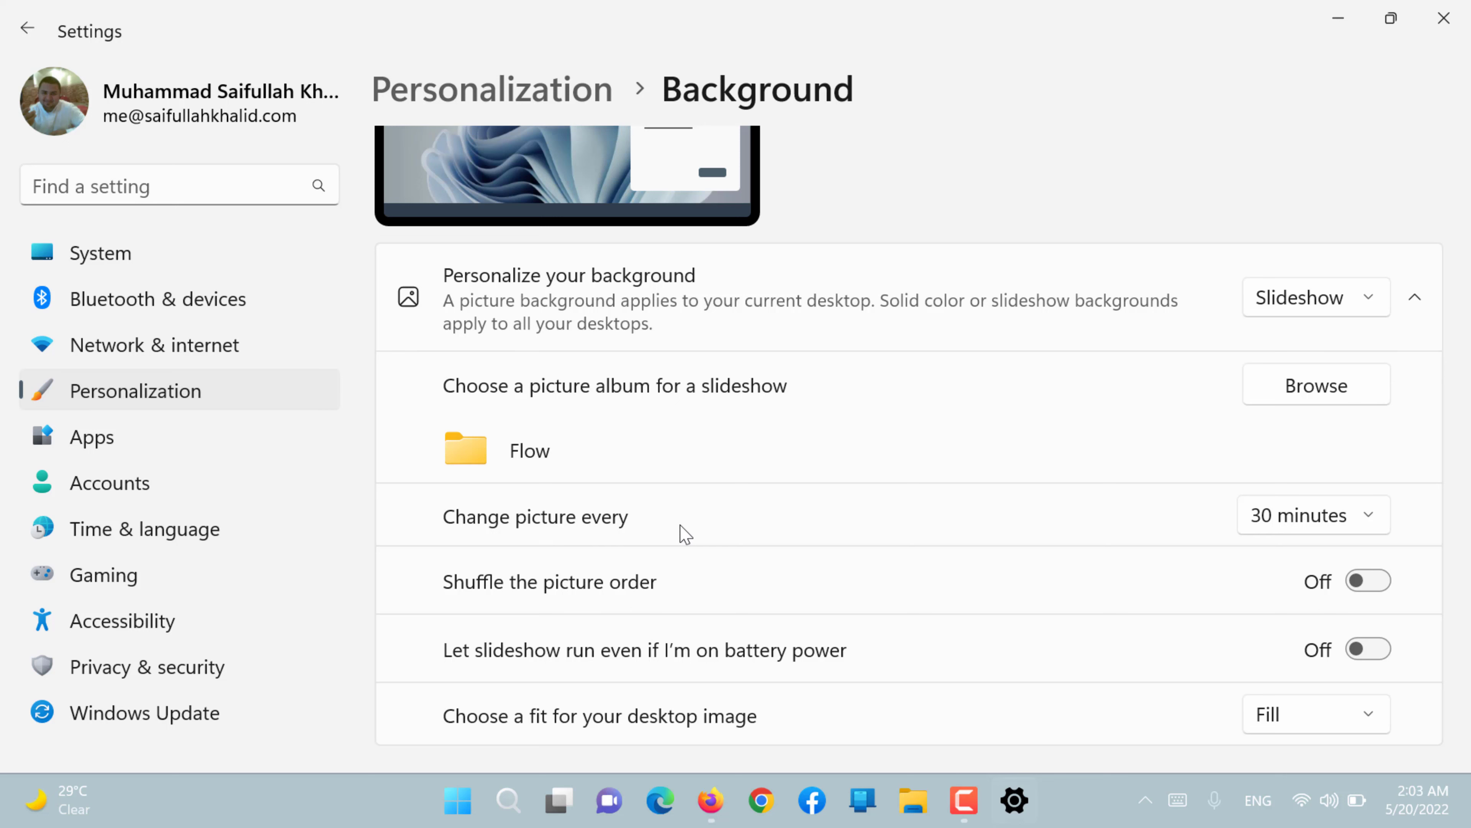
pyautogui.scroll(-1, 652, 509)
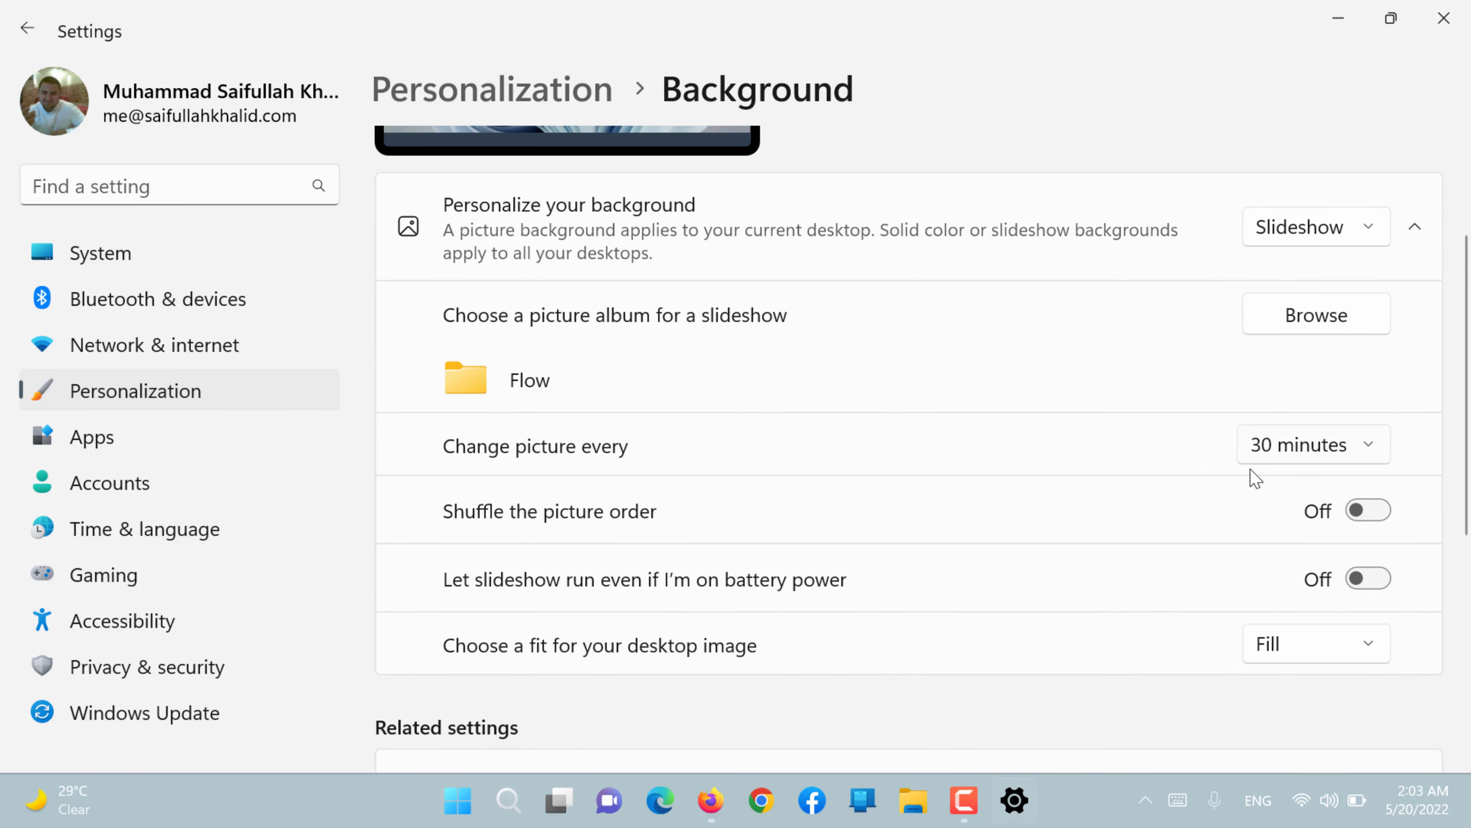
pyautogui.click(1332, 453)
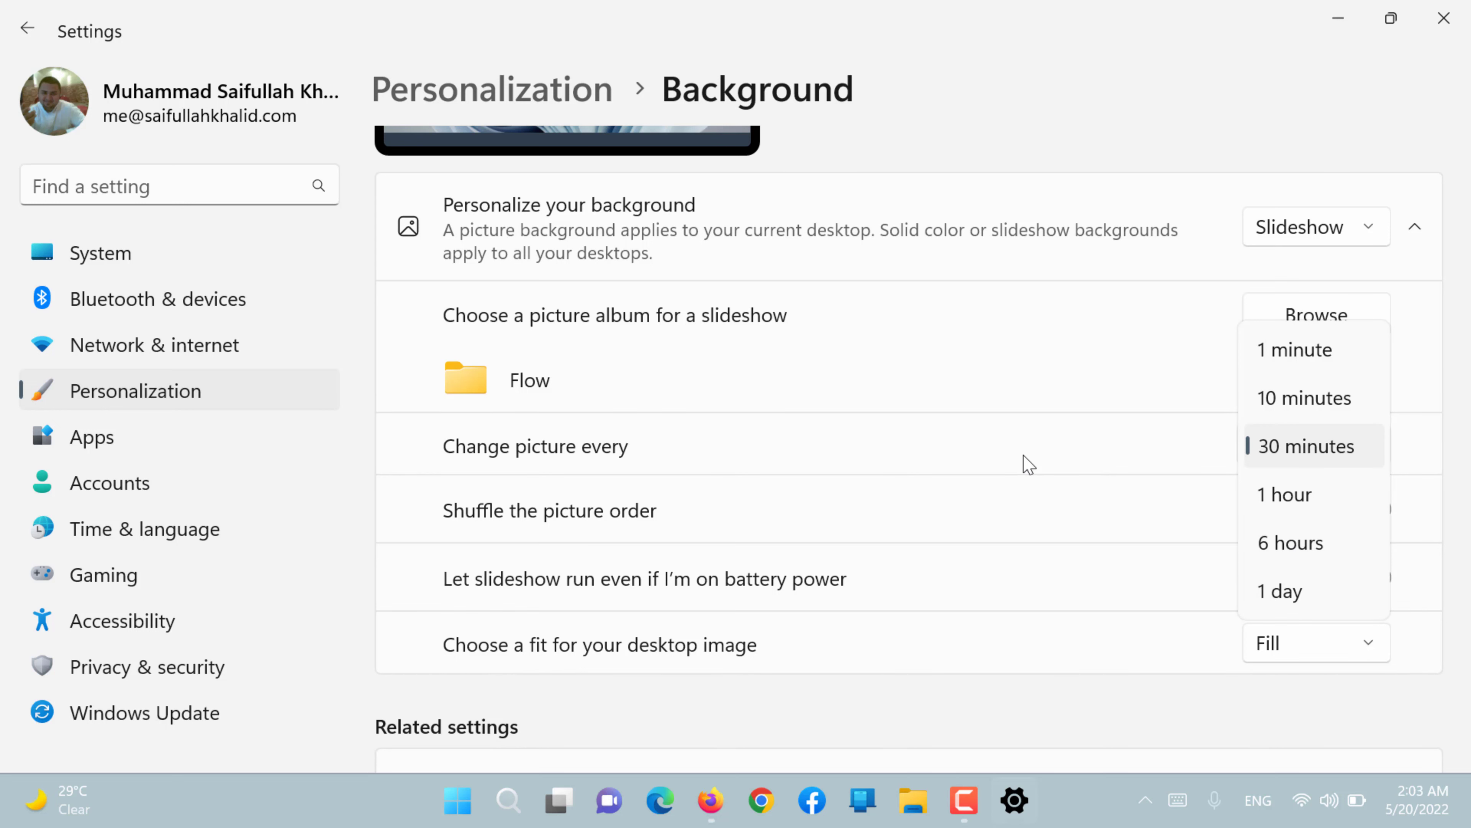
pyautogui.click(925, 382)
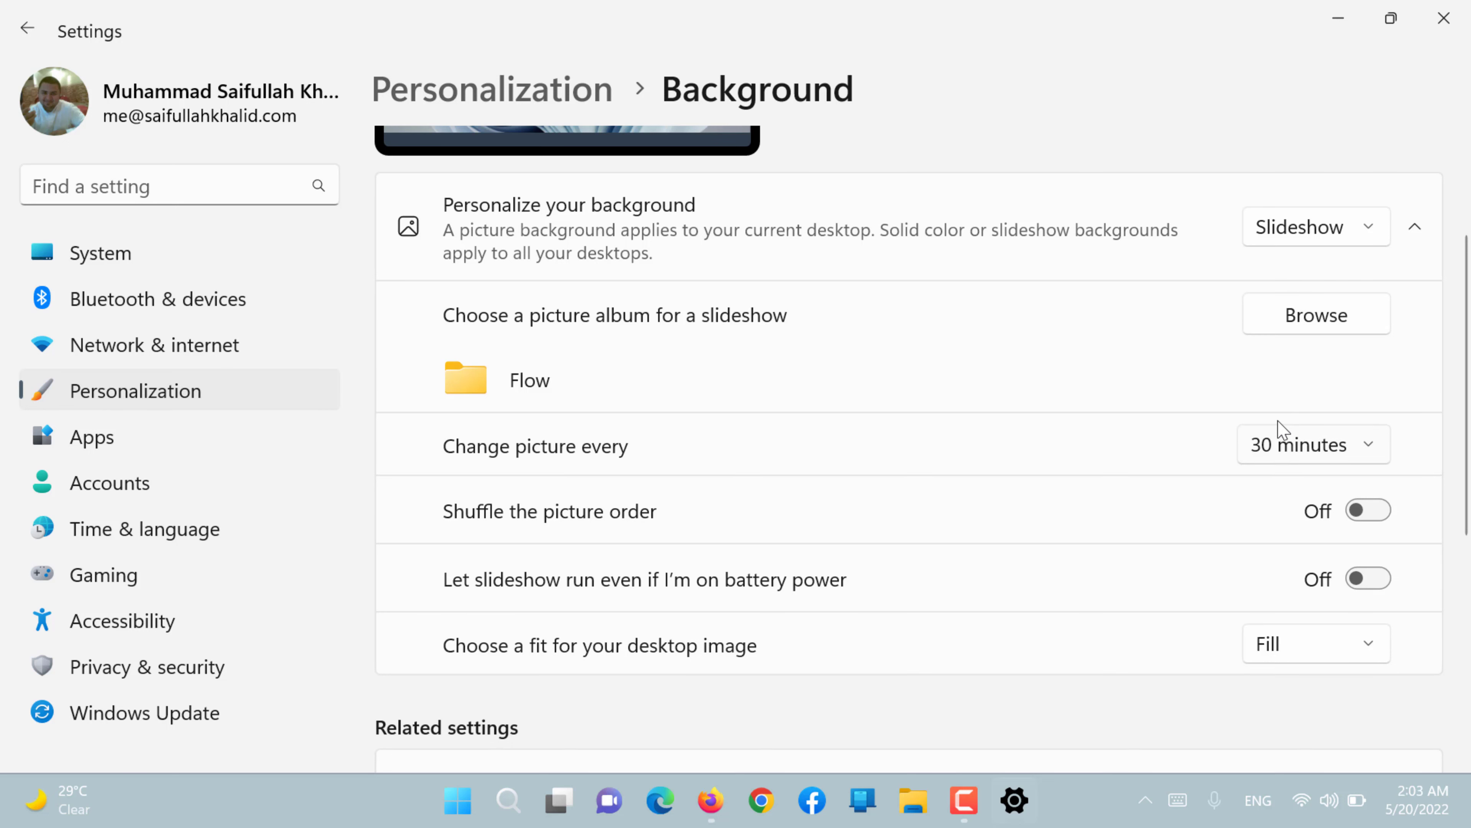
# Turn on shuffling of the picture order for the background slideshow
pyautogui.scroll(-3, 1281, 429)
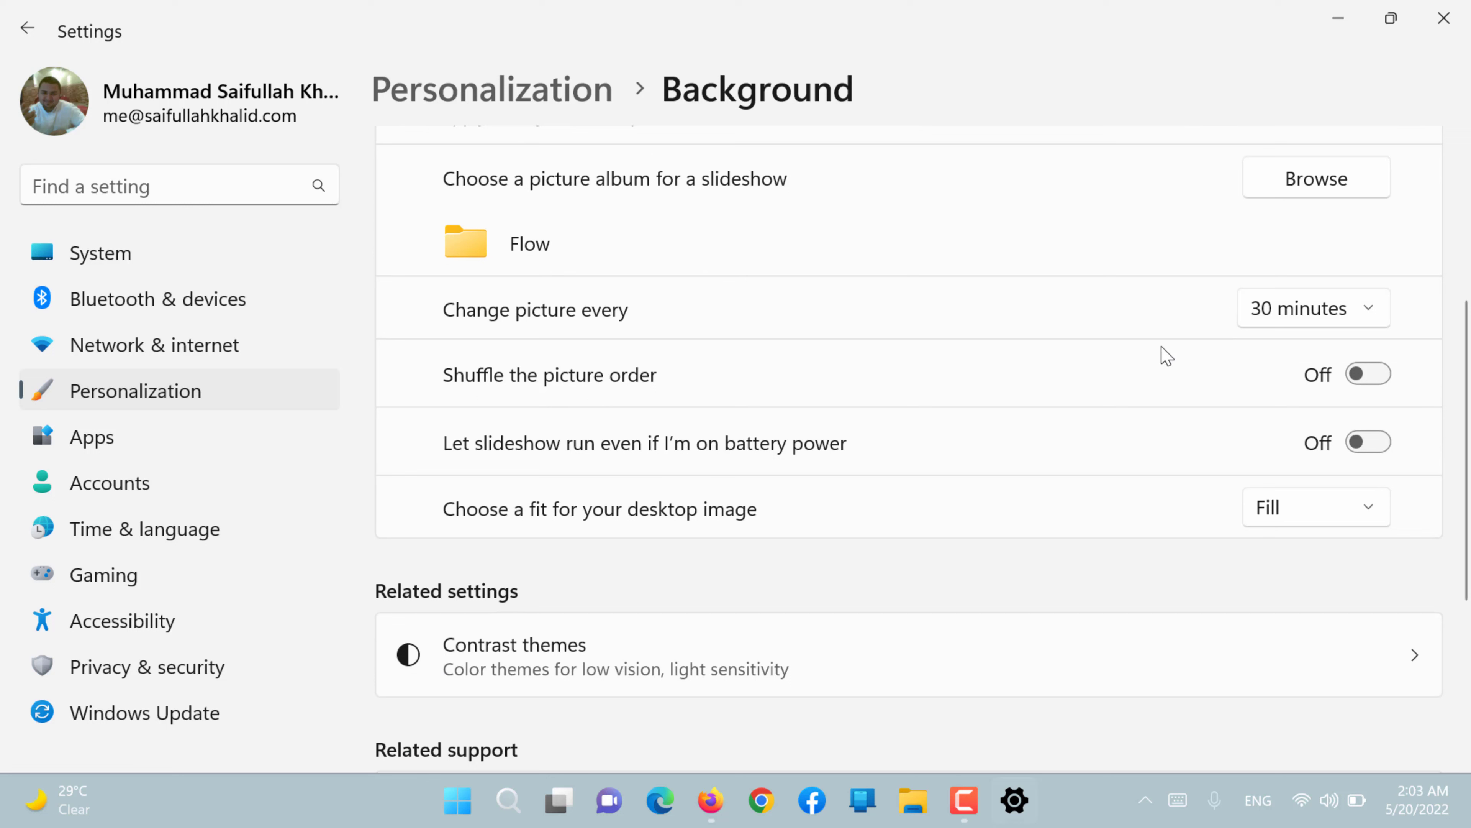
pyautogui.click(1371, 377)
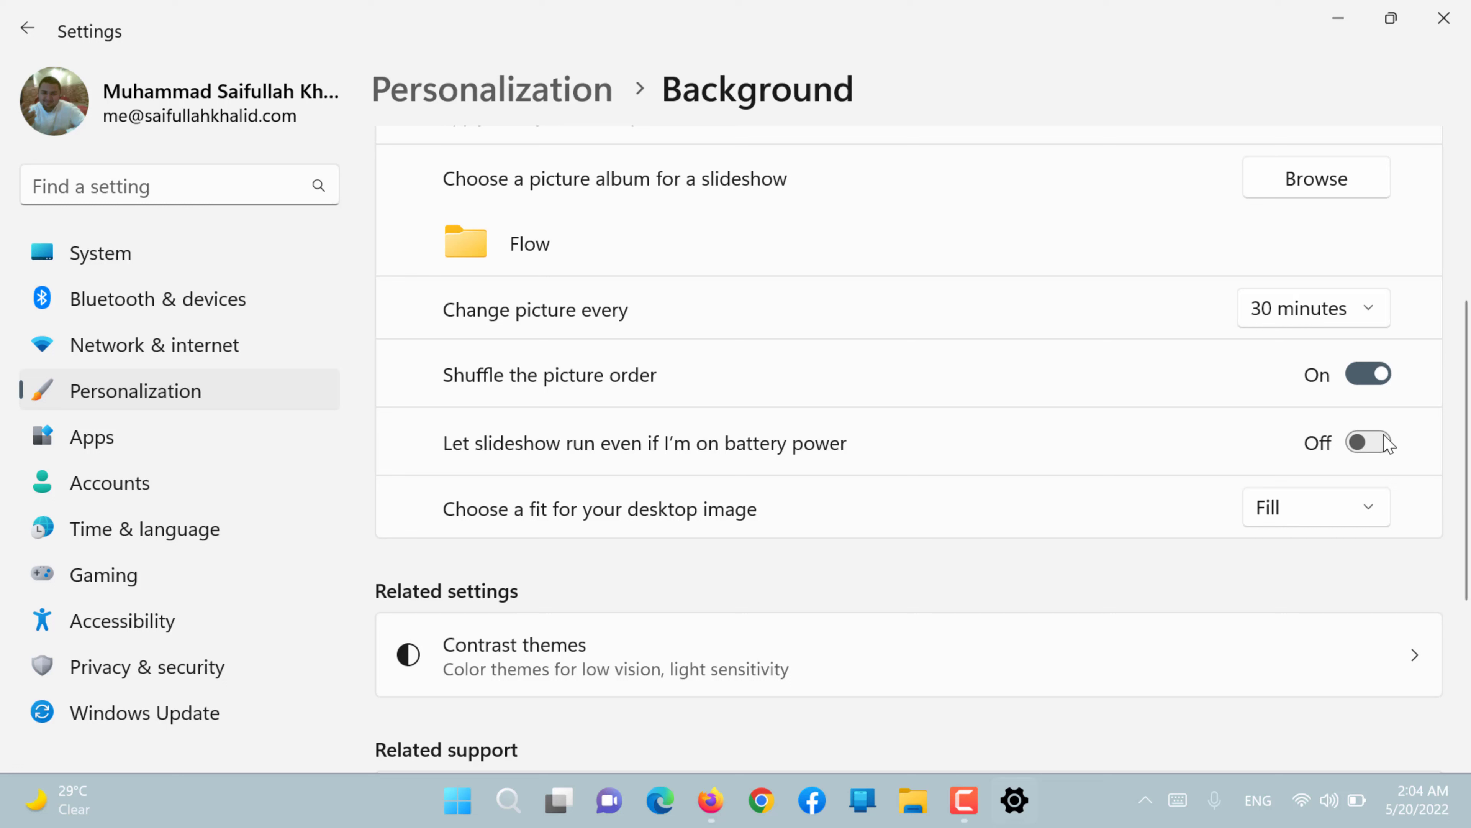
# Set the desktop image fit to Tile and check the result on the desktop
pyautogui.scroll(-1, 759, 432)
pyautogui.scroll(-3, 758, 432)
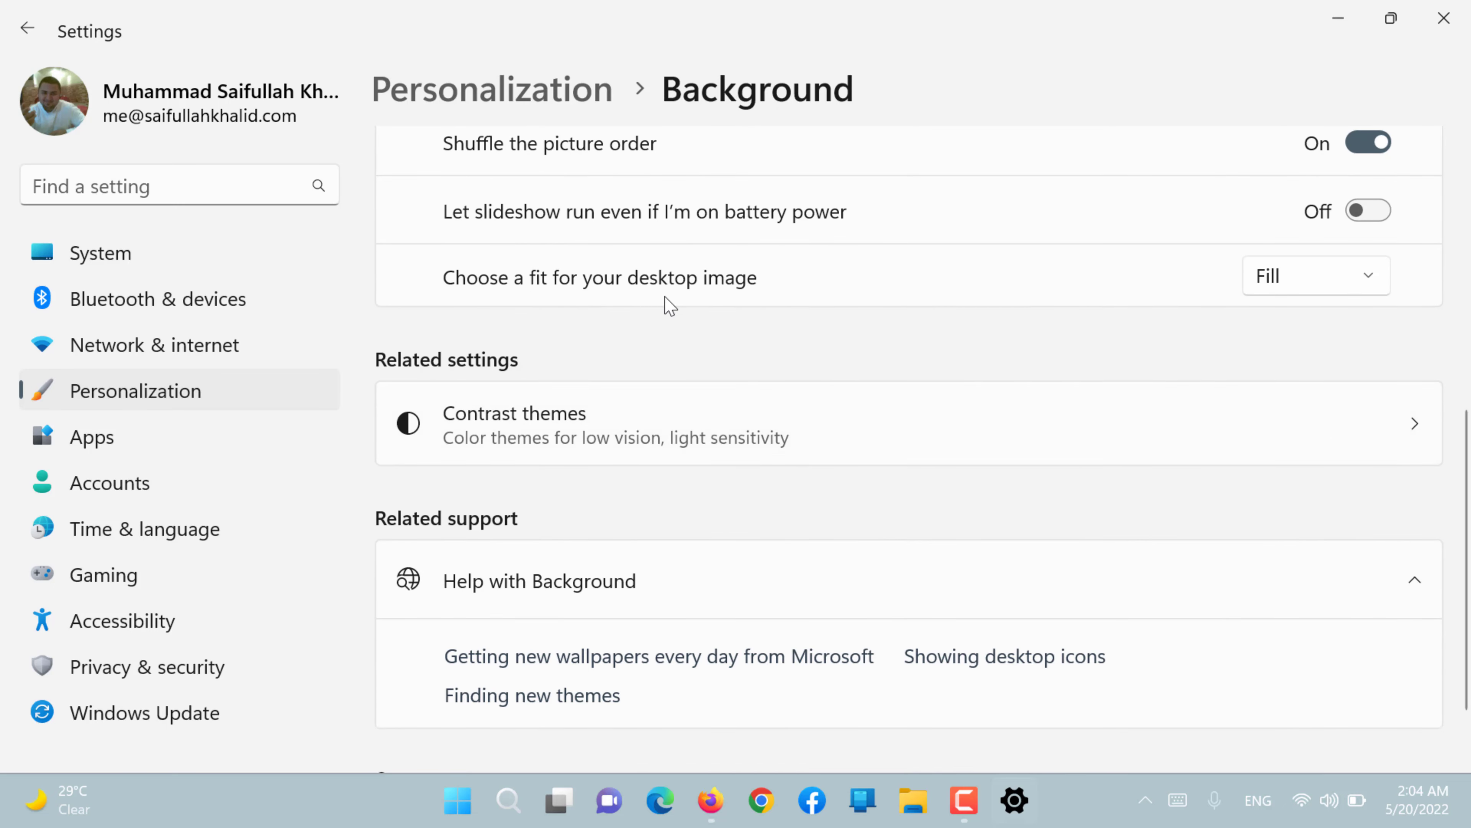
pyautogui.click(1295, 289)
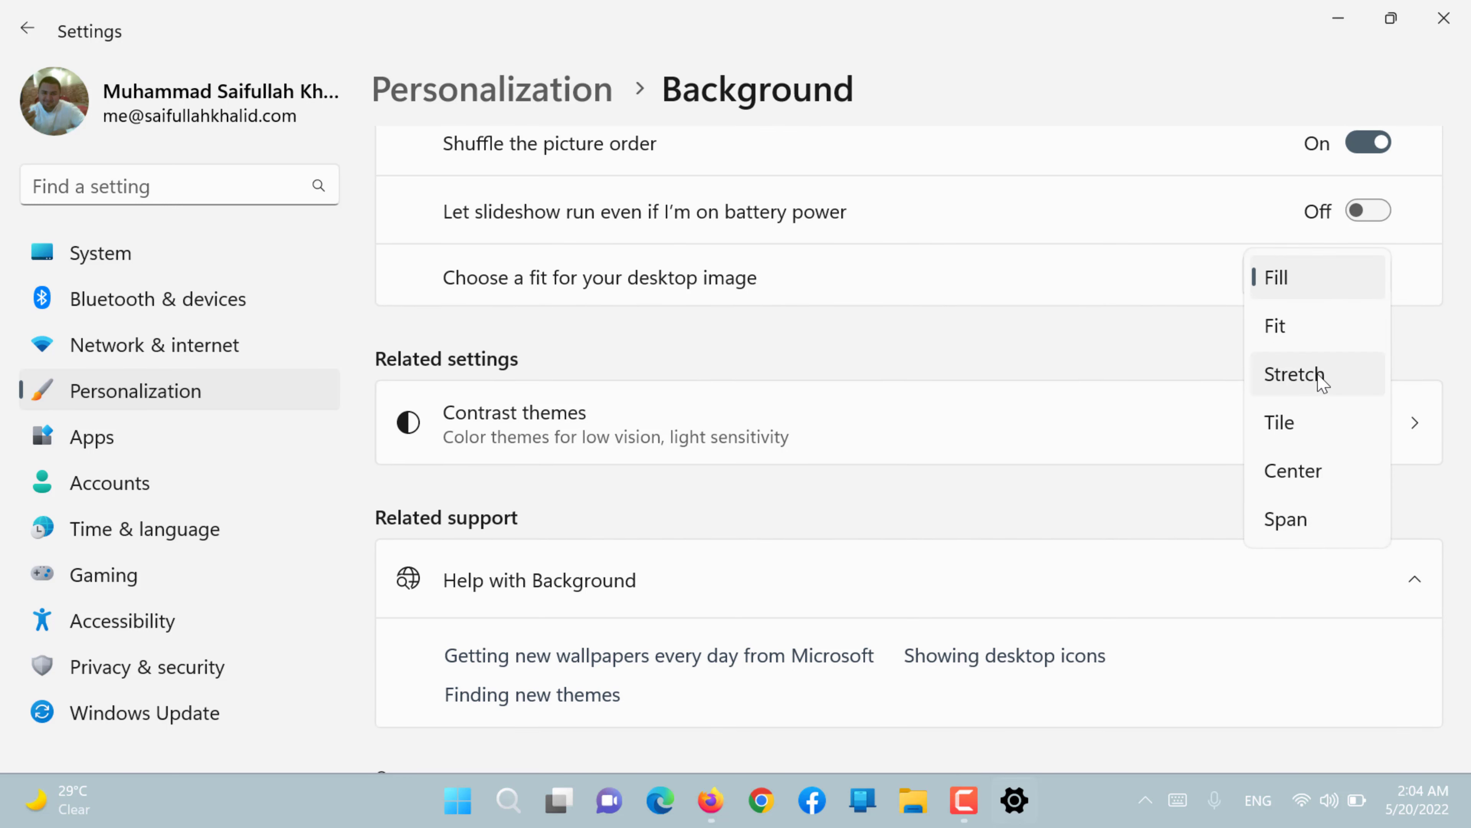
pyautogui.click(1305, 429)
pyautogui.click(1328, 2)
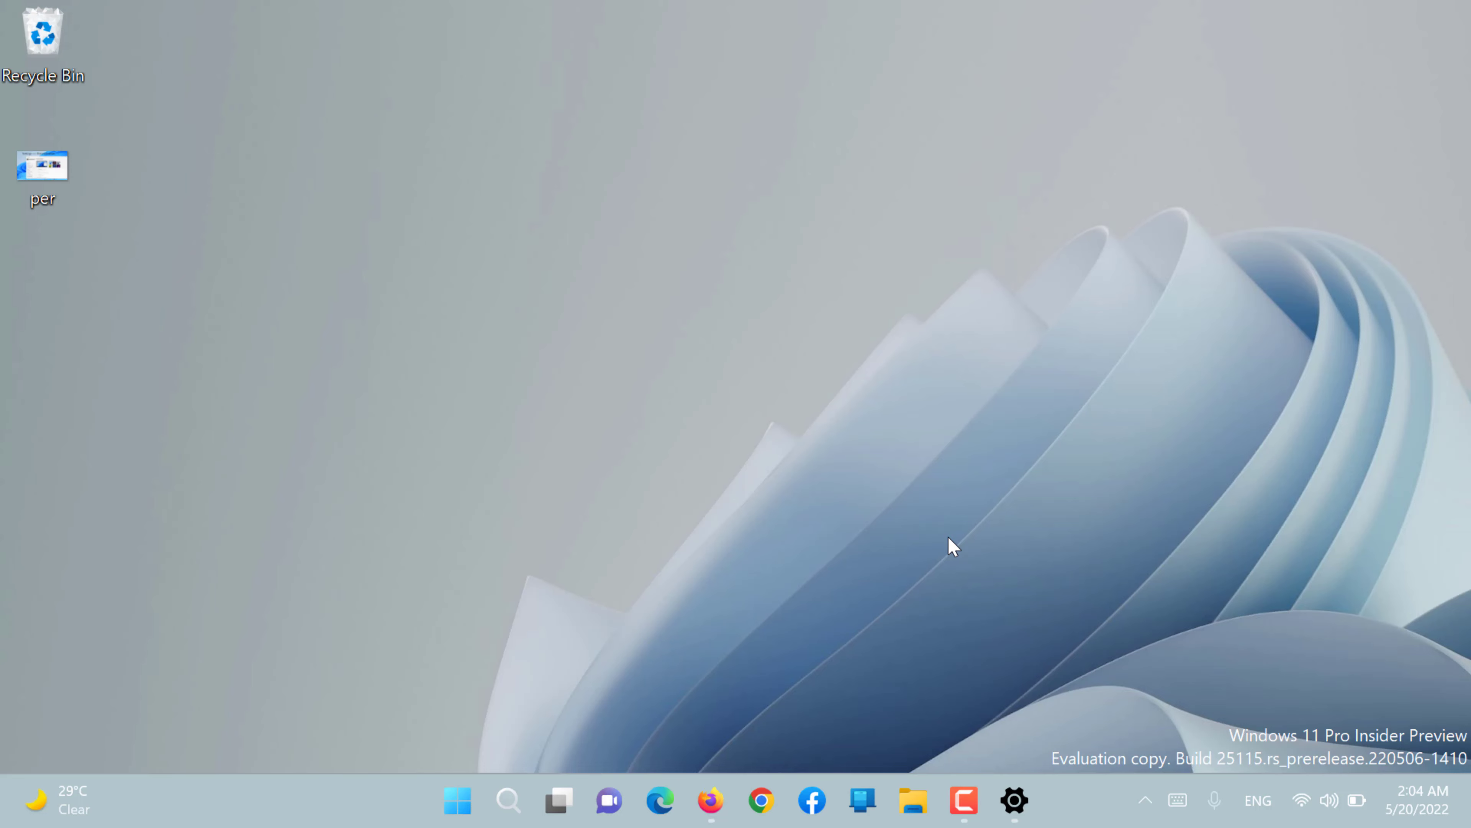
pyautogui.click(1014, 811)
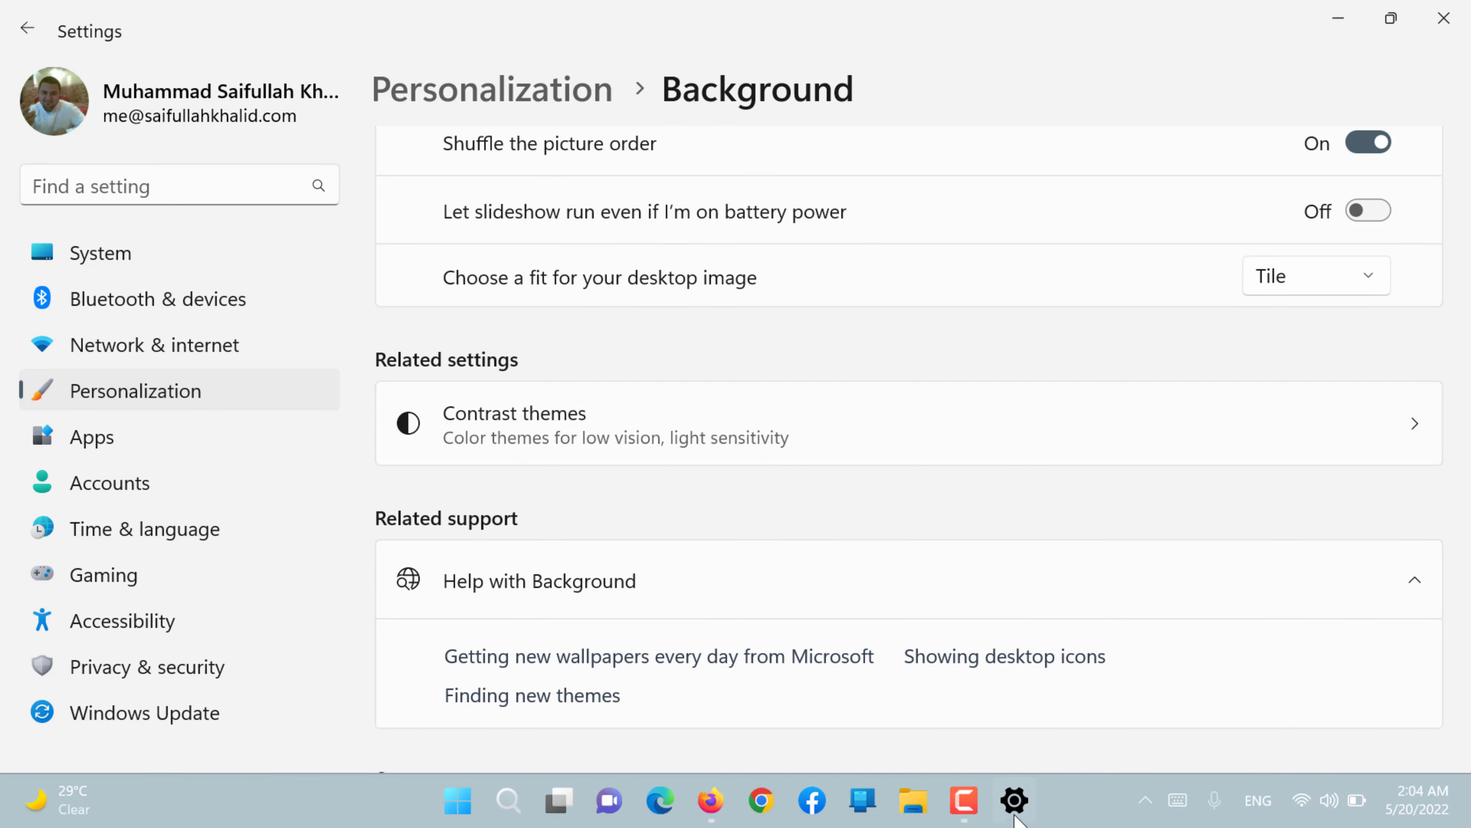
# Set the desktop image fit to Center
pyautogui.click(1370, 283)
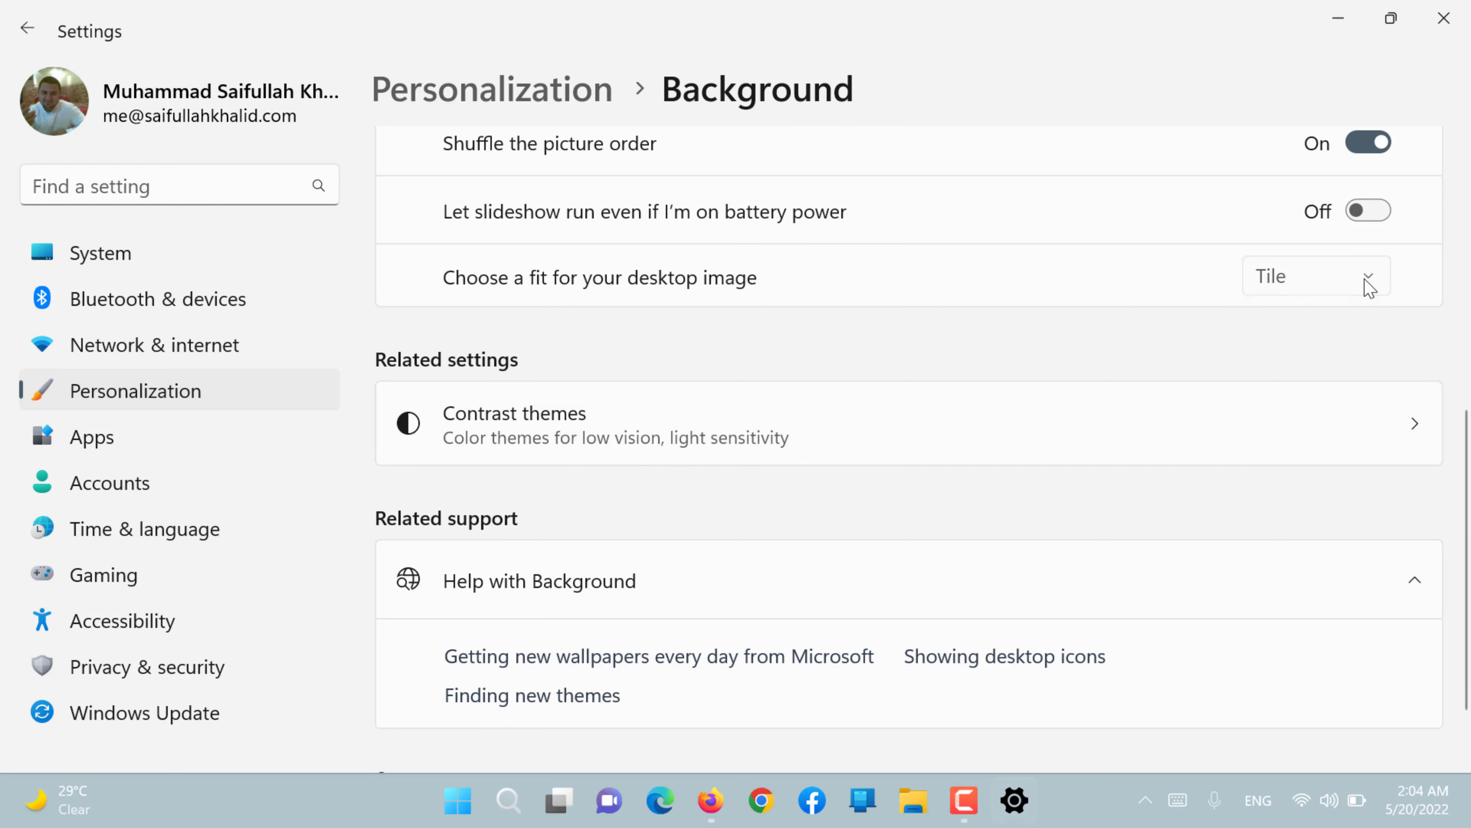
pyautogui.click(1328, 334)
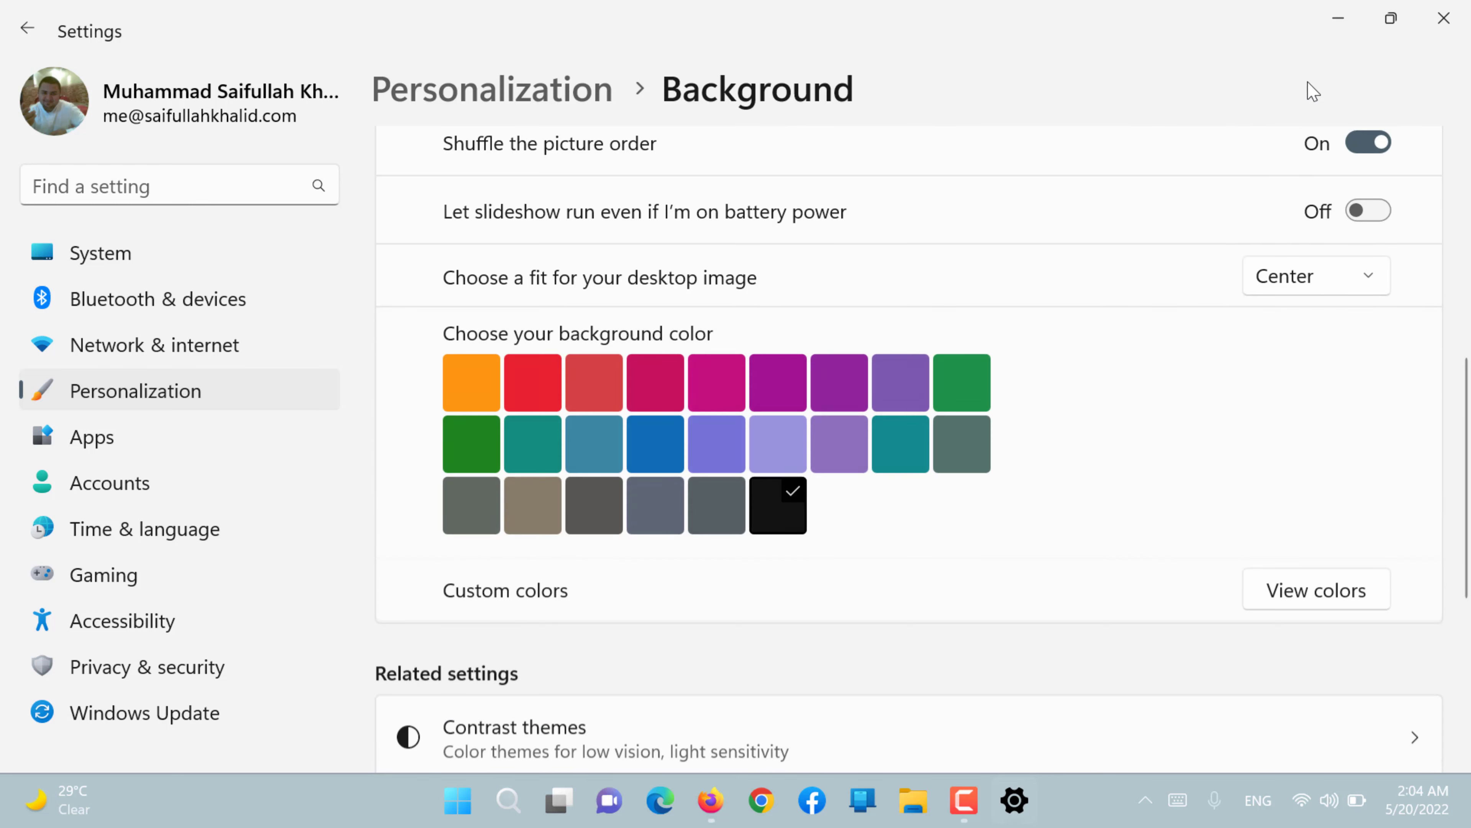
# Check the centered image on the desktop and restore Settings to a smaller window that leaves the wallpaper visible
pyautogui.click(1339, 10)
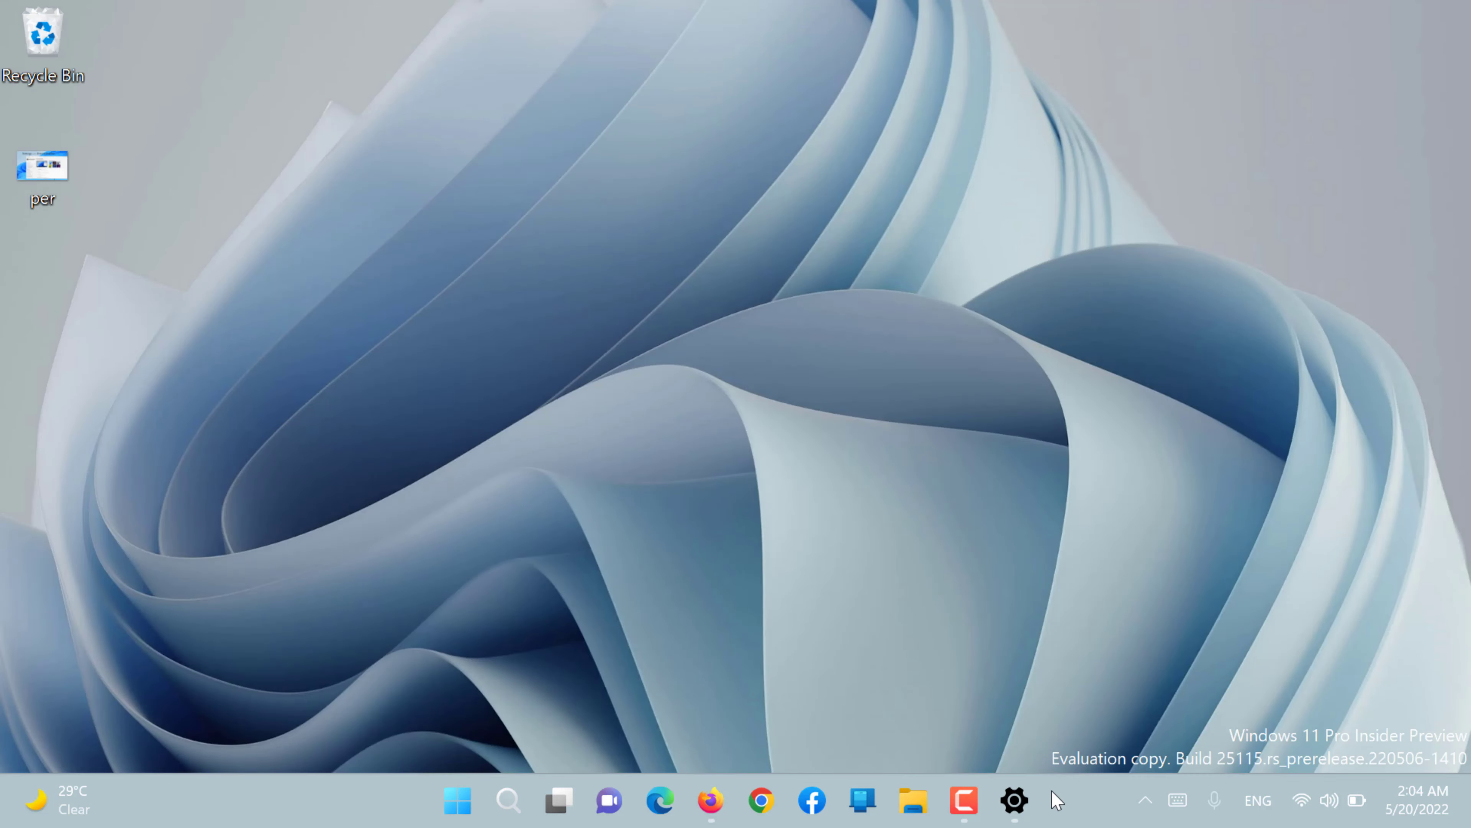
pyautogui.click(1020, 811)
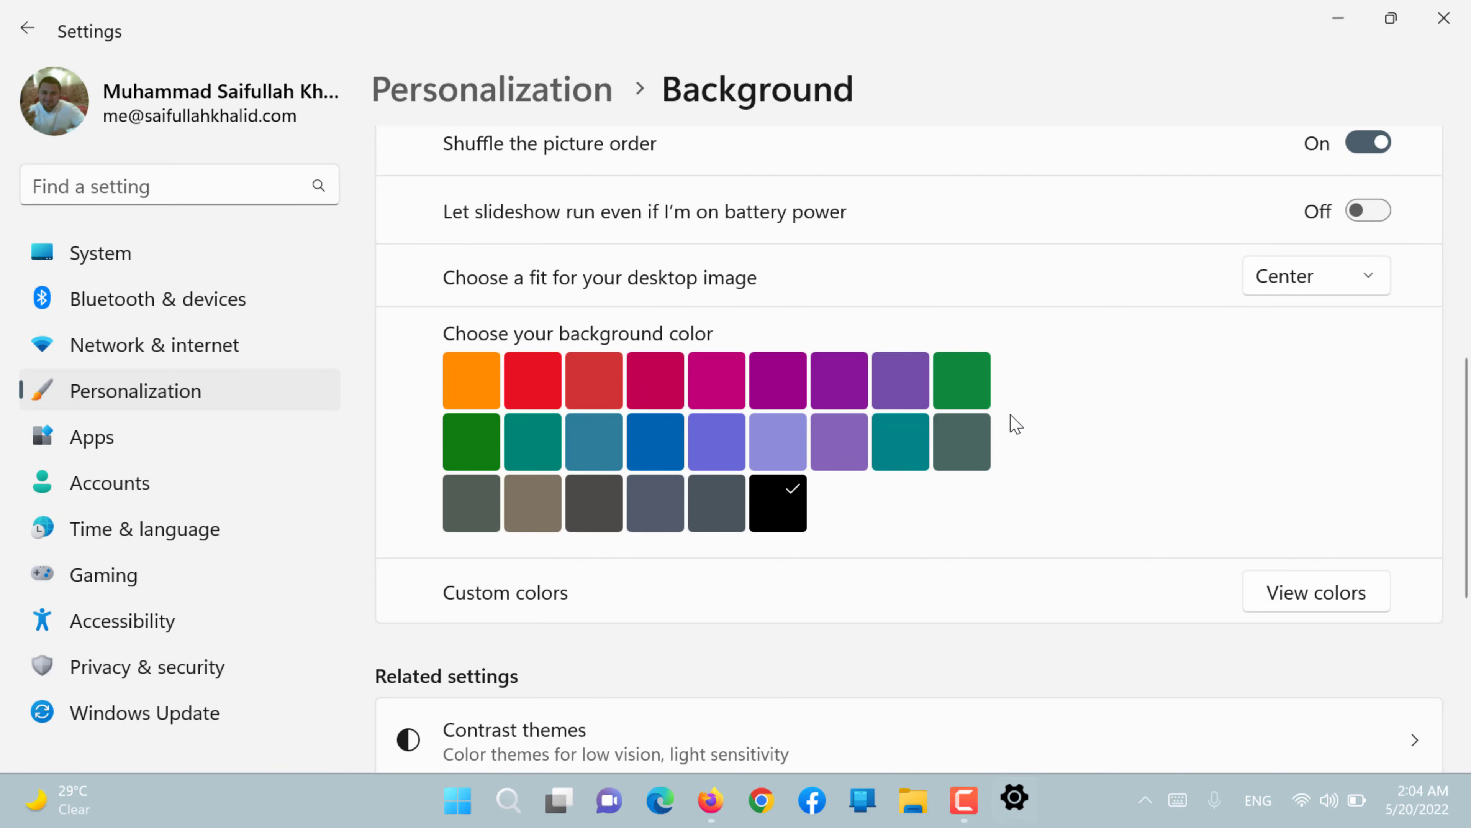
pyautogui.doubleClick(1204, 26)
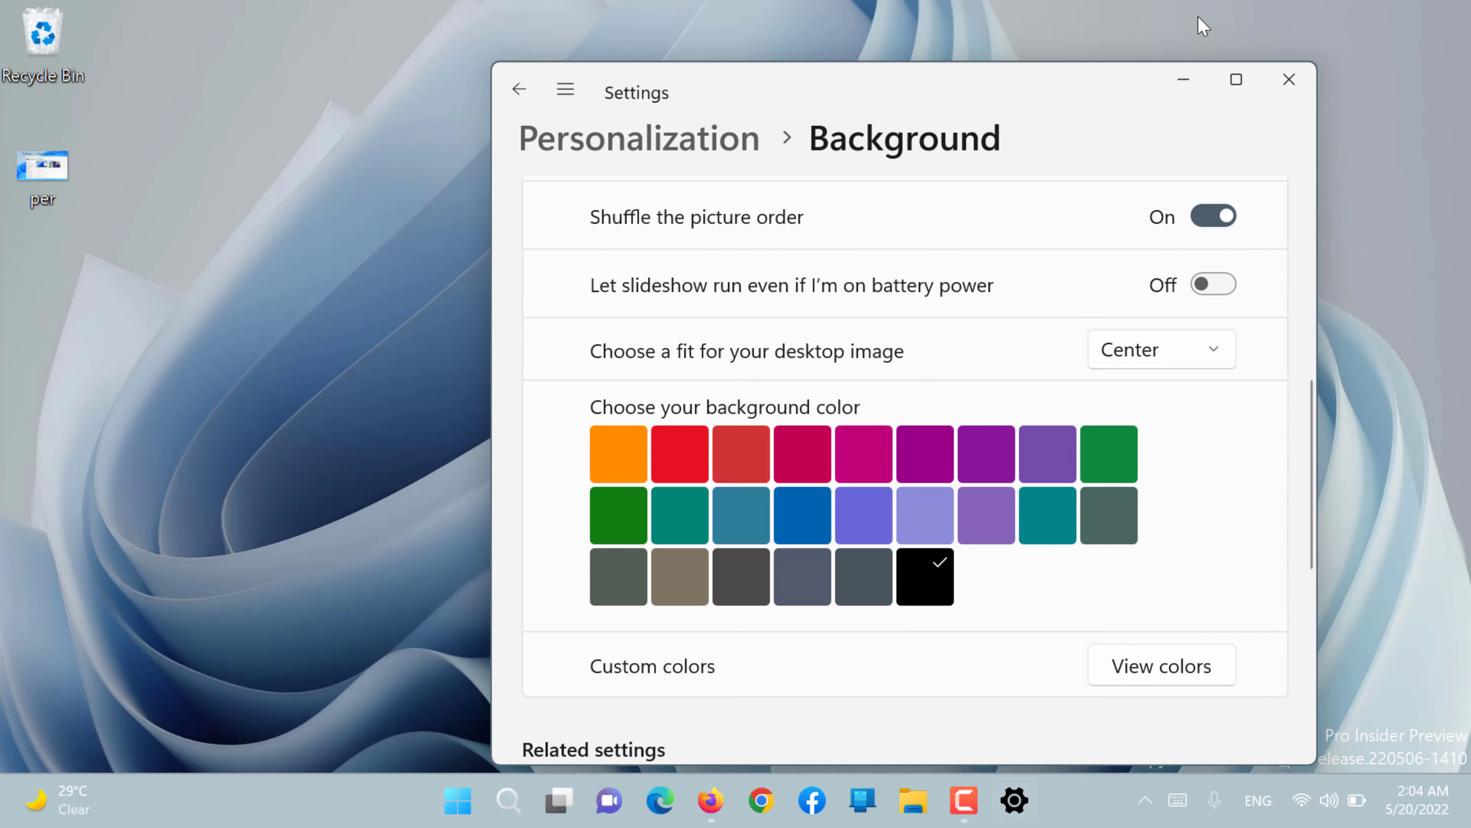
# Set the desktop image fit to Stretch and check the result on the desktop
pyautogui.scroll(-3, 1022, 458)
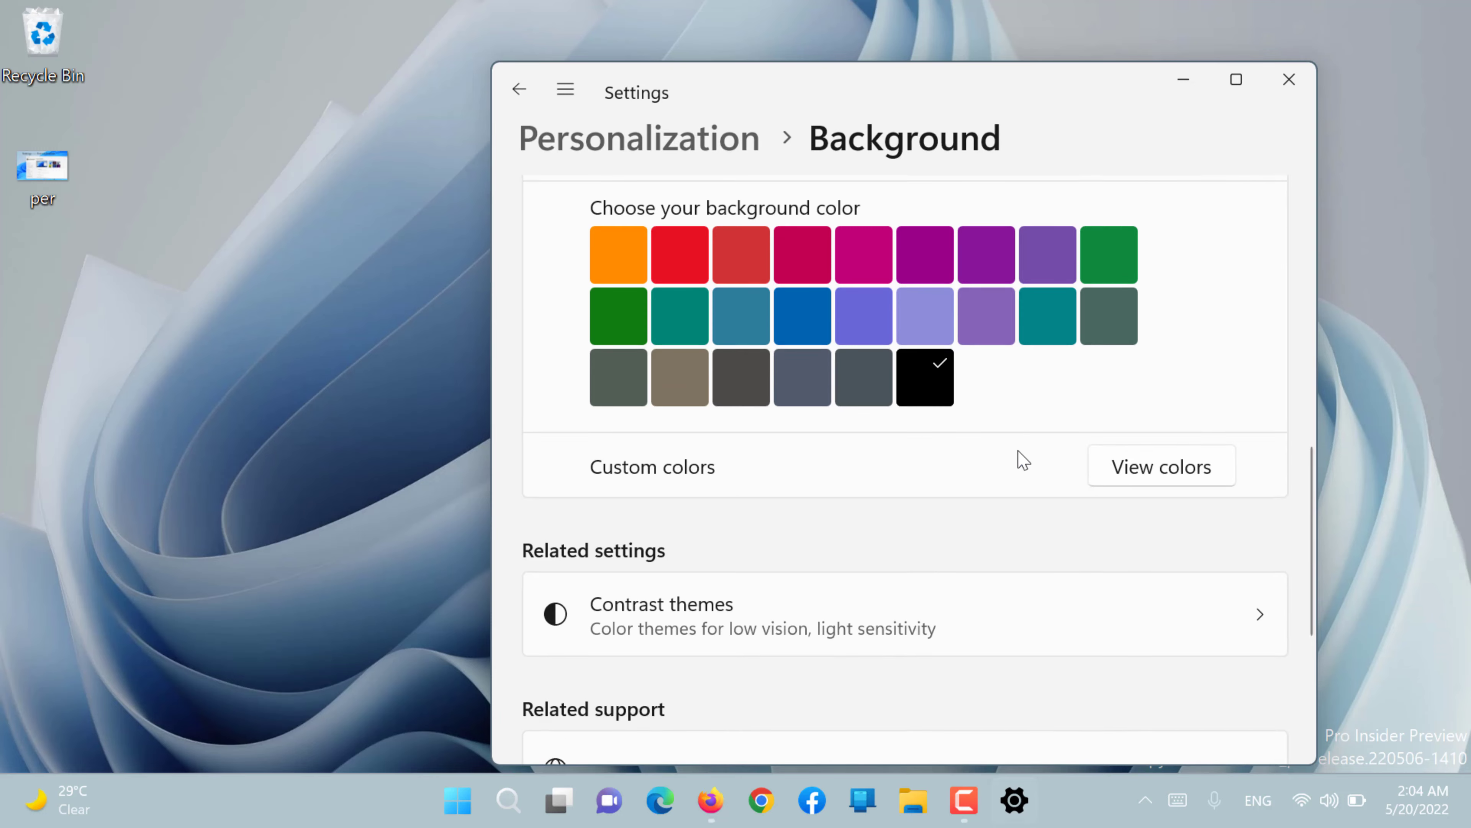
pyautogui.scroll(5, 1022, 457)
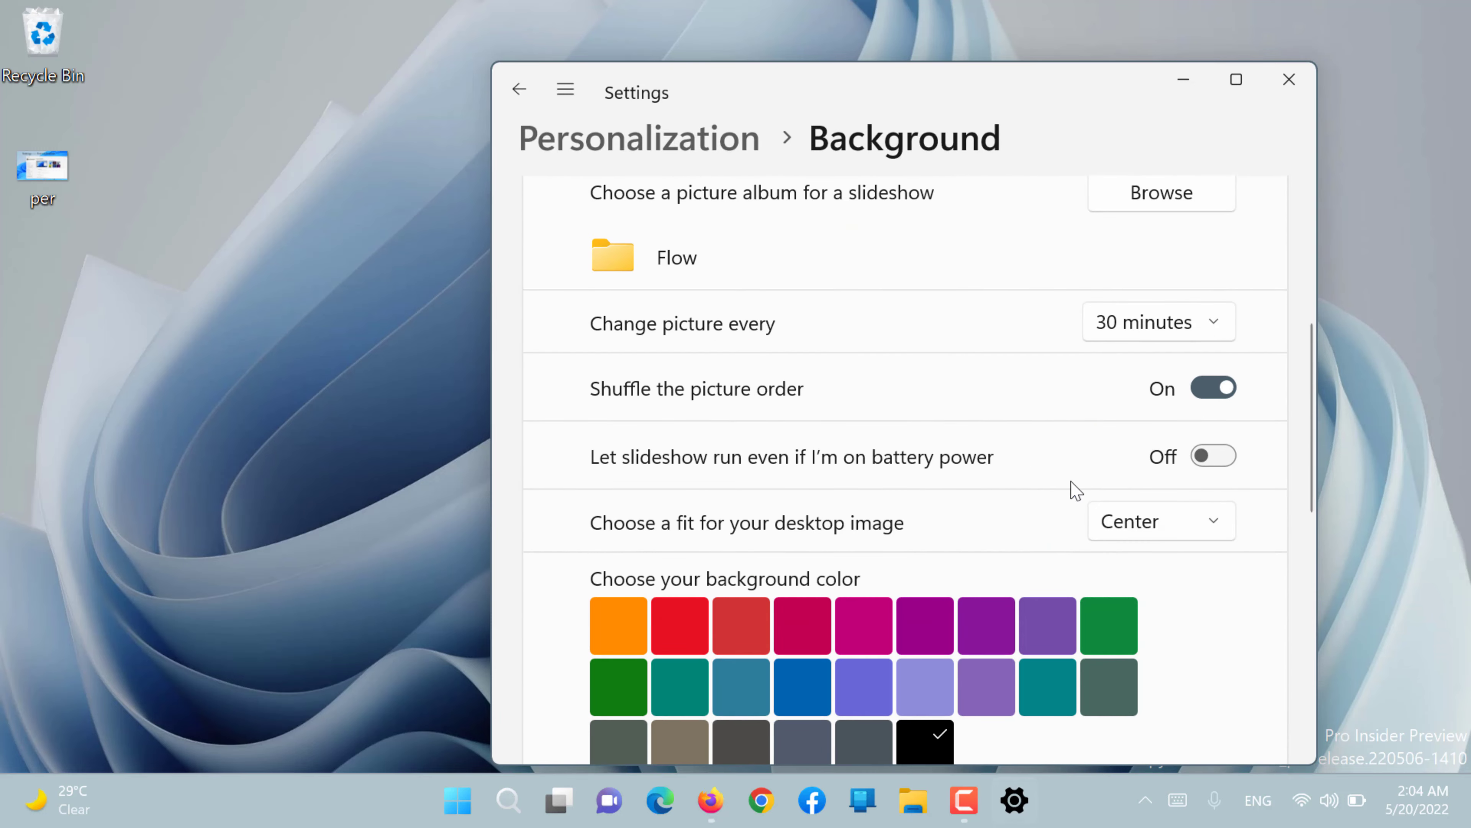
pyautogui.click(1181, 528)
pyautogui.click(1140, 425)
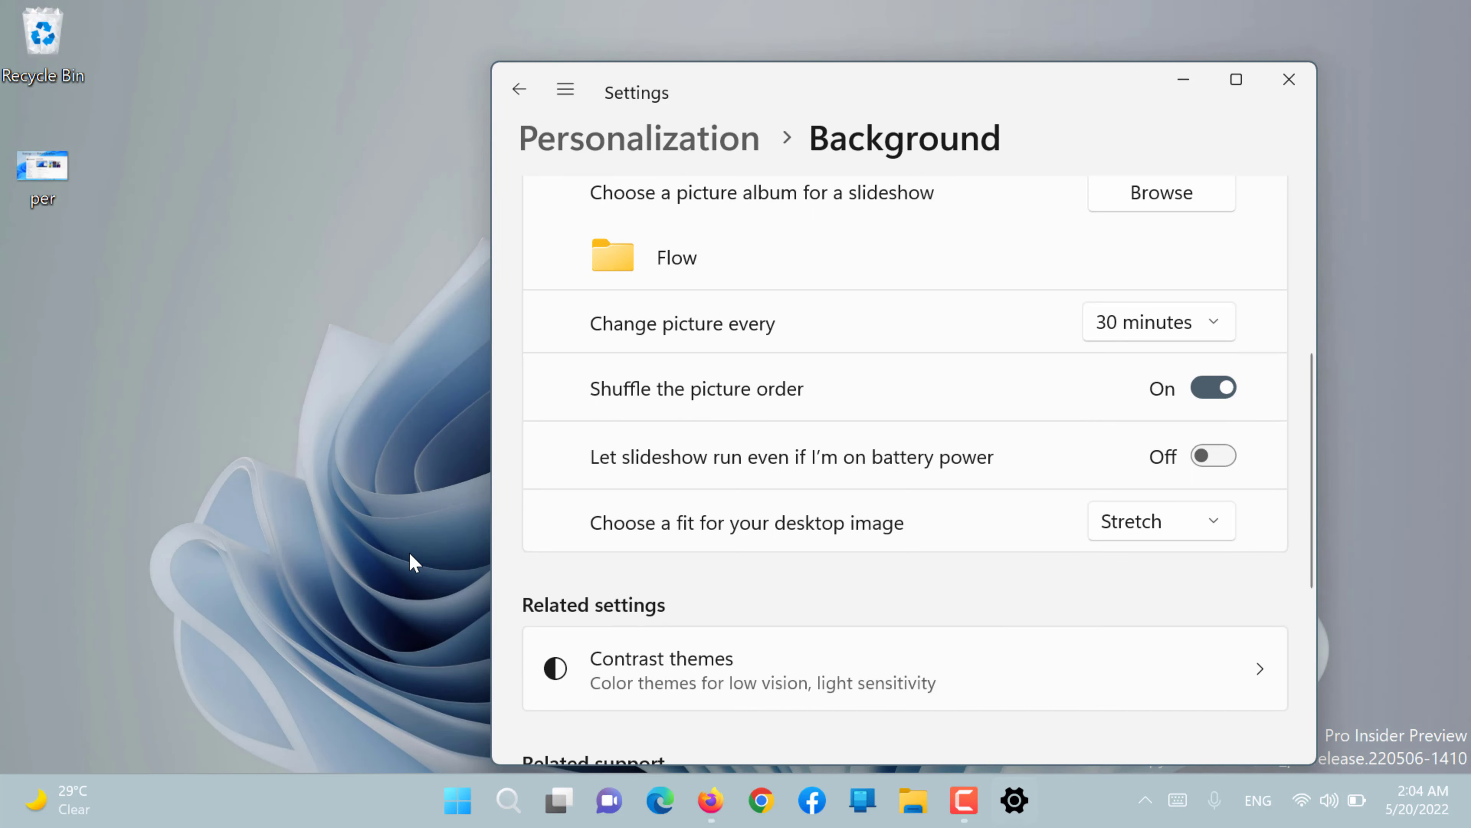
pyautogui.click(413, 561)
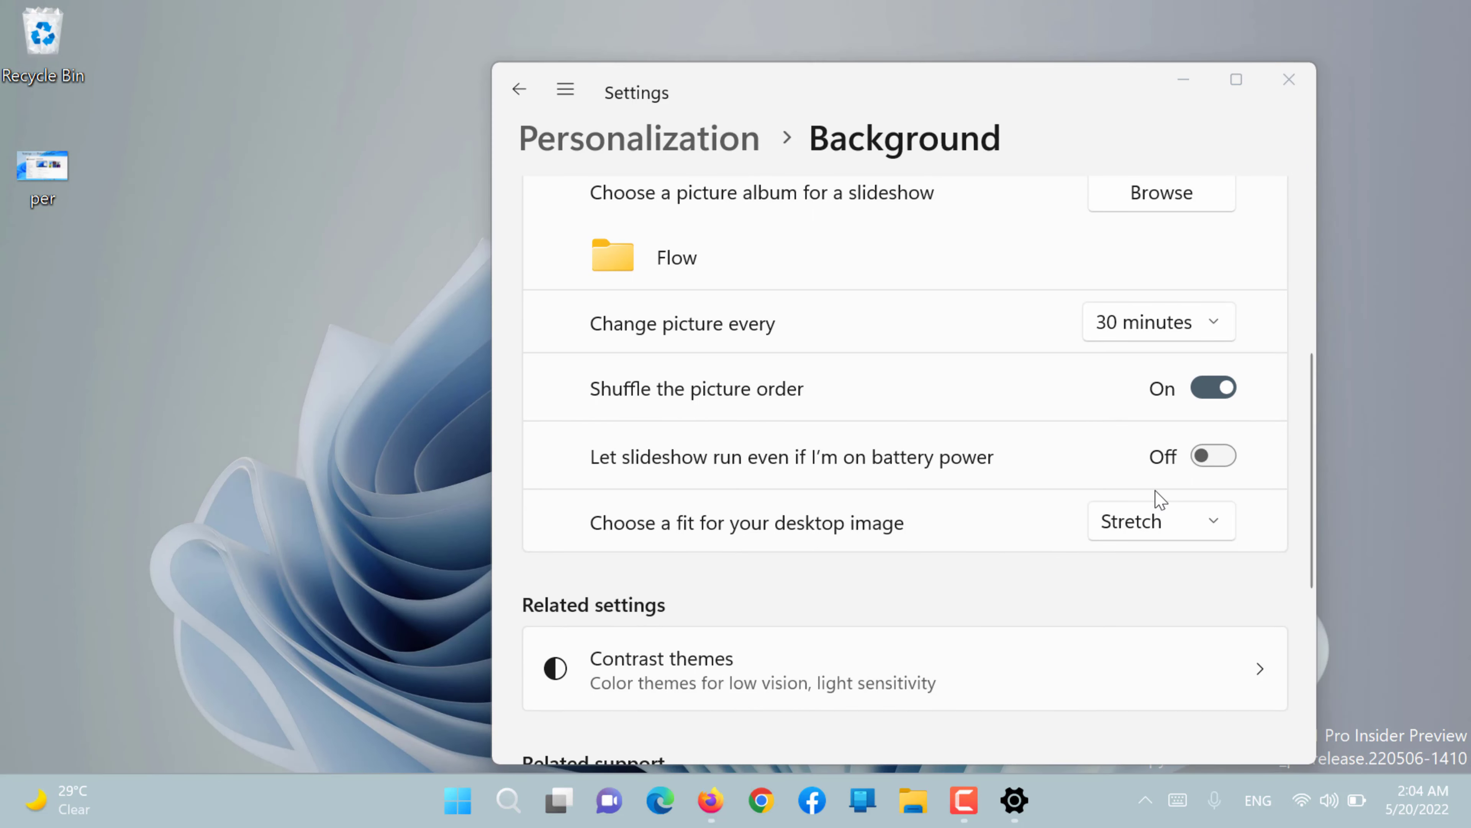
# Try Fit as the desktop image fit, and change it to Fill
pyautogui.click(1154, 520)
pyautogui.click(1139, 487)
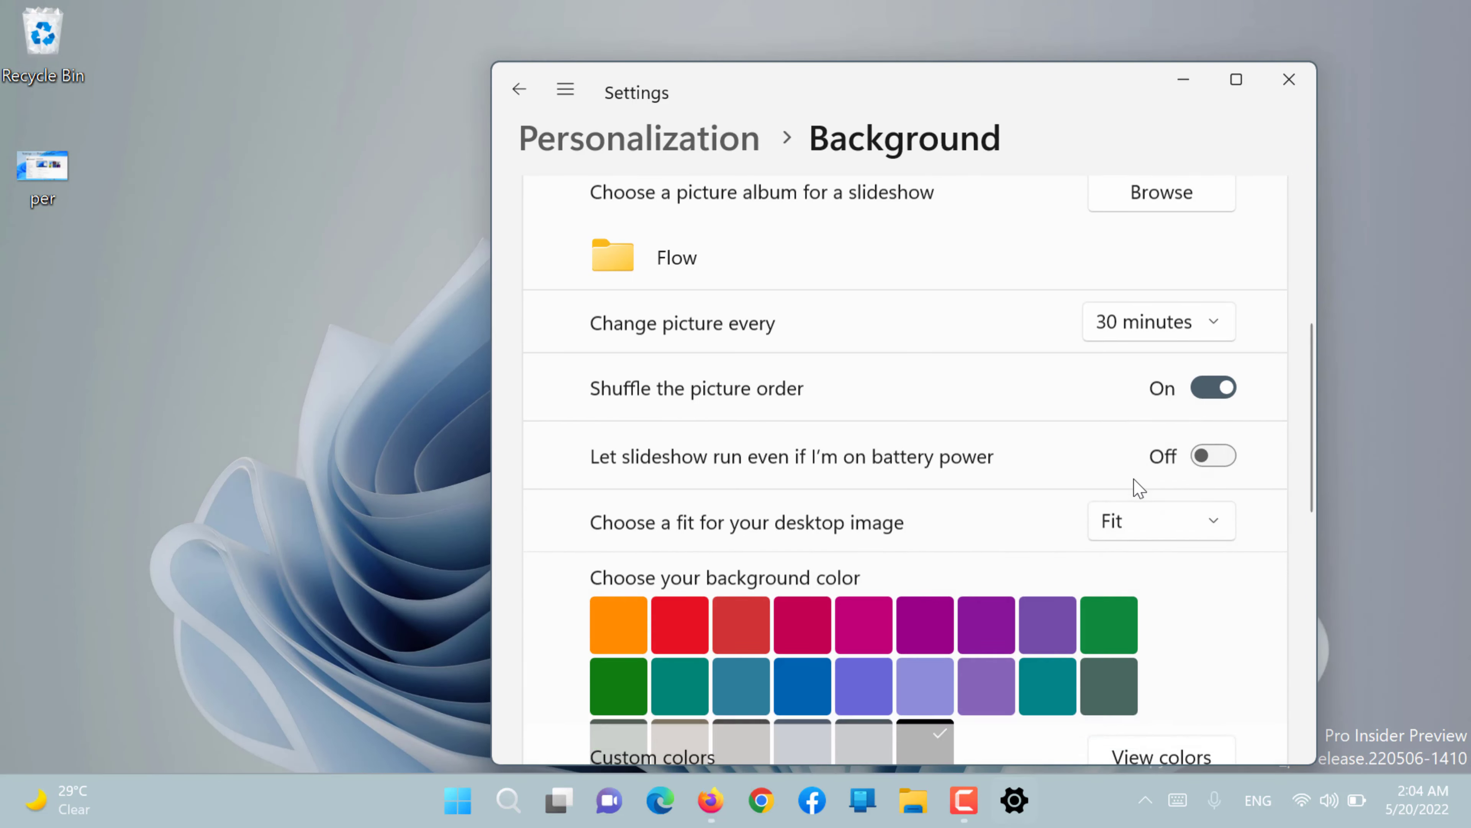
pyautogui.click(1176, 530)
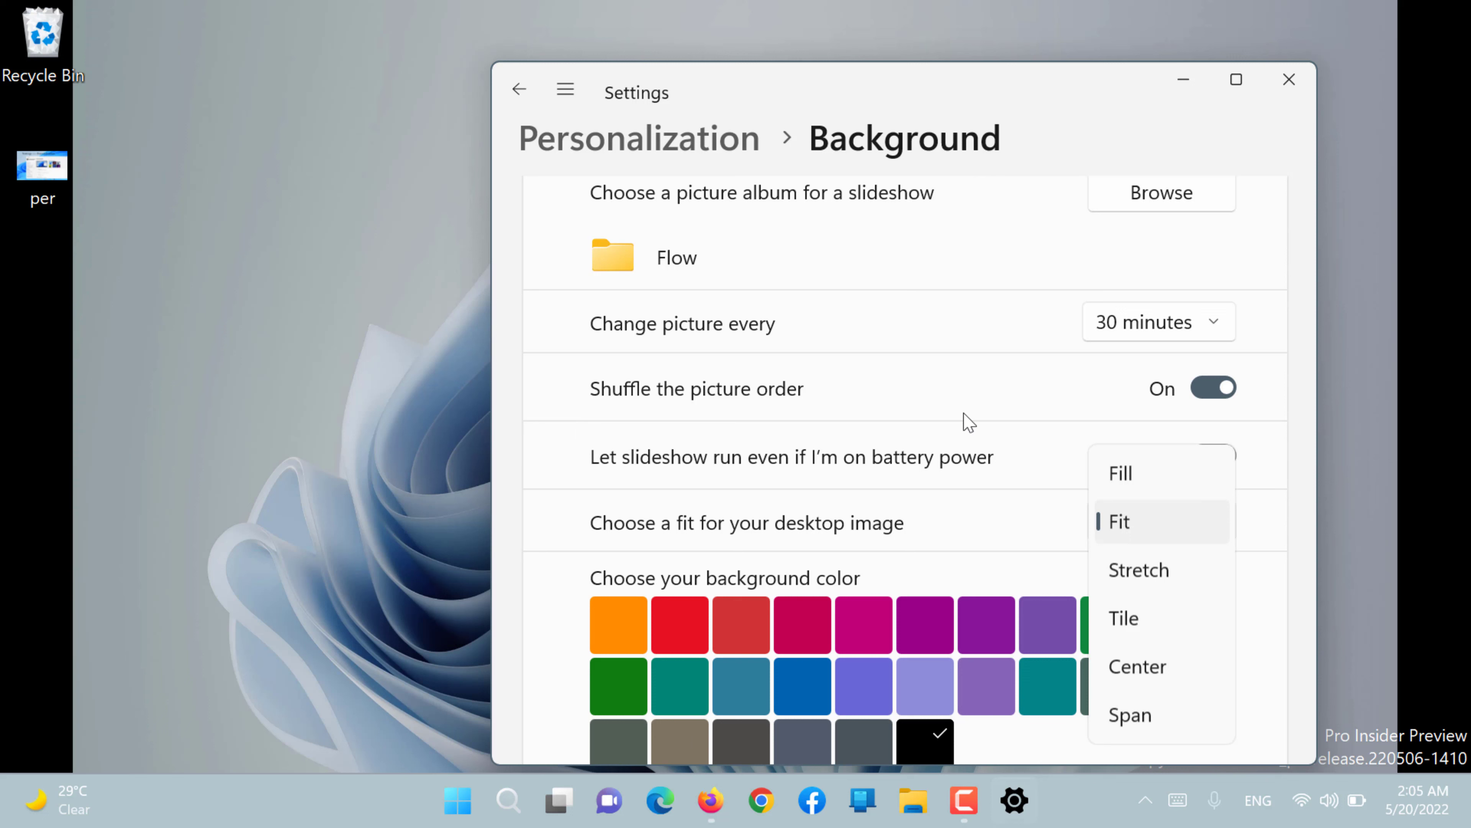
pyautogui.click(1158, 474)
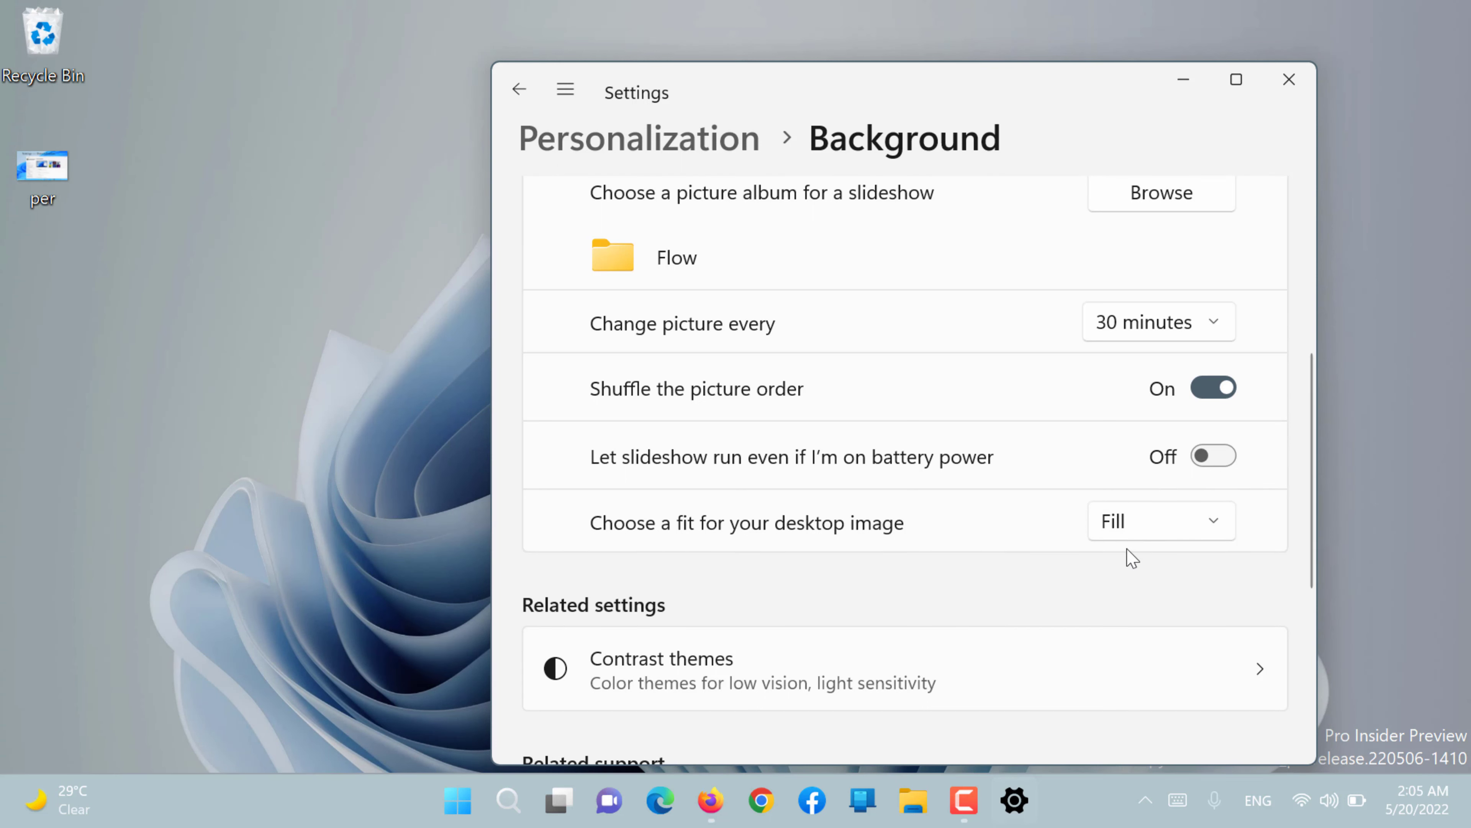
# Maximize the Settings window and open Contrast themes from the Background page's related settings
pyautogui.scroll(-5, 1127, 556)
pyautogui.scroll(2, 1131, 558)
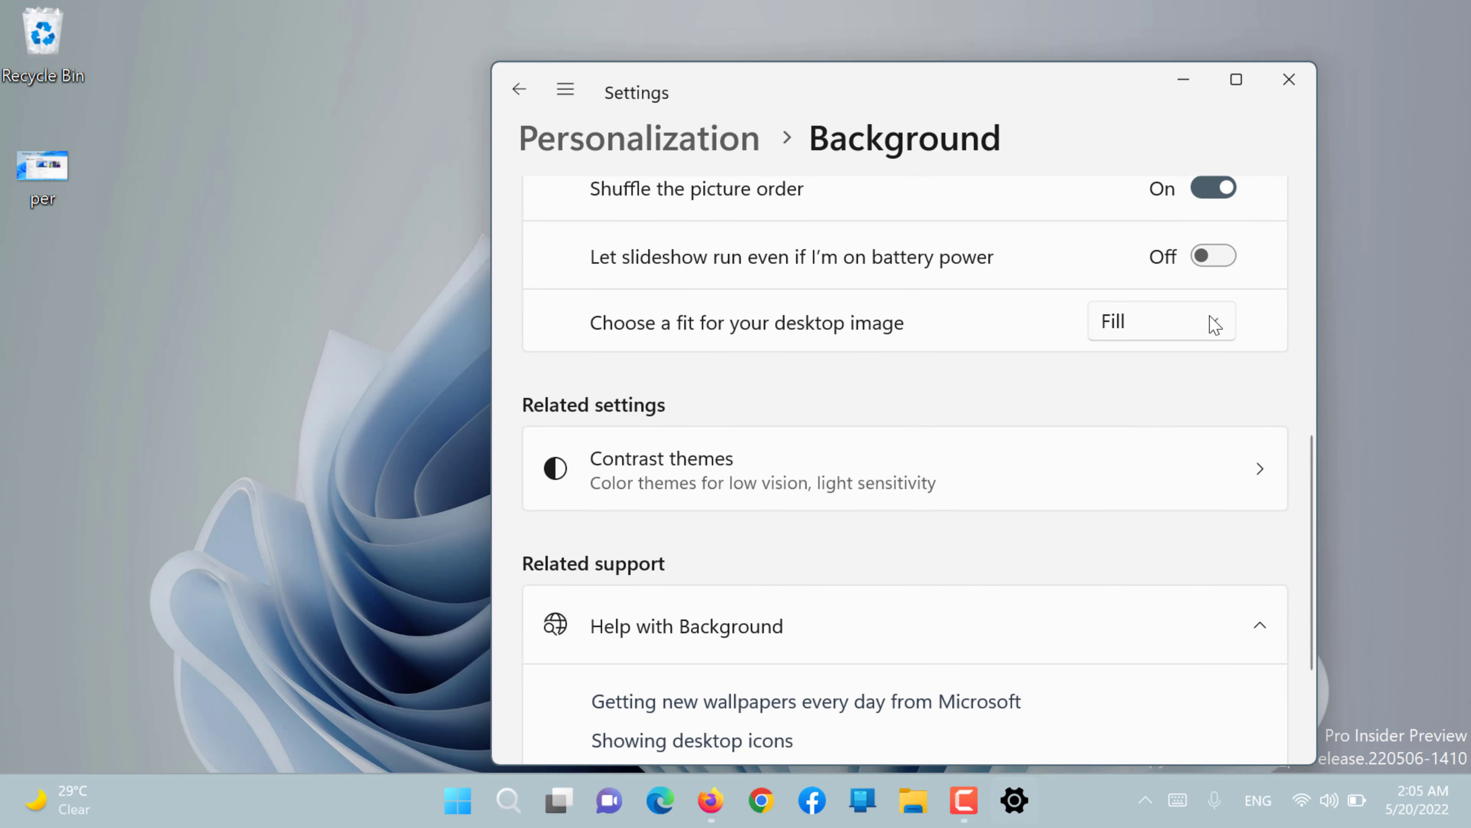
pyautogui.scroll(-3, 1215, 323)
pyautogui.doubleClick(962, 92)
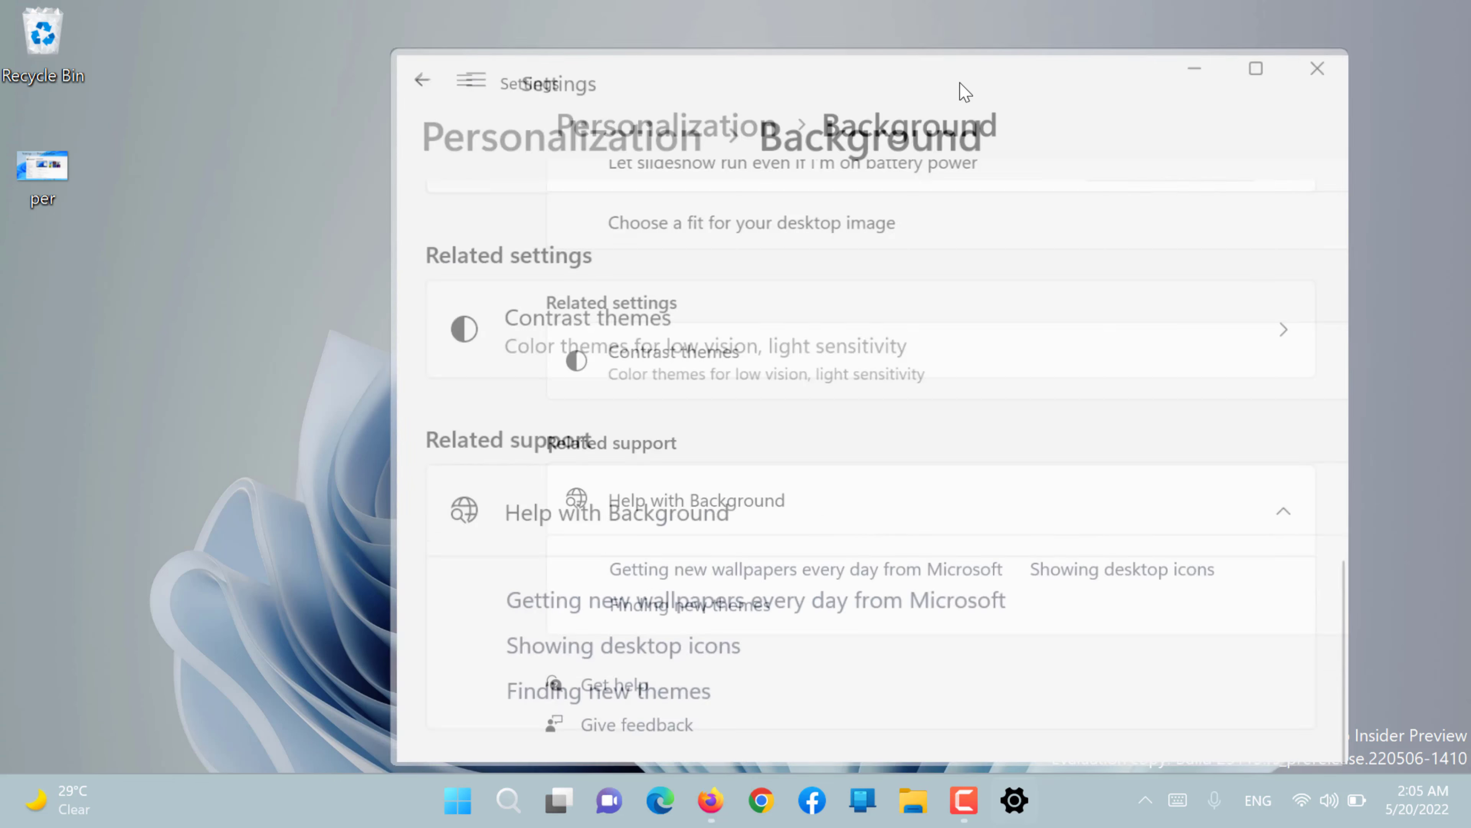
pyautogui.click(558, 345)
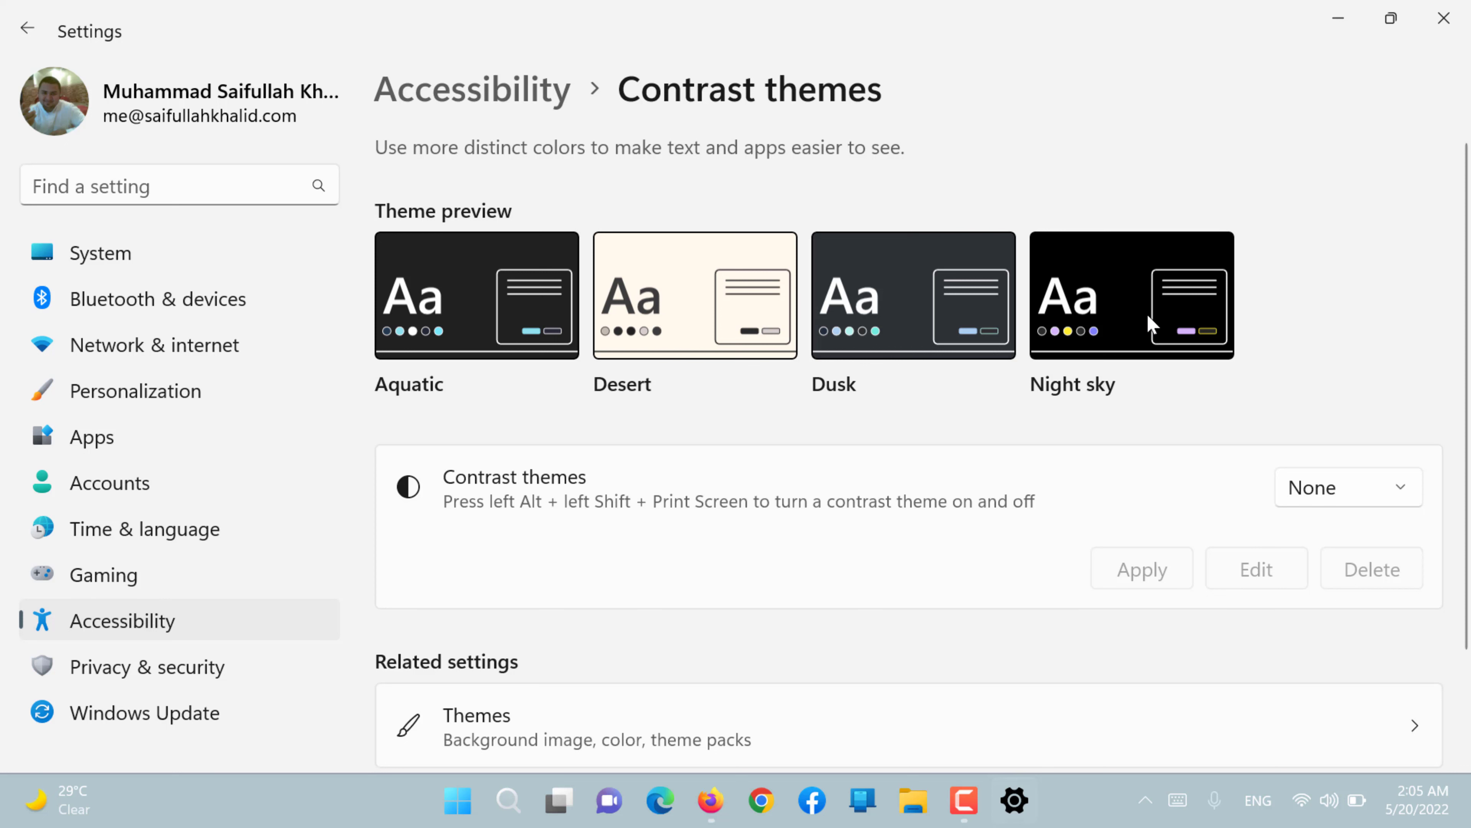
# Choose the Aquatic contrast theme and apply it
pyautogui.scroll(-2, 1148, 323)
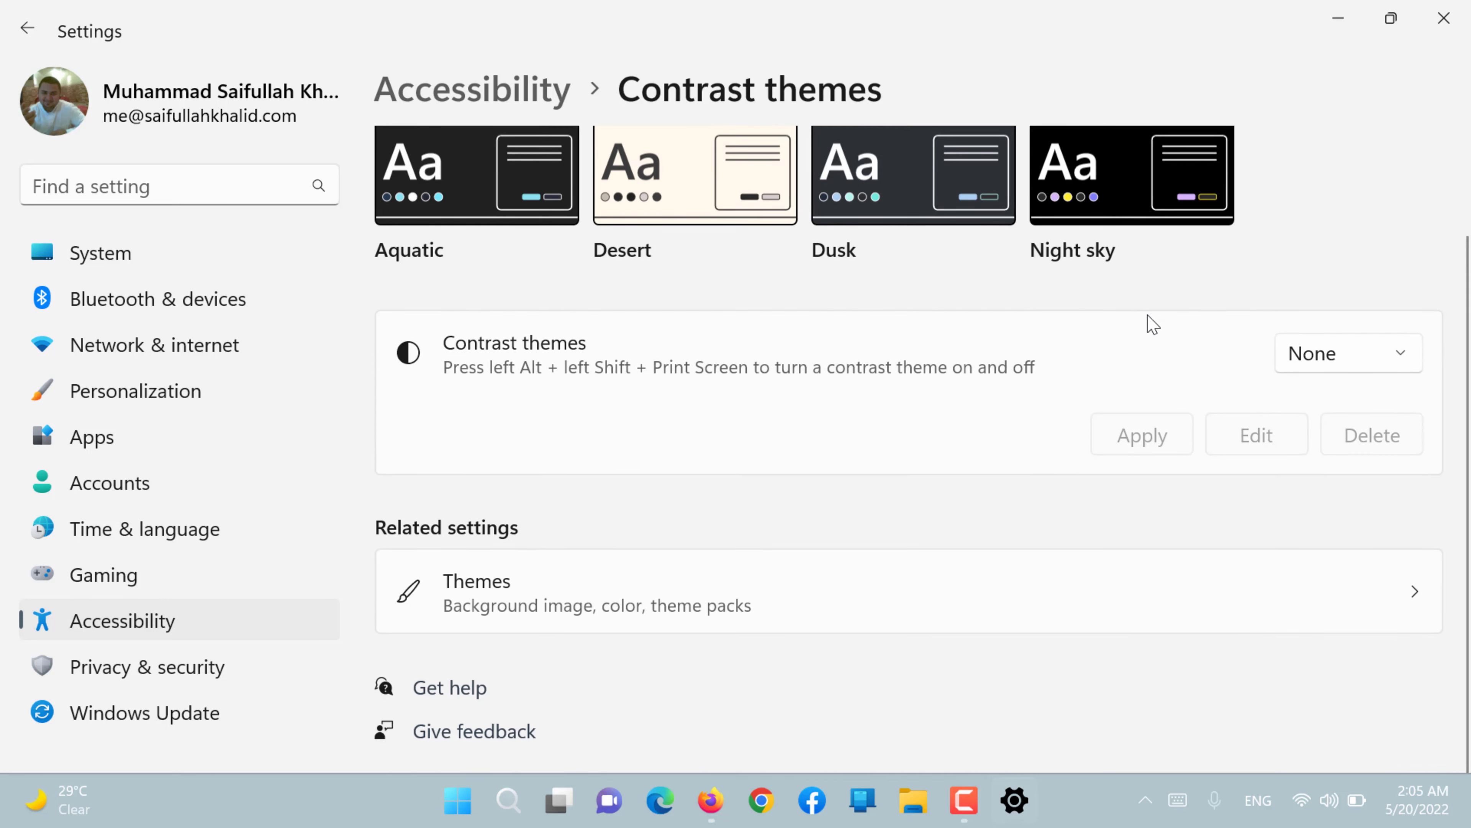
pyautogui.click(1349, 355)
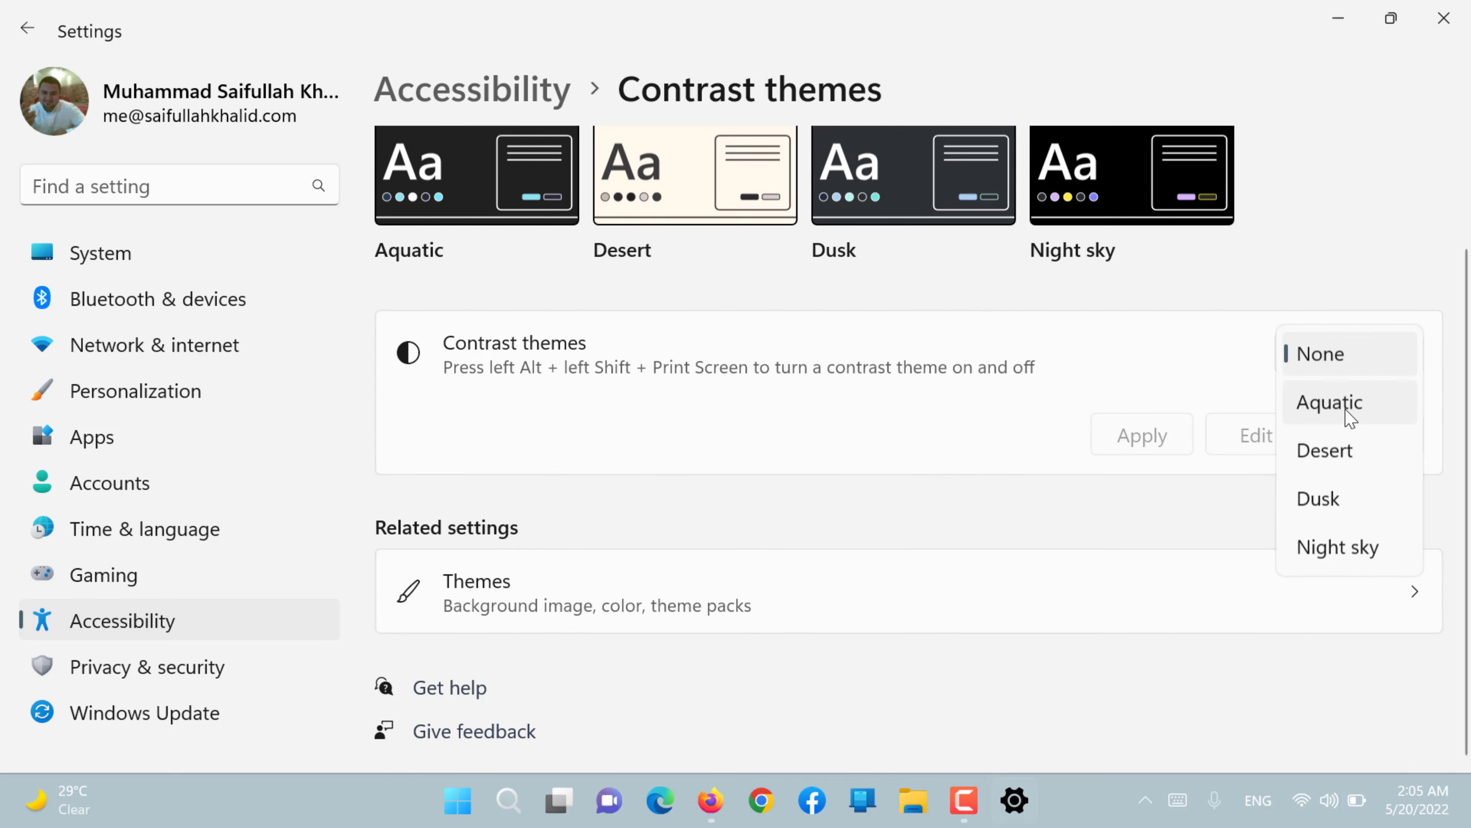
pyautogui.click(1345, 416)
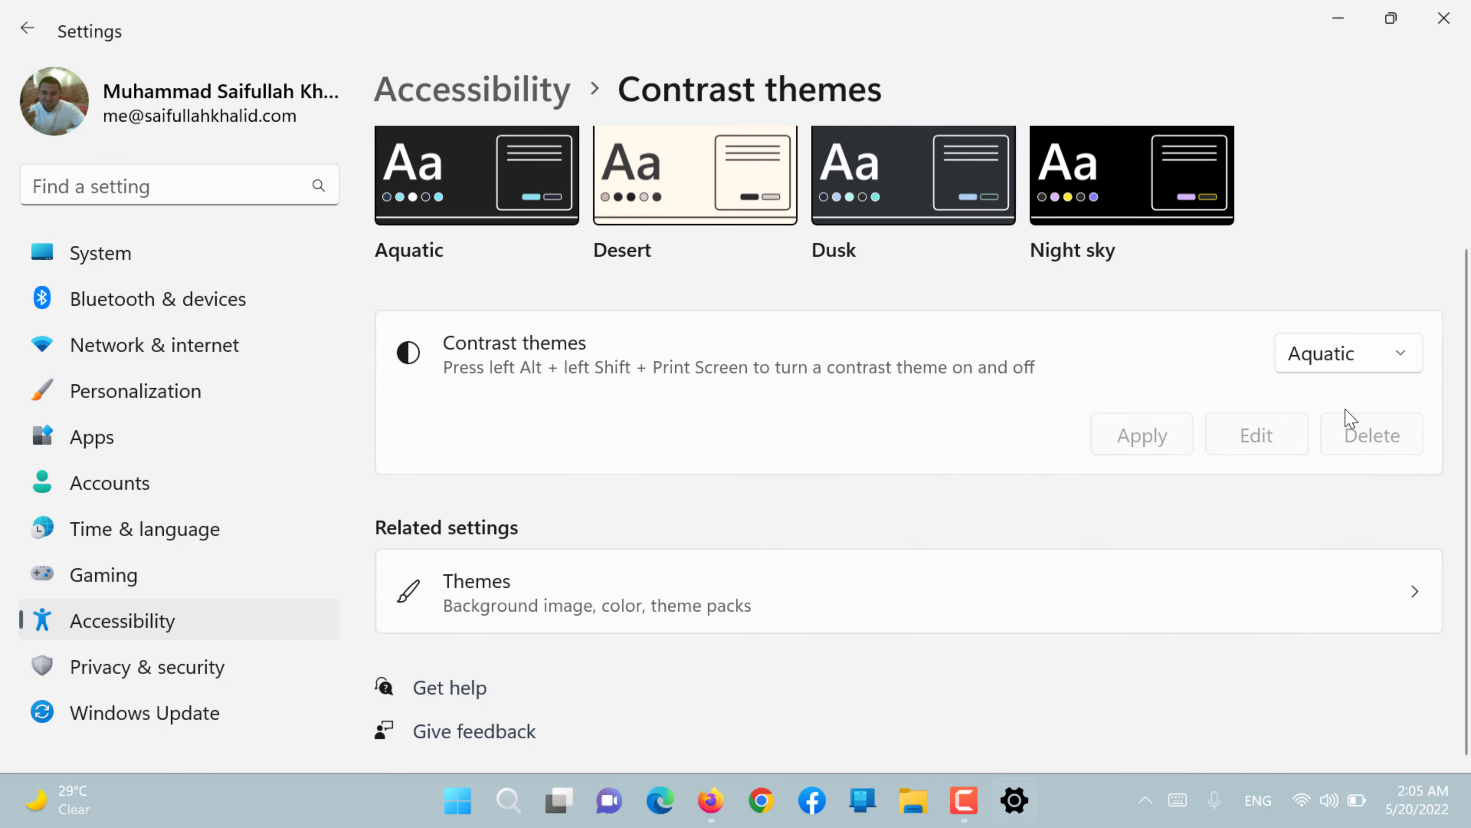
pyautogui.click(1155, 452)
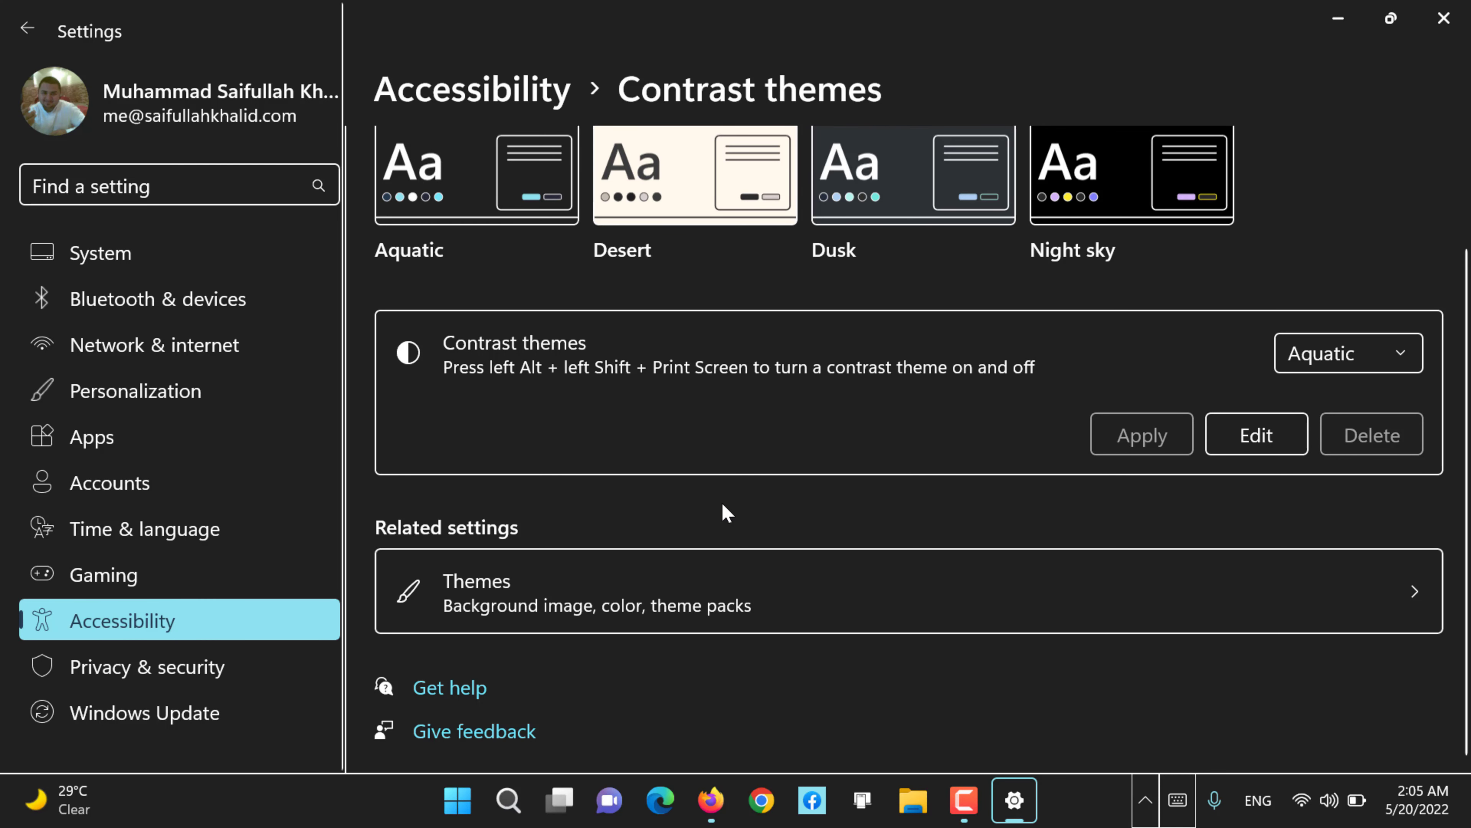
# Switch the contrast theme to Desert and apply it
pyautogui.click(1335, 351)
pyautogui.click(1312, 405)
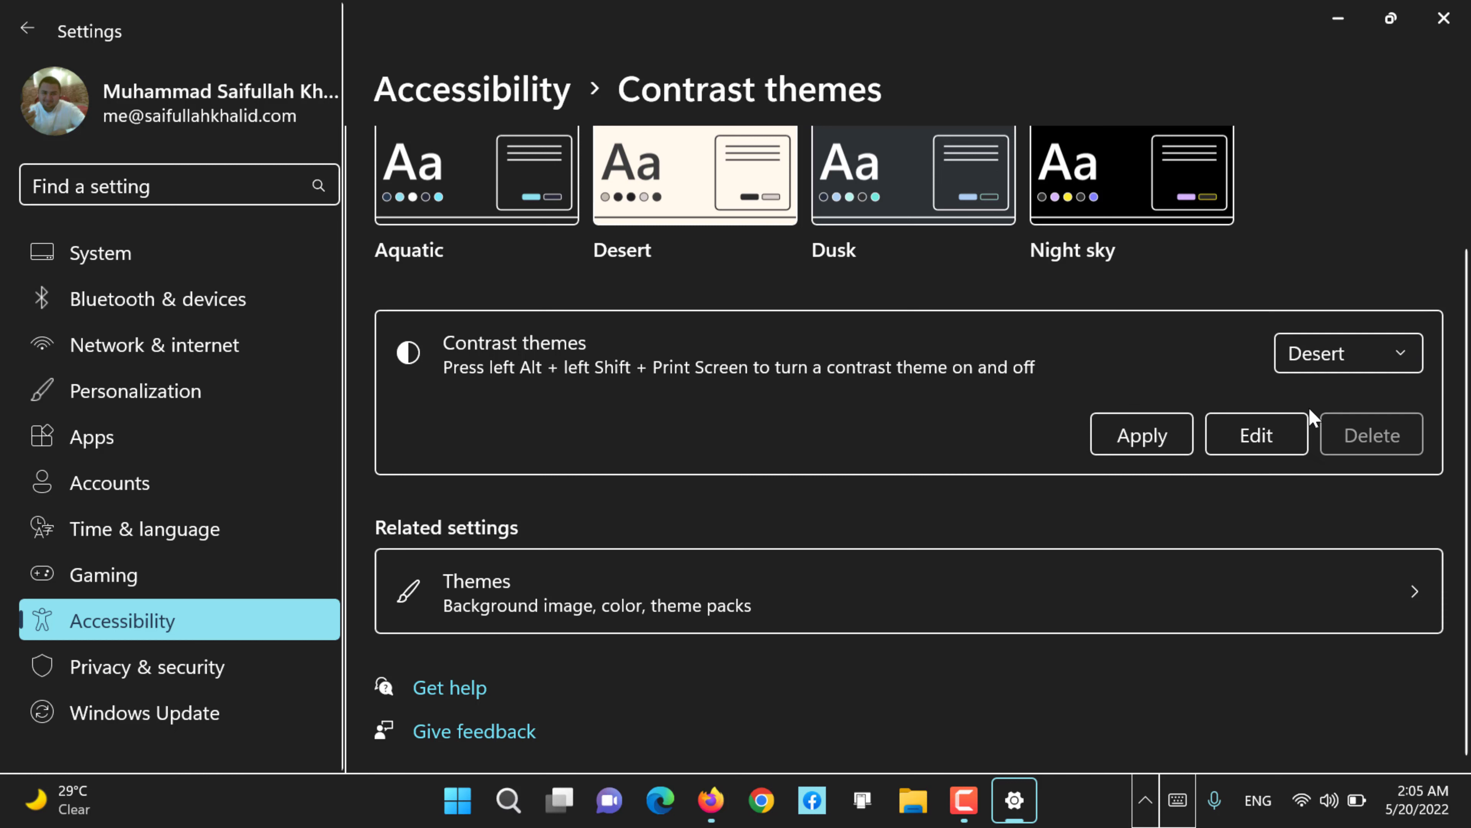
pyautogui.click(1171, 435)
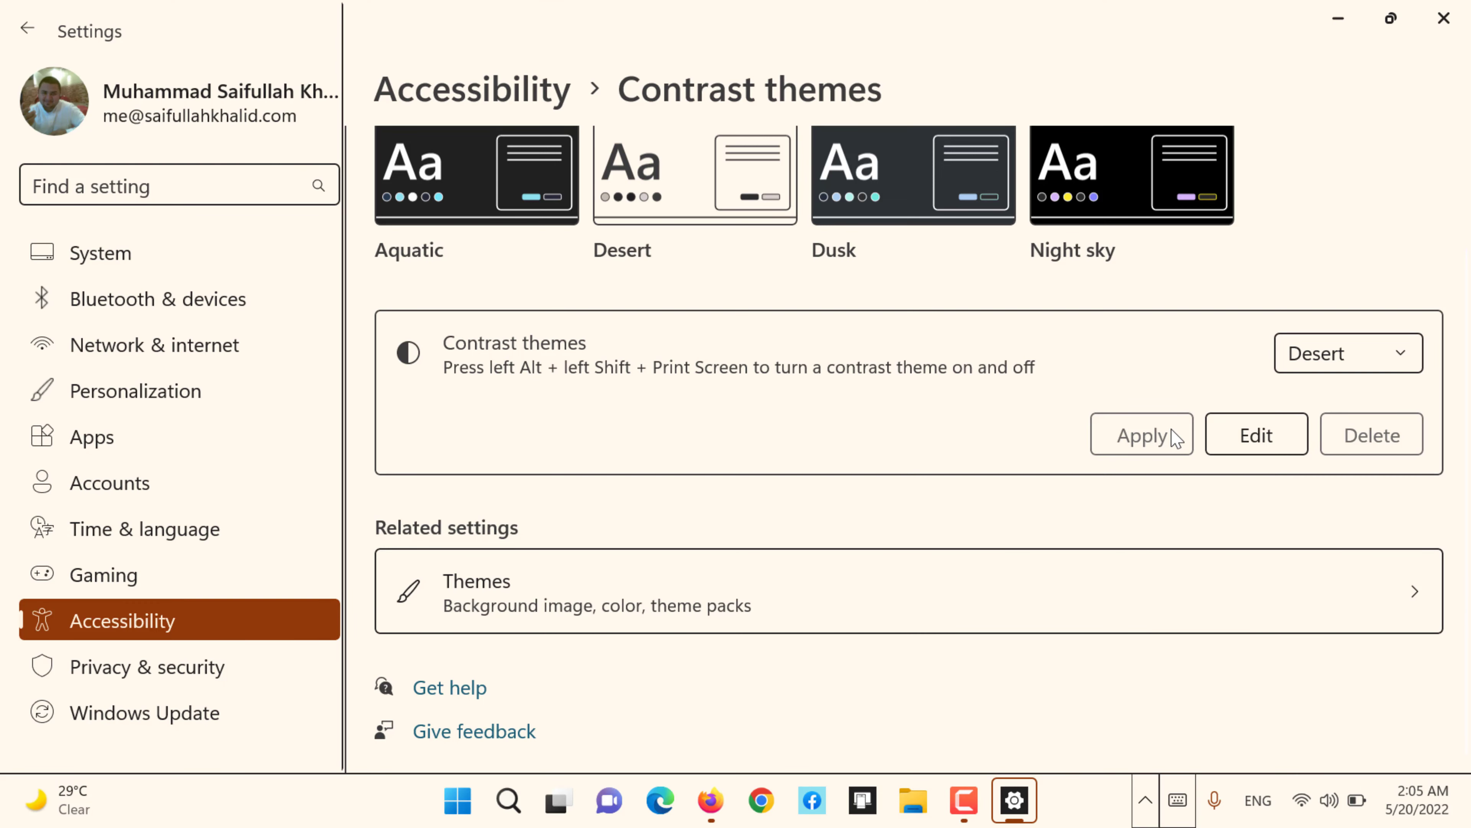
# Choose the Dusk contrast theme, view the desktop before applying it, and apply it
pyautogui.click(1384, 369)
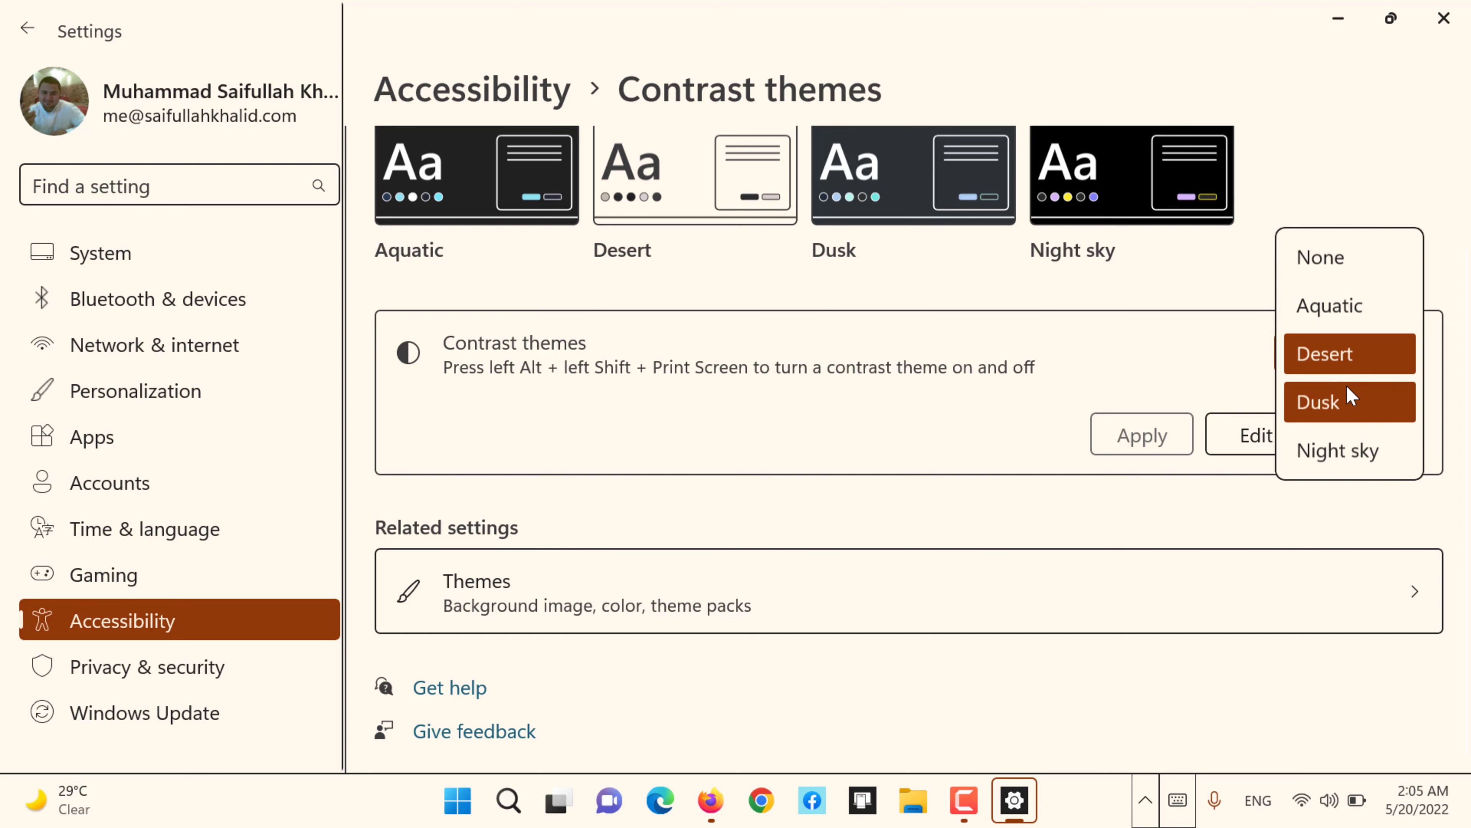
pyautogui.click(1346, 400)
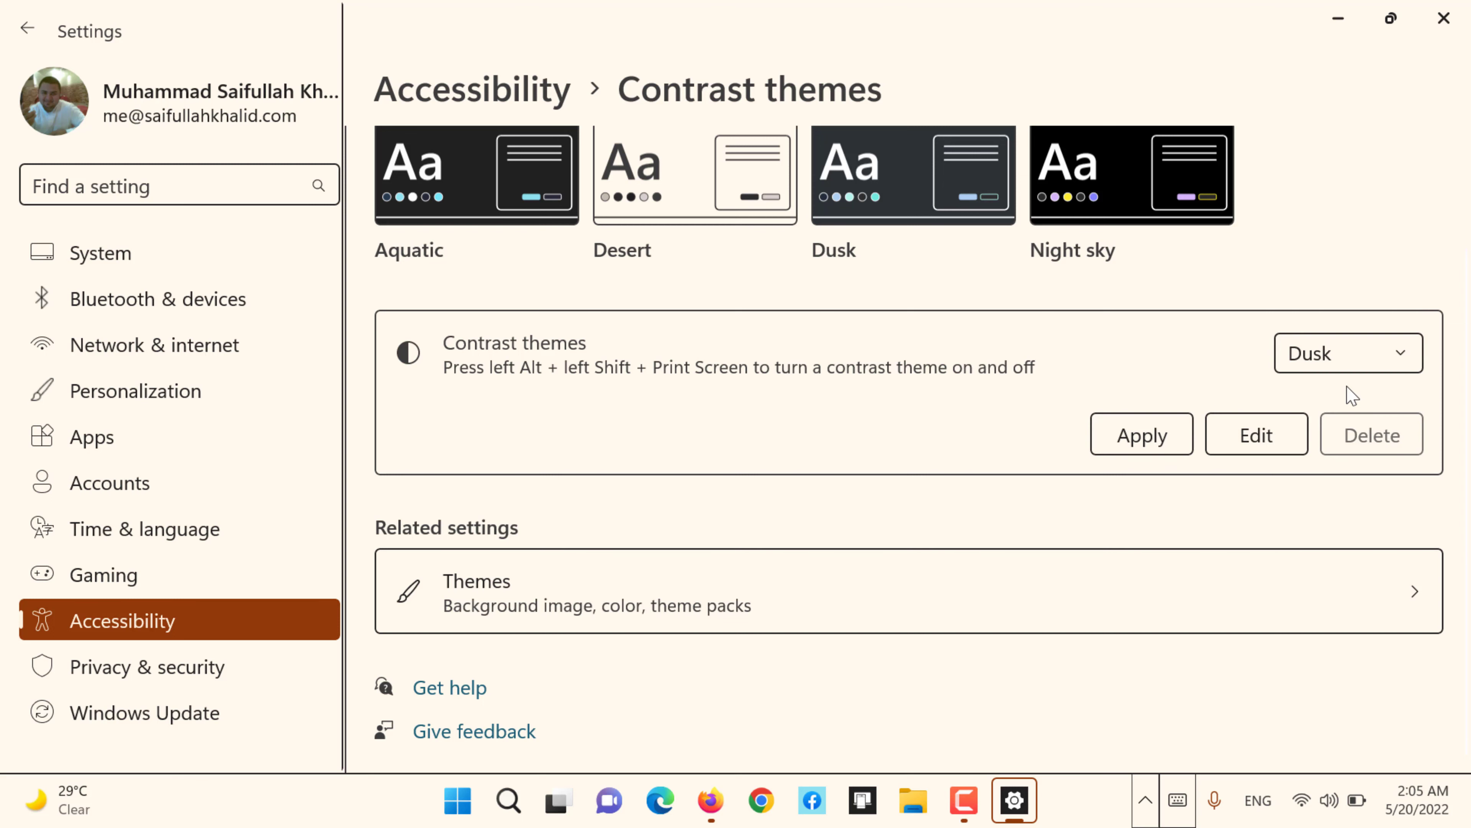
pyautogui.click(1018, 811)
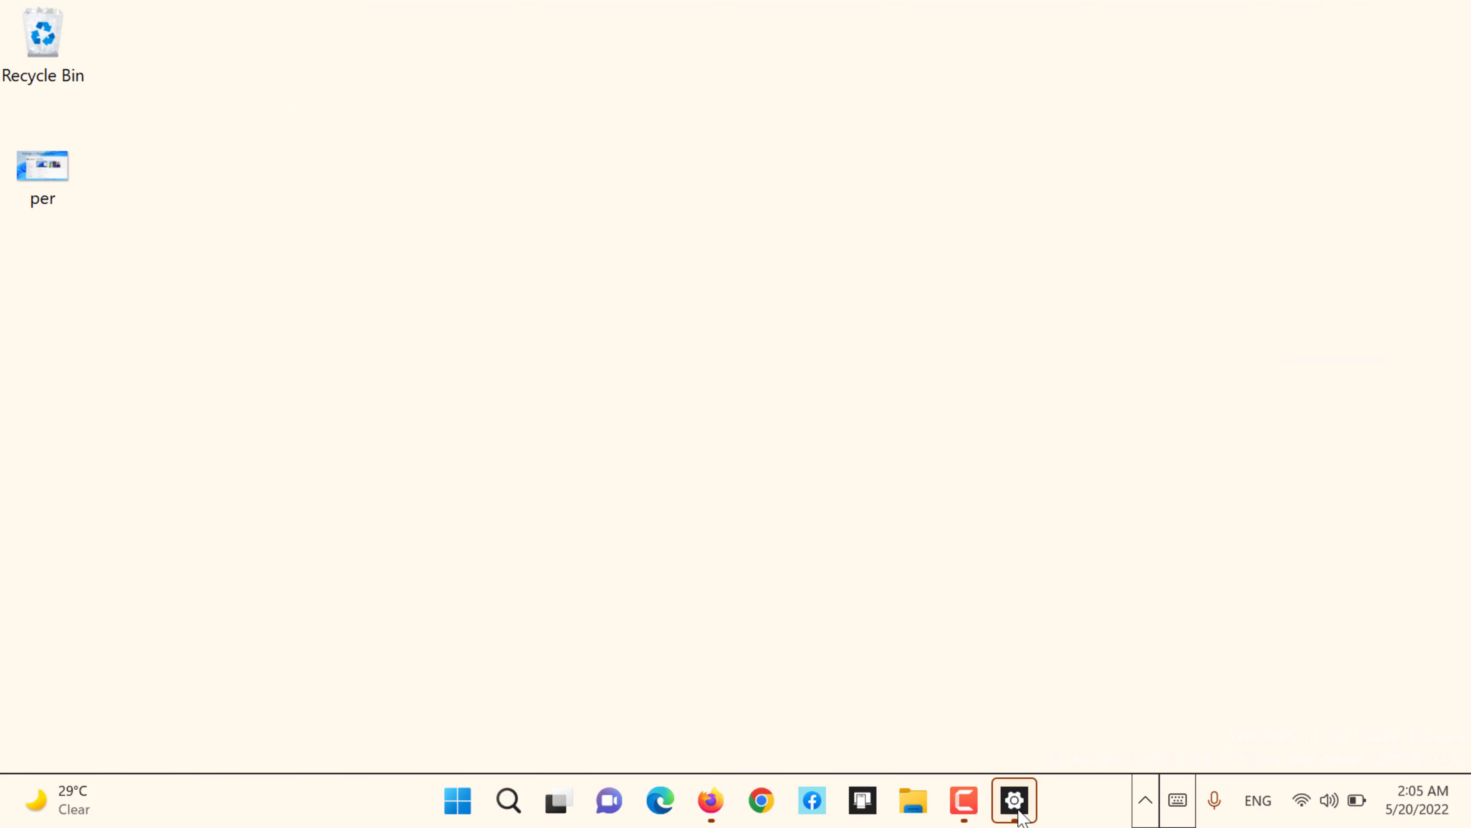
pyautogui.click(1017, 812)
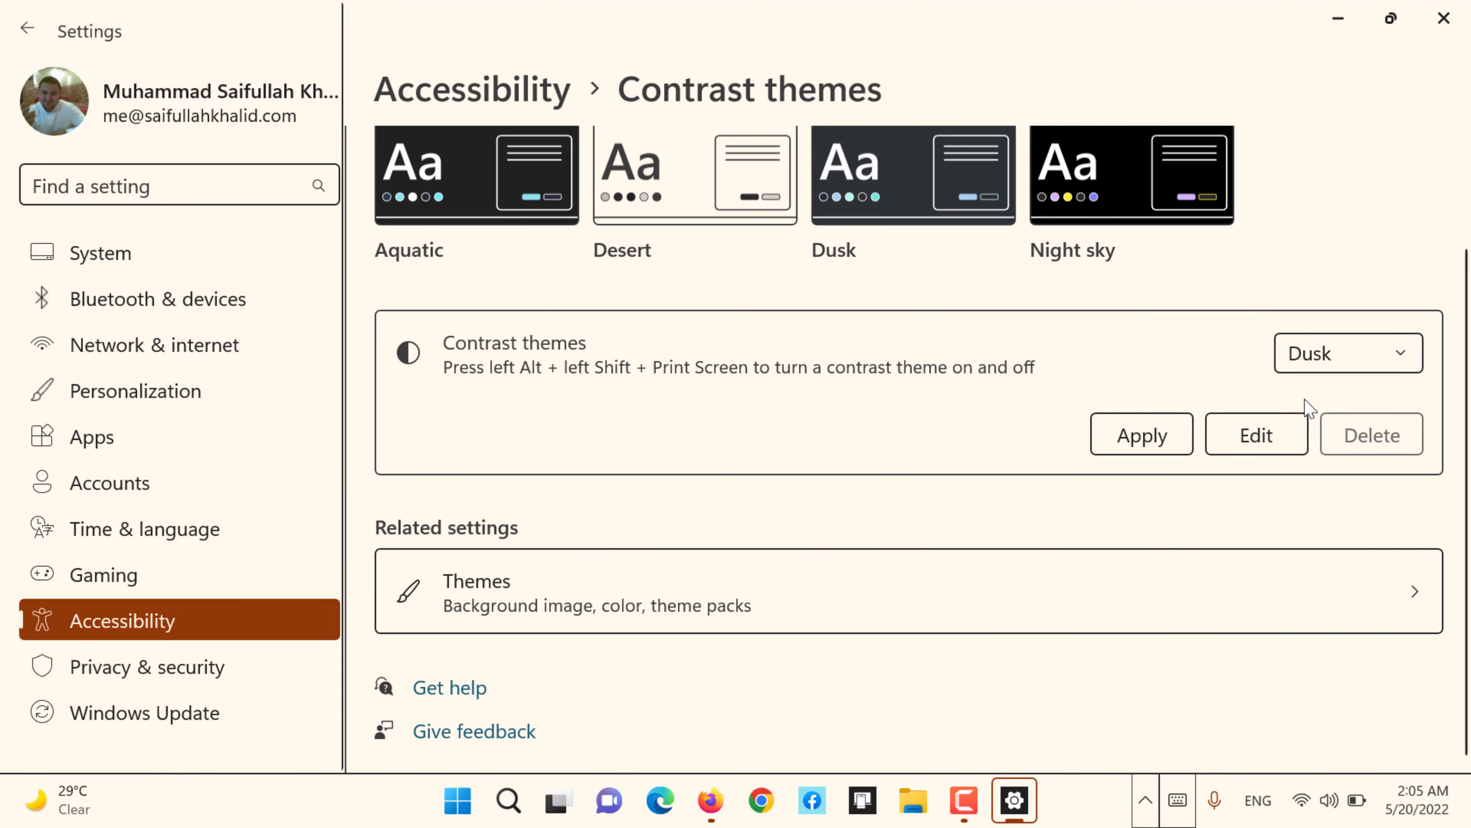
pyautogui.click(1295, 369)
pyautogui.click(1137, 433)
pyautogui.click(1139, 434)
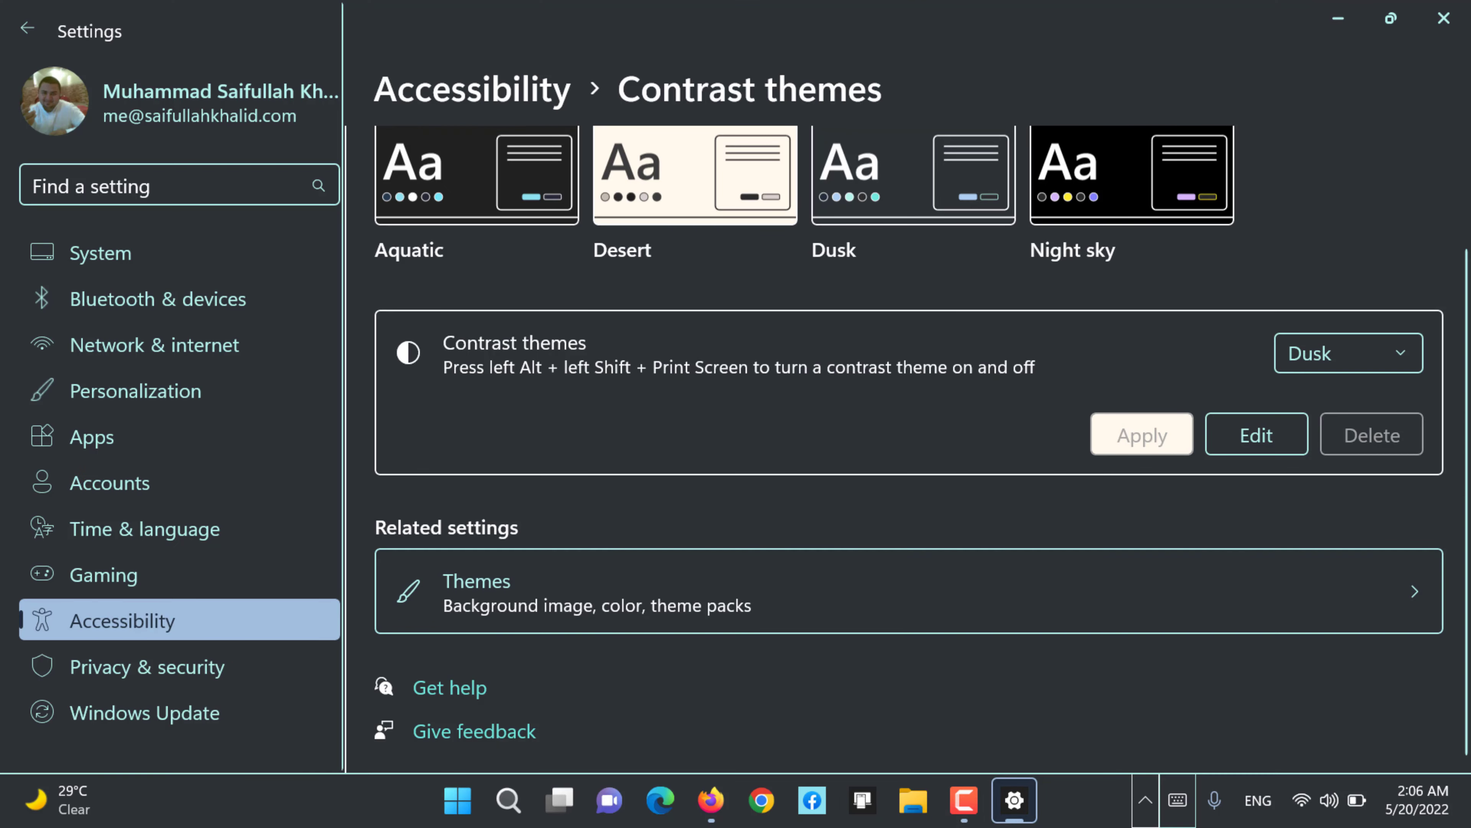
# Examine how the desktop, the Start menu and the widgets board look under the Dusk contrast theme
pyautogui.click(1013, 819)
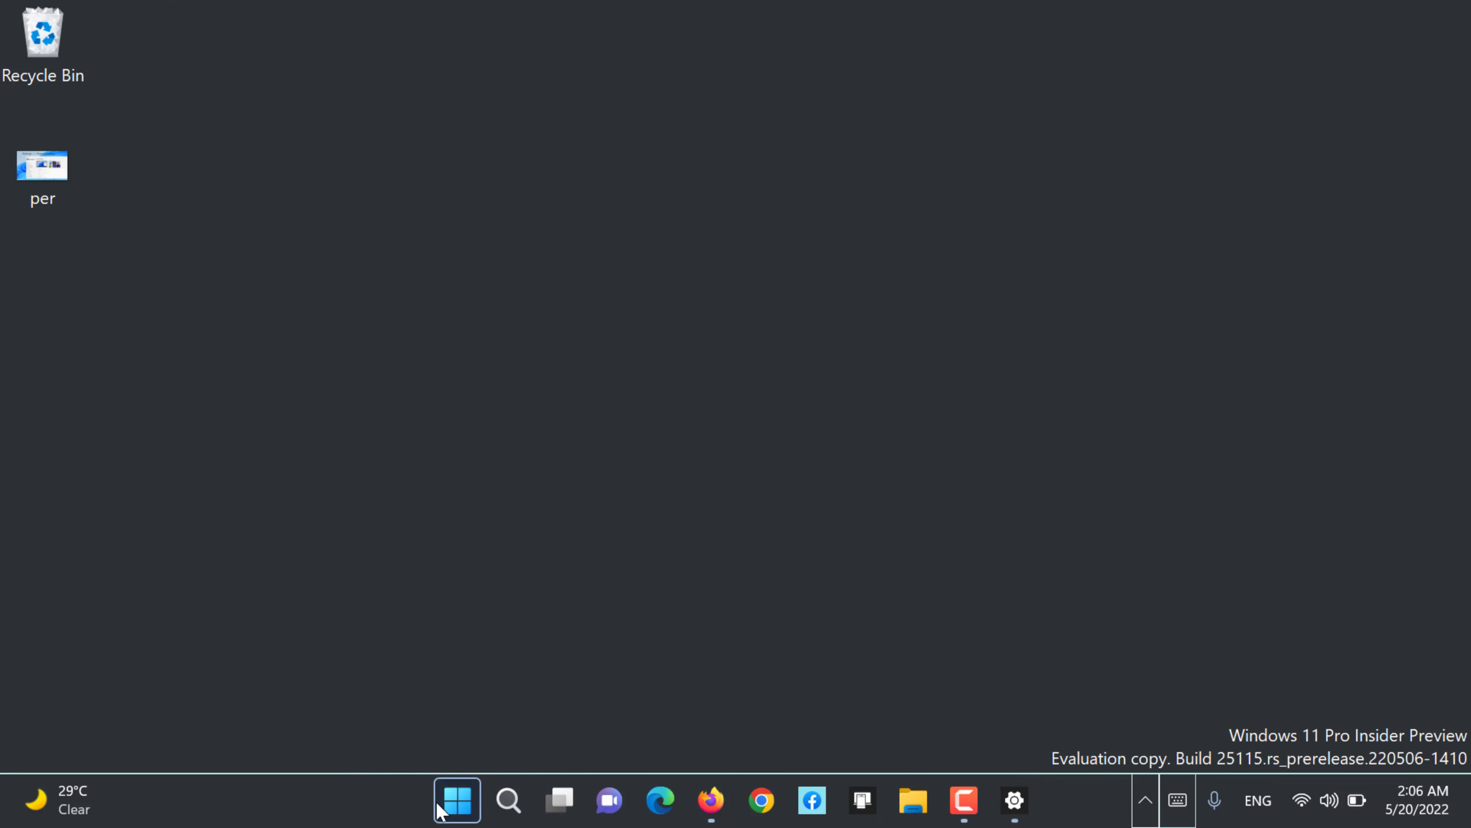
pyautogui.click(441, 809)
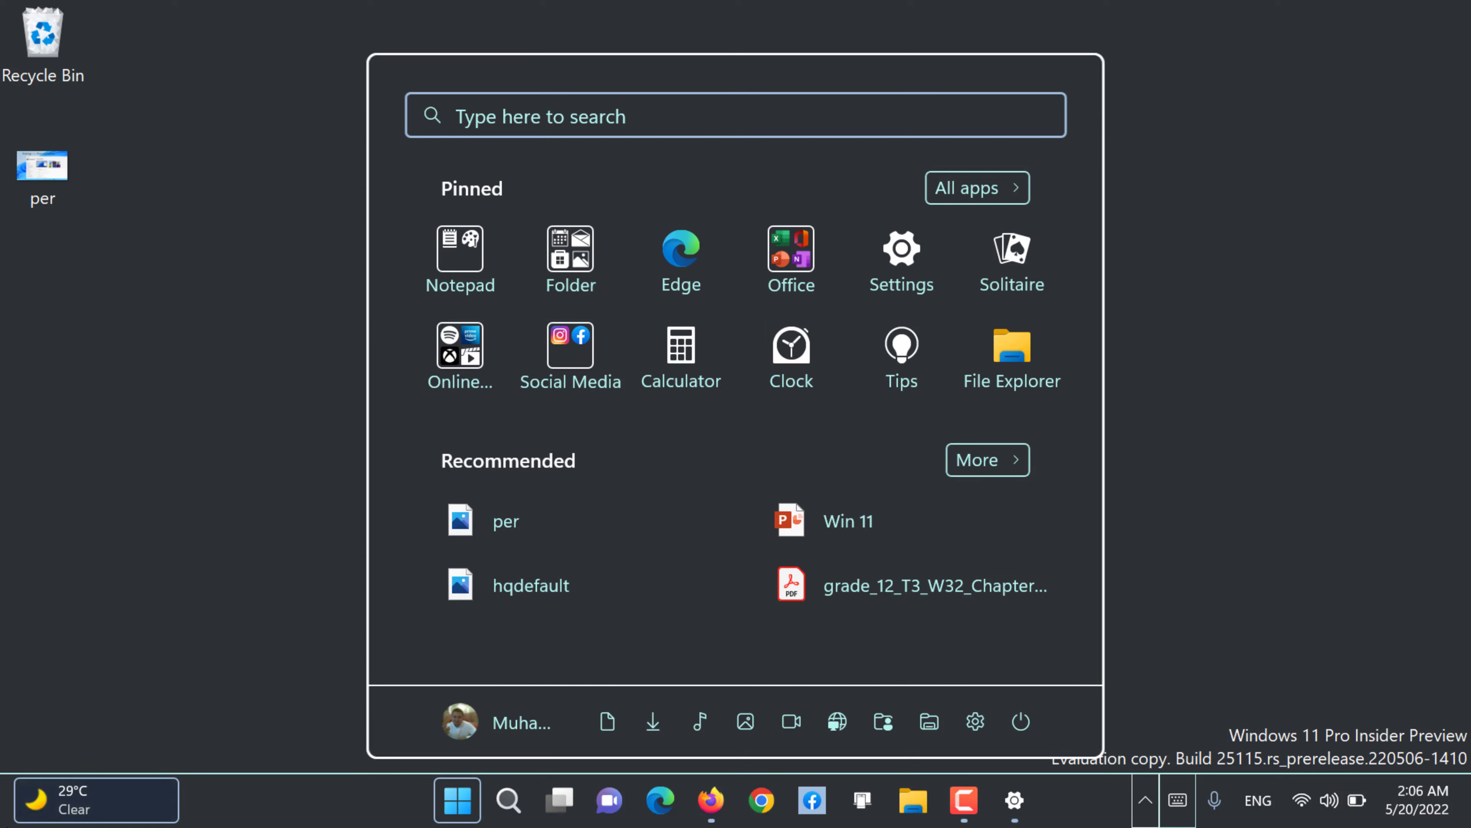
pyautogui.moveTo(81, 807)
pyautogui.moveTo(1008, 818)
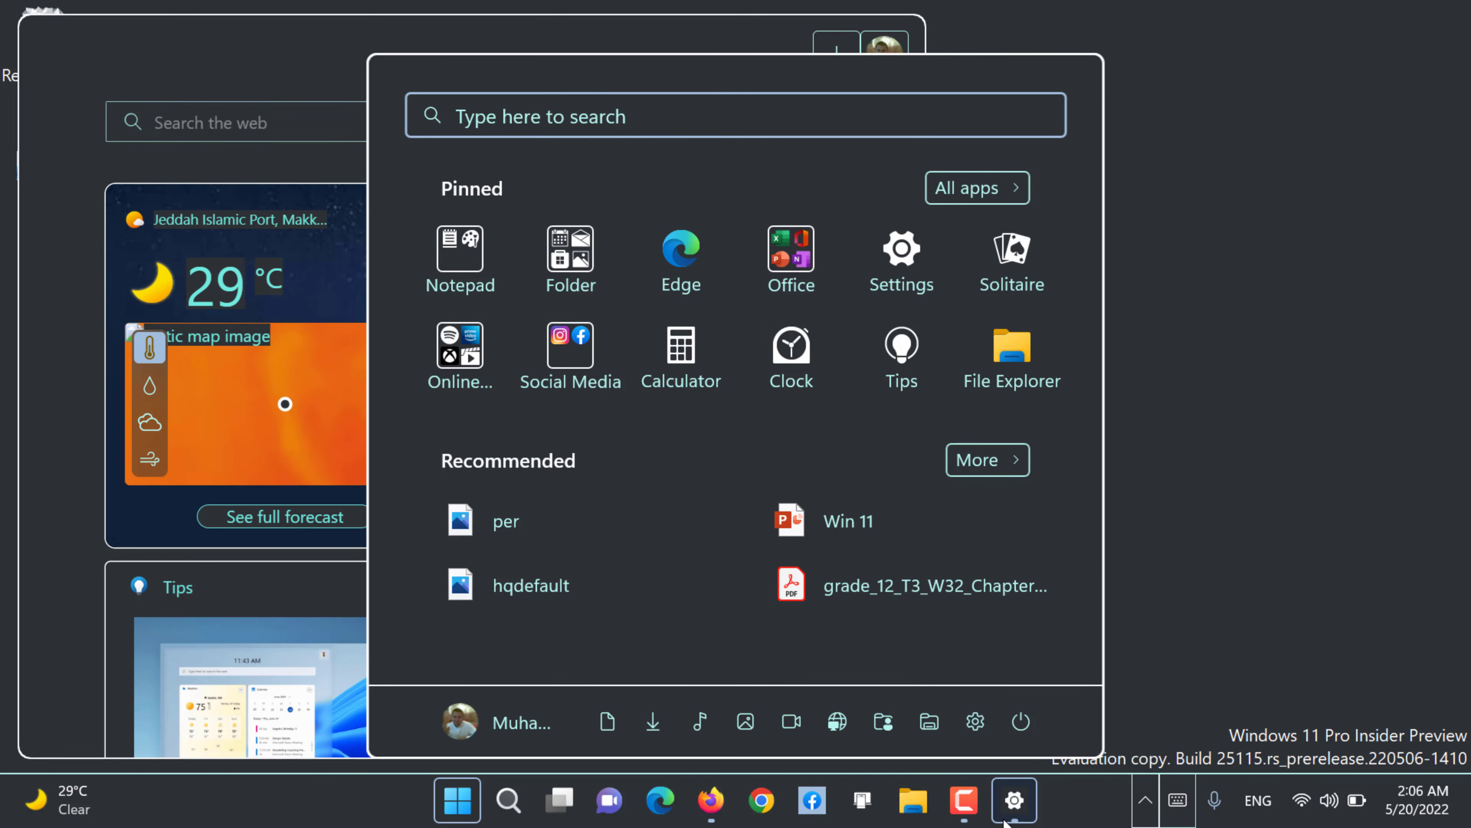
pyautogui.click(1257, 635)
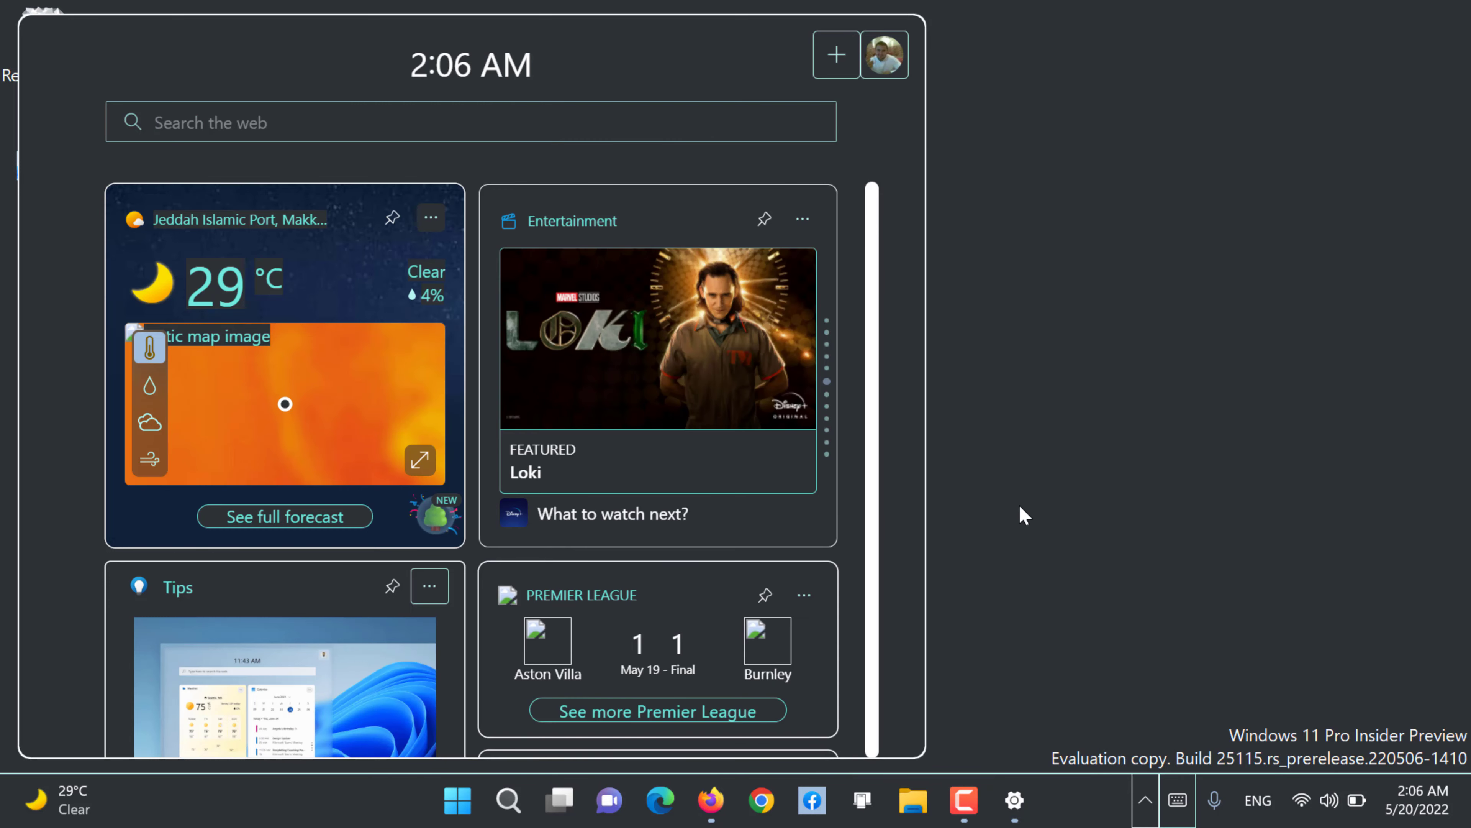
pyautogui.click(1084, 606)
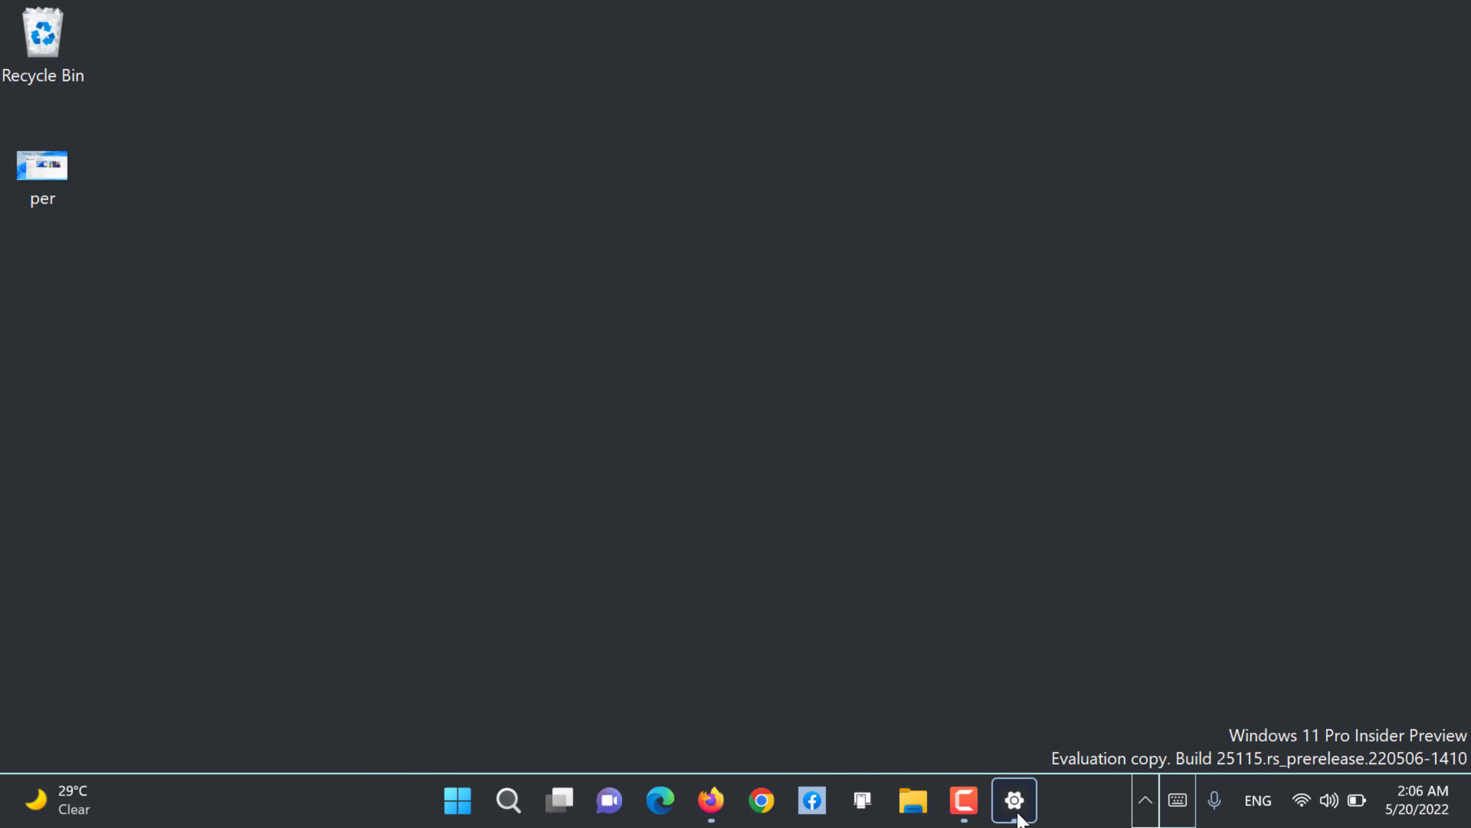
# Bring Settings back up in a maximized window and view the Windows Update page
pyautogui.click(457, 800)
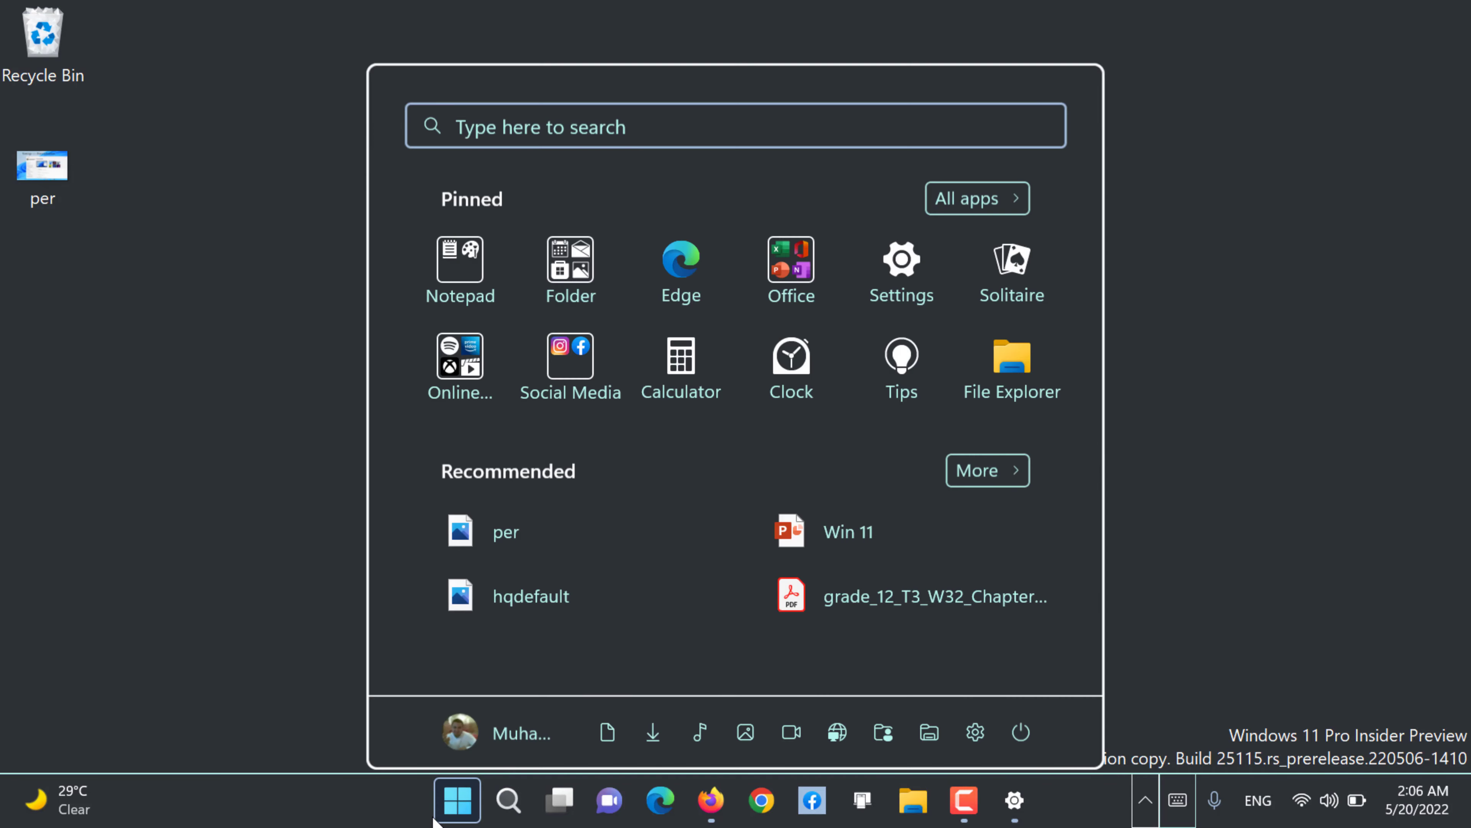
pyautogui.click(978, 729)
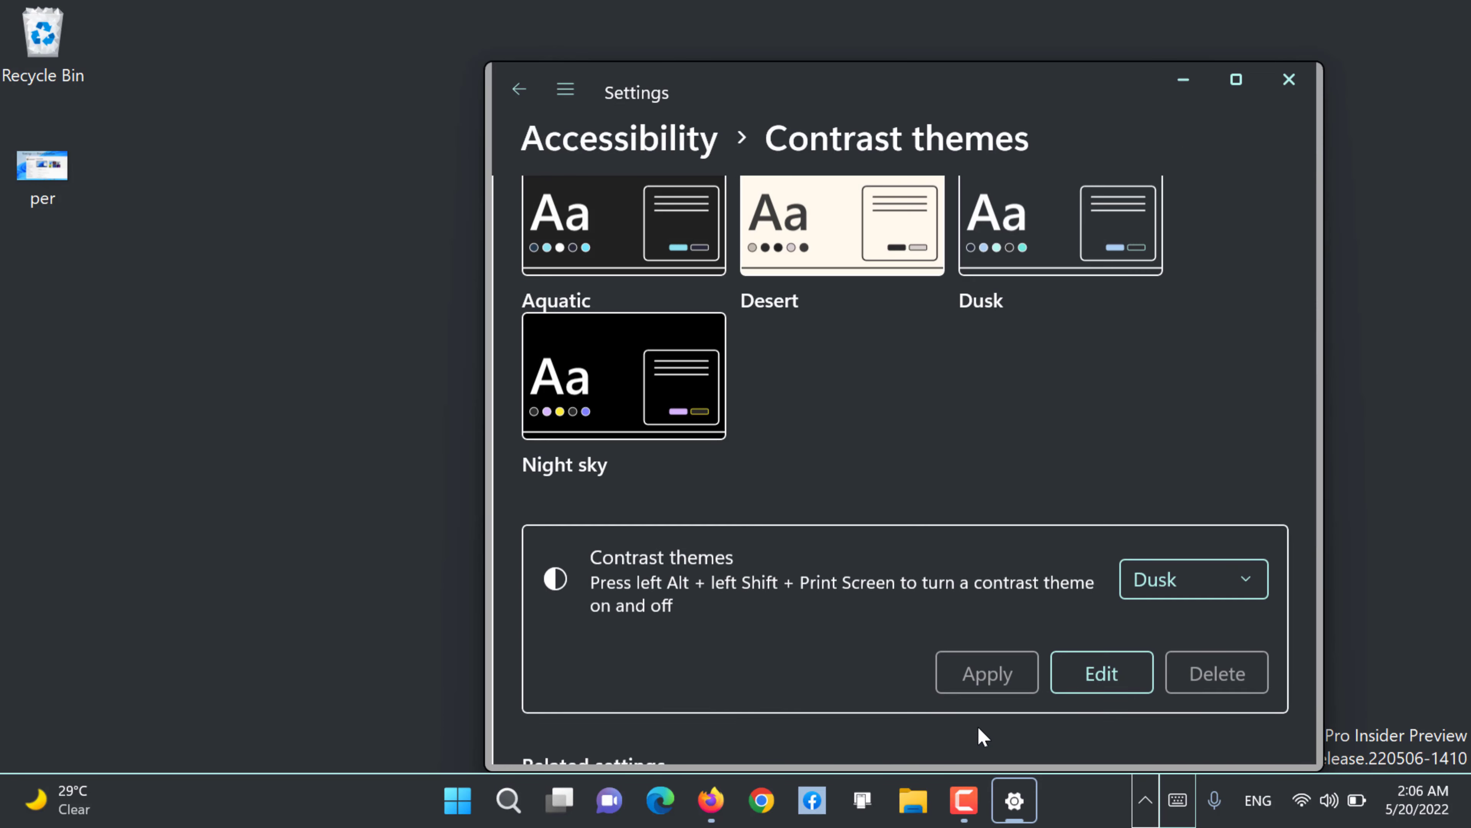
pyautogui.click(1237, 90)
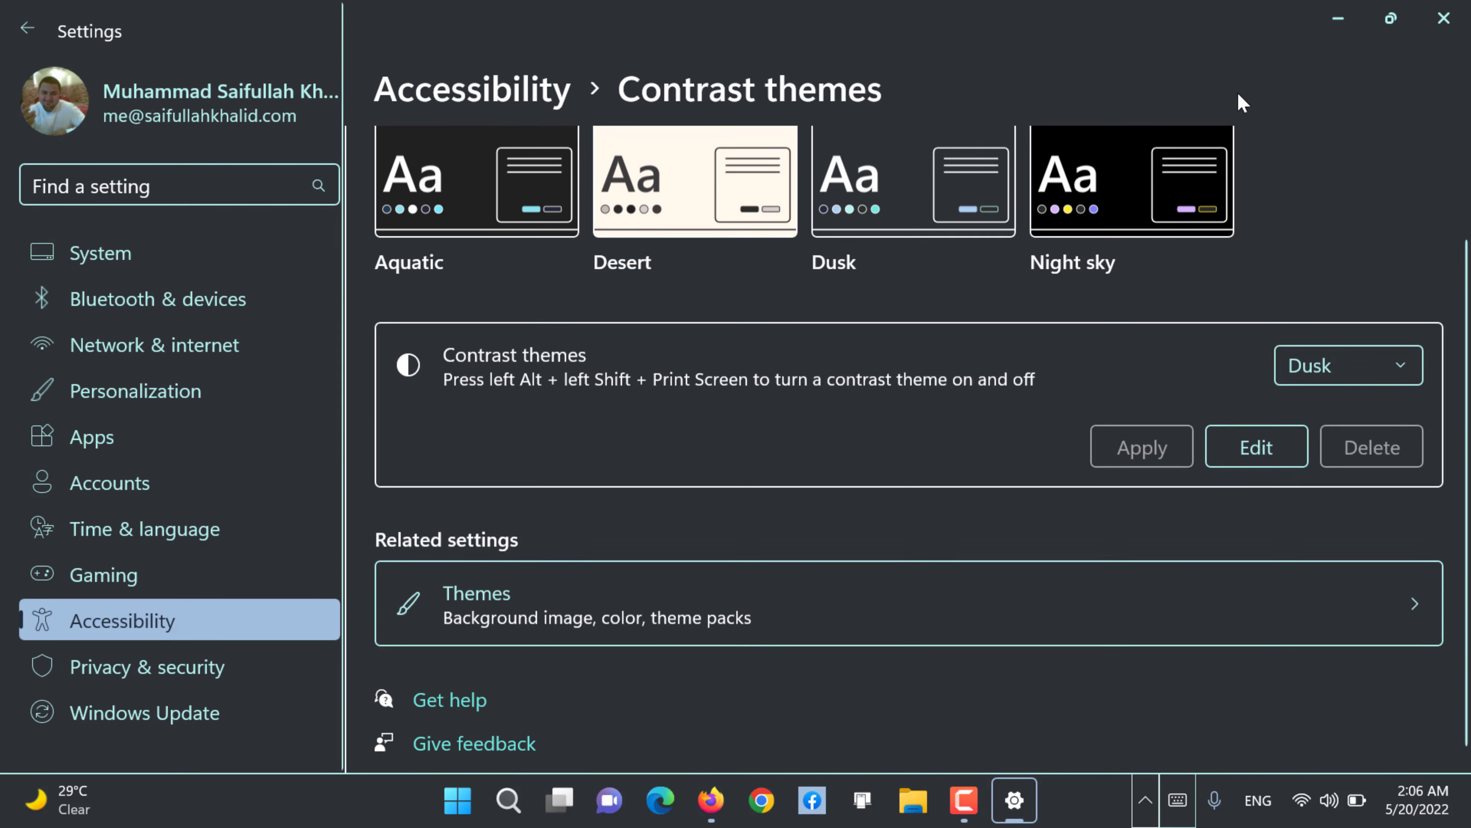
pyautogui.click(124, 704)
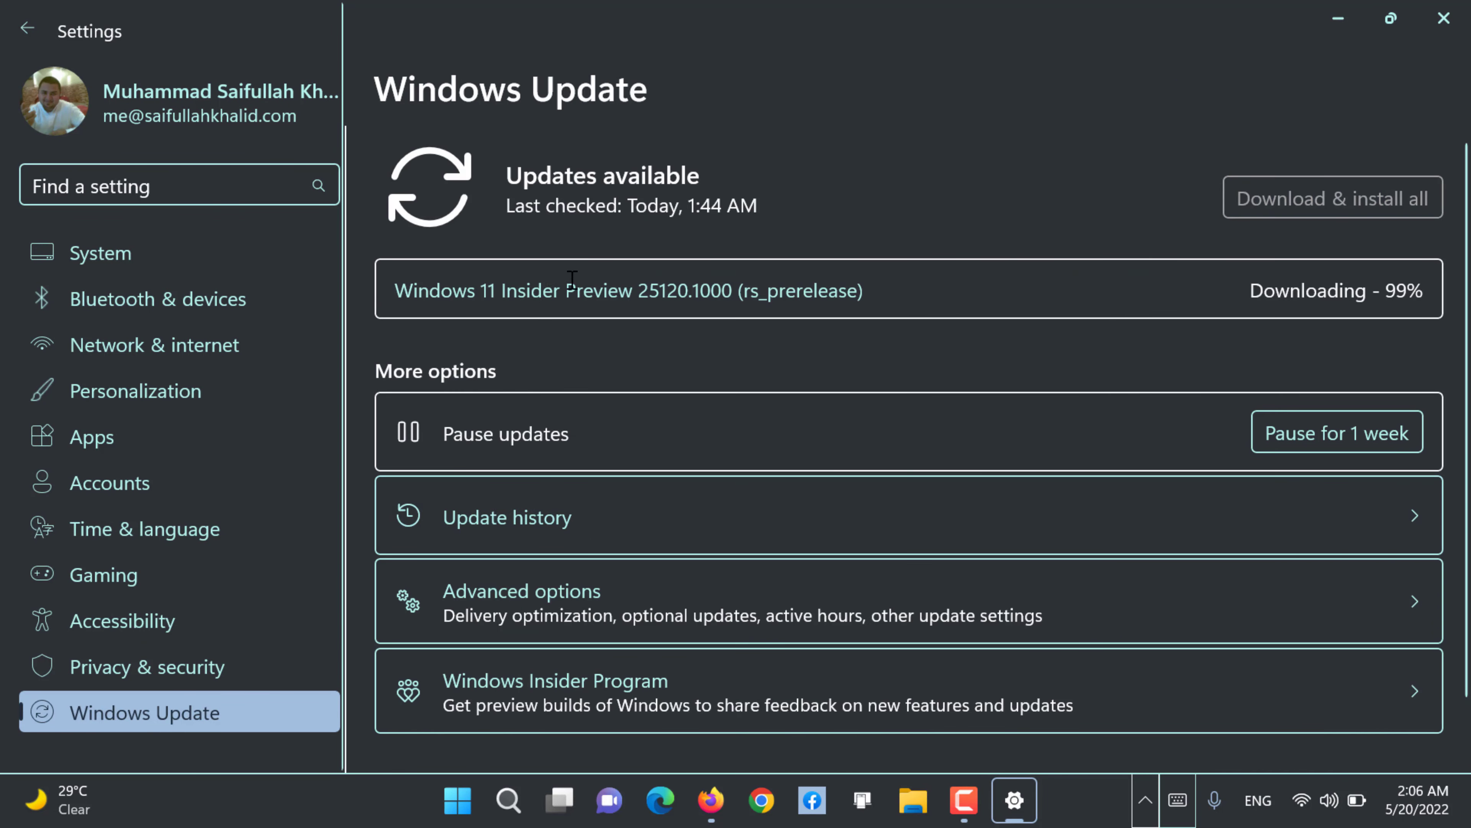
# Return to the Personalization page and apply the light theme with the blue bloom wallpaper
pyautogui.click(169, 391)
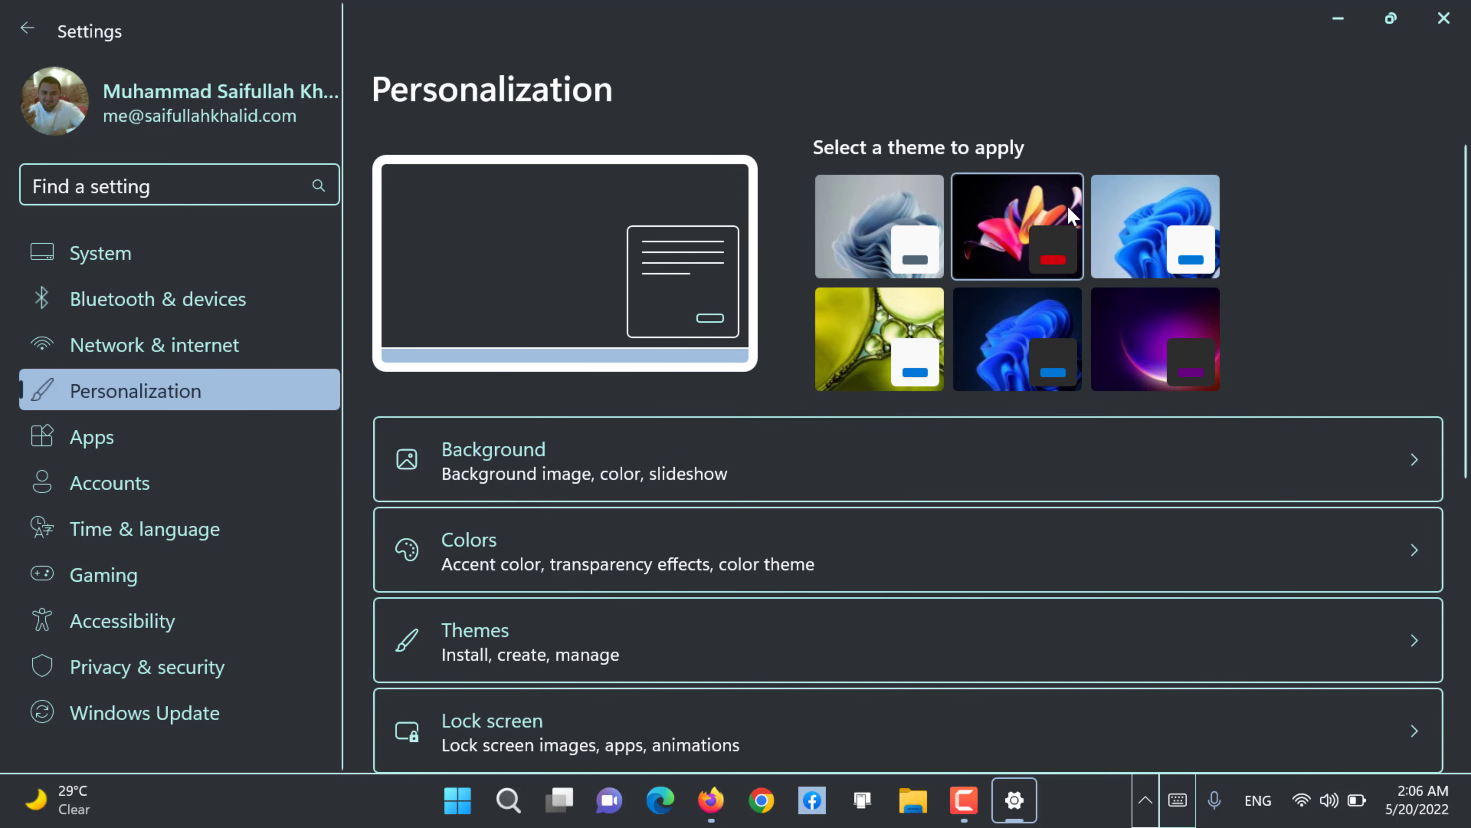
pyautogui.click(1160, 239)
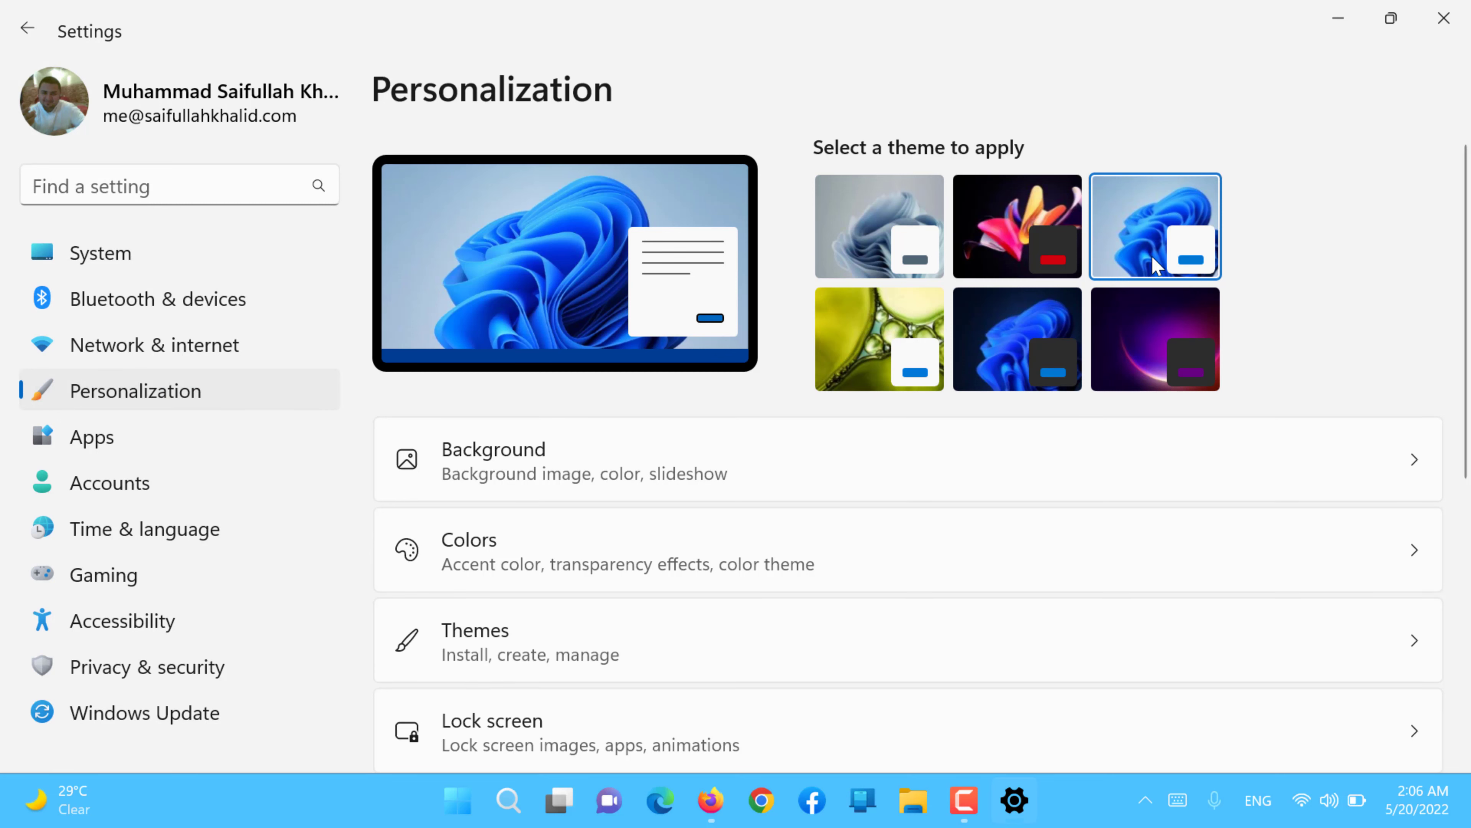
# Open the contrast themes settings from the Background page and set the contrast theme to None
pyautogui.click(701, 479)
pyautogui.scroll(-5, 699, 480)
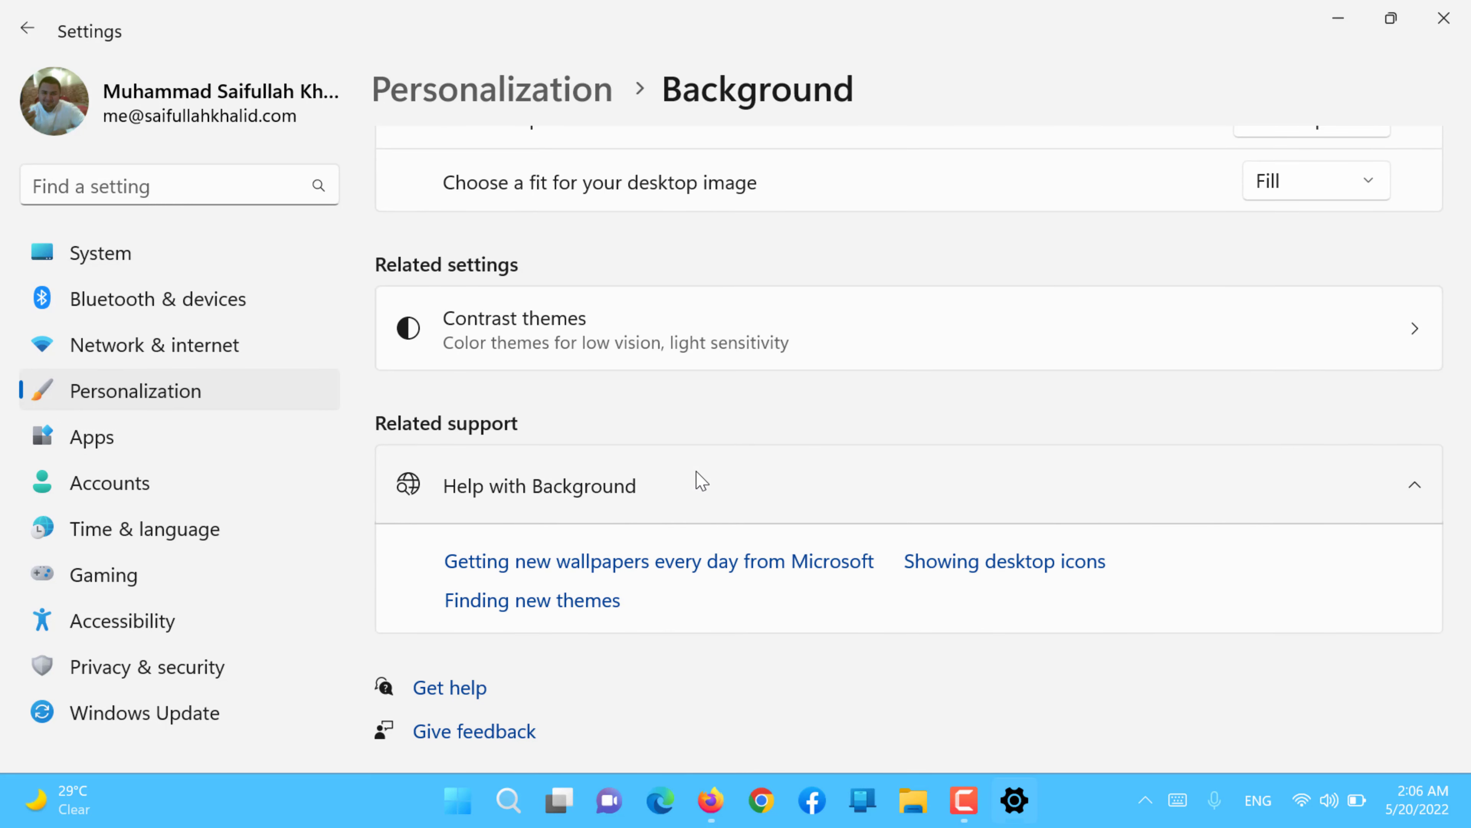
pyautogui.click(683, 332)
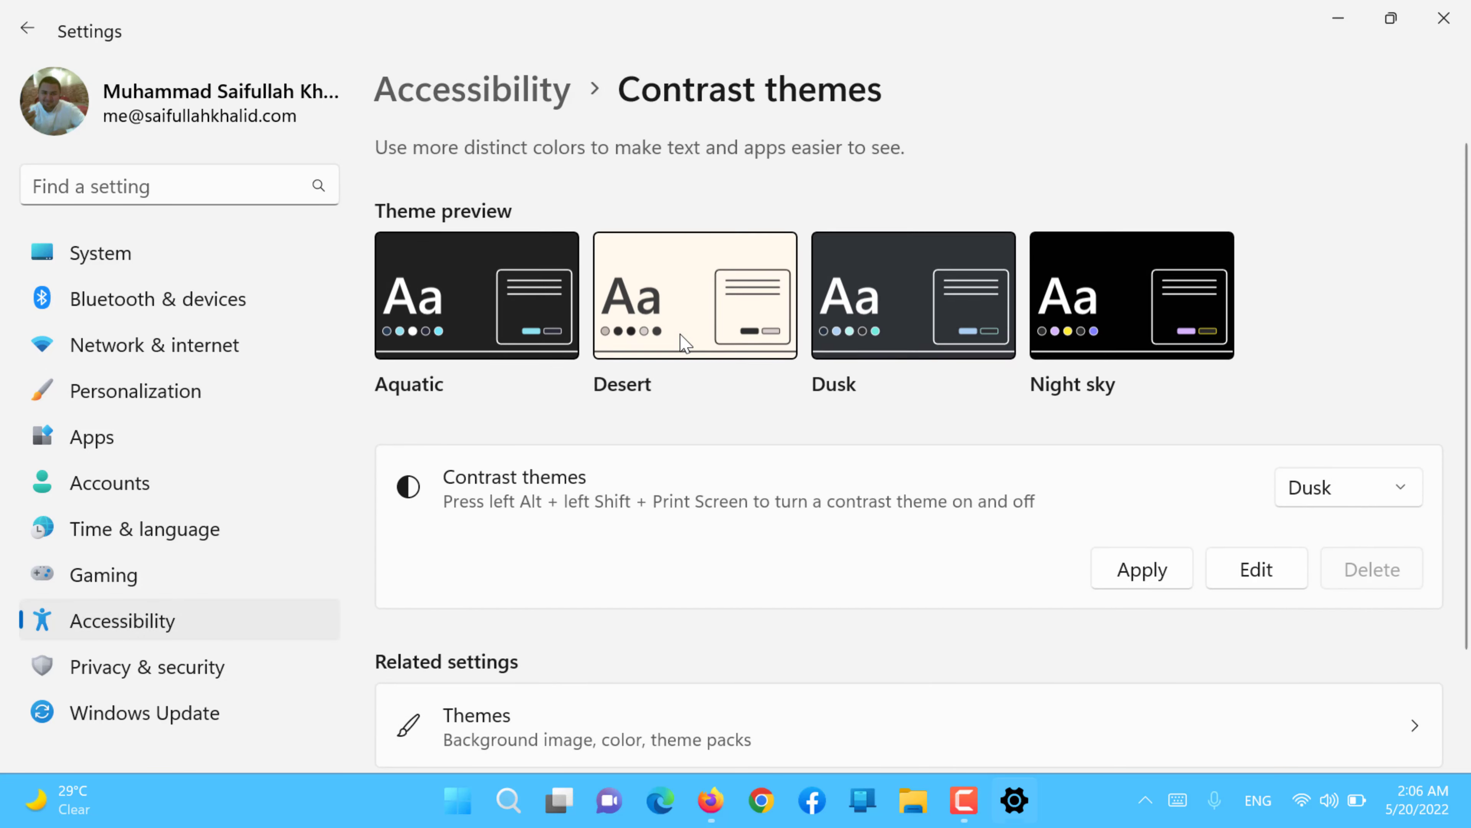
pyautogui.scroll(-3, 681, 342)
pyautogui.scroll(1, 460, 536)
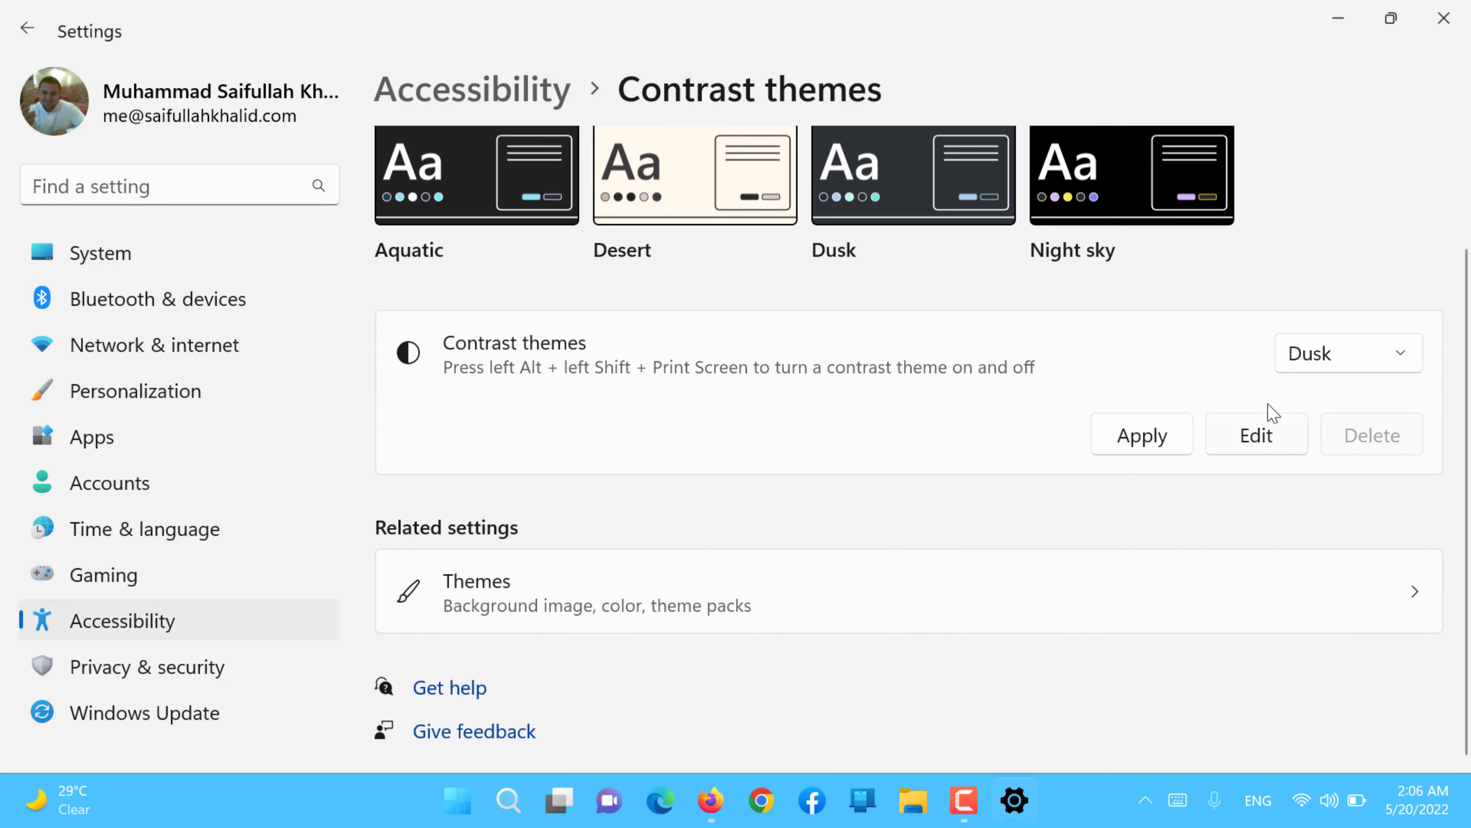
pyautogui.click(1366, 363)
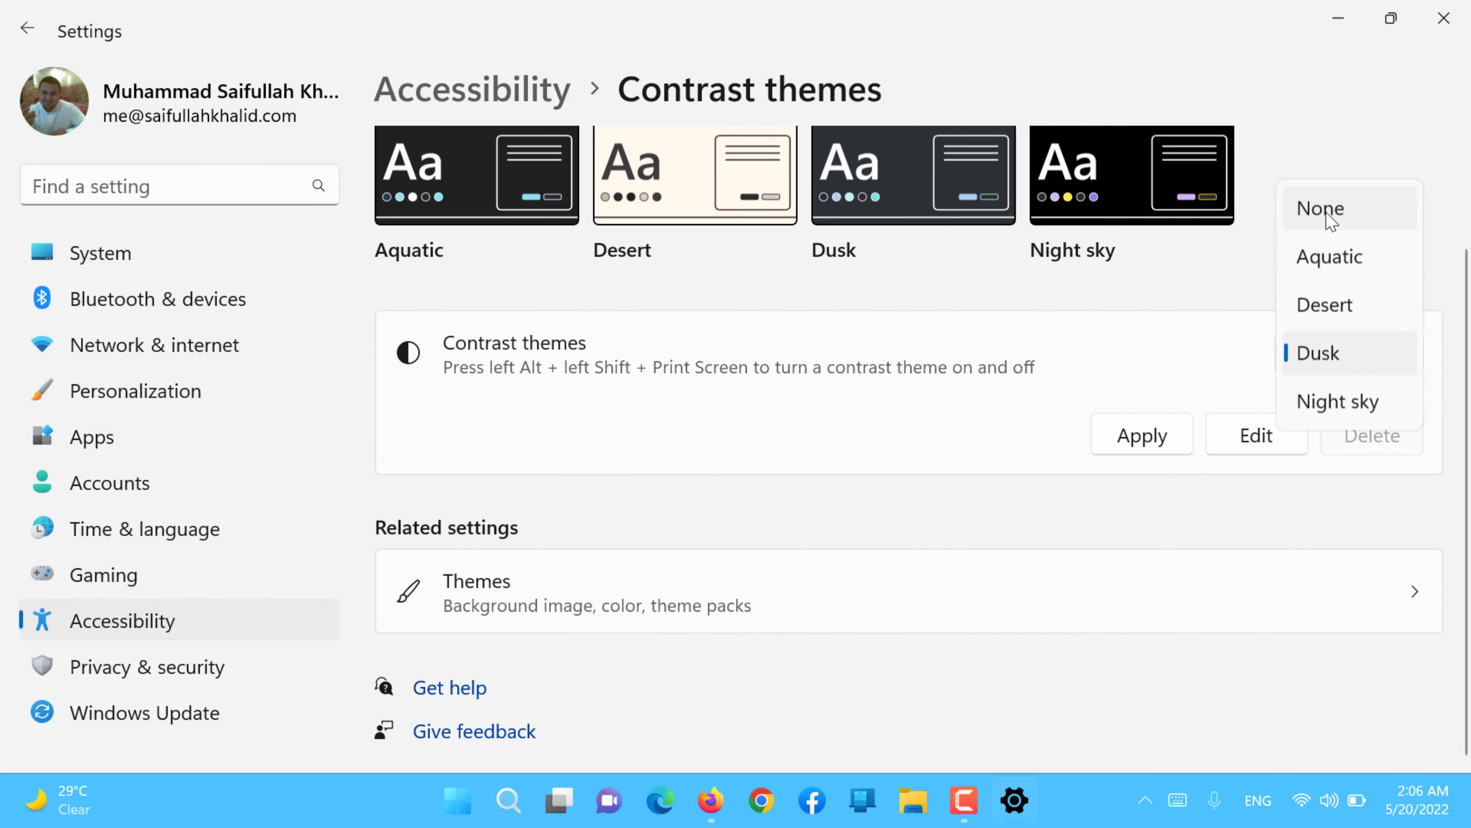
pyautogui.click(1331, 219)
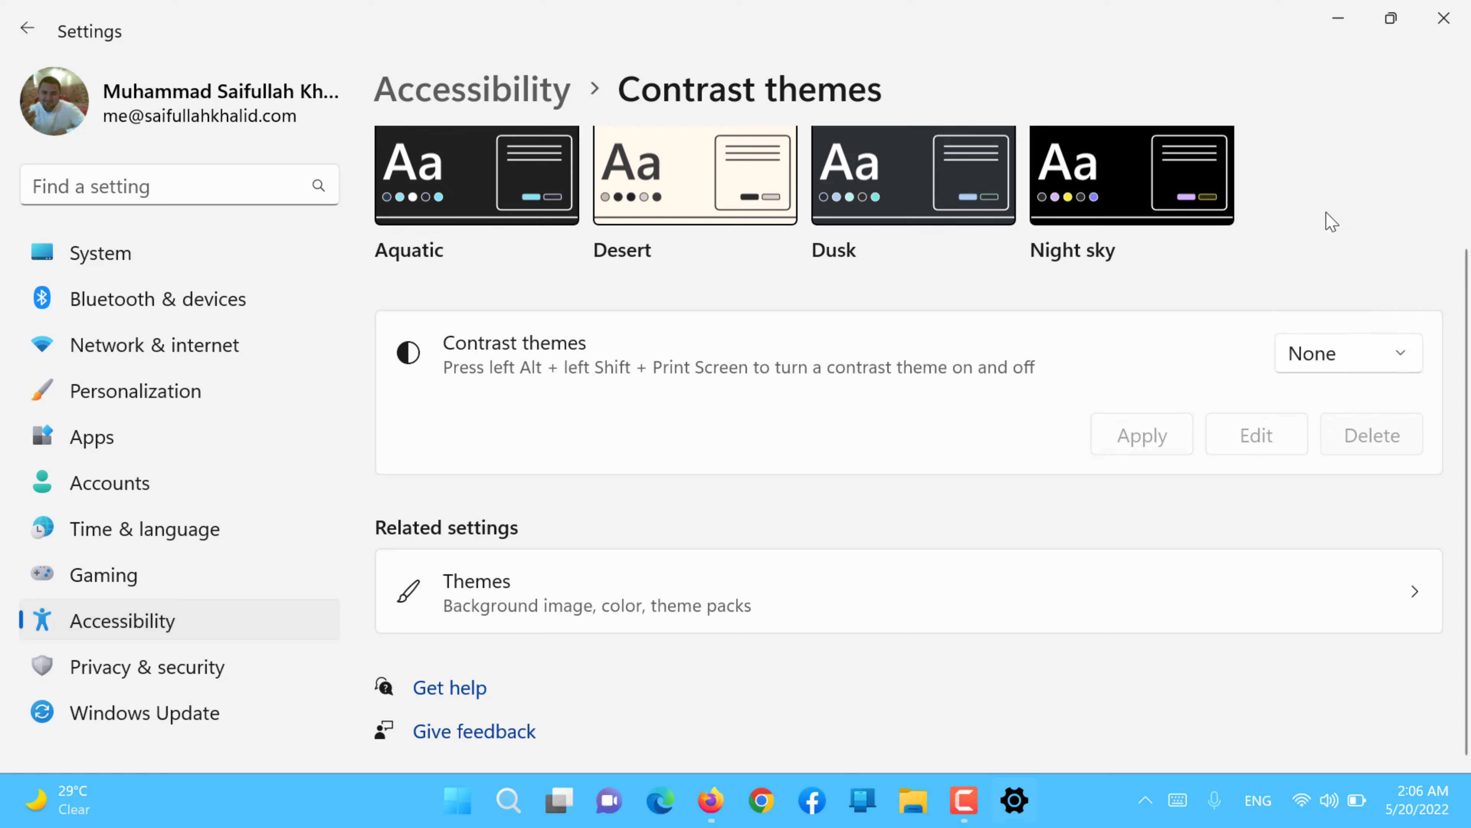
# Look over the available themes on the related Themes page and return to the main Personalization page
pyautogui.click(545, 580)
pyautogui.scroll(-8, 545, 580)
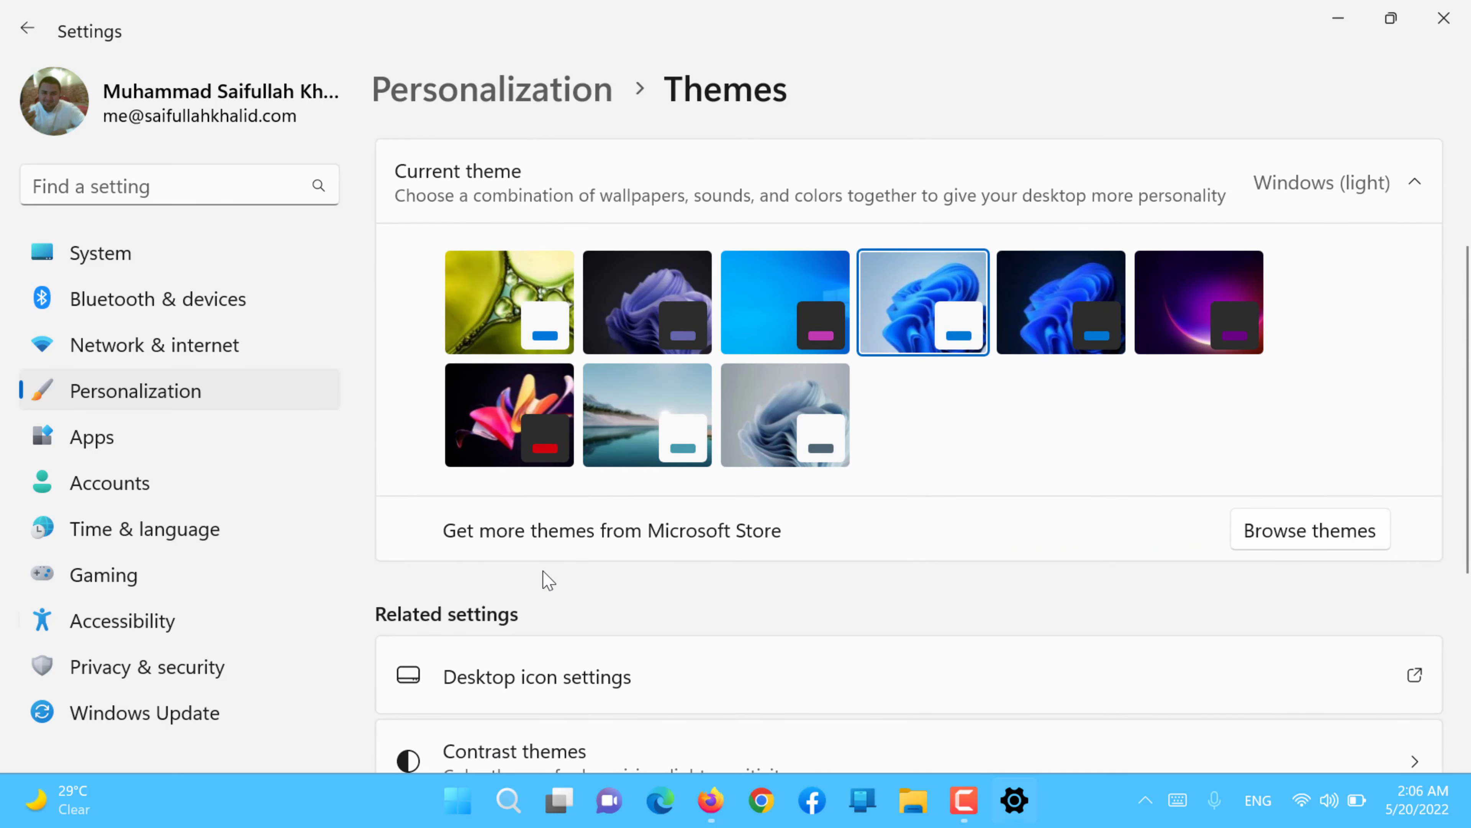
pyautogui.scroll(4, 545, 578)
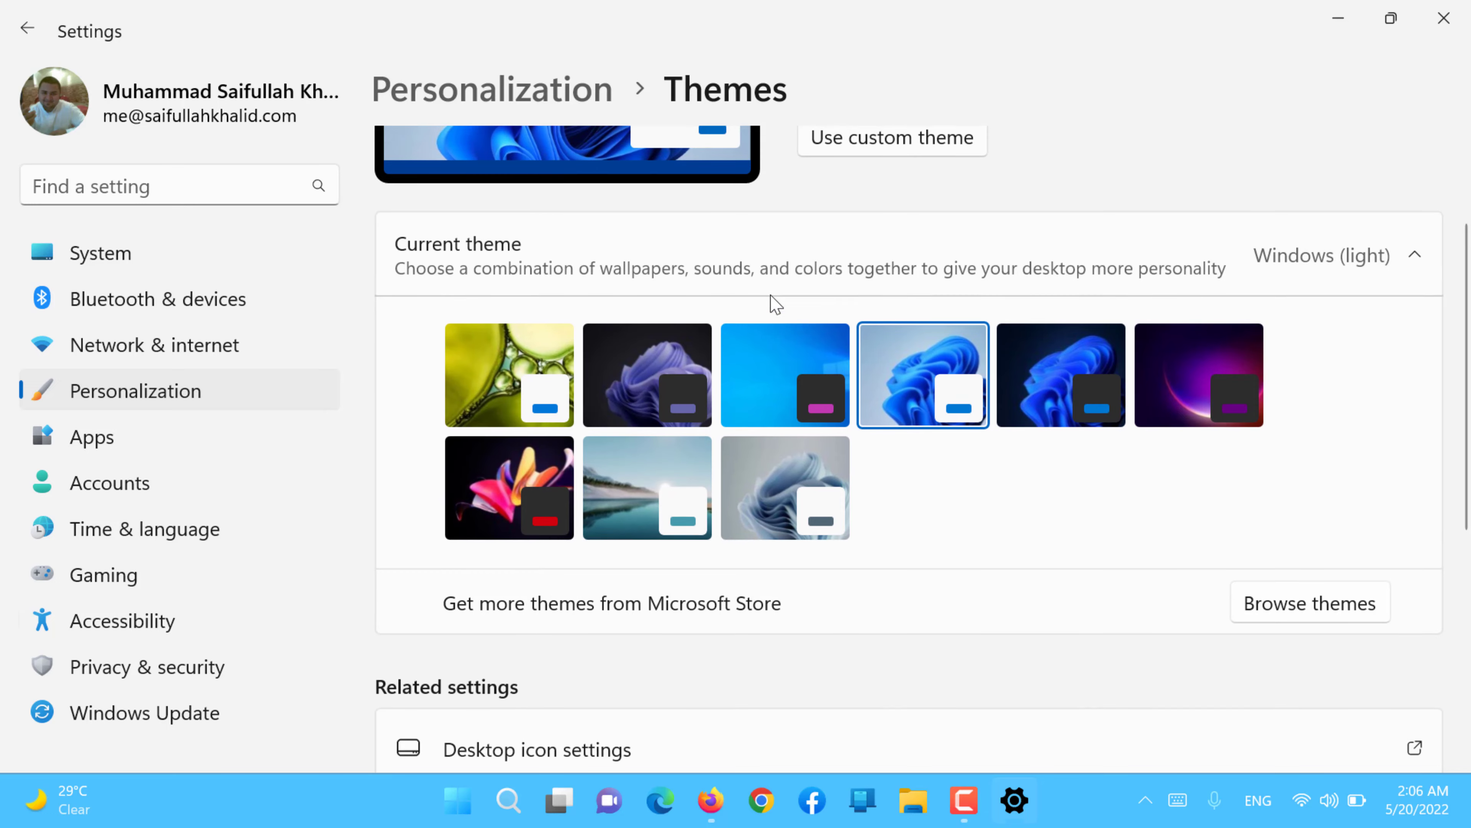
pyautogui.scroll(4, 774, 302)
pyautogui.click(544, 90)
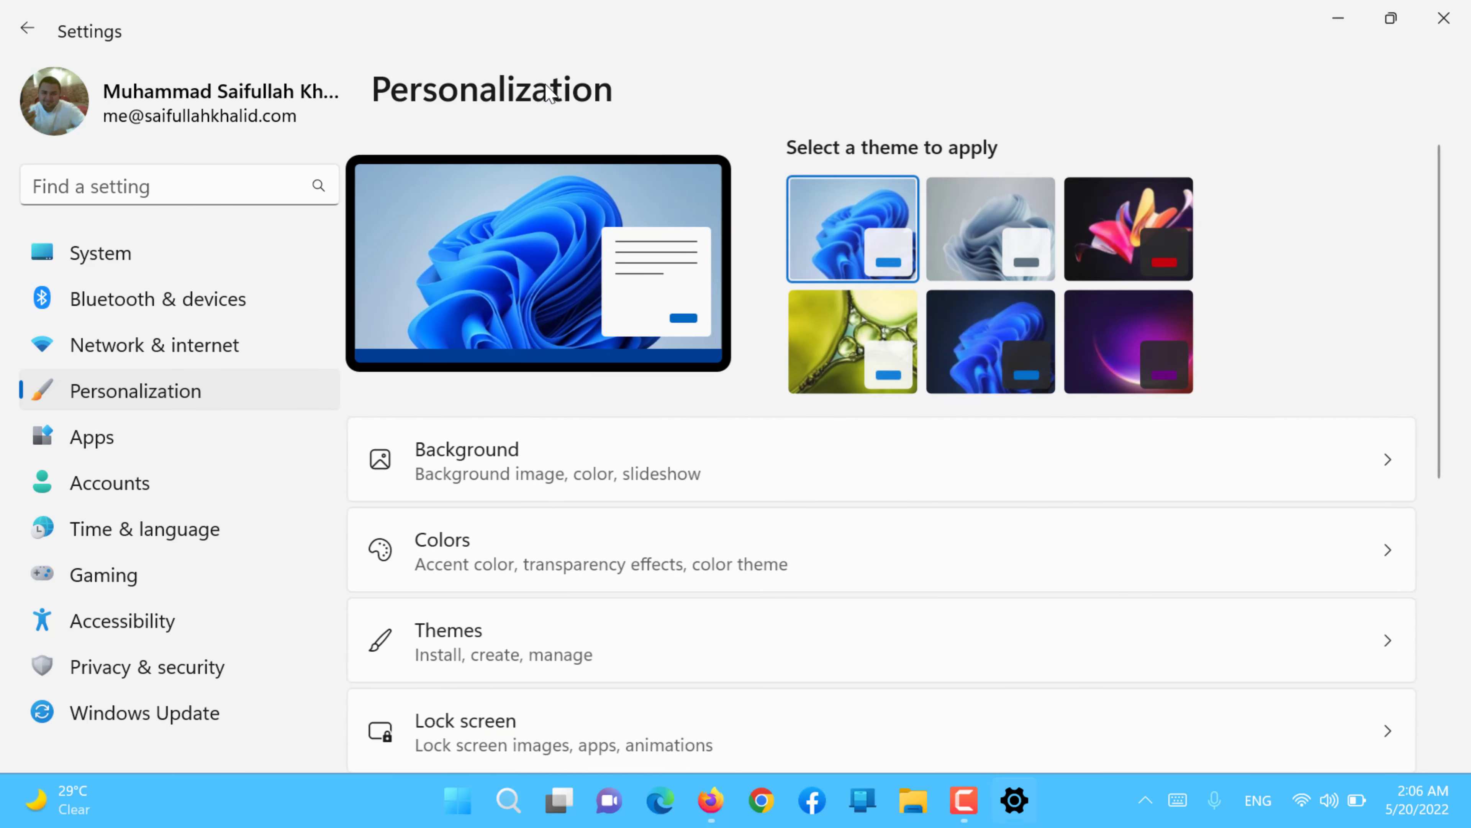
# Review the Background page and its related contrast themes settings, then go back to Personalization
pyautogui.click(493, 461)
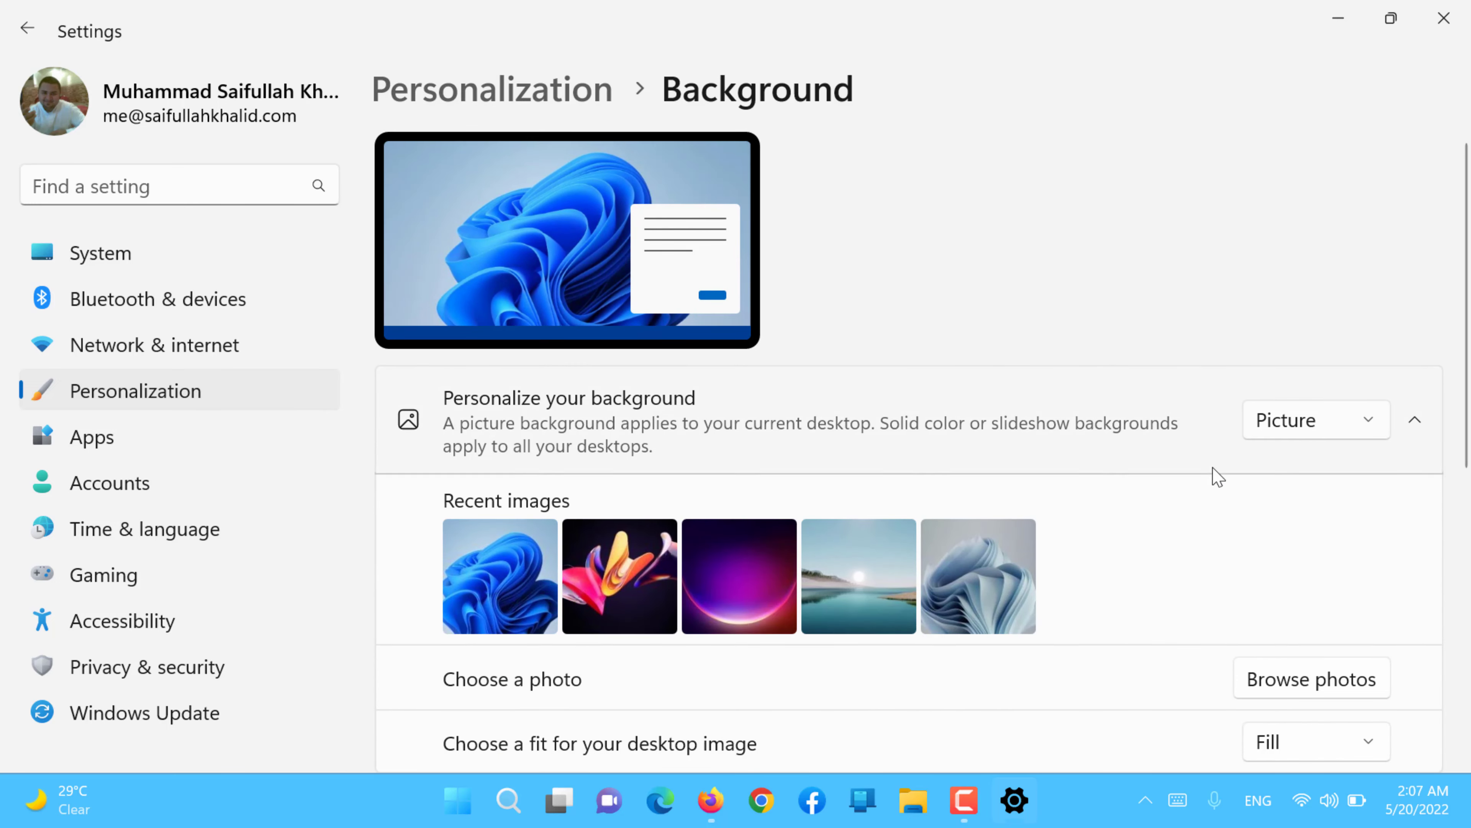
pyautogui.scroll(-5, 1199, 487)
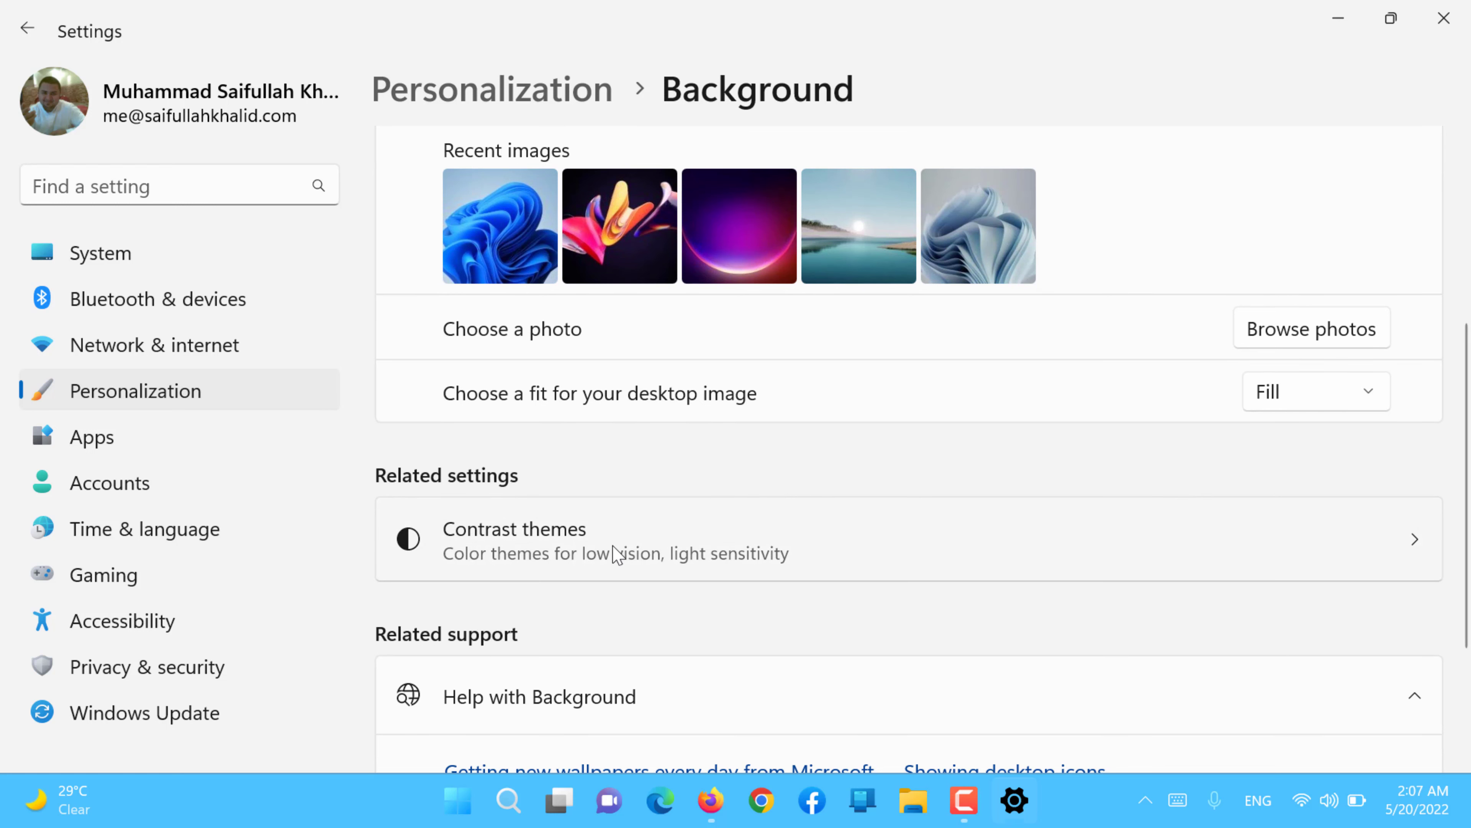
pyautogui.click(616, 555)
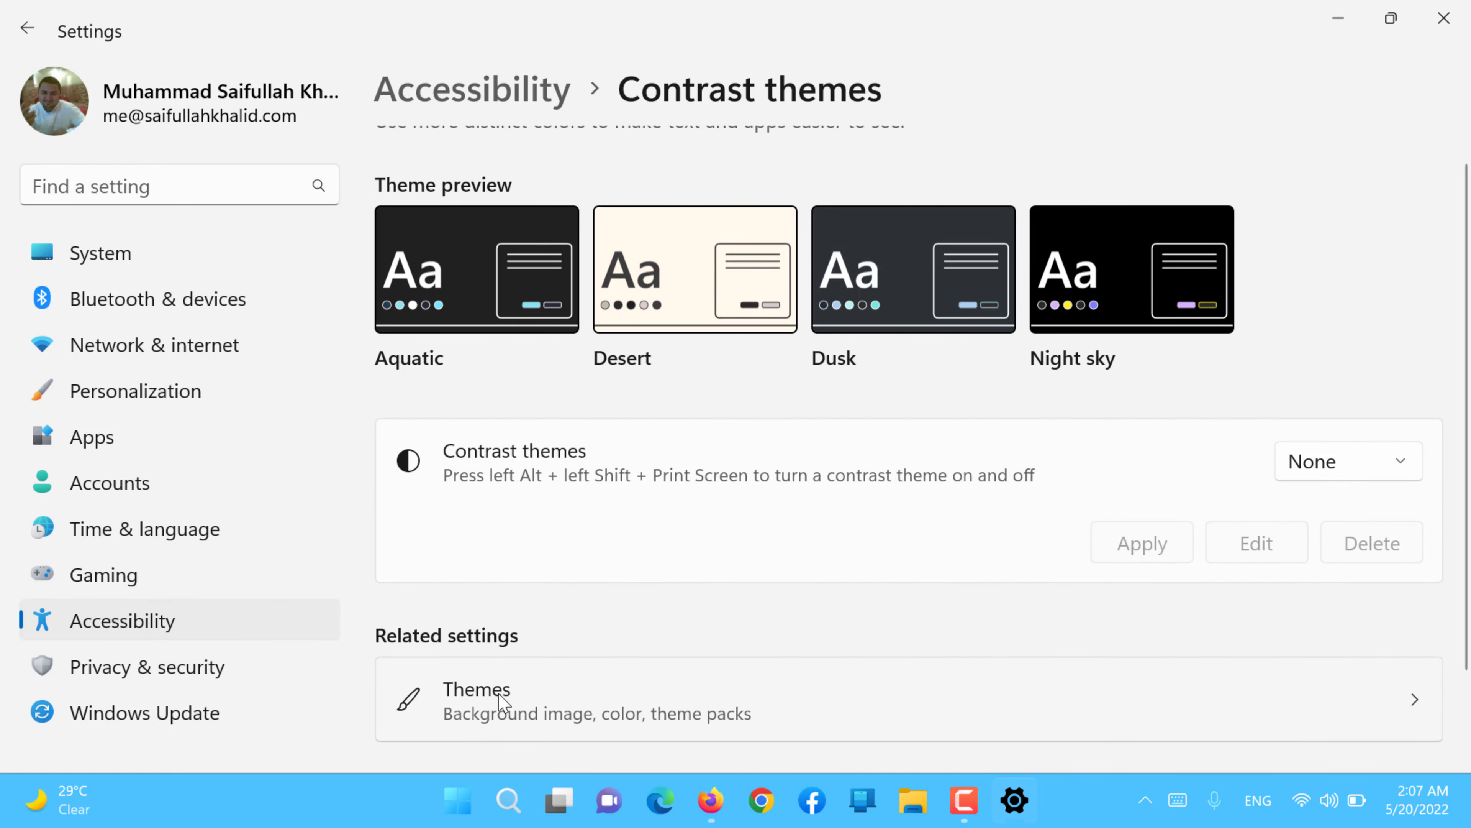
pyautogui.click(110, 400)
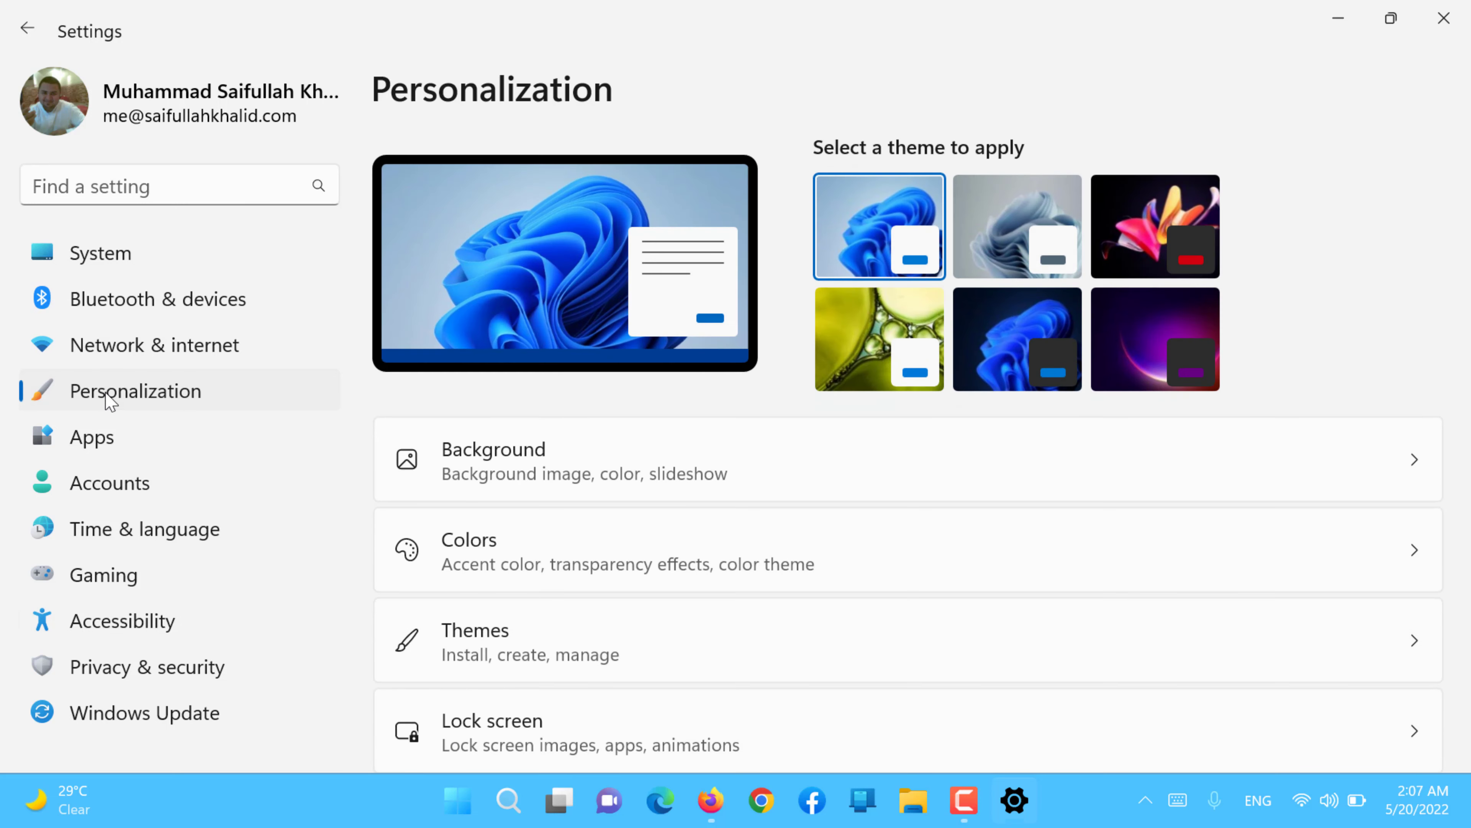
# Open the Themes page and examine the current theme's components, the installed themes and the related settings
pyautogui.scroll(-1, 499, 510)
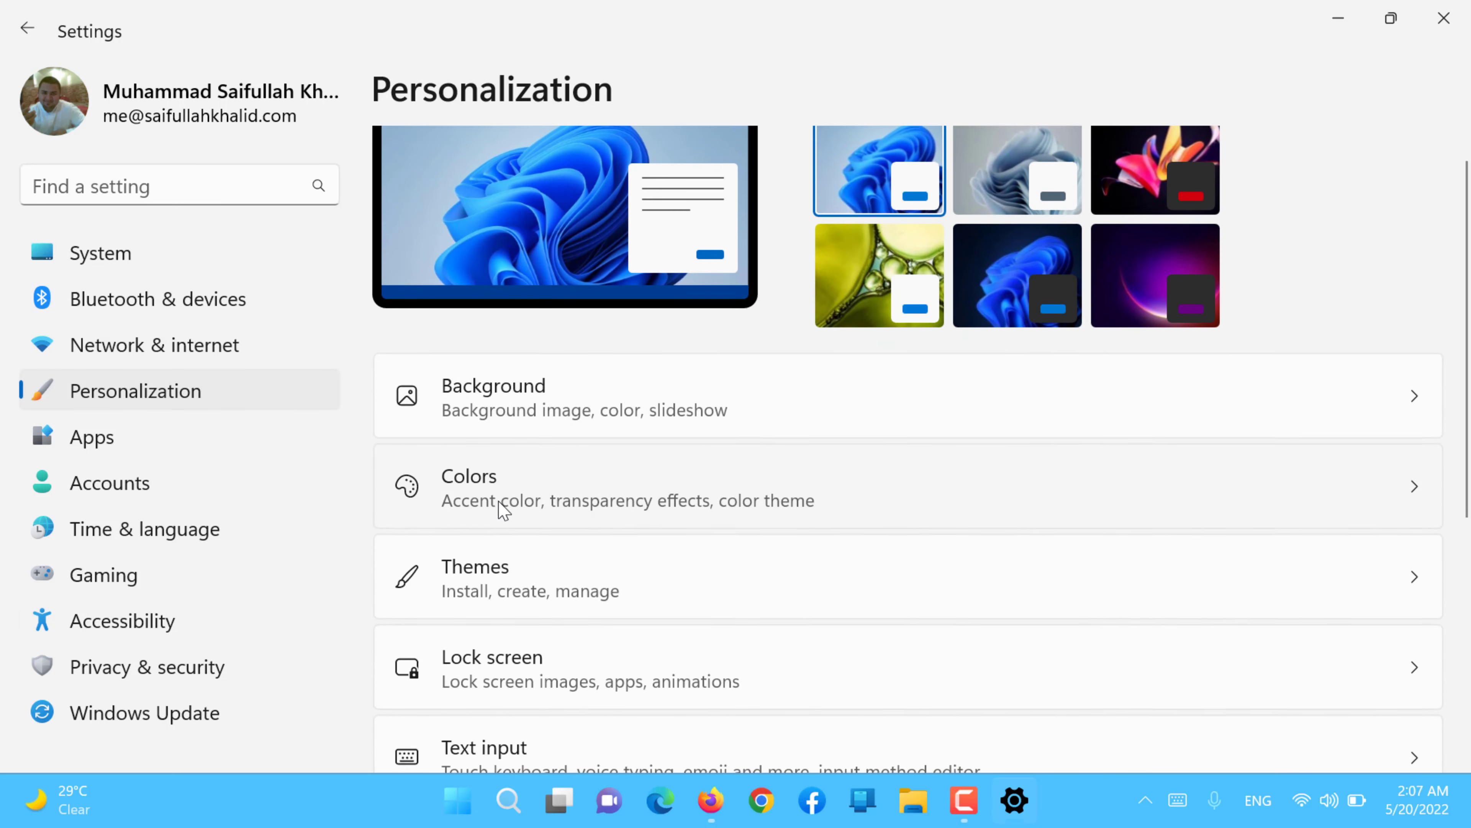
pyautogui.click(505, 565)
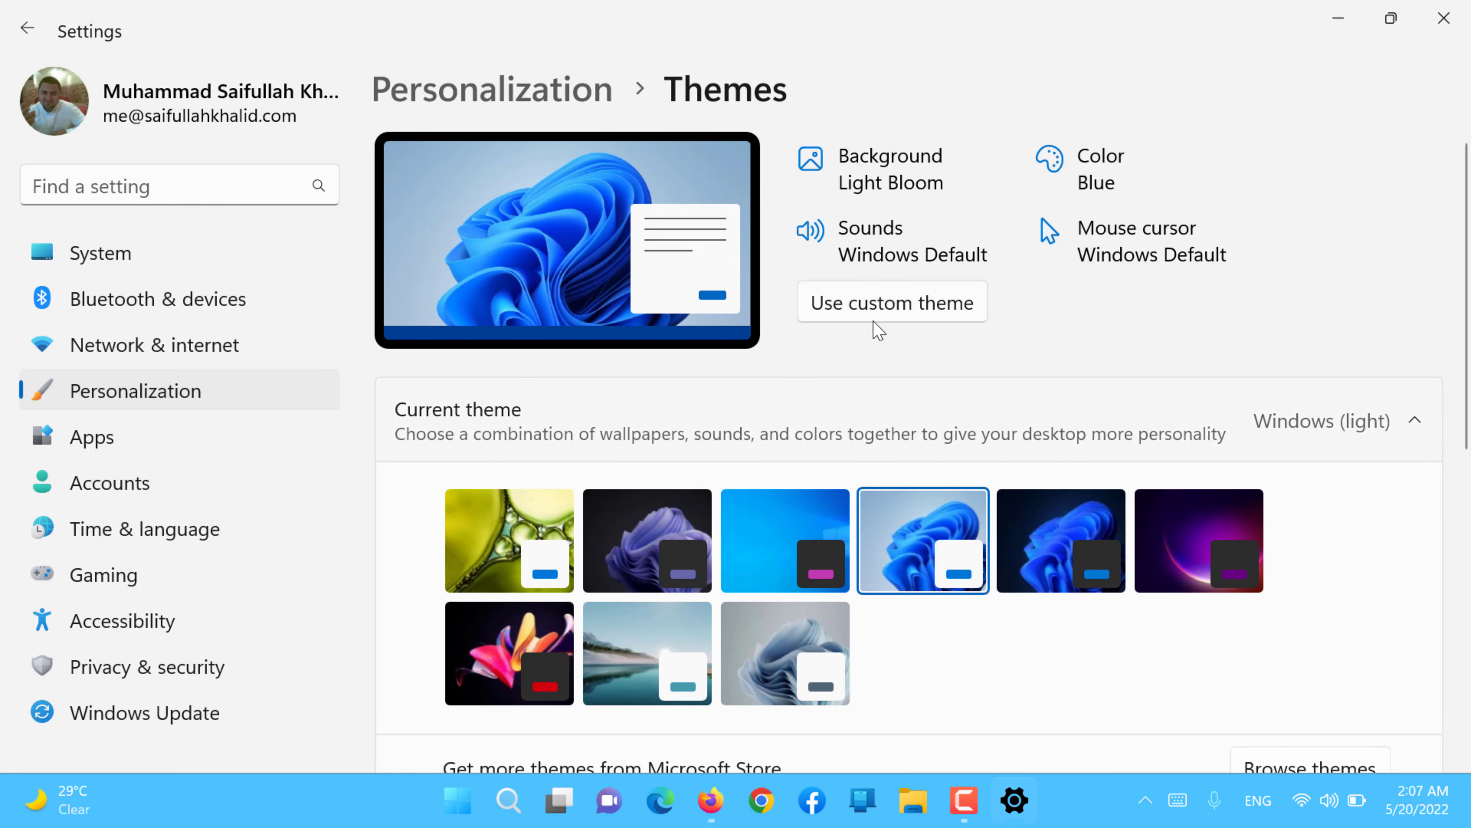
pyautogui.scroll(-3, 874, 329)
pyautogui.scroll(3, 903, 290)
pyautogui.scroll(-3, 838, 292)
pyautogui.scroll(3, 838, 290)
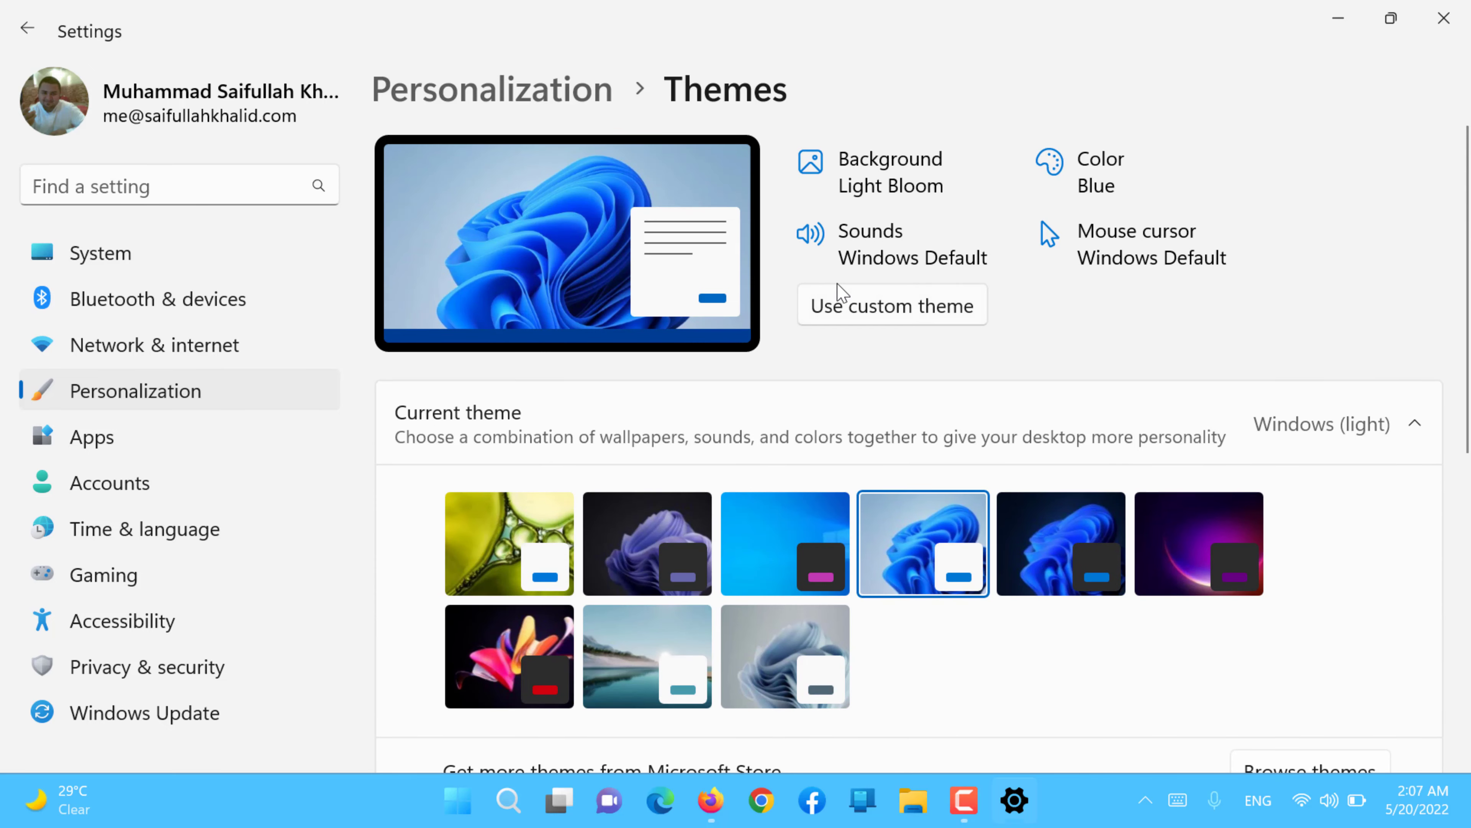
pyautogui.scroll(-3, 841, 292)
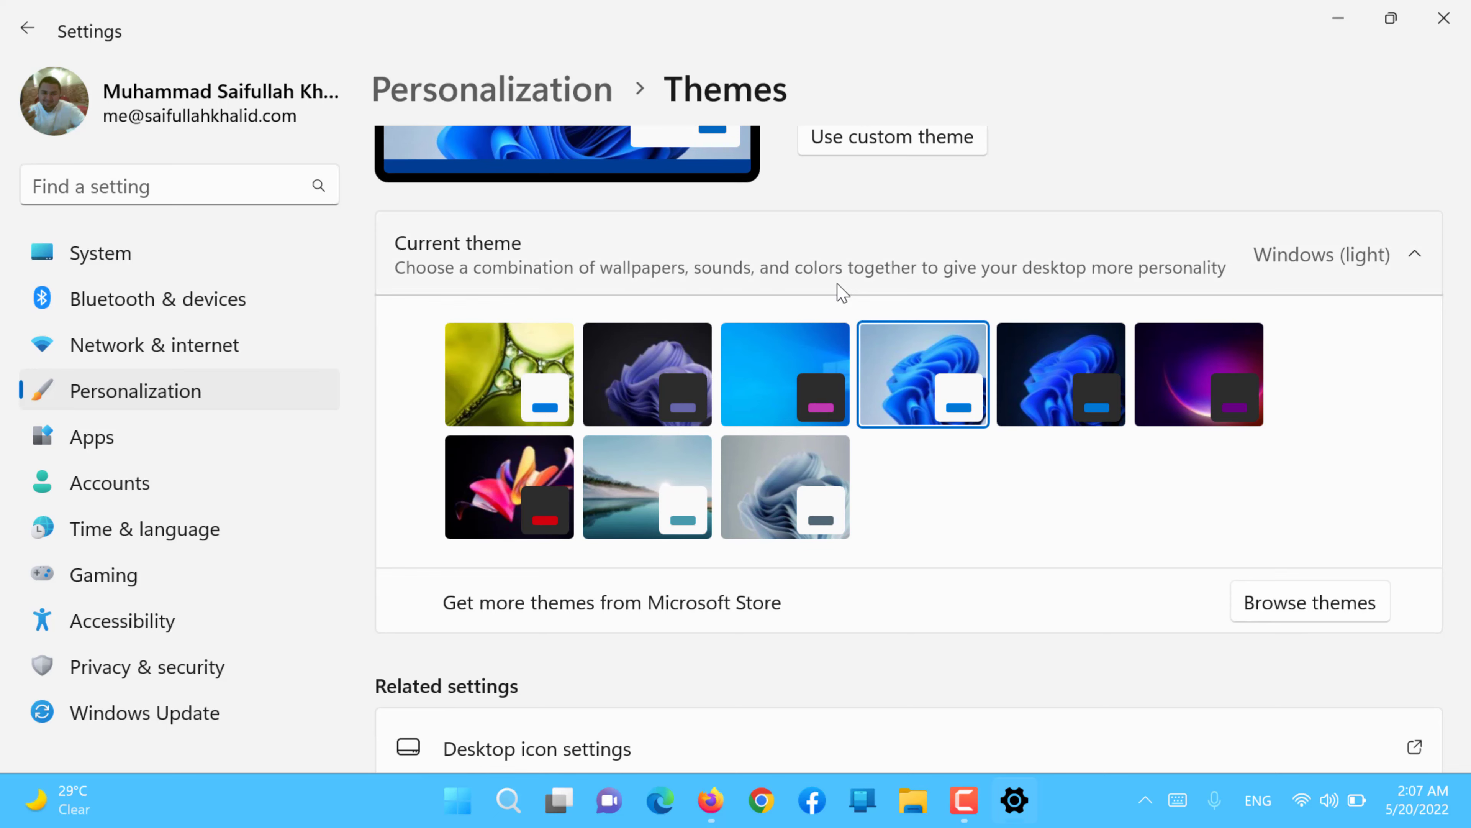
pyautogui.scroll(-2, 840, 292)
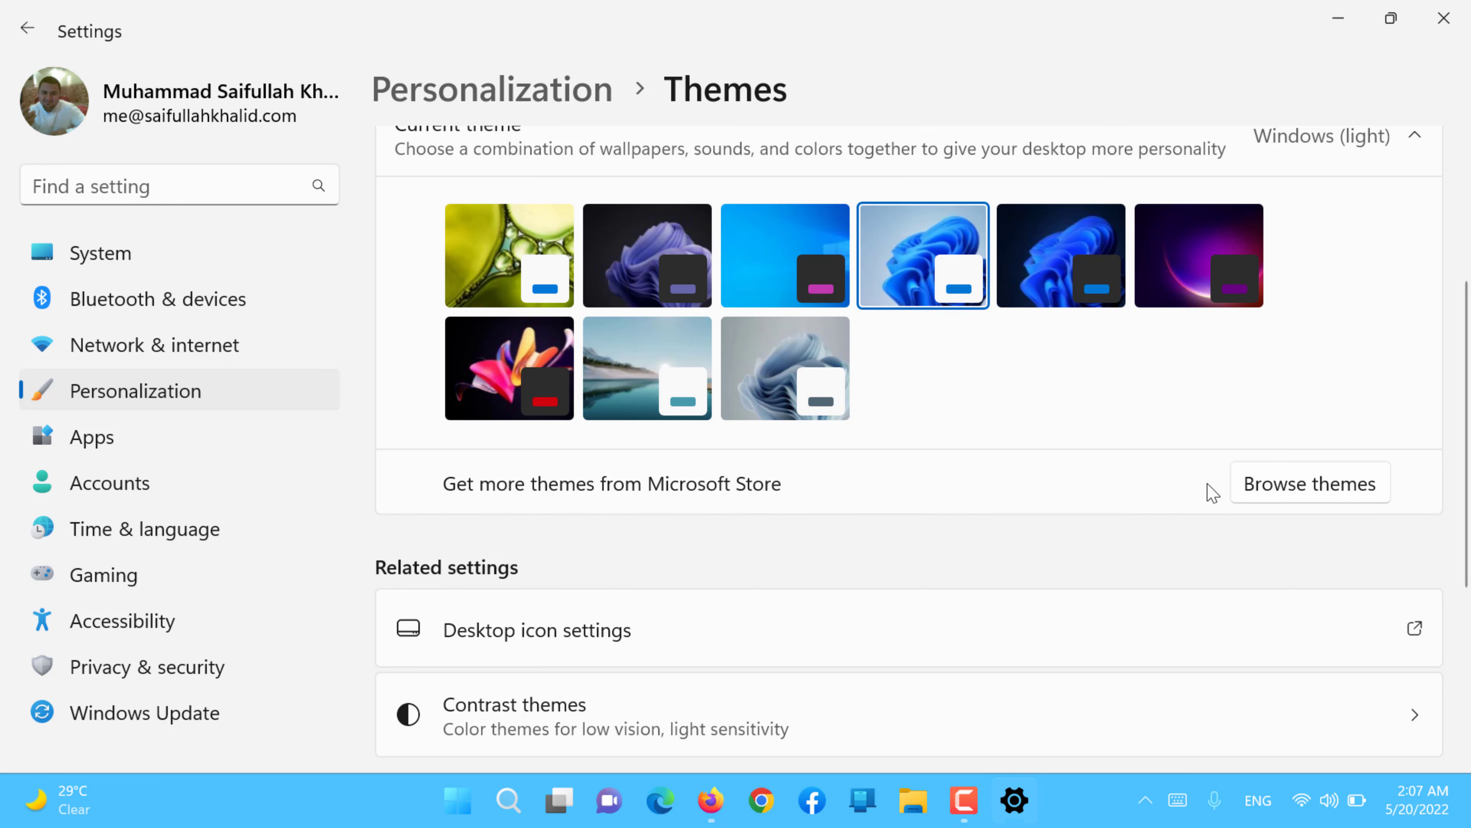
# Browse for more themes in the Microsoft Store and filter the listing to Top paid
pyautogui.click(1325, 487)
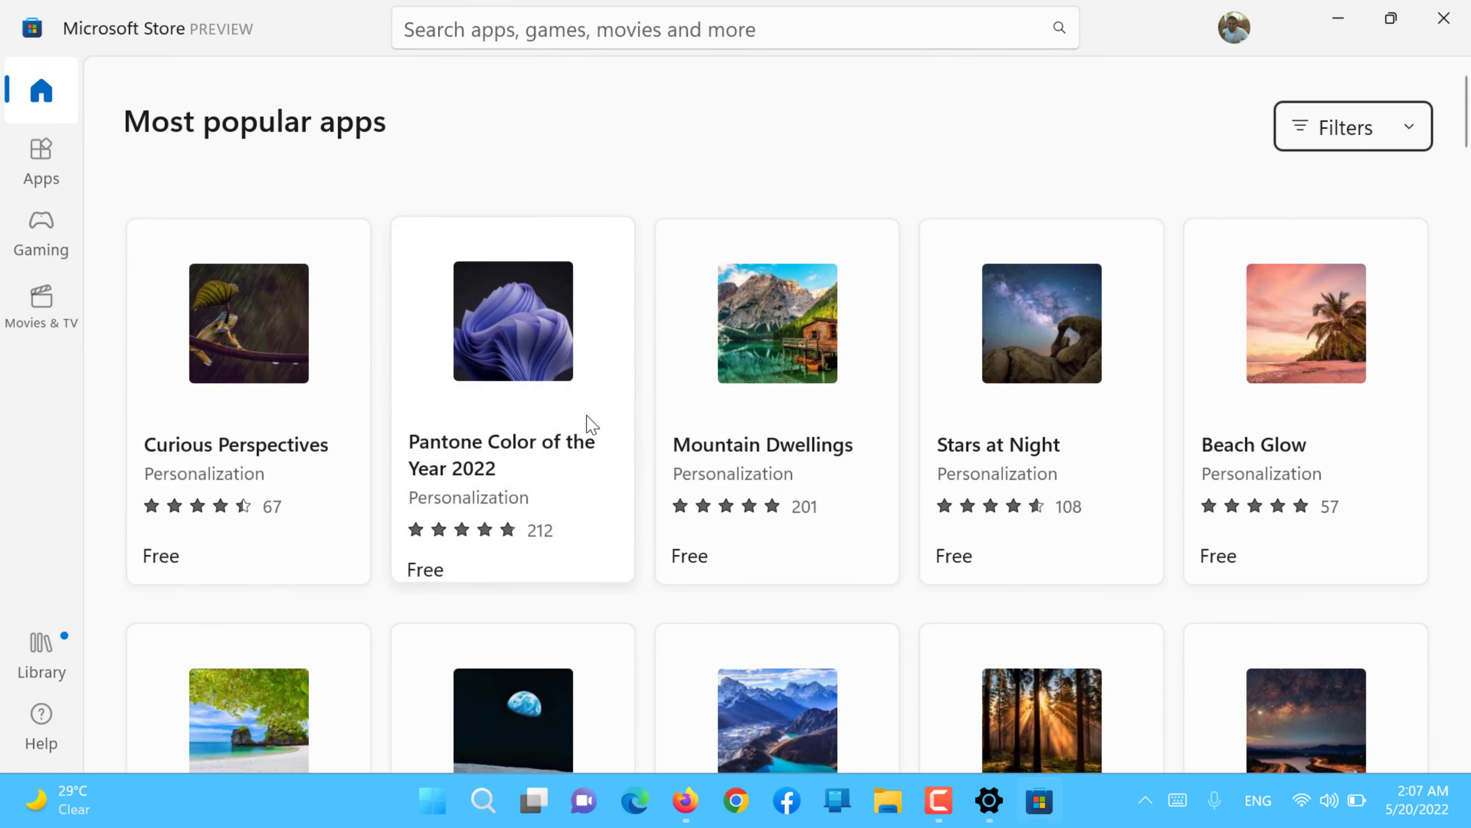
pyautogui.click(1356, 123)
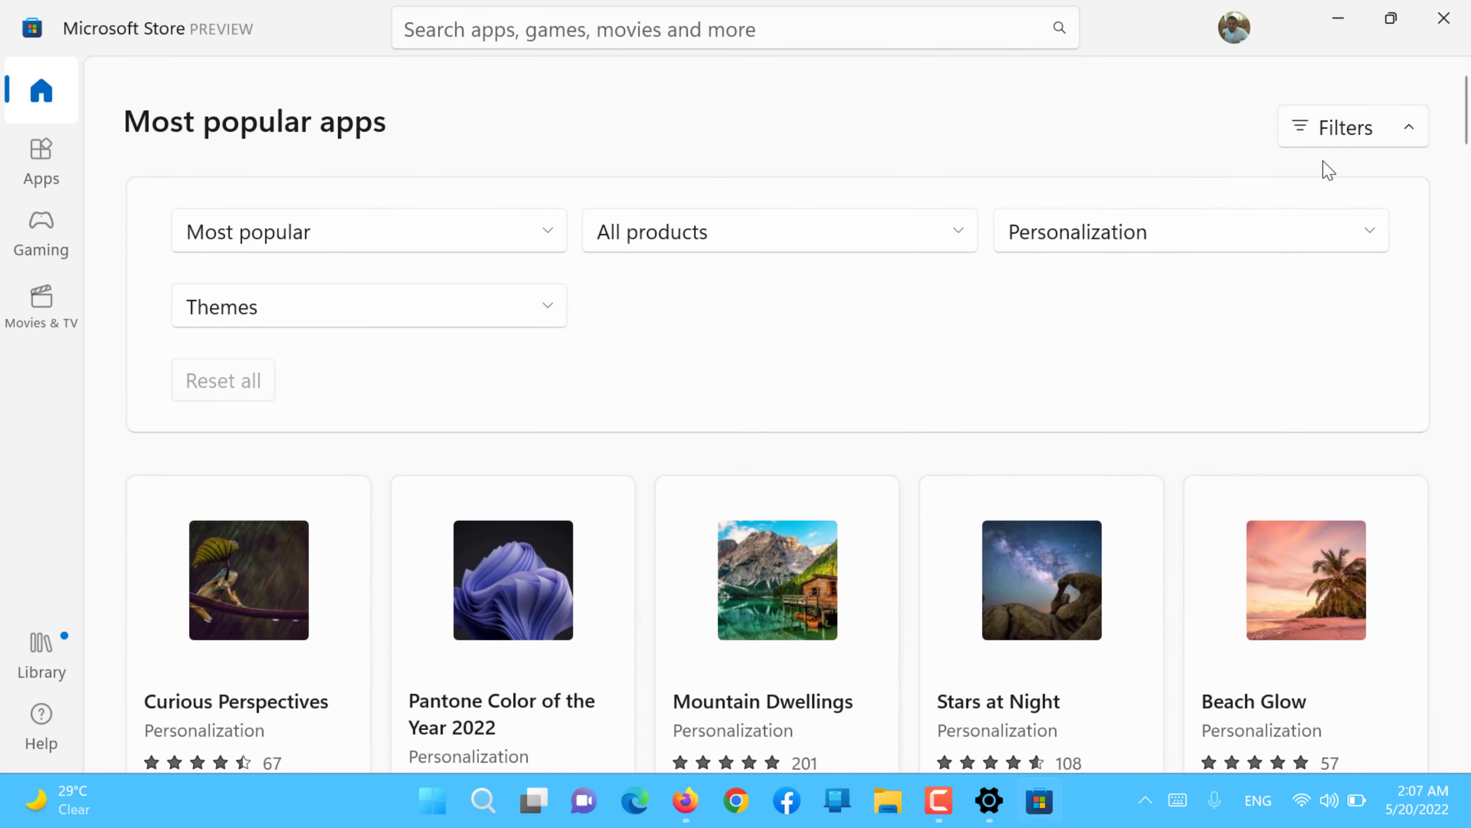
pyautogui.click(467, 236)
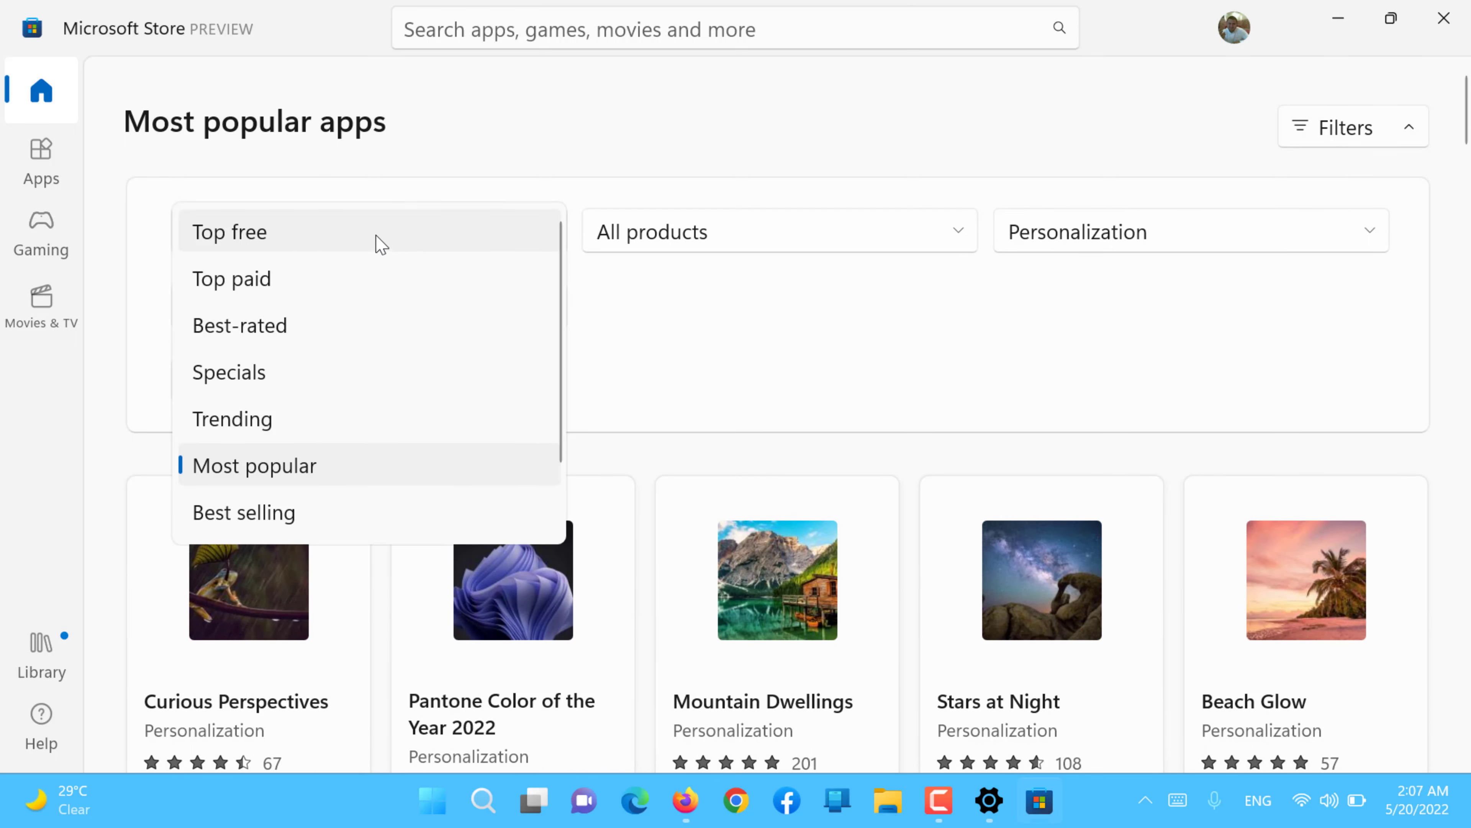
pyautogui.click(350, 277)
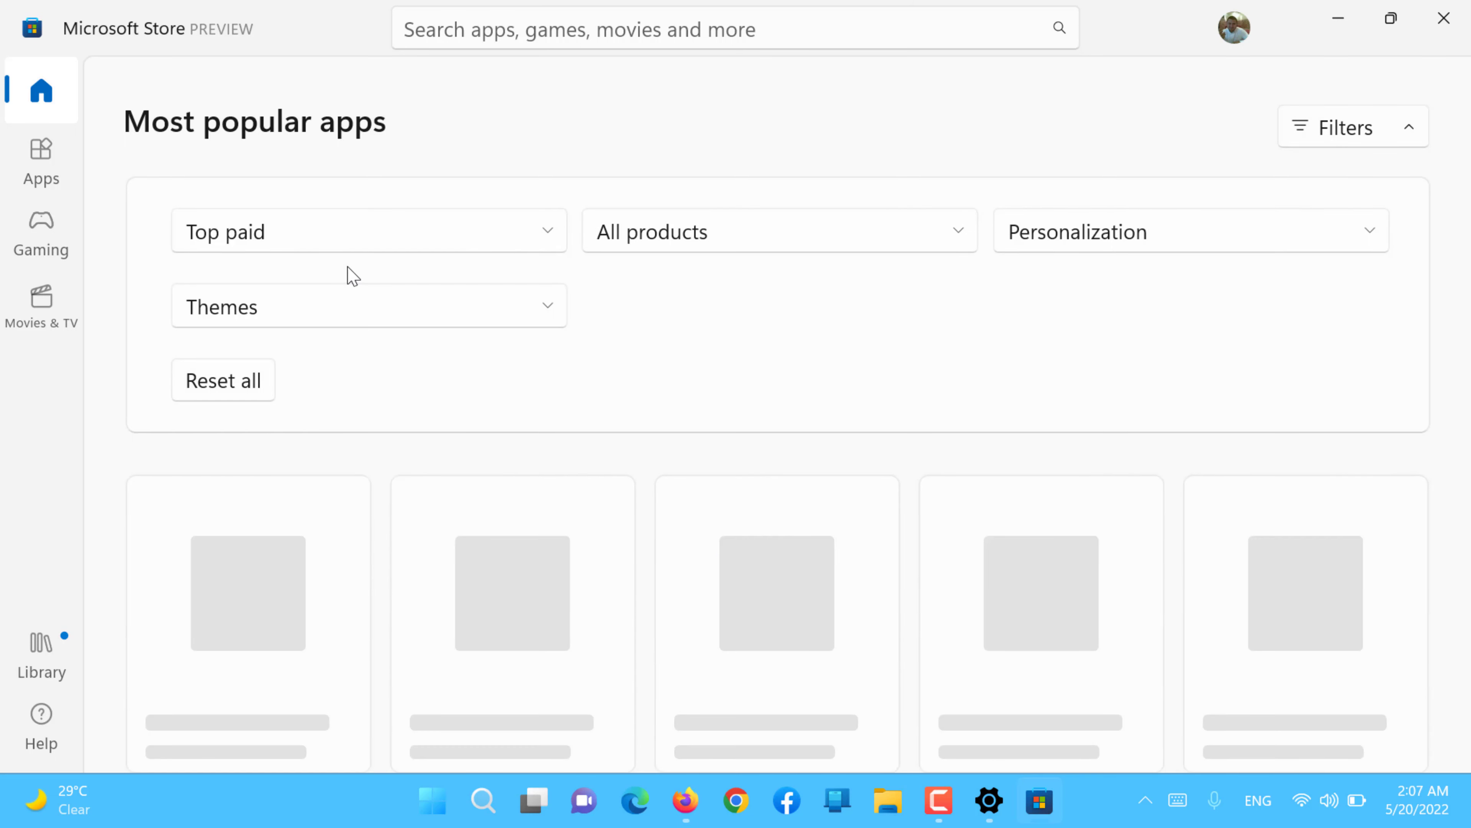
pyautogui.scroll(-2, 313, 368)
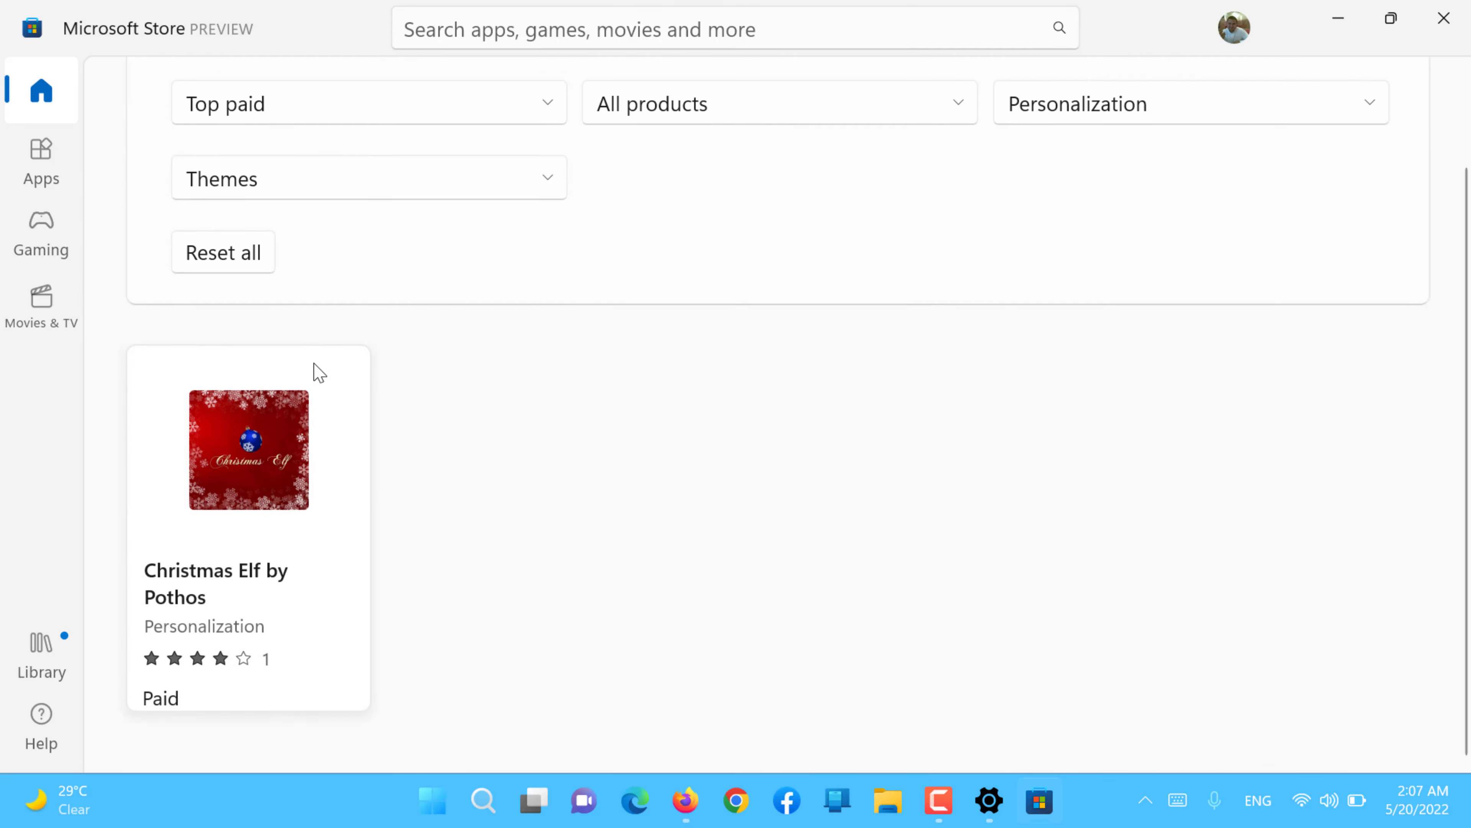
# Open the Christmas Elf by Pothos store page, review its screenshots, ratings and description, and close the Microsoft Store
pyautogui.scroll(1, 318, 372)
pyautogui.click(271, 530)
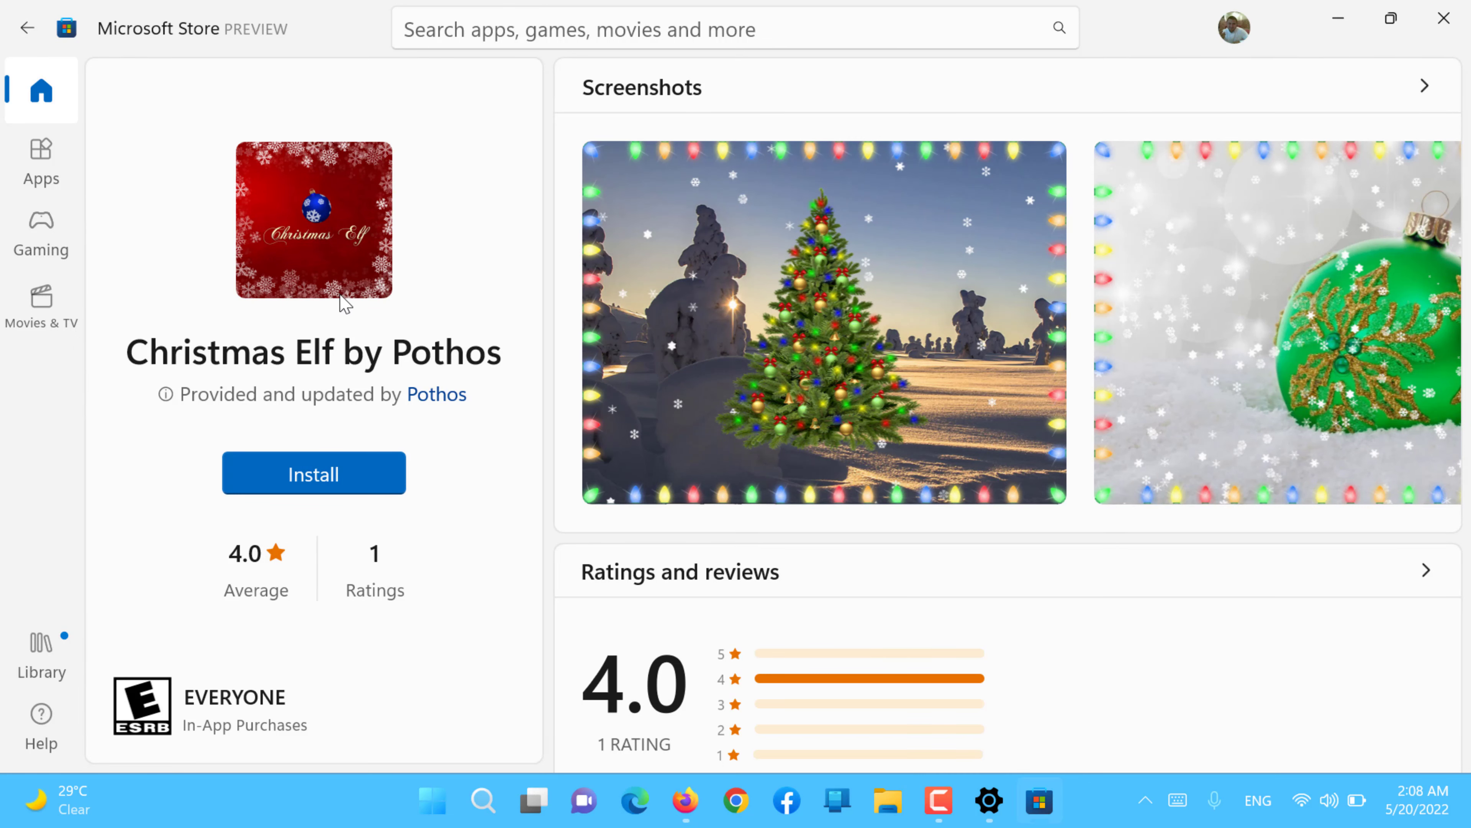
pyautogui.scroll(-15, 771, 456)
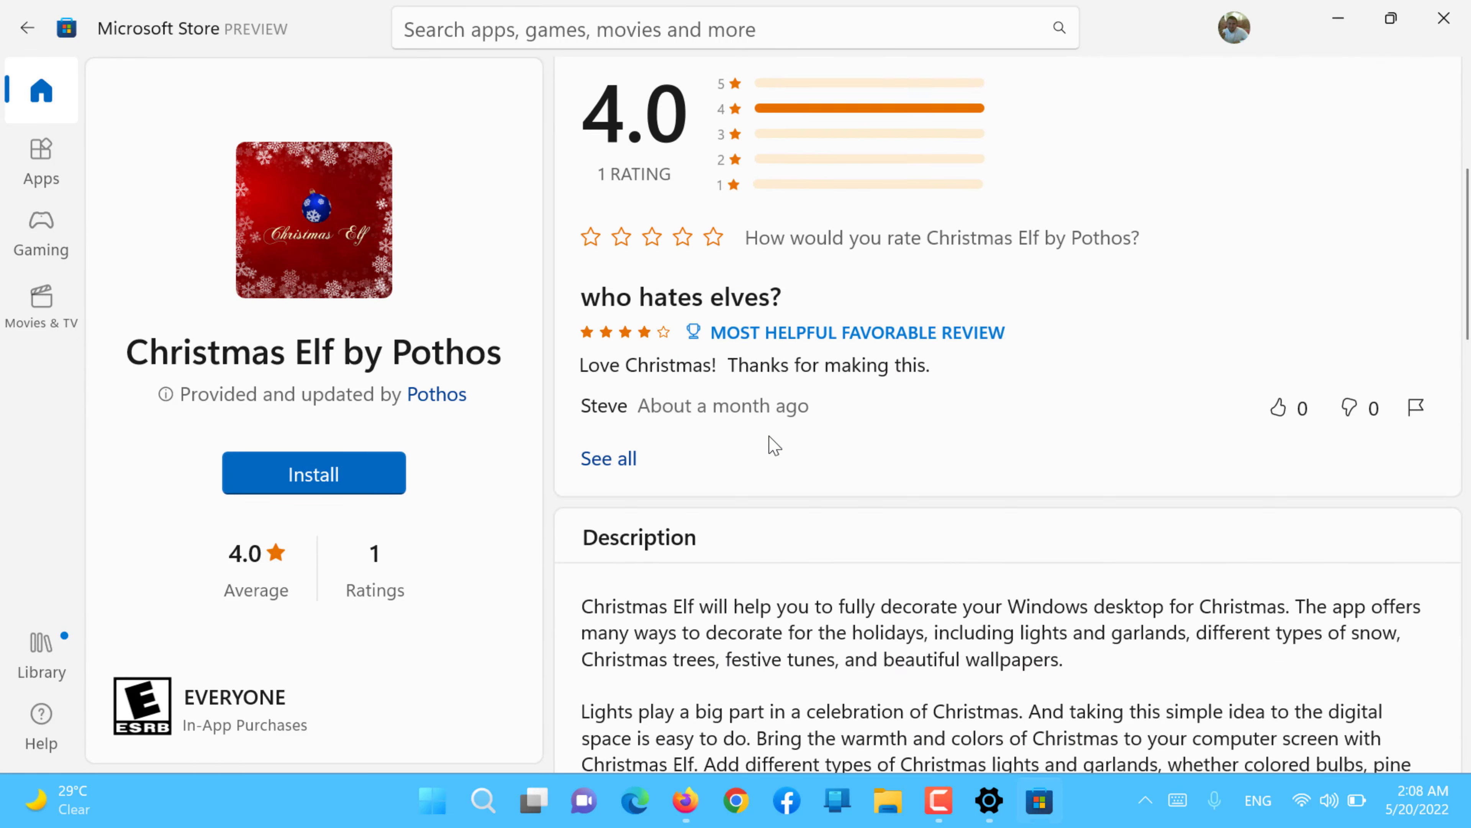
pyautogui.scroll(-10, 774, 446)
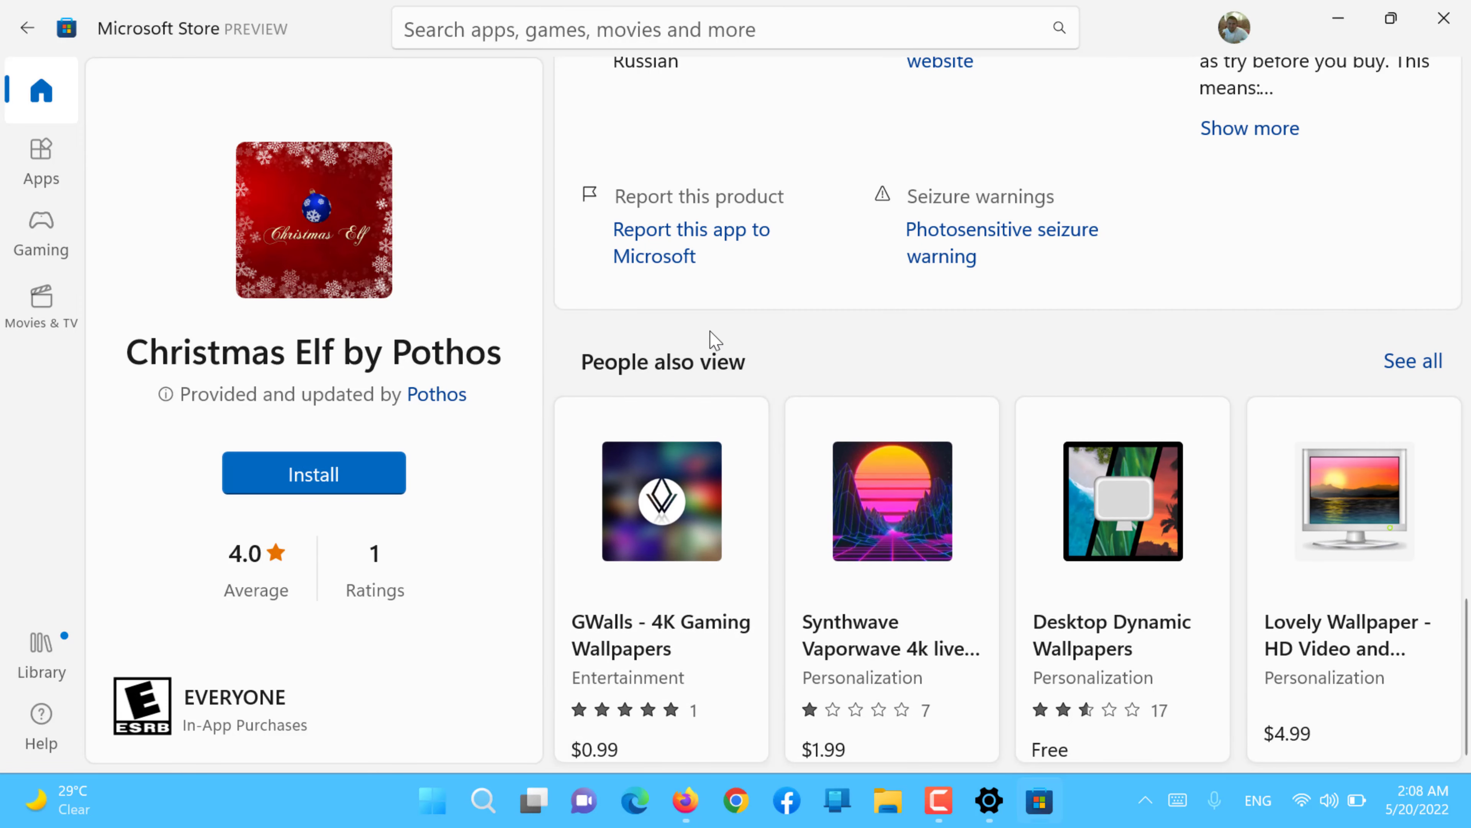
pyautogui.scroll(12, 709, 340)
pyautogui.scroll(5, 665, 142)
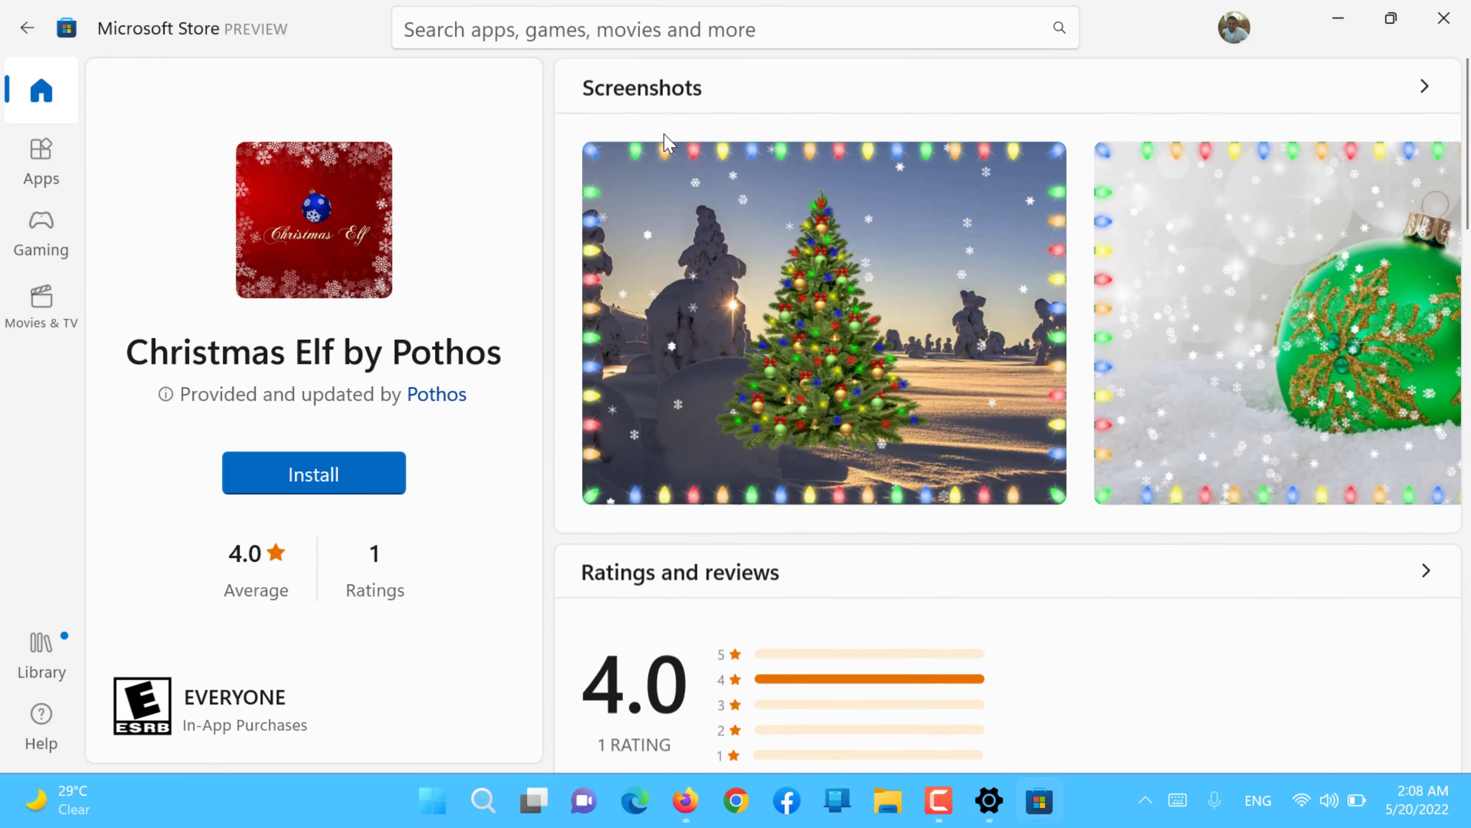
pyautogui.click(29, 29)
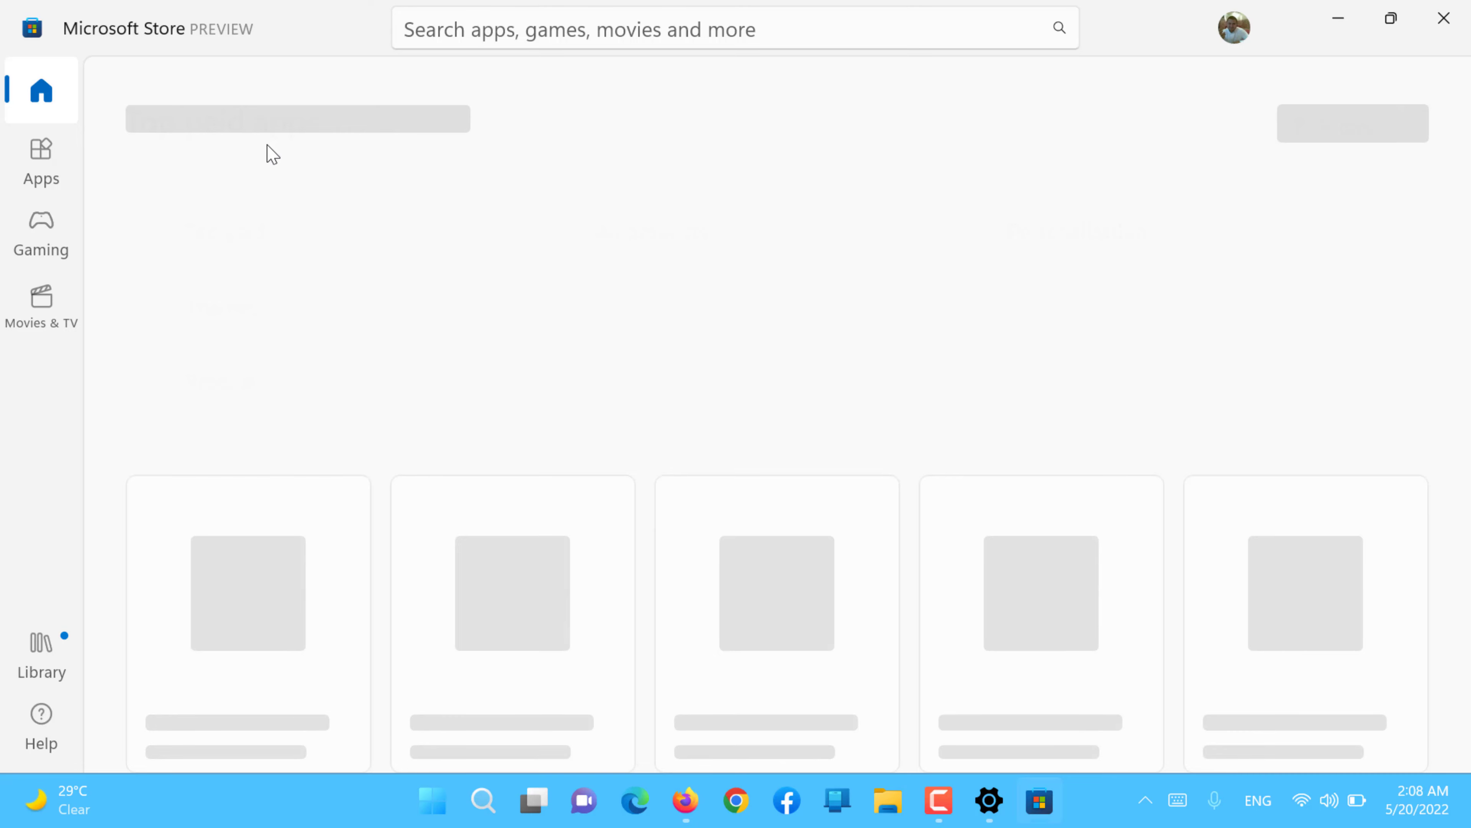
pyautogui.click(1434, 10)
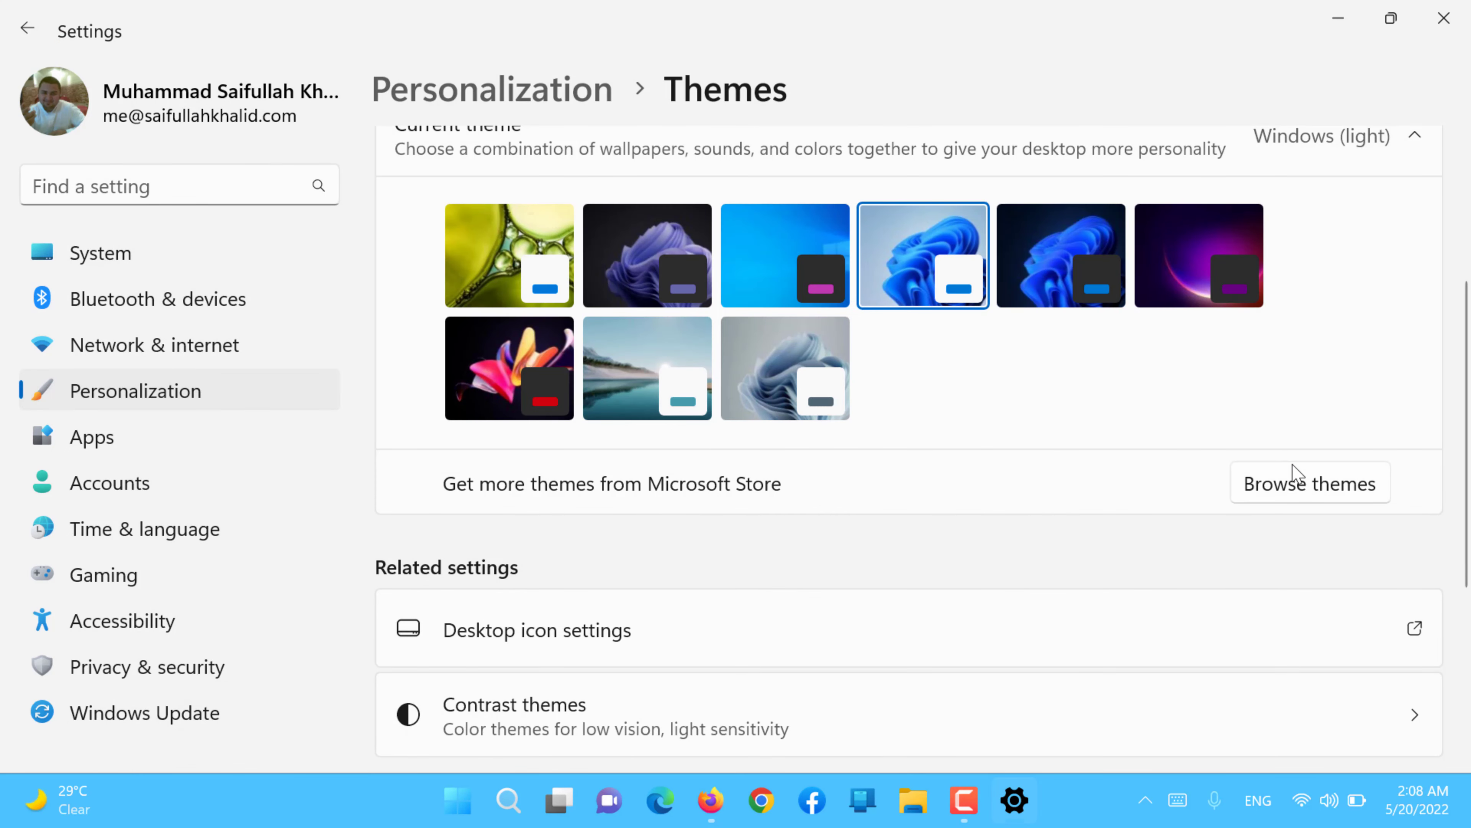
# Browse the Microsoft Store themes again, open the free Color Explosion theme and start downloading it
pyautogui.click(1298, 478)
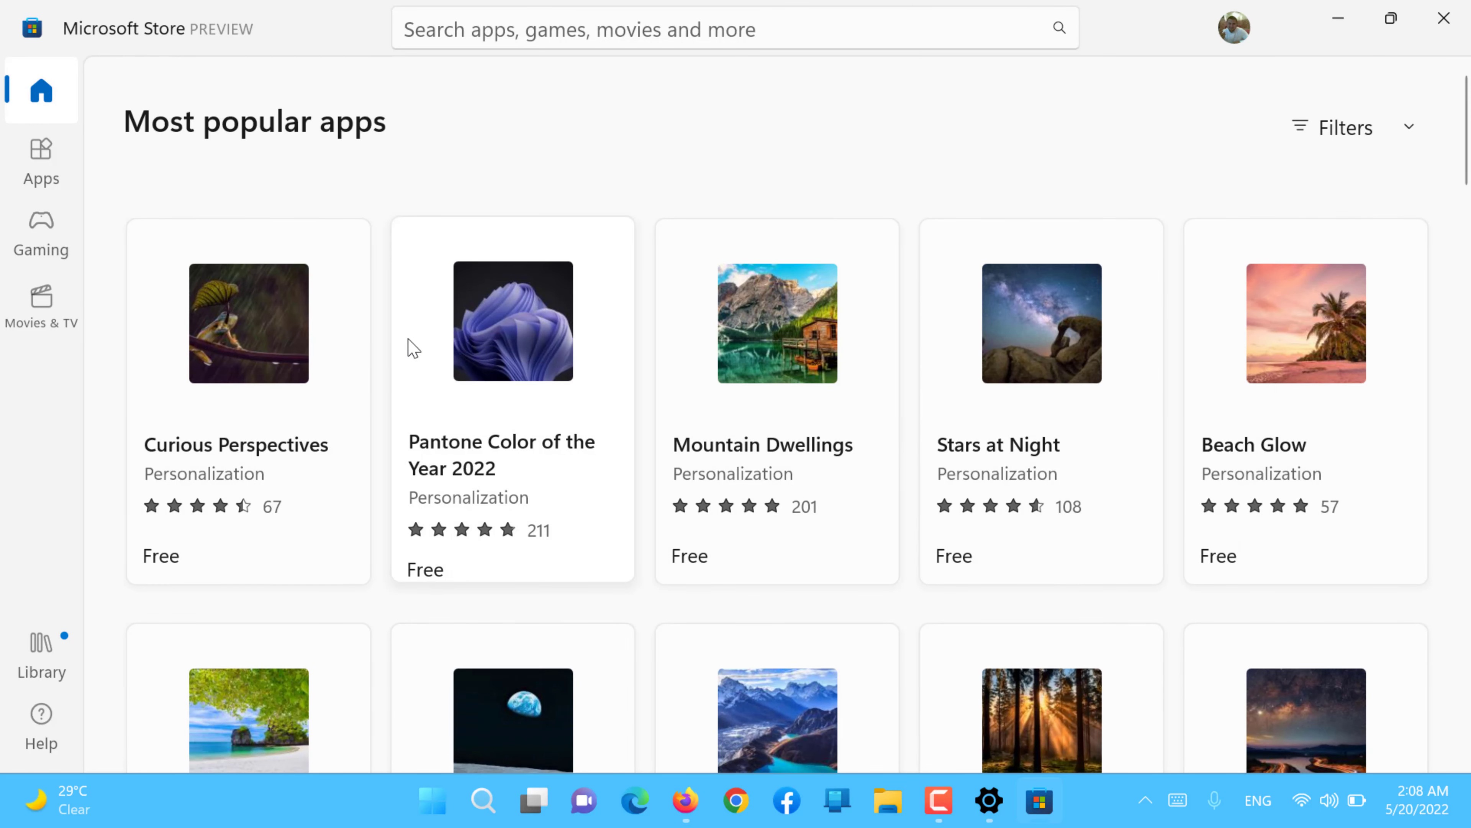
pyautogui.scroll(-3, 413, 348)
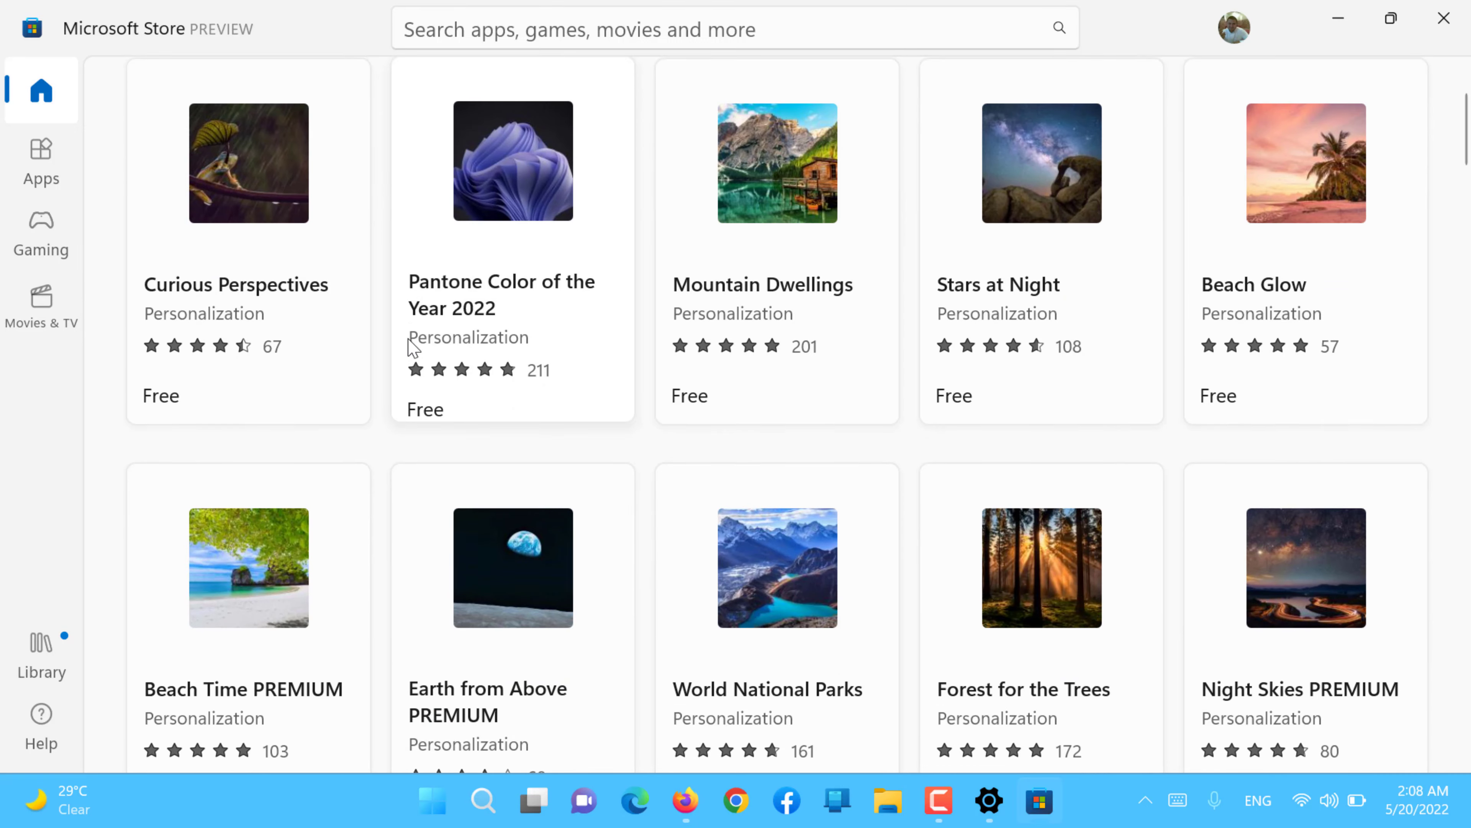
pyautogui.scroll(-10, 412, 348)
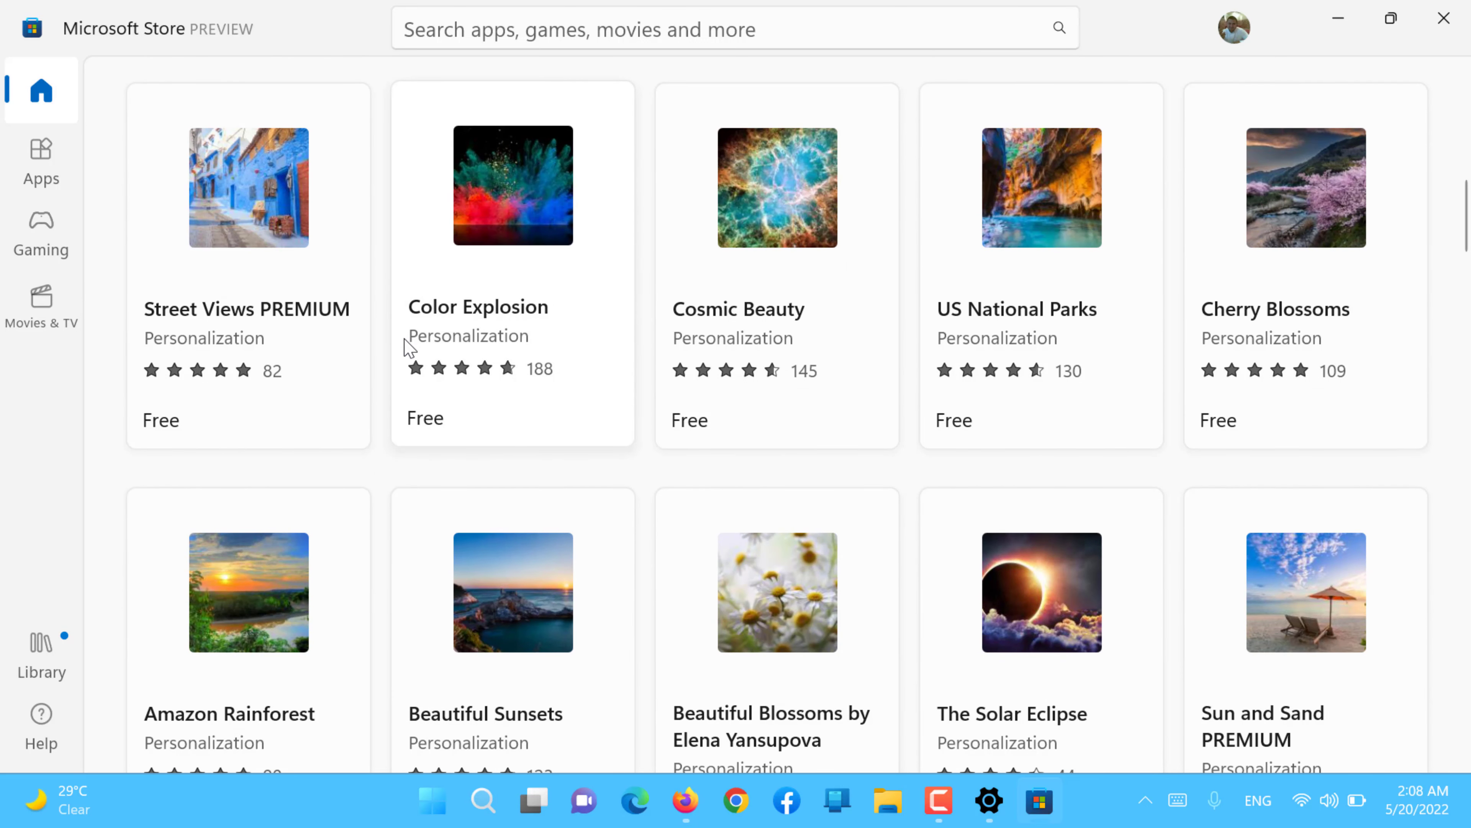
pyautogui.click(521, 200)
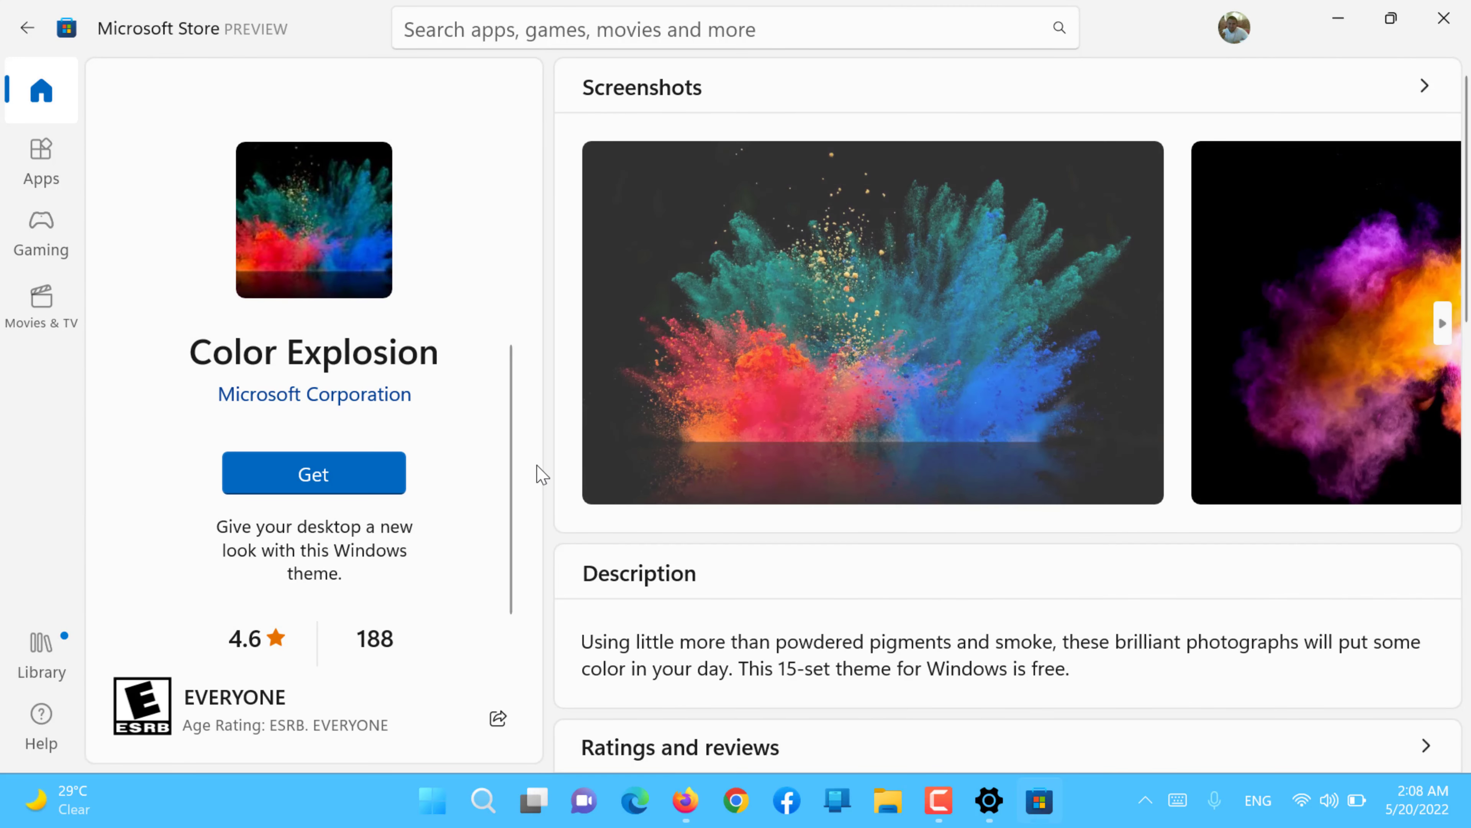
pyautogui.click(400, 462)
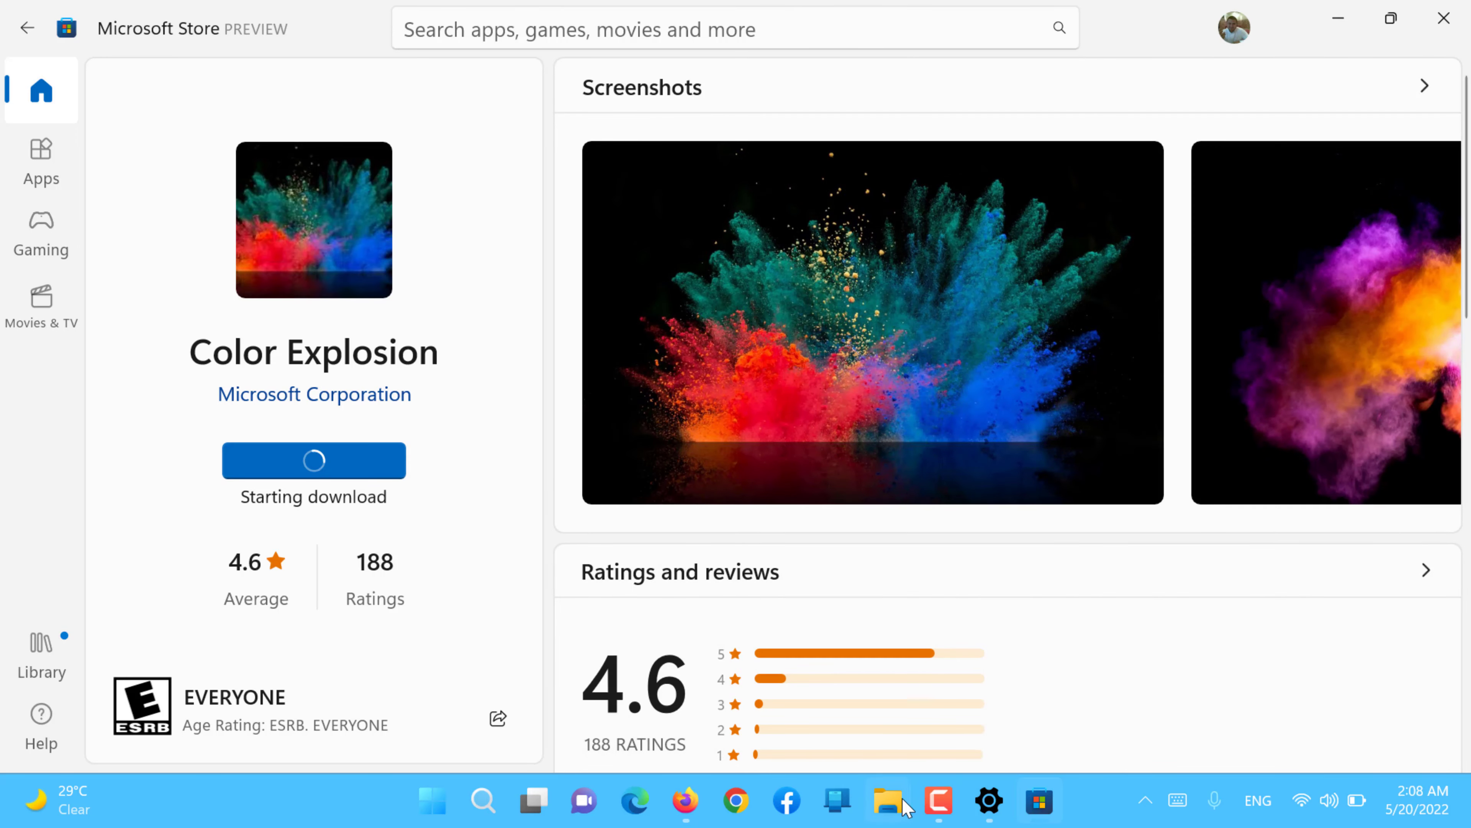
# Switch back to the Themes page in Settings and check the installed themes for the Color Explosion download
pyautogui.click(1008, 823)
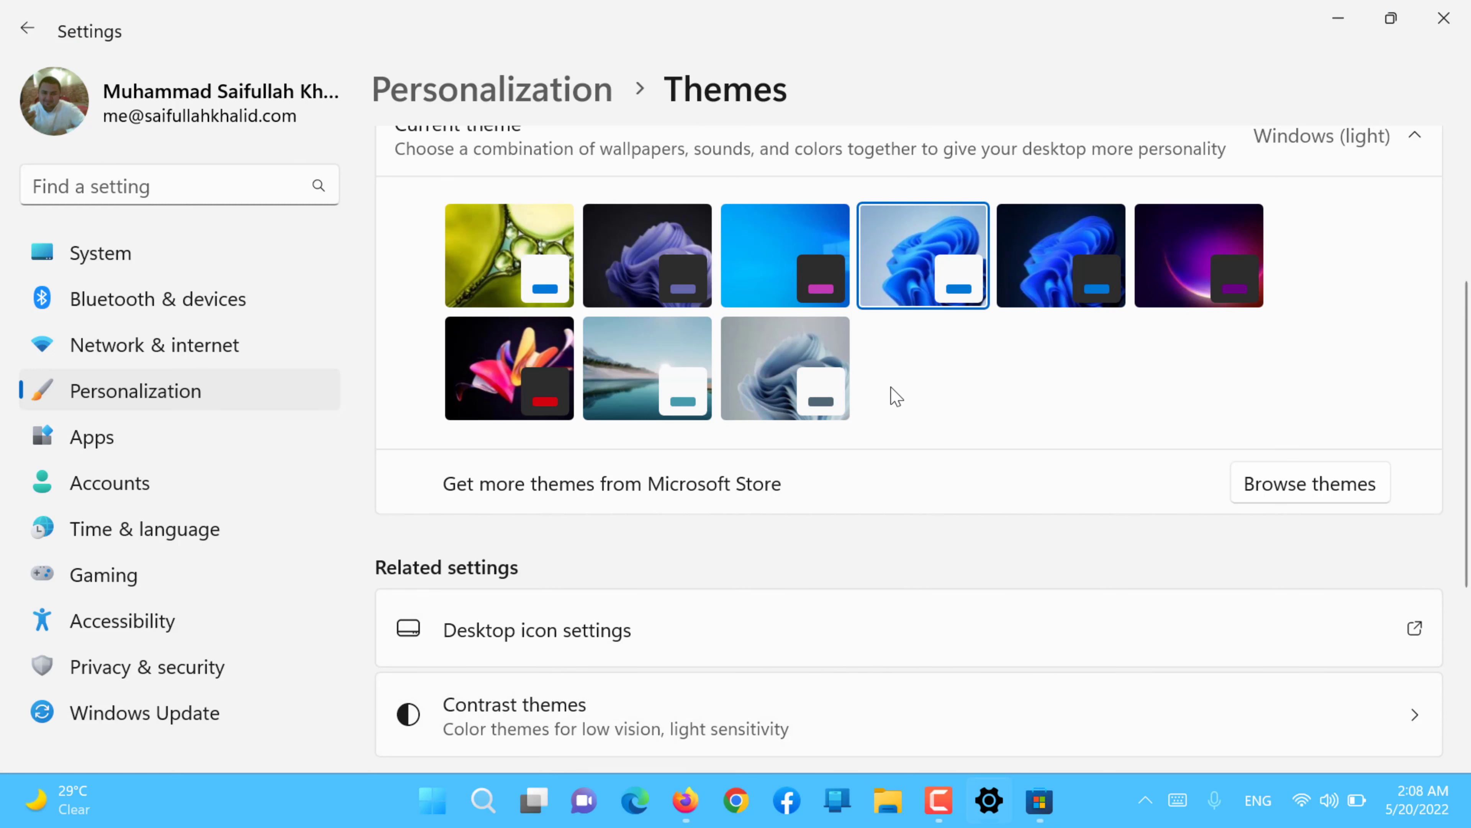
pyautogui.scroll(3, 886, 432)
pyautogui.scroll(-5, 891, 433)
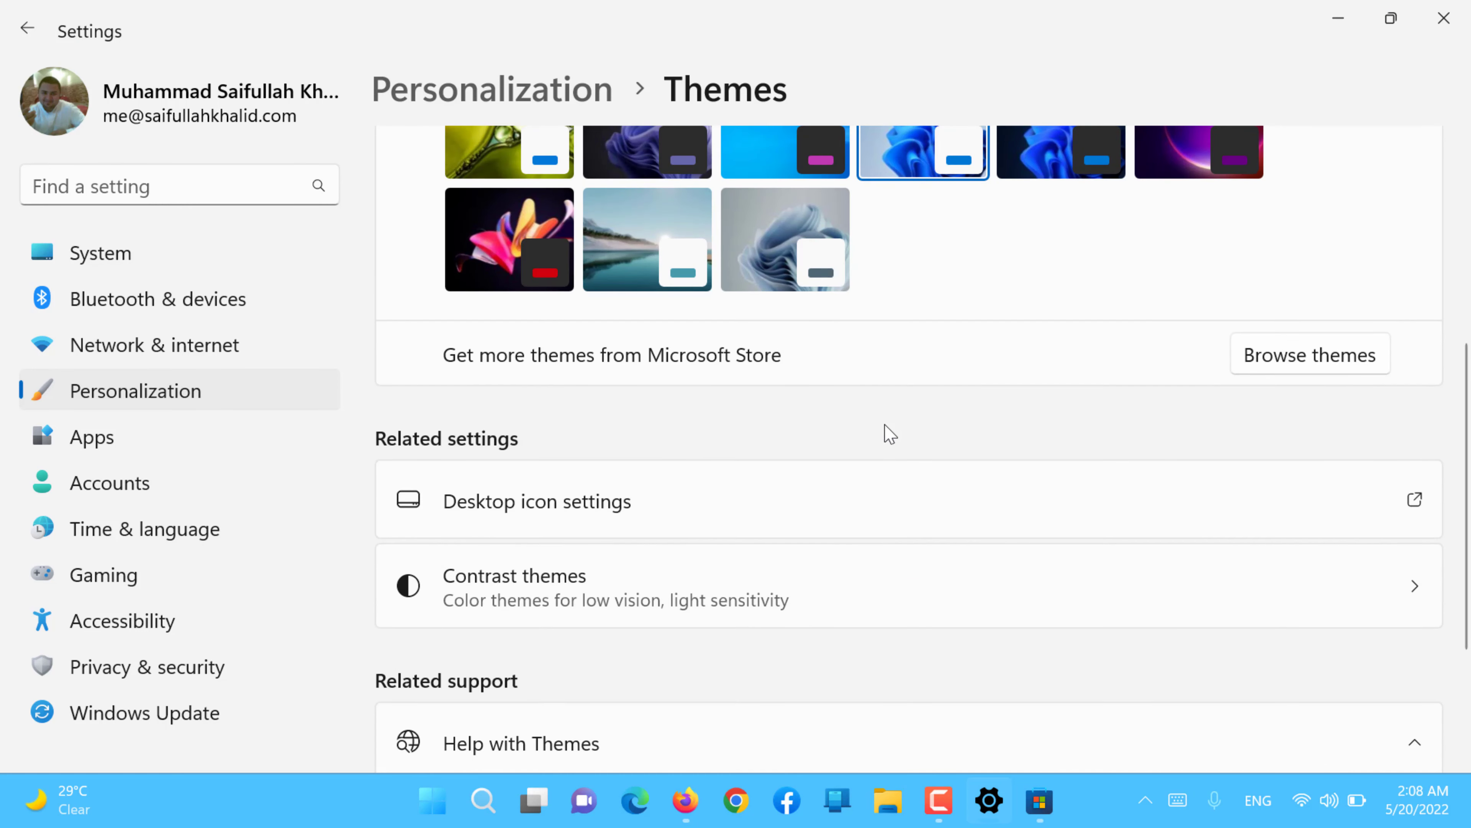
# Open the downloaded Color Explosion theme from its Microsoft Store page and apply it as the current theme
pyautogui.scroll(2, 890, 433)
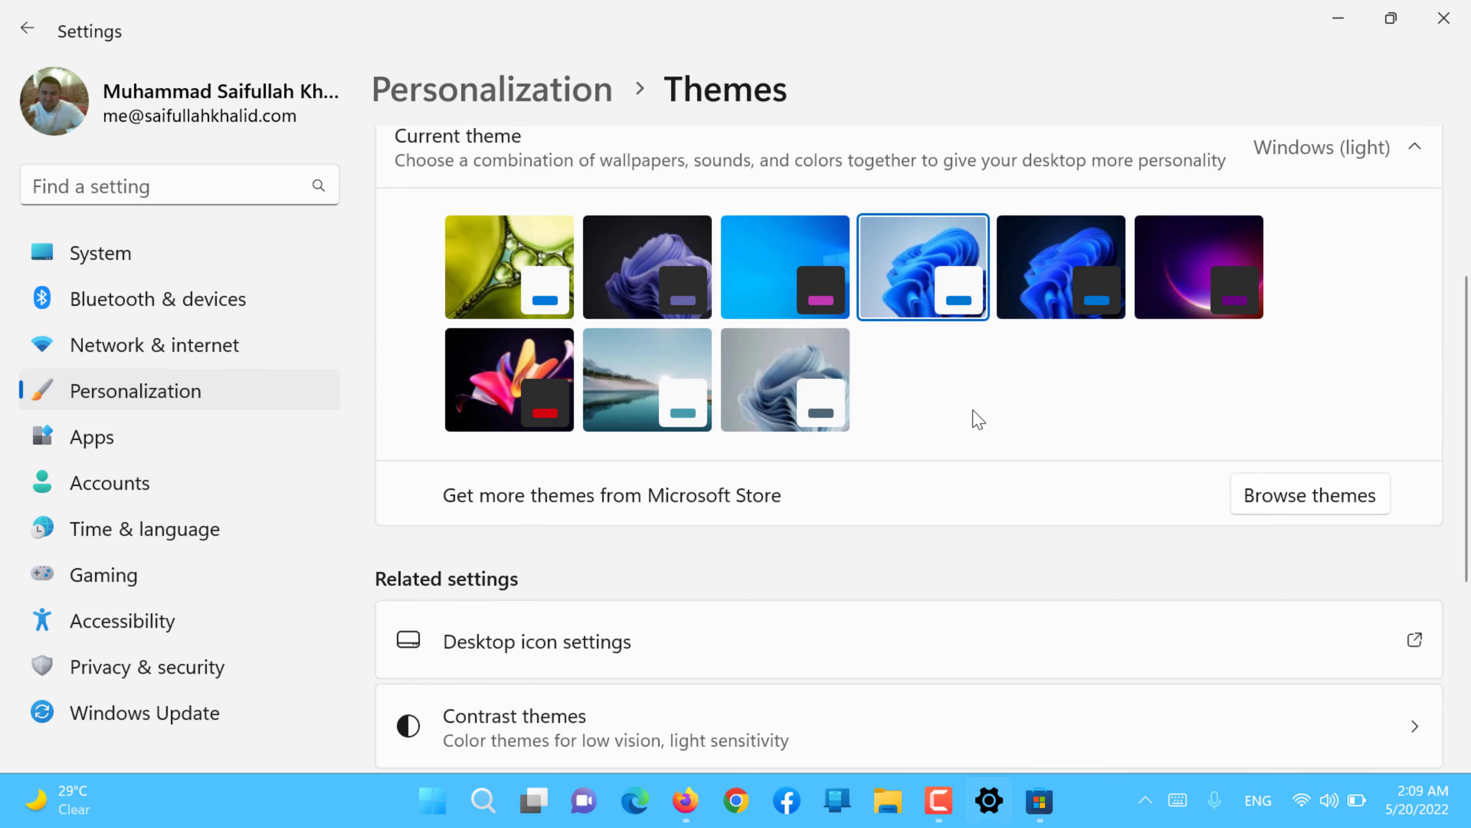
pyautogui.scroll(-4, 977, 452)
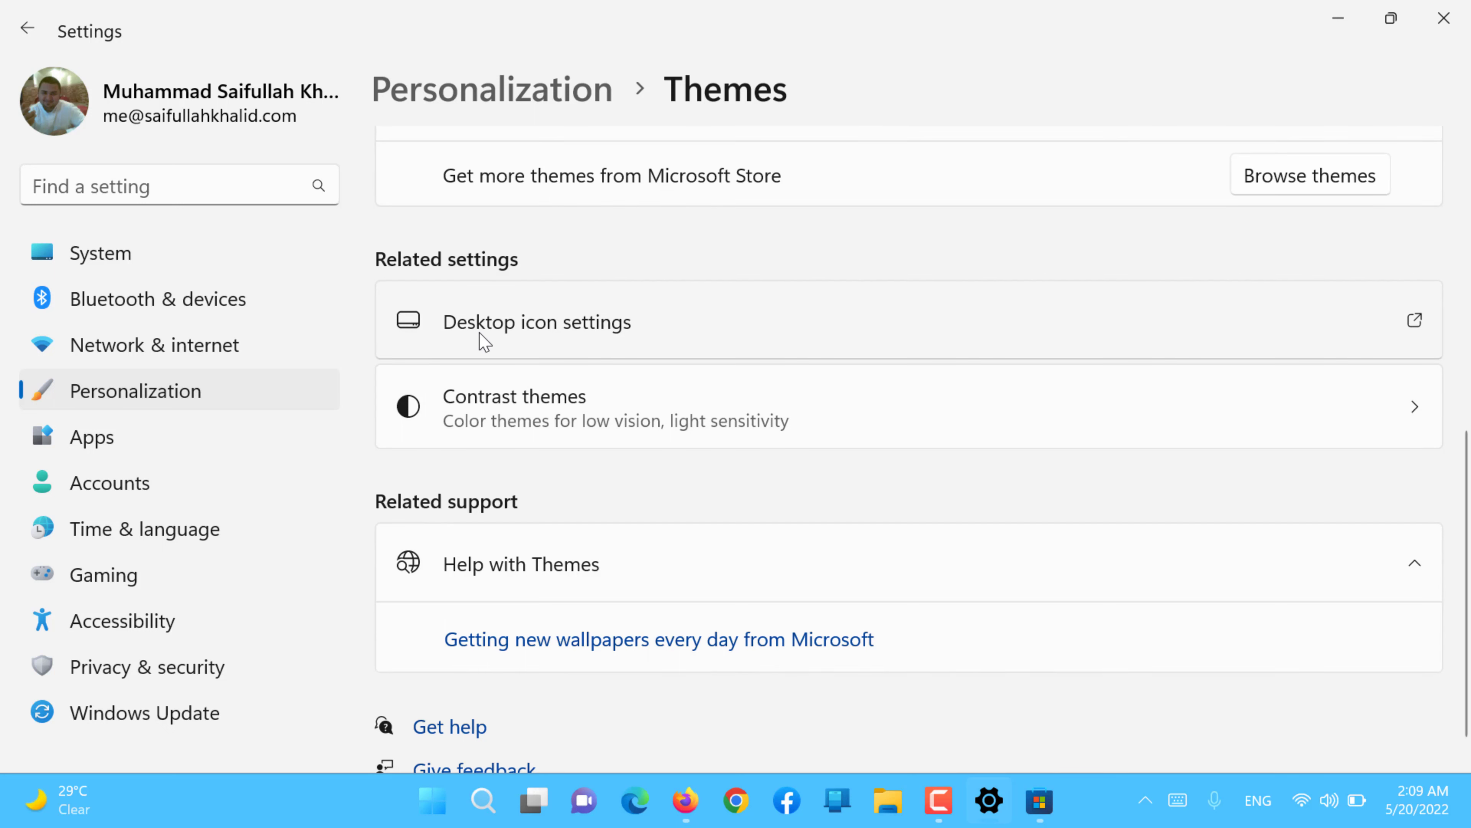
pyautogui.scroll(7, 481, 328)
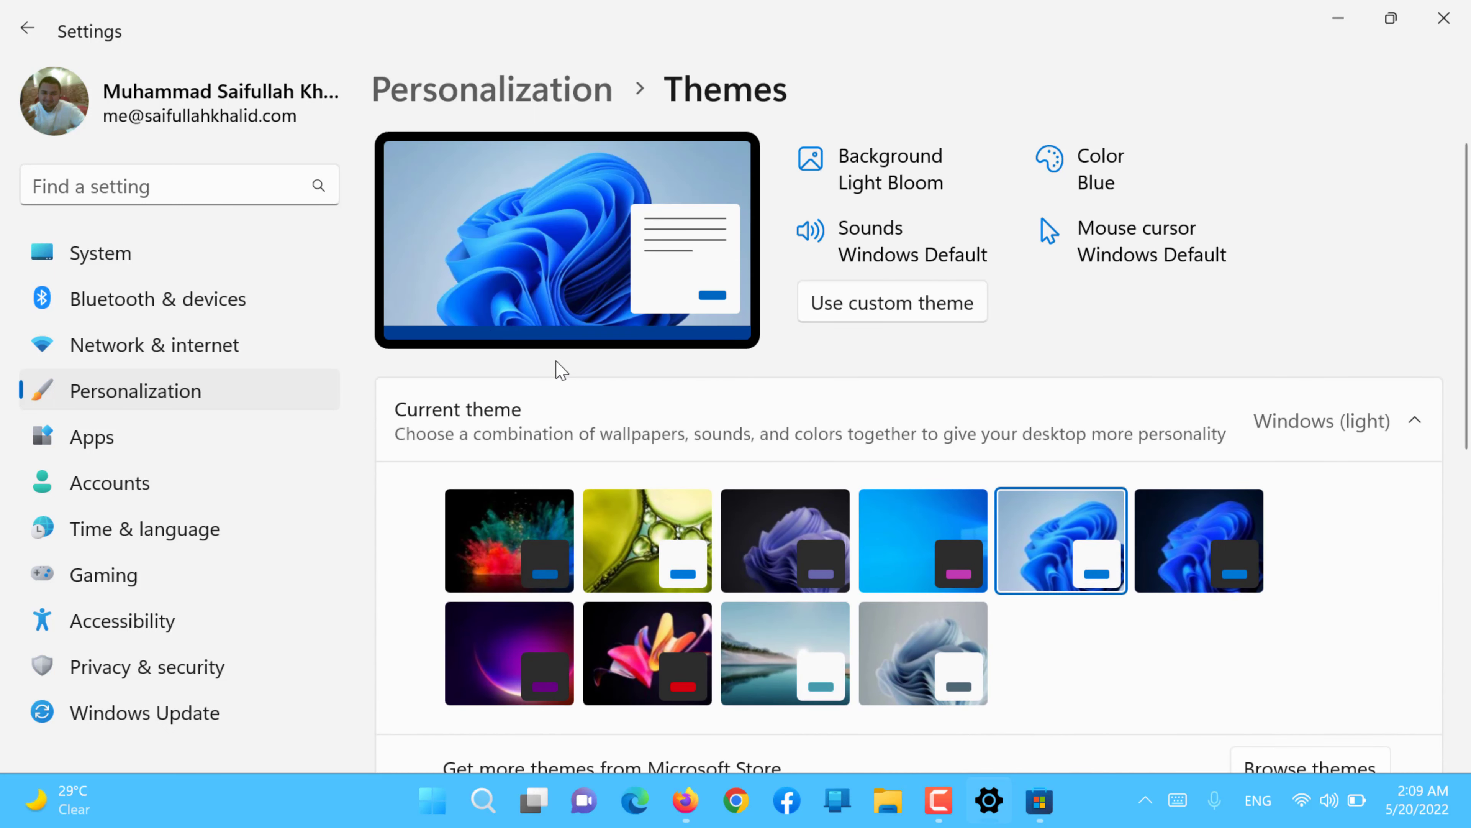
pyautogui.scroll(-1, 558, 368)
pyautogui.scroll(-3, 558, 369)
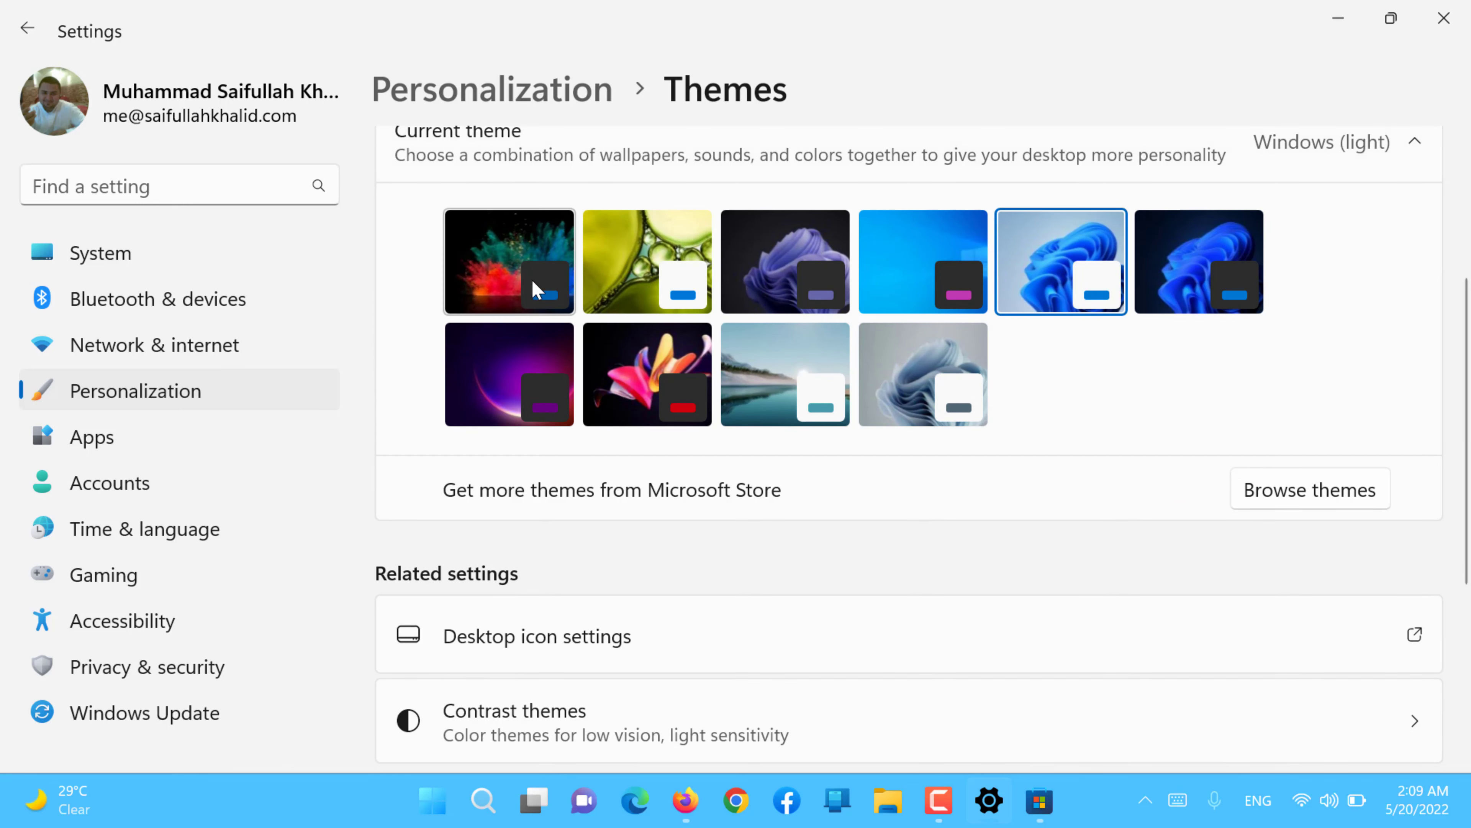
pyautogui.click(1039, 801)
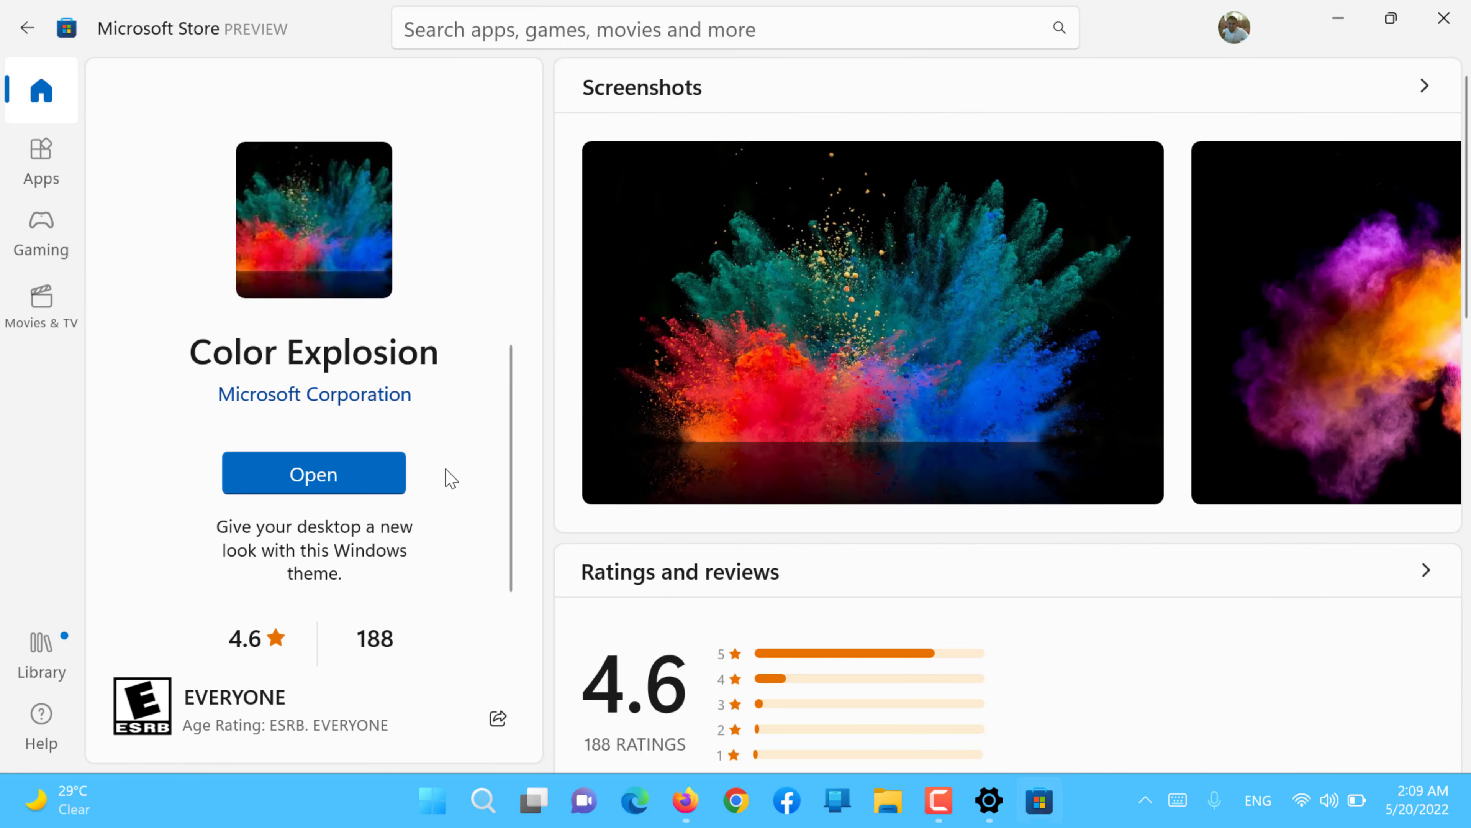
pyautogui.click(377, 471)
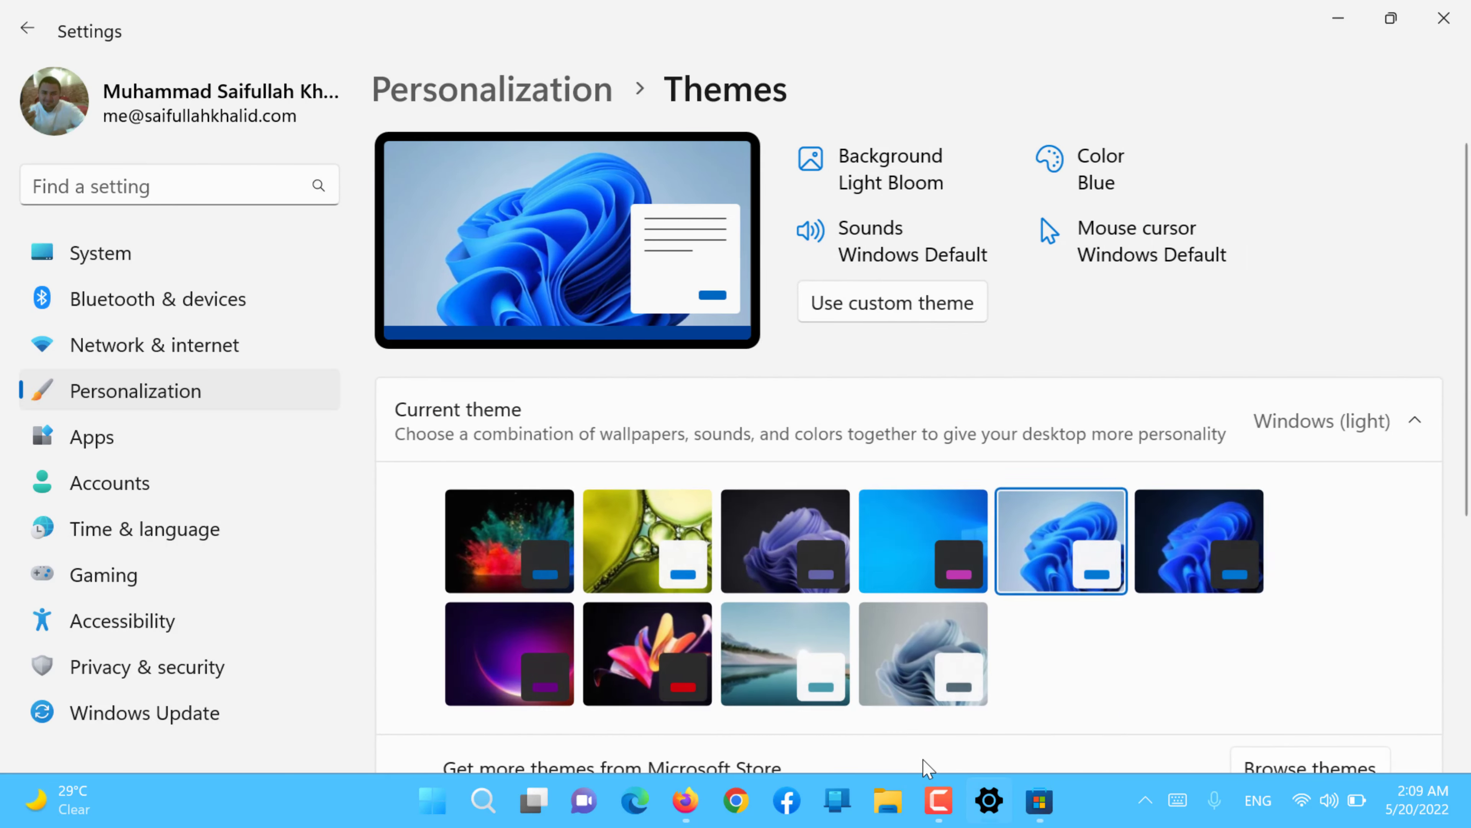
pyautogui.scroll(-4, 637, 550)
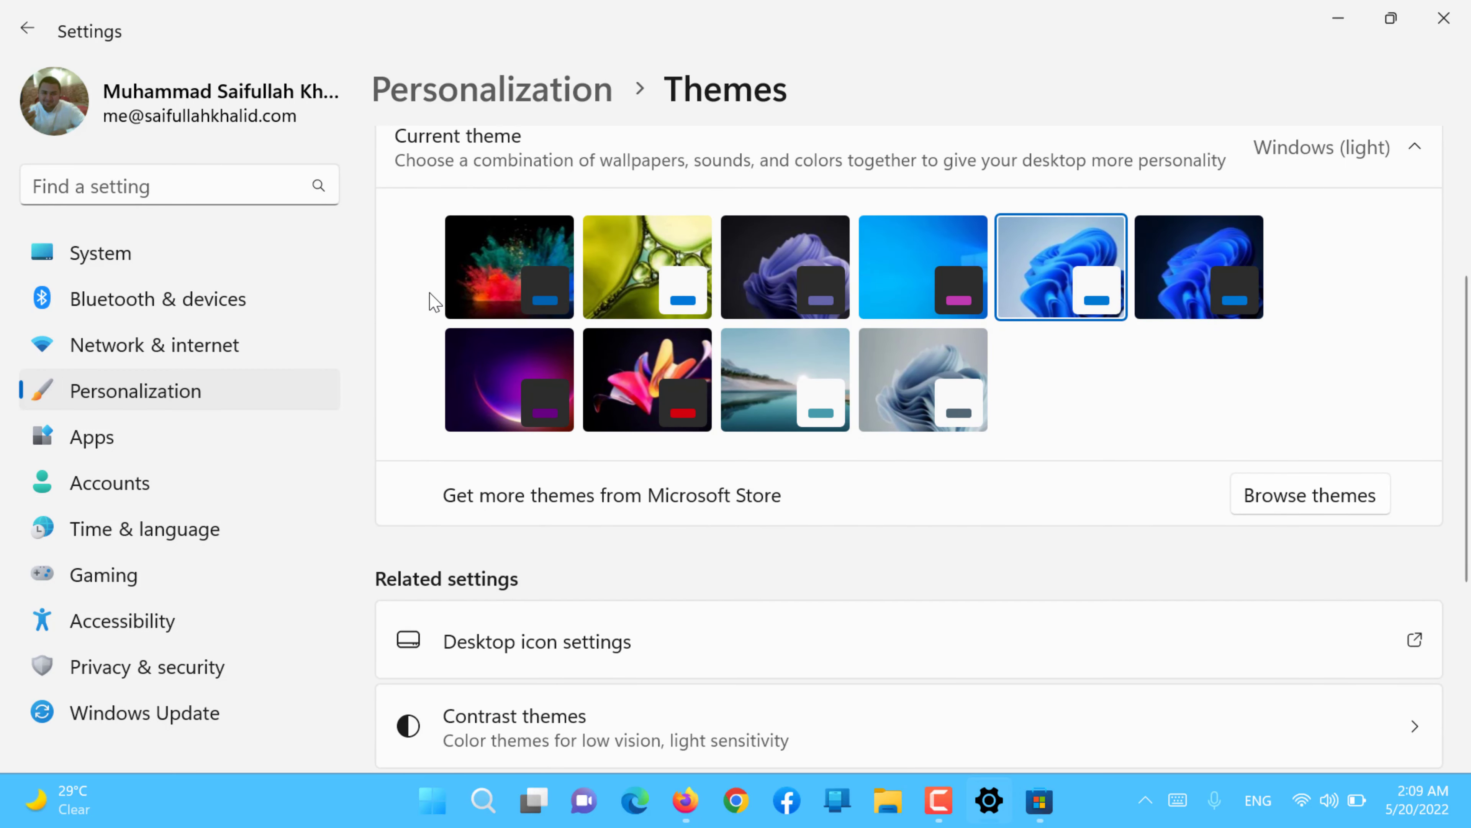
pyautogui.click(484, 277)
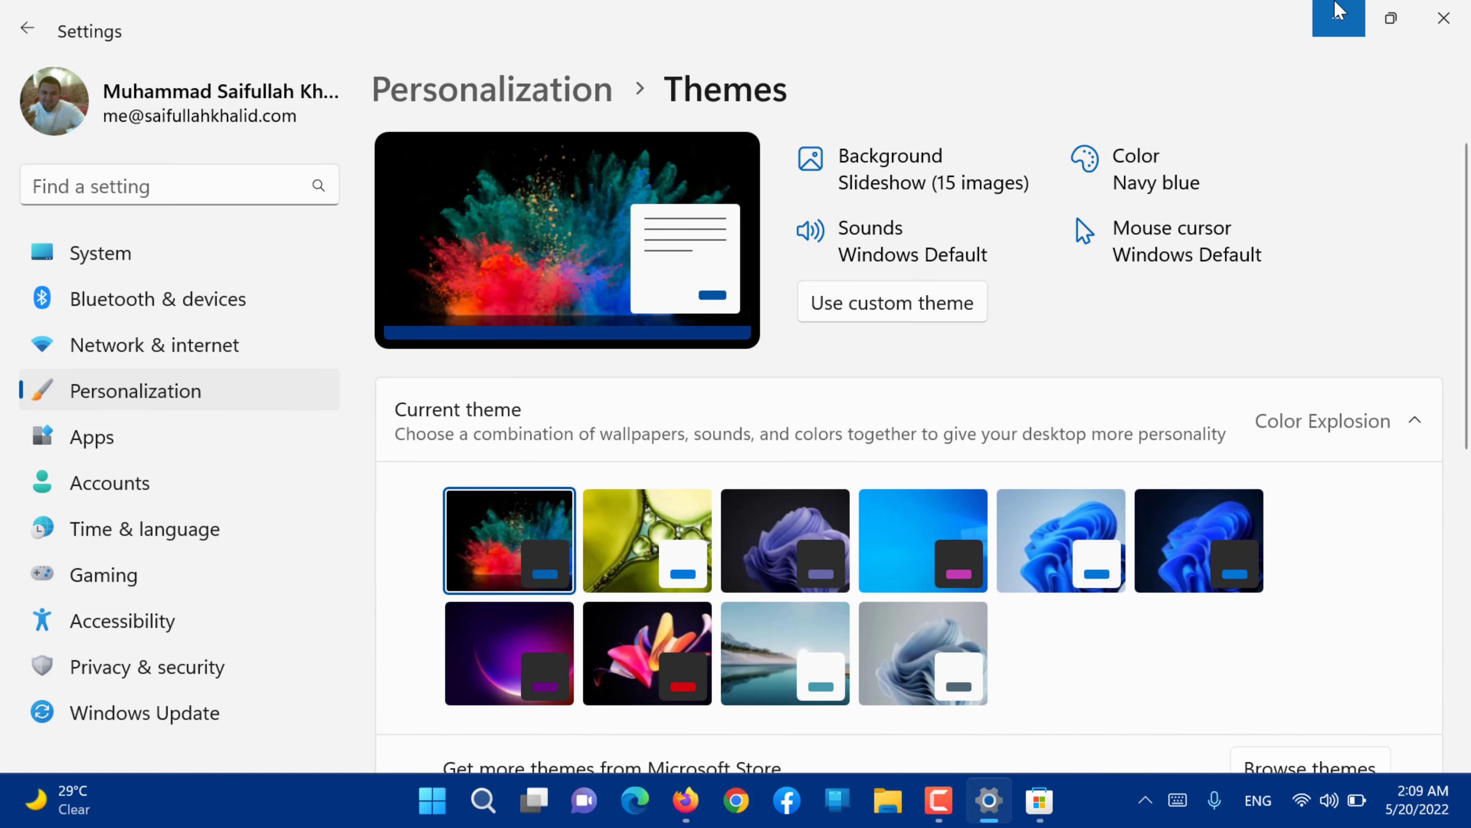
# Show the desktop with the applied theme, then close the Microsoft Store and all Firefox windows, keeping the Themes settings open
pyautogui.click(1339, 10)
pyautogui.click(1443, 17)
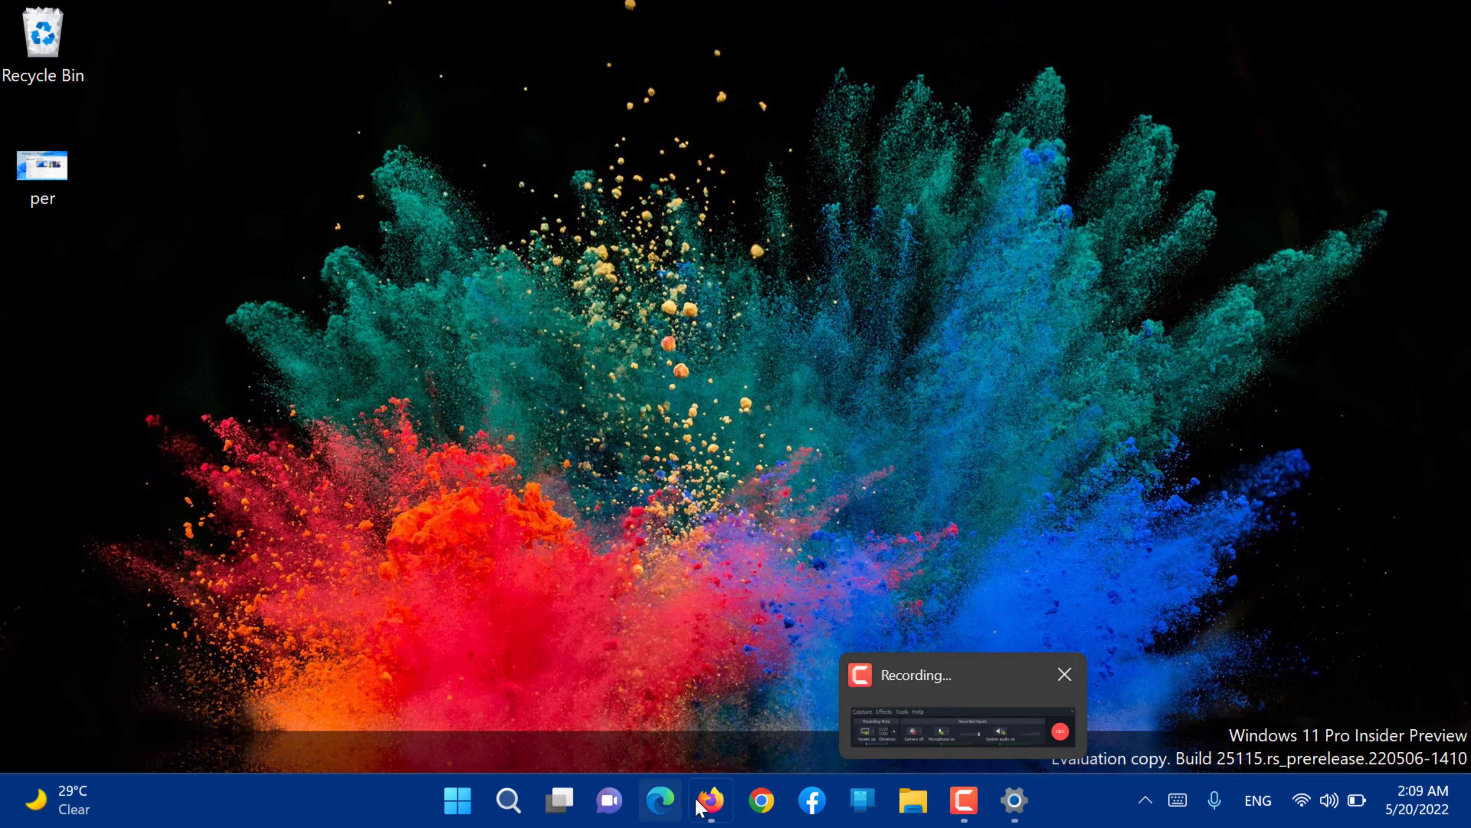
pyautogui.click(1021, 805)
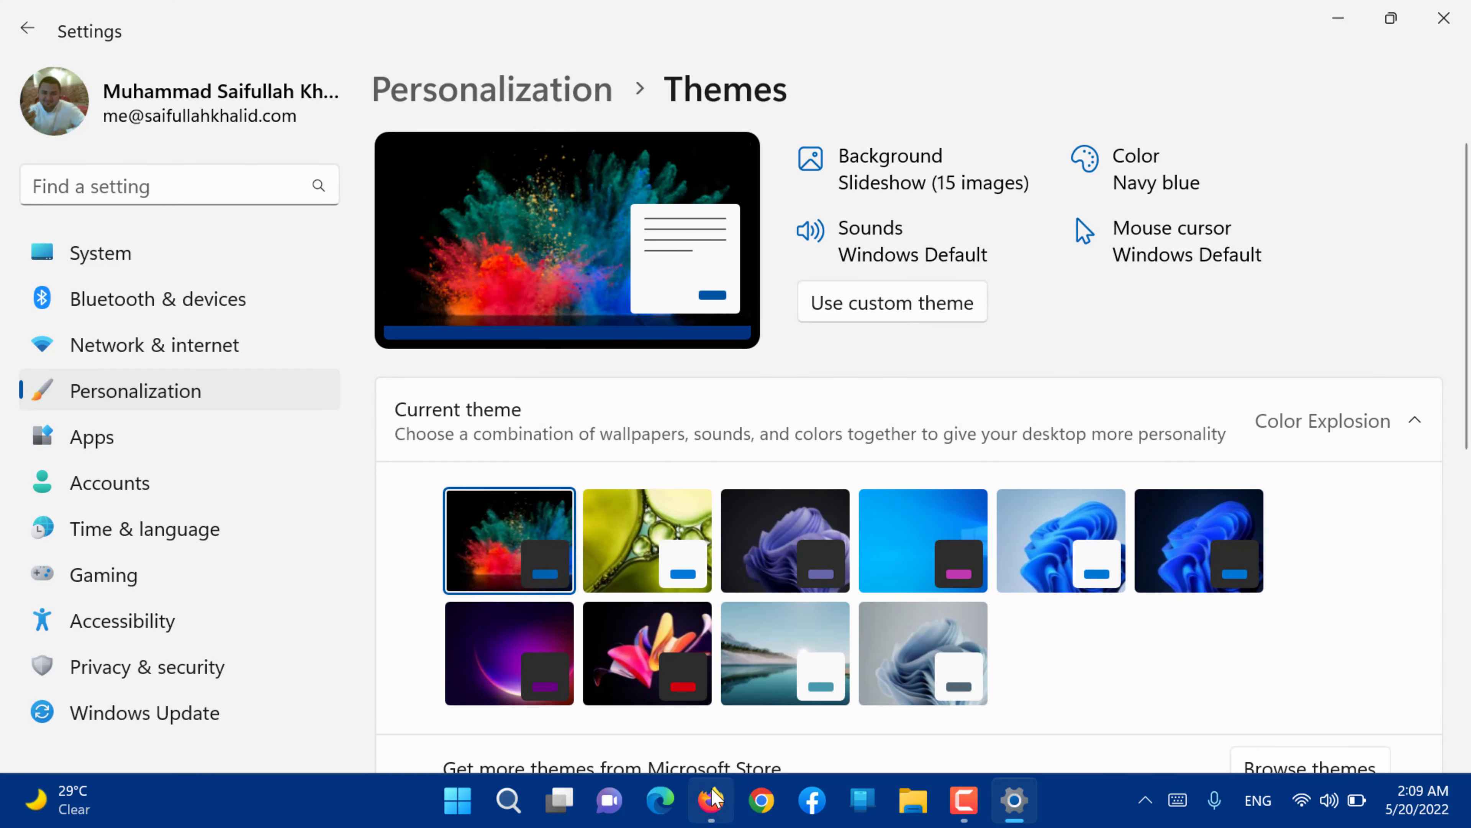
pyautogui.click(716, 798)
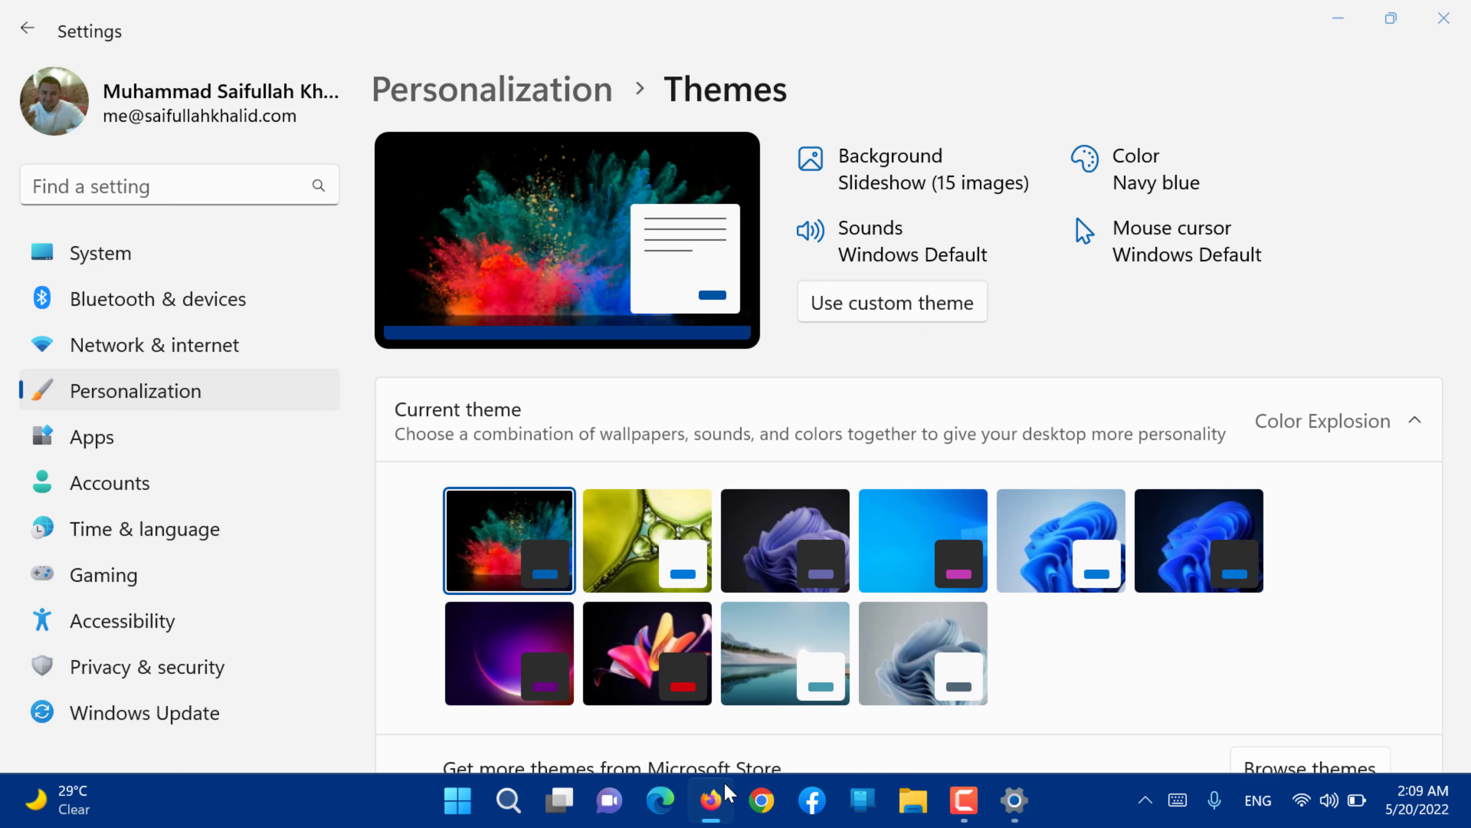
pyautogui.rightClick(728, 792)
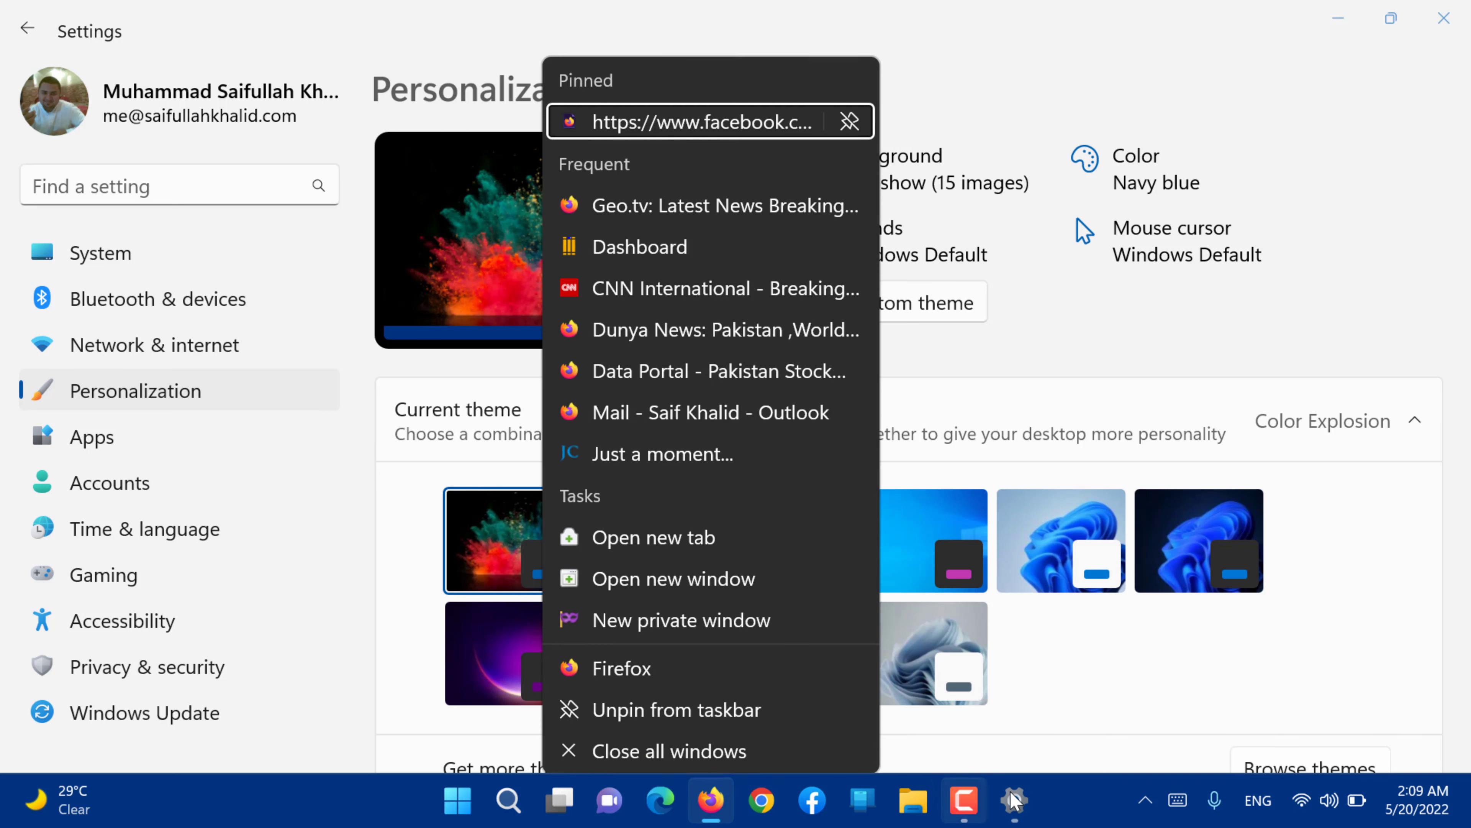
pyautogui.click(782, 736)
# Open the desktop icon settings from the Themes page and enable the Computer and Control Panel icons alongside Recycle Bin
pyautogui.scroll(-10, 782, 736)
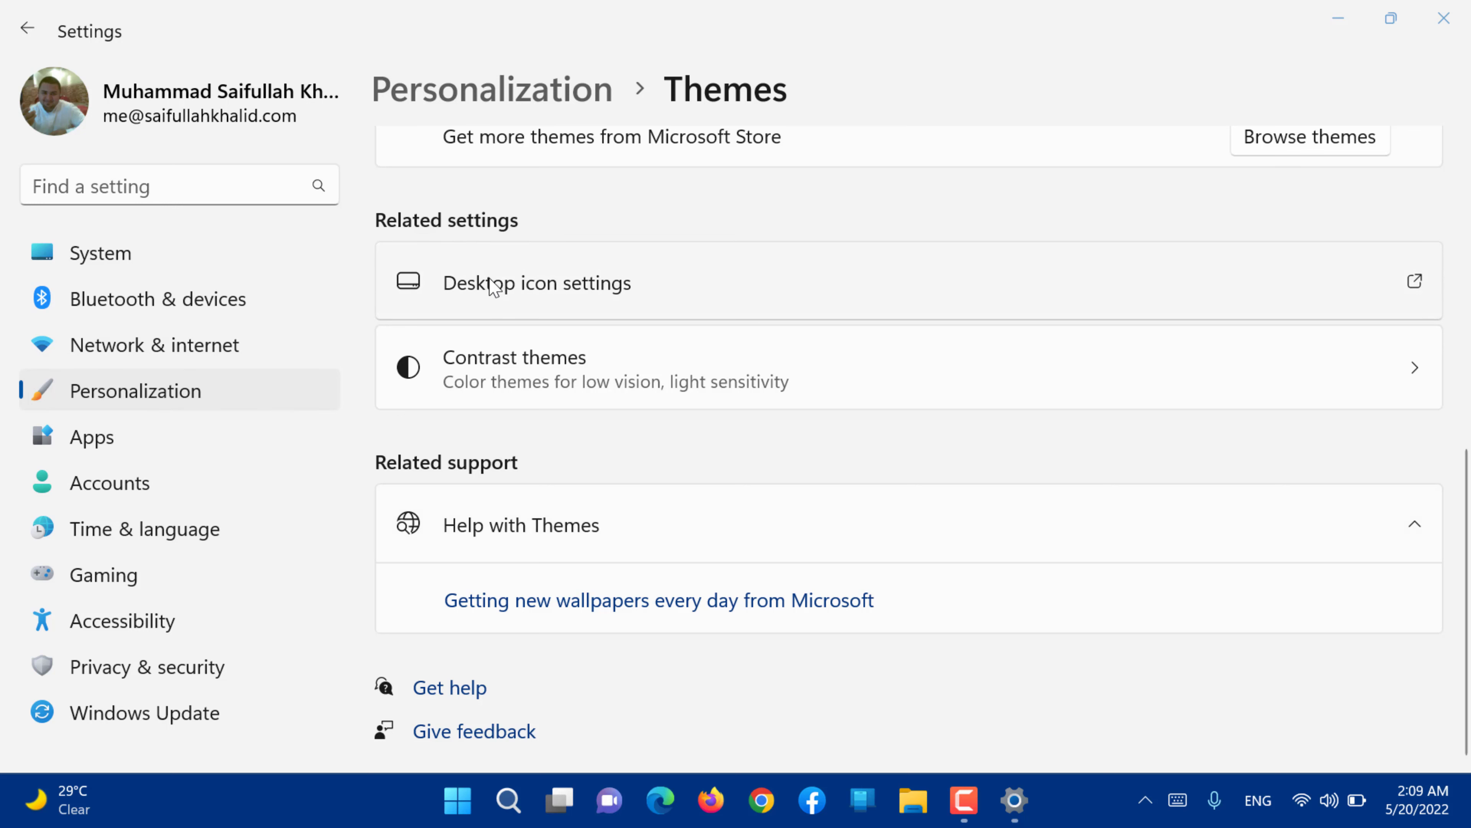
pyautogui.click(554, 293)
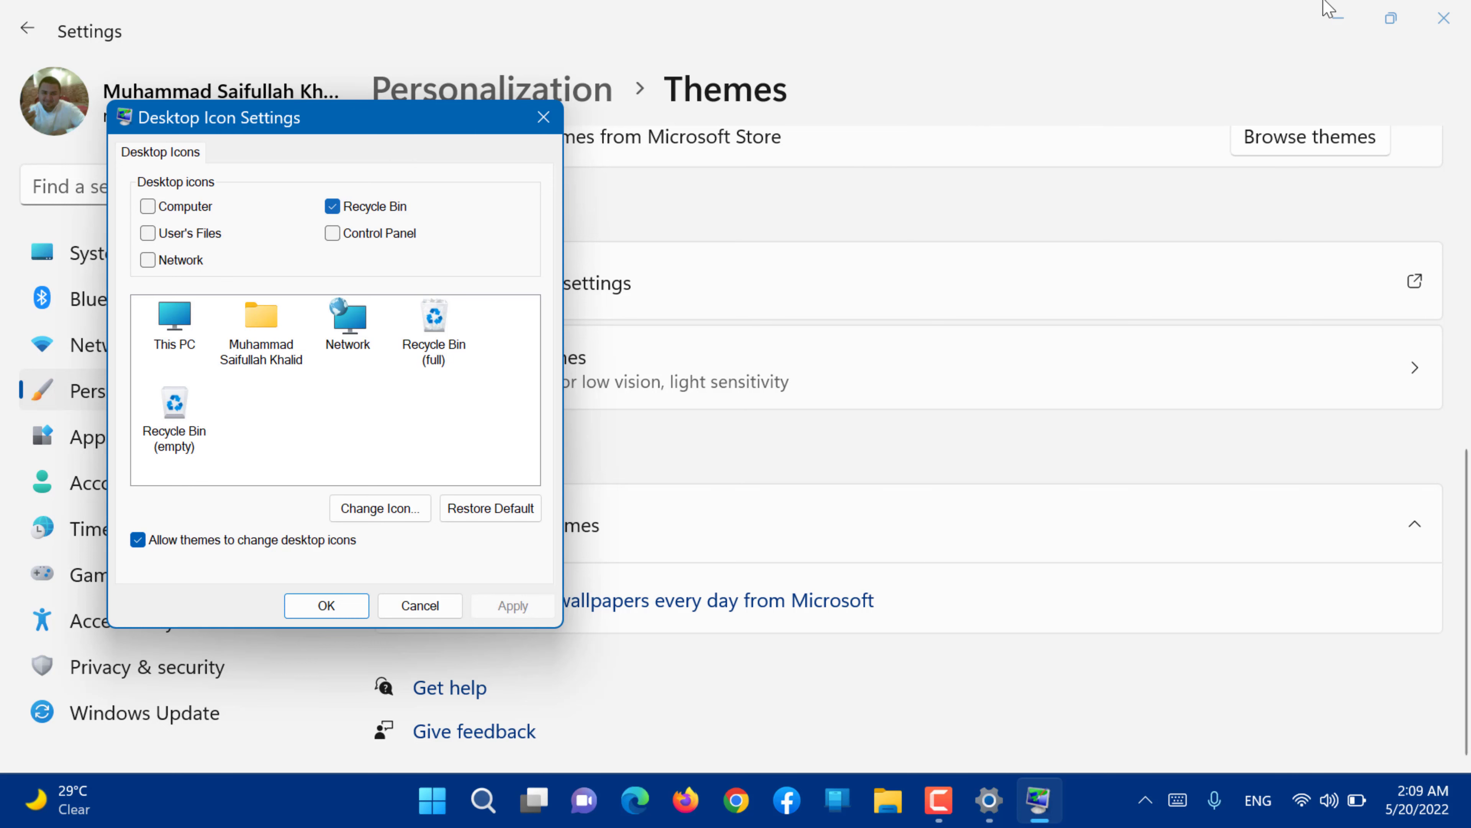
pyautogui.click(1328, 18)
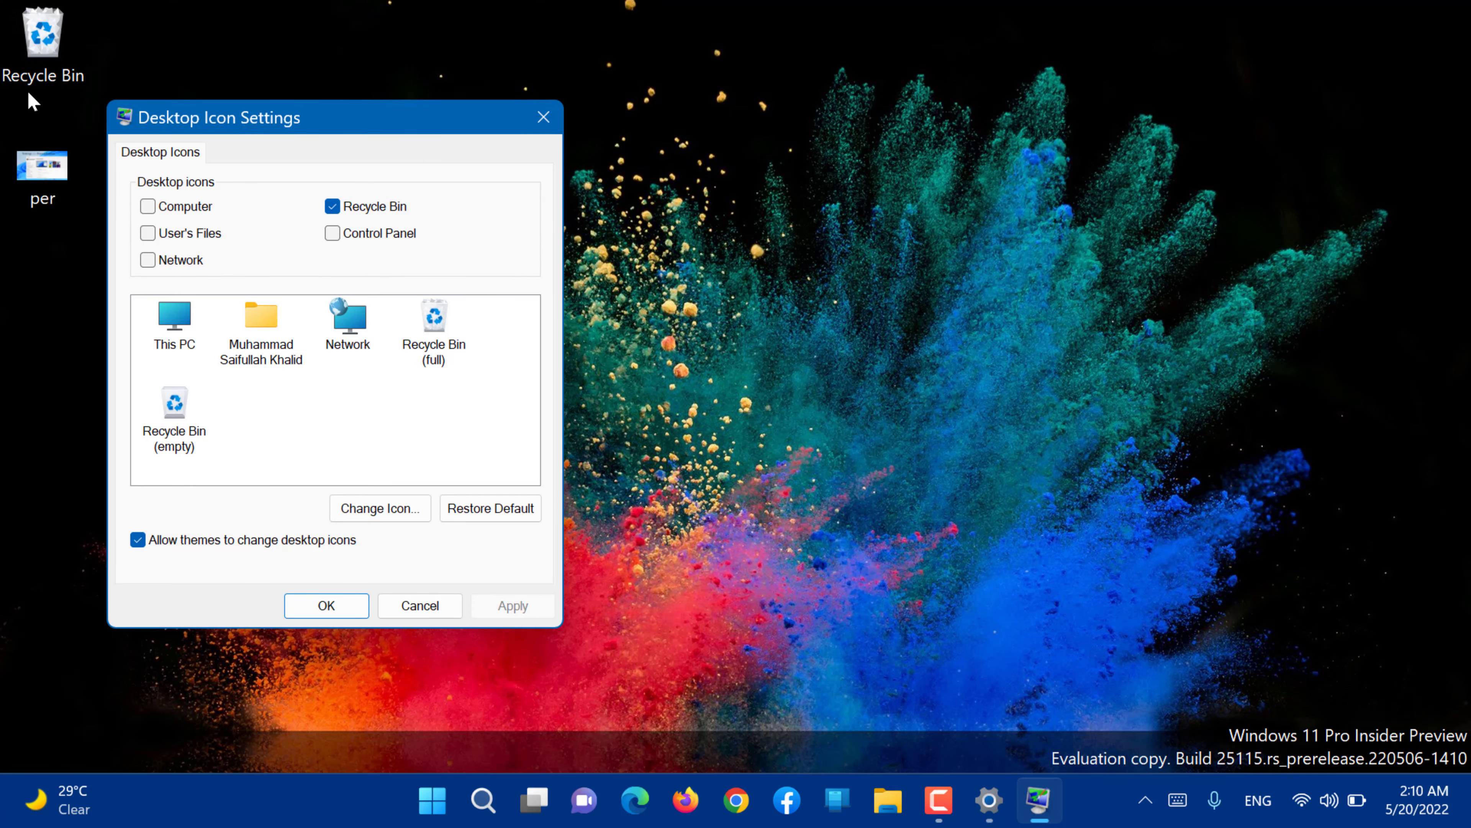
pyautogui.click(332, 206)
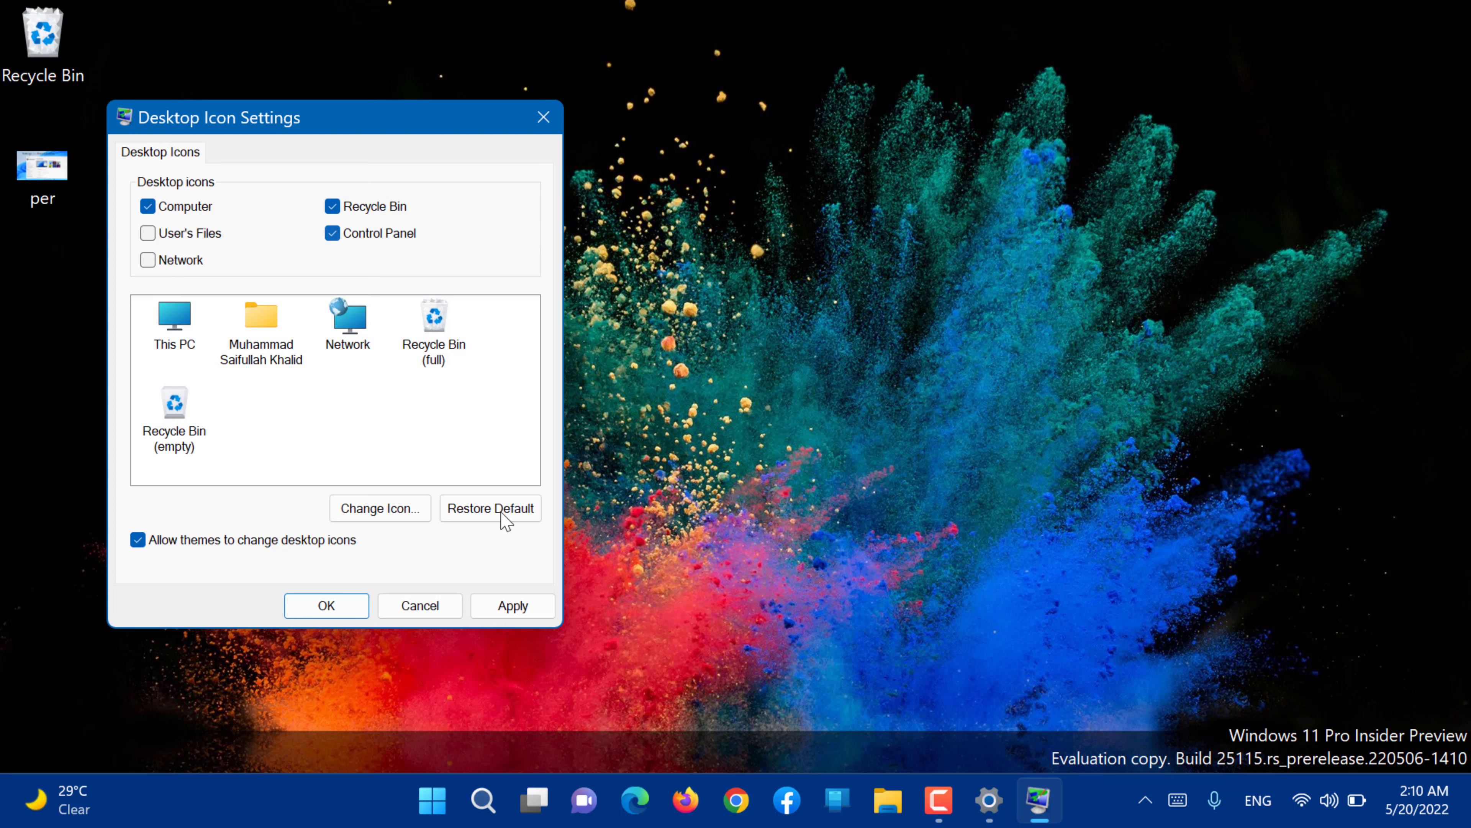
pyautogui.click(499, 606)
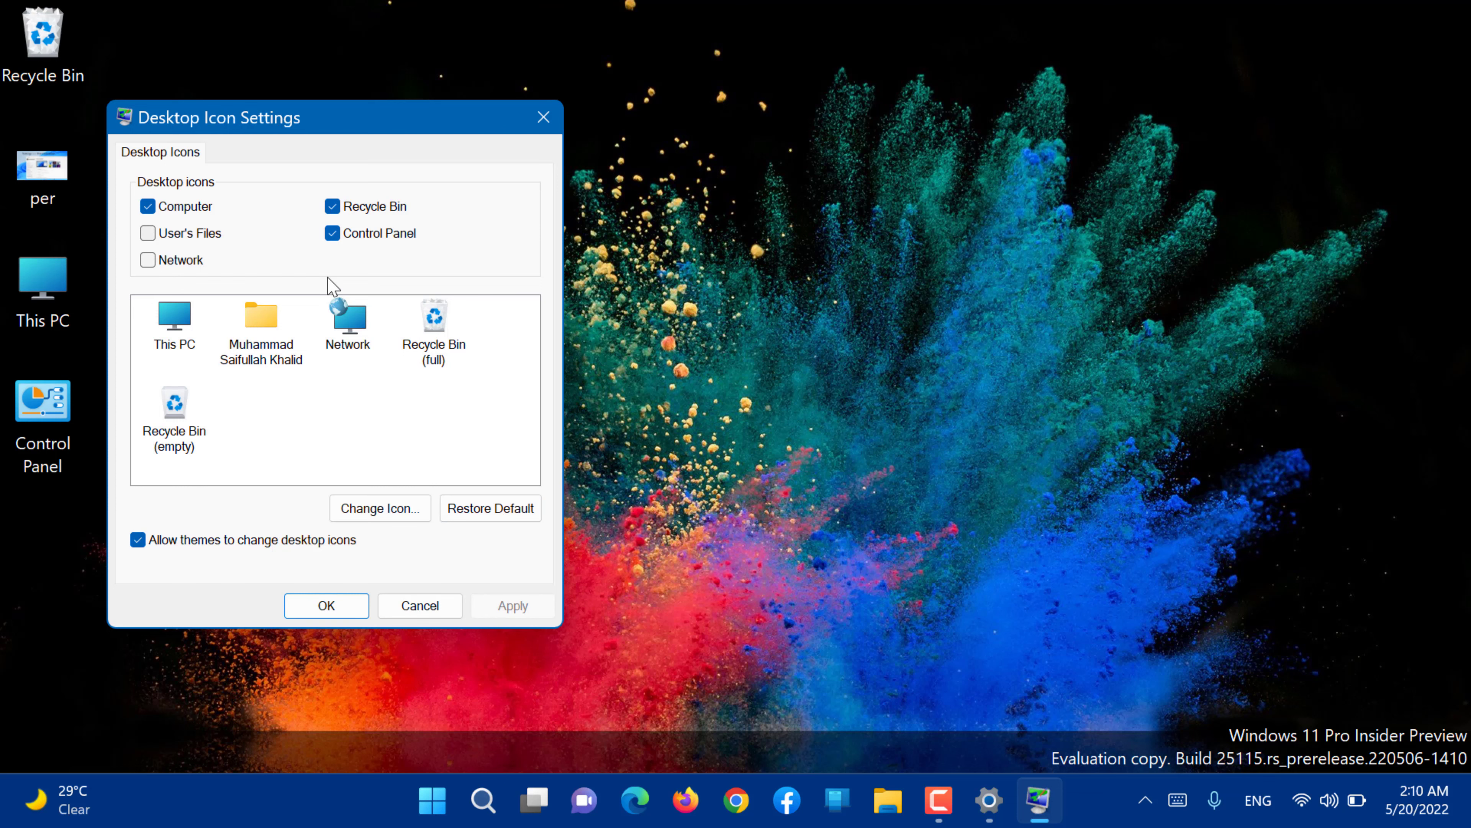
# Try out the Control Panel desktop icon, close its window, and remove the Control Panel icon from the desktop
pyautogui.click(61, 448)
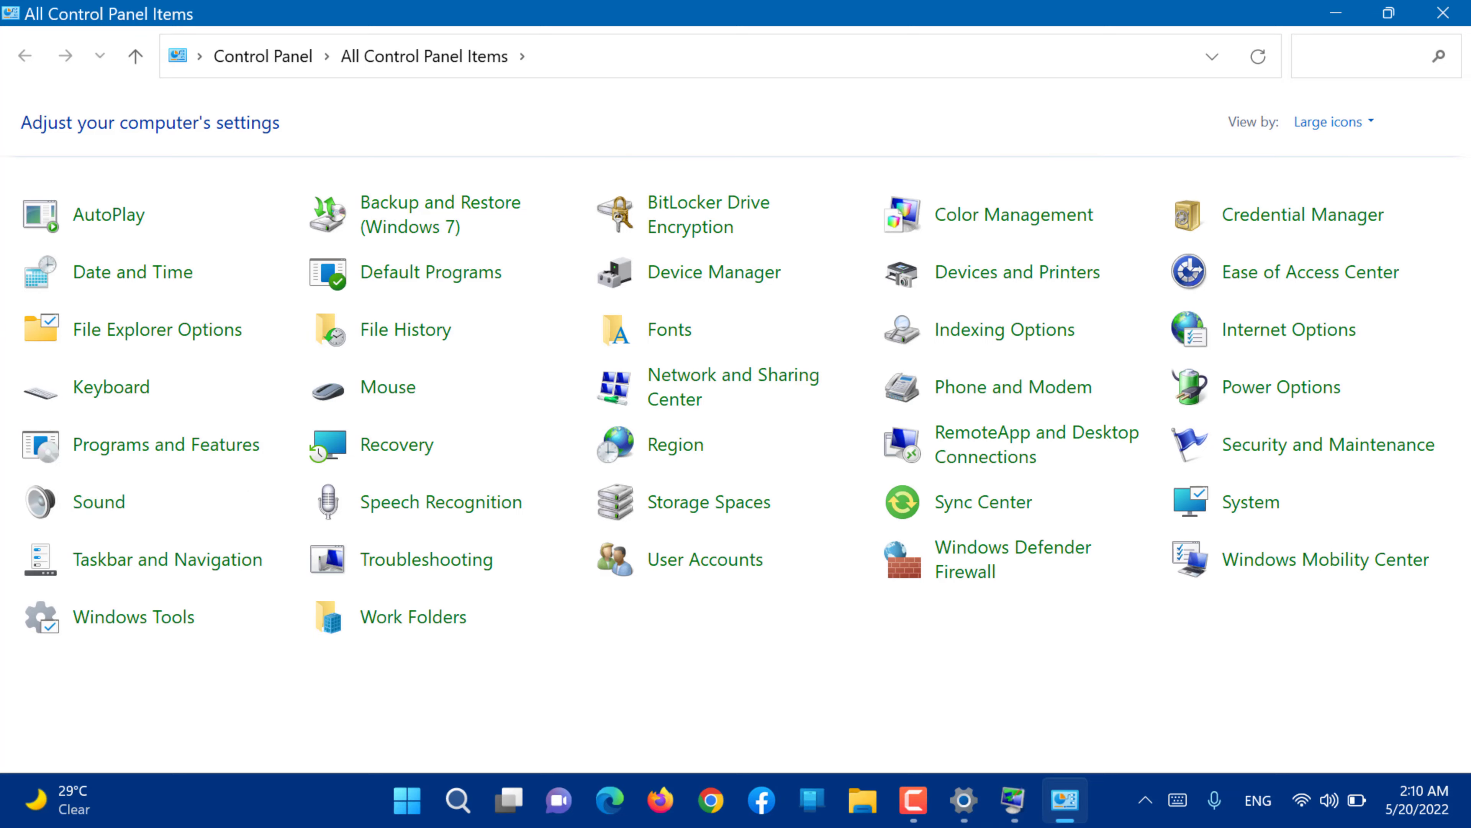
pyautogui.click(1443, 13)
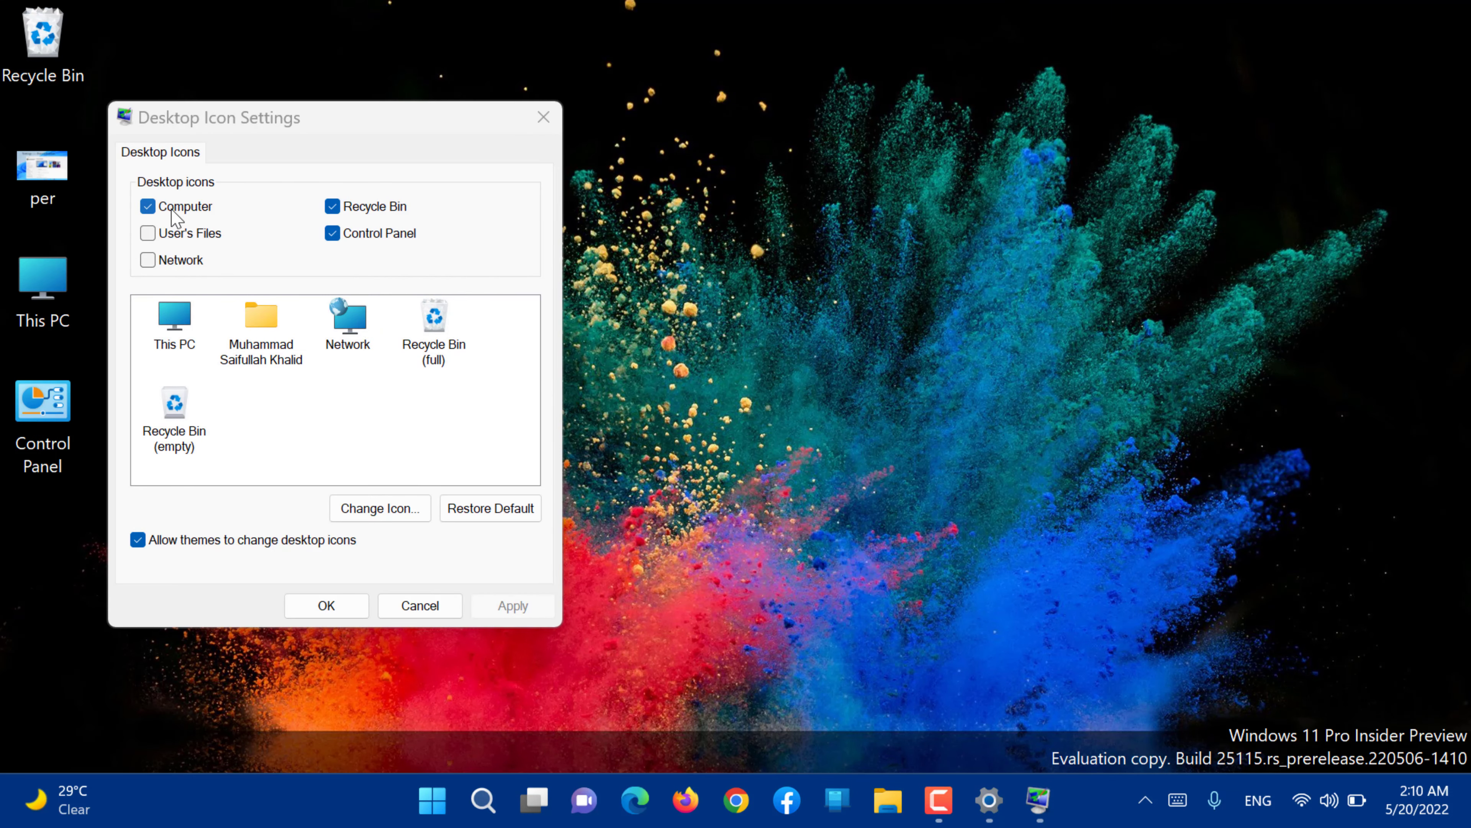
pyautogui.click(349, 253)
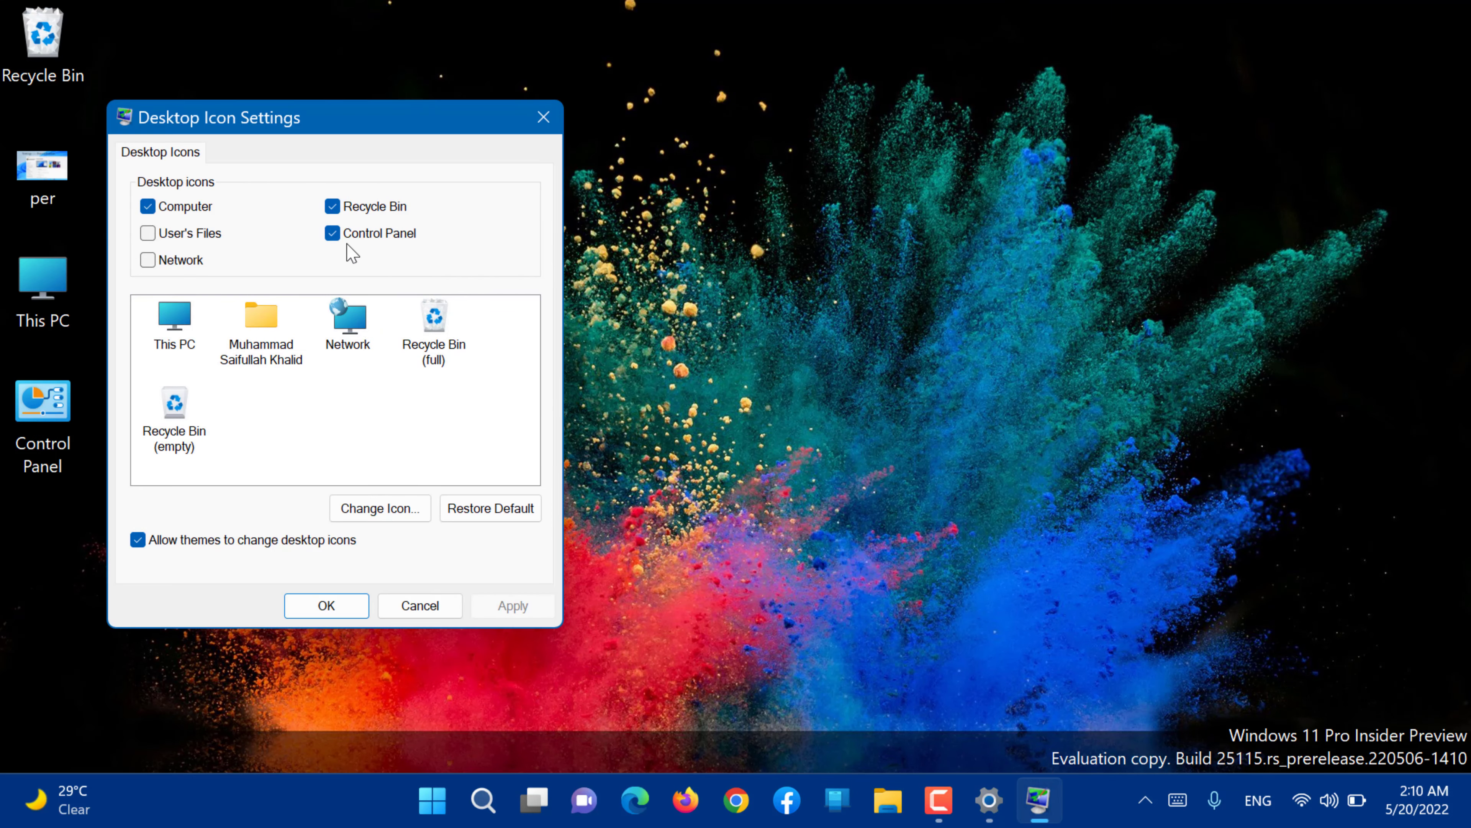
pyautogui.click(351, 239)
pyautogui.click(523, 611)
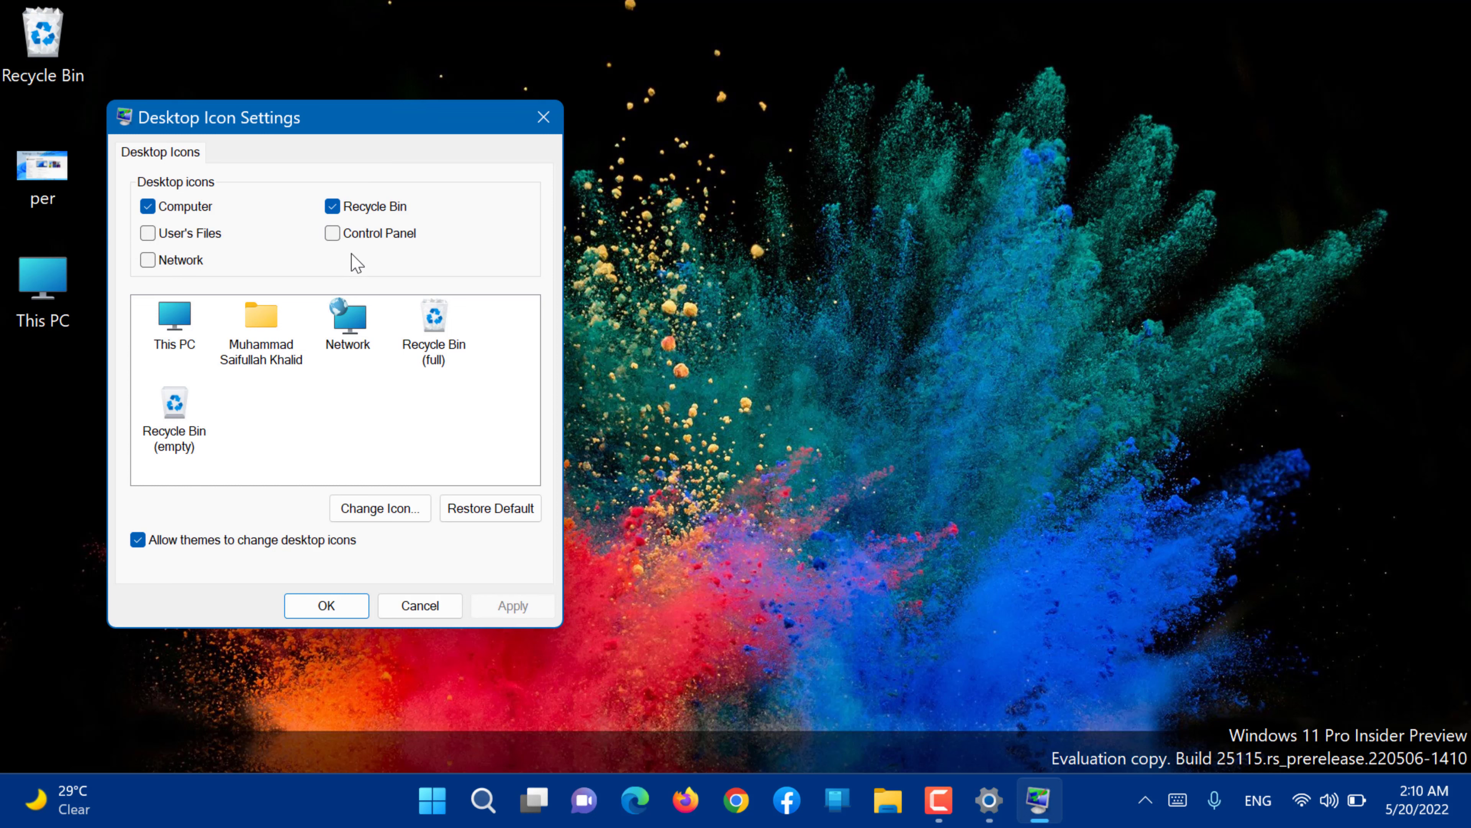
# Examine the replacement icons offered for This PC and the icon file browser, then close the desktop icon settings without changing the icon
pyautogui.click(188, 340)
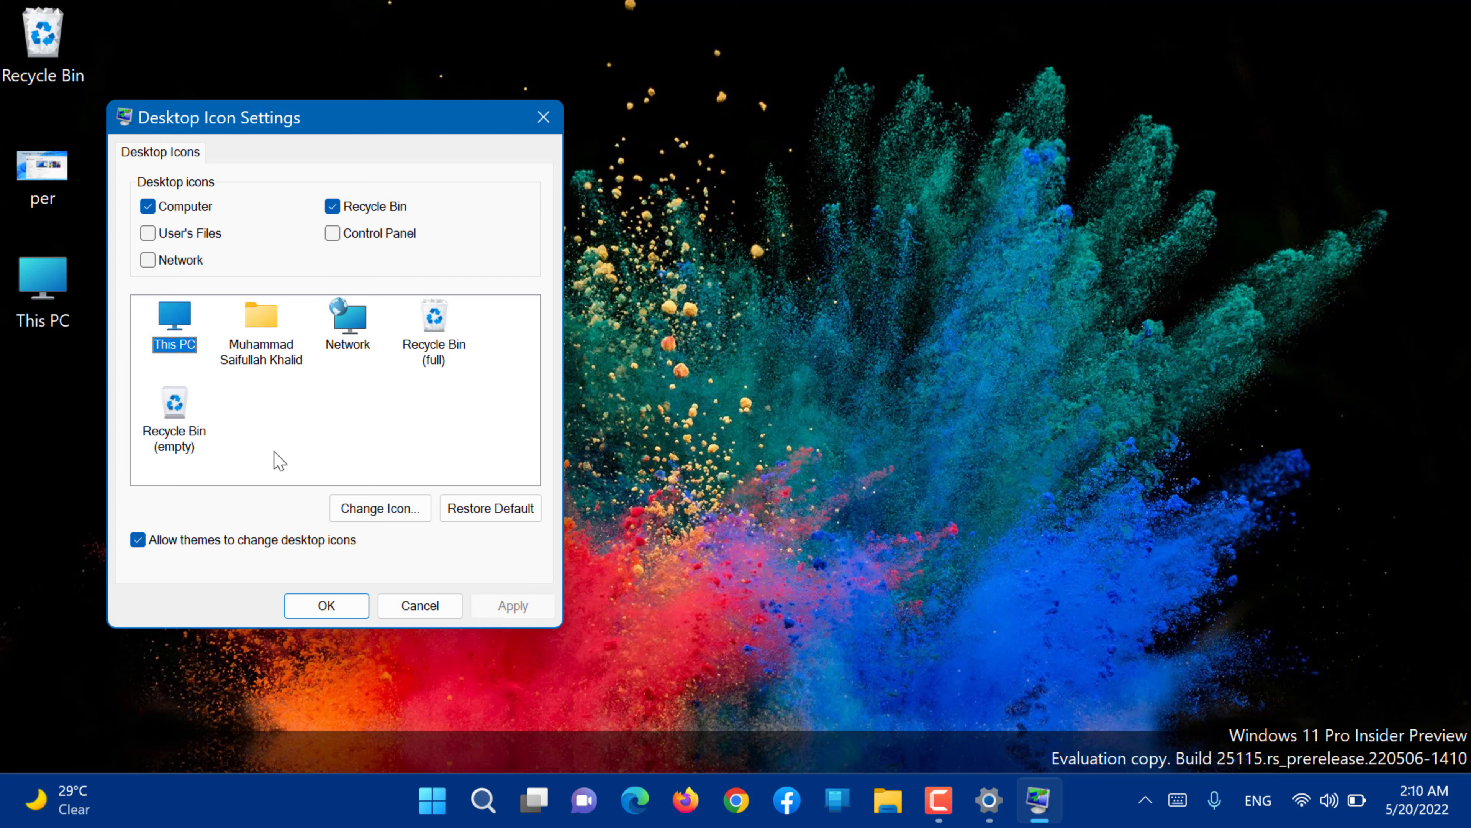
pyautogui.click(364, 509)
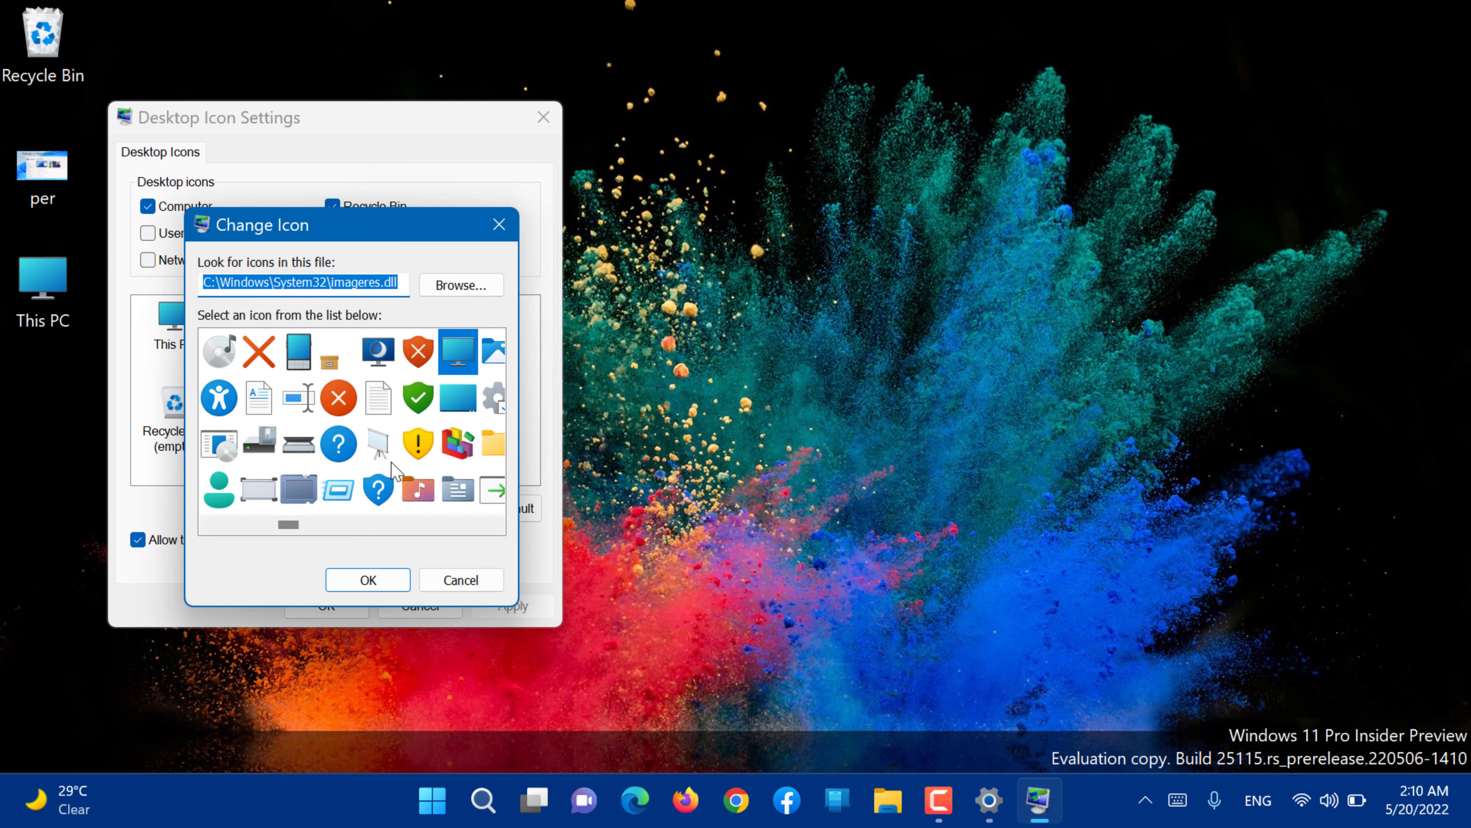
pyautogui.scroll(5, 394, 471)
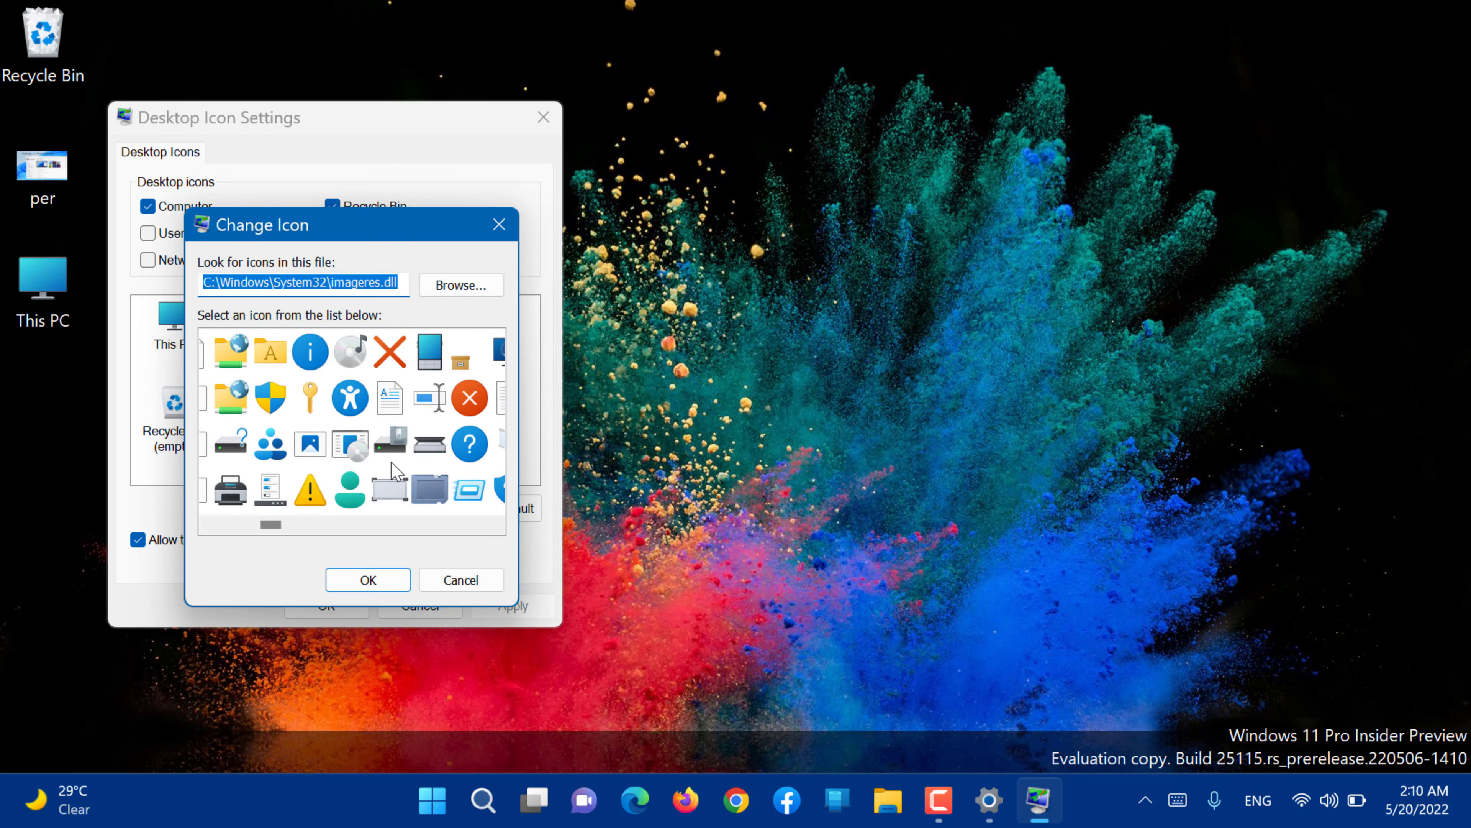
pyautogui.scroll(3, 394, 470)
pyautogui.scroll(-5, 456, 414)
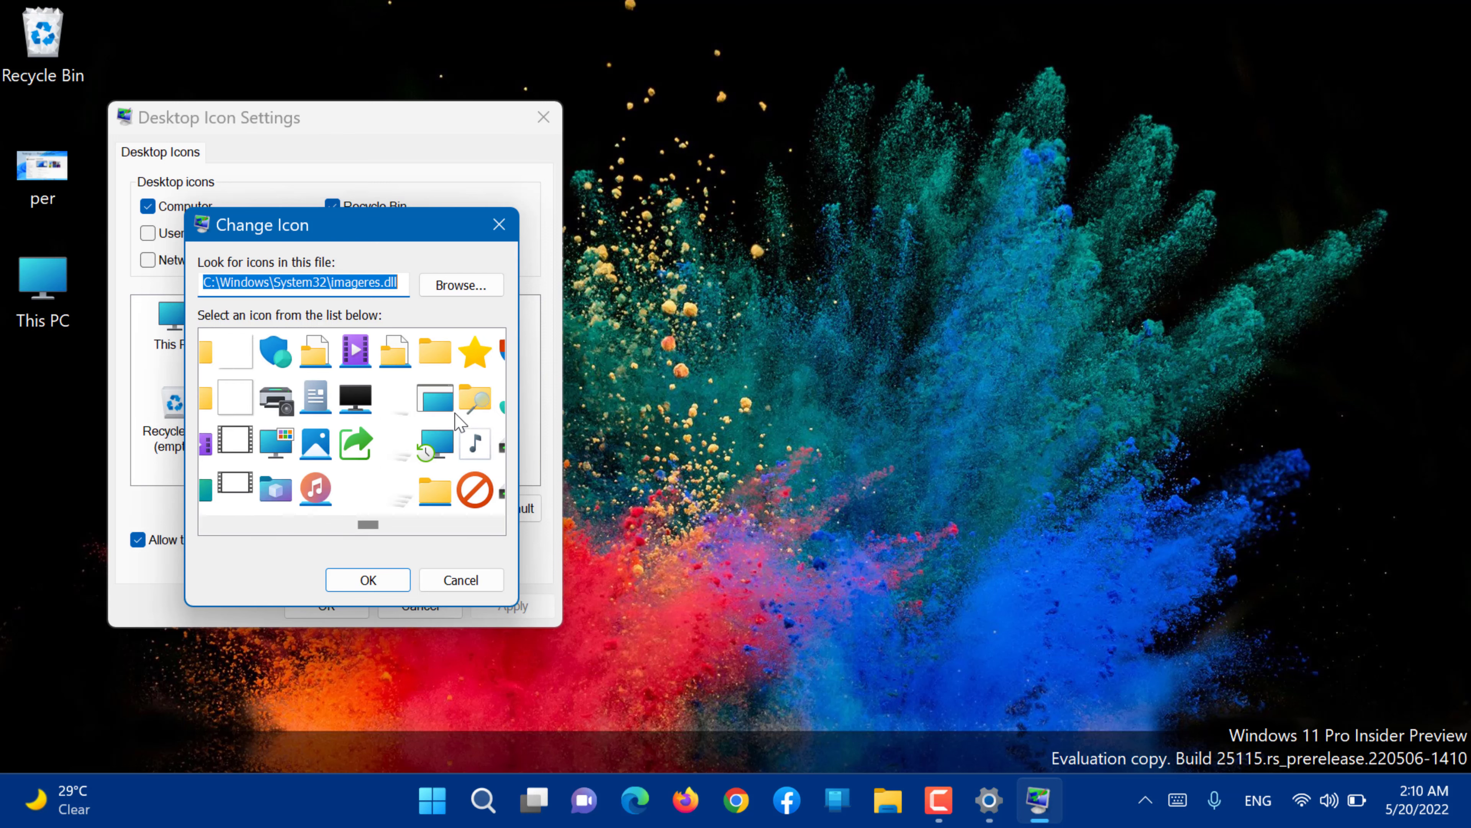
pyautogui.click(463, 290)
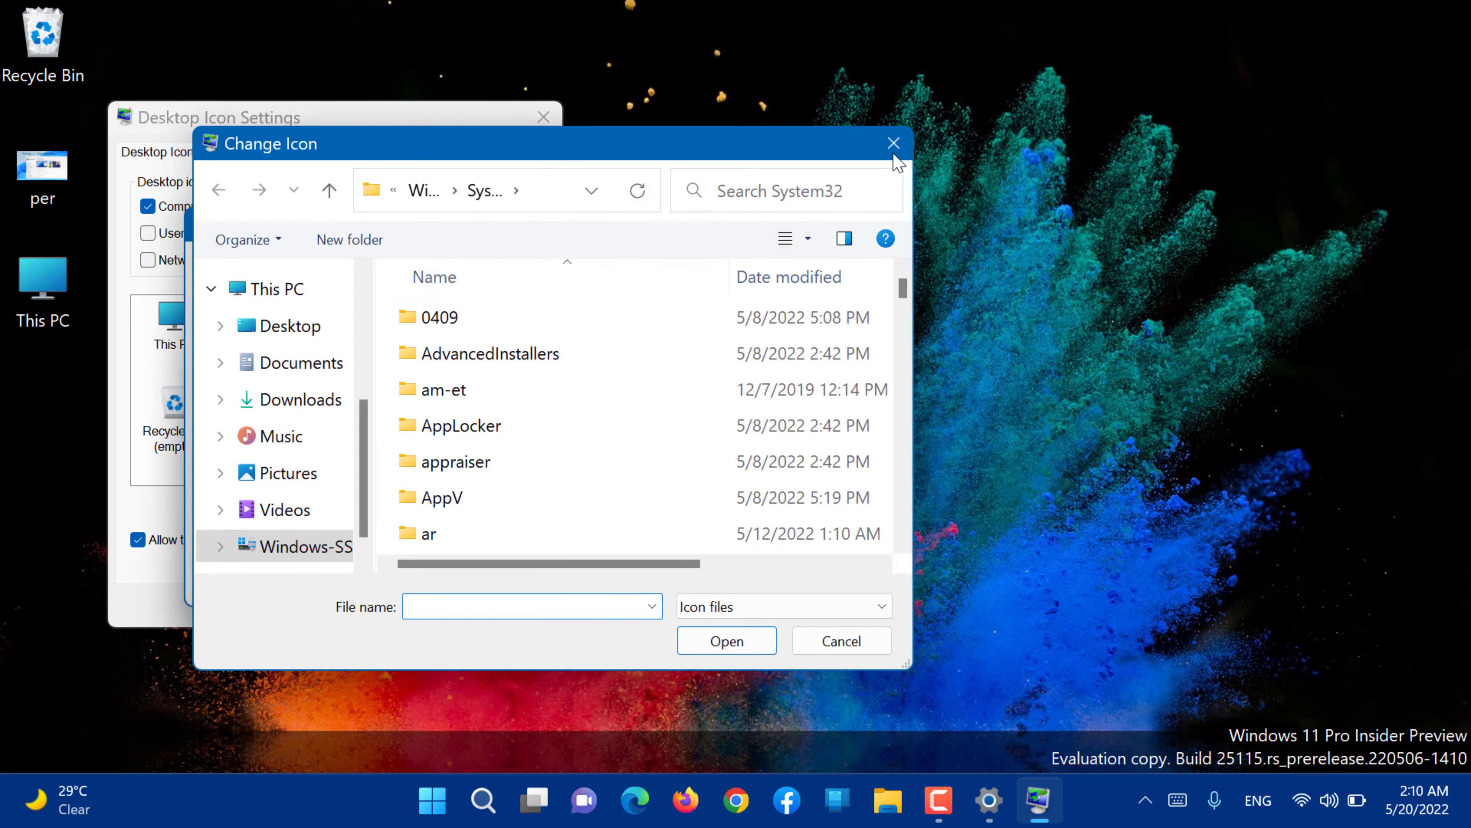
pyautogui.click(893, 143)
pyautogui.scroll(-4, 395, 384)
pyautogui.scroll(-5, 395, 384)
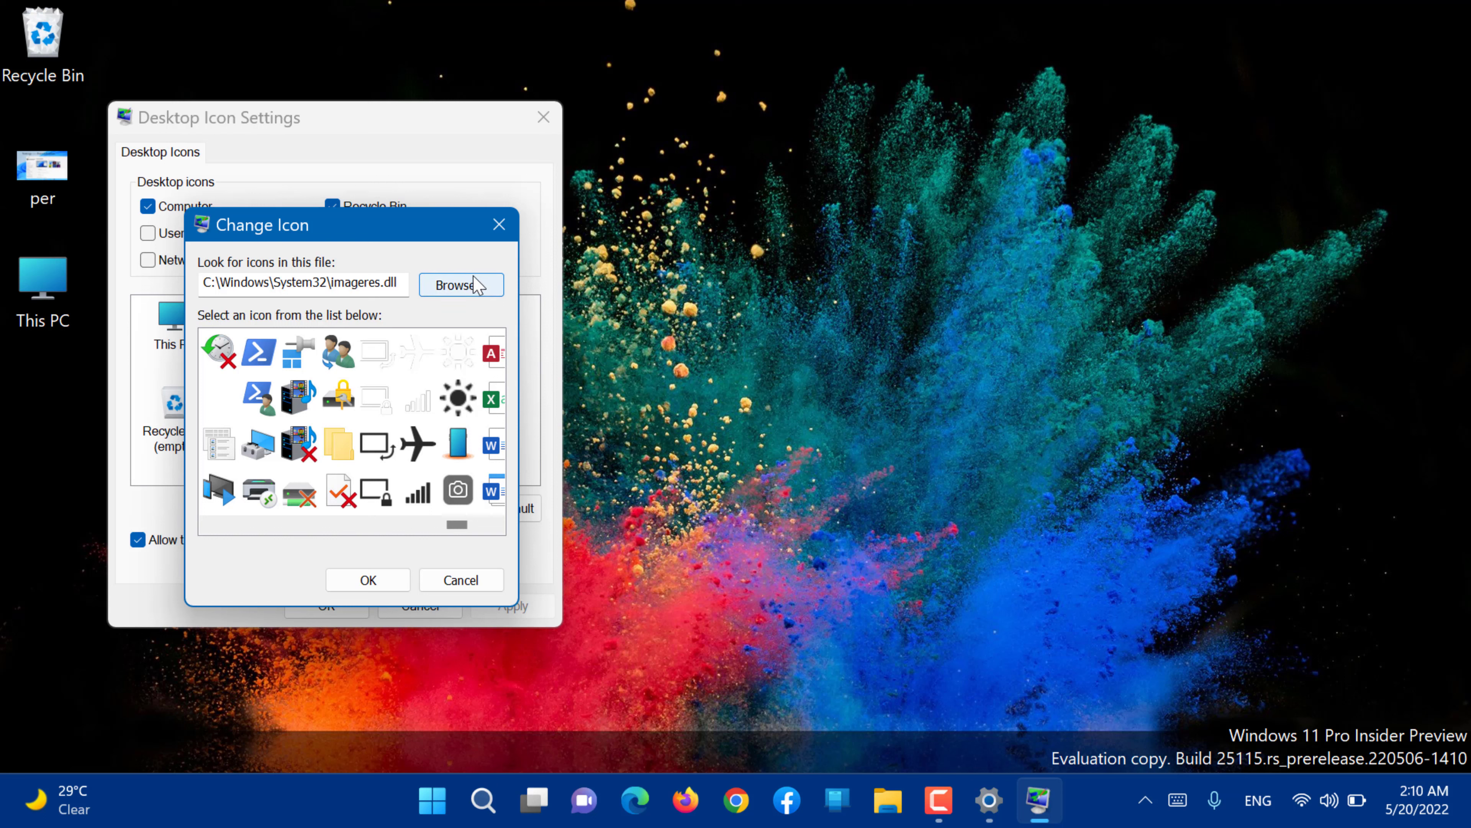
pyautogui.click(499, 224)
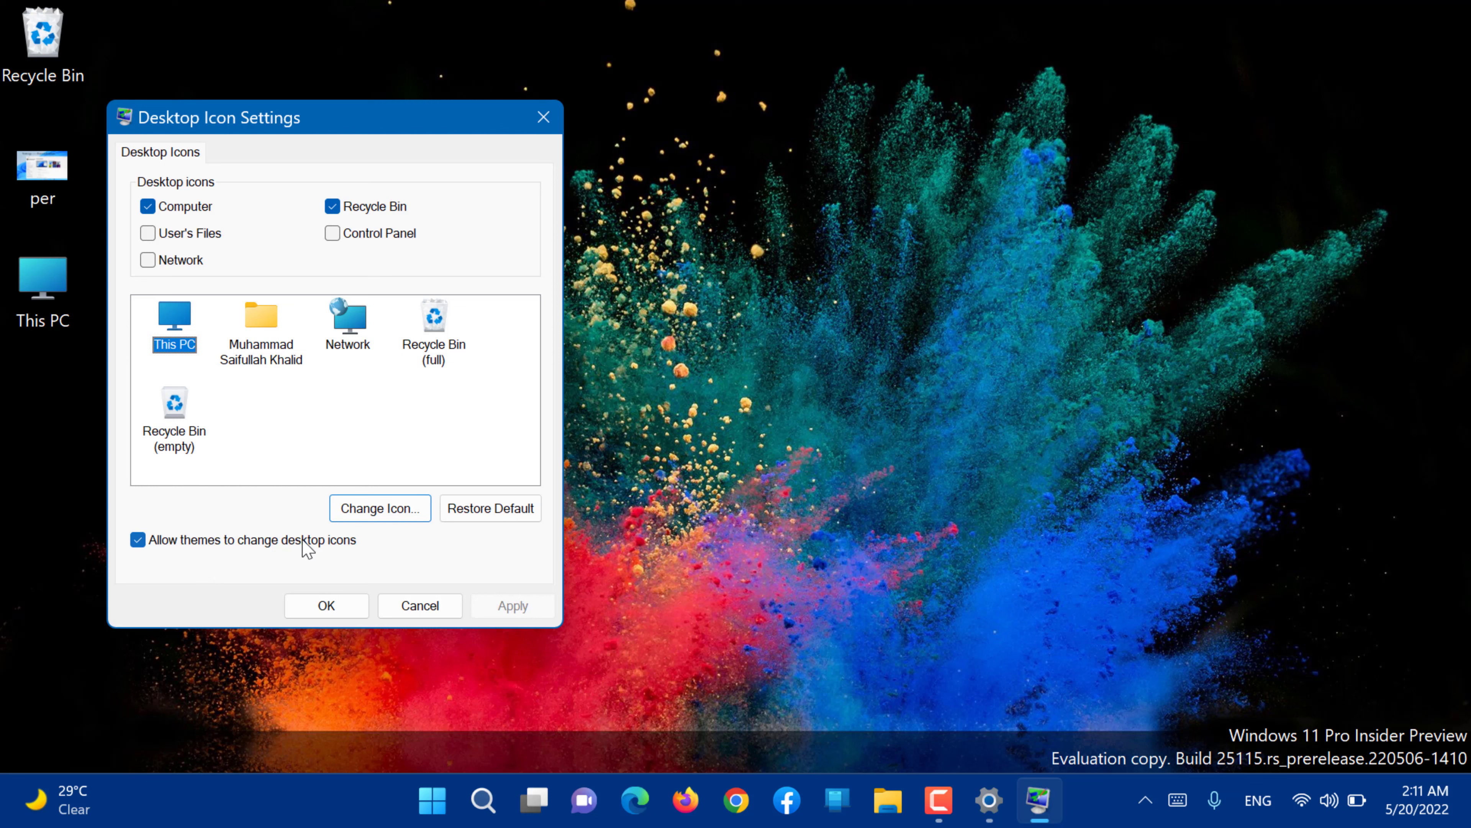
pyautogui.click(400, 604)
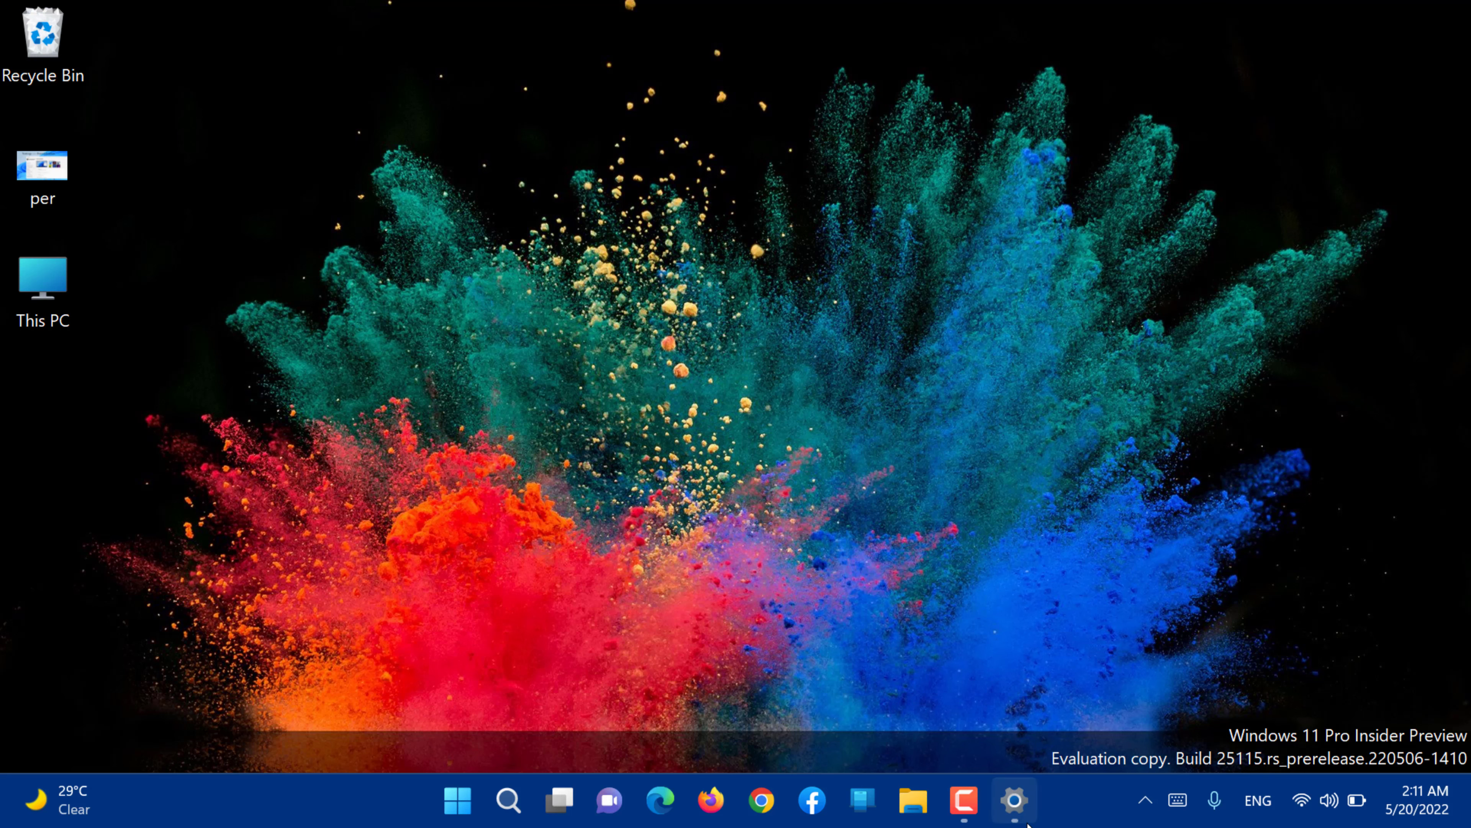
# Reopen Settings maximized and review the slideshow options on the Background page of the current theme
pyautogui.click(466, 799)
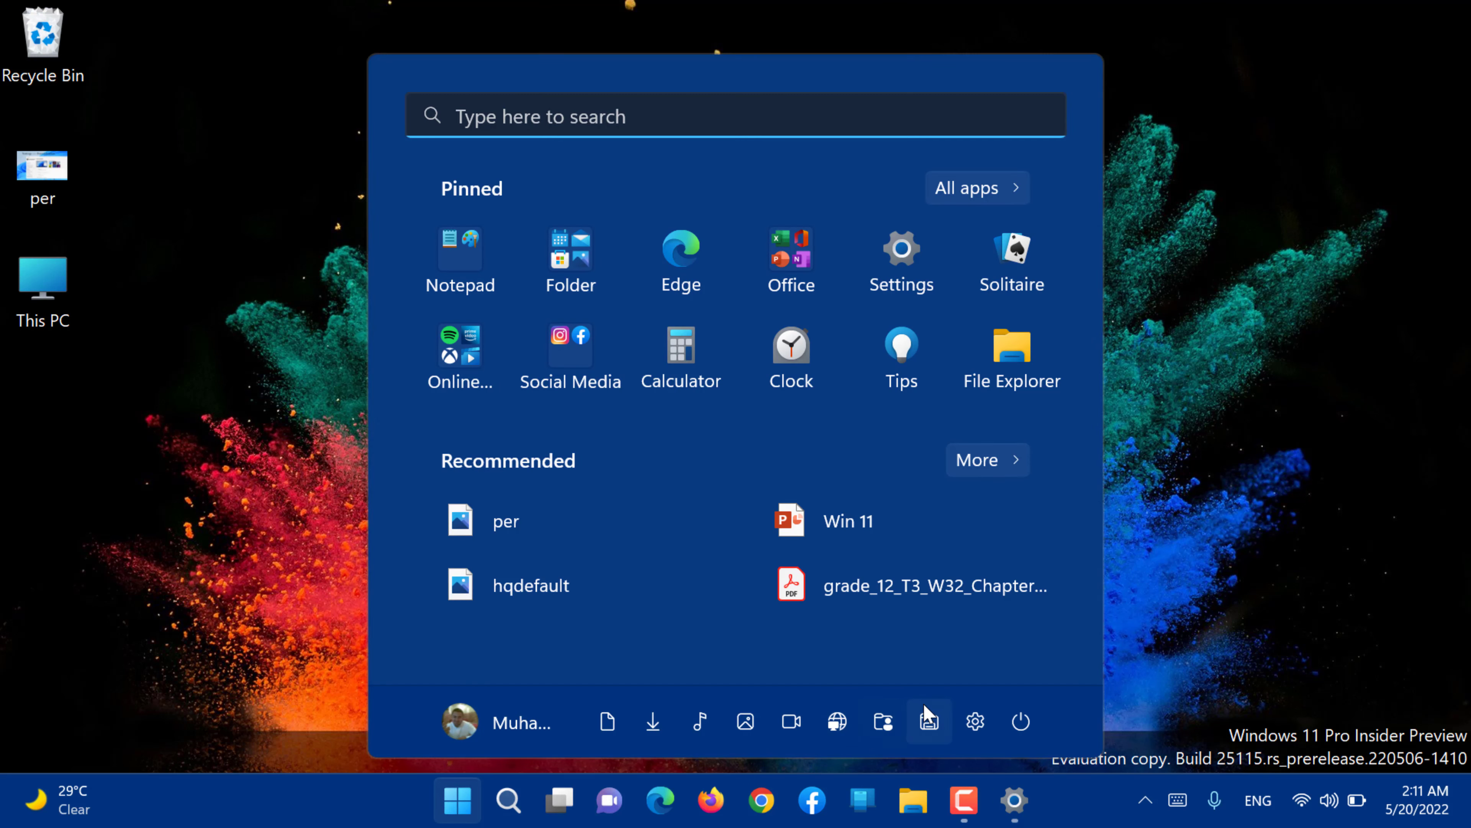
pyautogui.click(975, 721)
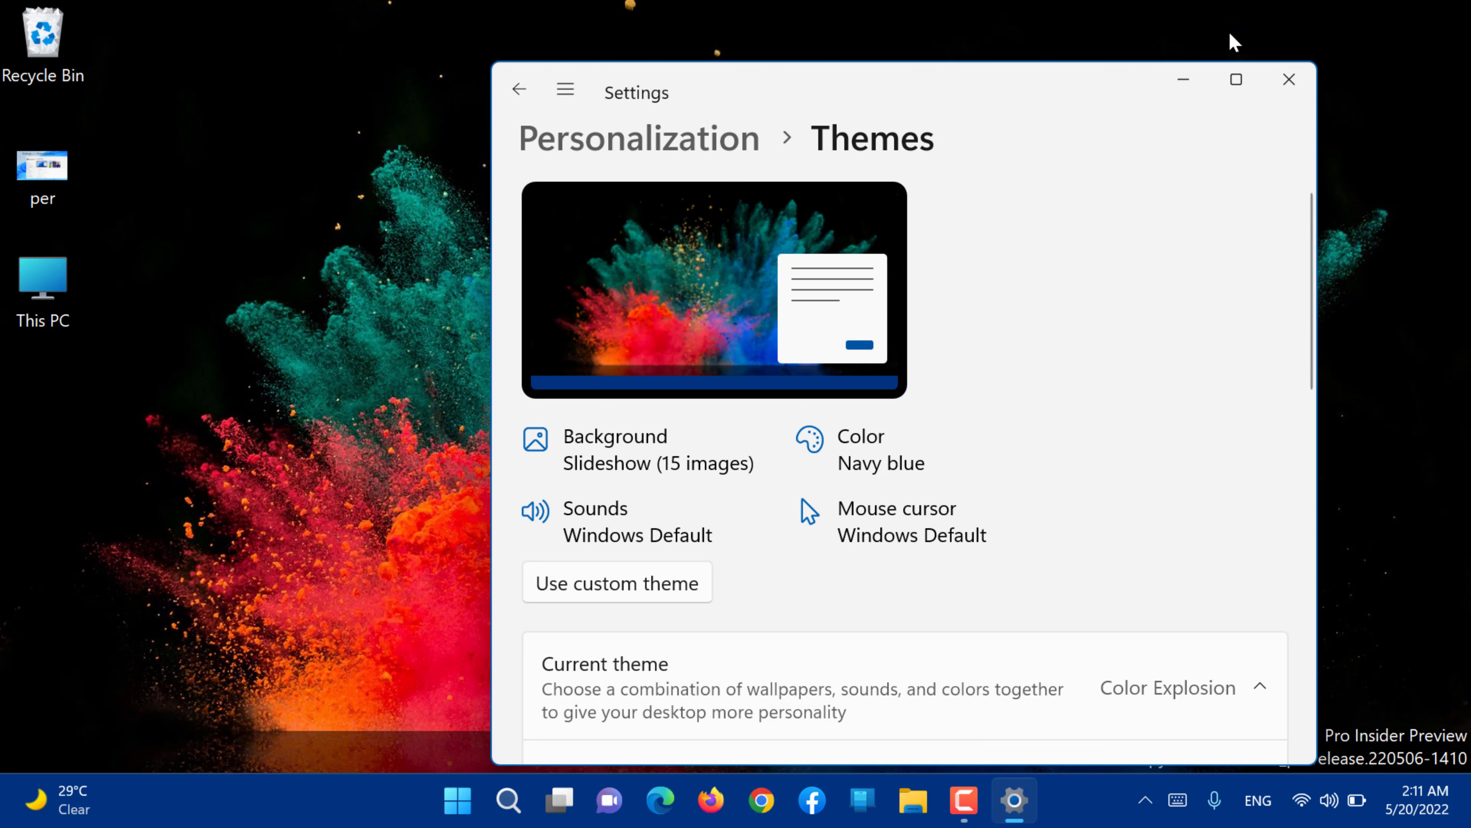
pyautogui.click(1236, 79)
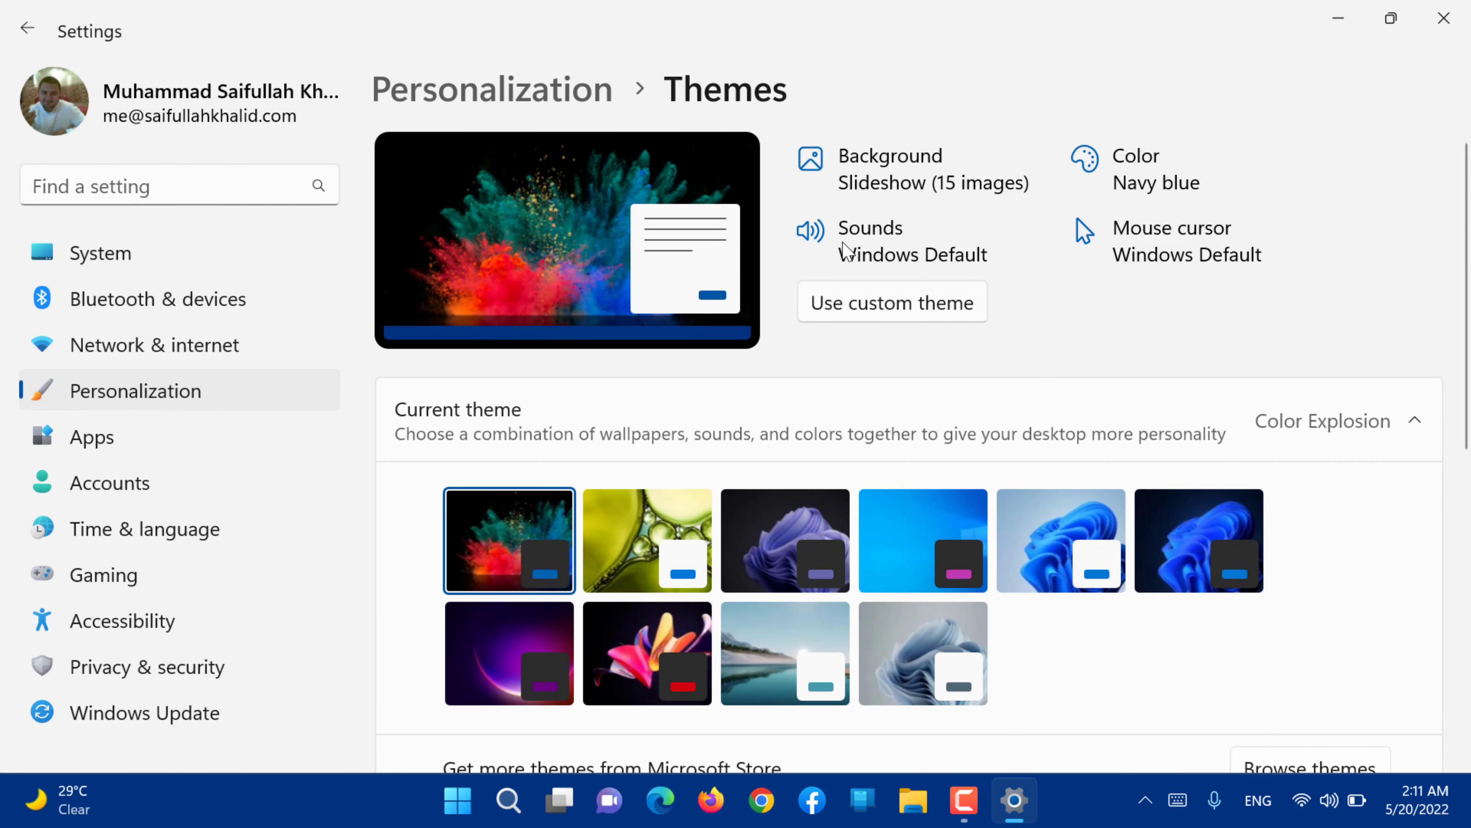
pyautogui.click(878, 171)
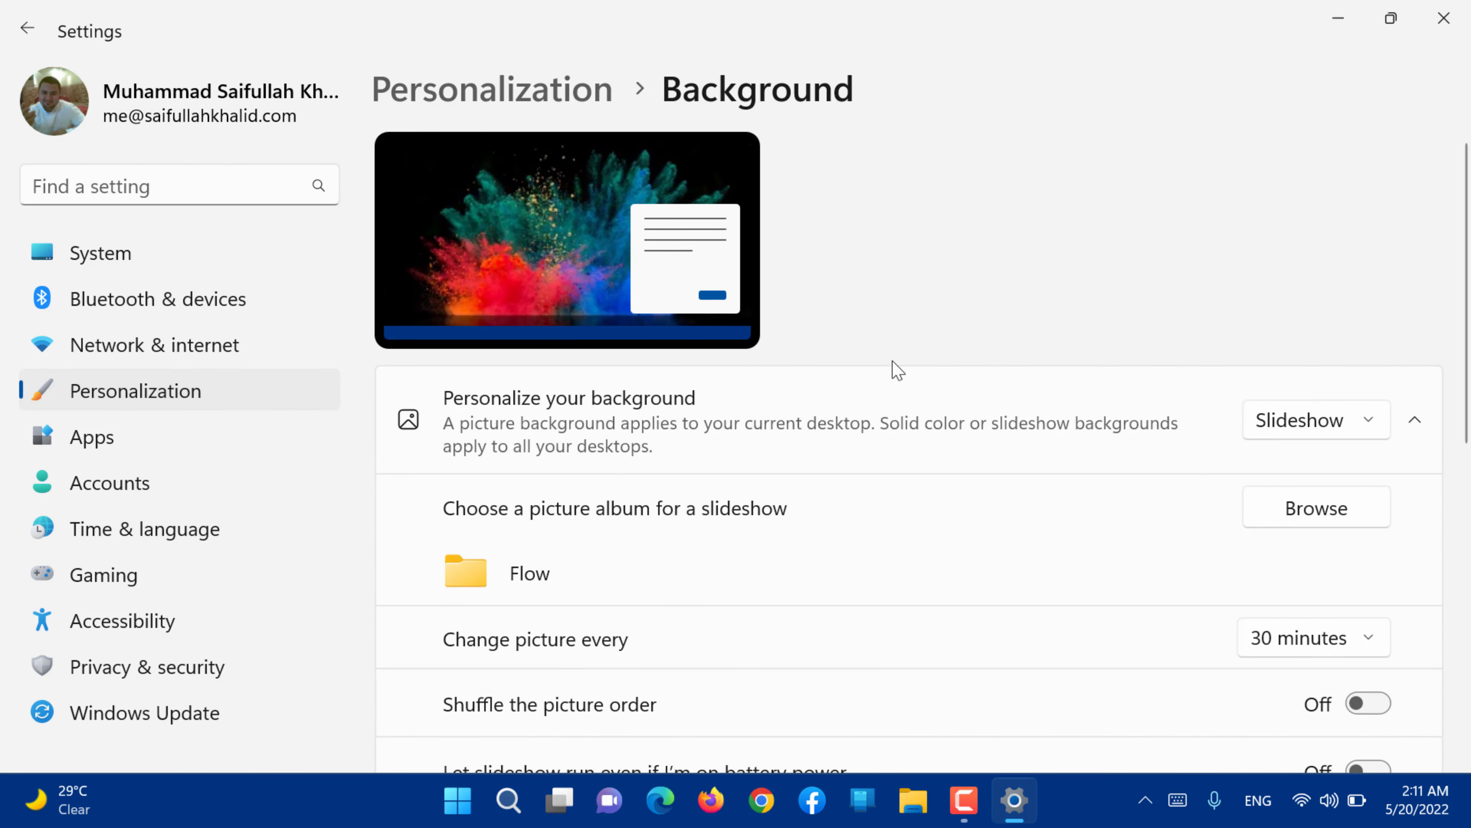
pyautogui.scroll(-2, 898, 369)
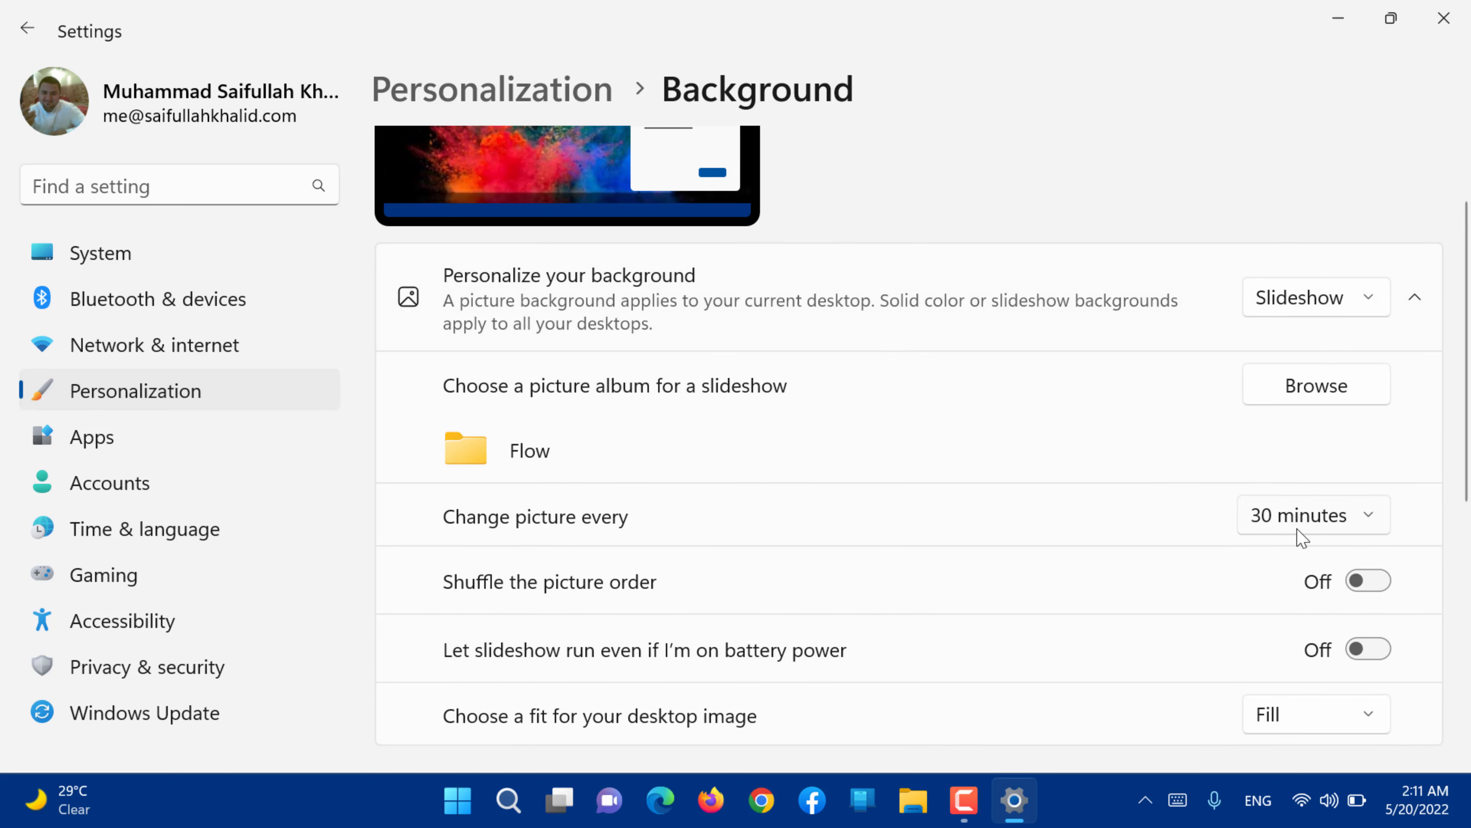
pyautogui.scroll(-5, 1030, 556)
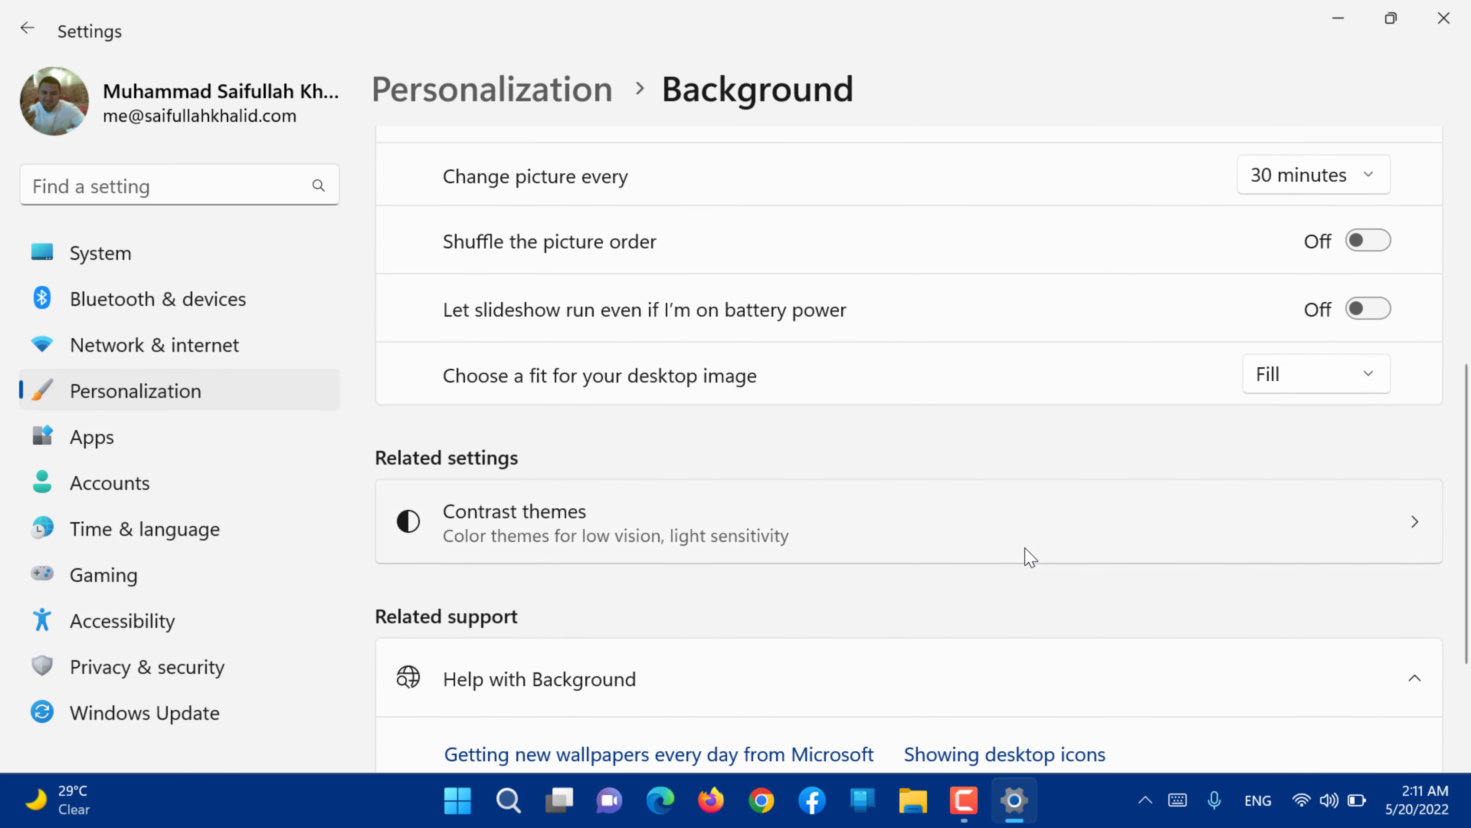
# Open the mouse cursor settings from the Themes page and review the pointer list and the available pointer schemes
pyautogui.click(174, 390)
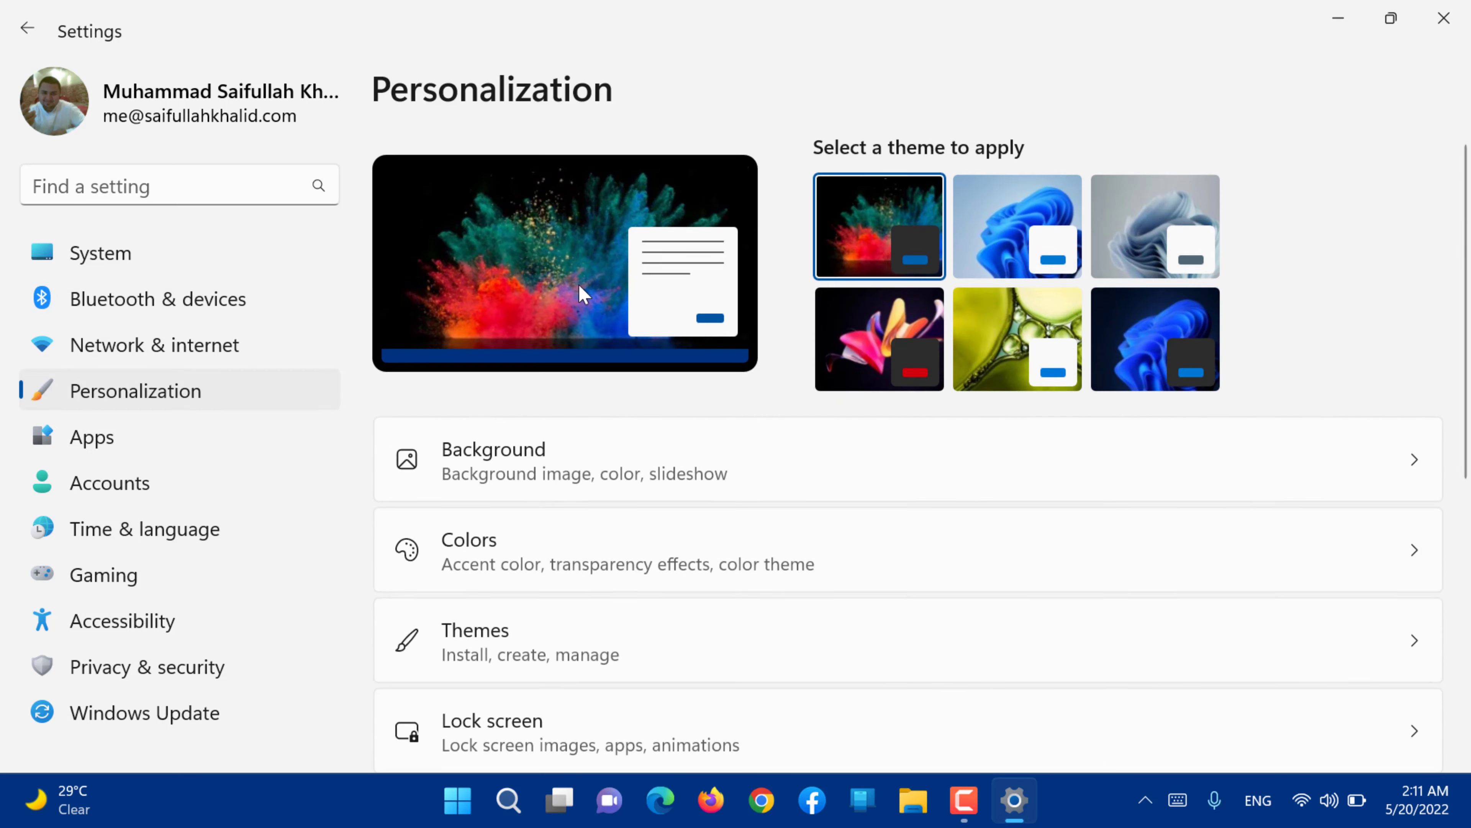
pyautogui.click(440, 644)
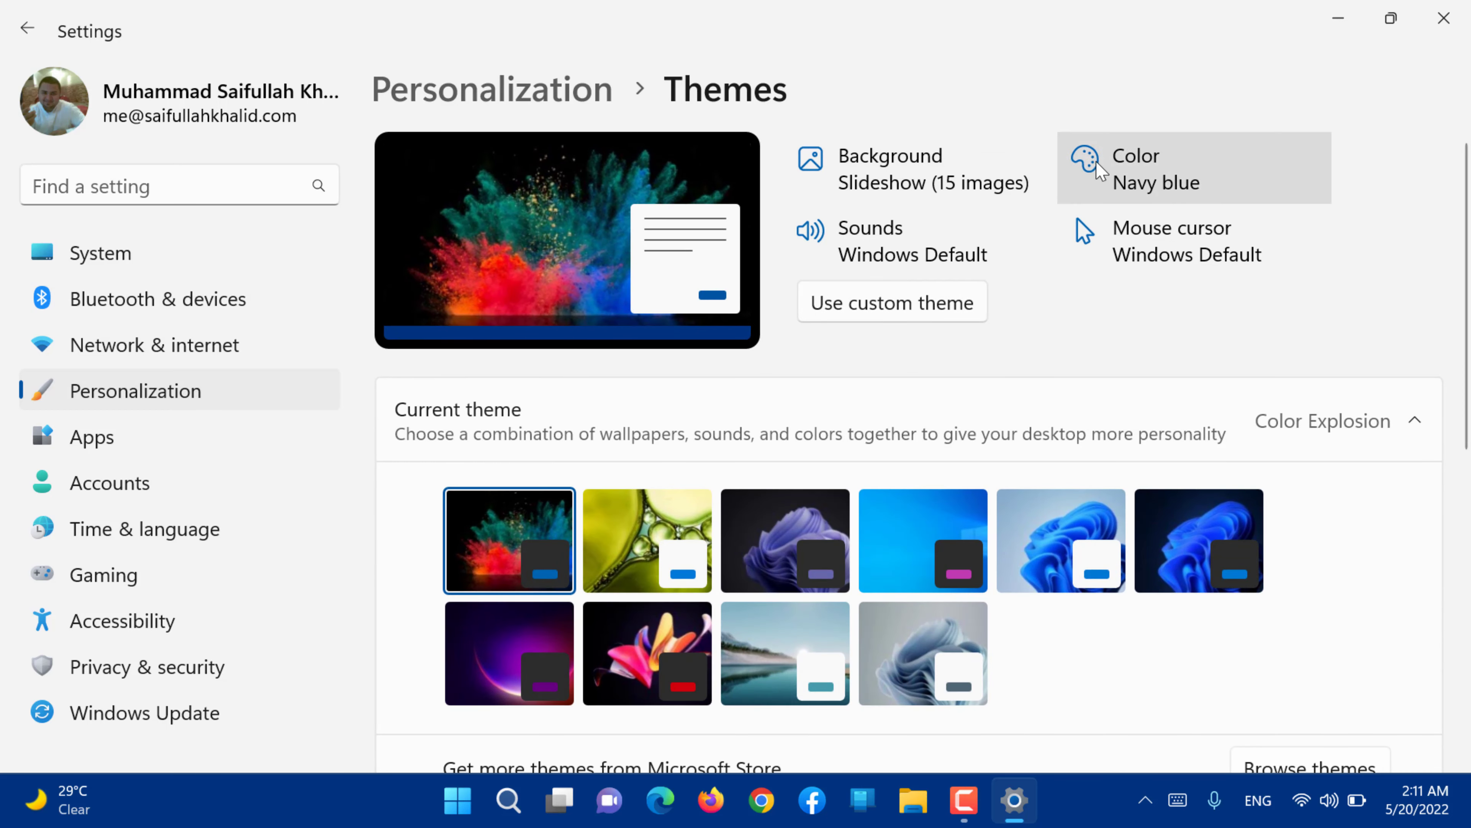
pyautogui.click(1124, 229)
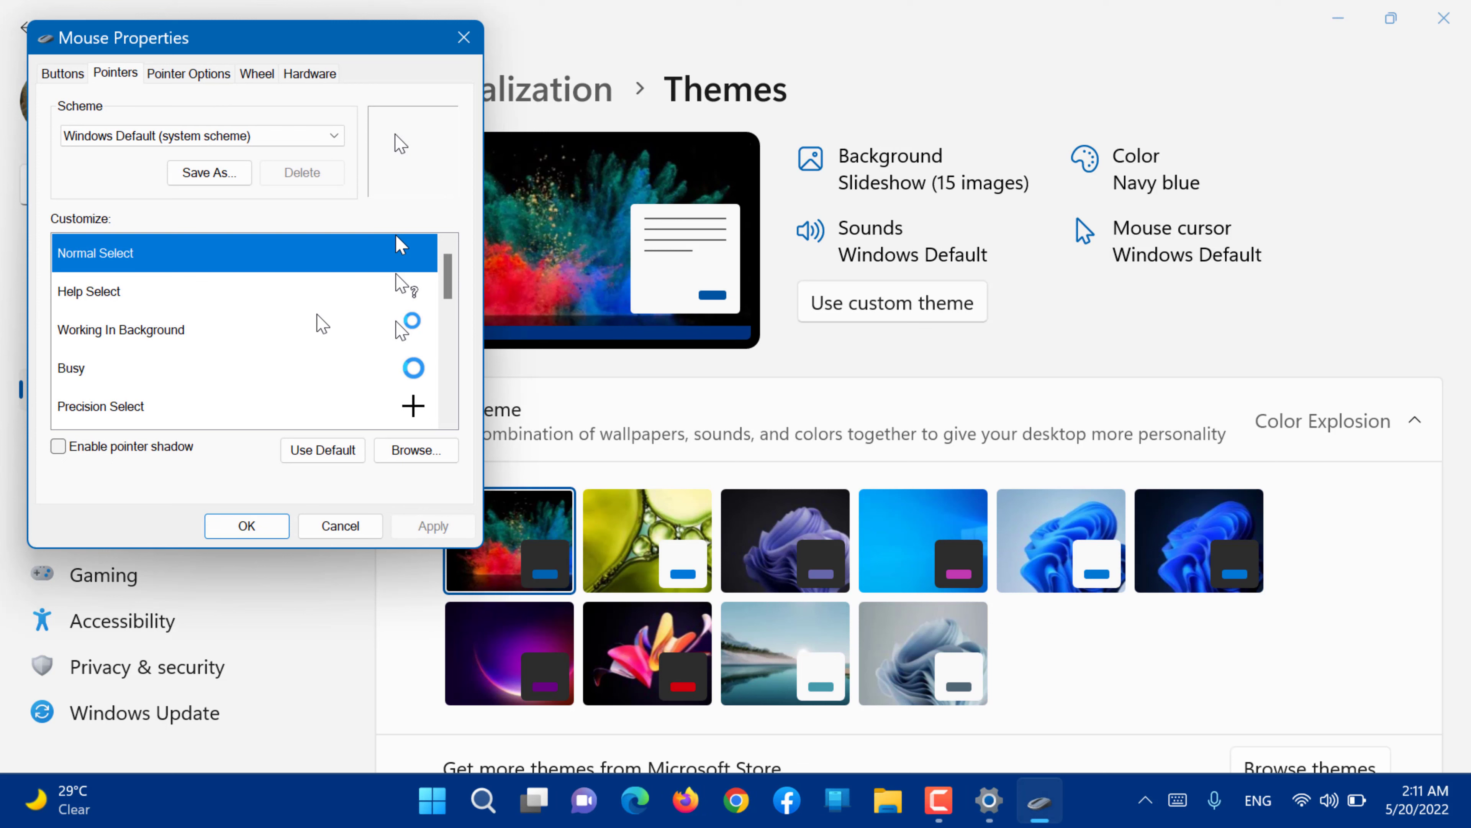
pyautogui.scroll(-2, 322, 323)
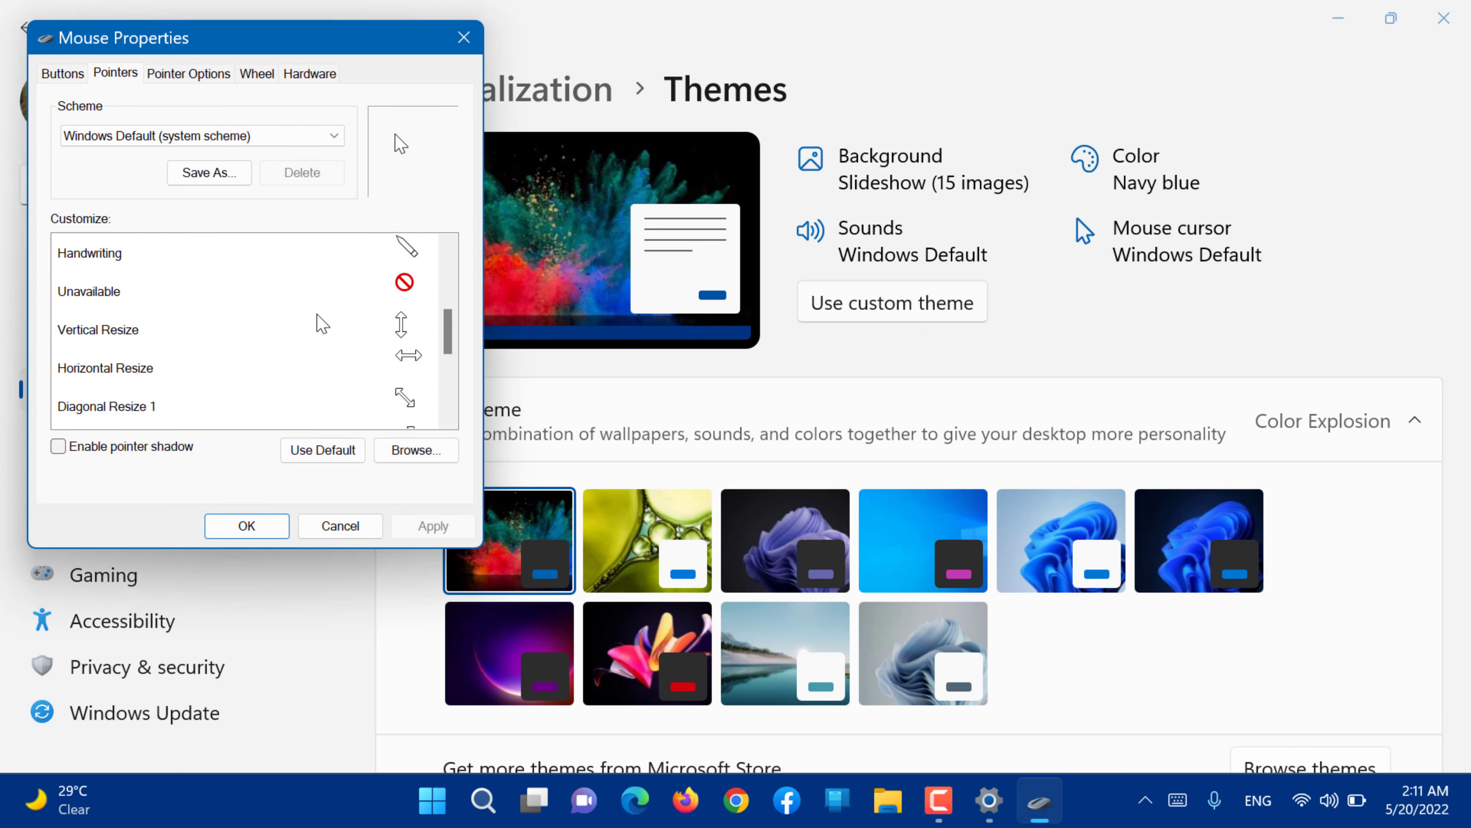
pyautogui.scroll(-2, 338, 368)
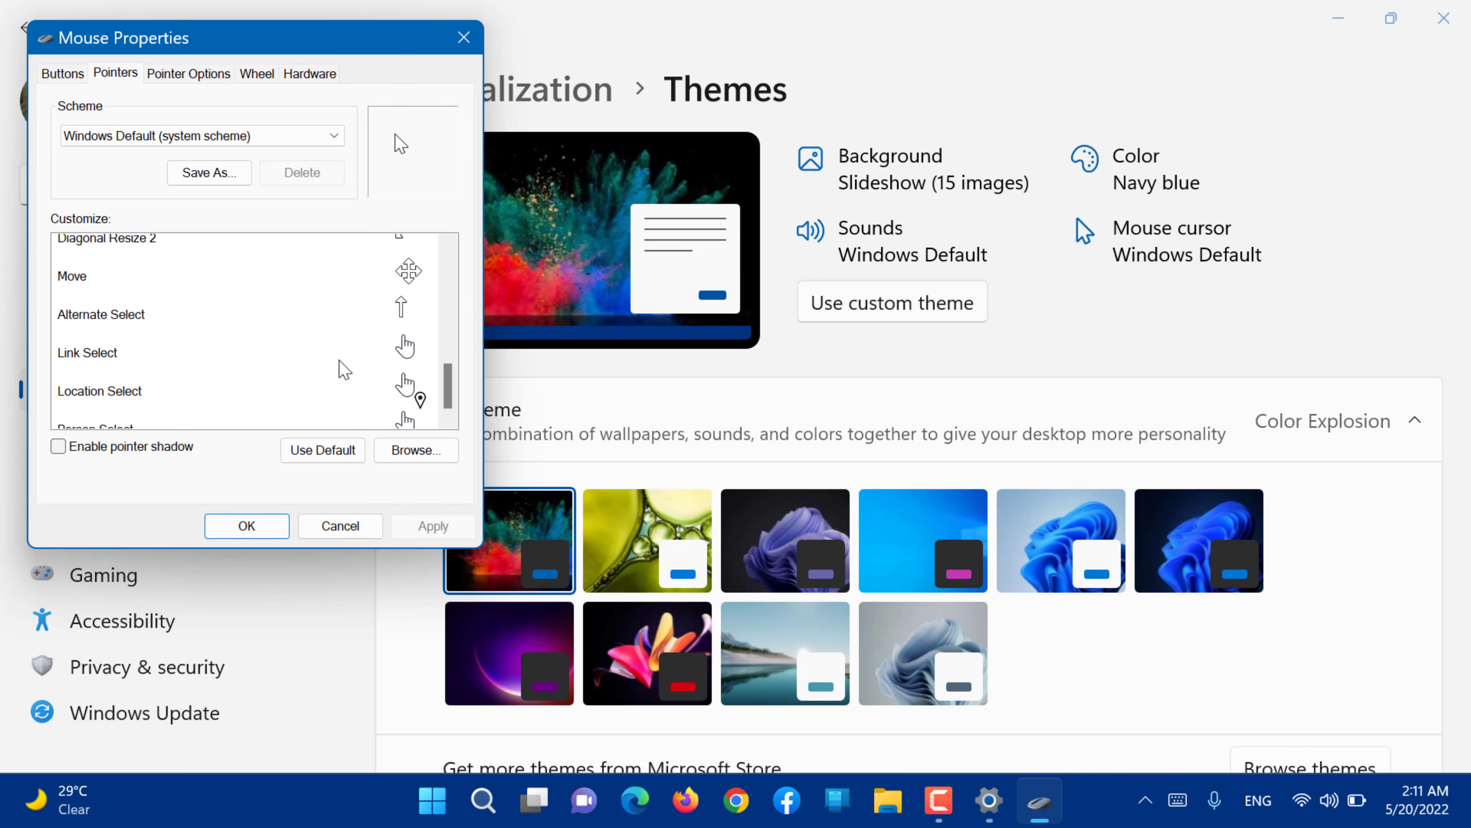
pyautogui.click(264, 126)
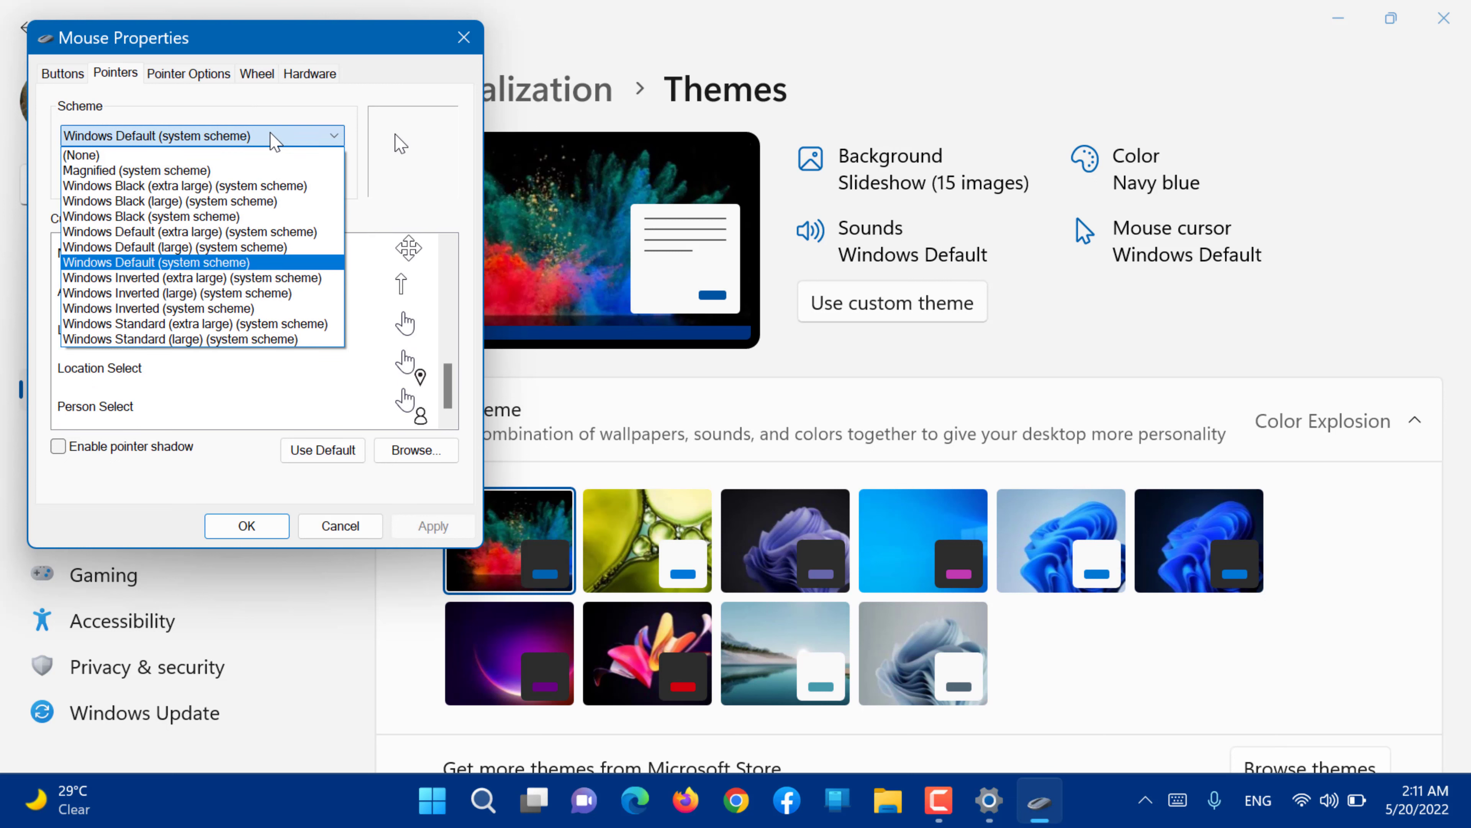
pyautogui.click(272, 139)
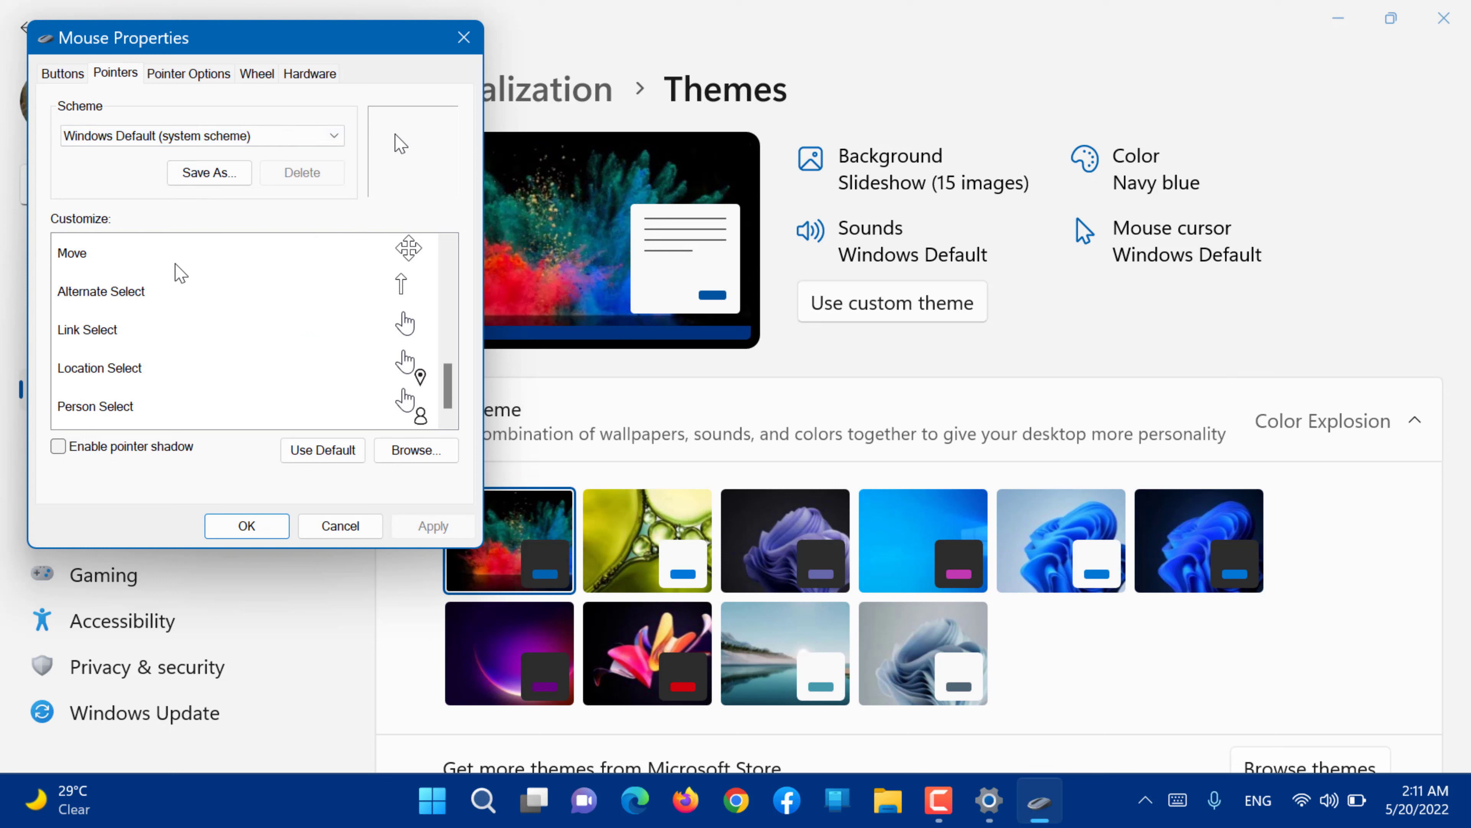
# Set the pointer speed to the fastest setting in the Mouse Properties pointer options and return to the Settings window
pyautogui.click(164, 80)
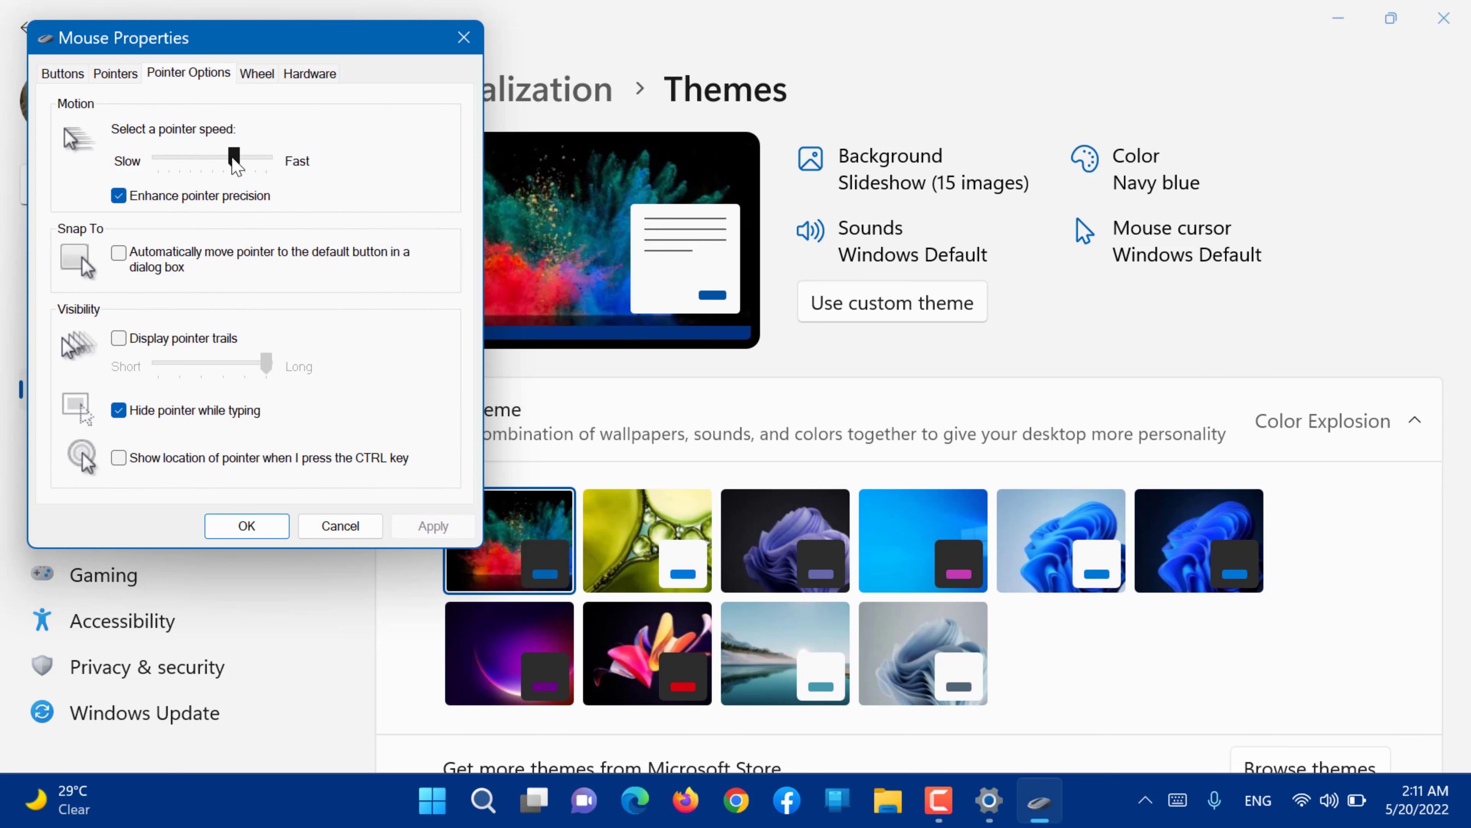
pyautogui.moveTo(236, 165); pyautogui.dragTo(268, 164)
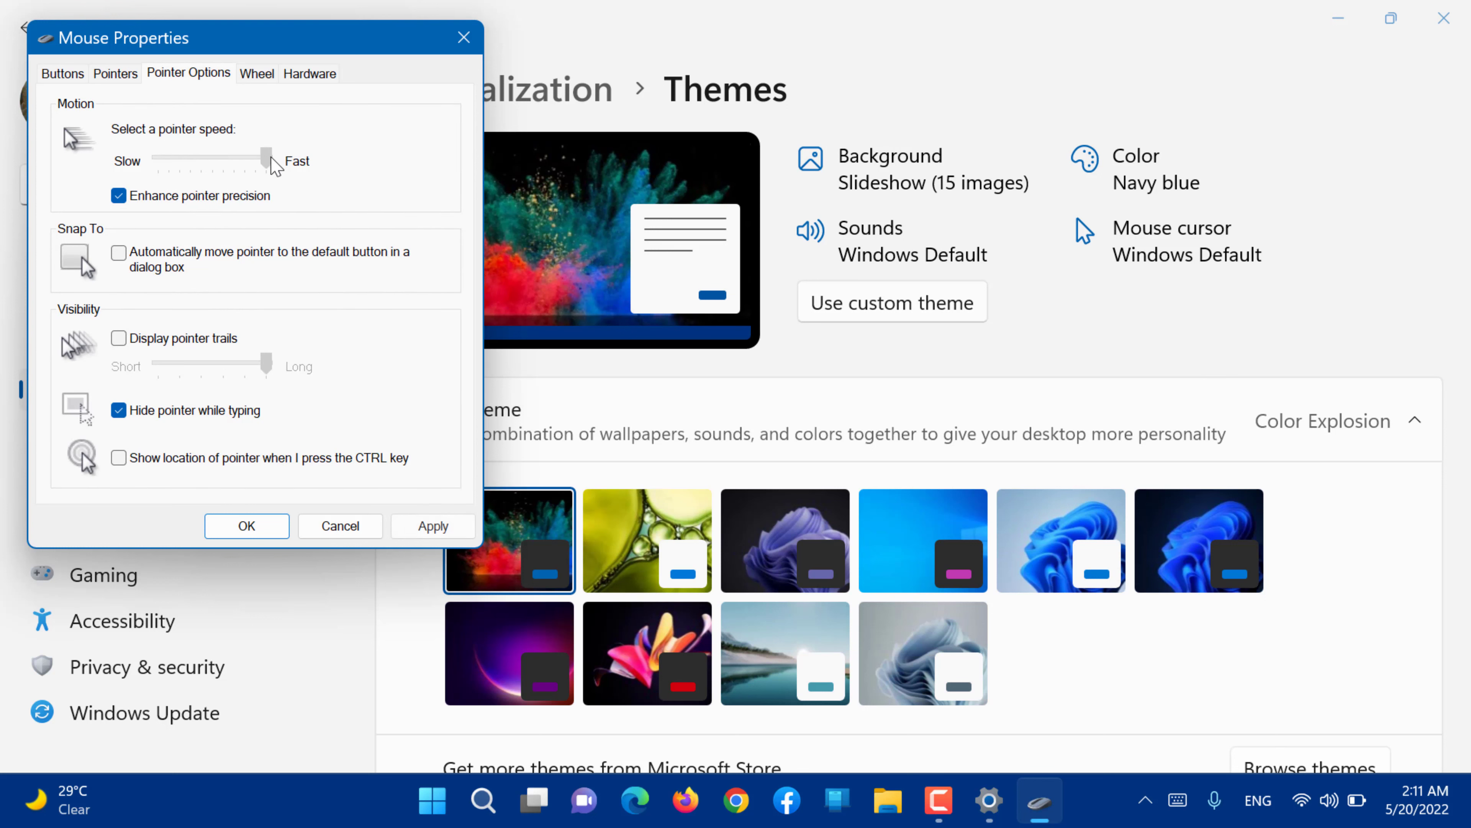
pyautogui.click(583, 380)
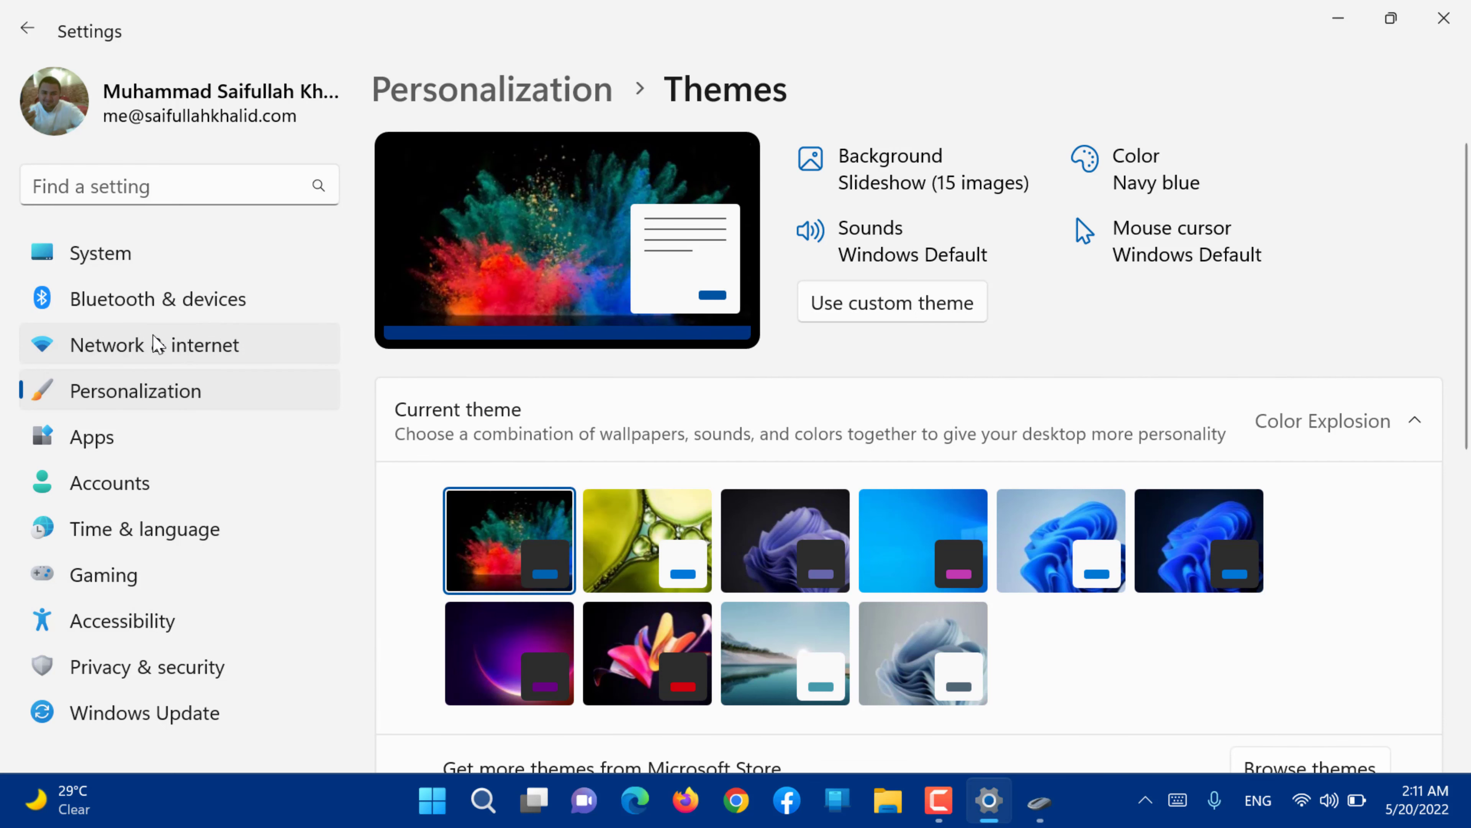
# Review the pointer speed and scrolling options on the Mouse page under Bluetooth & devices
pyautogui.click(157, 344)
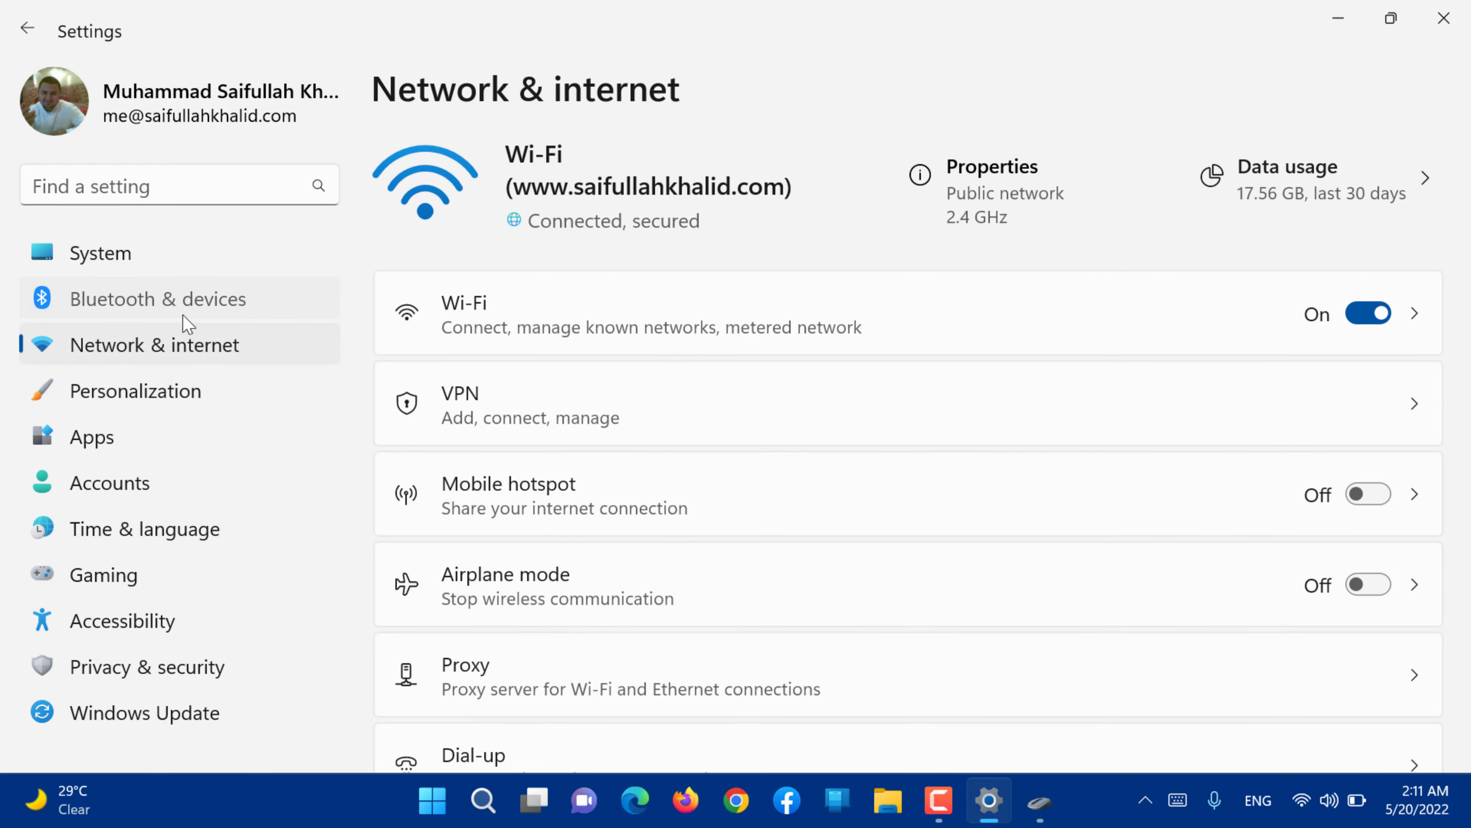
pyautogui.click(185, 318)
pyautogui.scroll(-5, 483, 411)
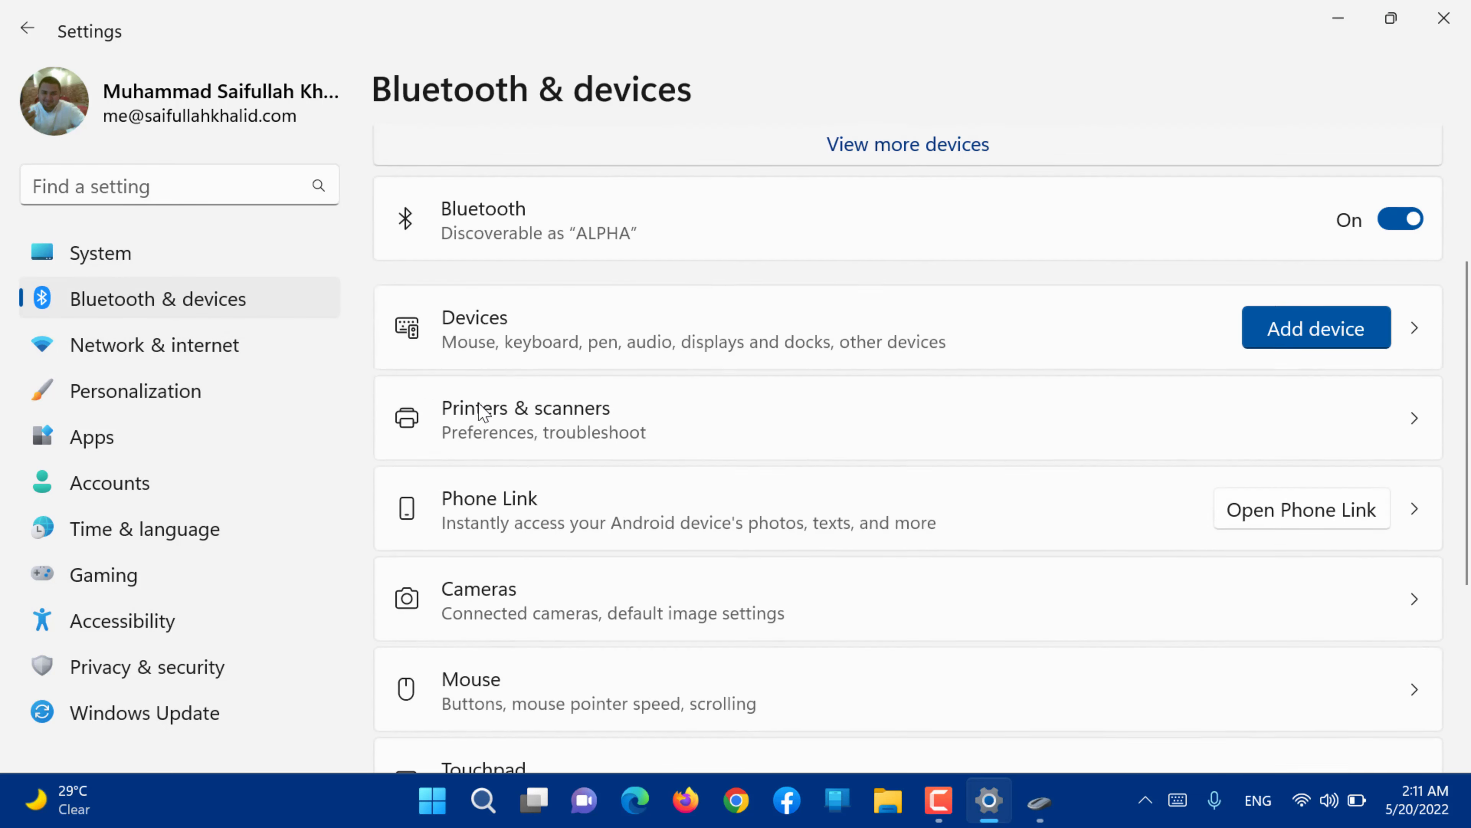
pyautogui.click(549, 617)
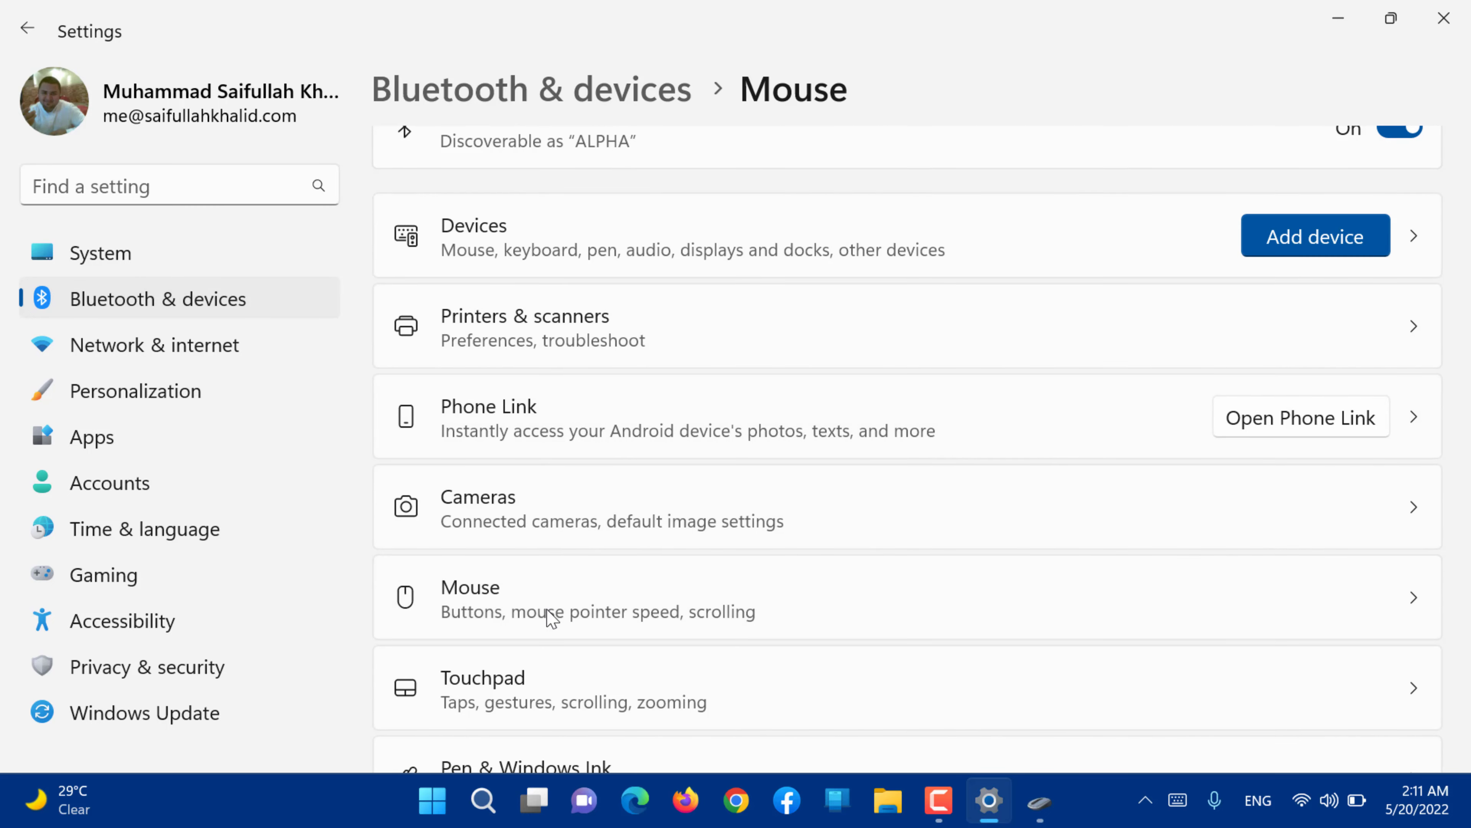
pyautogui.scroll(-2, 502, 614)
pyautogui.scroll(2, 548, 615)
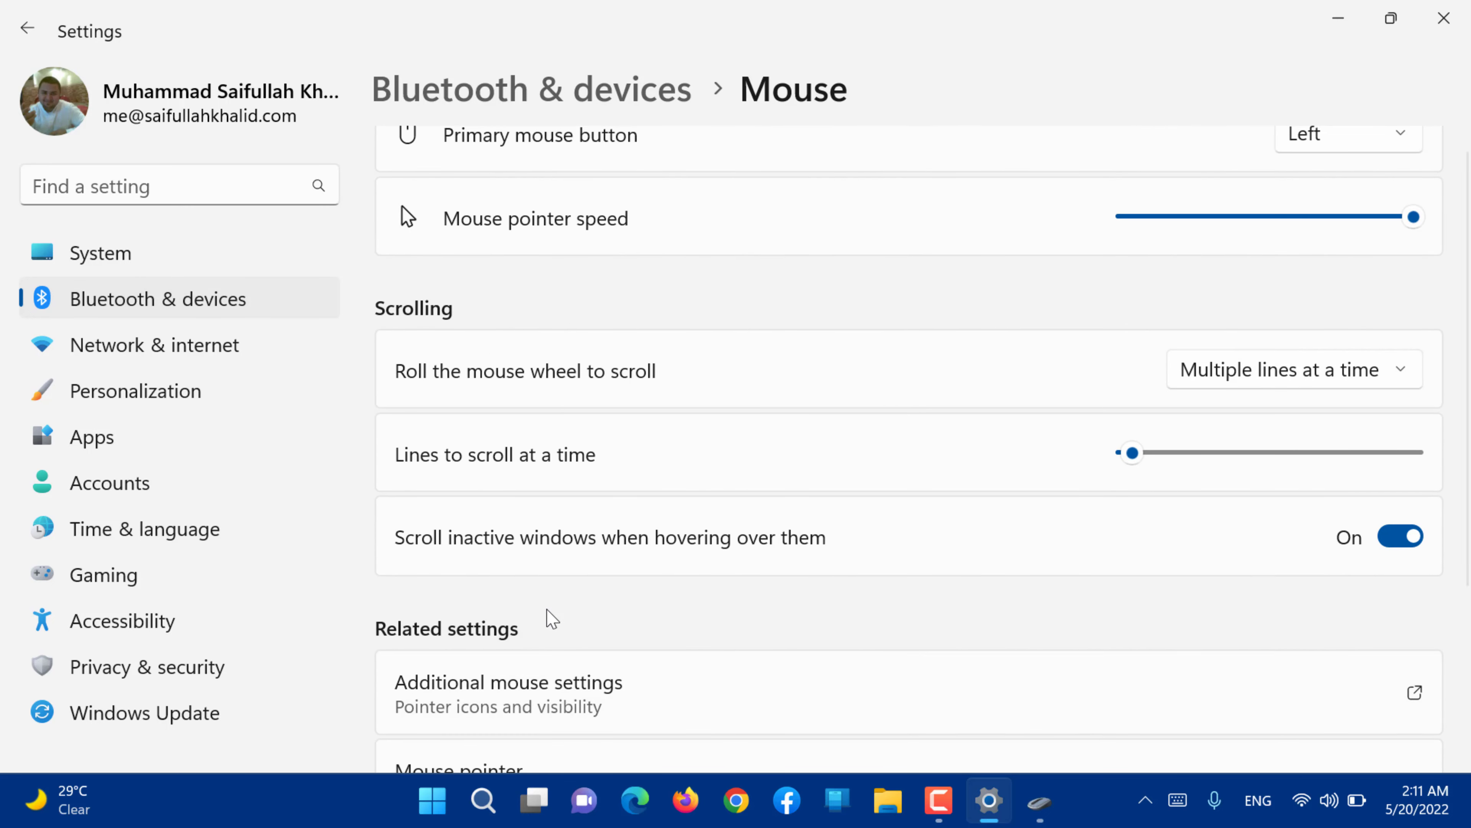
pyautogui.scroll(1, 549, 614)
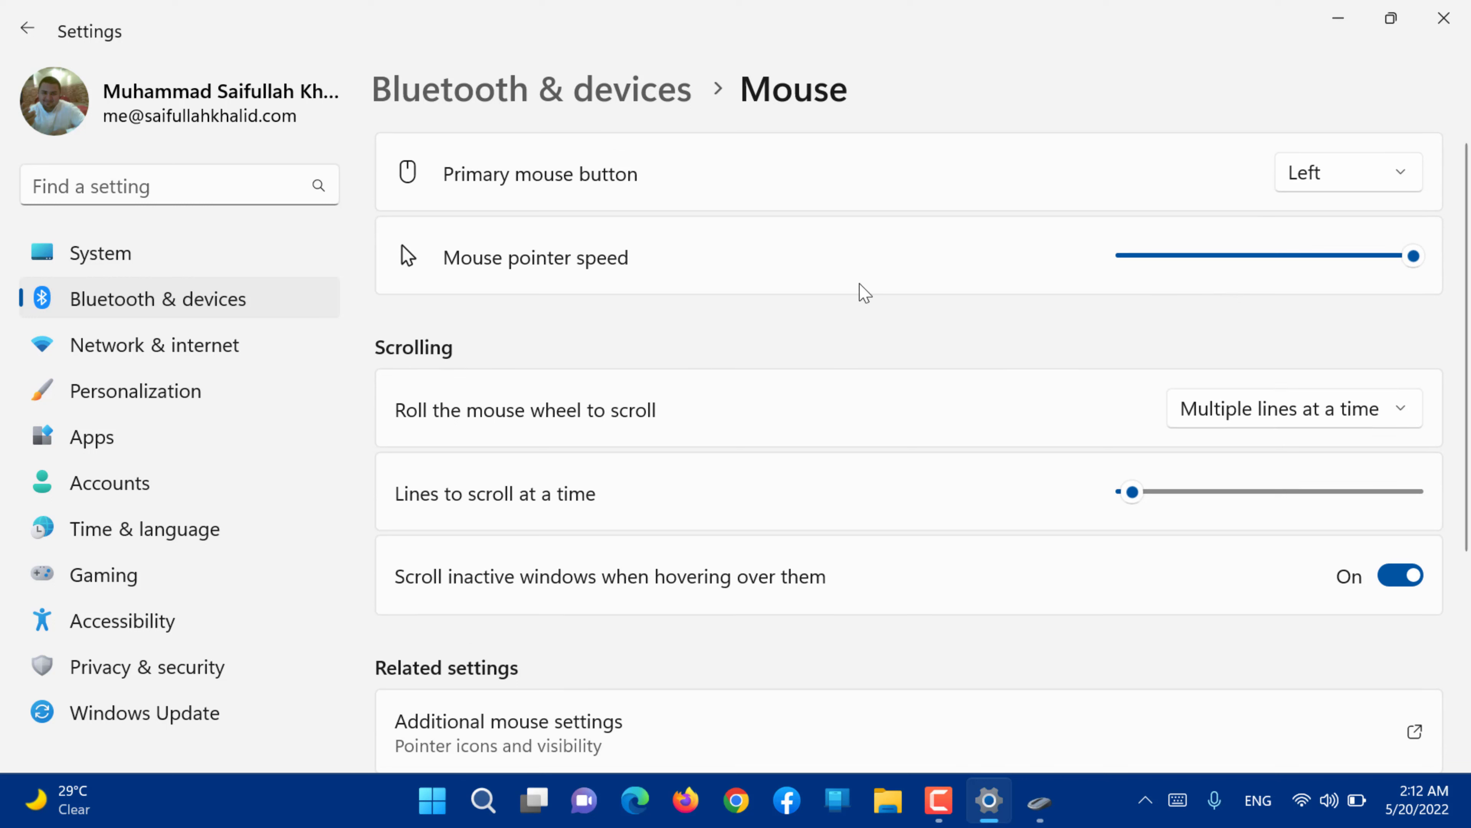
pyautogui.scroll(1, 961, 294)
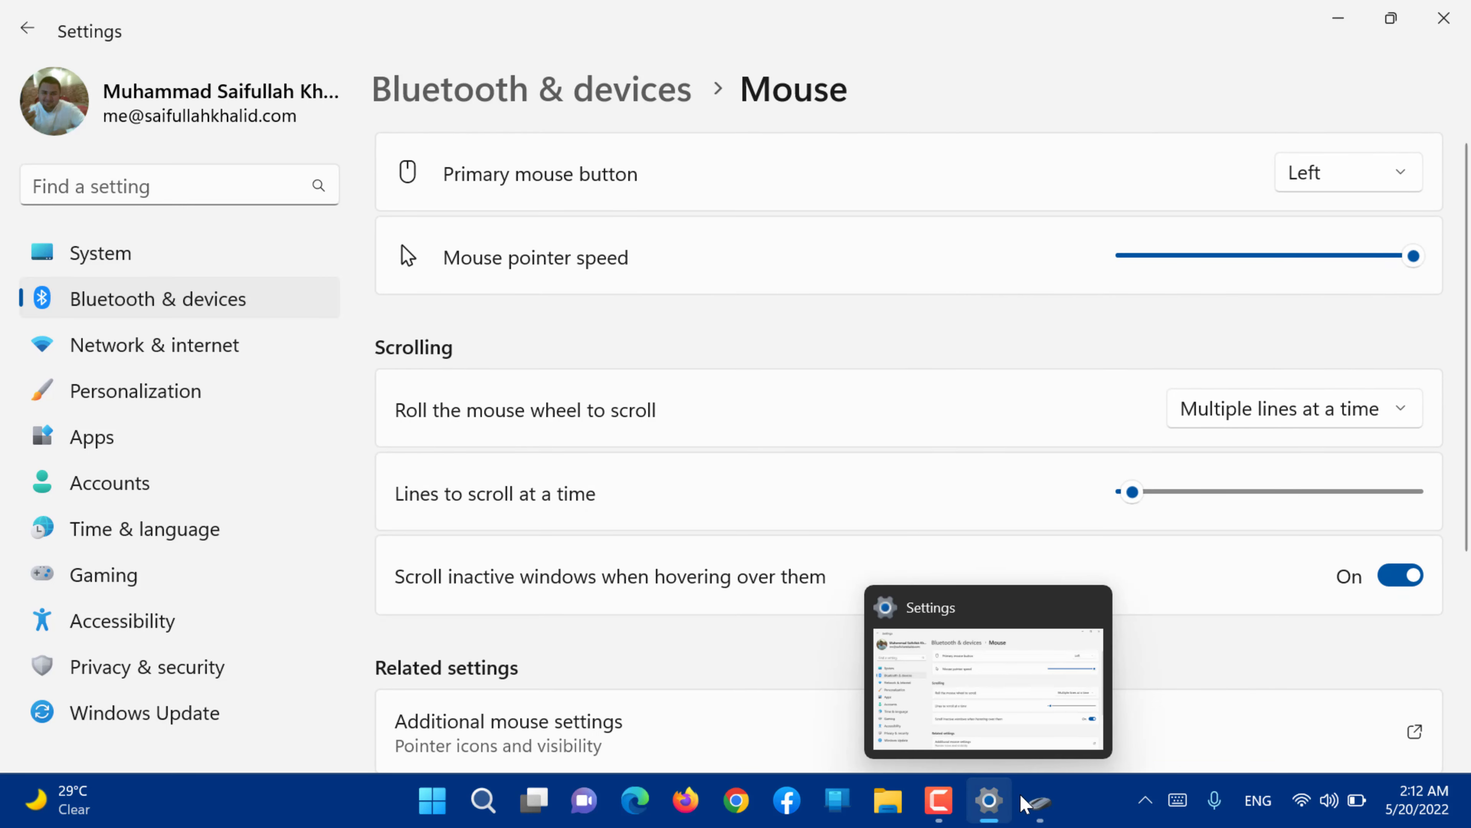
# Reach Mouse Properties through the Control Panel's Mouse item, and close both Mouse Properties and Control Panel
pyautogui.click(1040, 801)
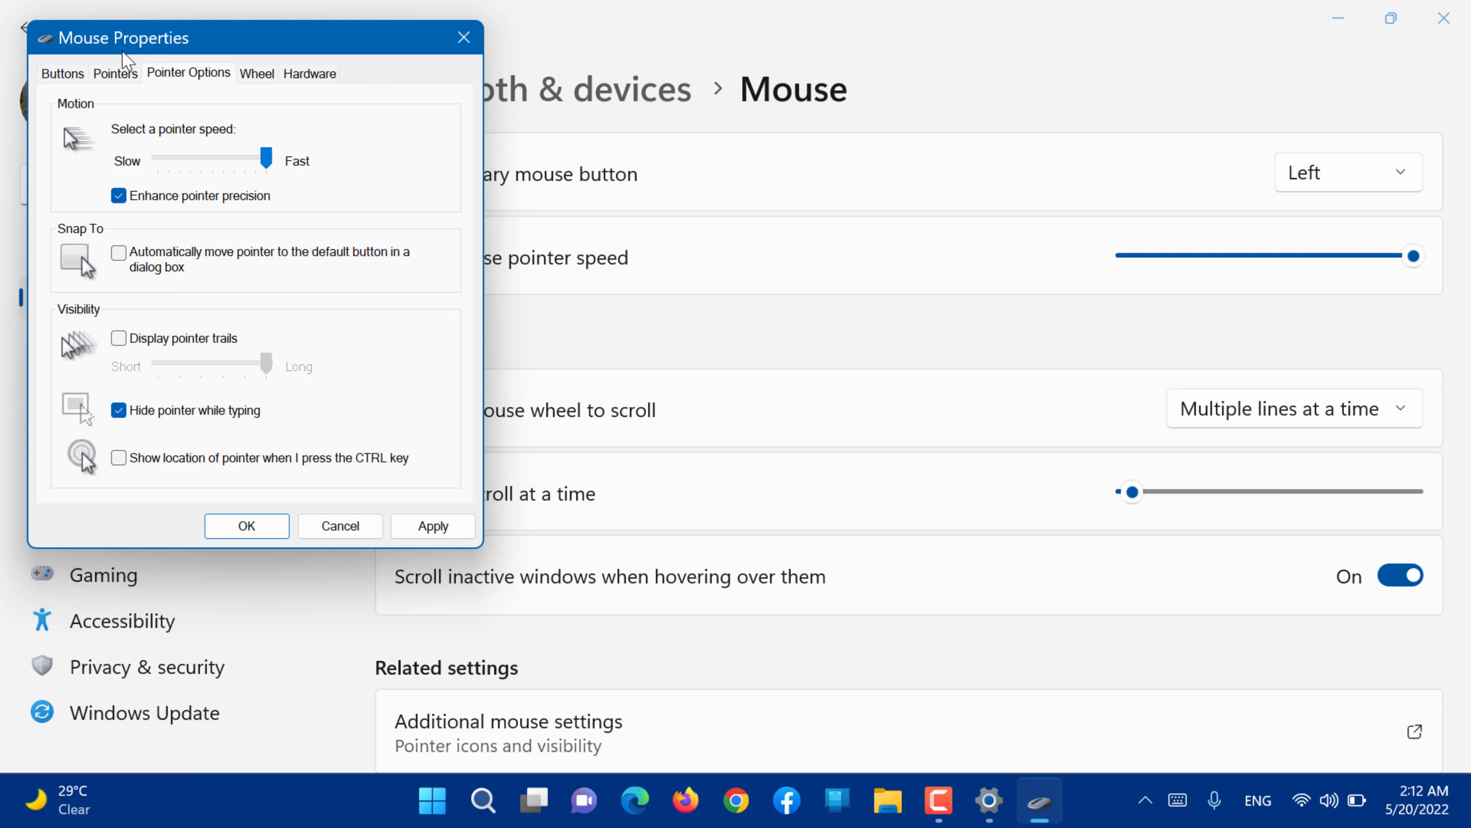
pyautogui.press('super')
pyautogui.write('cont')
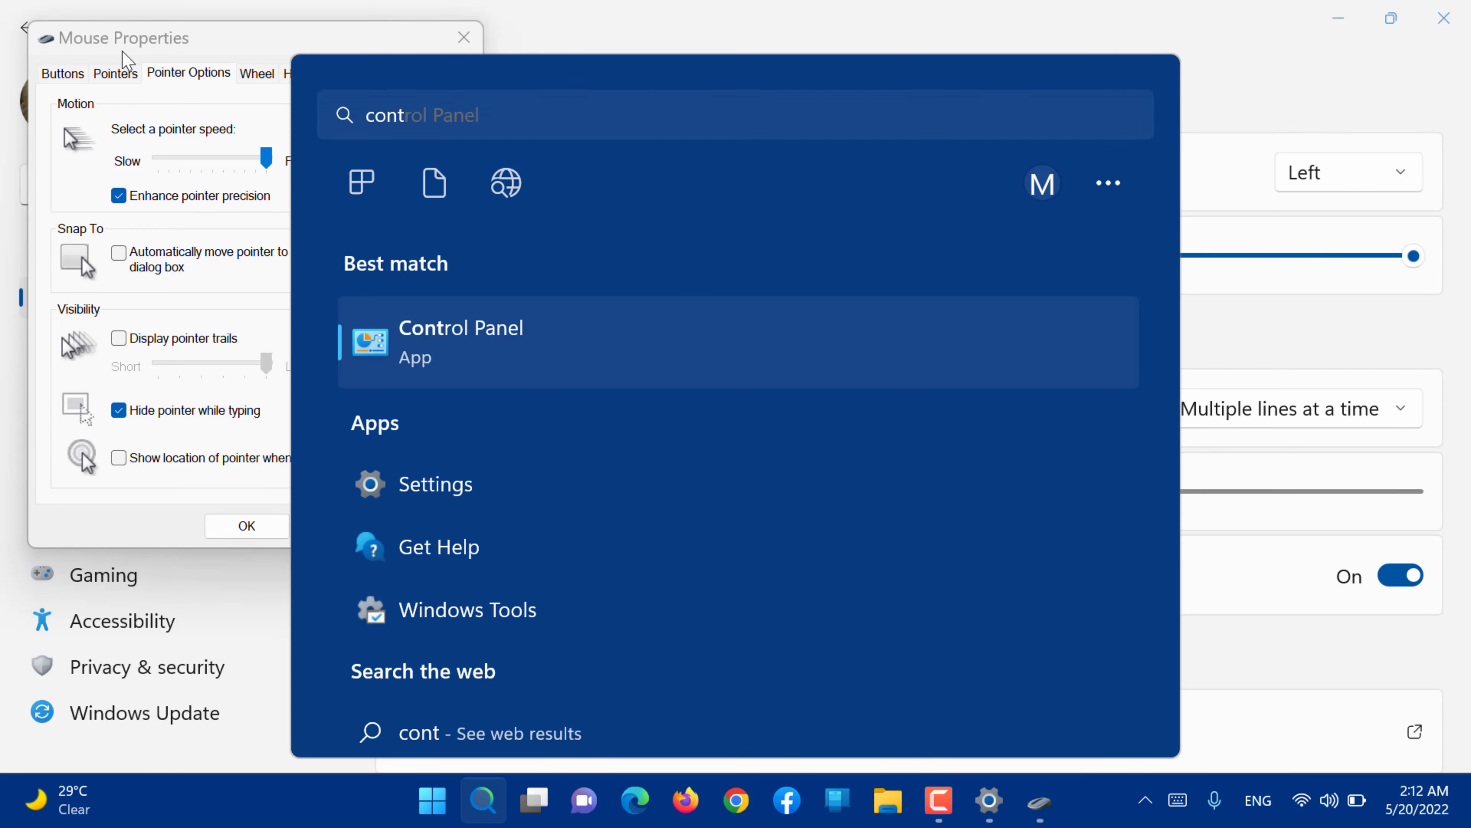
pyautogui.press('Return')
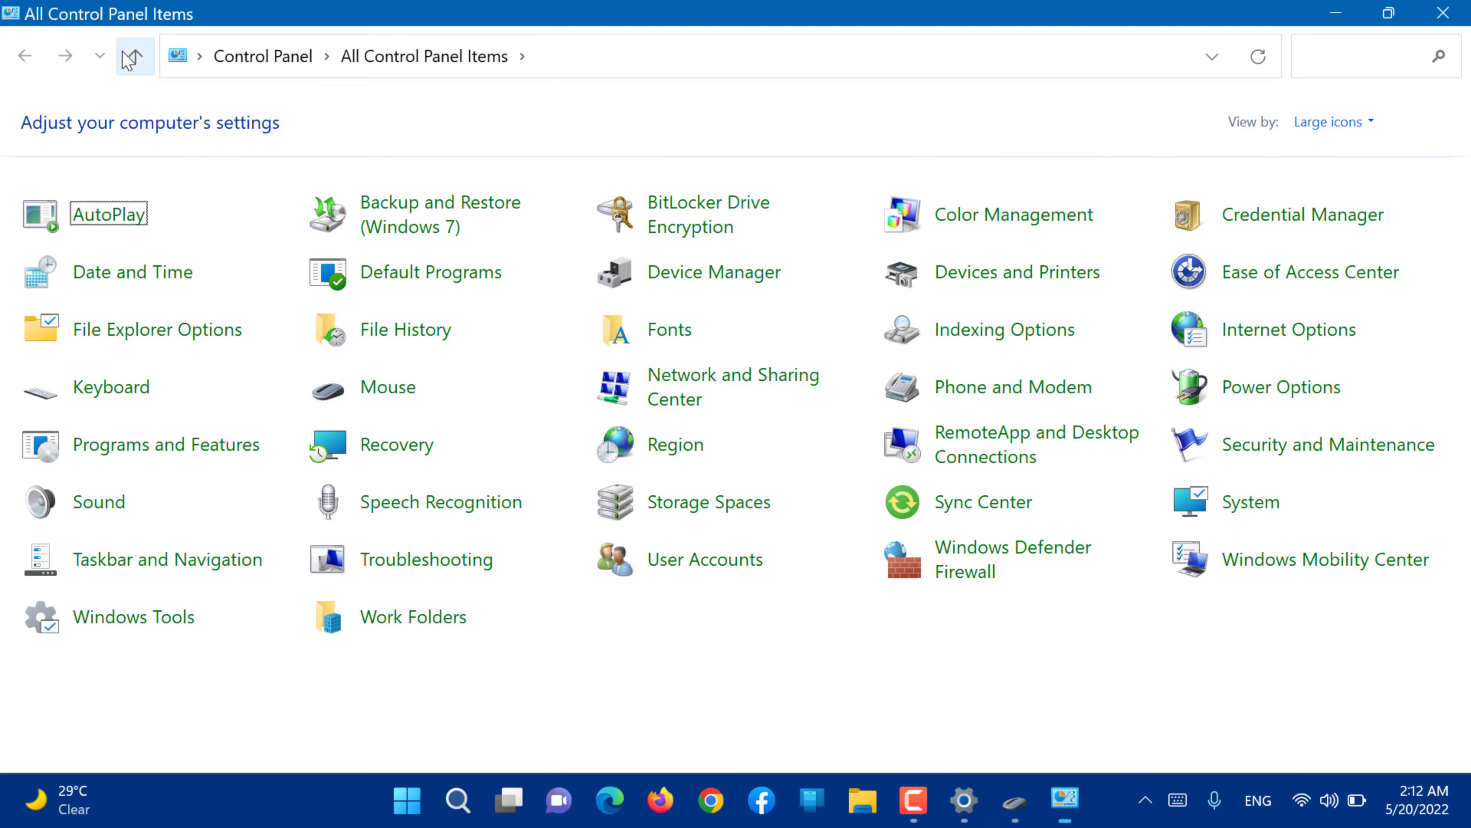
pyautogui.click(385, 397)
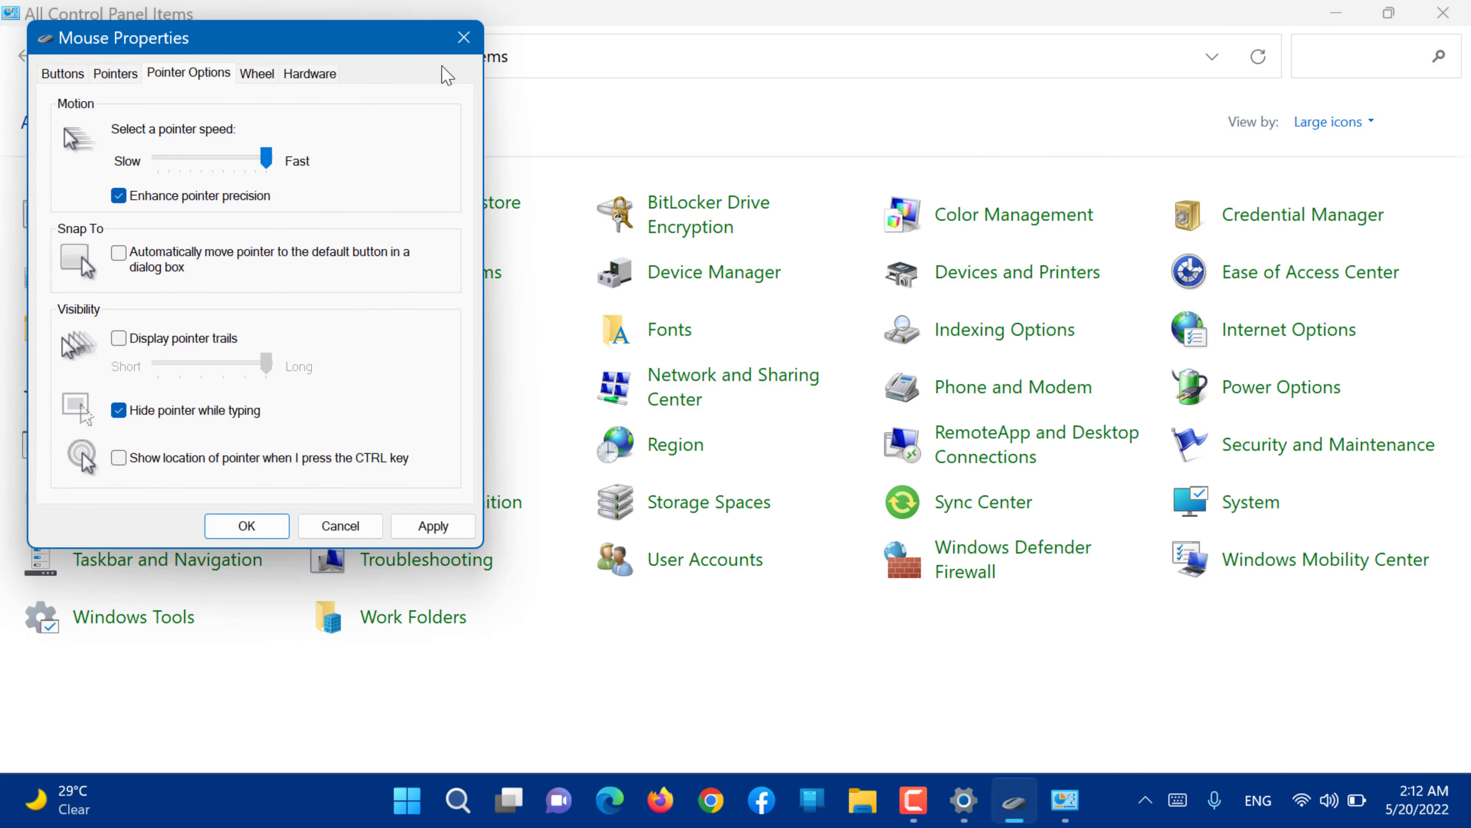
pyautogui.click(463, 37)
pyautogui.click(1443, 13)
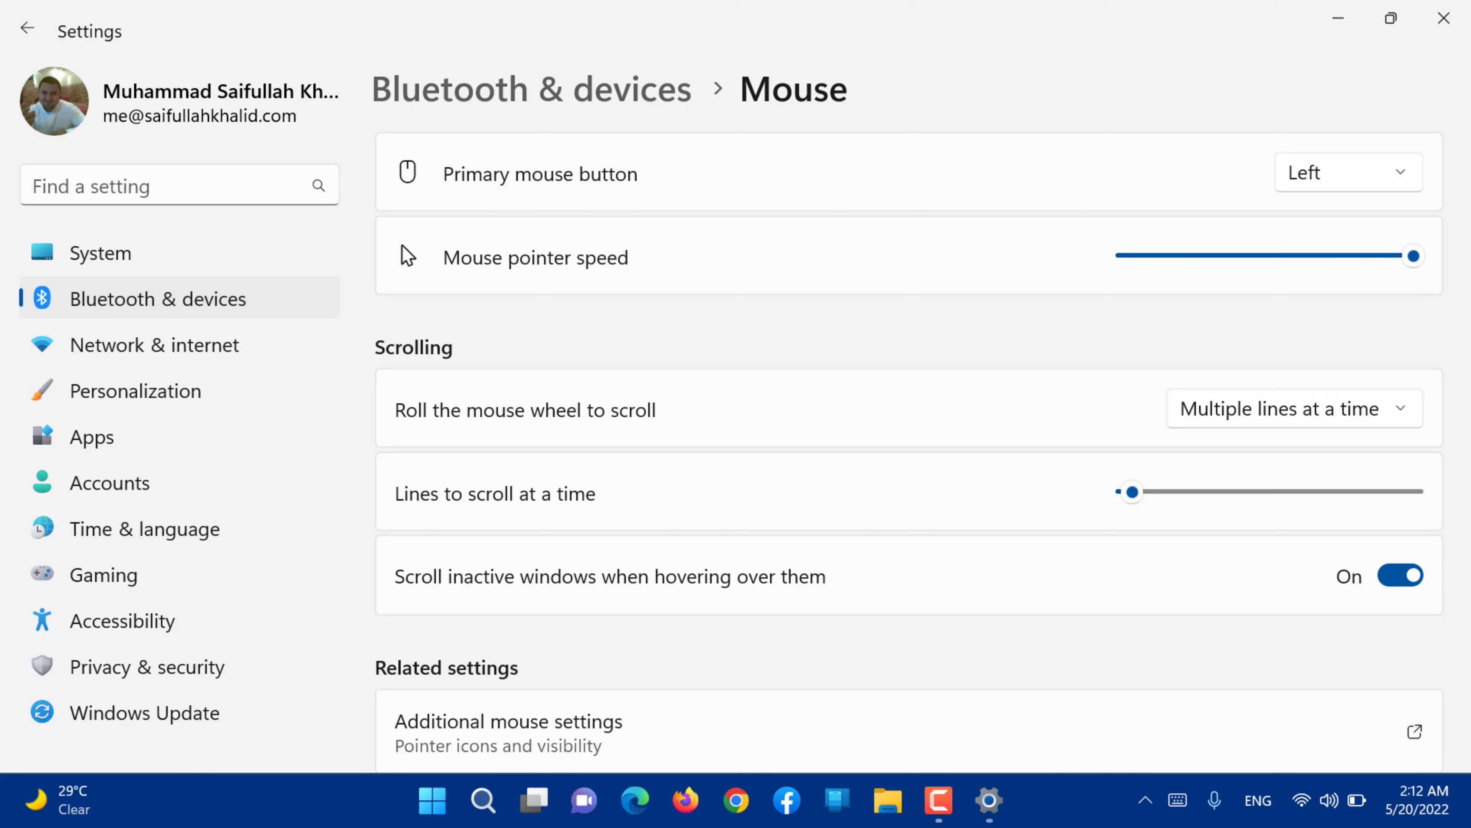
# Reopen the mouse cursor properties from the Personalization Themes page, cancel them, and look over the related theme settings
pyautogui.click(232, 405)
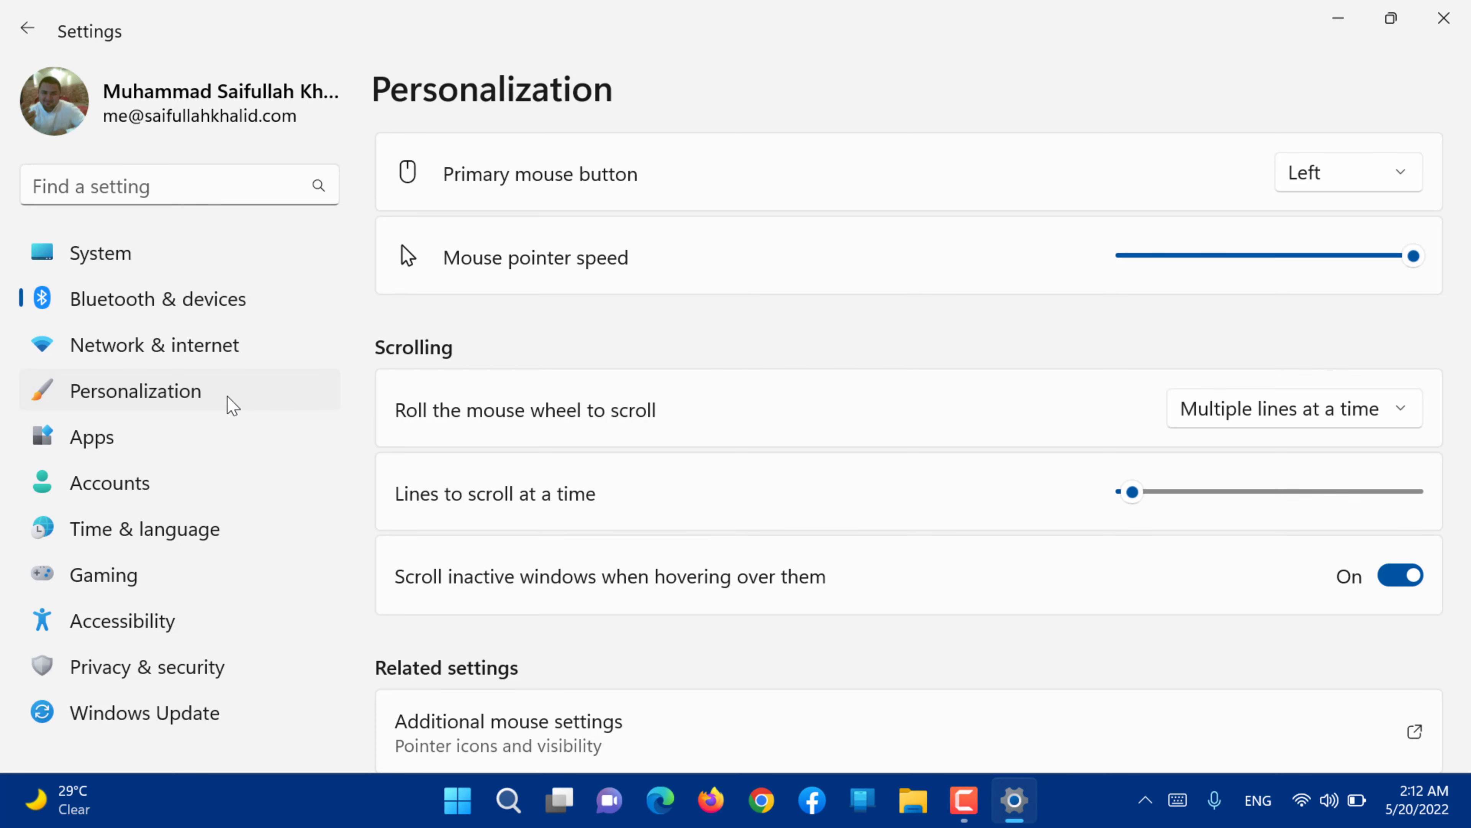
pyautogui.scroll(-3, 699, 493)
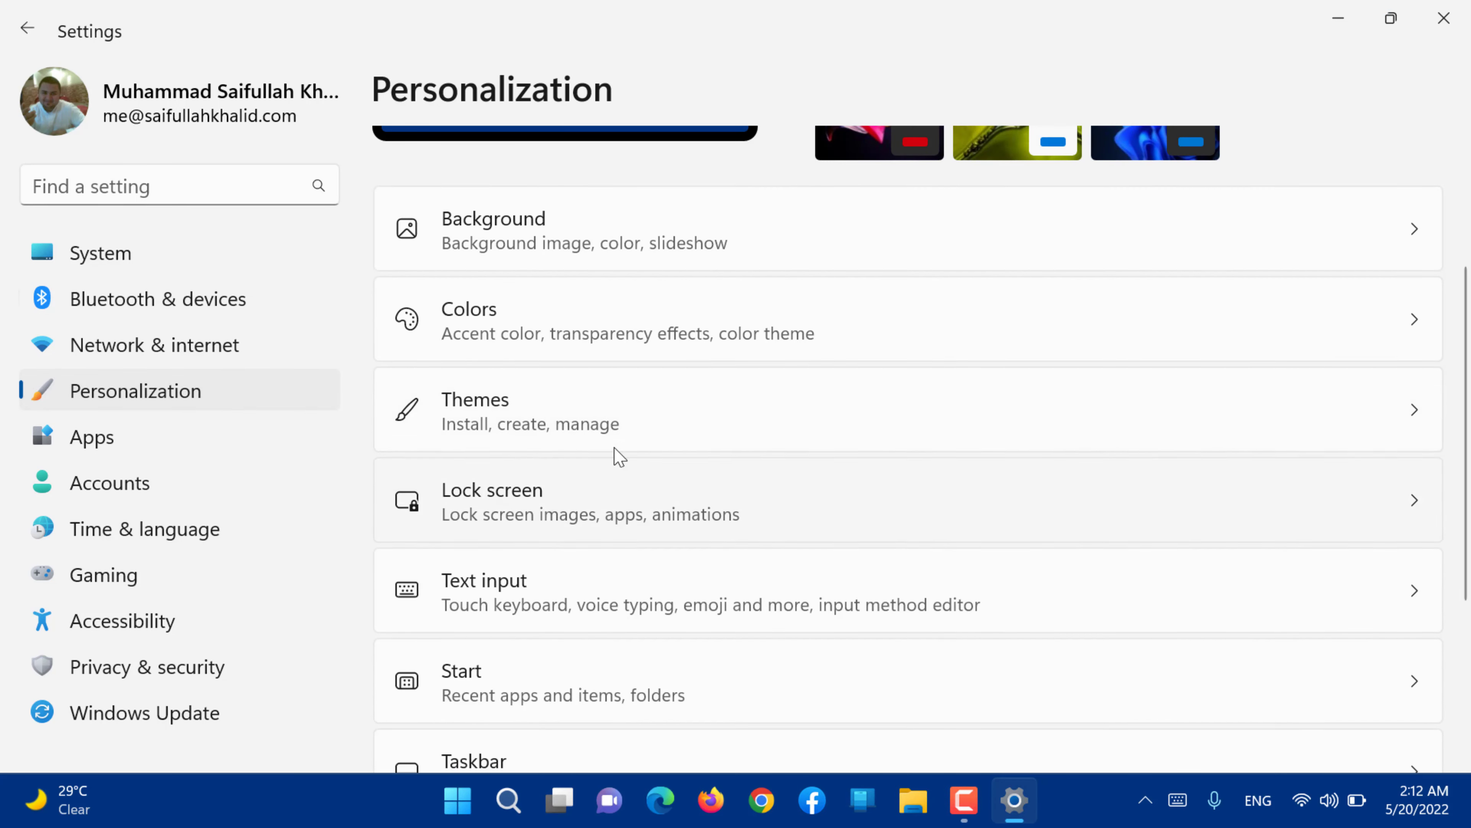
pyautogui.click(558, 435)
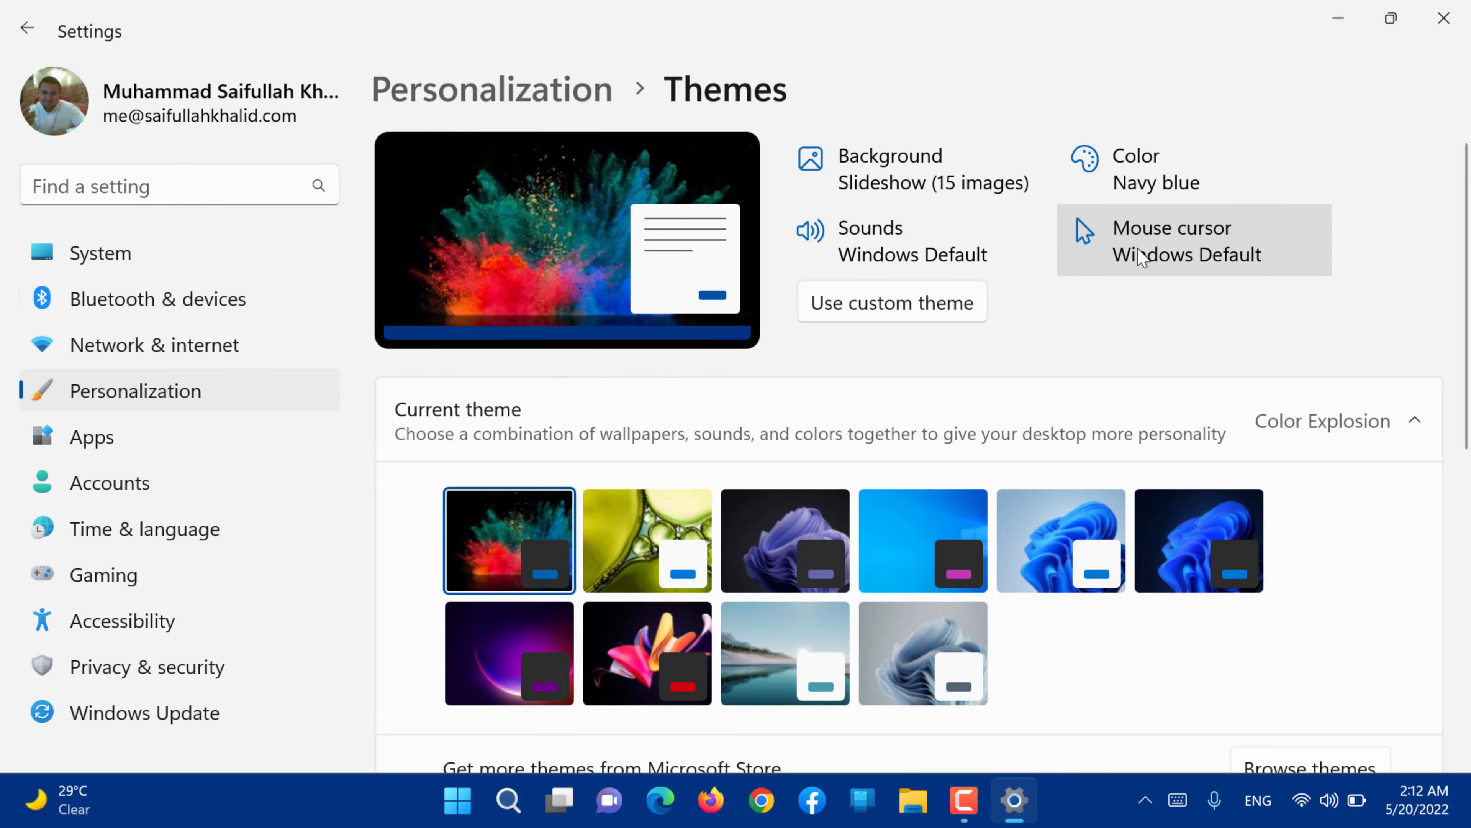
pyautogui.click(1138, 252)
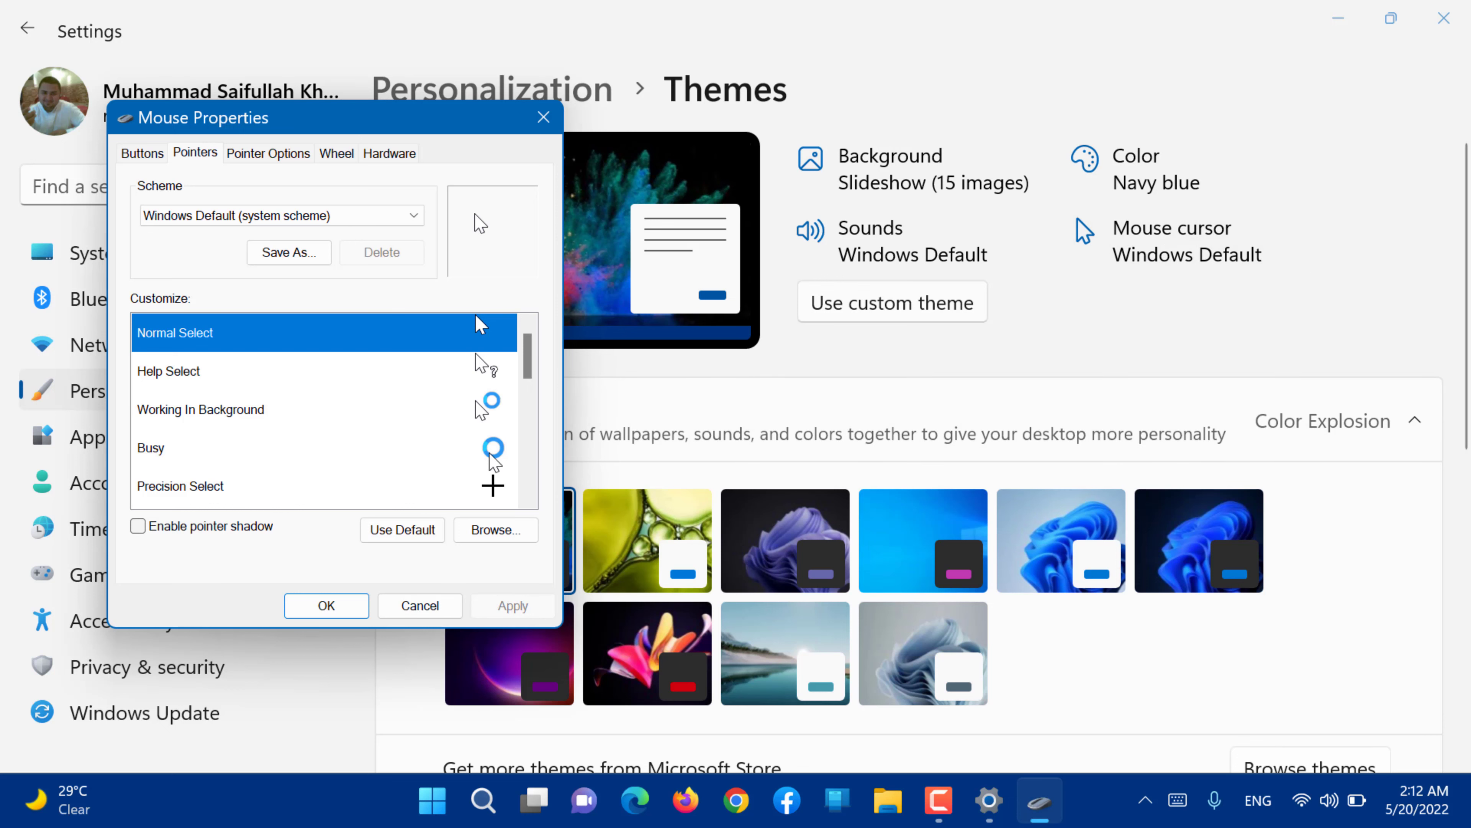
pyautogui.click(433, 611)
pyautogui.scroll(-10, 437, 617)
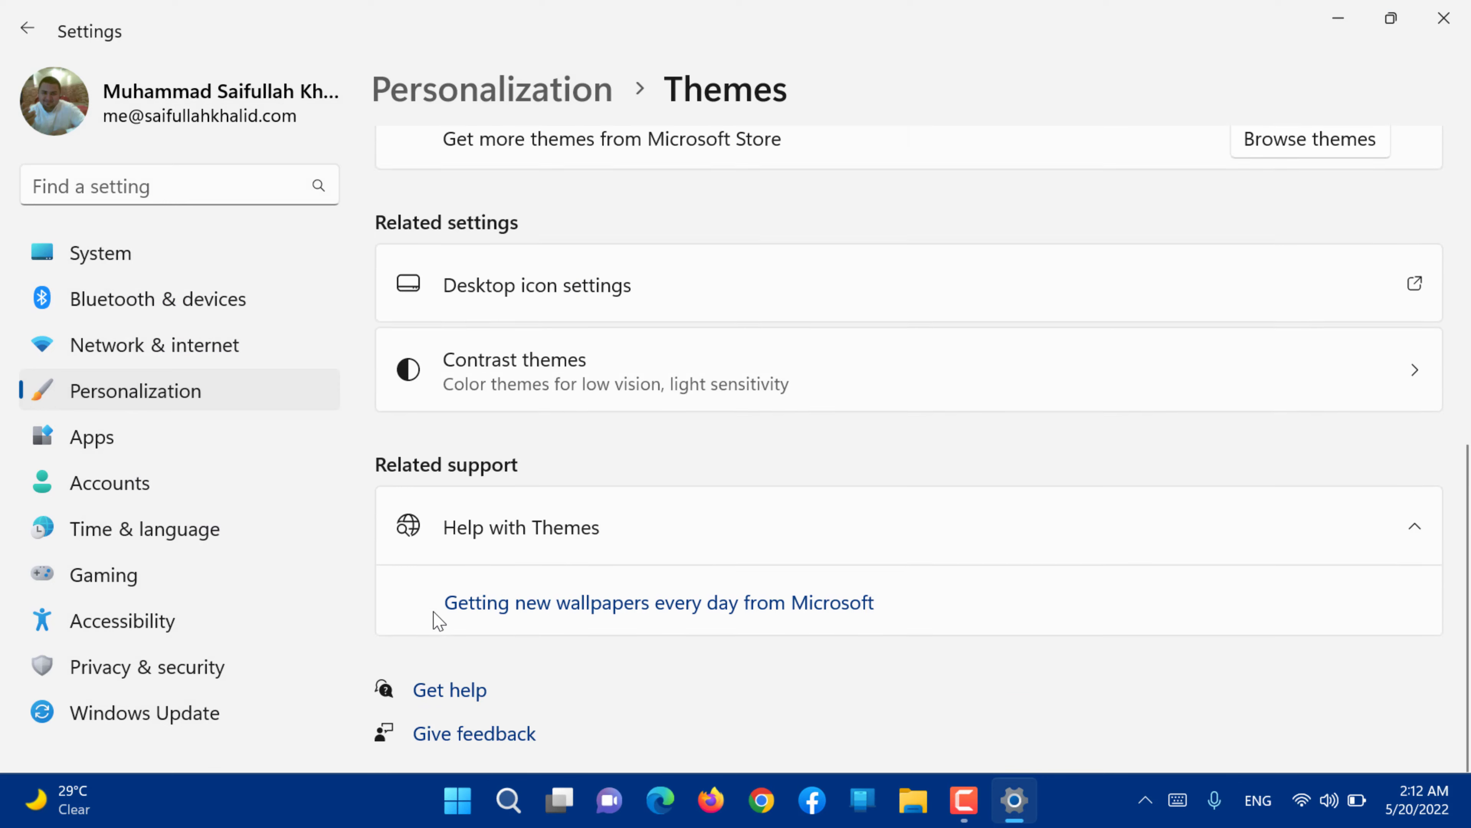
# Examine the mode, transparency and accent color options on the Personalization Colors page
pyautogui.click(113, 393)
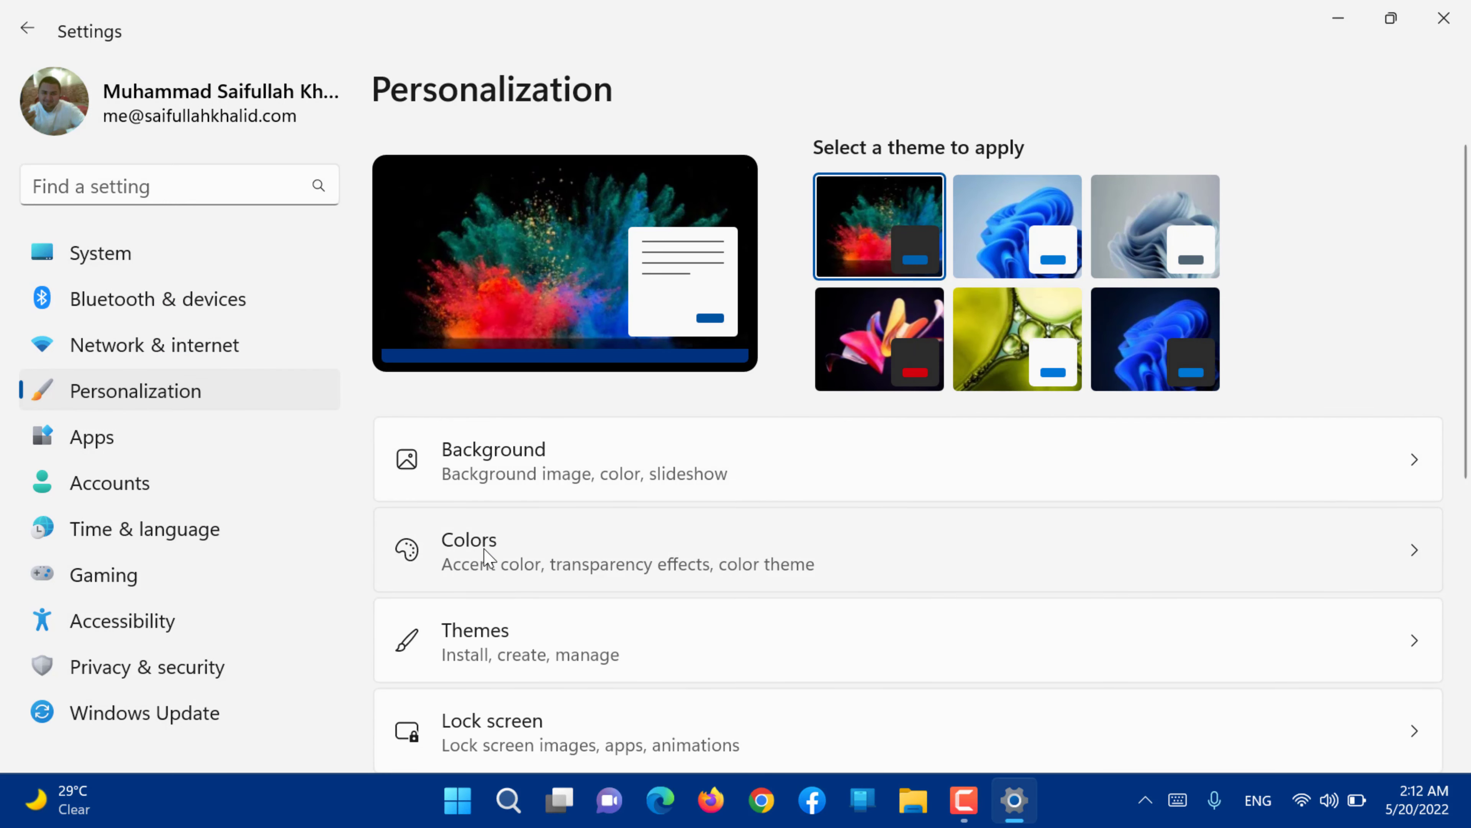
pyautogui.click(484, 556)
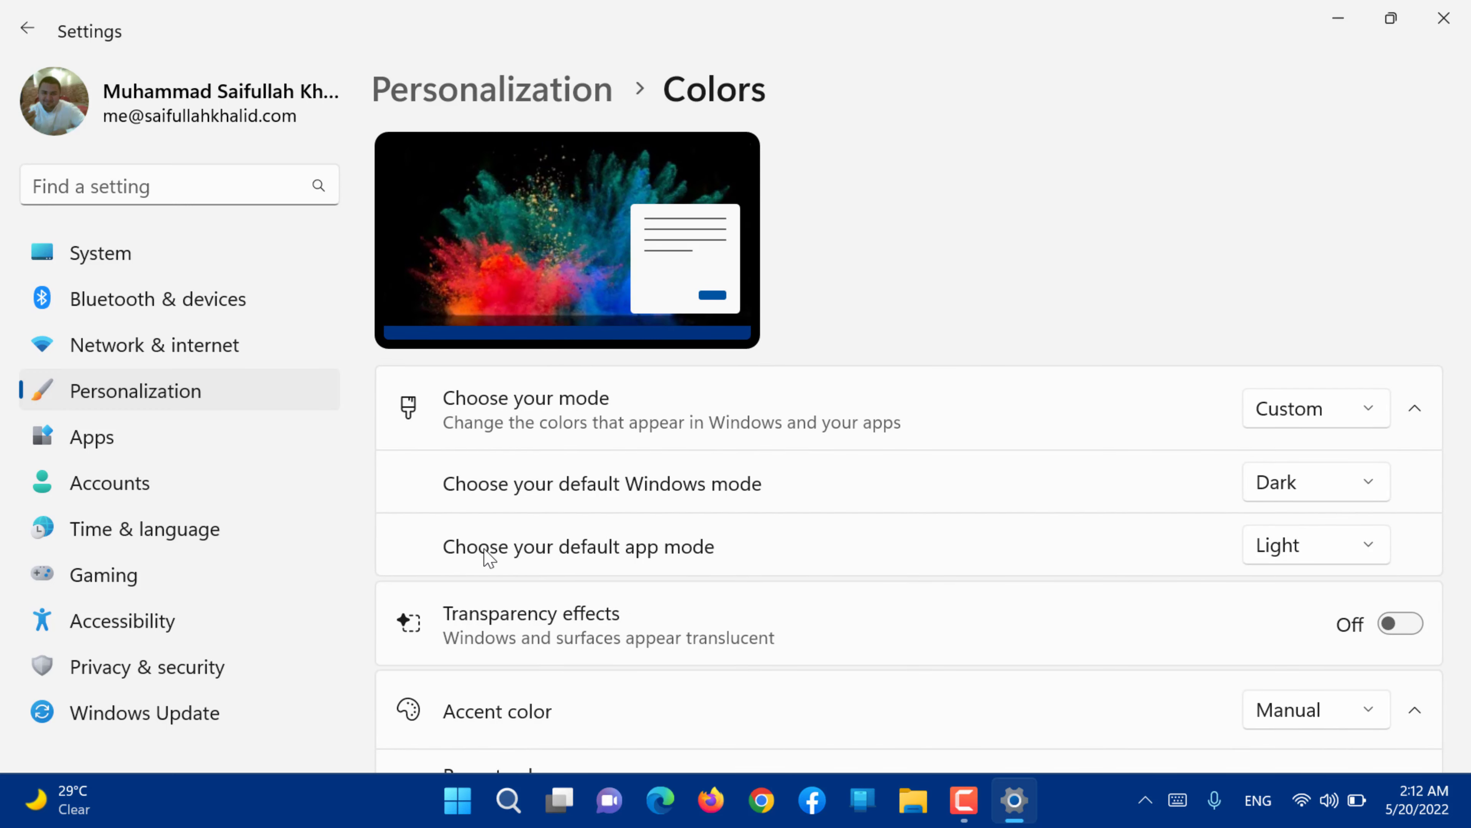
pyautogui.scroll(-5, 486, 554)
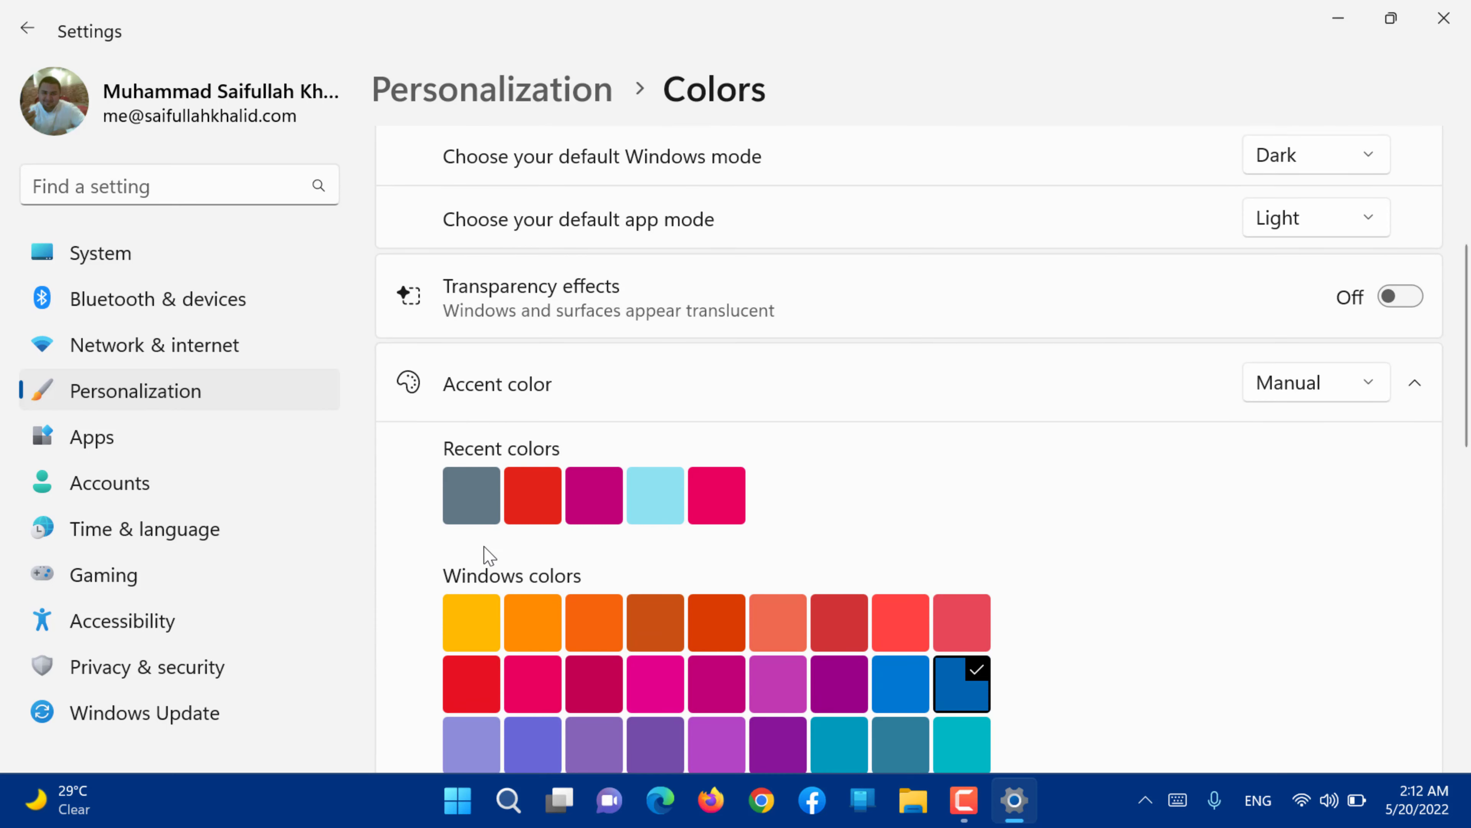
pyautogui.scroll(-2, 484, 546)
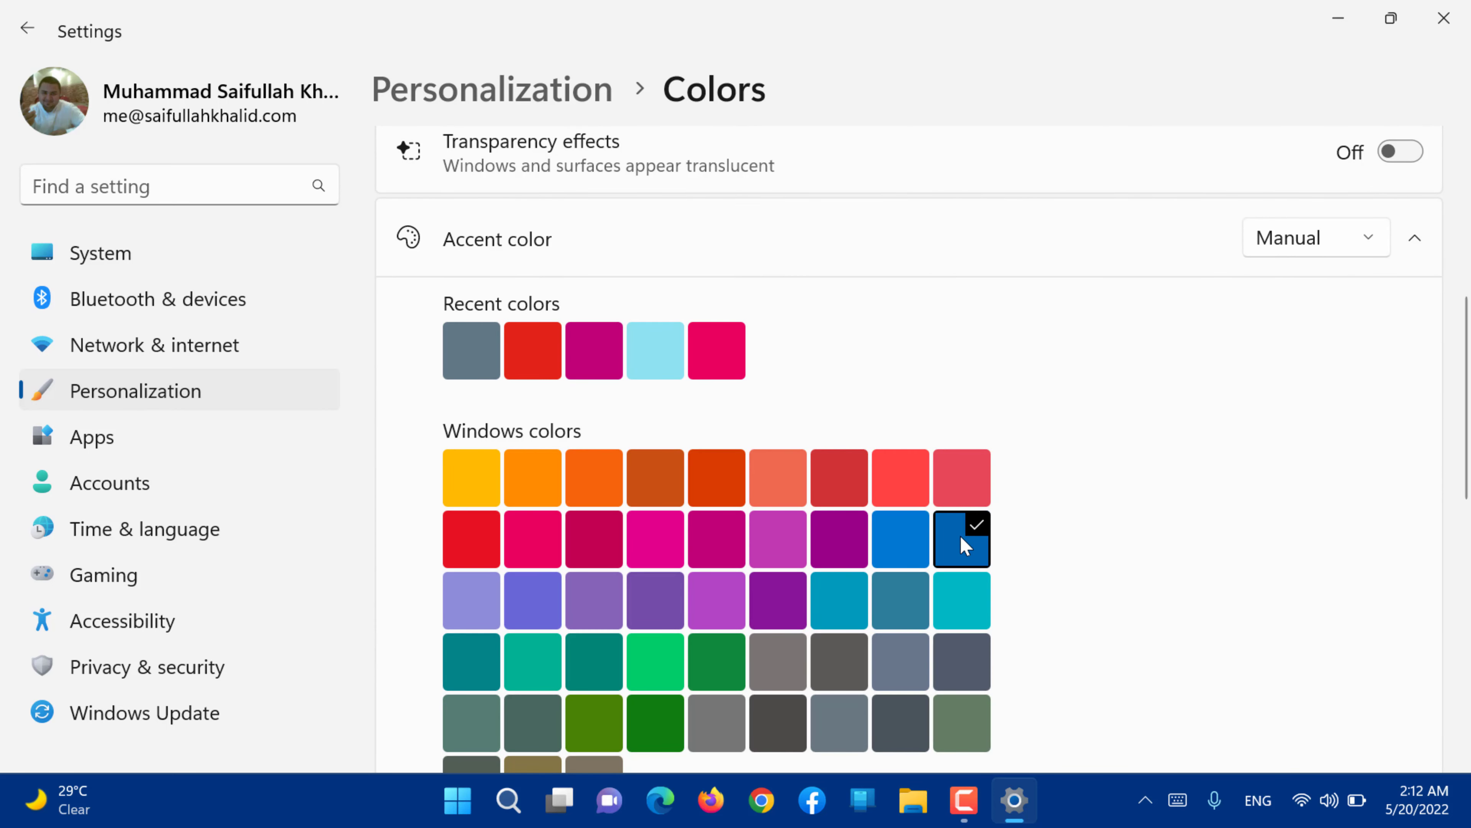
pyautogui.scroll(-1, 837, 592)
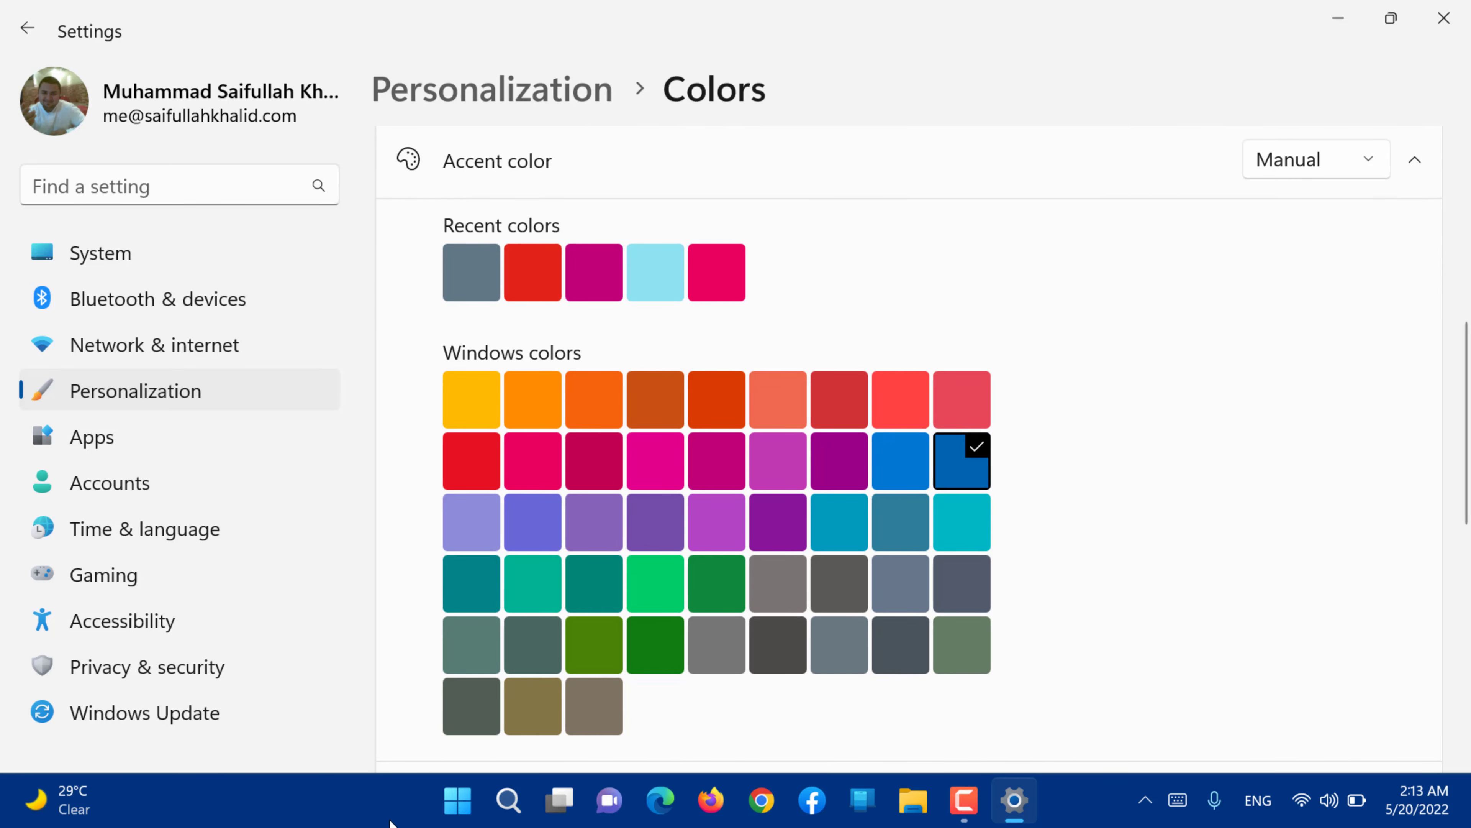
# Set the accent color to bright magenta pink from the Windows colors, viewing File Explorer's title bar before and after the change
pyautogui.click(352, 820)
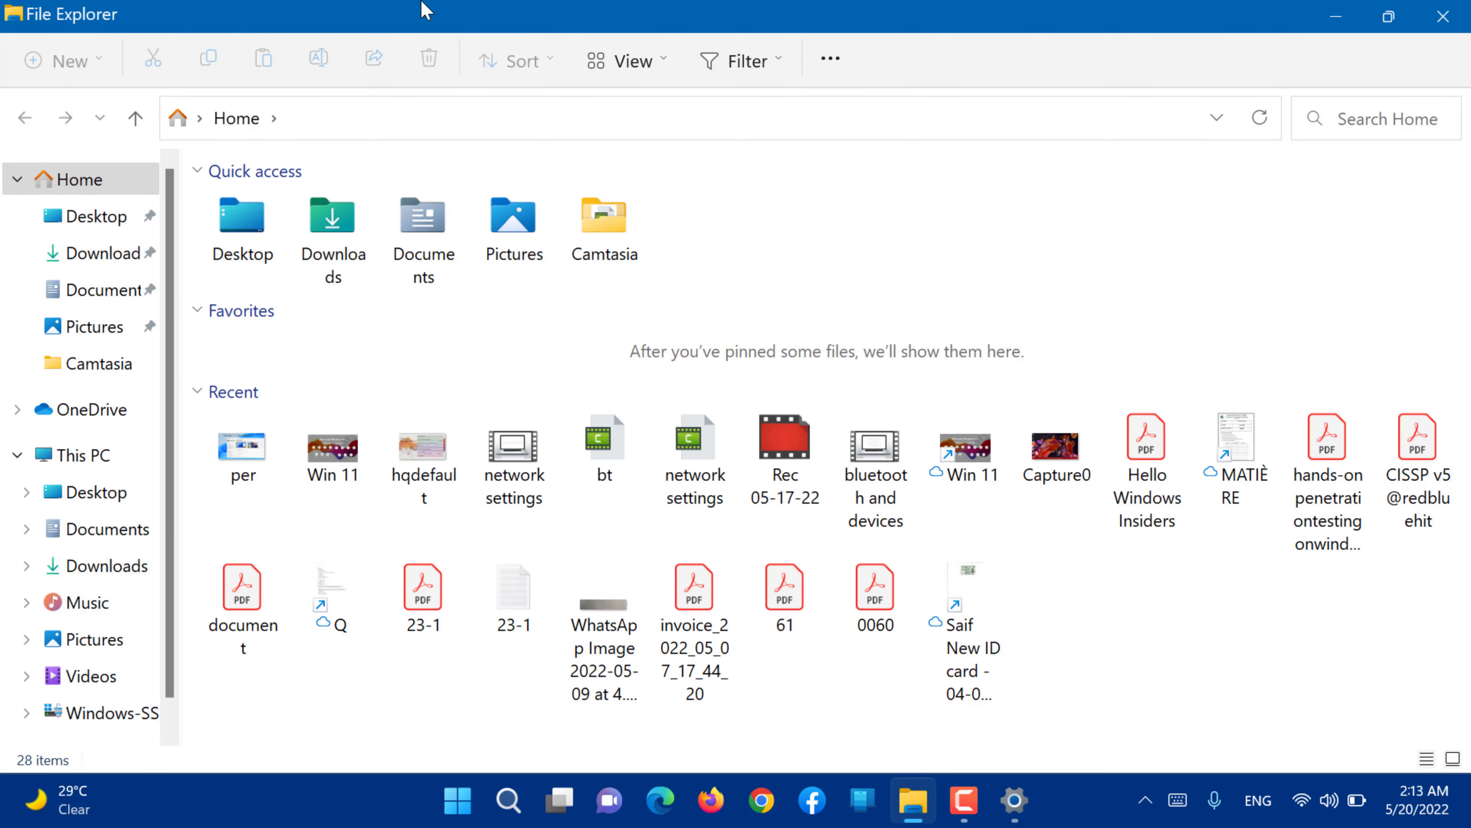
pyautogui.click(1335, 17)
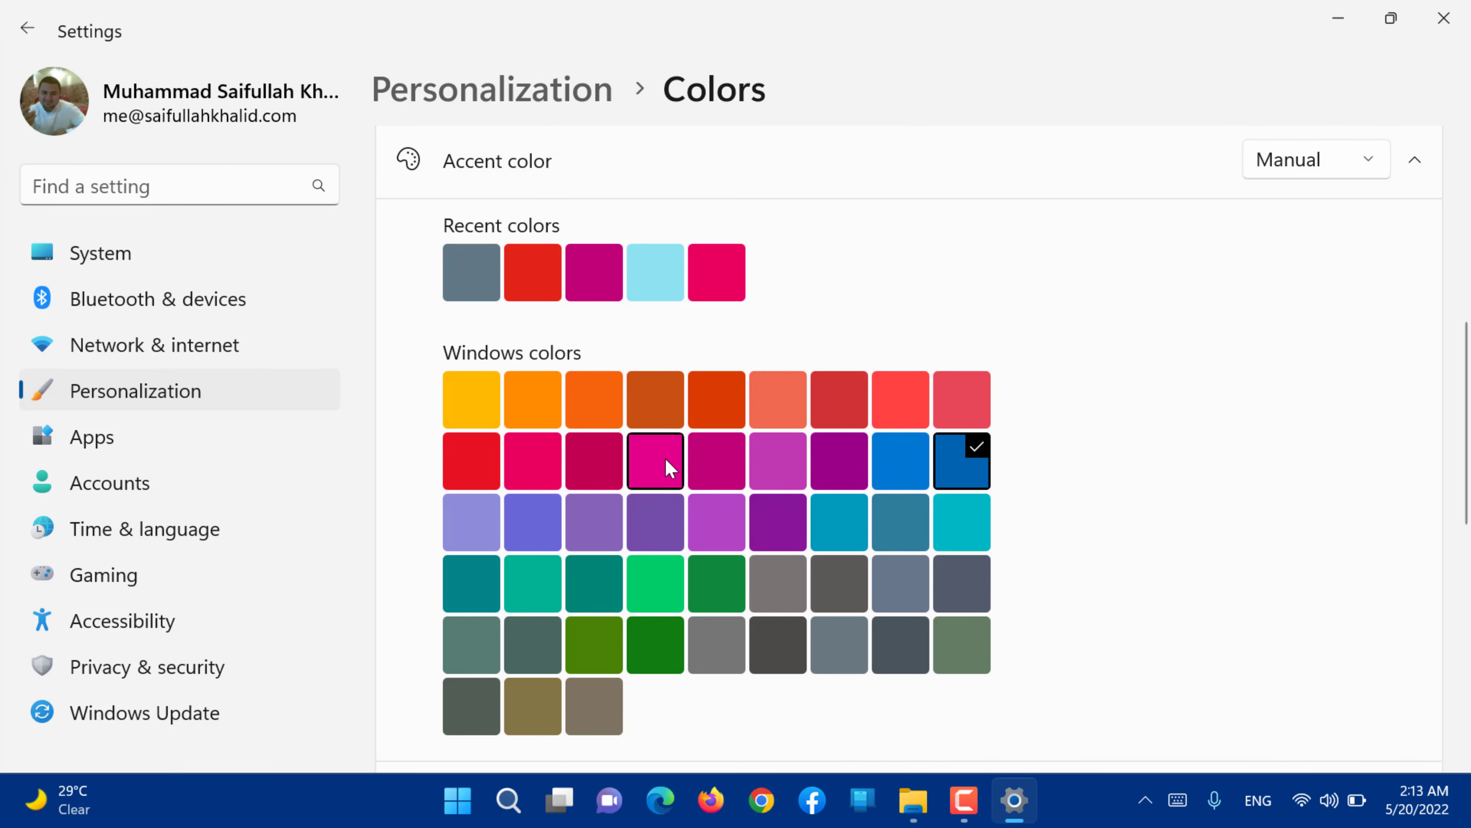
pyautogui.click(665, 457)
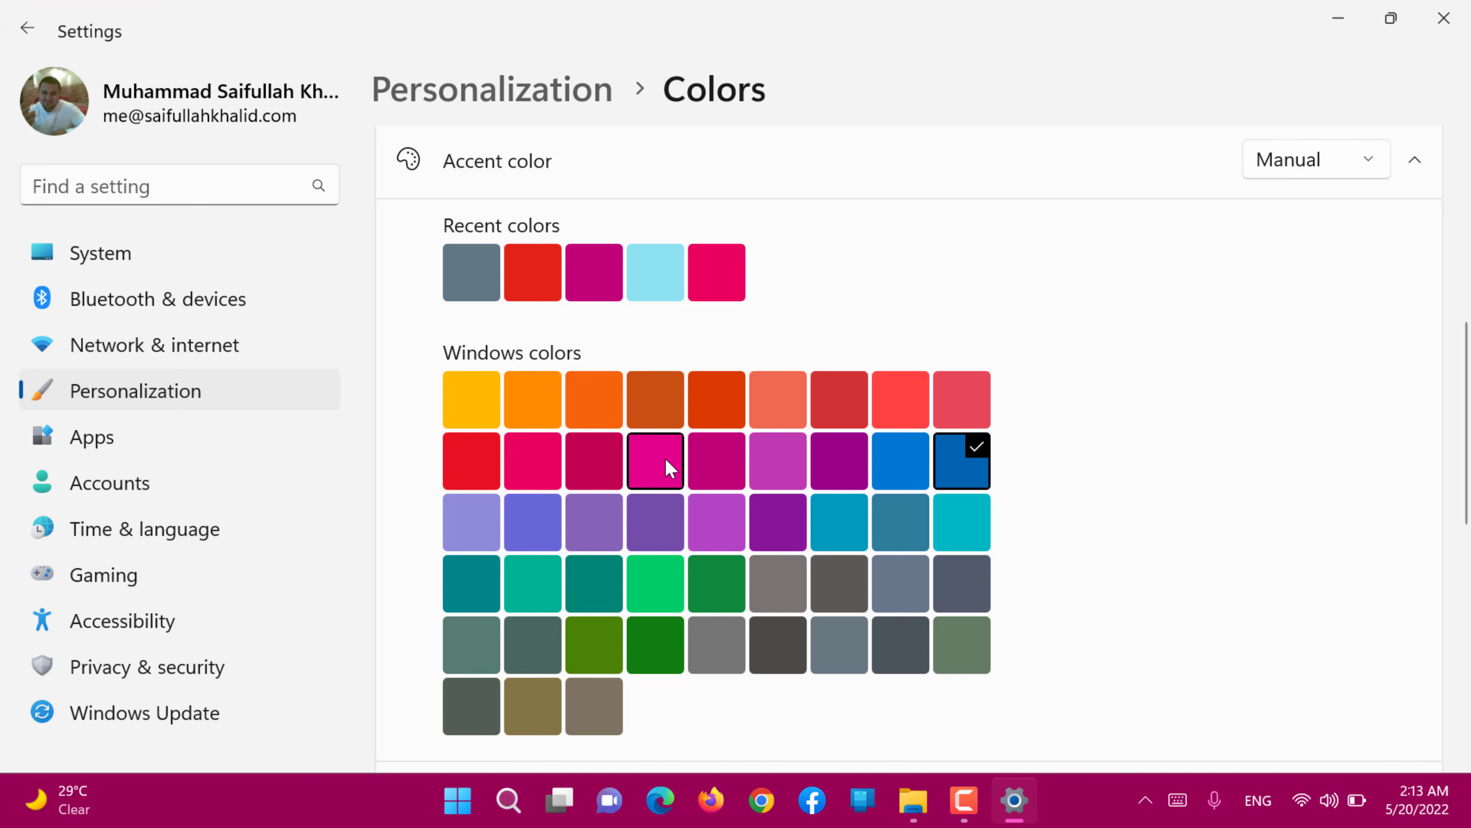
pyautogui.click(915, 811)
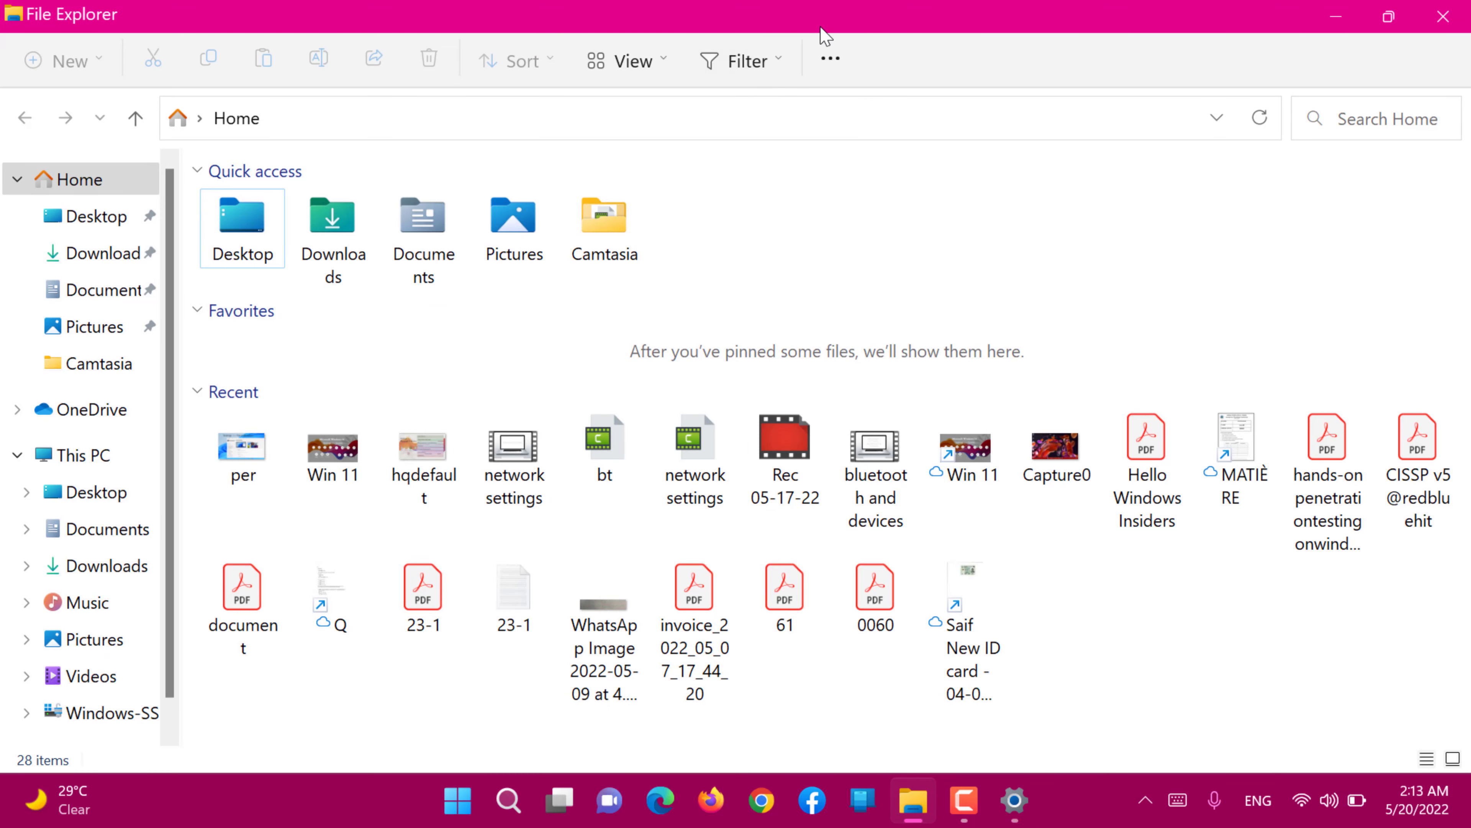
# Close File Explorer and change the accent color to bright red from the Windows colors
pyautogui.click(1444, 13)
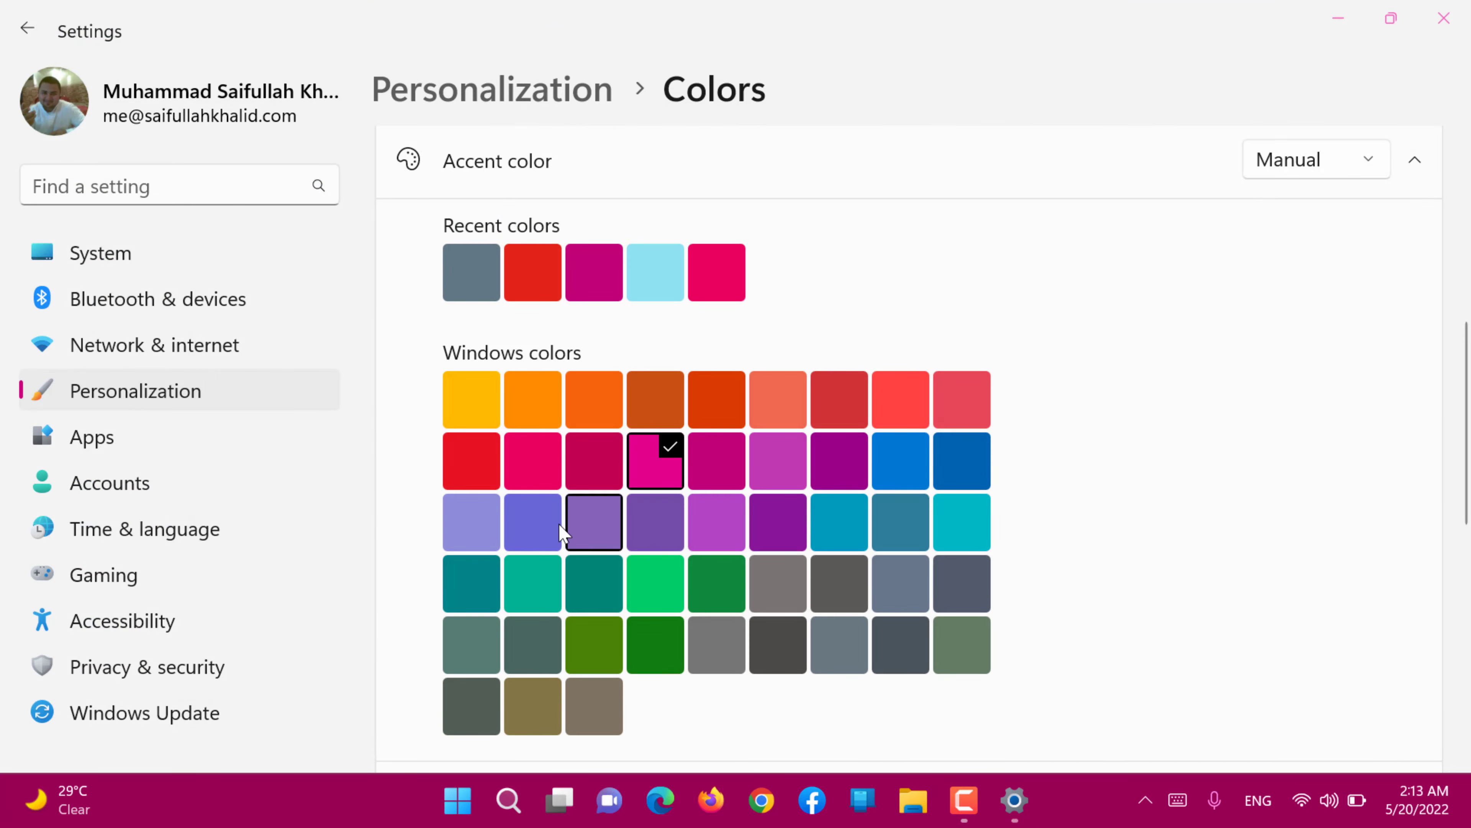
pyautogui.click(497, 478)
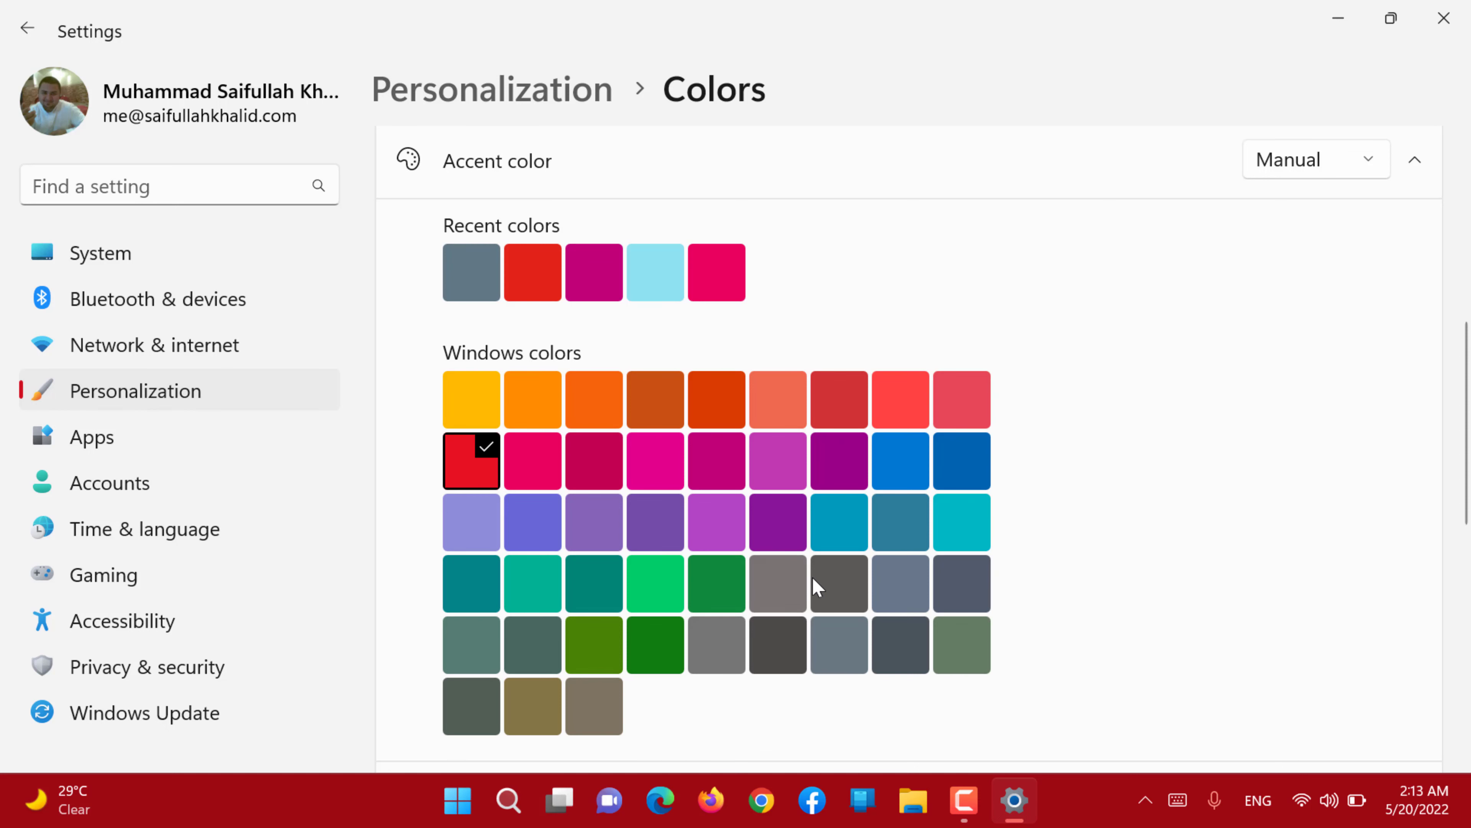
# Switch the accent color selection from Manual to Automatic
pyautogui.scroll(4, 817, 586)
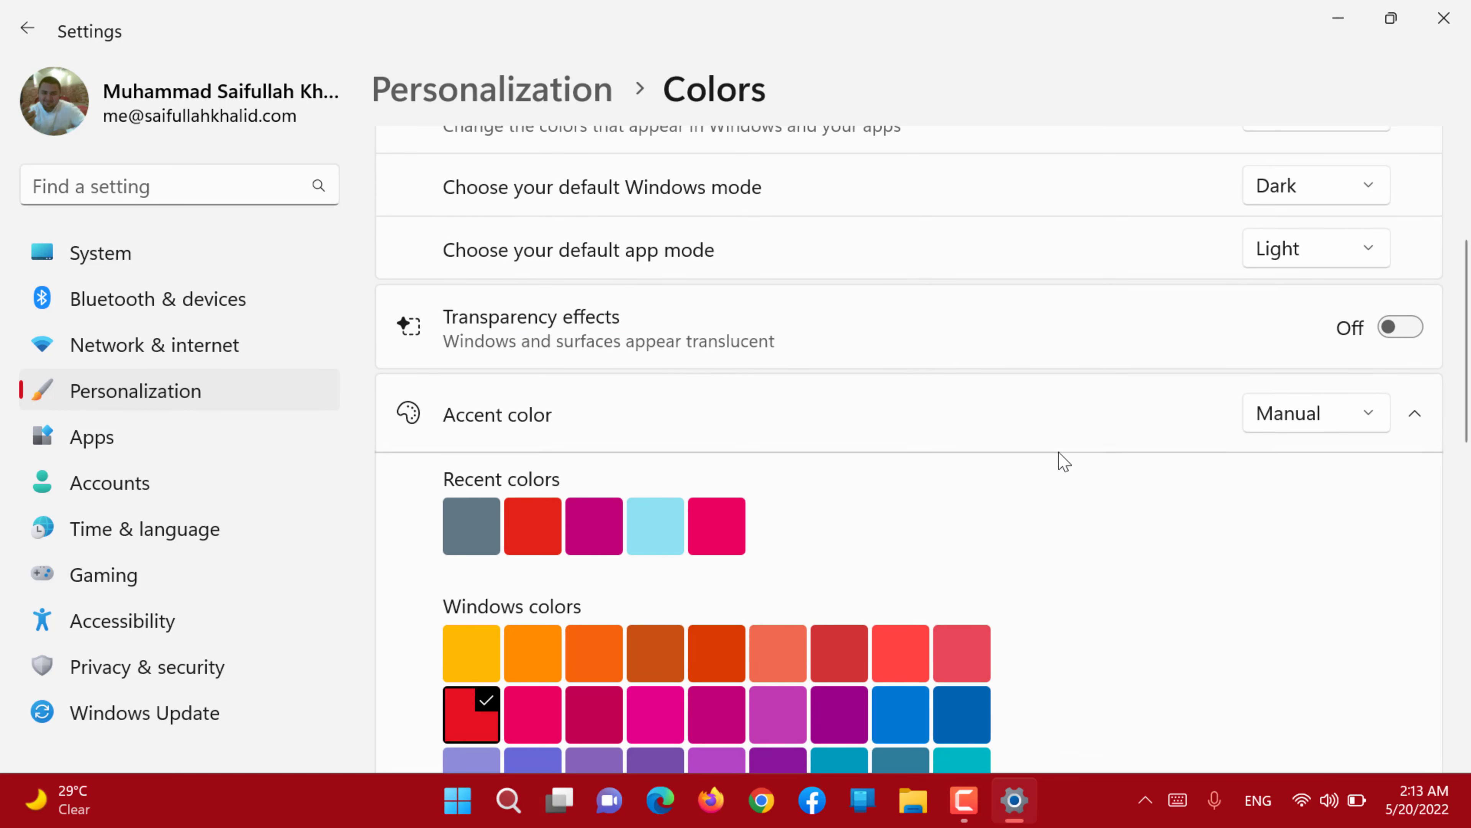
pyautogui.click(1323, 405)
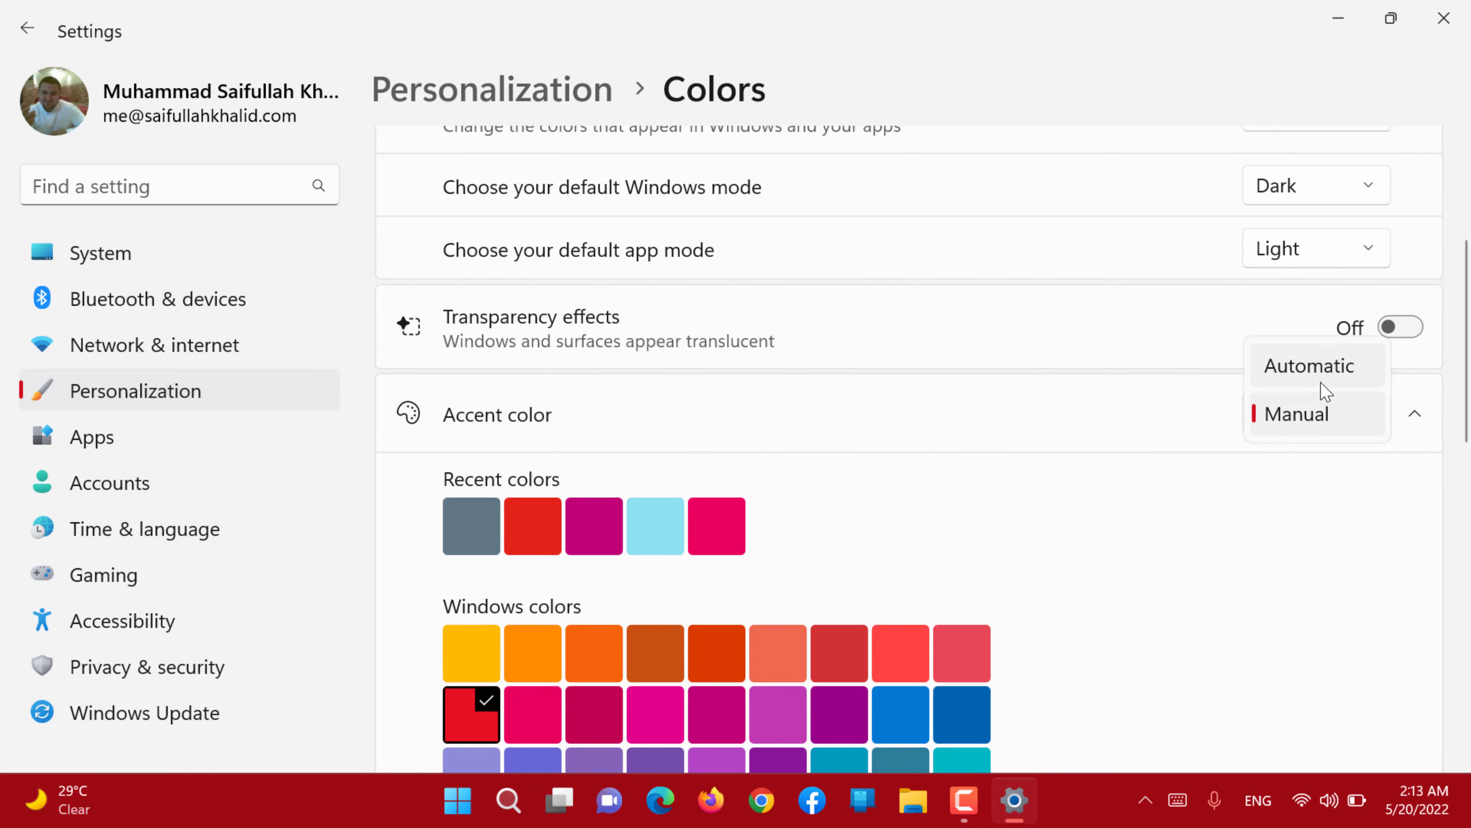
pyautogui.click(1322, 380)
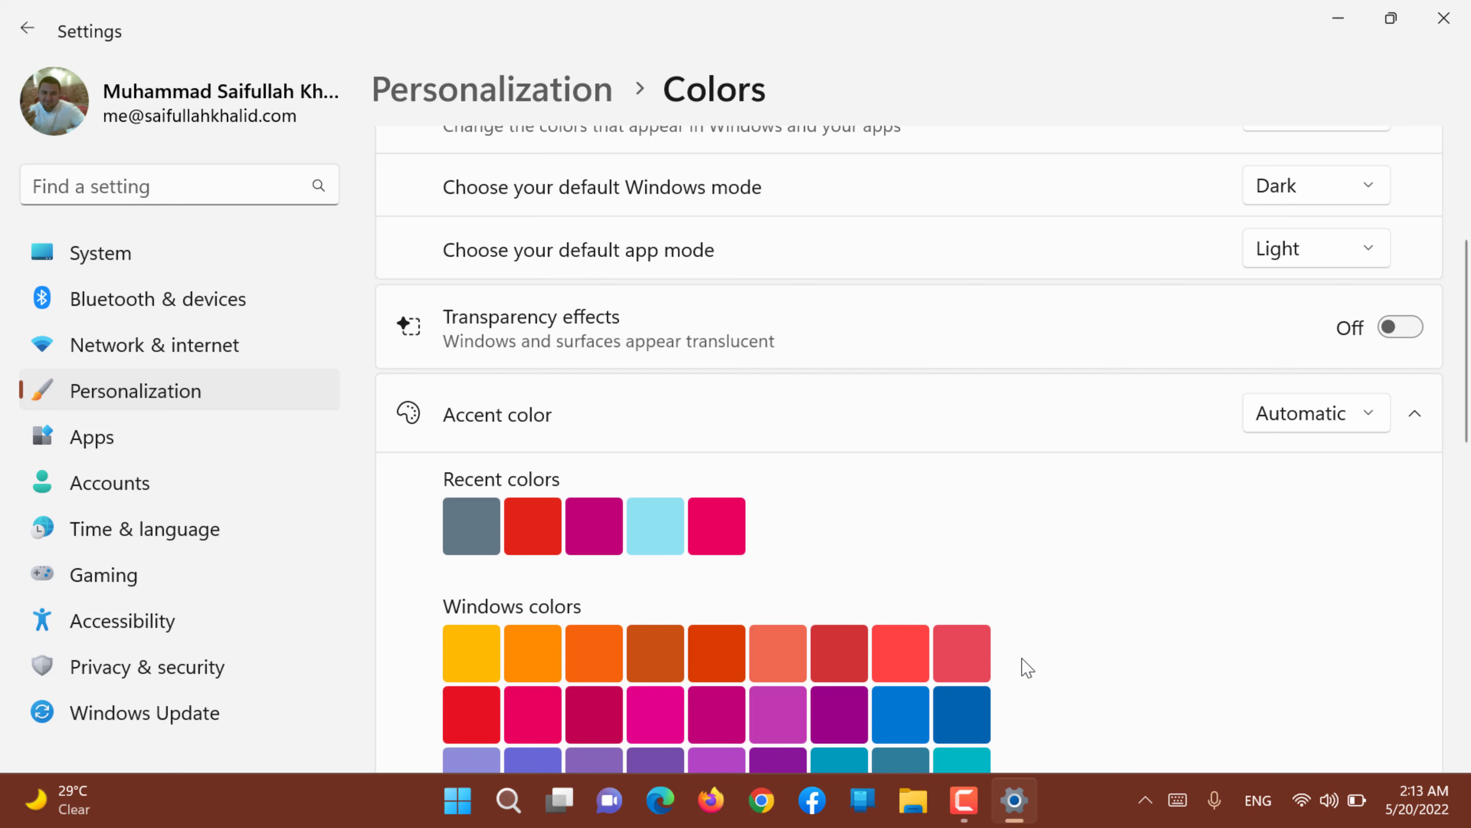
# Turn on transparency effects and check how File Explorer looks on its Home and This PC pages, closing it when finished
pyautogui.scroll(3, 1027, 666)
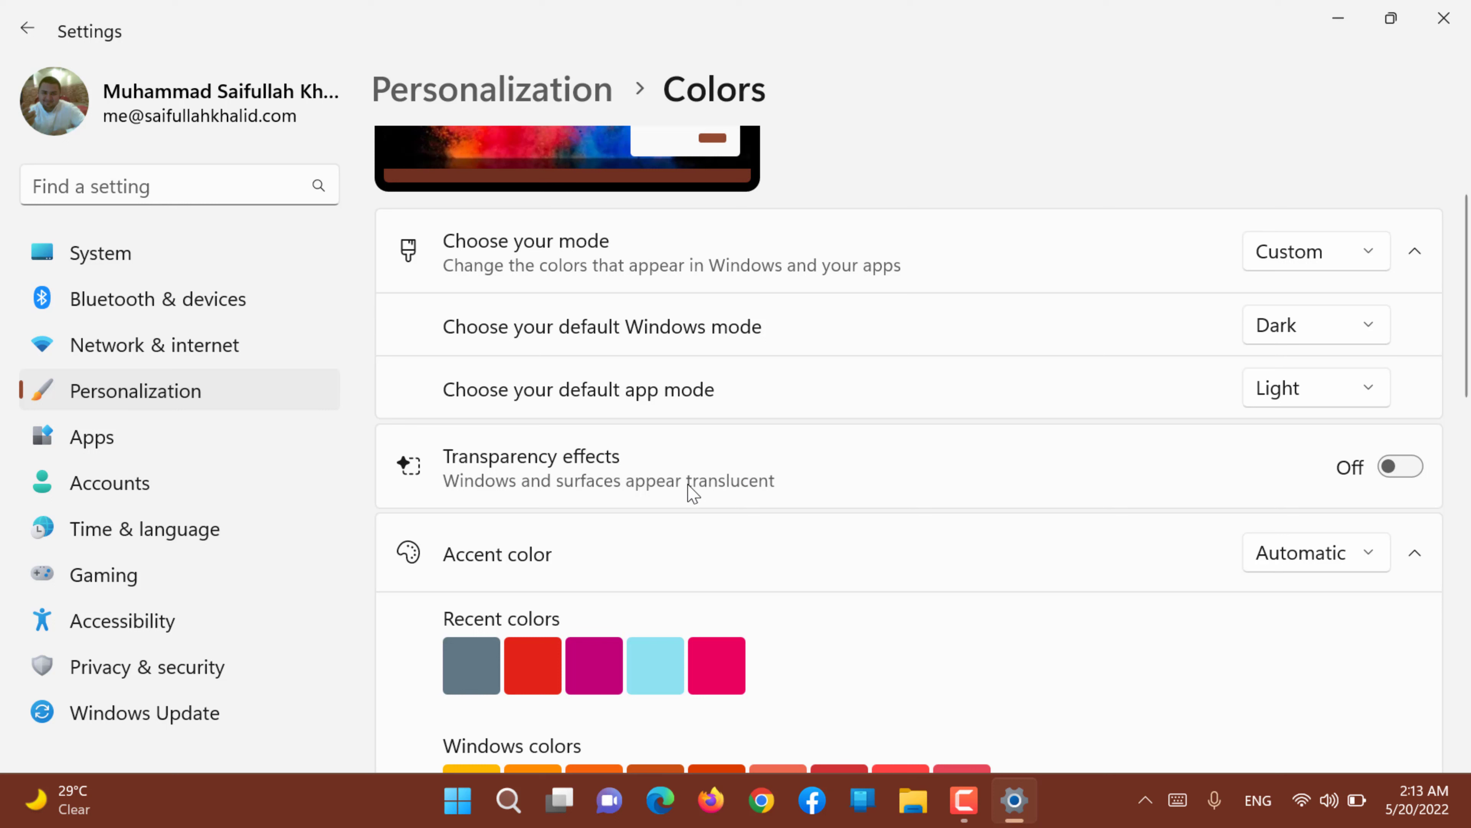
pyautogui.click(1401, 467)
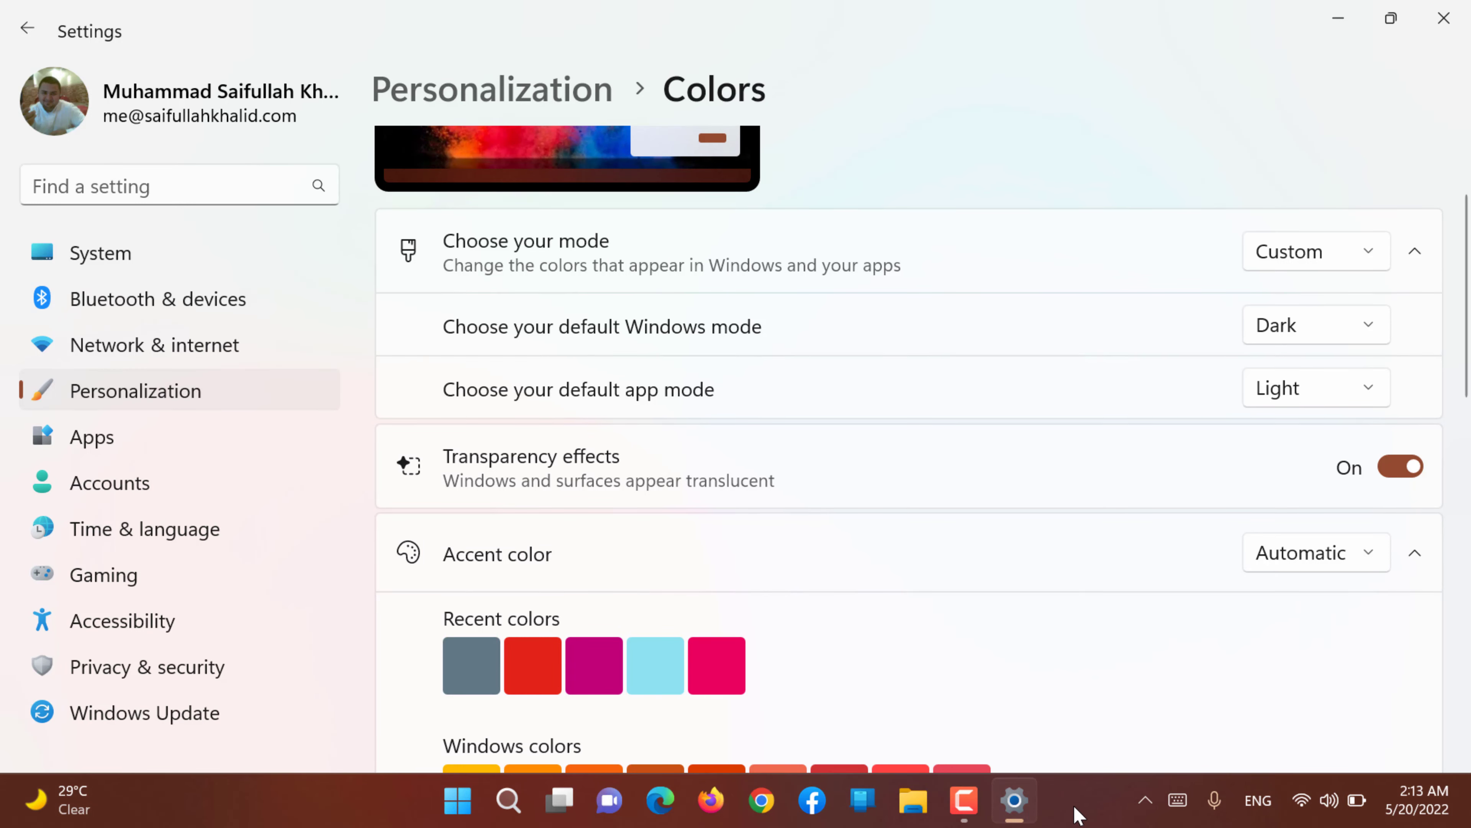
pyautogui.click(914, 800)
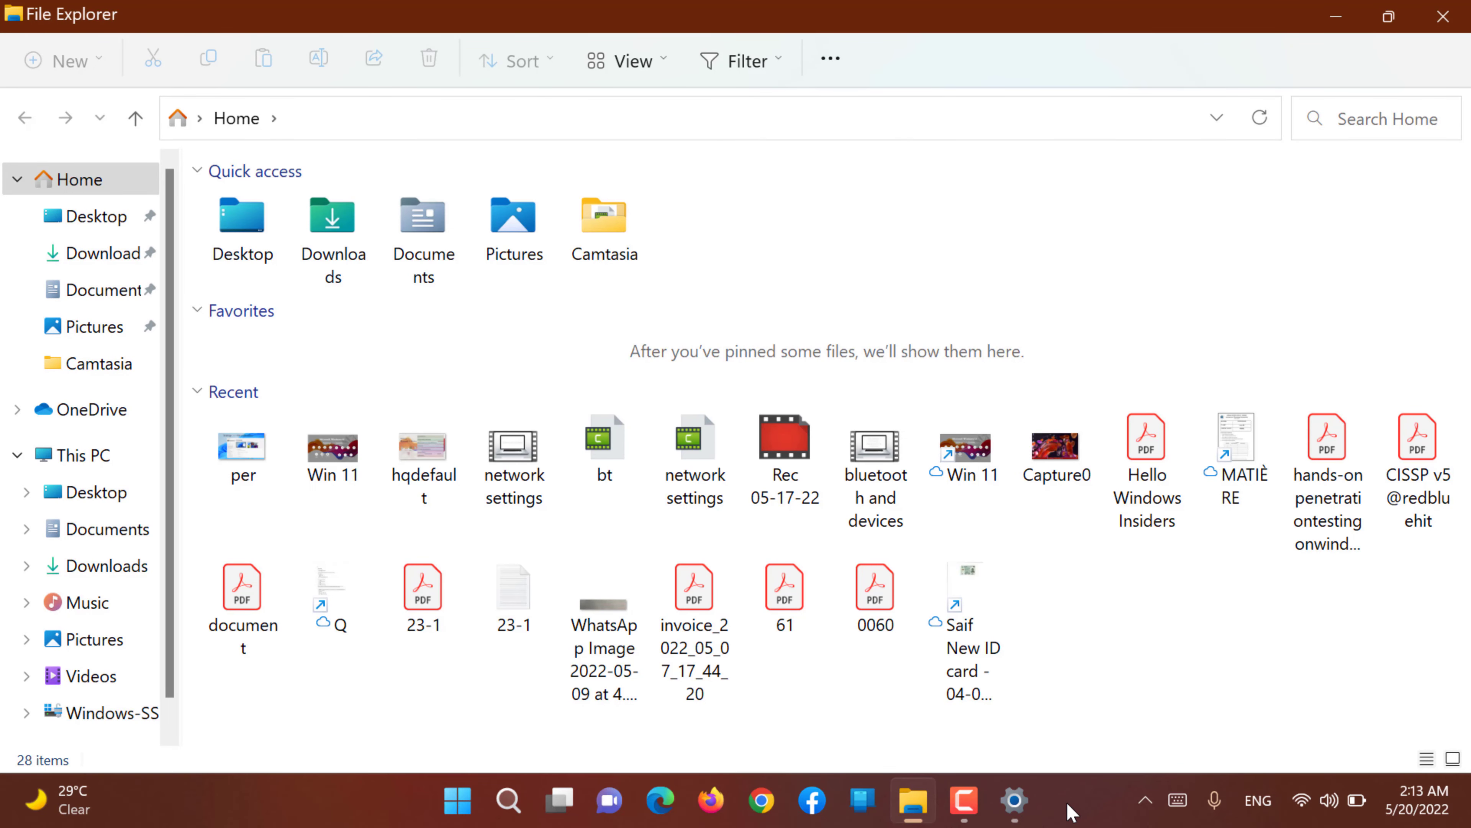
pyautogui.click(129, 458)
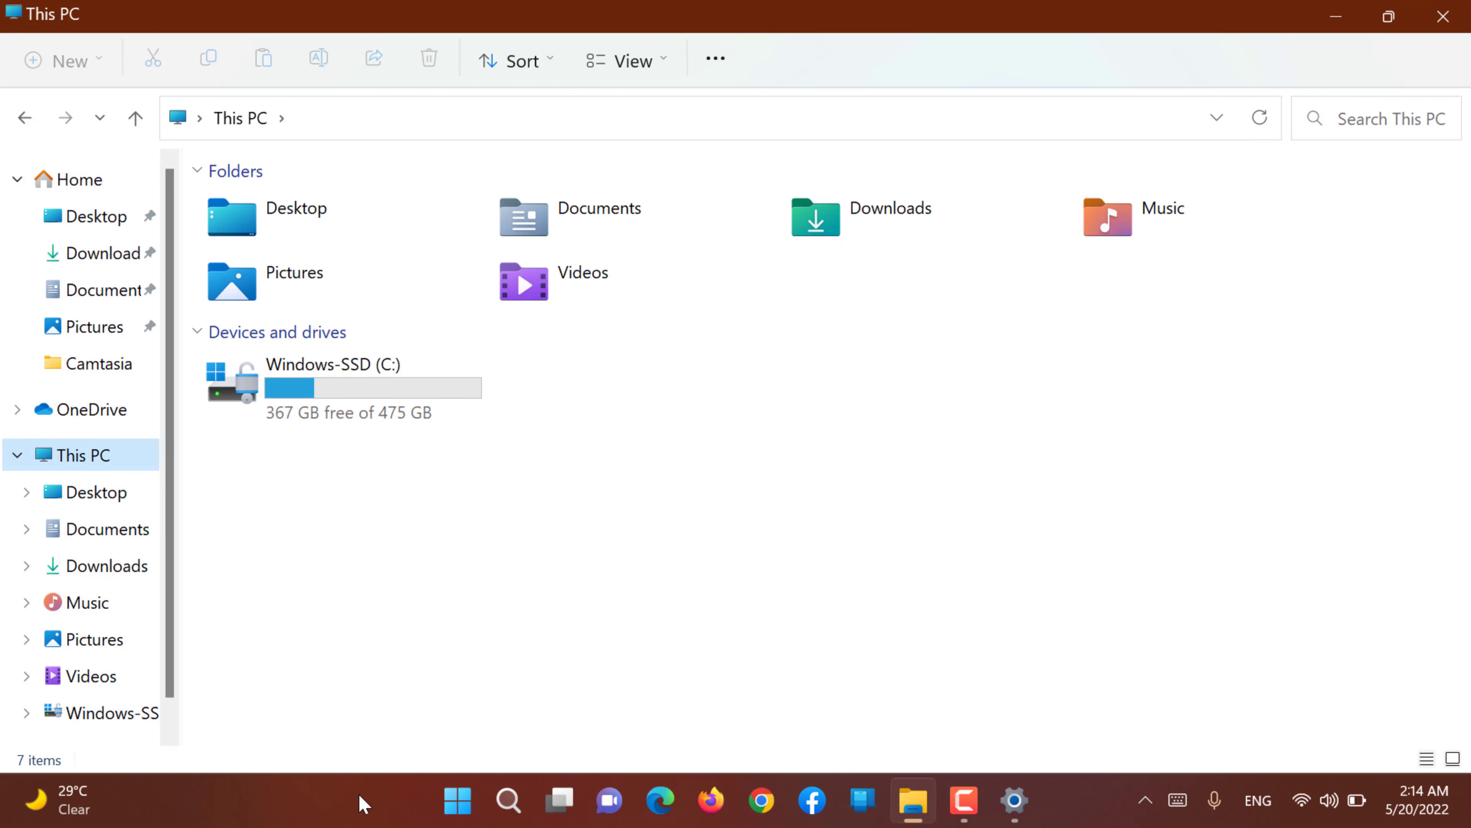
pyautogui.click(1443, 16)
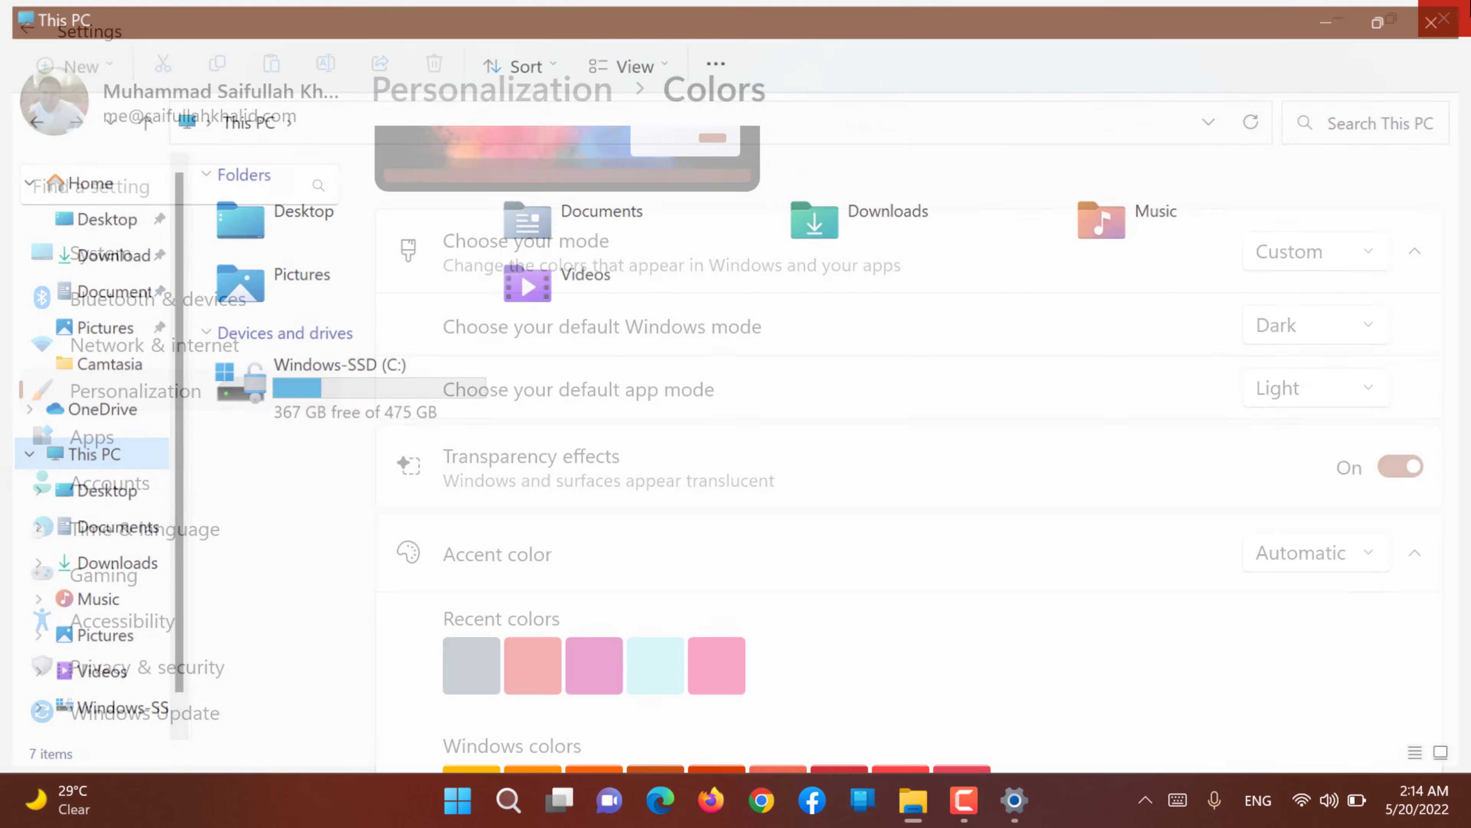
# Toggle transparency effects off and on again for comparison, leaving them off
pyautogui.click(1411, 473)
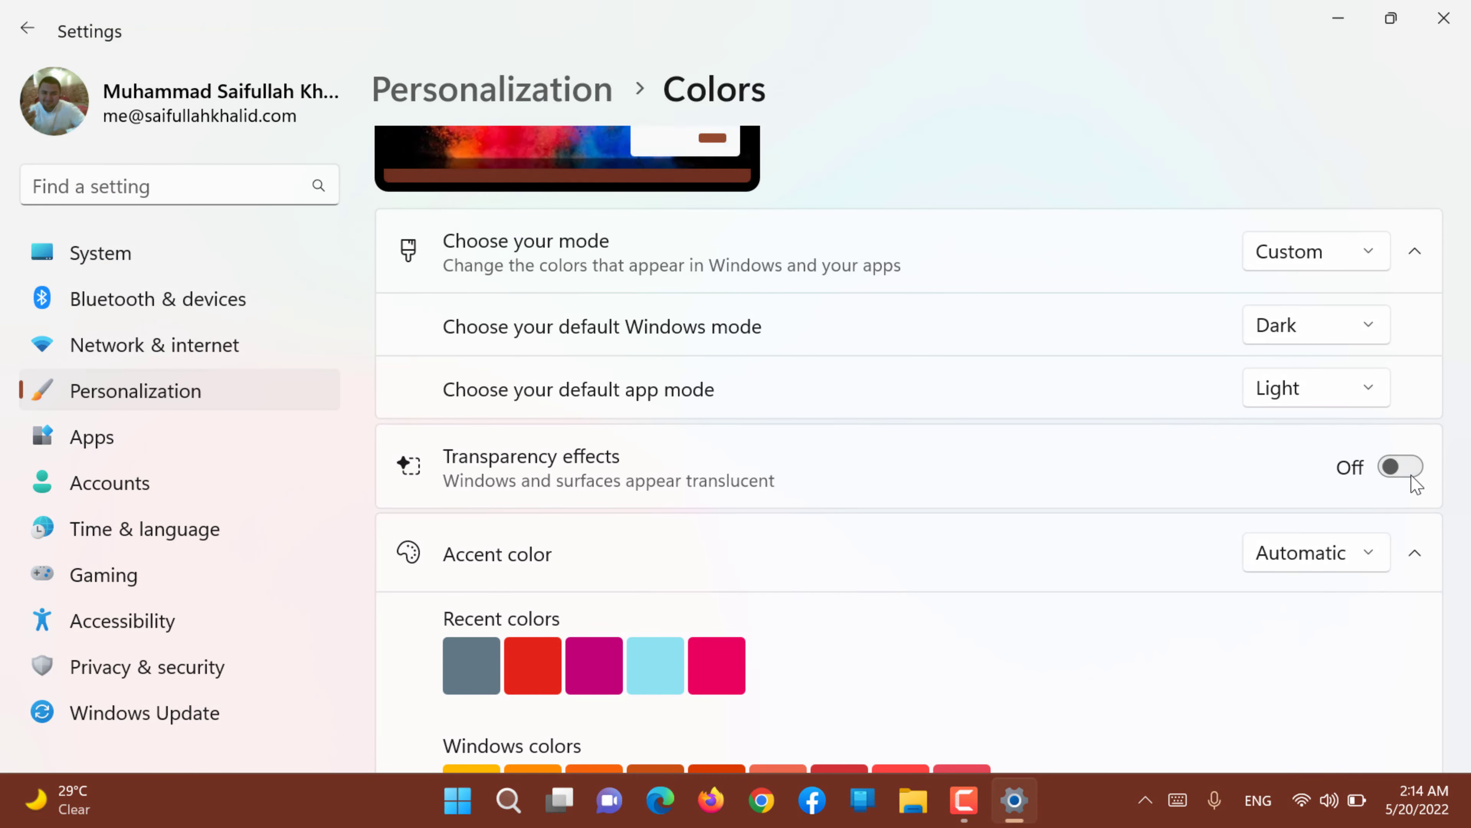
pyautogui.click(1411, 473)
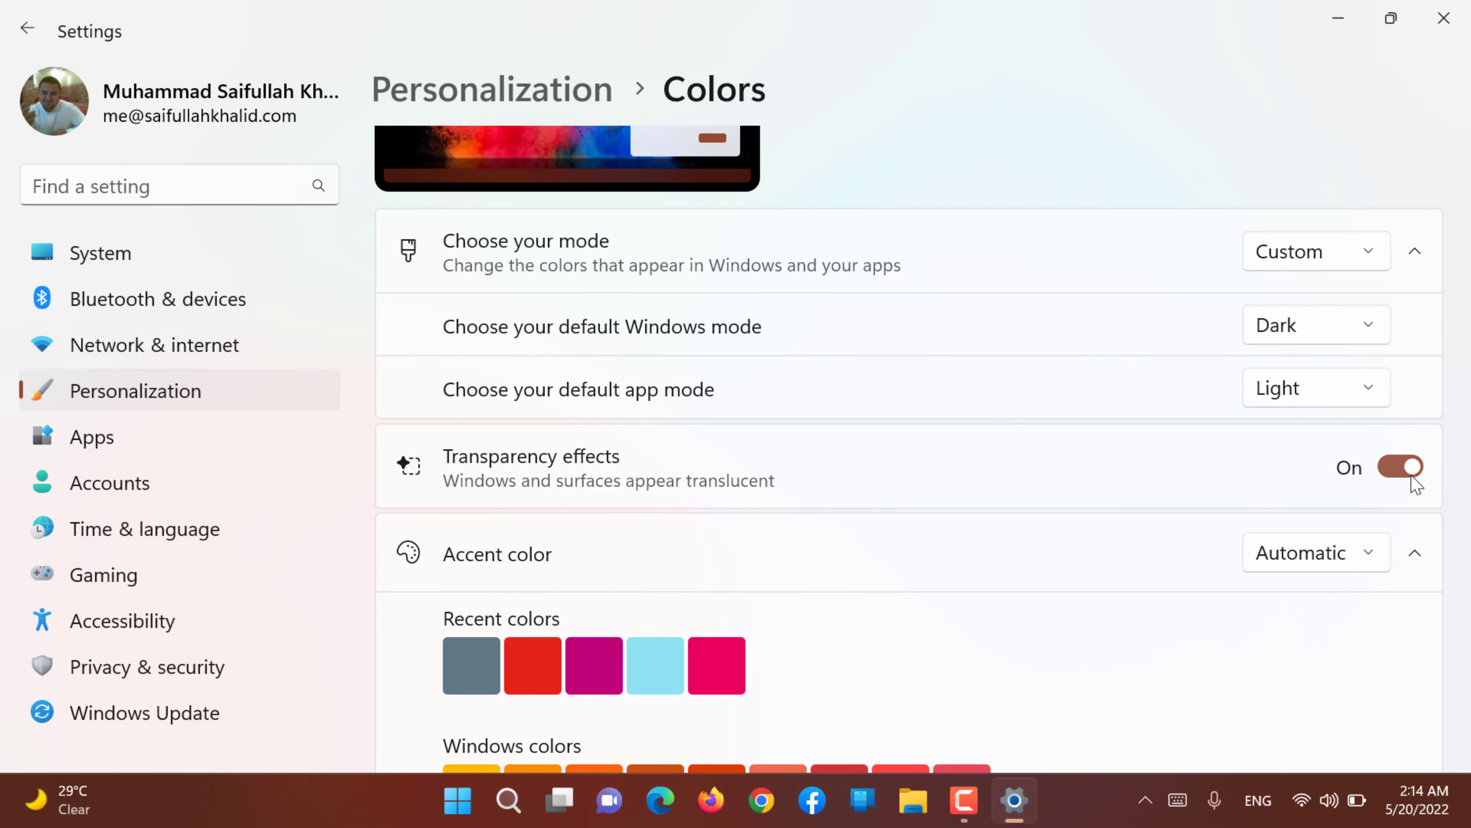
pyautogui.click(1411, 472)
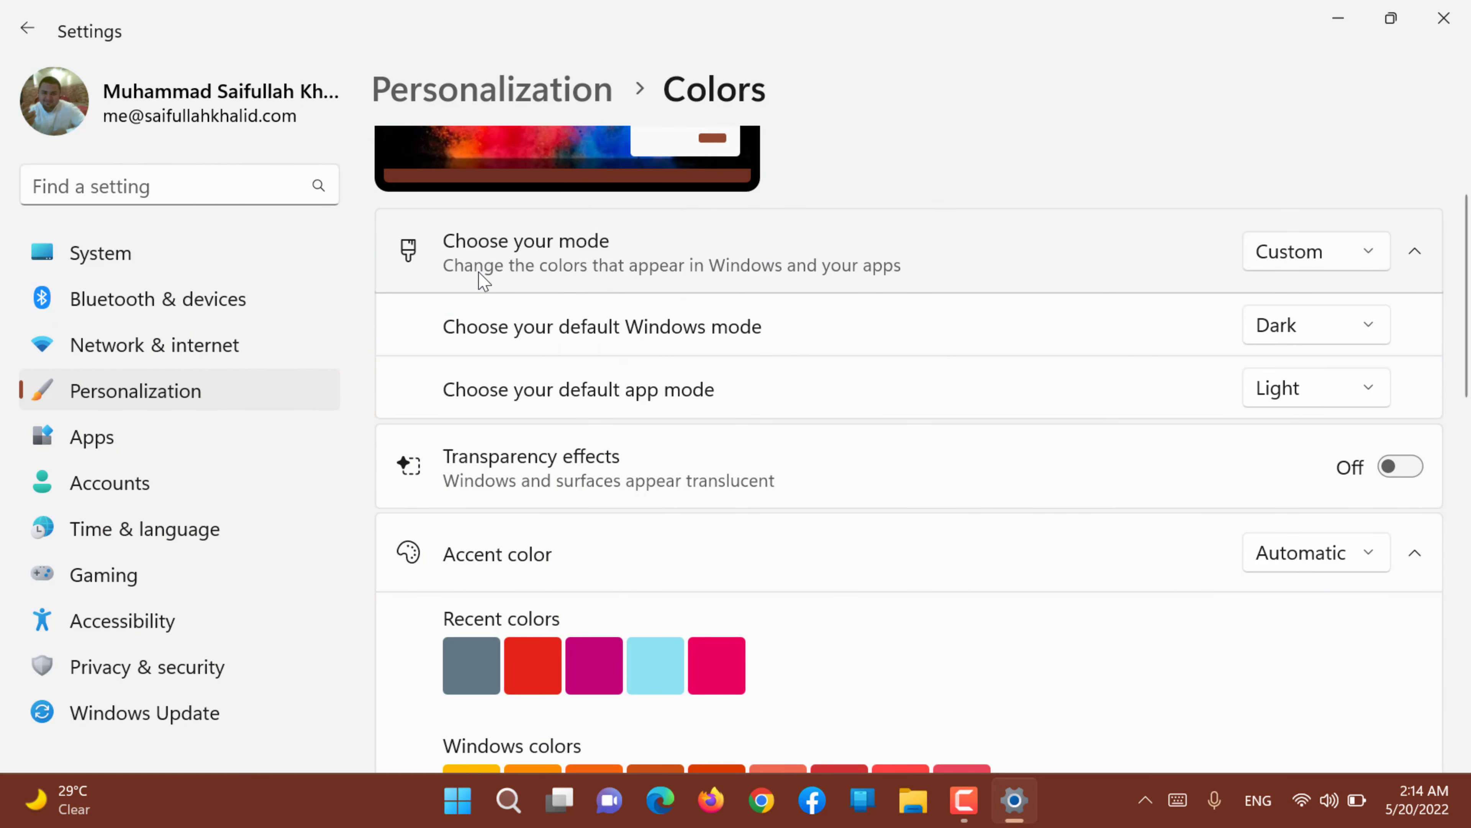
# Set the color mode to Dark and view how the Start menu looks with it
pyautogui.click(1355, 262)
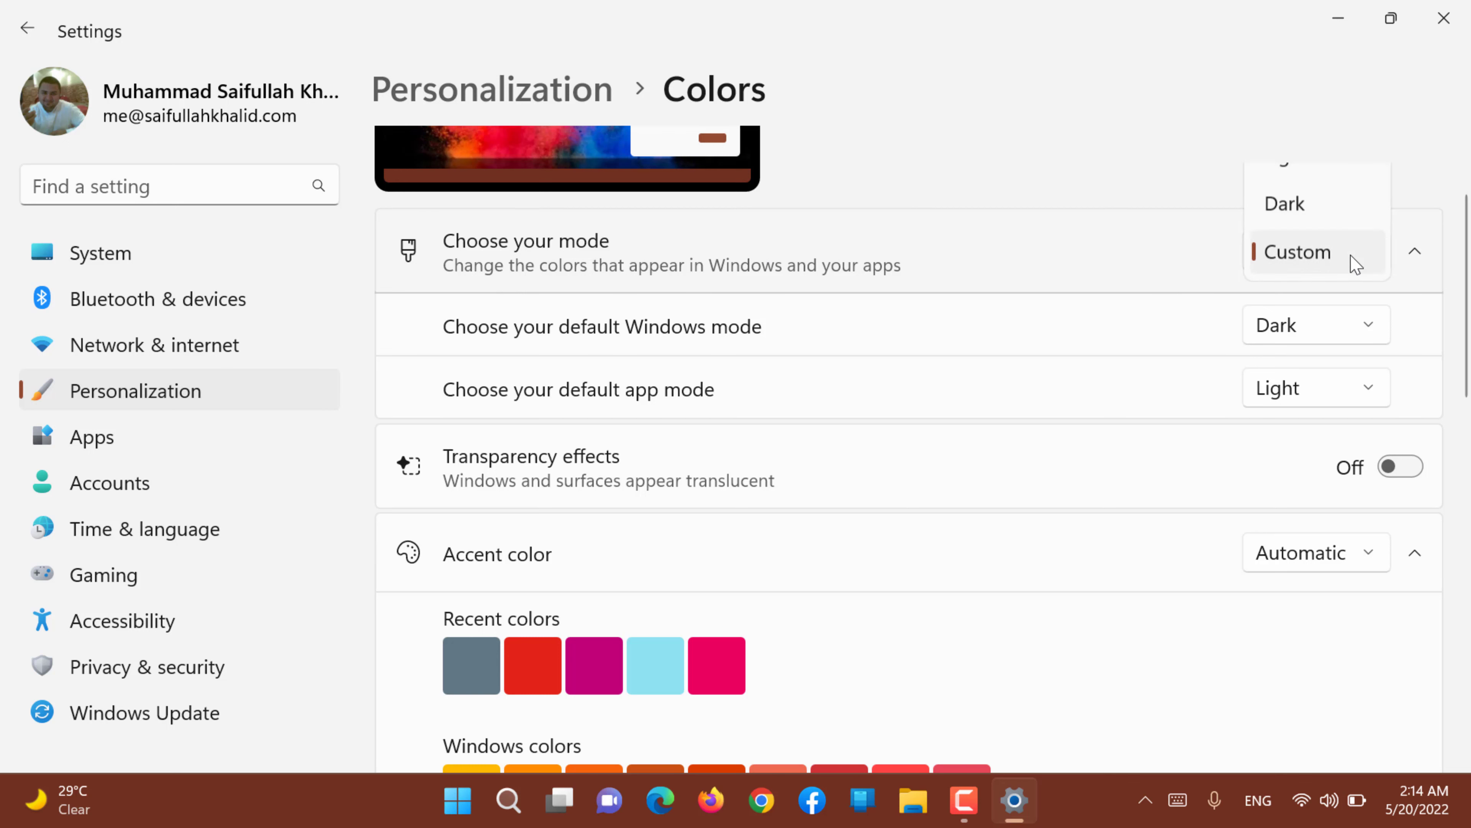
pyautogui.click(1339, 197)
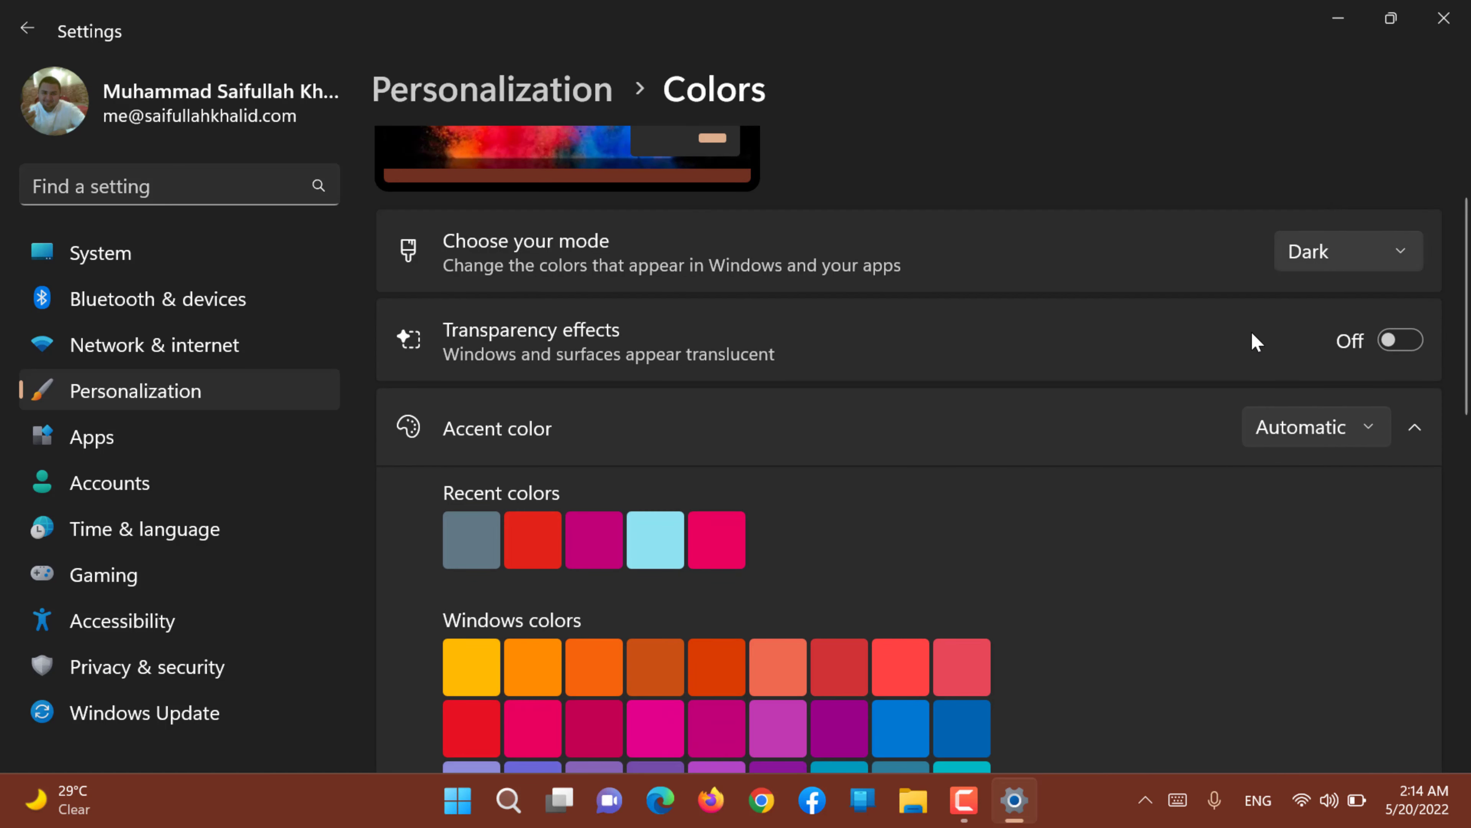
pyautogui.click(457, 799)
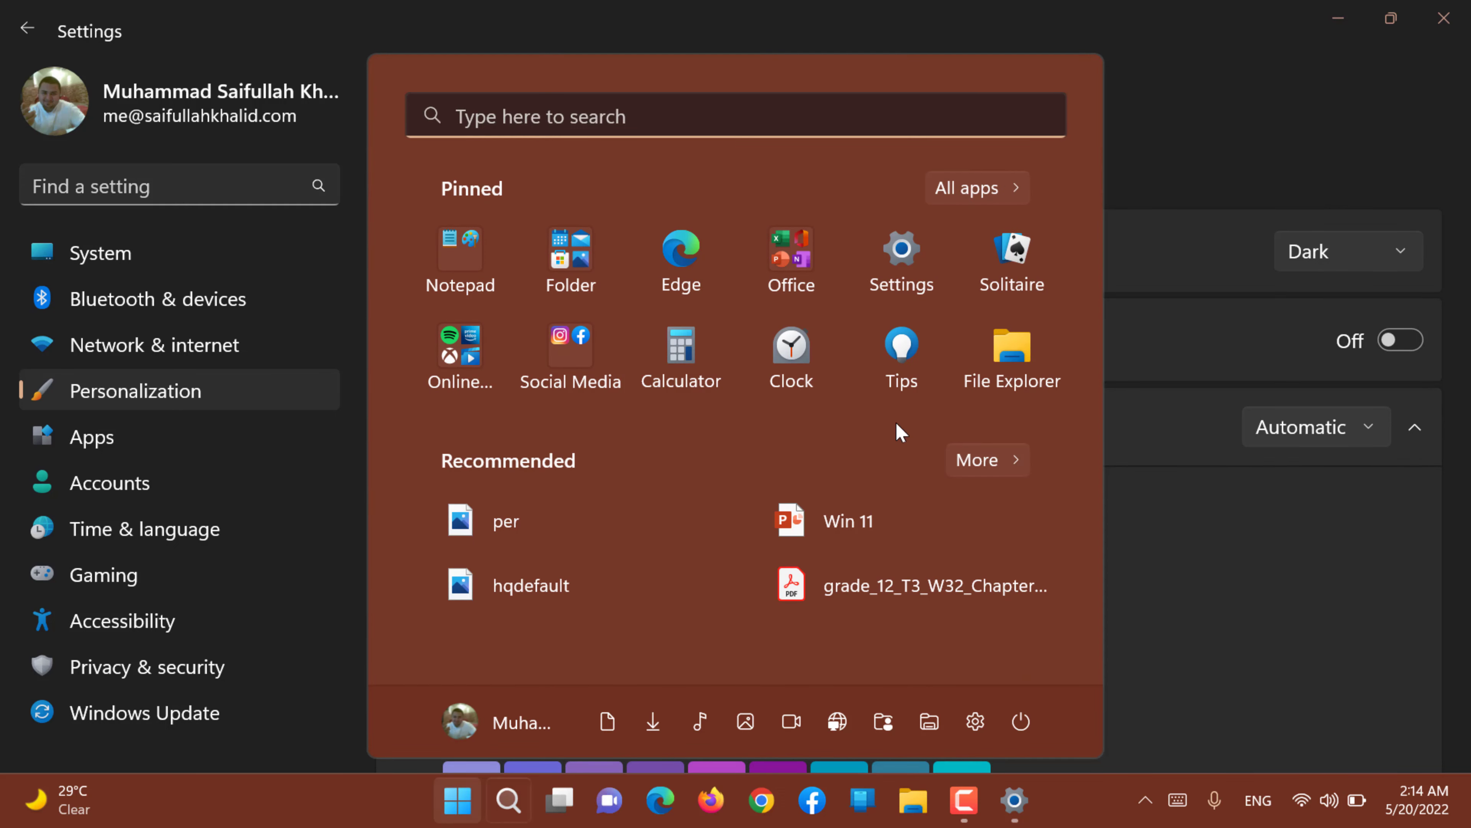
# Set the color mode to Light for both Windows and apps
pyautogui.click(1329, 249)
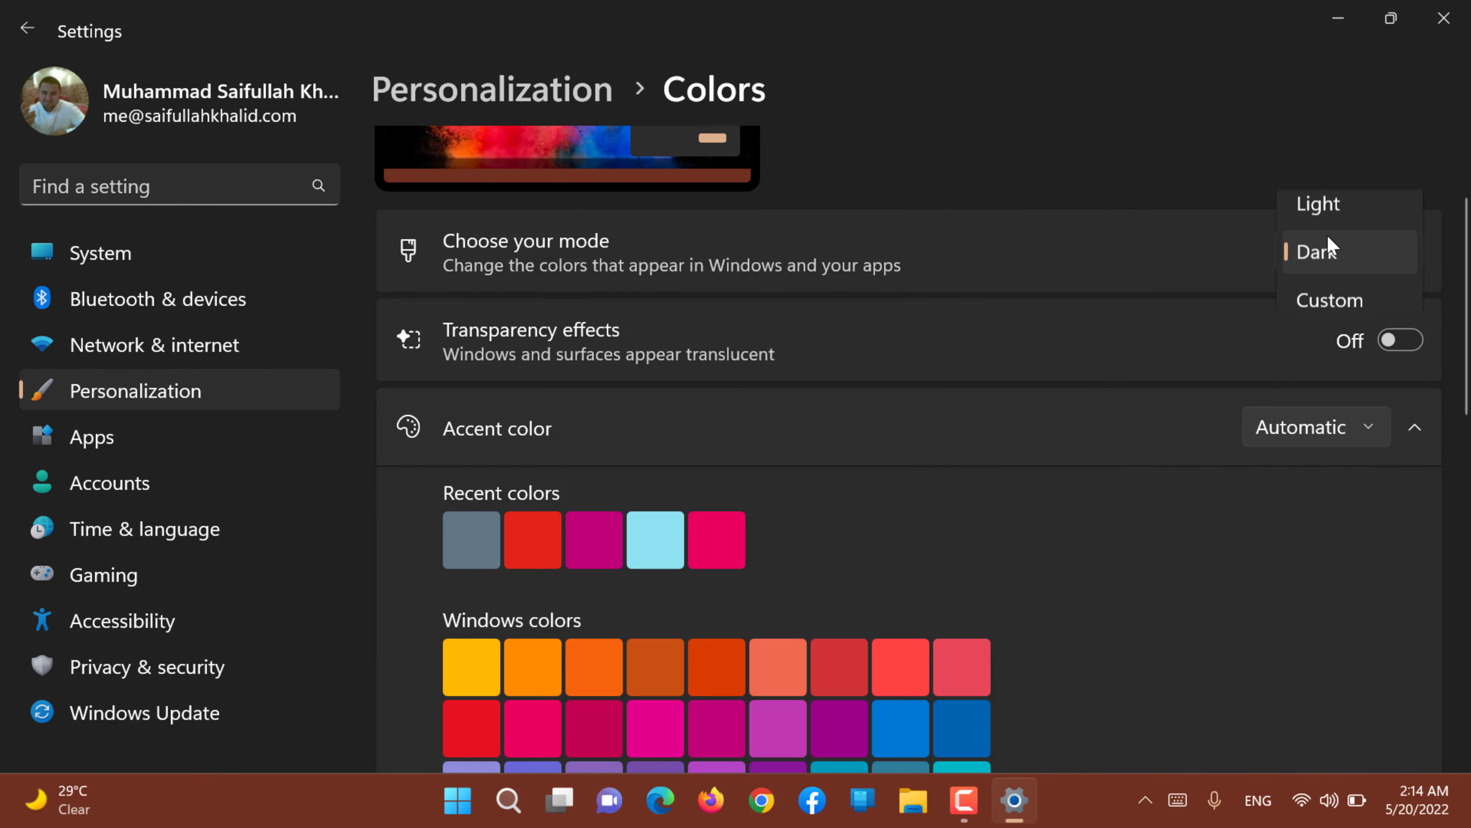
pyautogui.click(1362, 206)
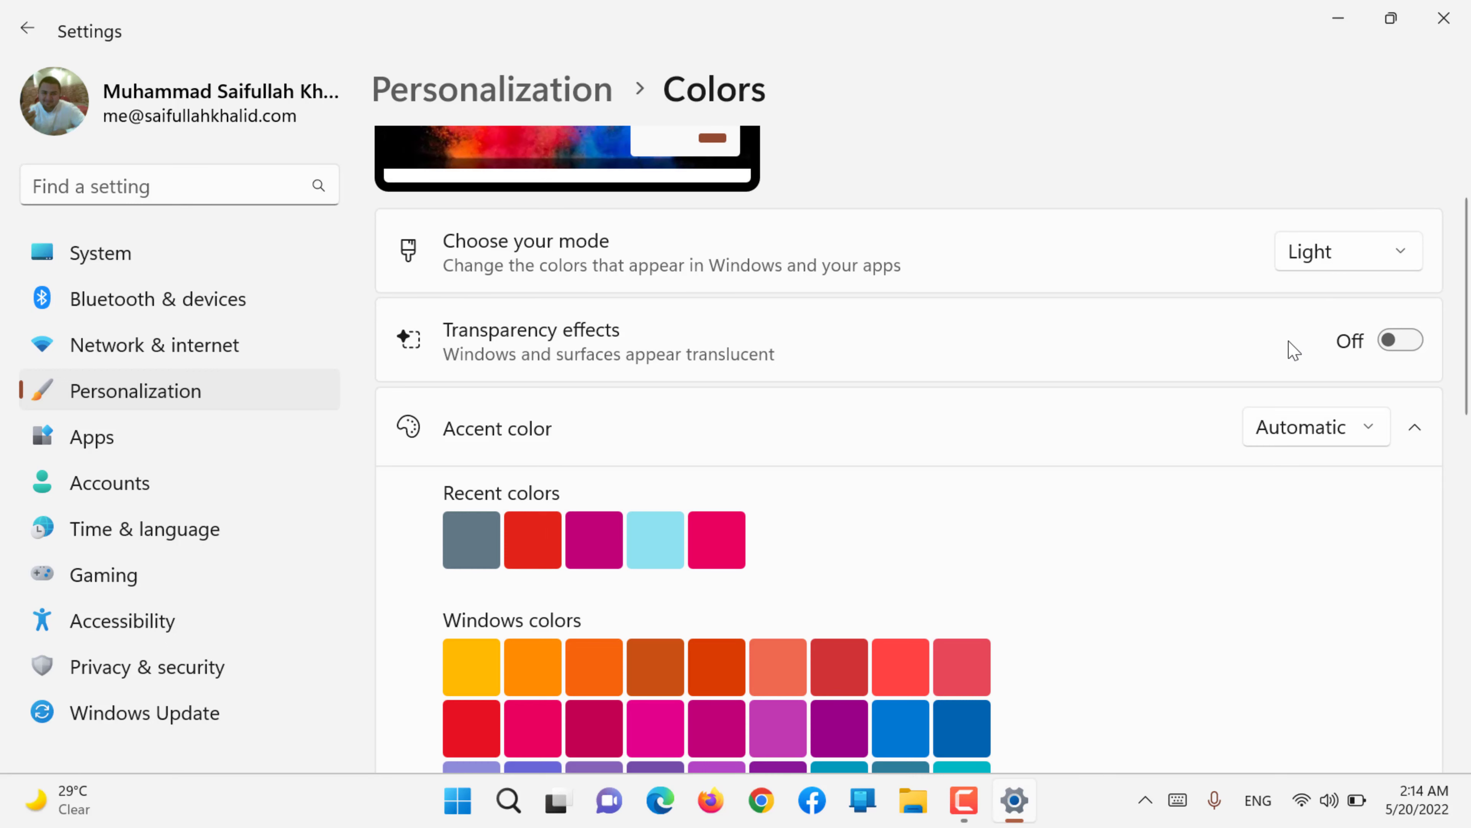
pyautogui.scroll(1, 1293, 350)
# Set the accent color to Orchid from the Windows colors, and replace it with the magenta swatch from the recent colors
pyautogui.scroll(-3, 1262, 352)
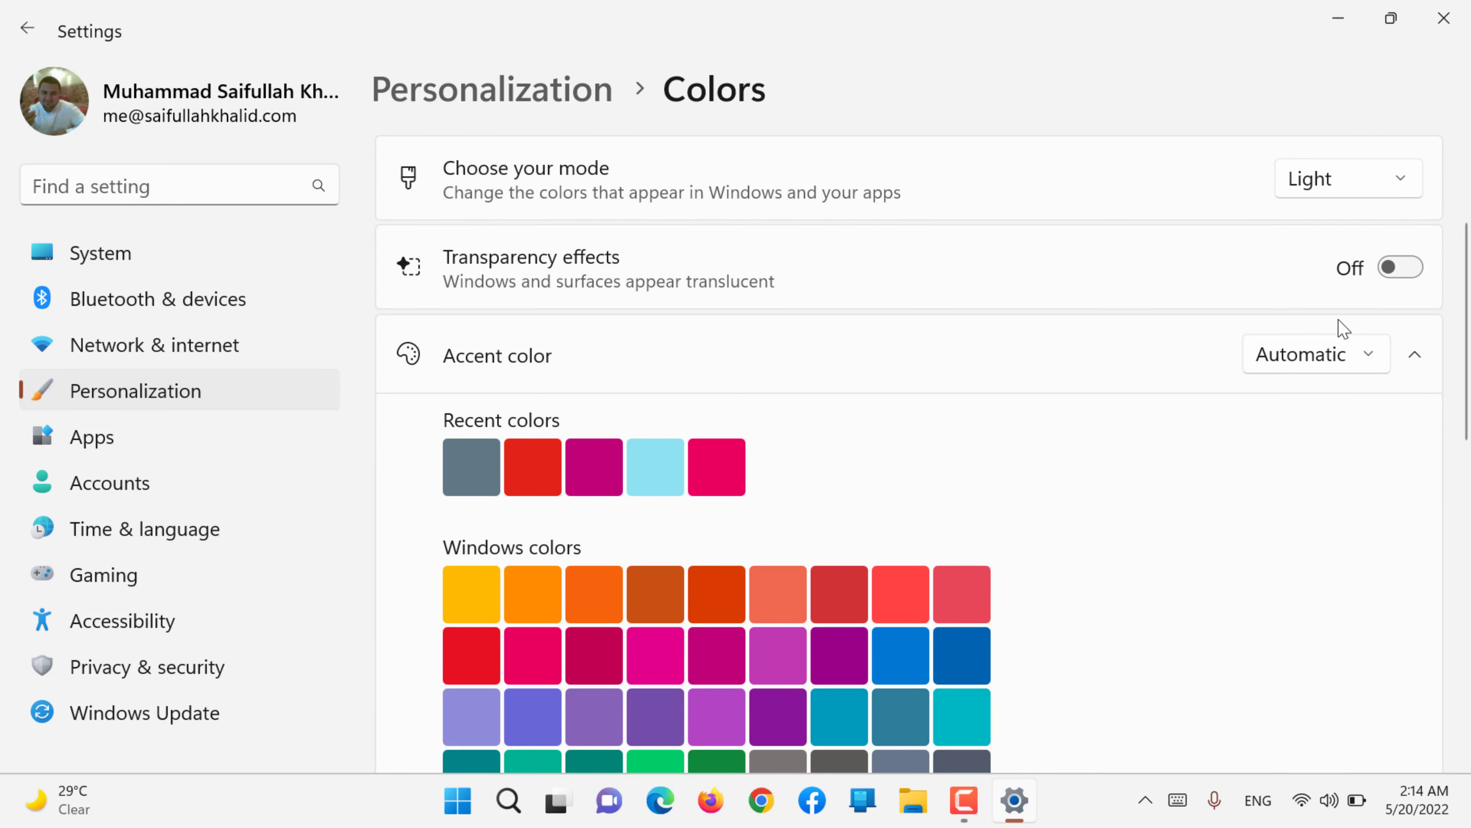
pyautogui.scroll(-5, 1028, 352)
pyautogui.scroll(-4, 1030, 351)
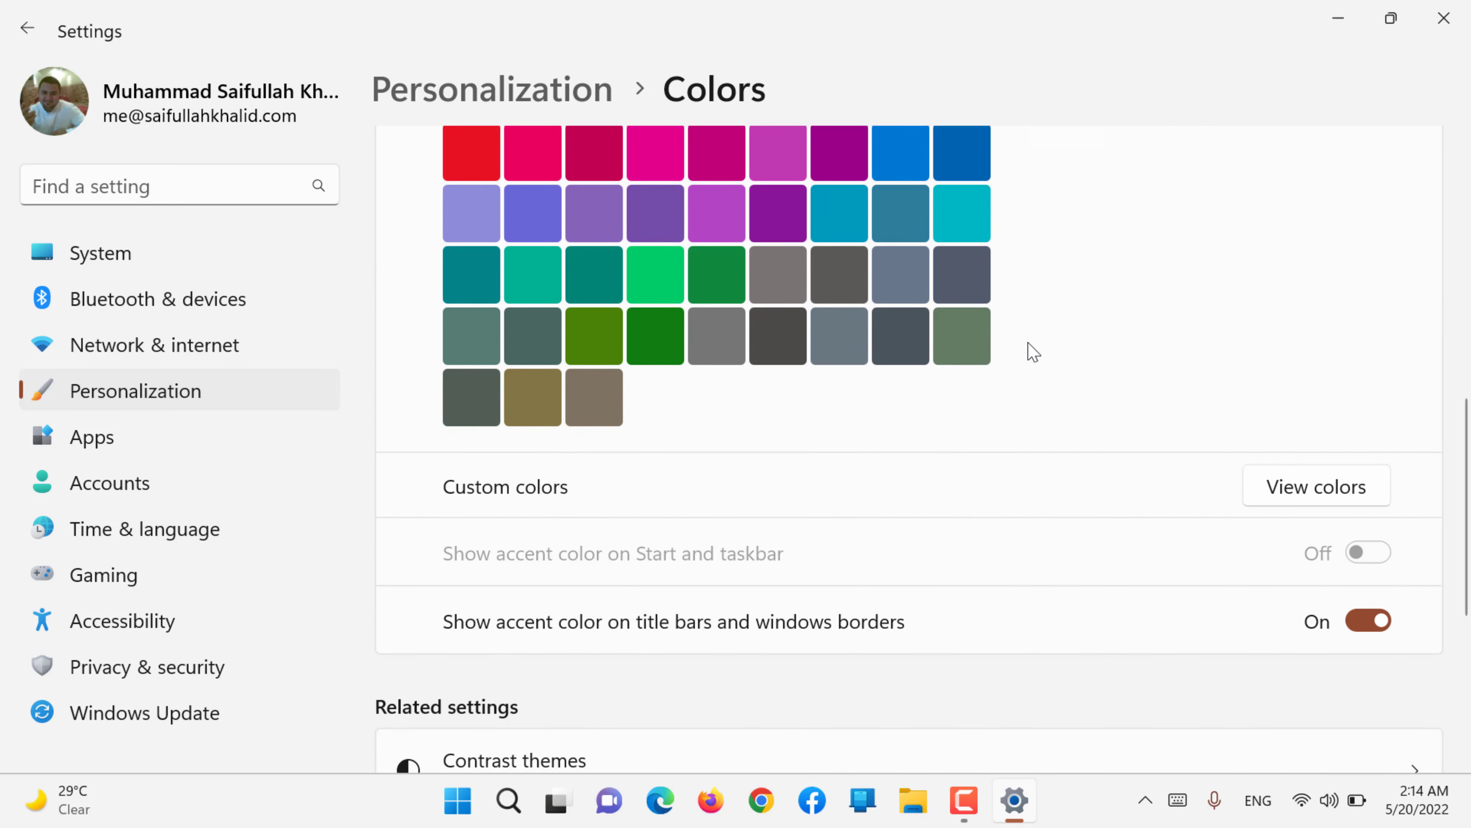
pyautogui.scroll(3, 707, 362)
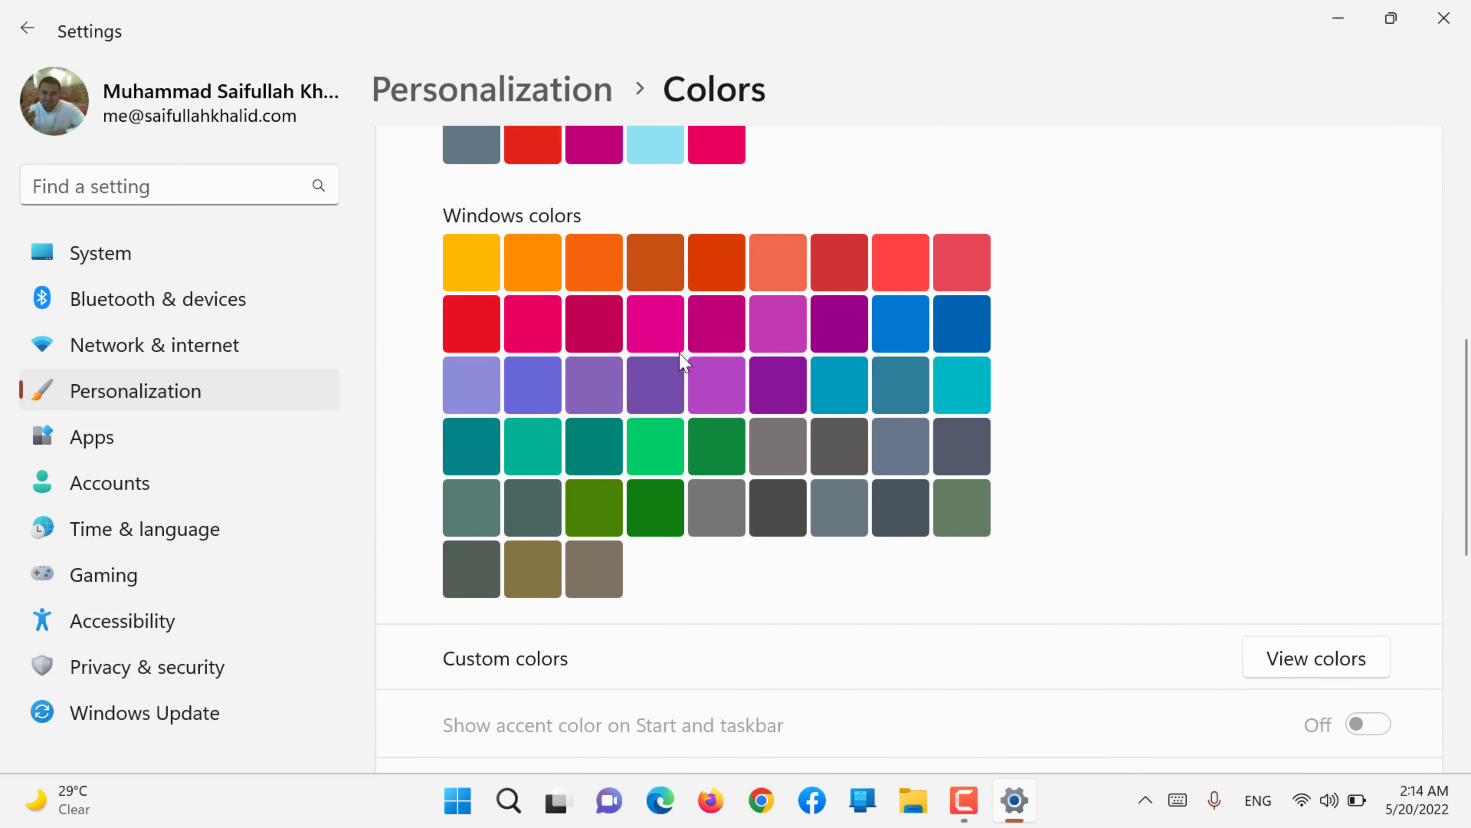
pyautogui.click(840, 322)
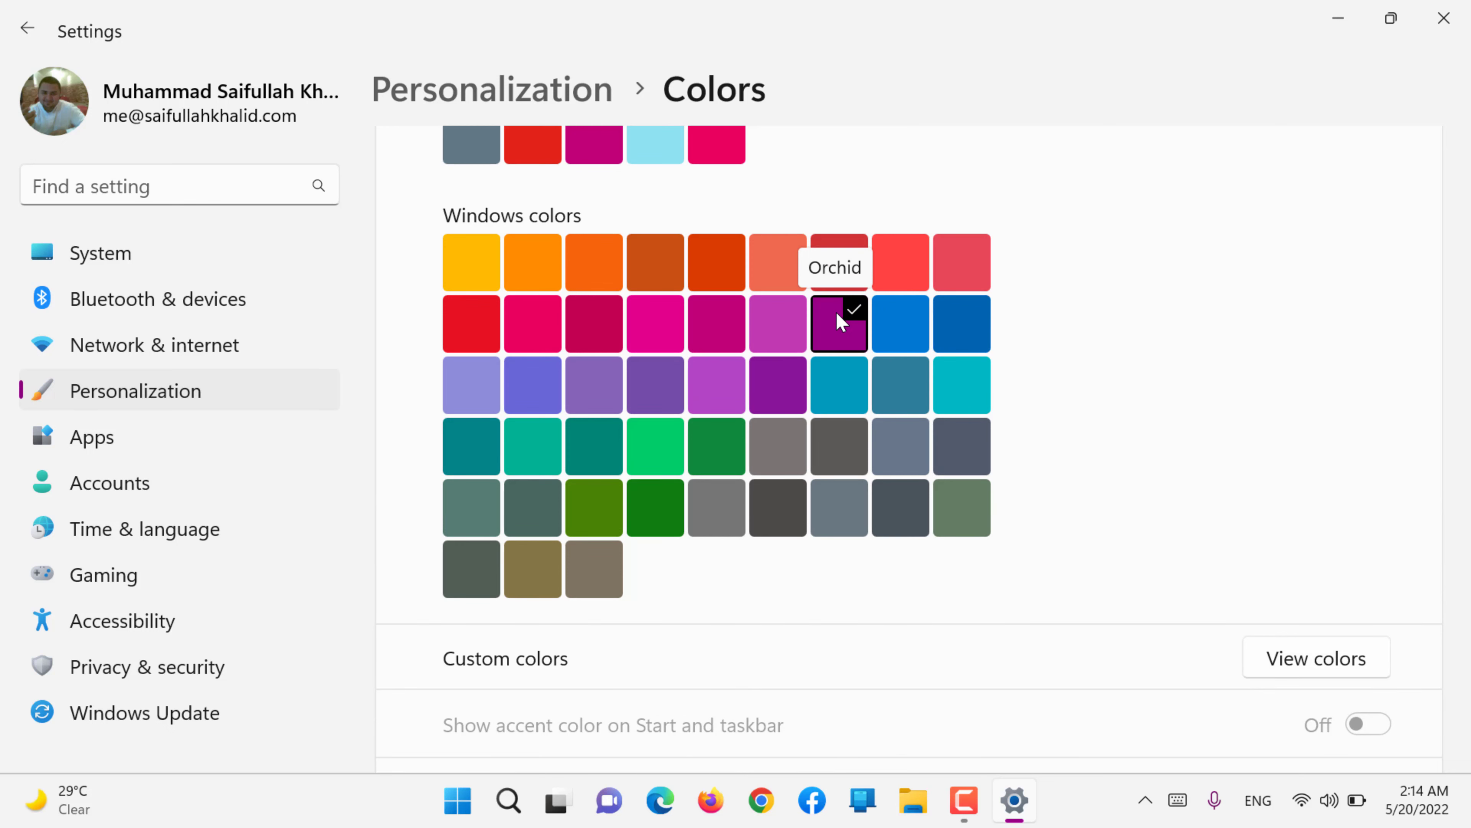
pyautogui.scroll(3, 841, 322)
pyautogui.click(611, 362)
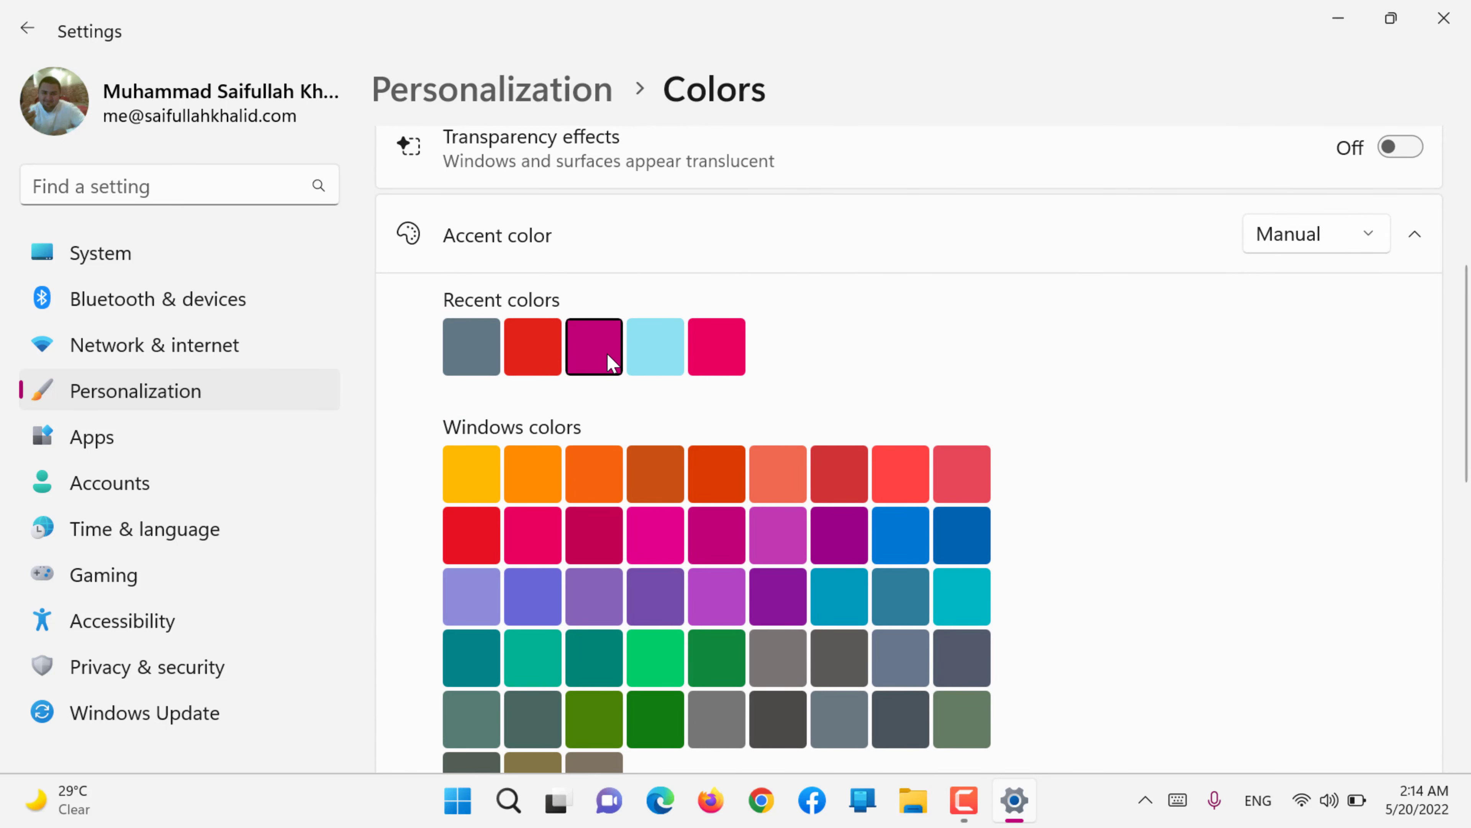
# Choose a custom accent color, trying Indigo in the color spectrum and applying a medium Purple
pyautogui.scroll(-3, 896, 723)
pyautogui.scroll(-3, 895, 723)
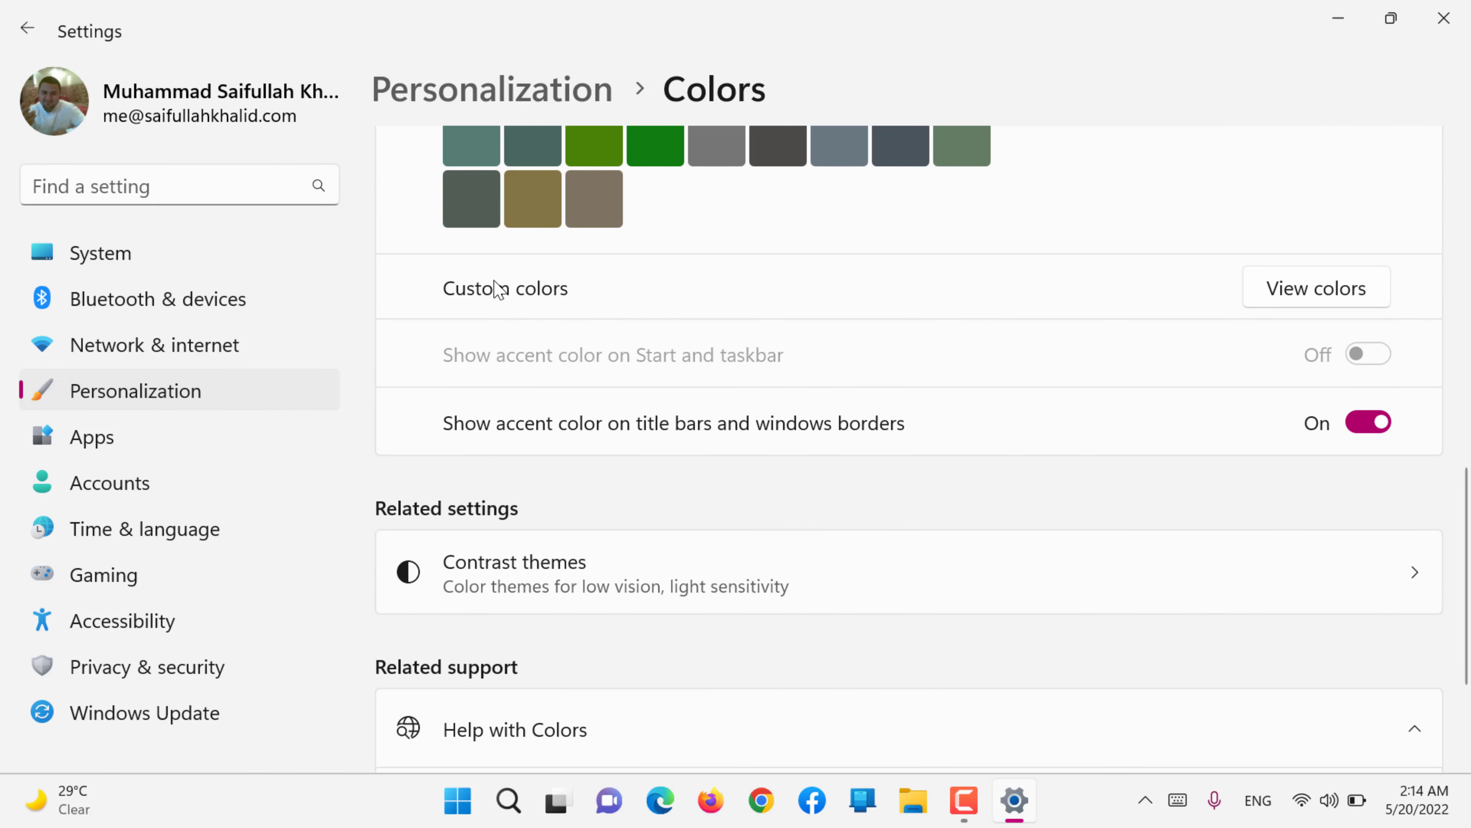
pyautogui.click(1320, 304)
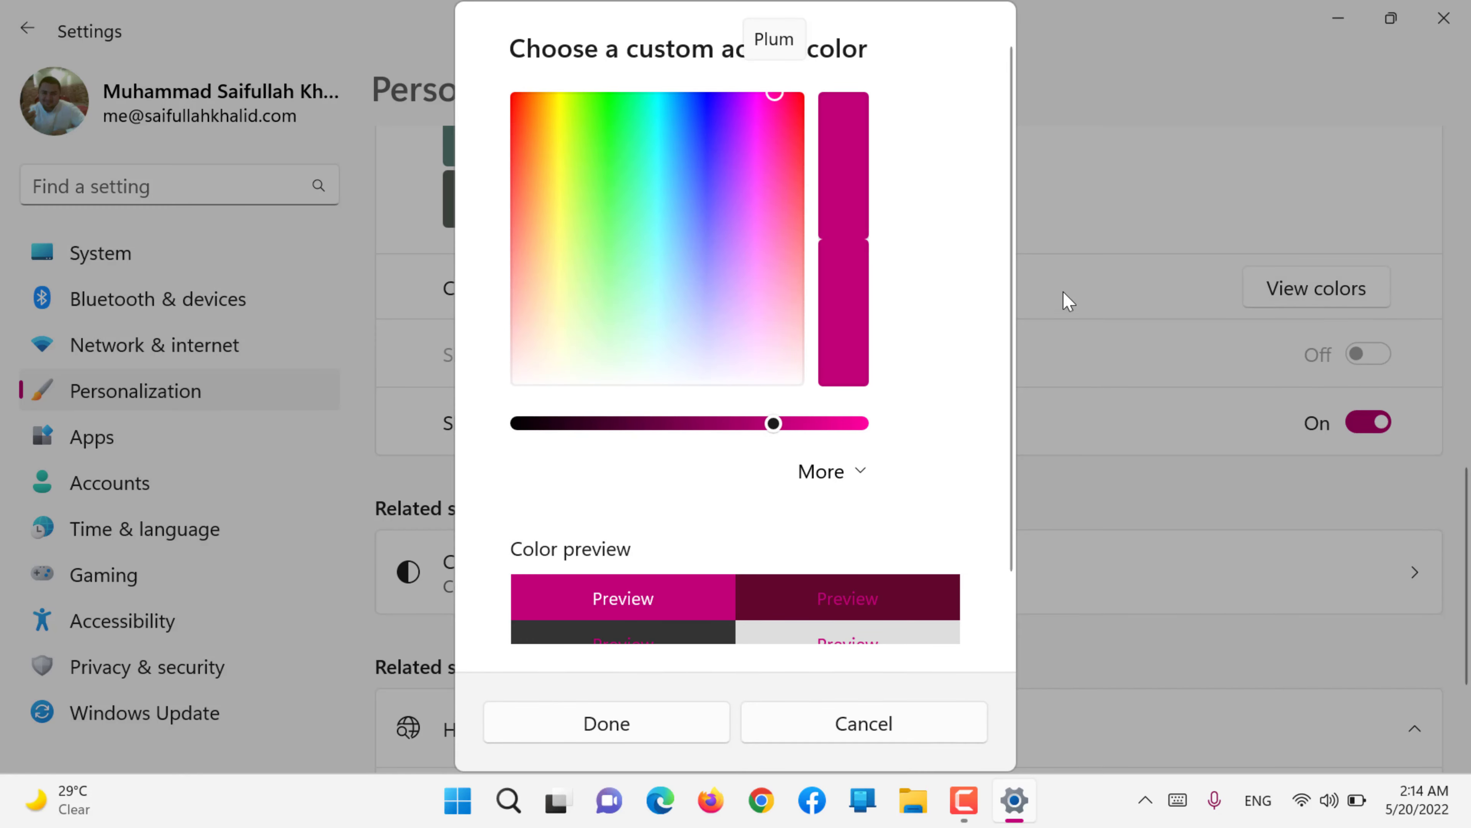
pyautogui.moveTo(680, 228)
pyautogui.mouseDown()
pyautogui.moveTo(735, 274)
pyautogui.moveTo(706, 220)
pyautogui.mouseUp()
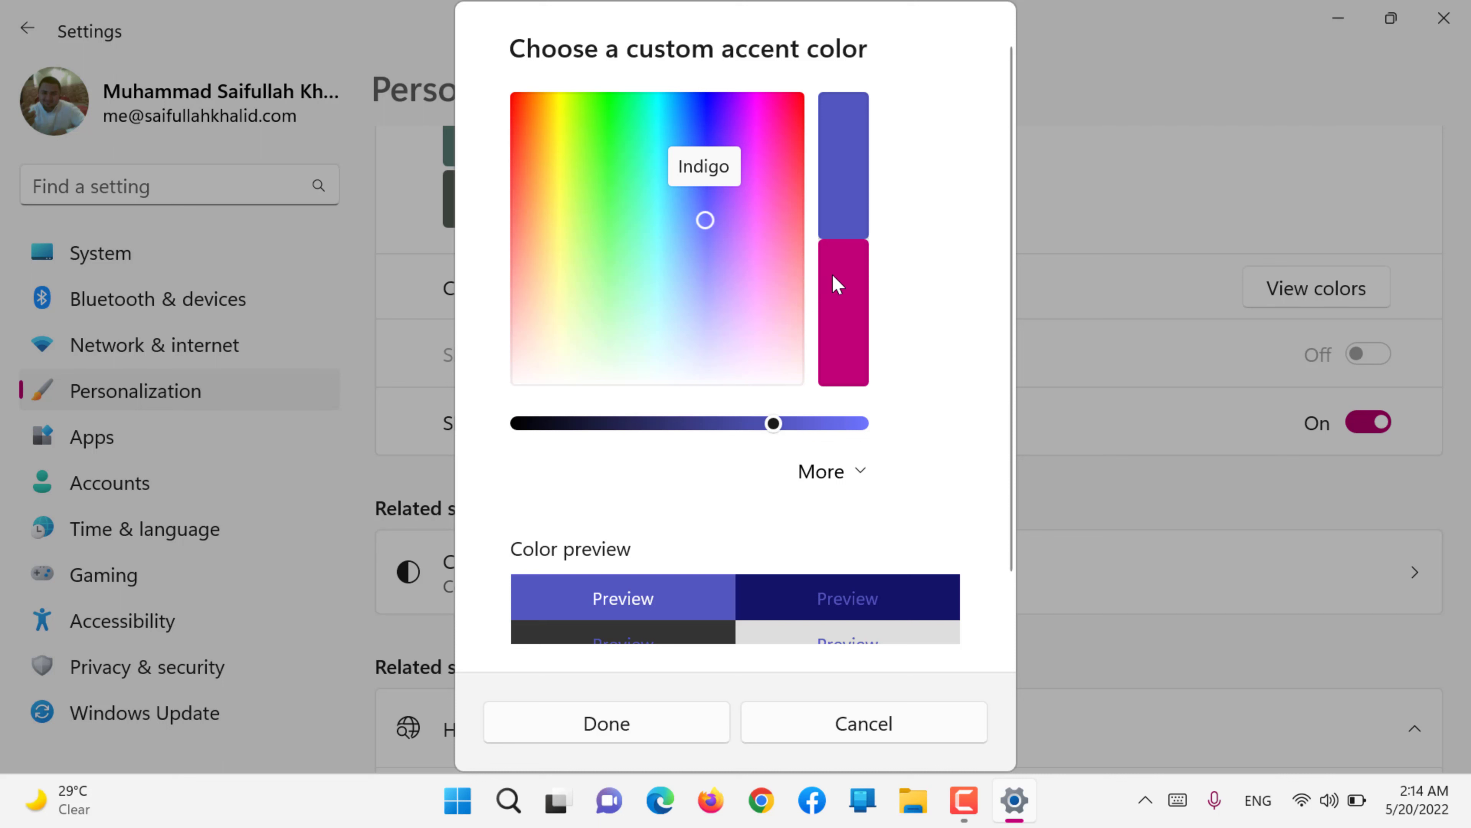
pyautogui.moveTo(769, 227); pyautogui.dragTo(745, 169)
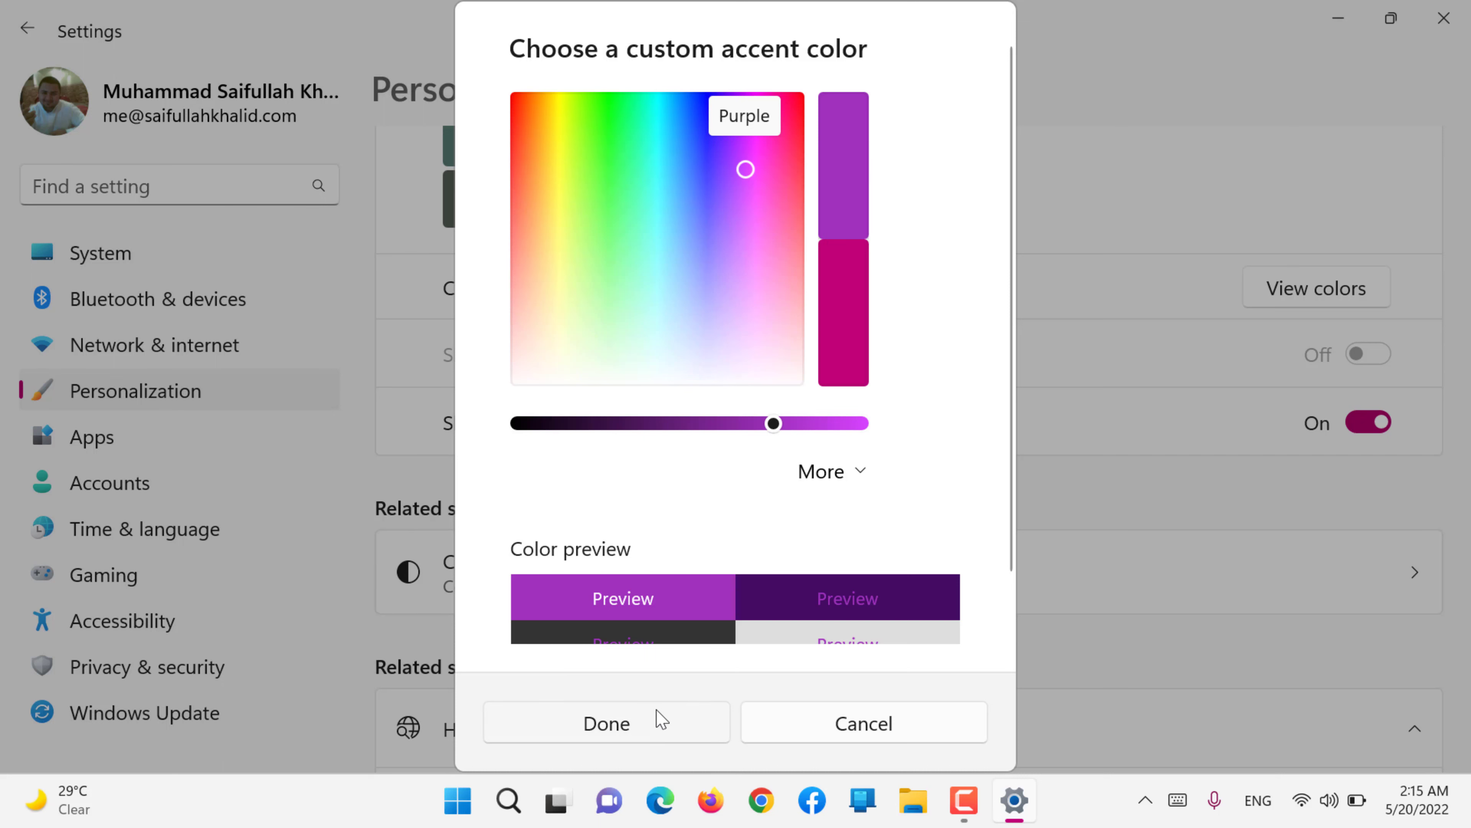
pyautogui.click(661, 719)
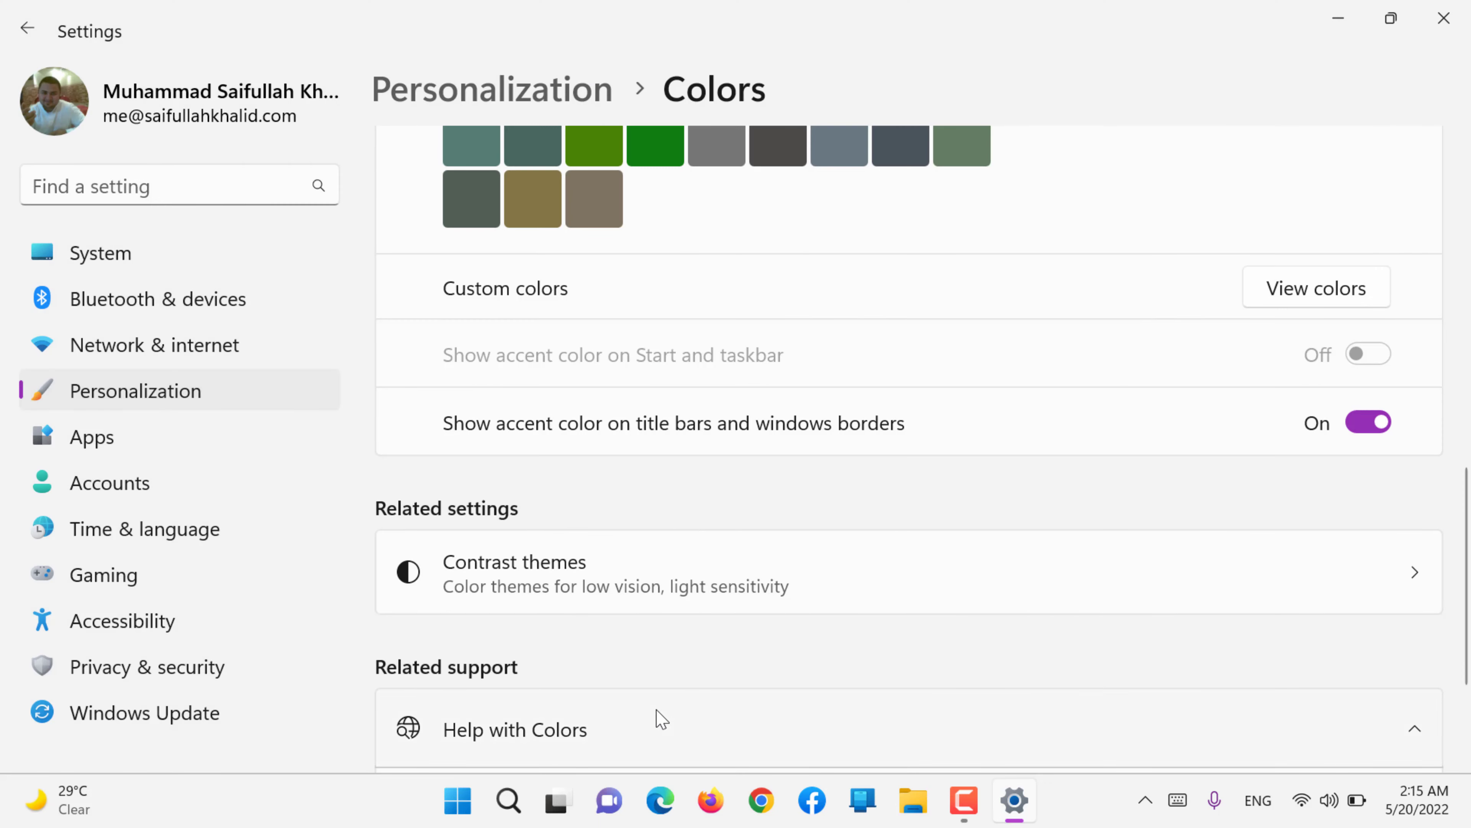
# Turn the accent color on title bars and windows borders off and back on
pyautogui.scroll(-1, 660, 718)
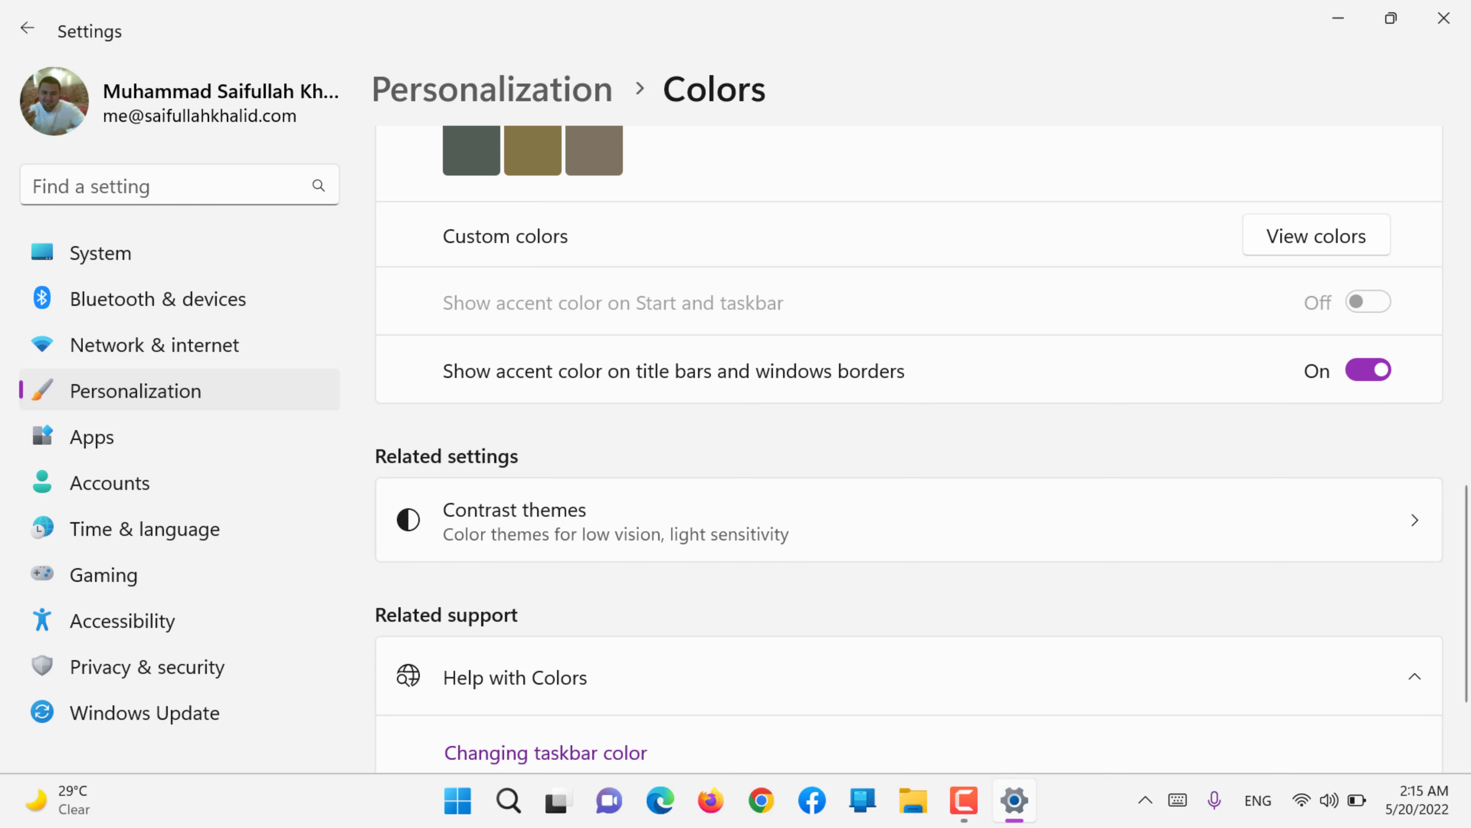
pyautogui.moveTo(1012, 812)
pyautogui.click(1371, 371)
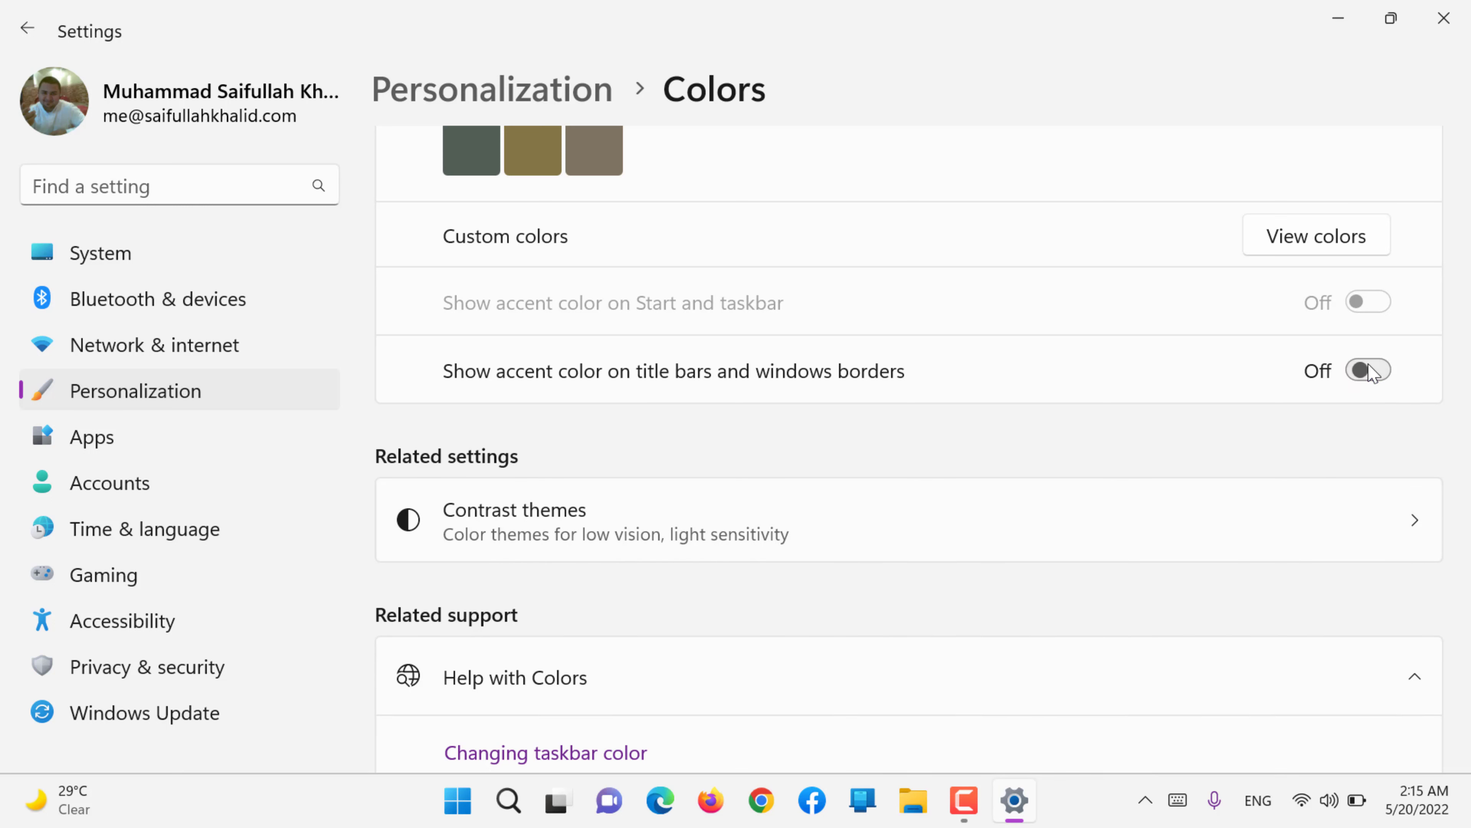
pyautogui.click(1371, 371)
# Look over the Contrast themes page in Accessibility and return to the list of Personalization categories
pyautogui.scroll(-3, 1369, 372)
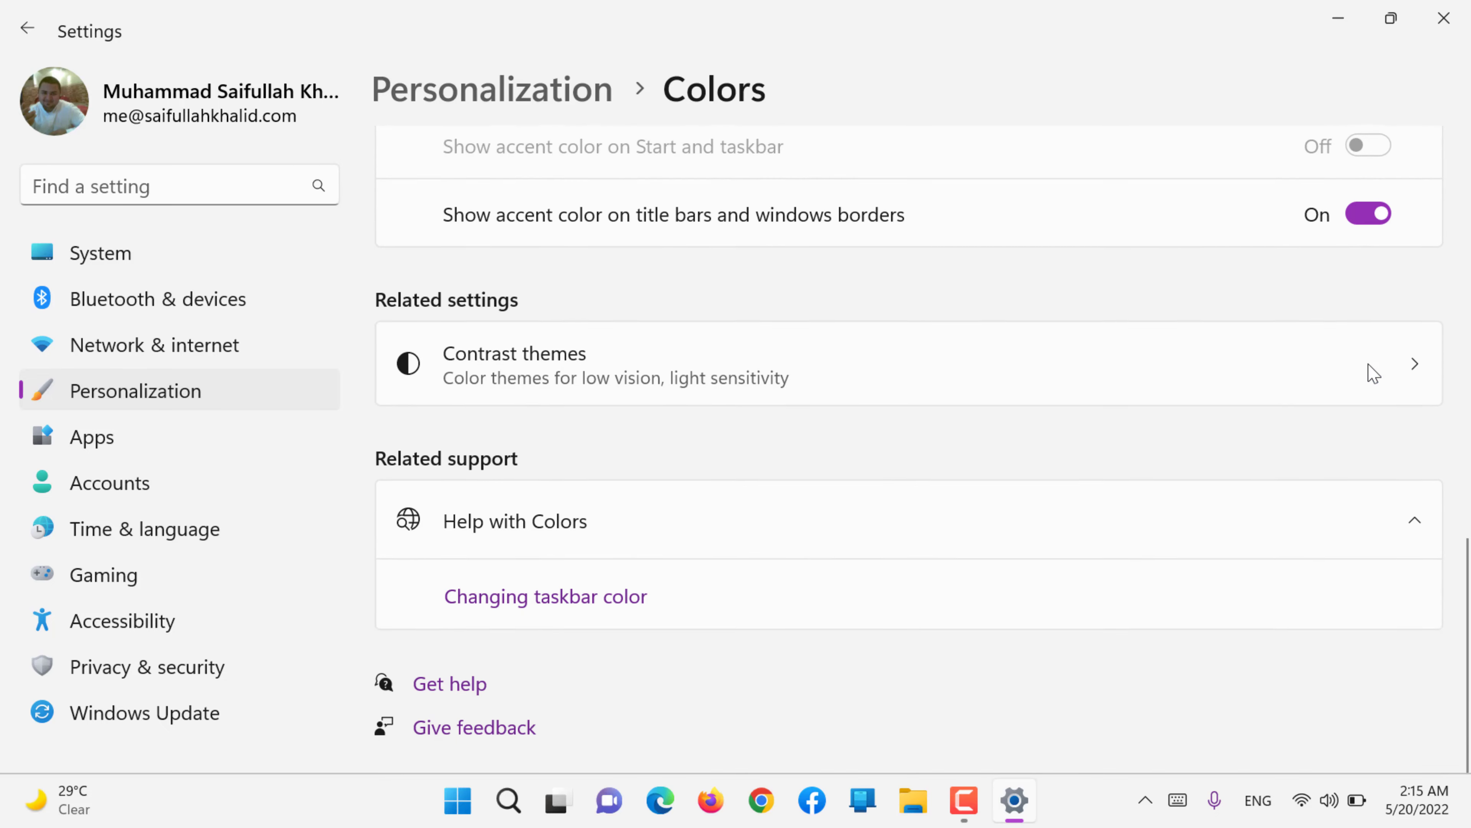
pyautogui.click(523, 382)
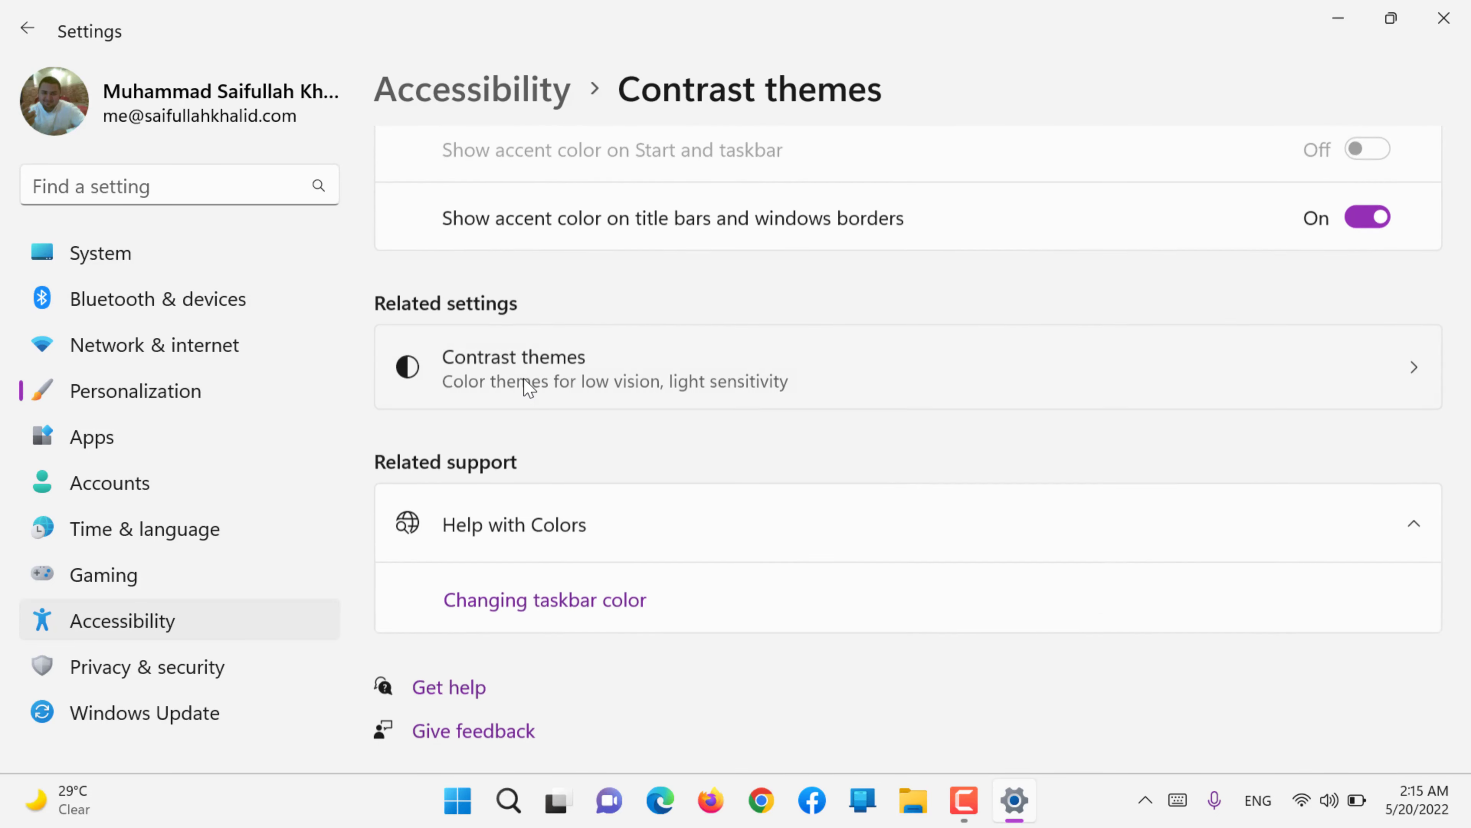
pyautogui.scroll(-2, 524, 386)
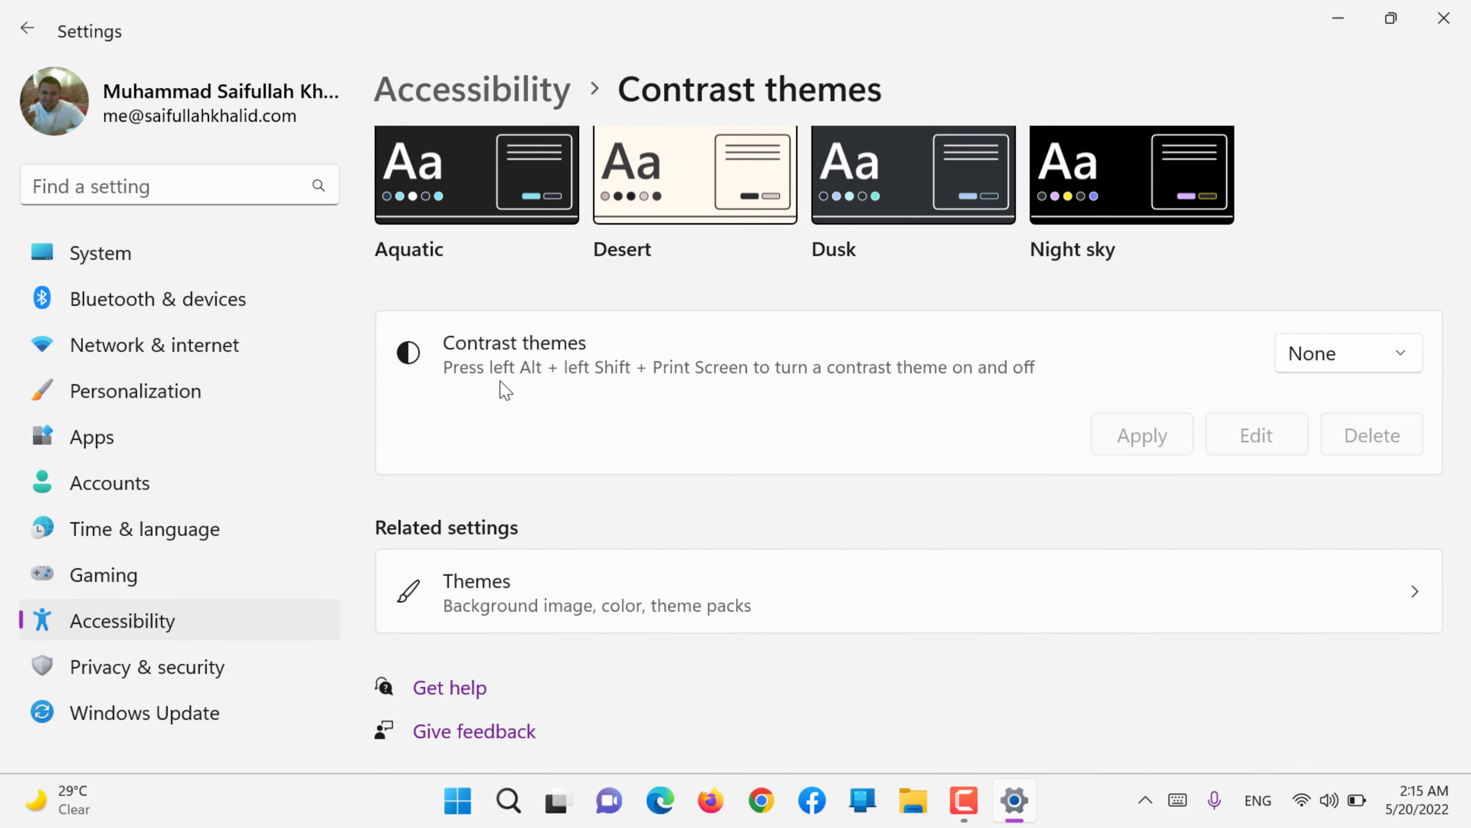
pyautogui.click(158, 400)
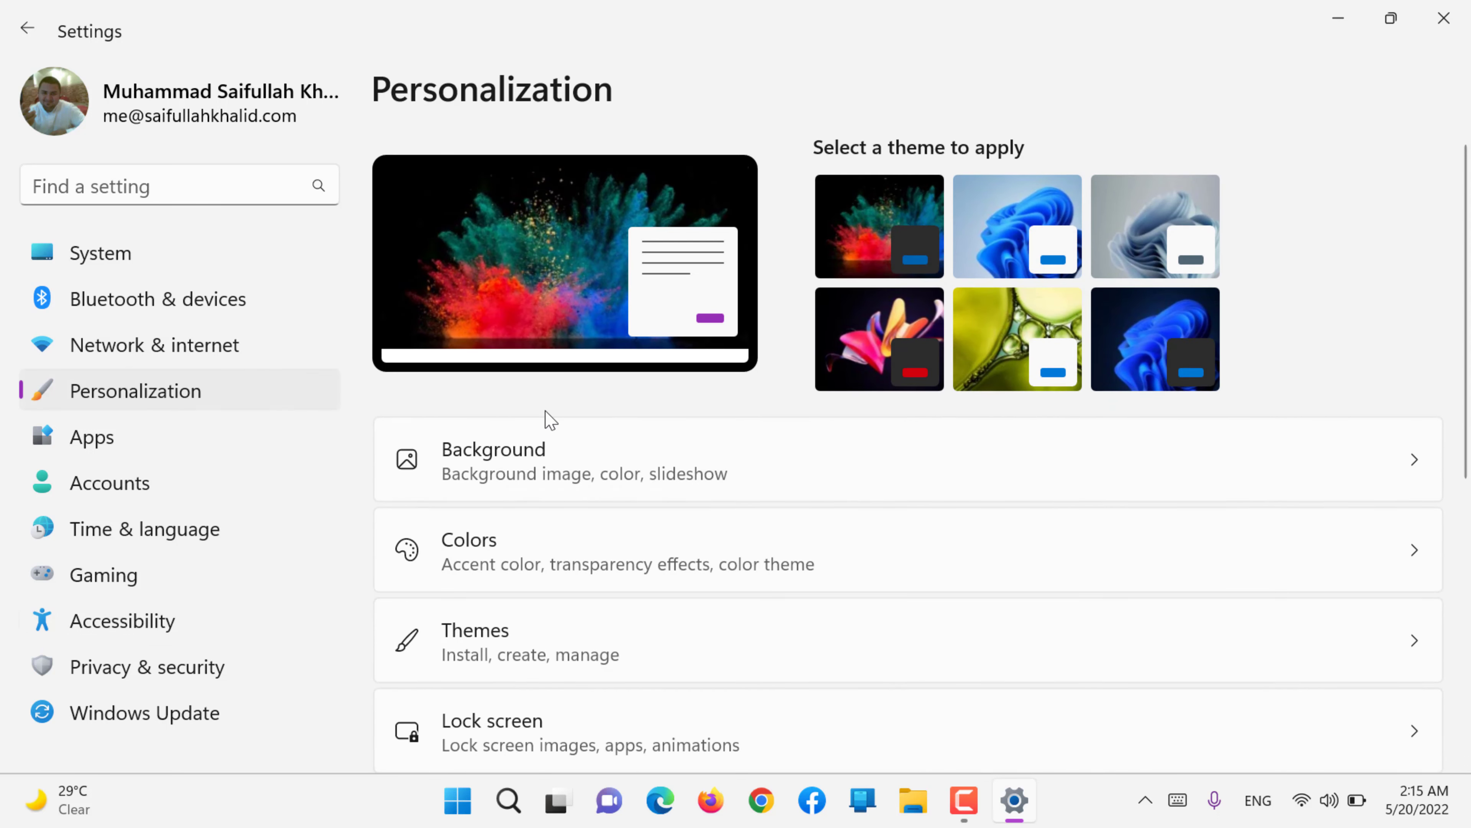
pyautogui.scroll(-5, 581, 427)
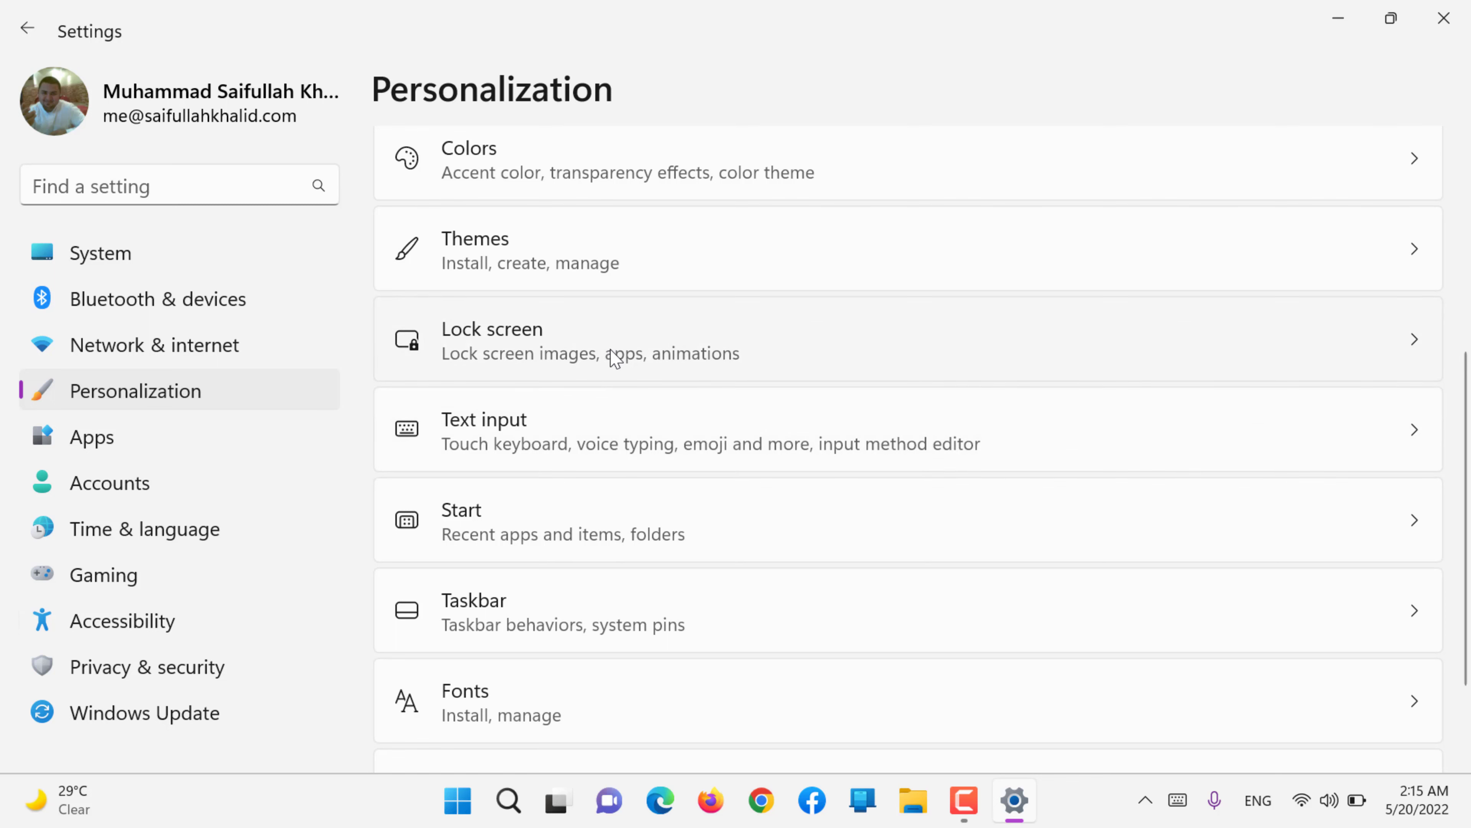
# Open the Lock screen settings and lock the computer to view the Windows spotlight picture, its tips and the weather status
pyautogui.click(615, 359)
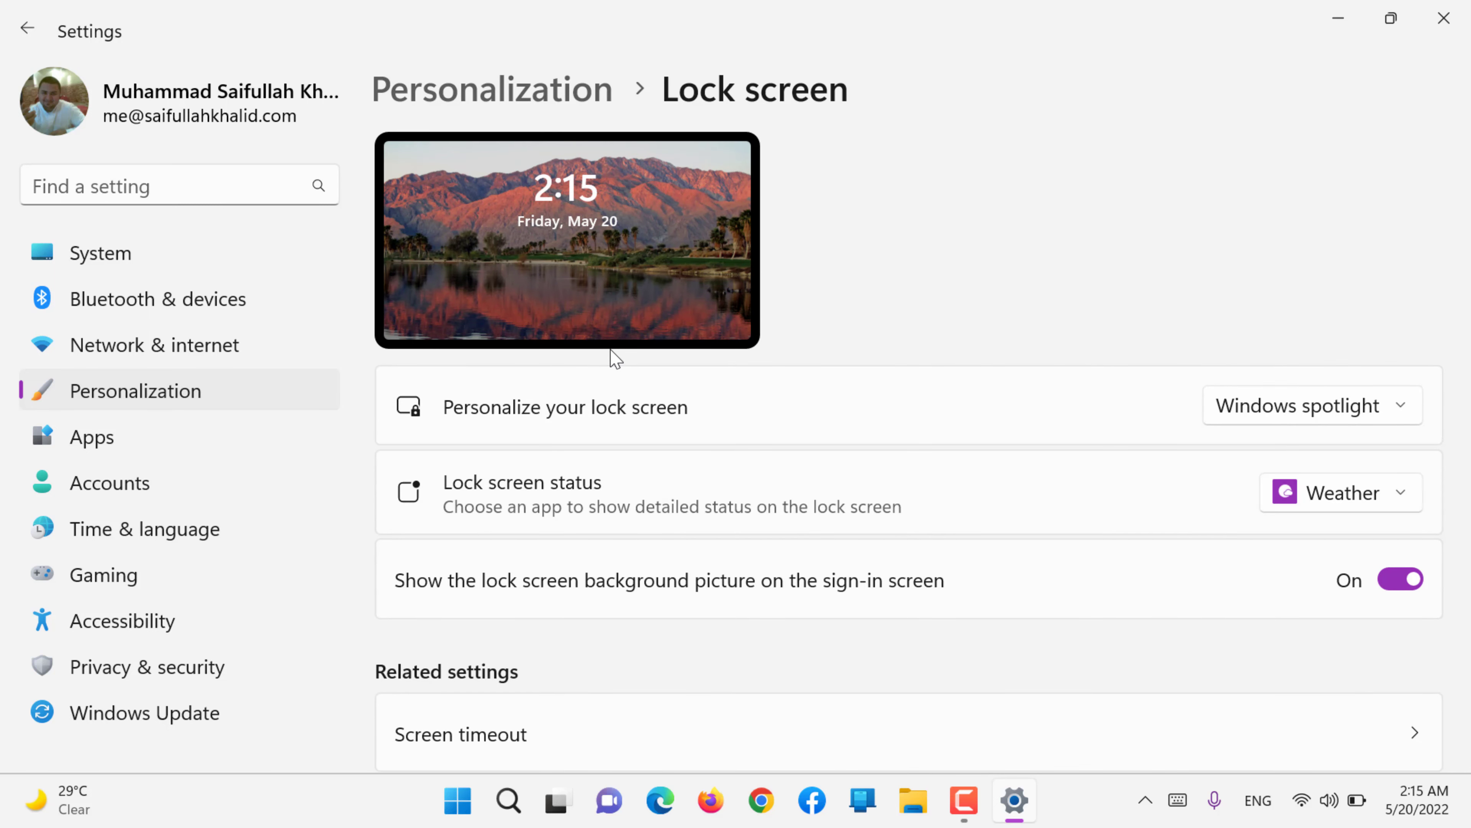
pyautogui.press('super+l')
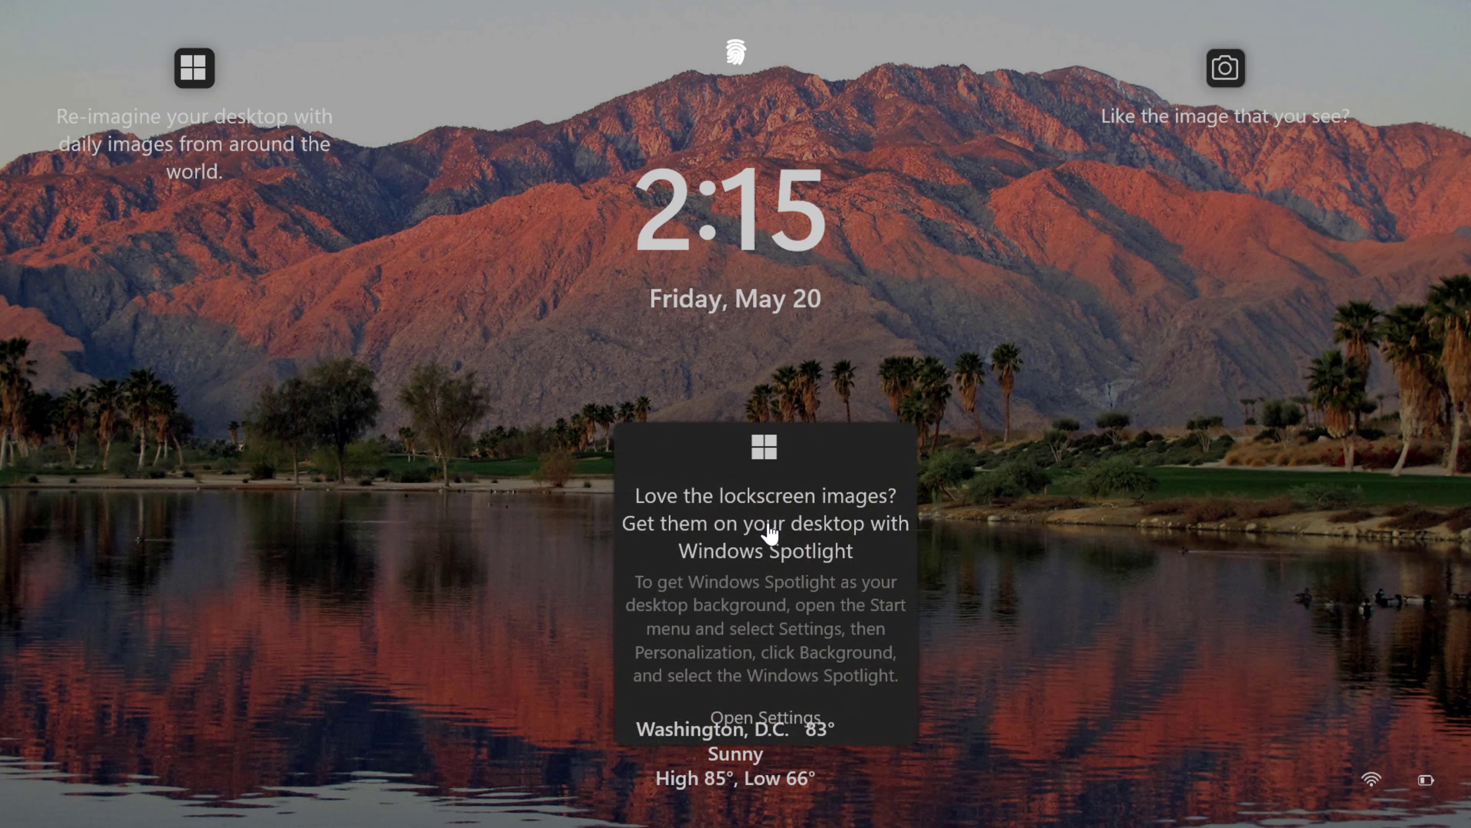
pyautogui.moveTo(164, 197)
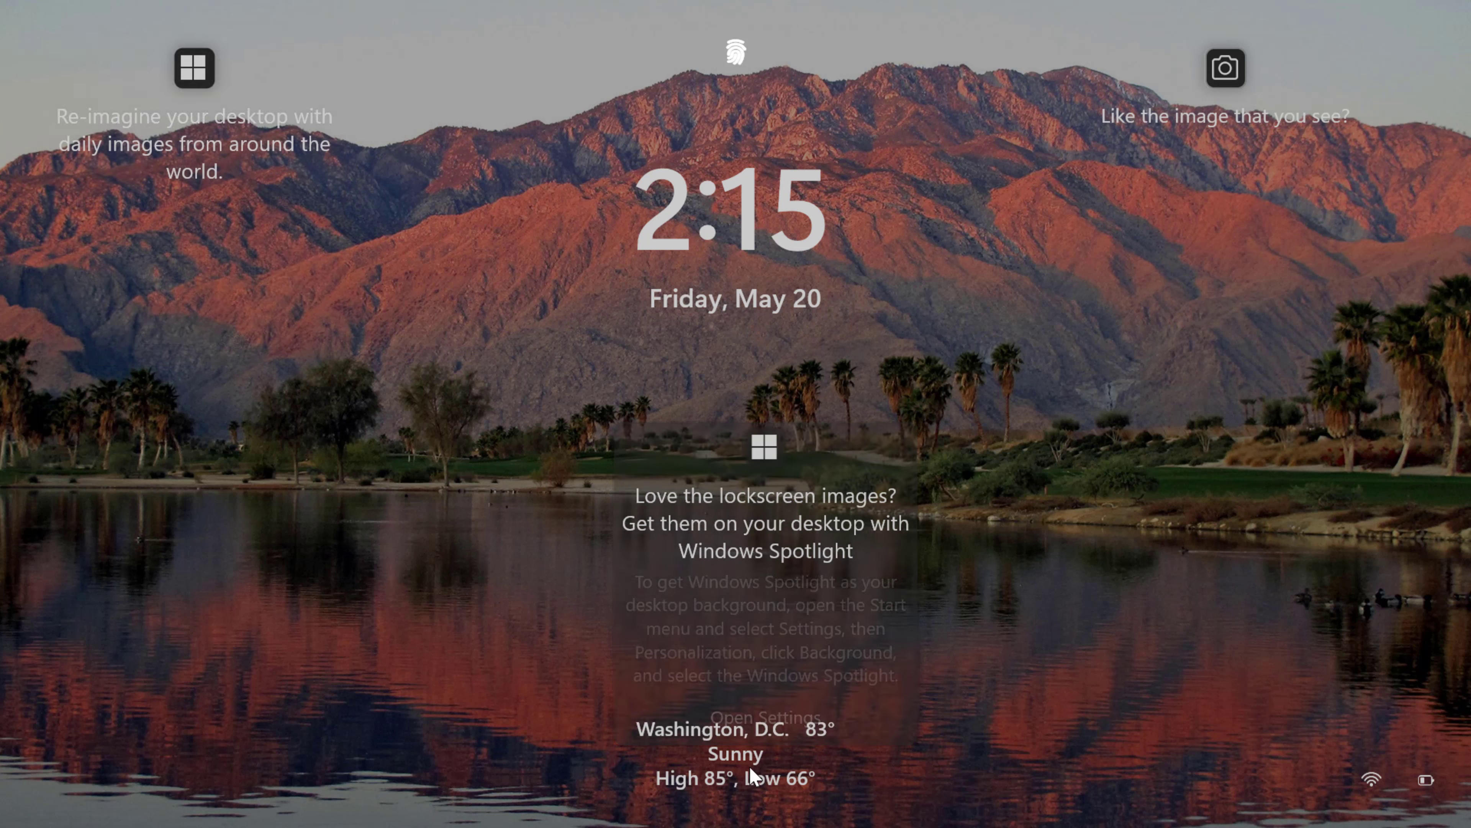
pyautogui.moveTo(1247, 105)
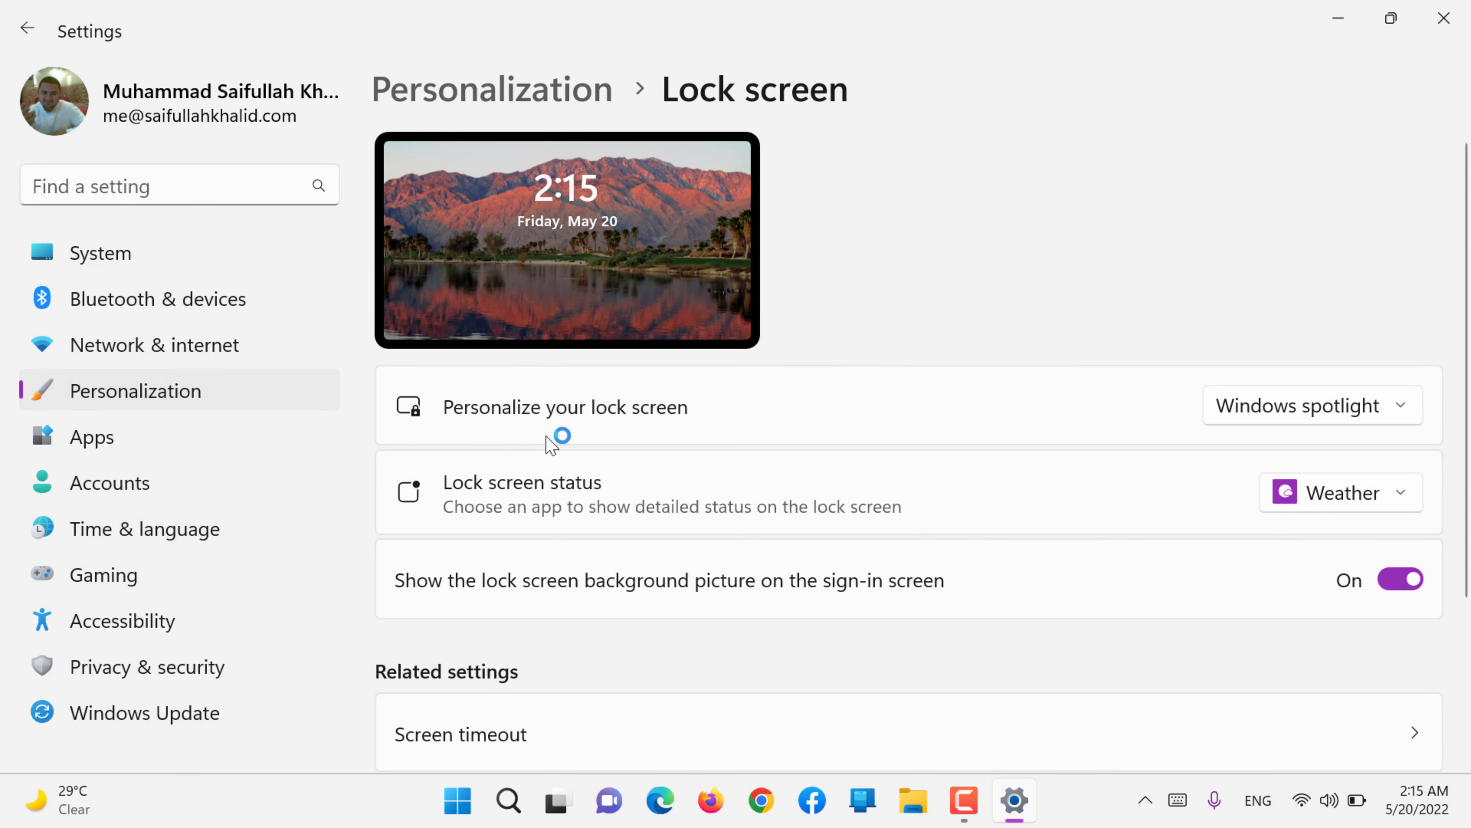
# Set the lock screen to Picture with the bright blue Windows image from the recent images, and lock the computer to check it
pyautogui.click(1289, 418)
pyautogui.click(1278, 439)
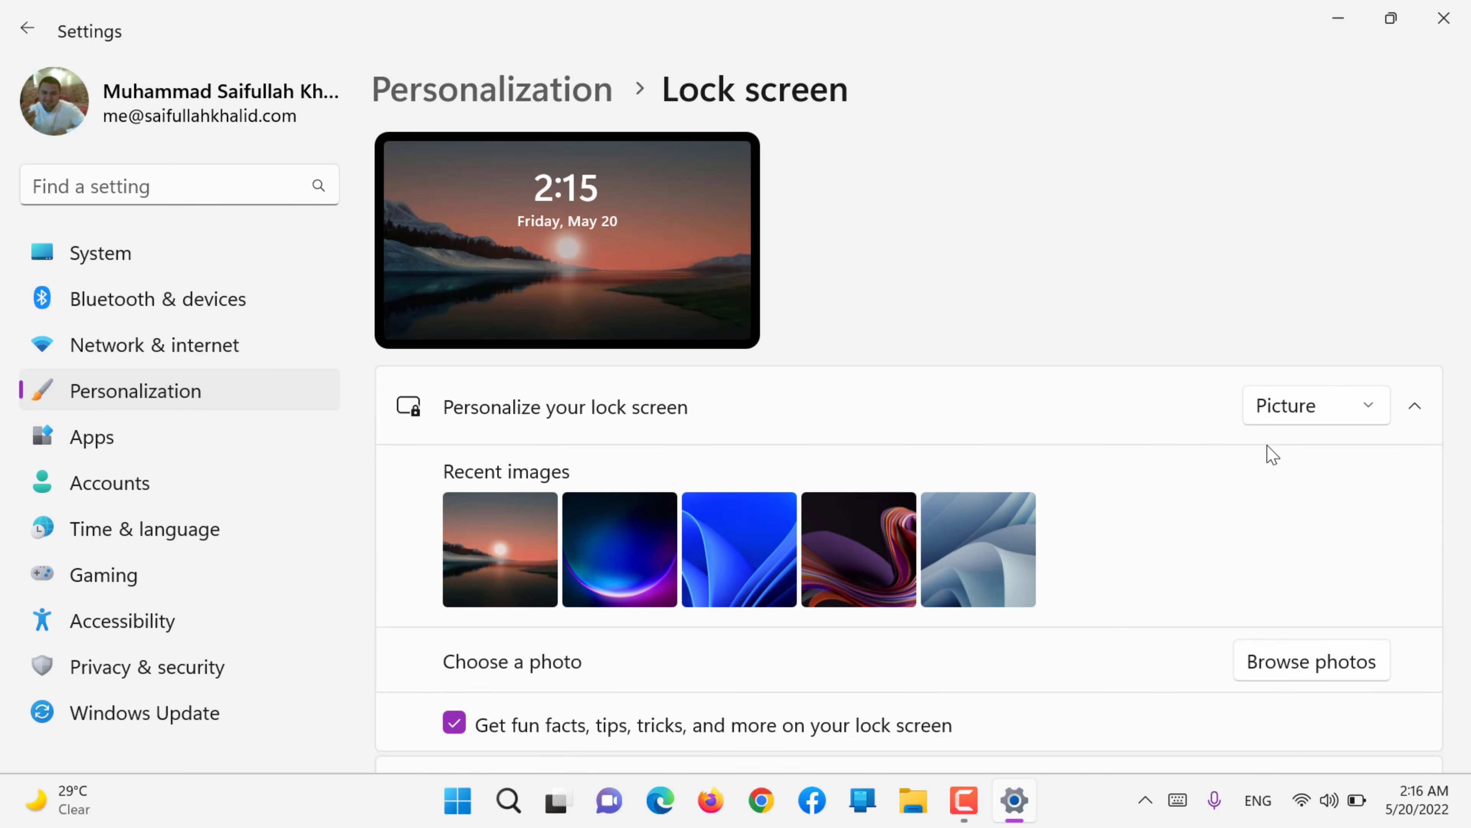
pyautogui.click(747, 565)
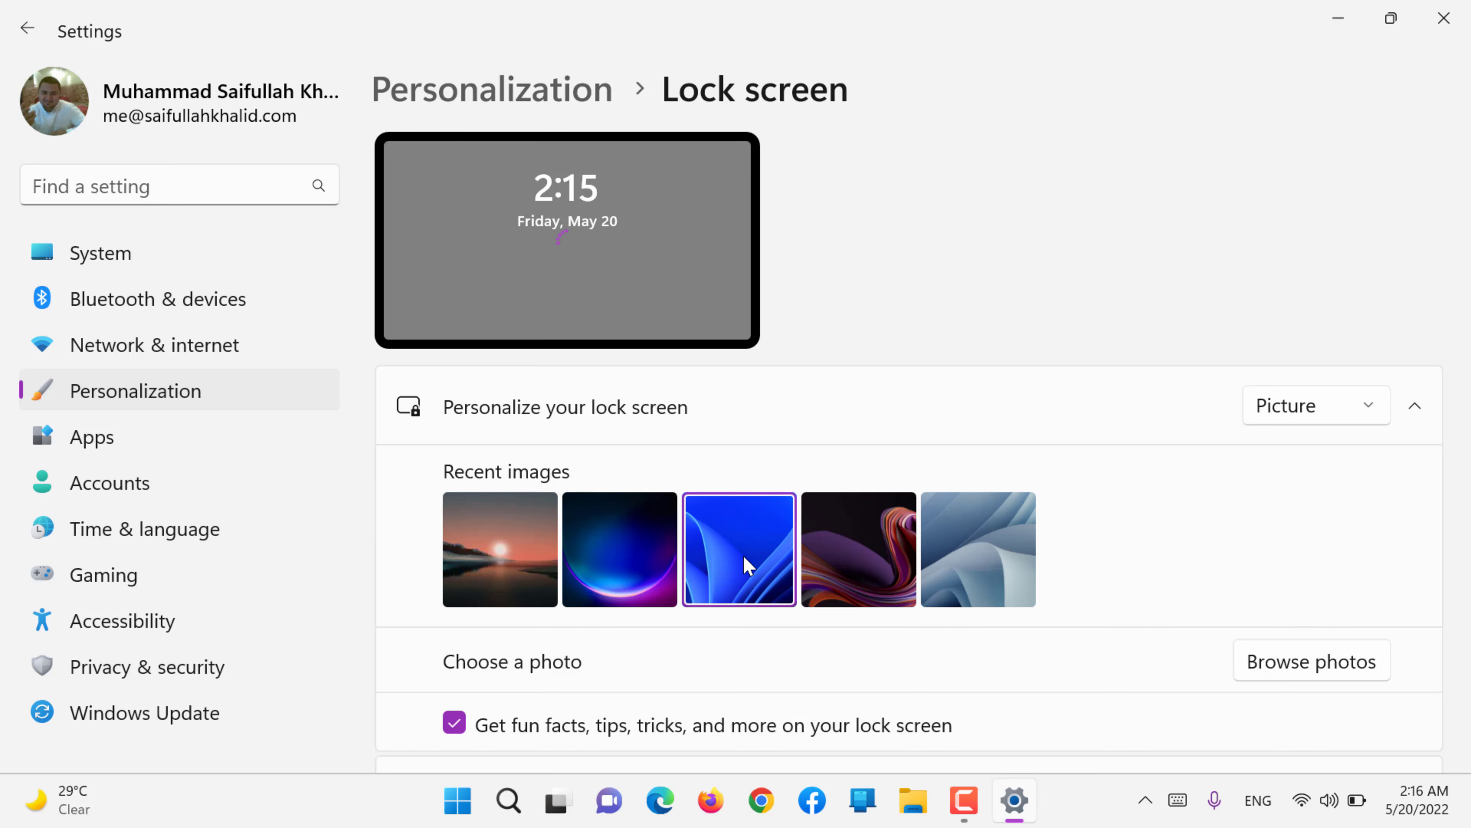
pyautogui.press('super+l')
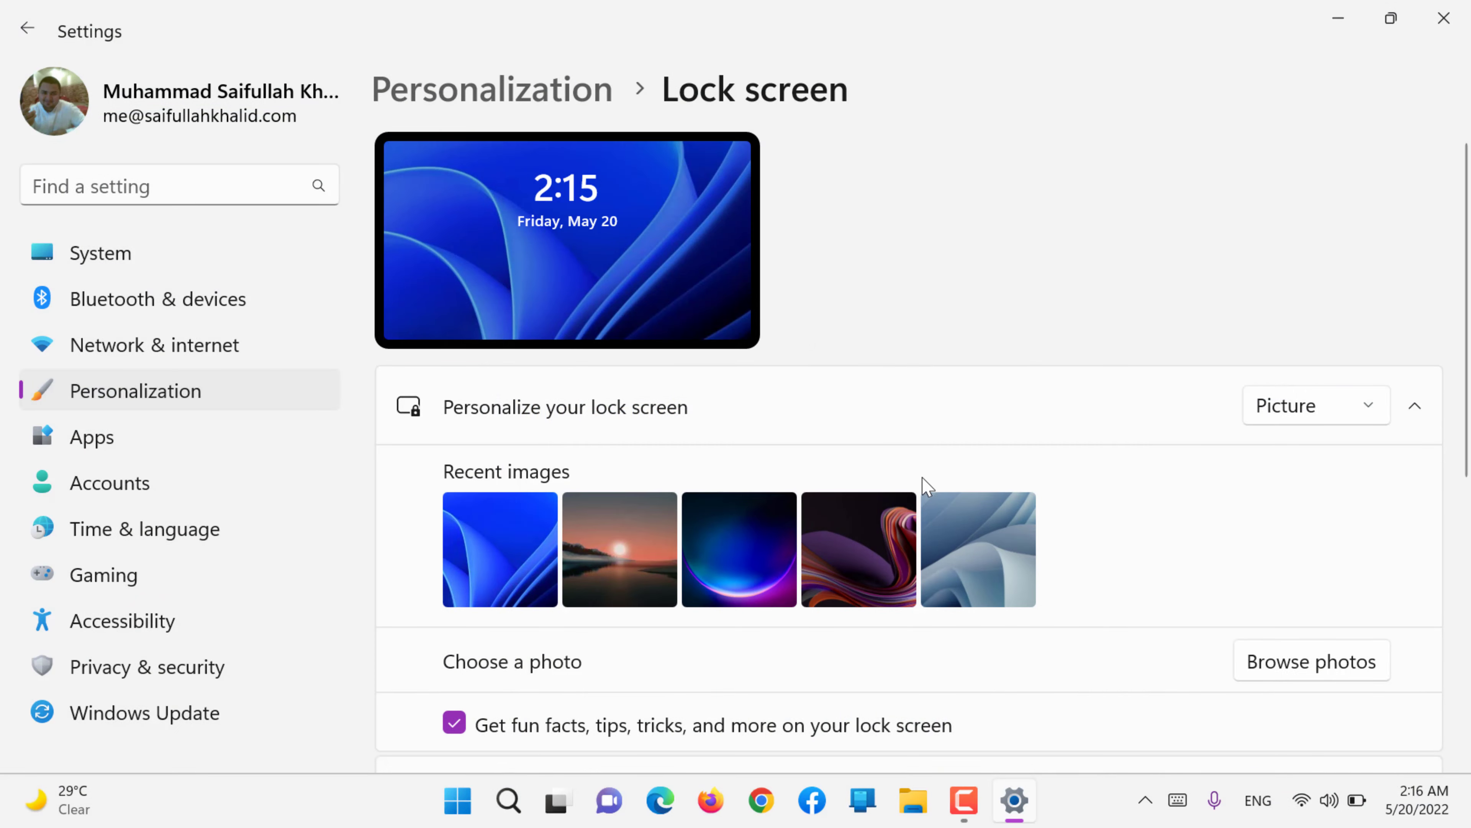
# Switch the lock screen personalization to Slideshow and open the folder selection for adding an album
pyautogui.click(1287, 416)
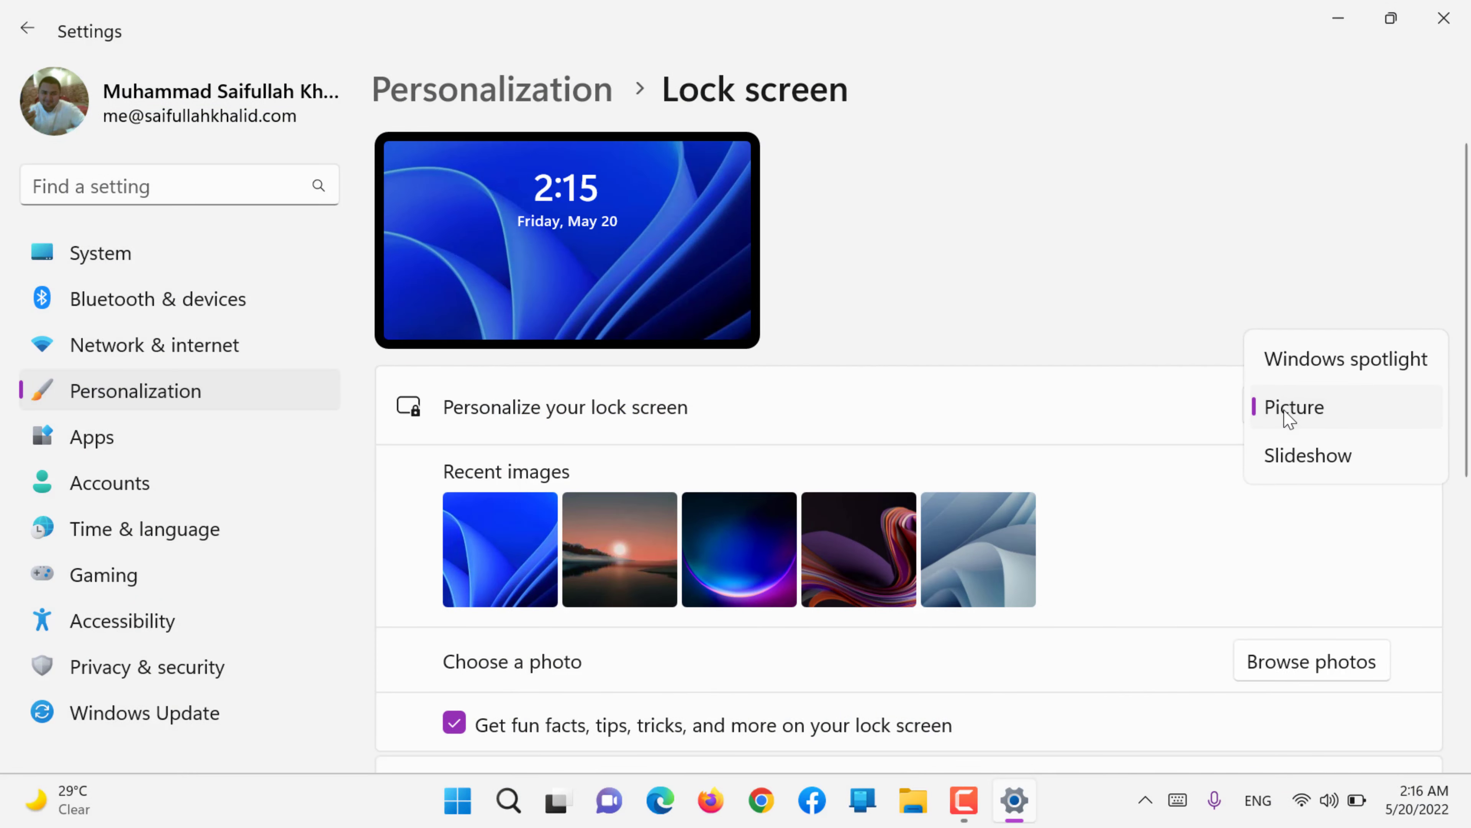
pyautogui.click(1308, 461)
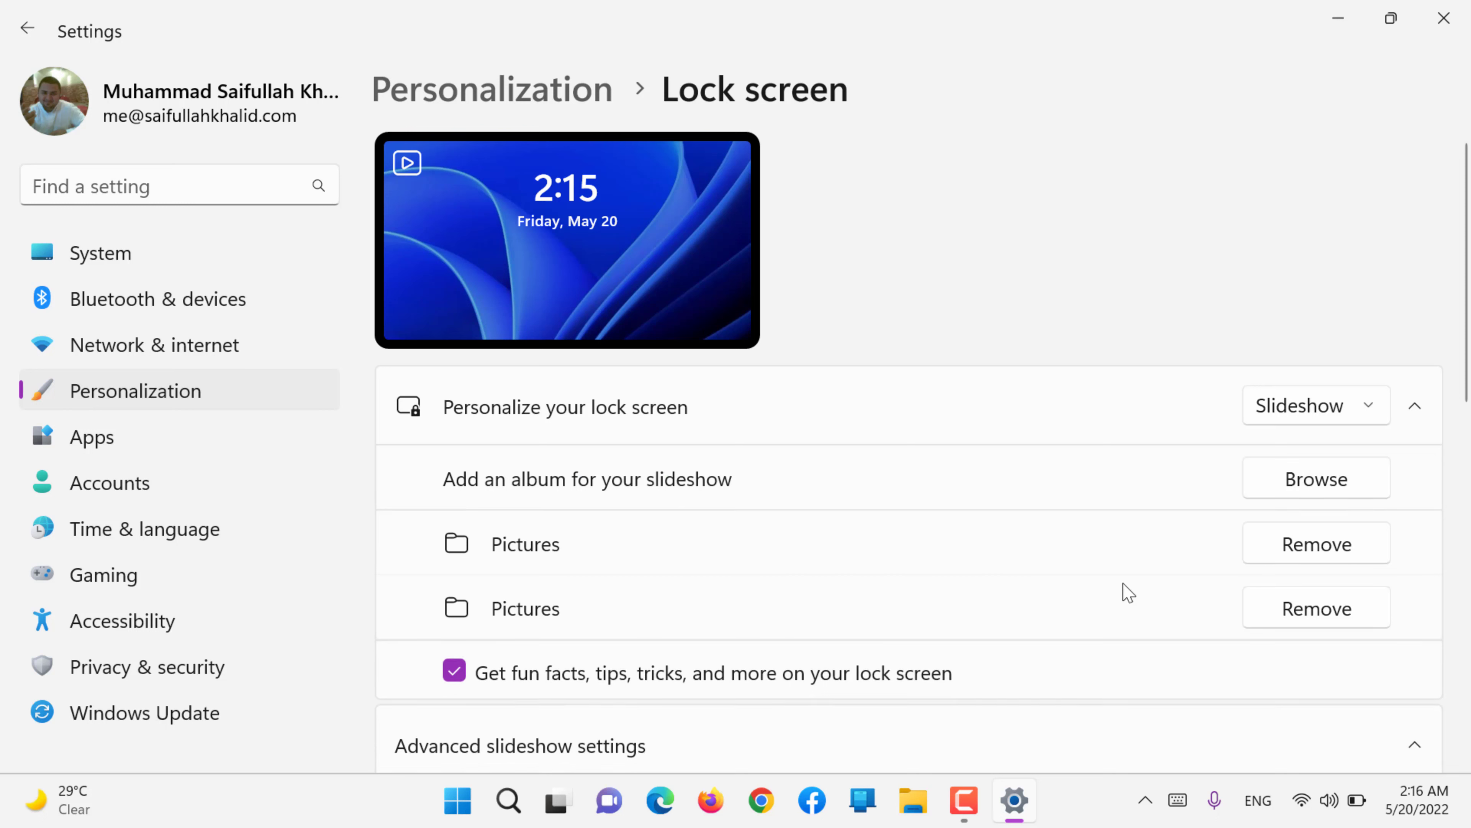
pyautogui.click(1317, 494)
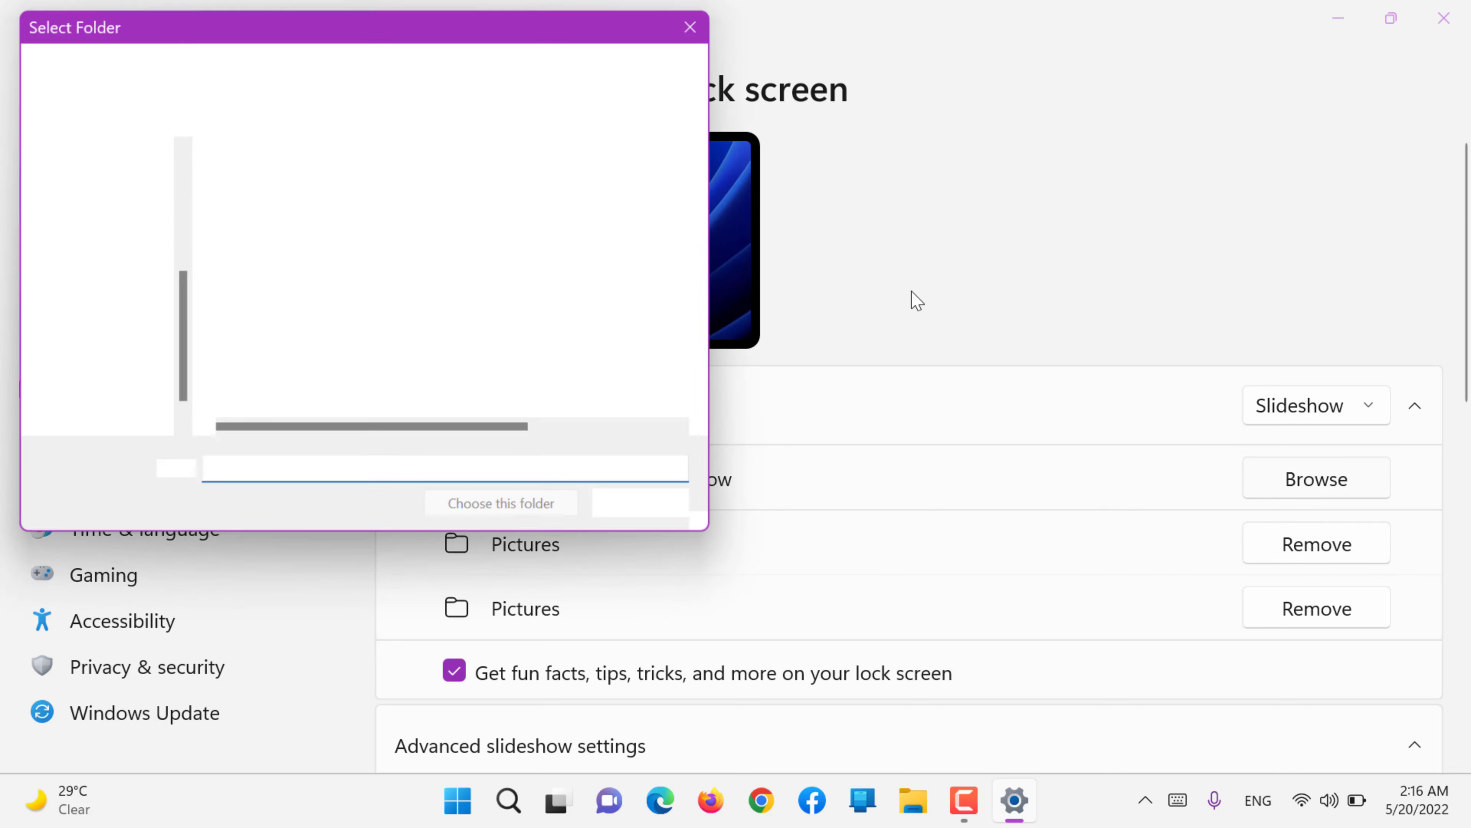
# Cancel the slideshow folder selection and set the lock screen background to Windows spotlight
pyautogui.click(658, 516)
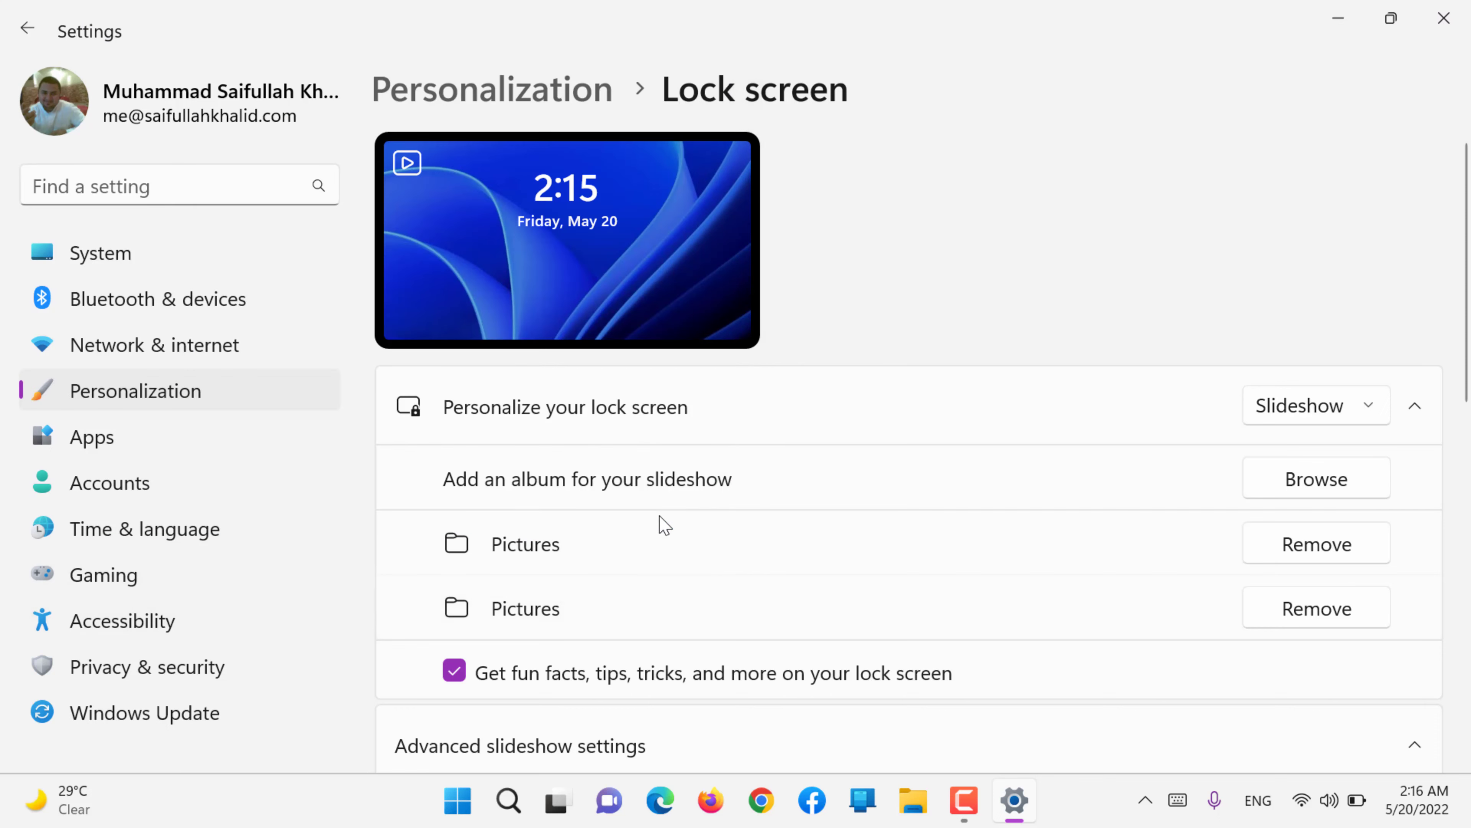
pyautogui.click(1296, 404)
pyautogui.click(1304, 308)
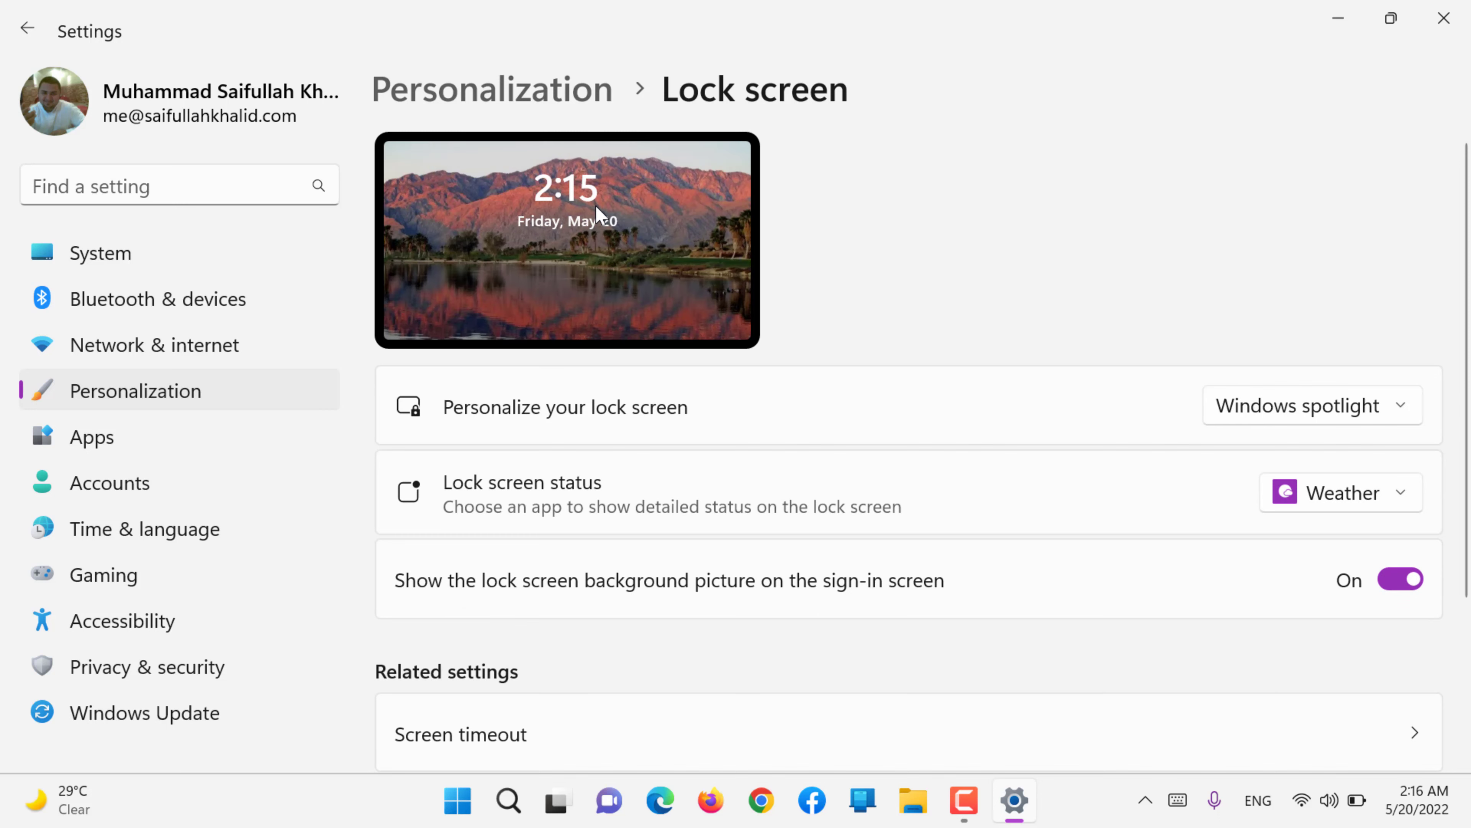
# Review the apps available for the lock screen status and choose Weather
pyautogui.scroll(-4, 596, 206)
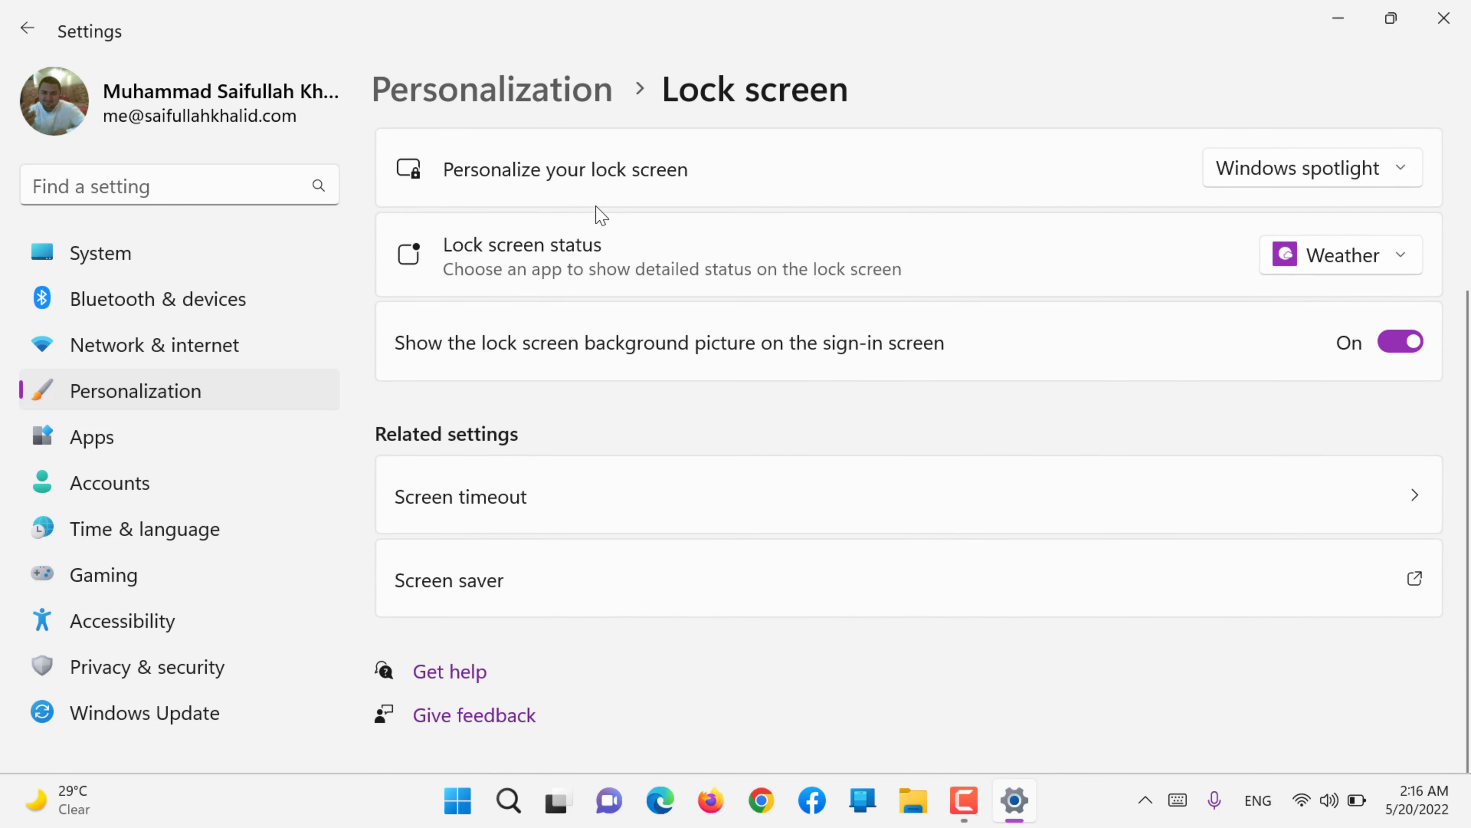
pyautogui.scroll(1, 600, 215)
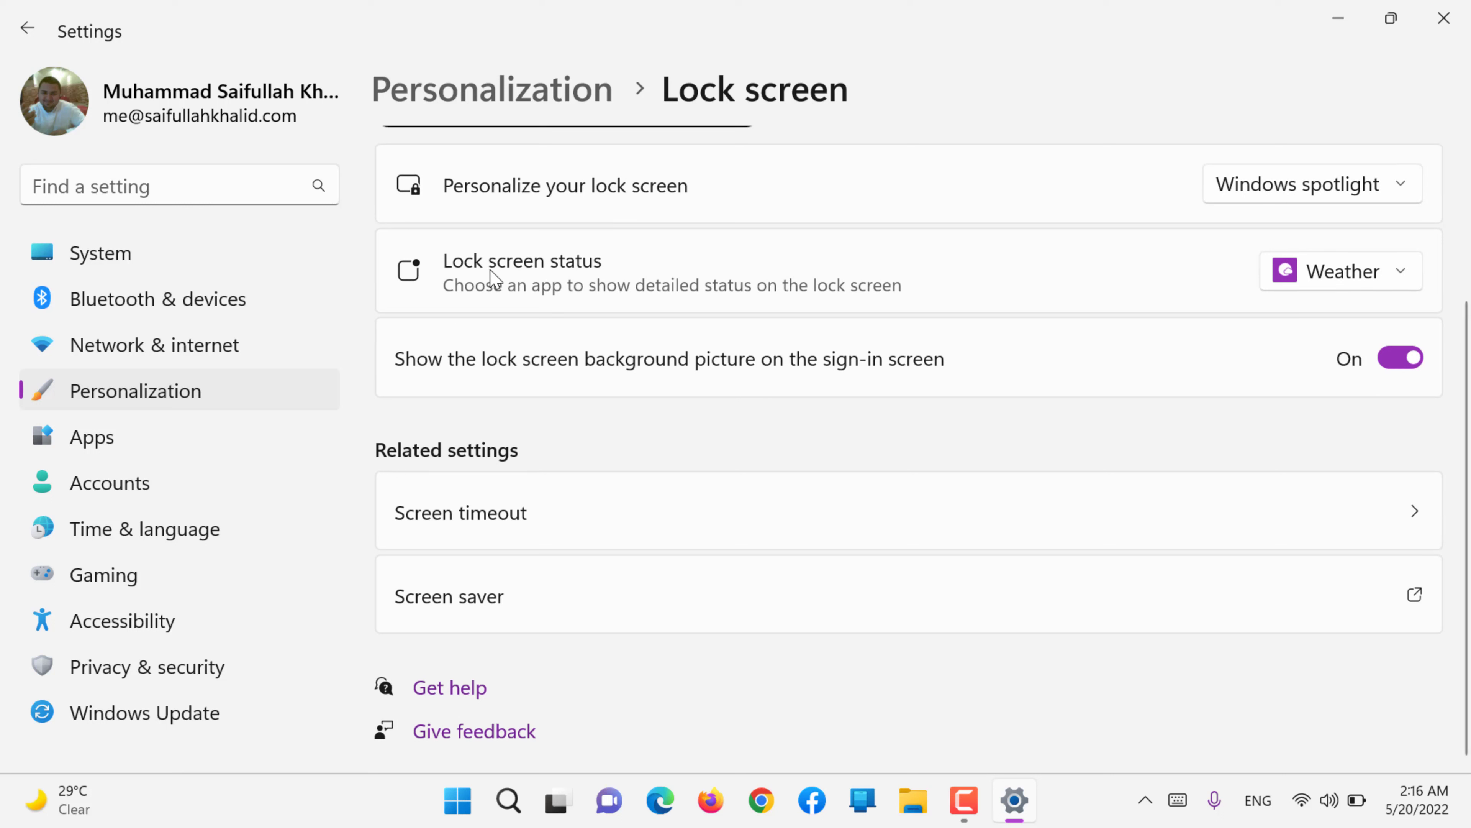
pyautogui.click(1341, 272)
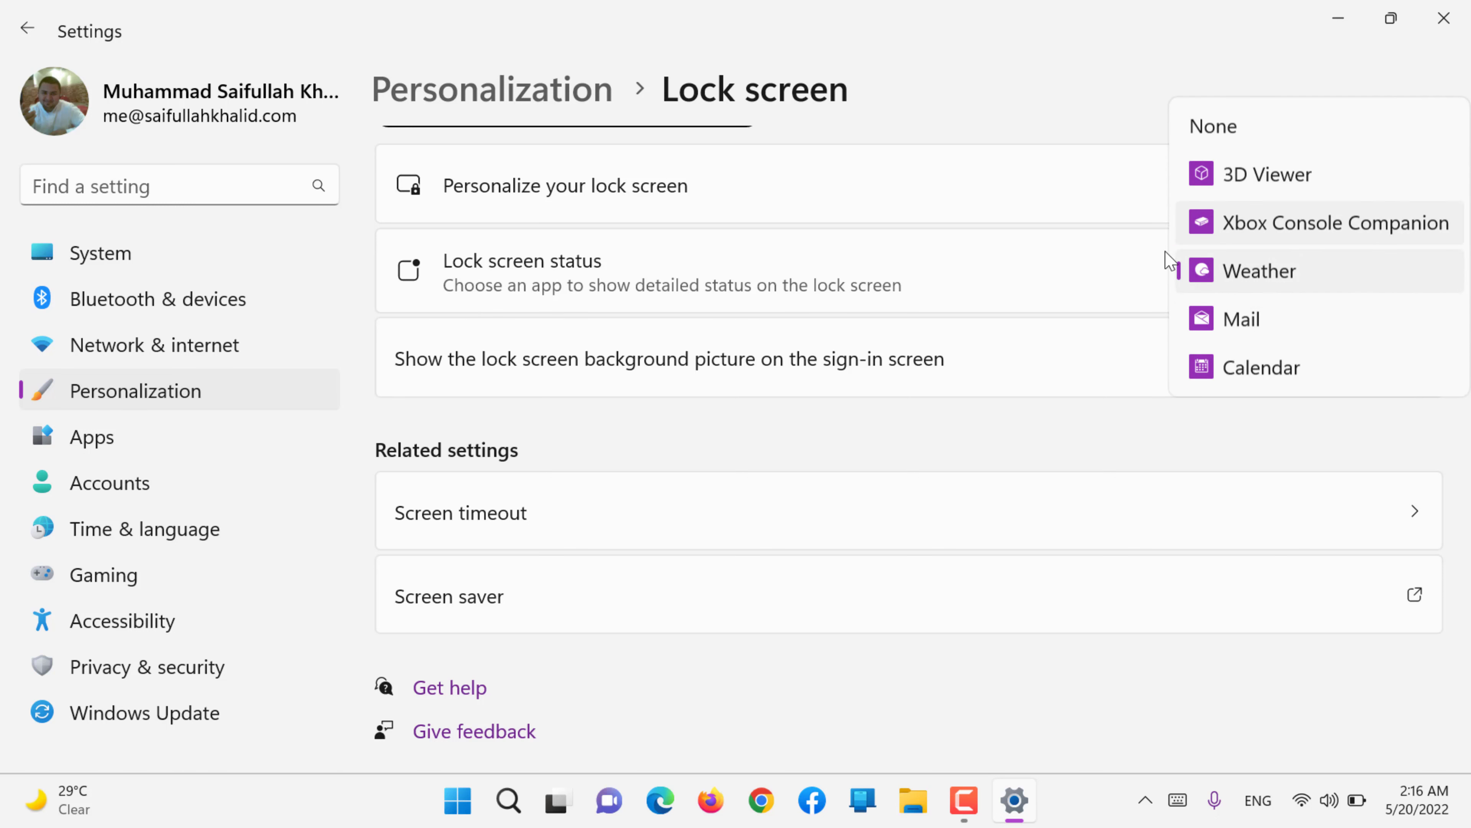
pyautogui.click(856, 469)
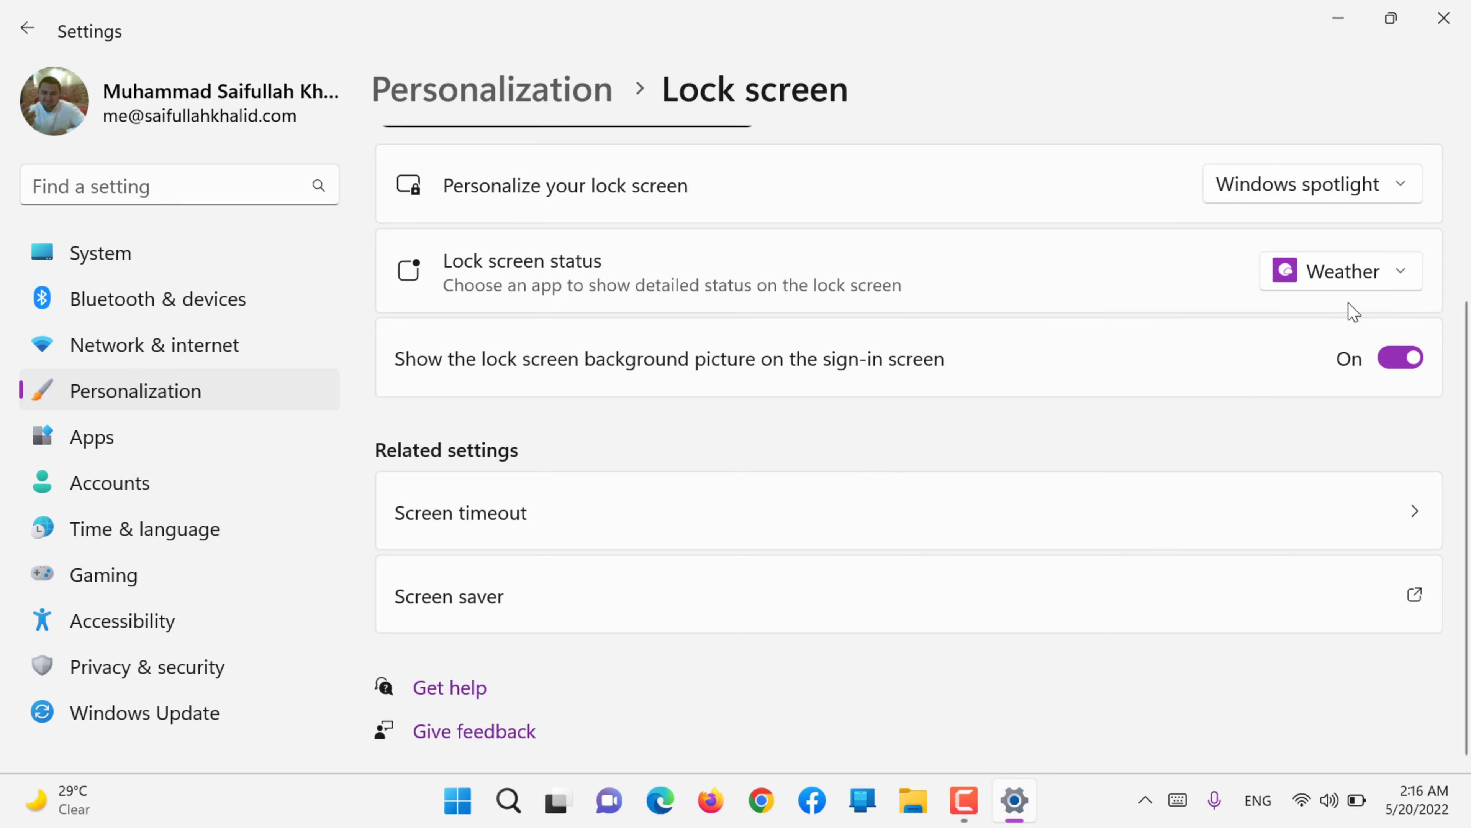
pyautogui.click(1372, 283)
pyautogui.click(1289, 283)
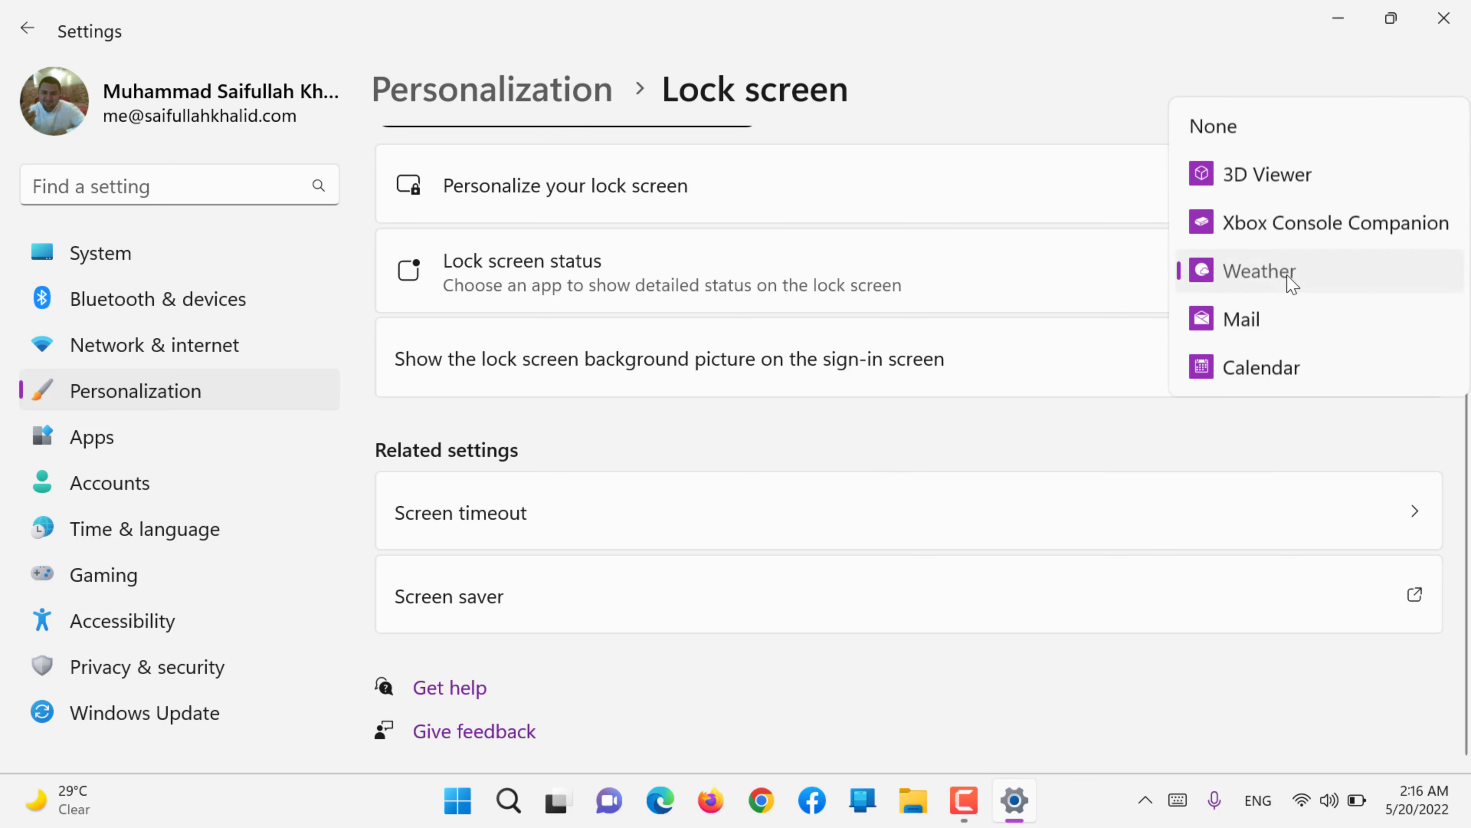
pyautogui.click(1290, 284)
pyautogui.click(1288, 283)
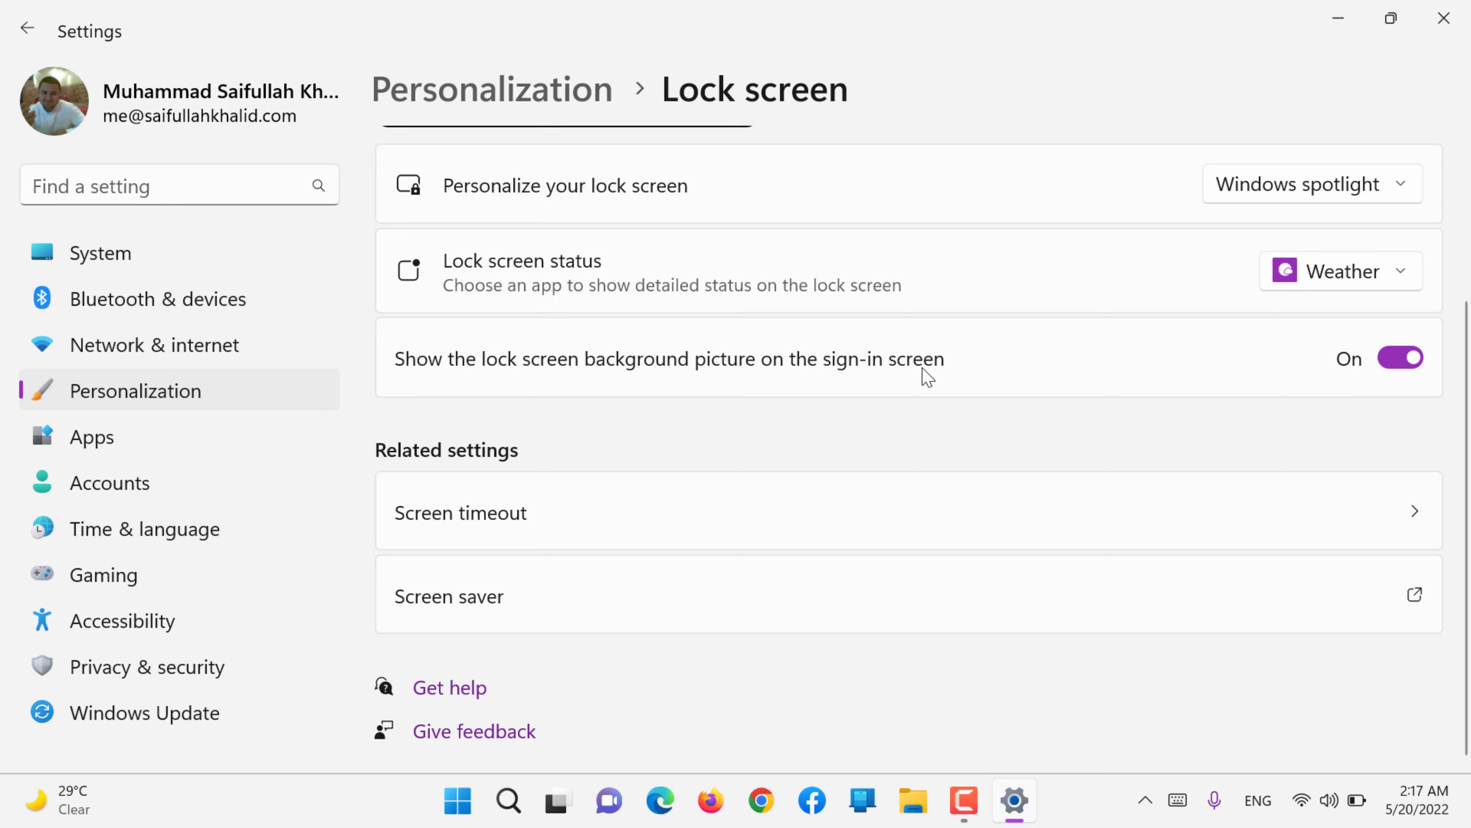
# Switch the lock screen background picture on the sign-in screen off and back on
pyautogui.click(1420, 371)
pyautogui.click(1419, 368)
# Open the screen timeout settings, look through the Power & battery options, and return to Personalization
pyautogui.click(697, 492)
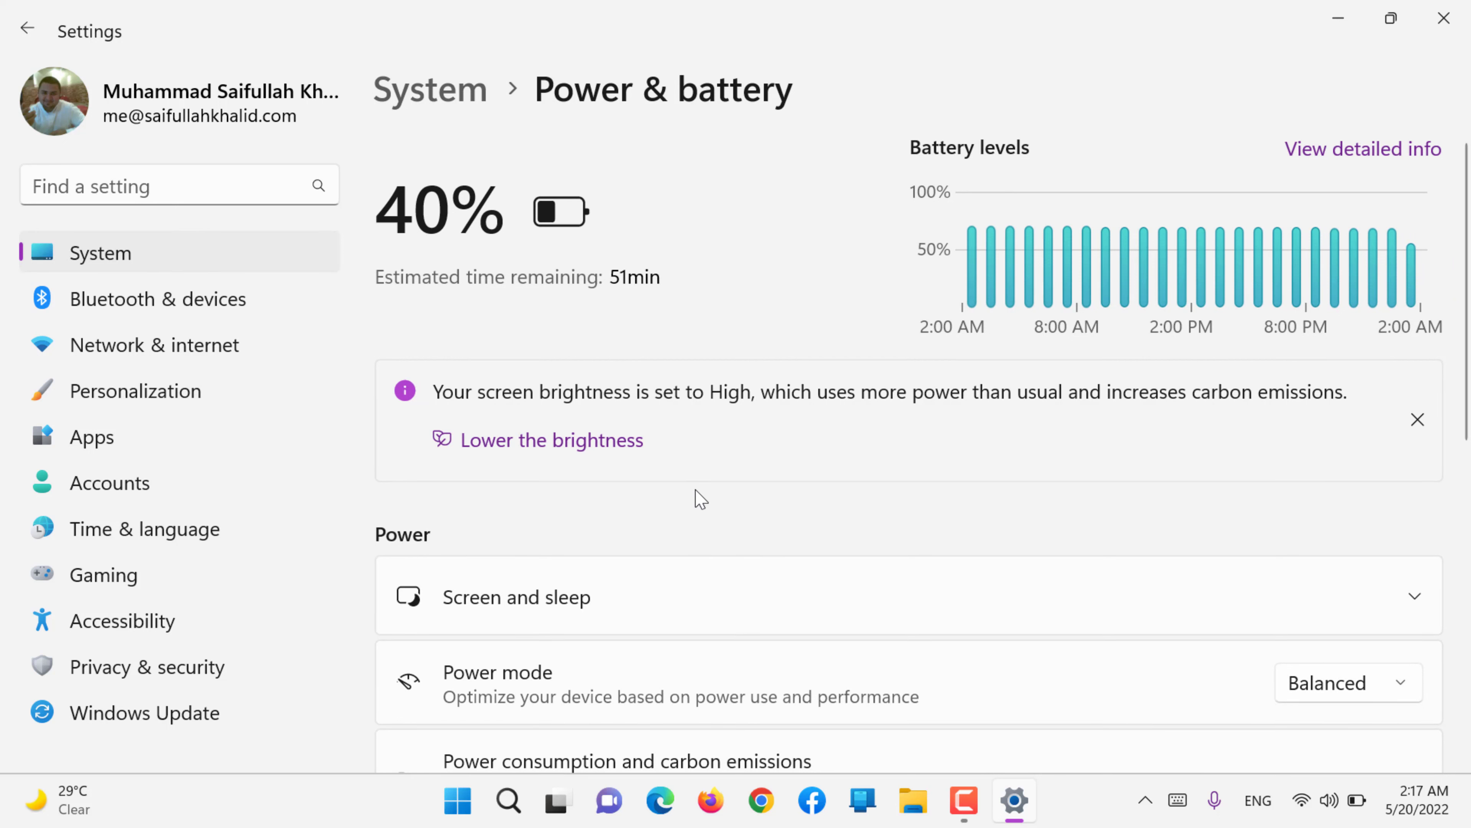
pyautogui.scroll(-5, 701, 499)
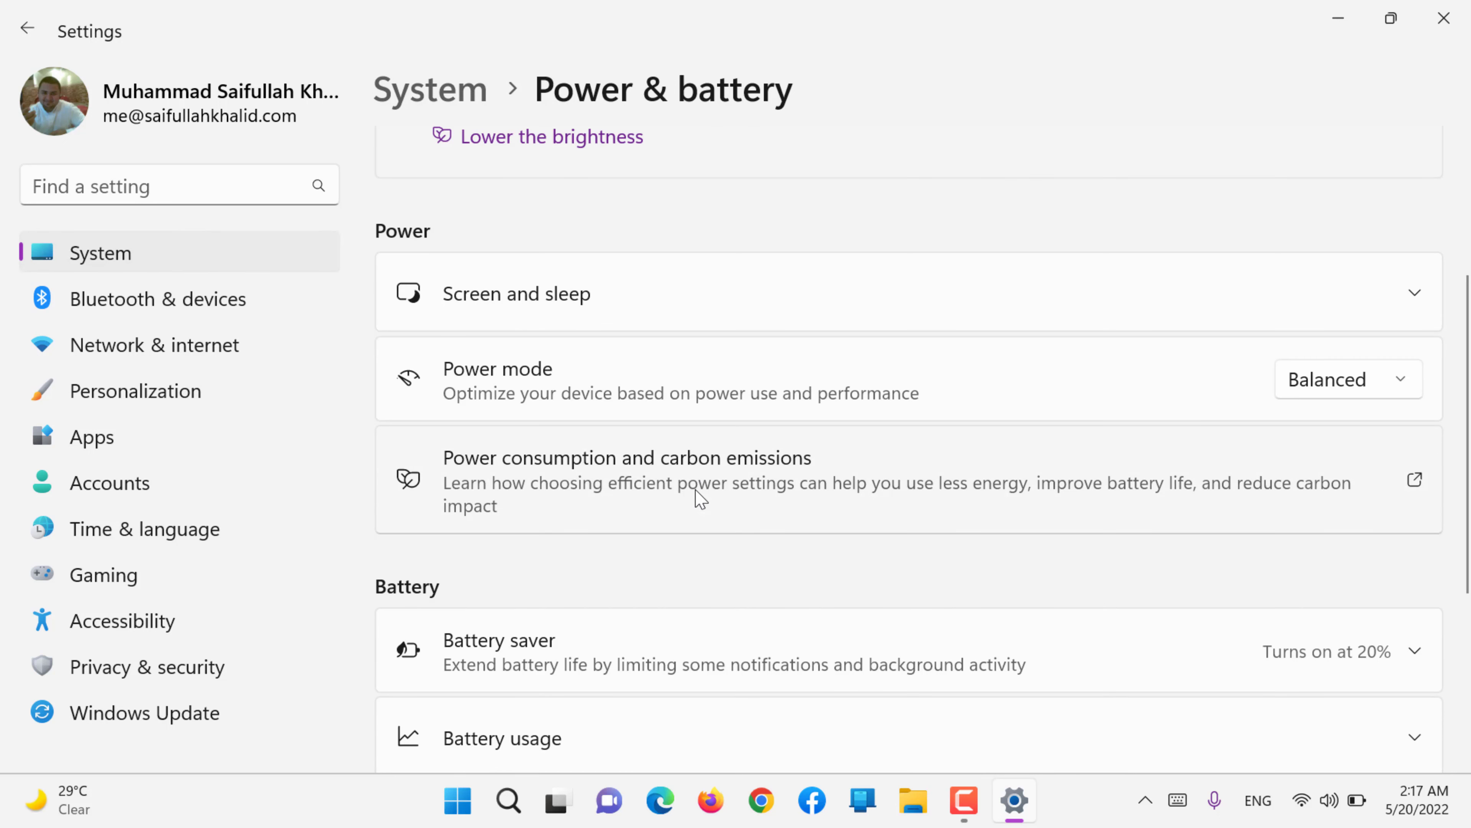
pyautogui.scroll(-5, 698, 497)
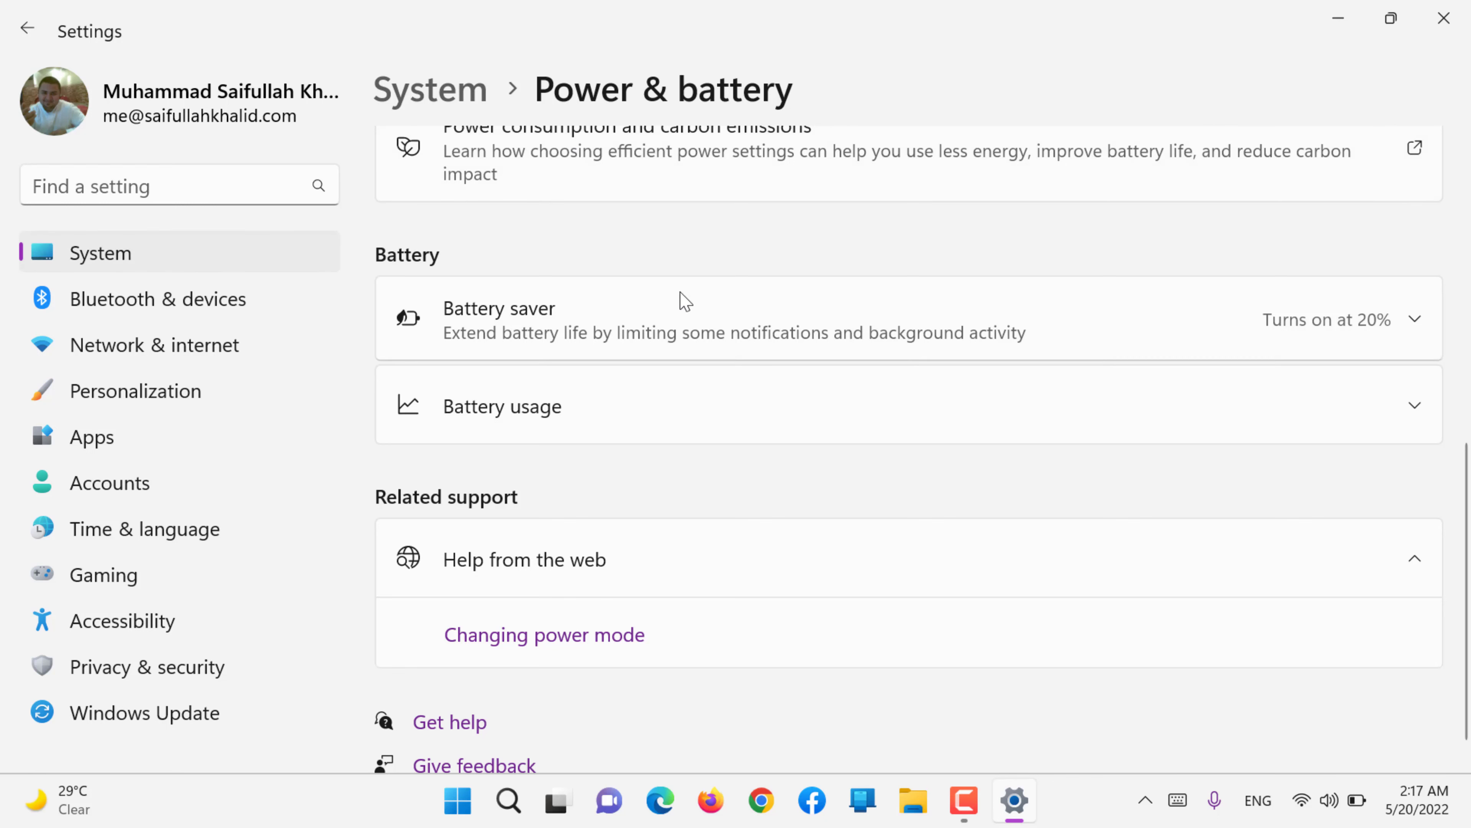
pyautogui.scroll(5, 717, 339)
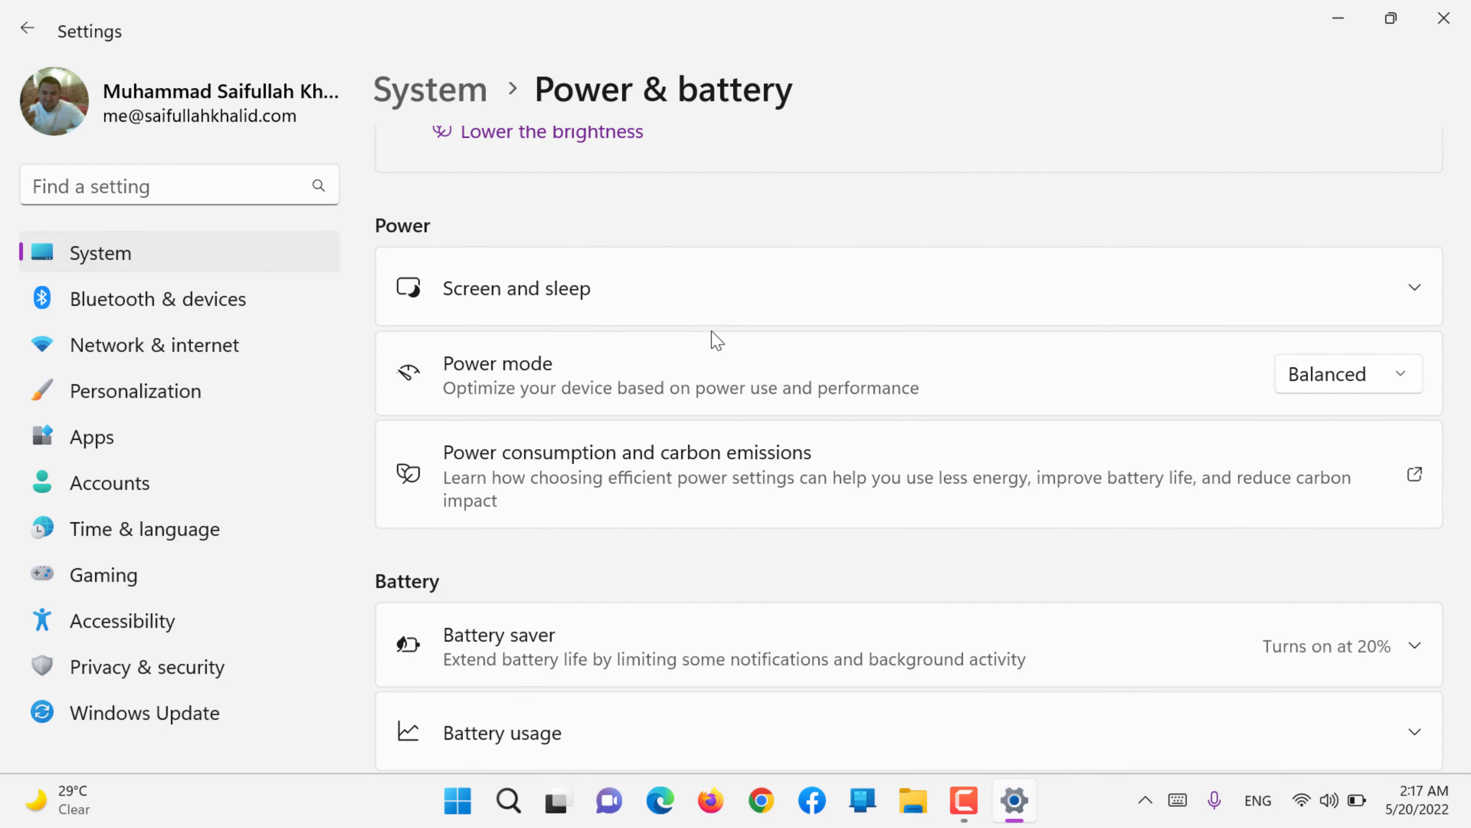
pyautogui.scroll(4, 717, 341)
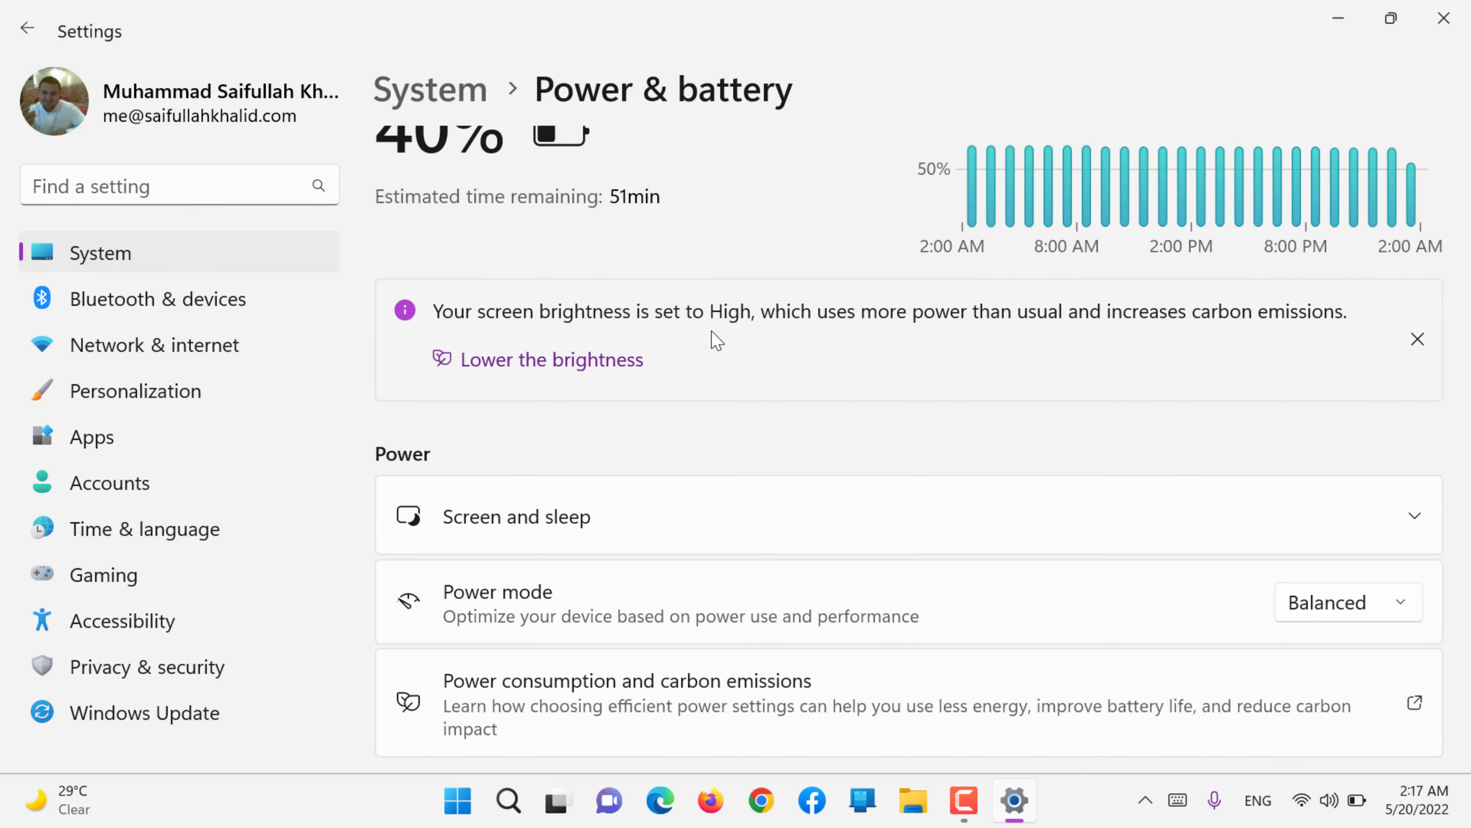
pyautogui.click(150, 394)
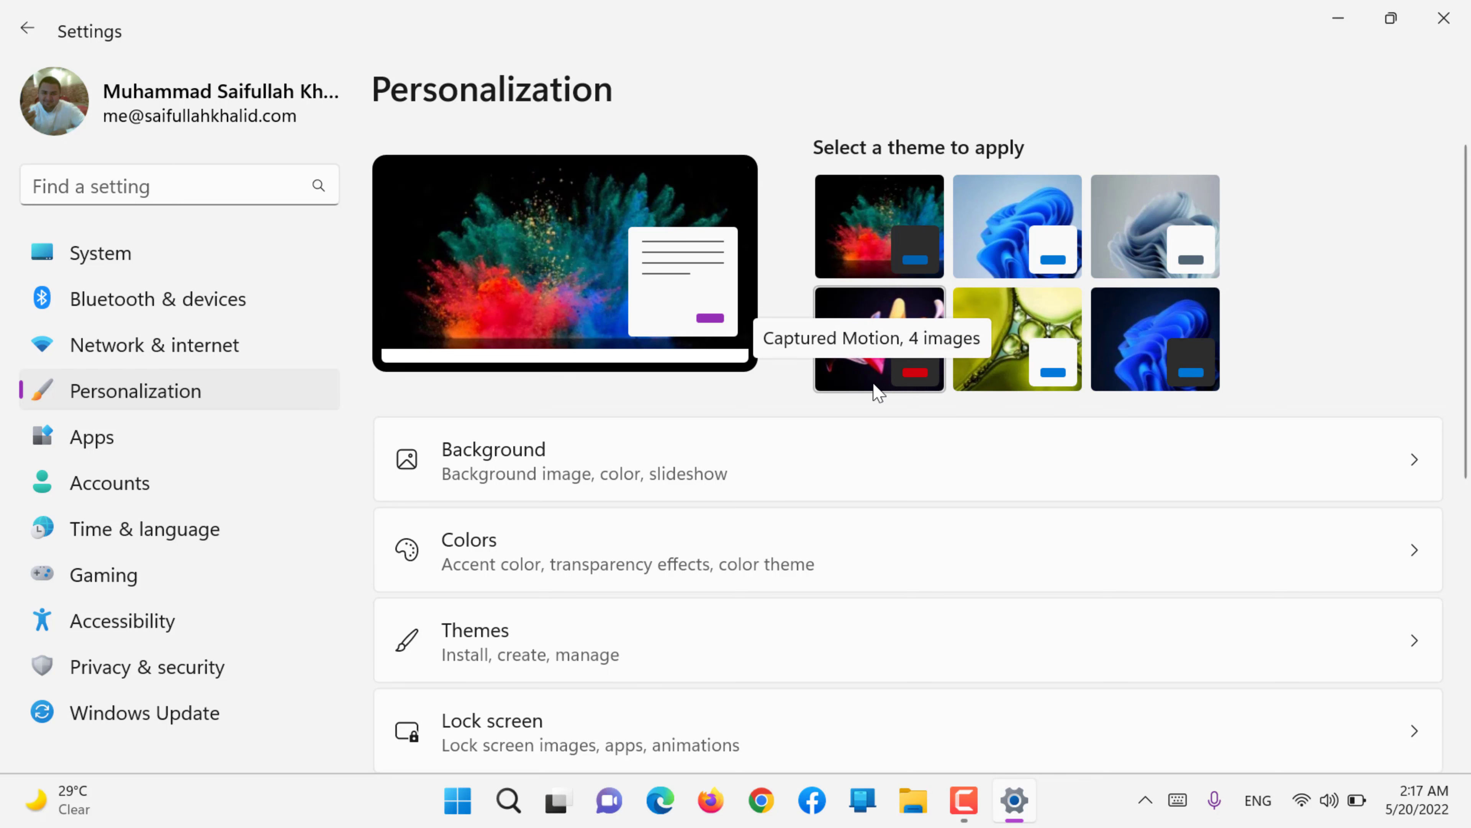
# Search Windows for "power ma", view the sleep and display settings in Edit power plan, and close them
pyautogui.press('super')
pyautogui.write('powre')
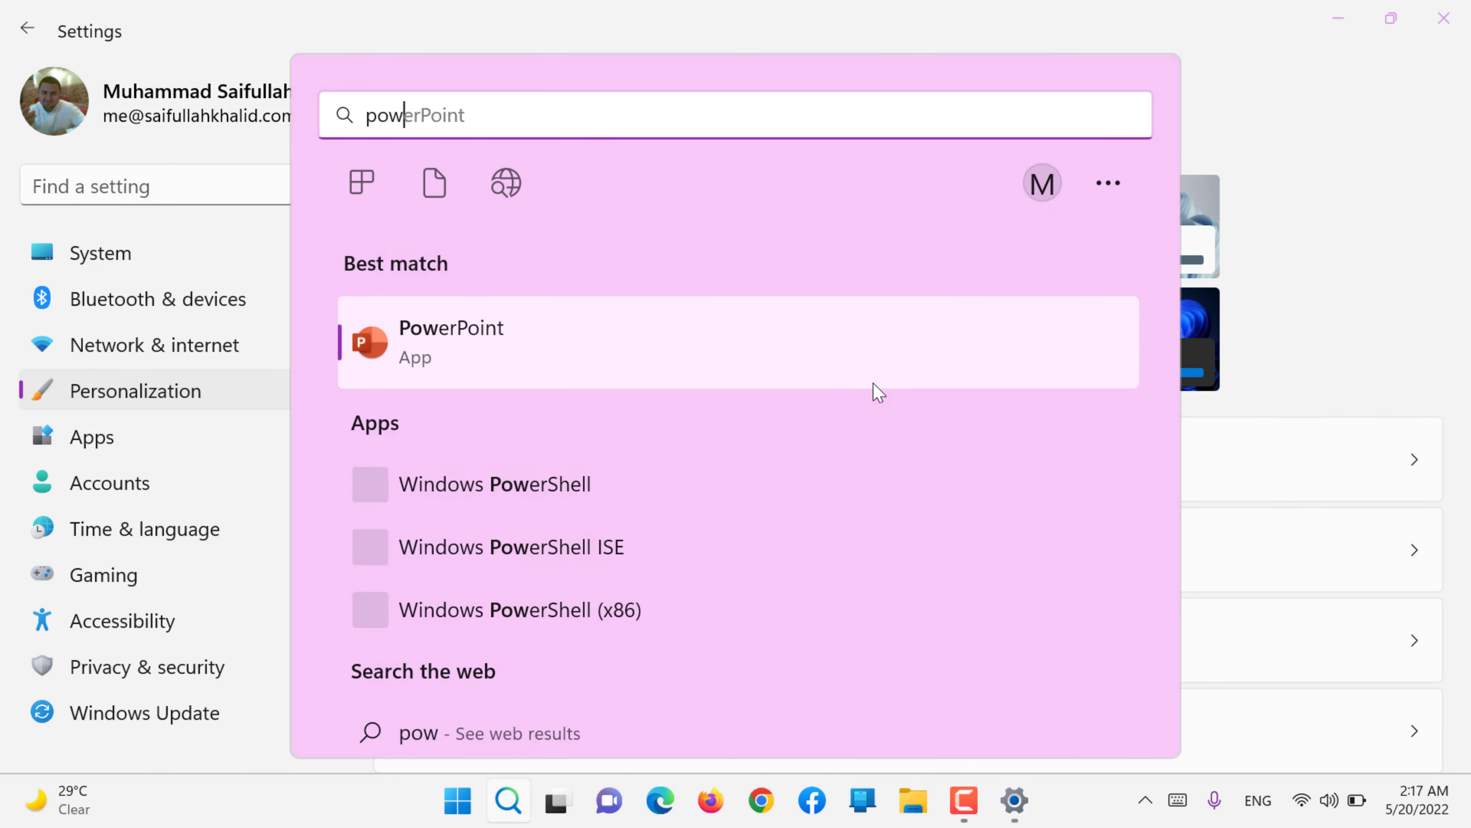
pyautogui.press('BackSpace')
pyautogui.press('BackSpace')
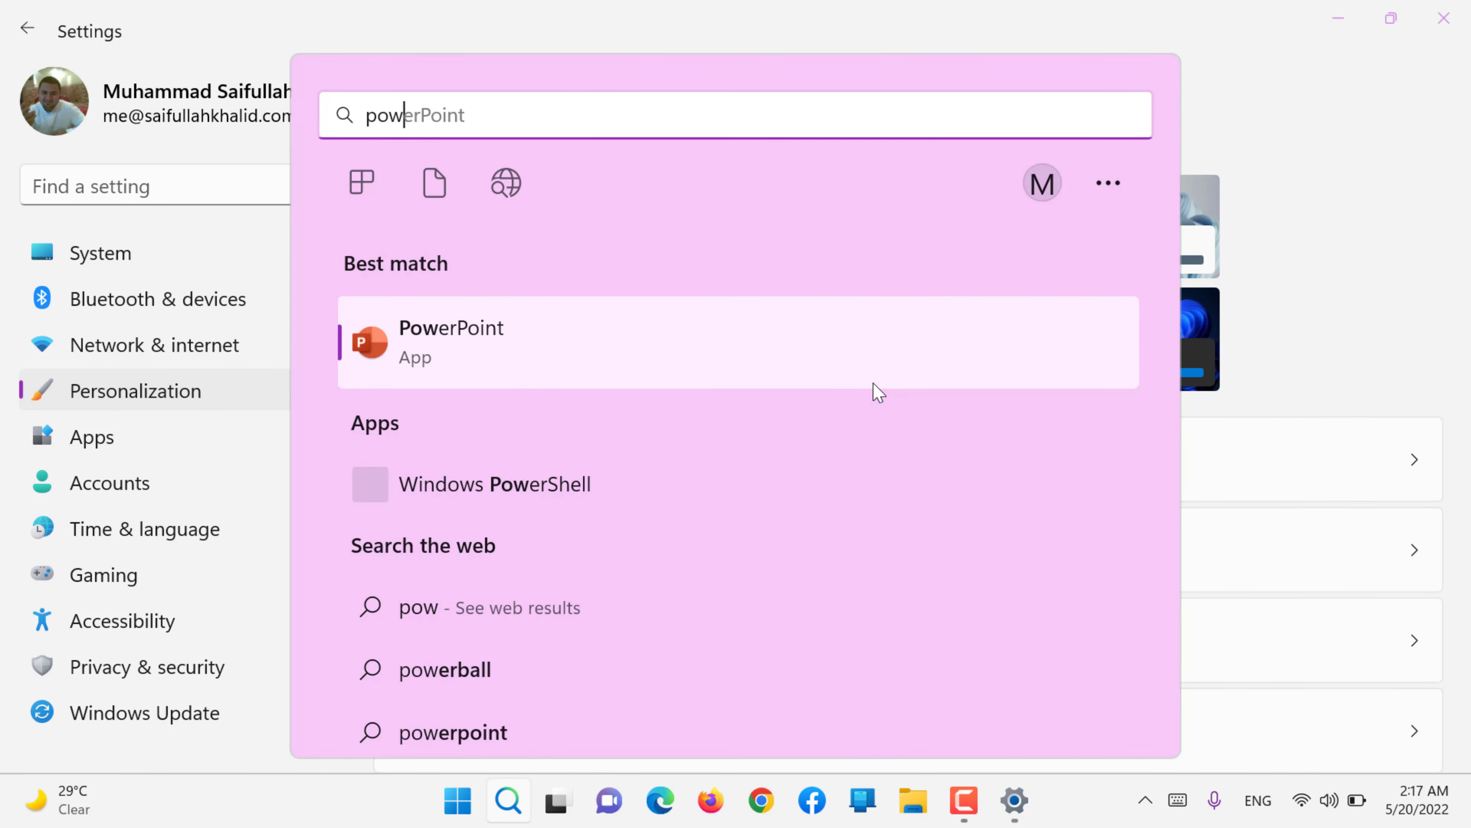
pyautogui.write('er ma')
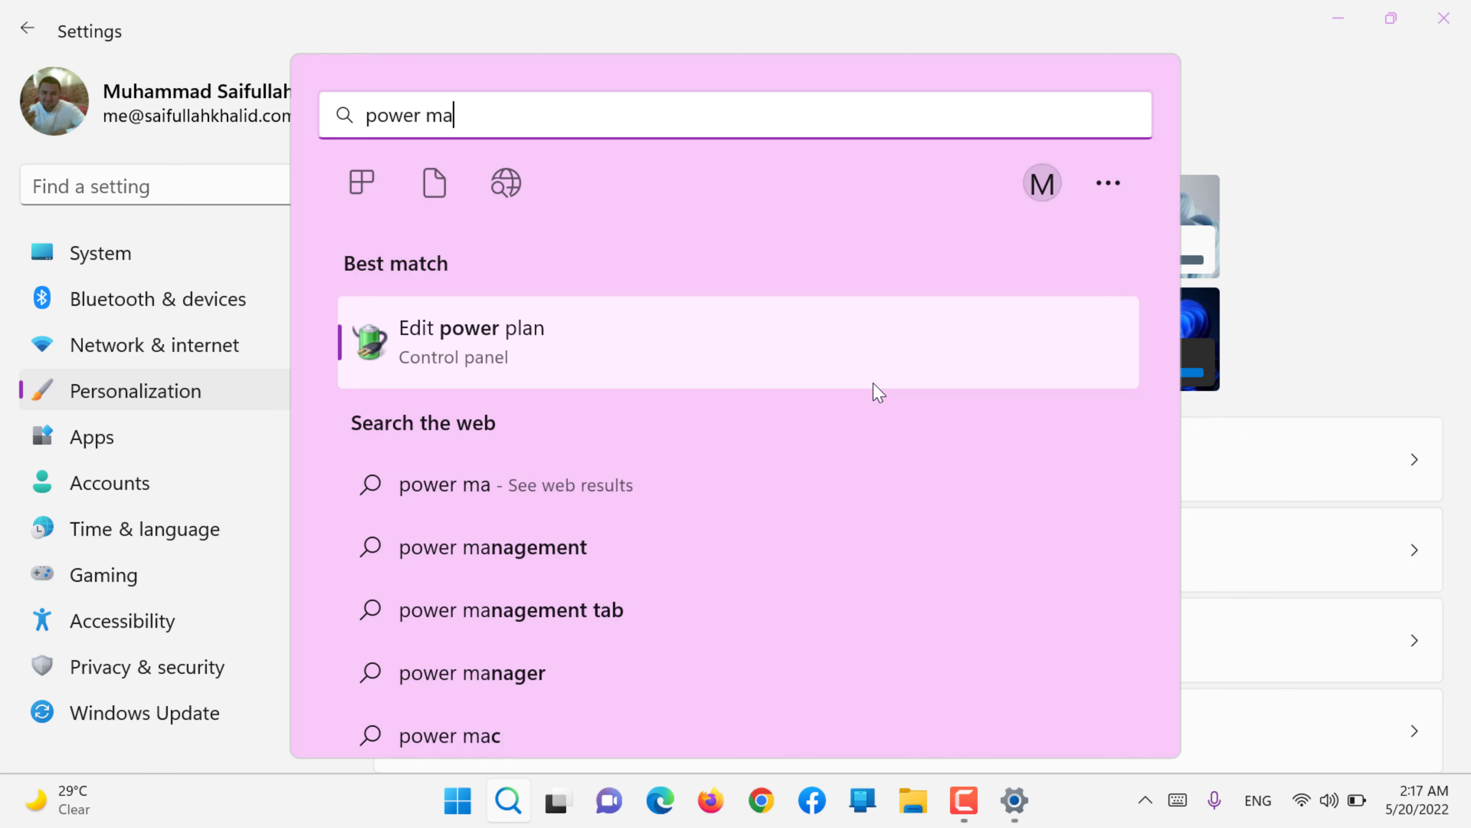
pyautogui.click(446, 329)
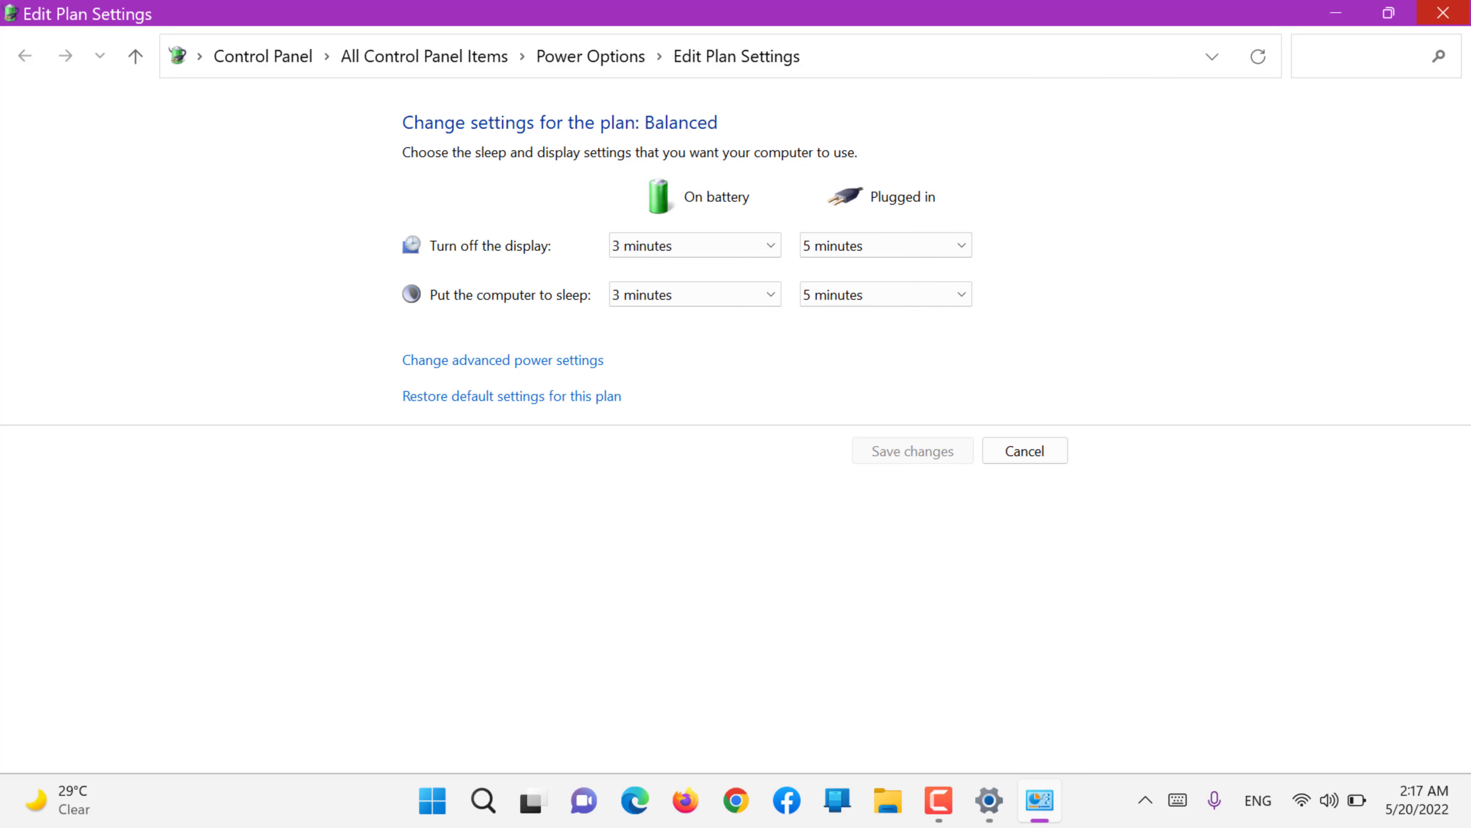
pyautogui.click(1443, 12)
# Open the Text input personalization settings and apply the teal-blue picture theme with the dark teal microphone
pyautogui.scroll(-6, 753, 620)
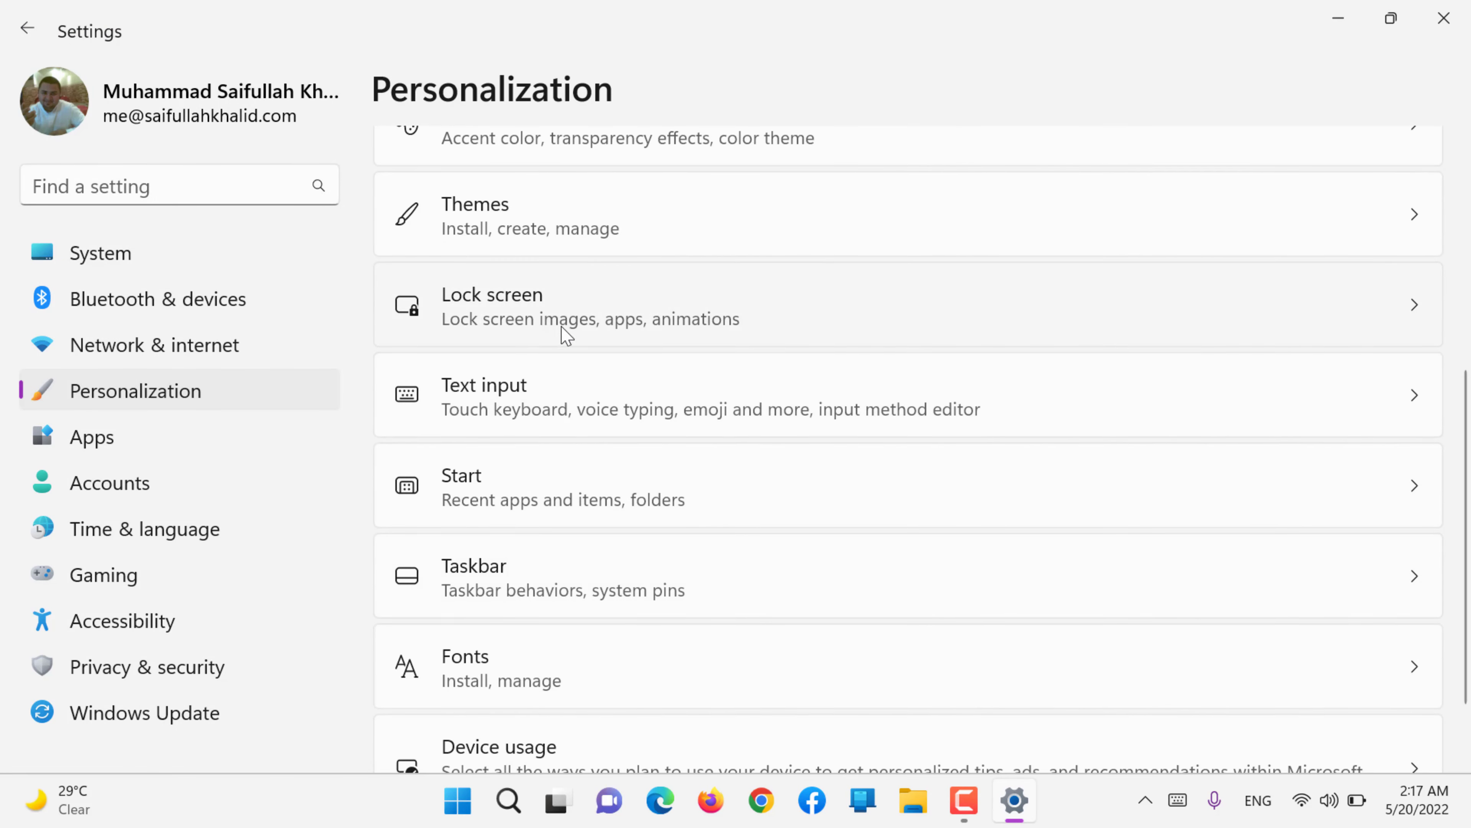
pyautogui.click(537, 398)
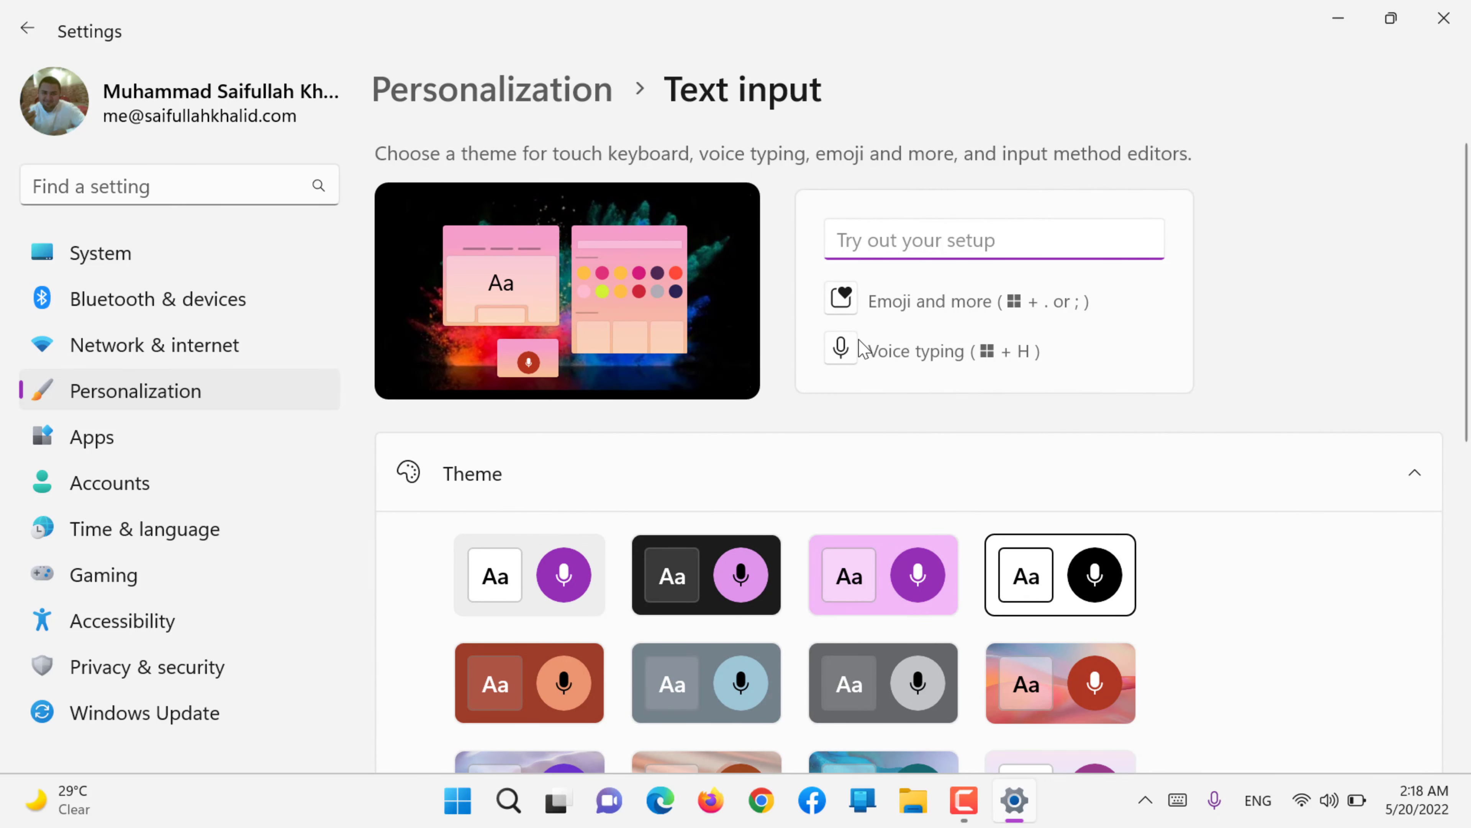
pyautogui.scroll(-1, 837, 361)
pyautogui.scroll(-5, 838, 368)
pyautogui.scroll(3, 837, 368)
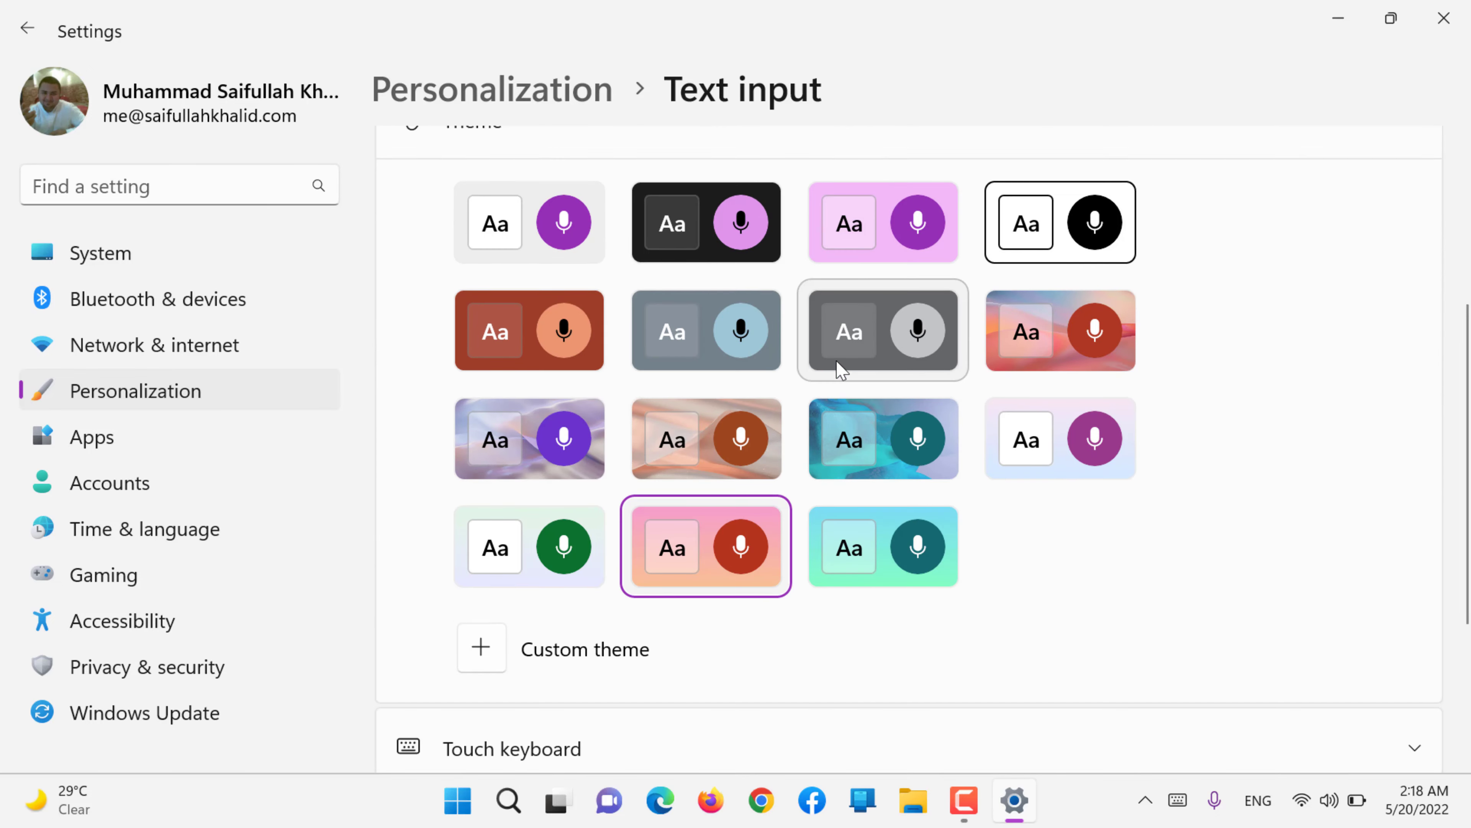
pyautogui.click(881, 628)
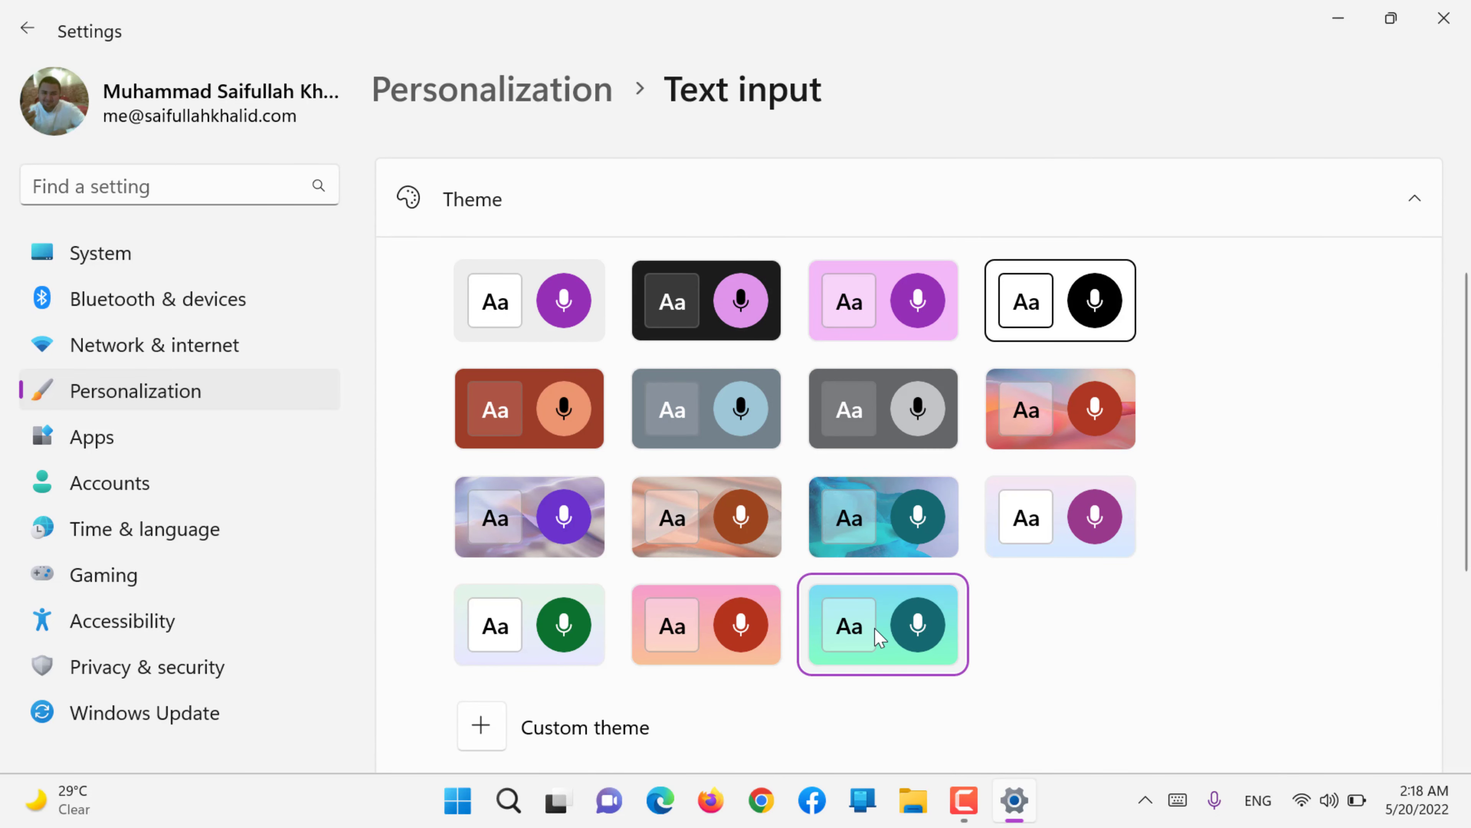
pyautogui.click(894, 520)
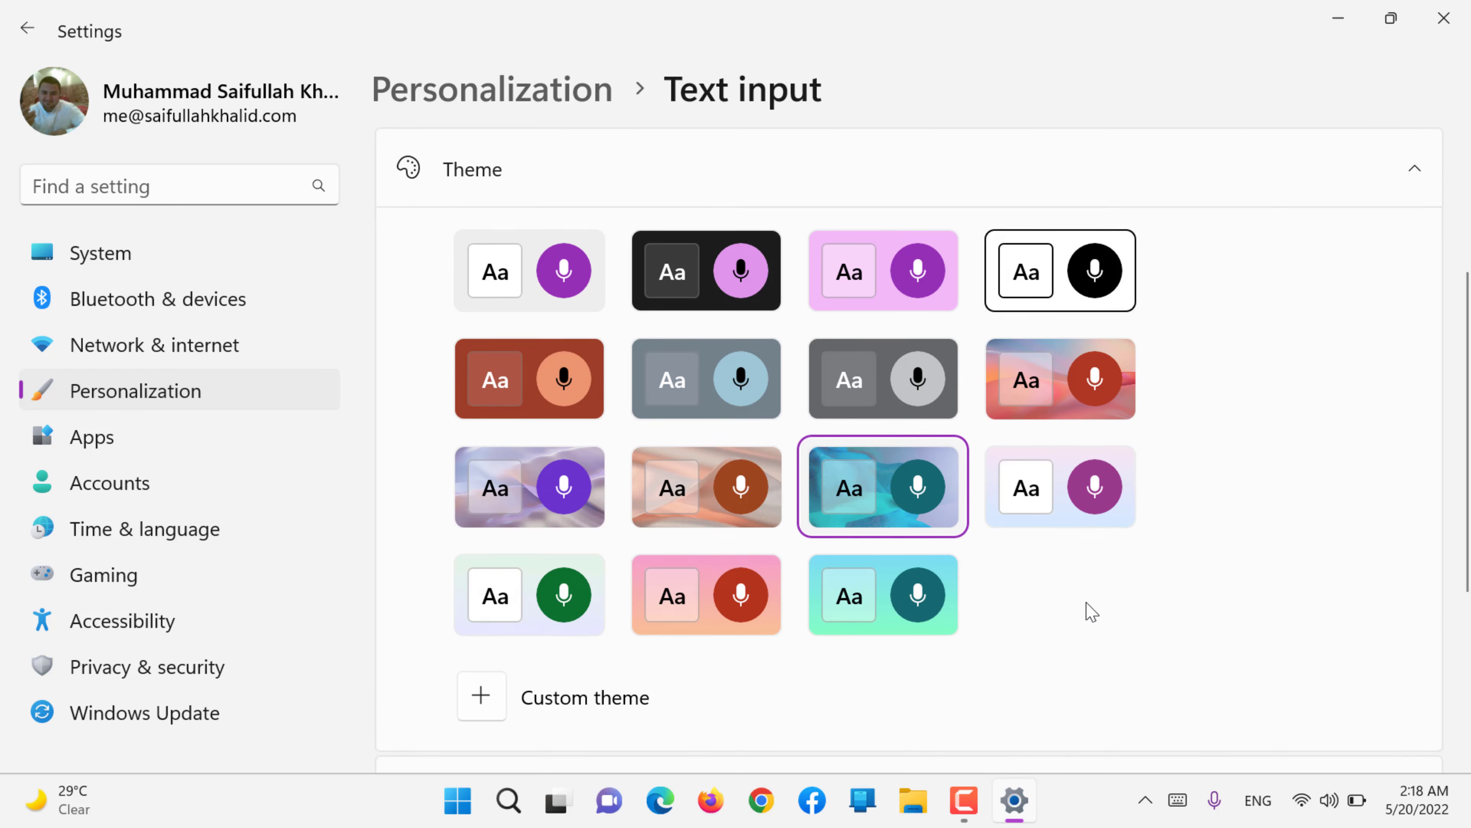
# Open a custom text input theme, examine its color and background picture options, and return to Personalization without saving
pyautogui.scroll(-3, 1091, 611)
pyautogui.scroll(4, 1091, 612)
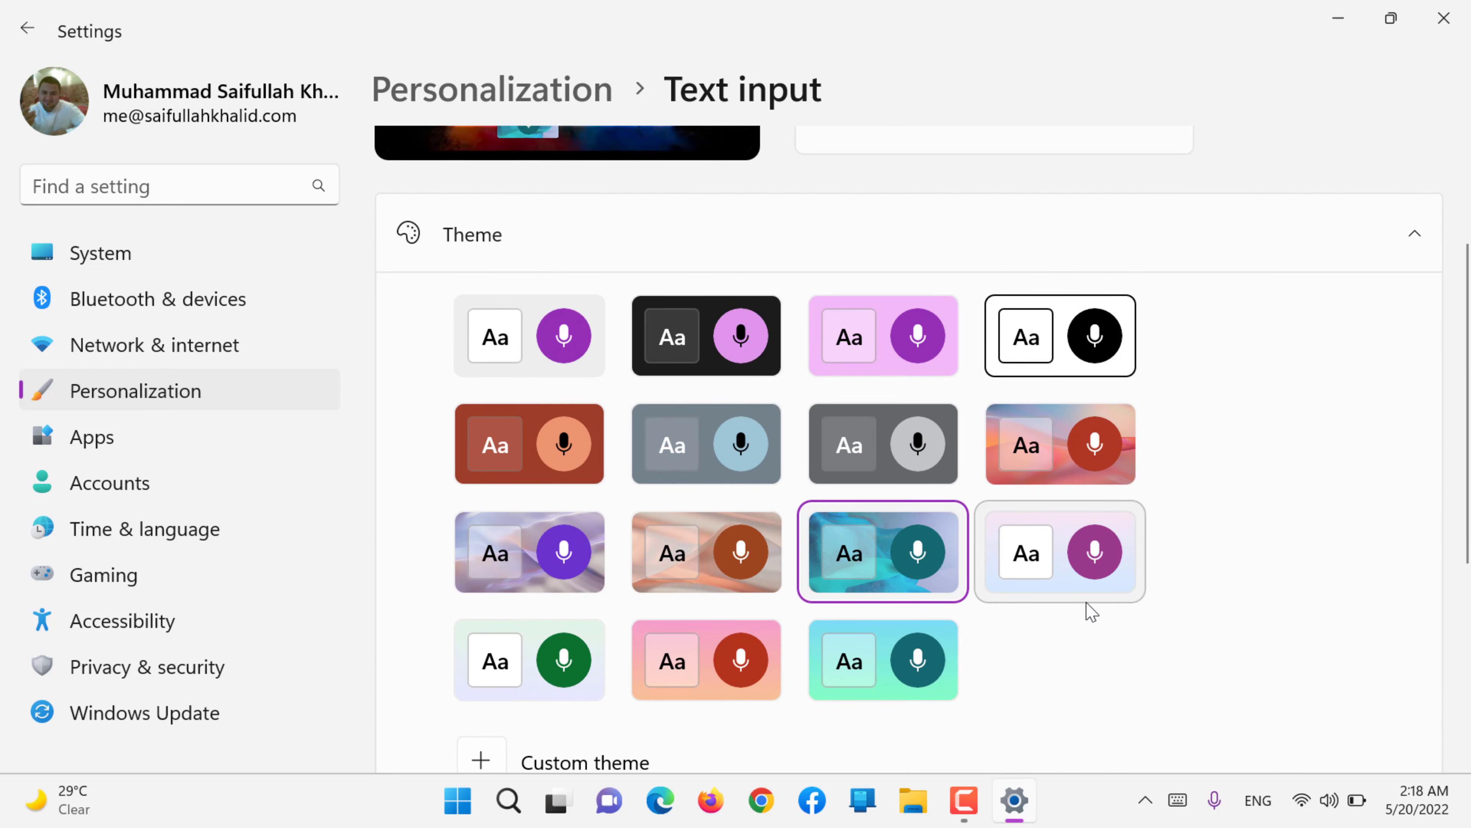
pyautogui.scroll(-3, 1089, 612)
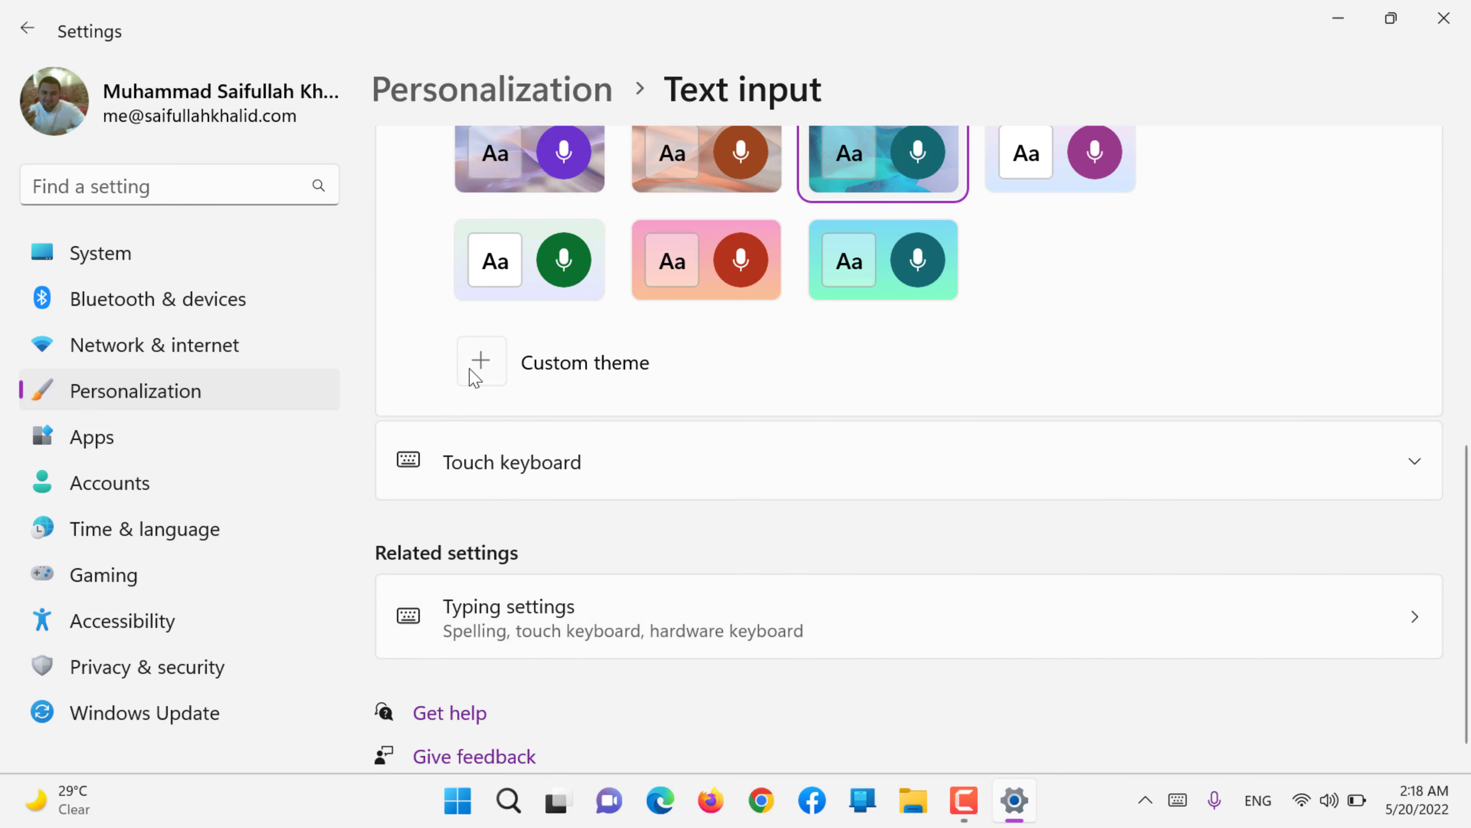
pyautogui.click(479, 362)
pyautogui.scroll(-3, 475, 378)
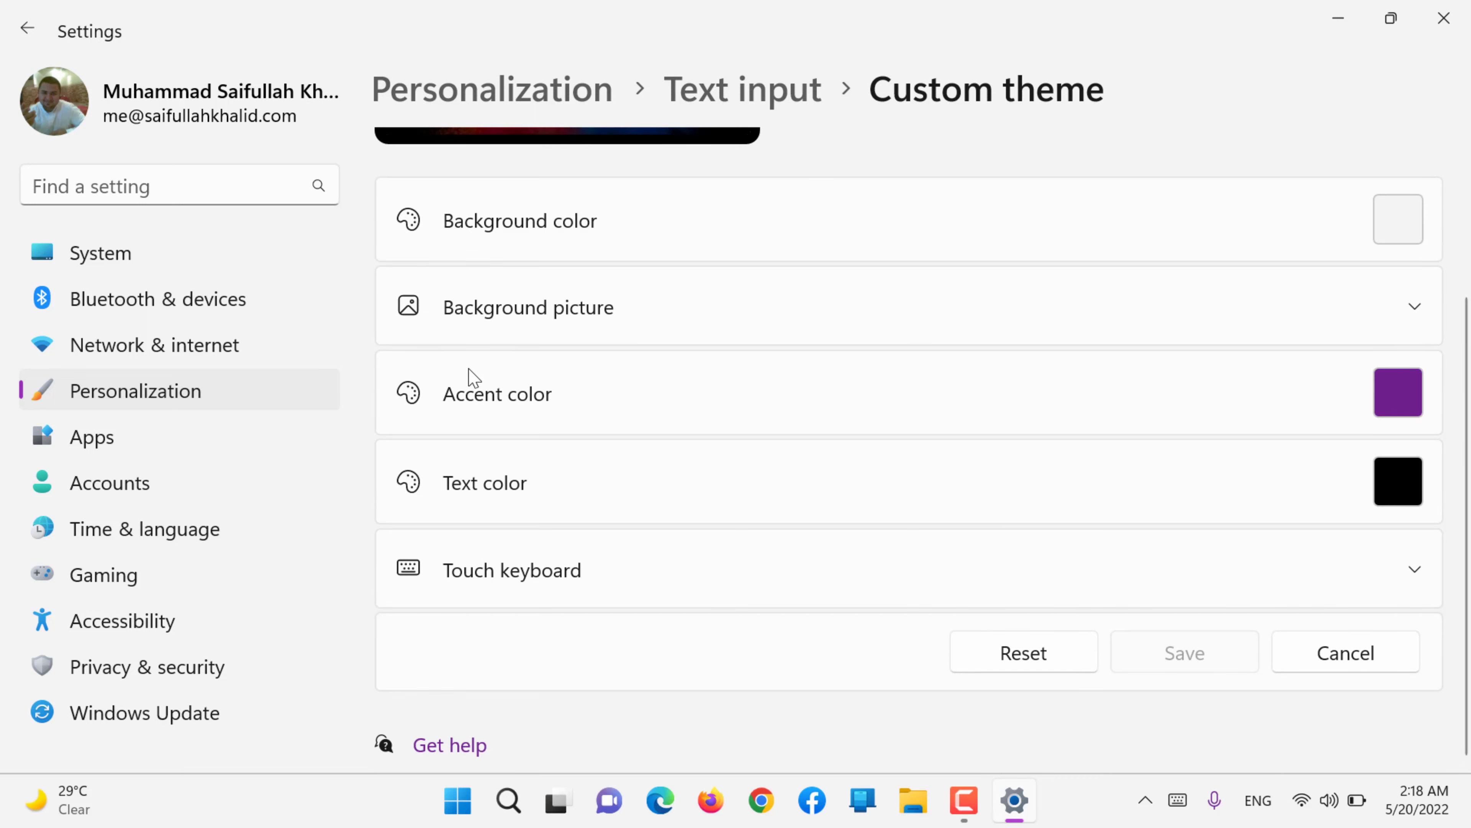
pyautogui.scroll(-1, 474, 378)
pyautogui.scroll(1, 471, 376)
pyautogui.click(903, 334)
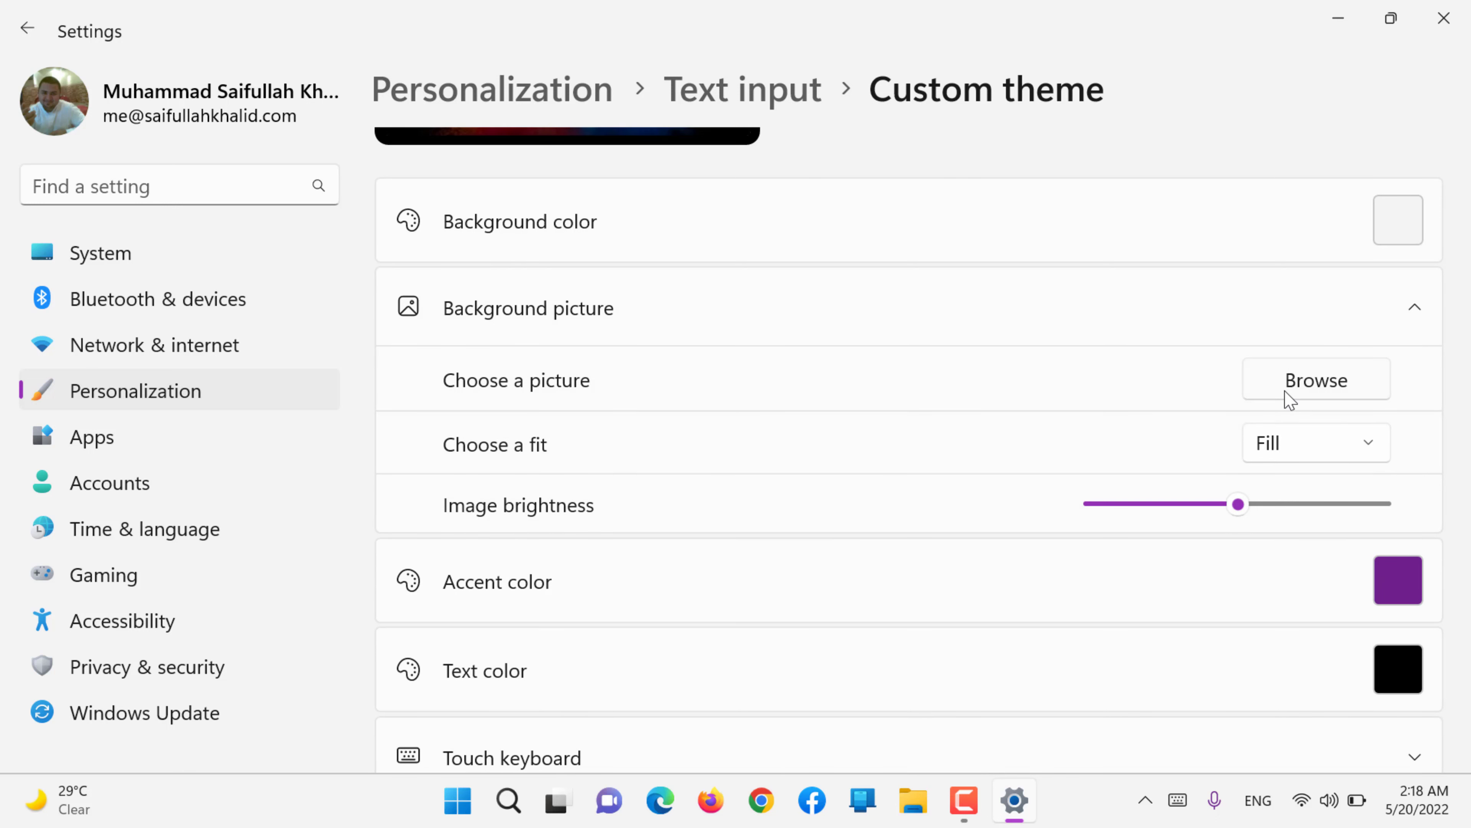
pyautogui.click(227, 391)
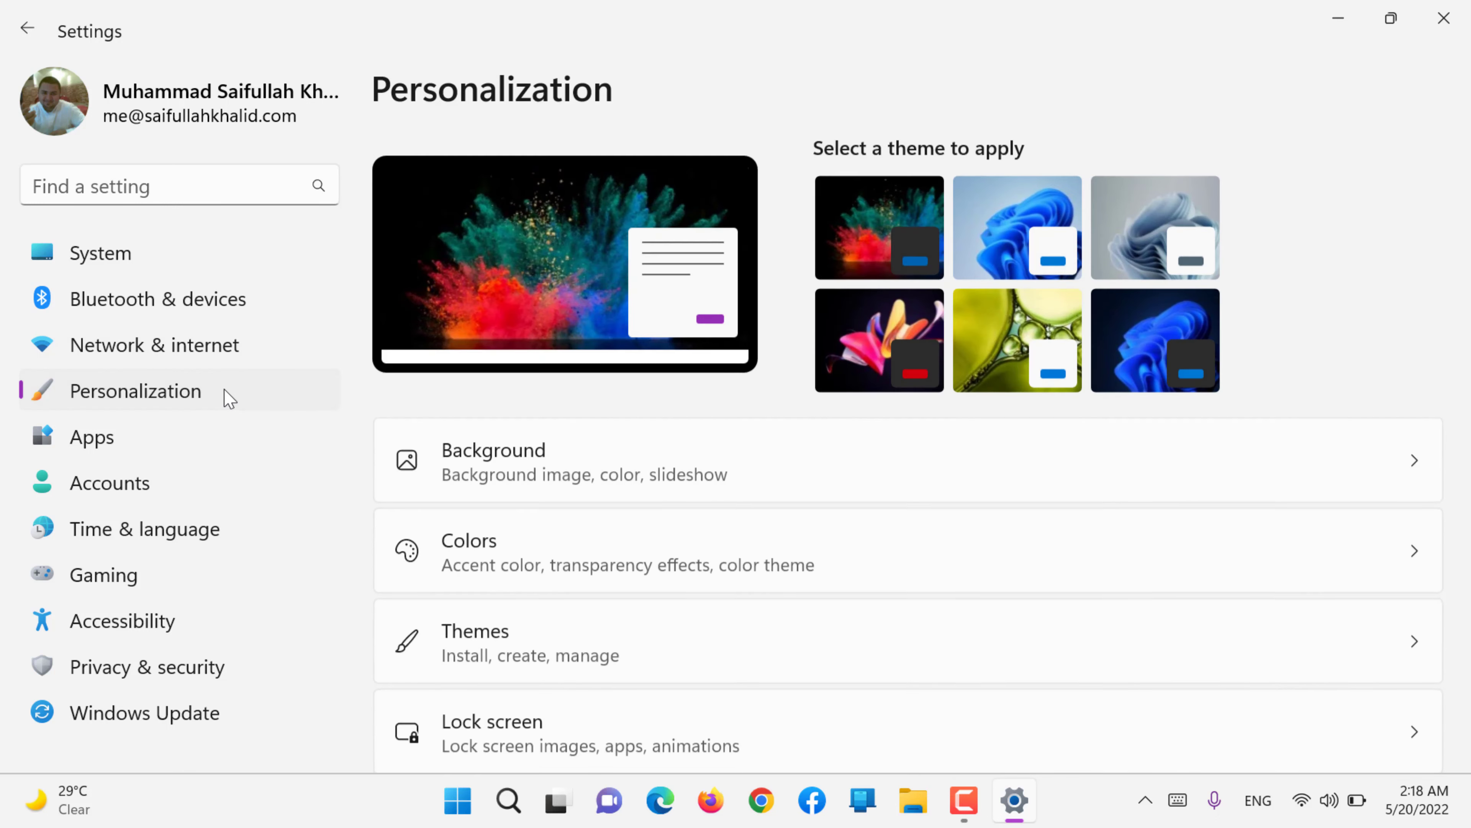
# Reopen the Text input settings and expand the Touch keyboard options
pyautogui.scroll(-5, 660, 475)
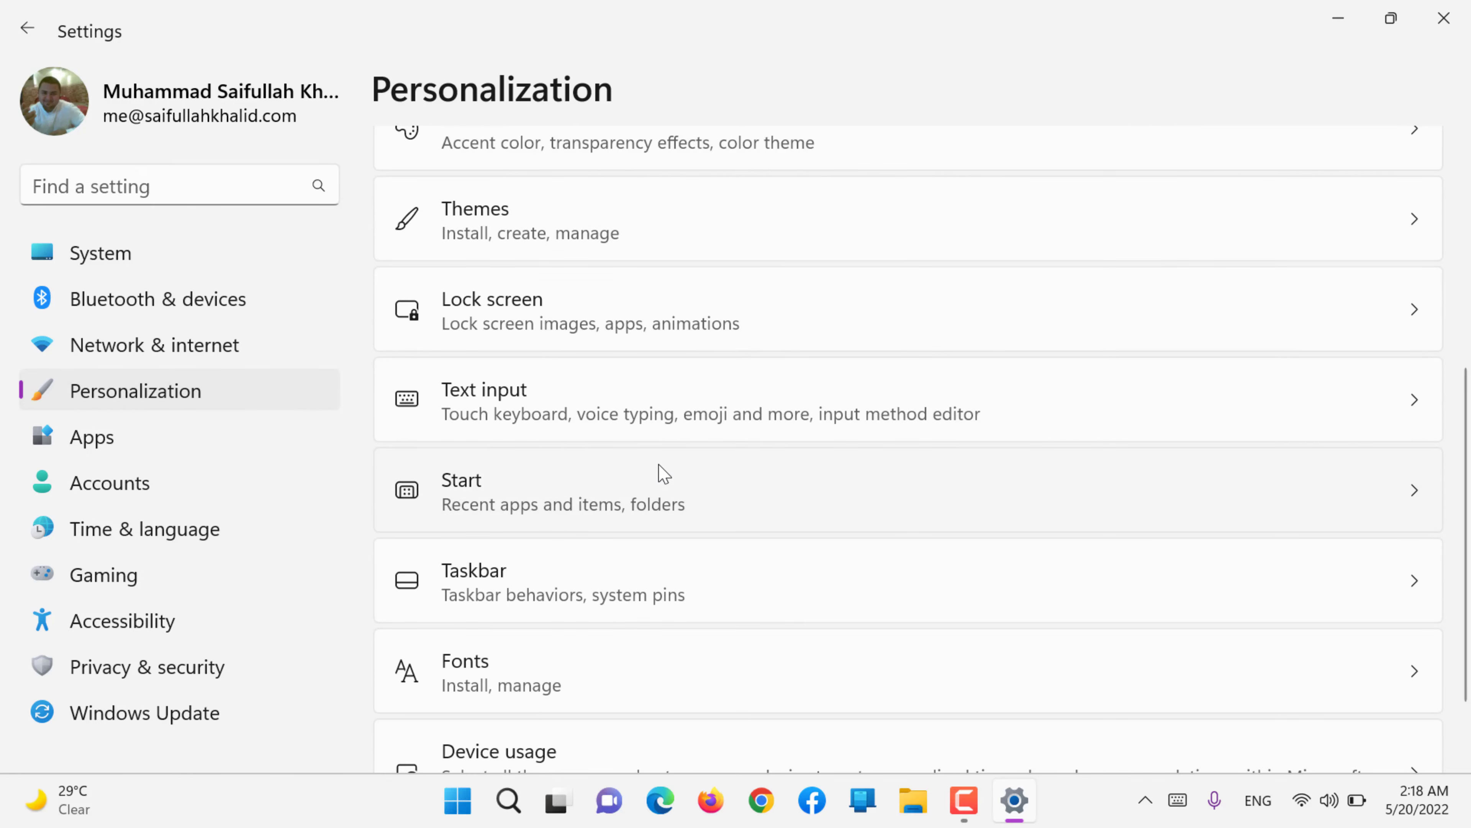
pyautogui.click(751, 390)
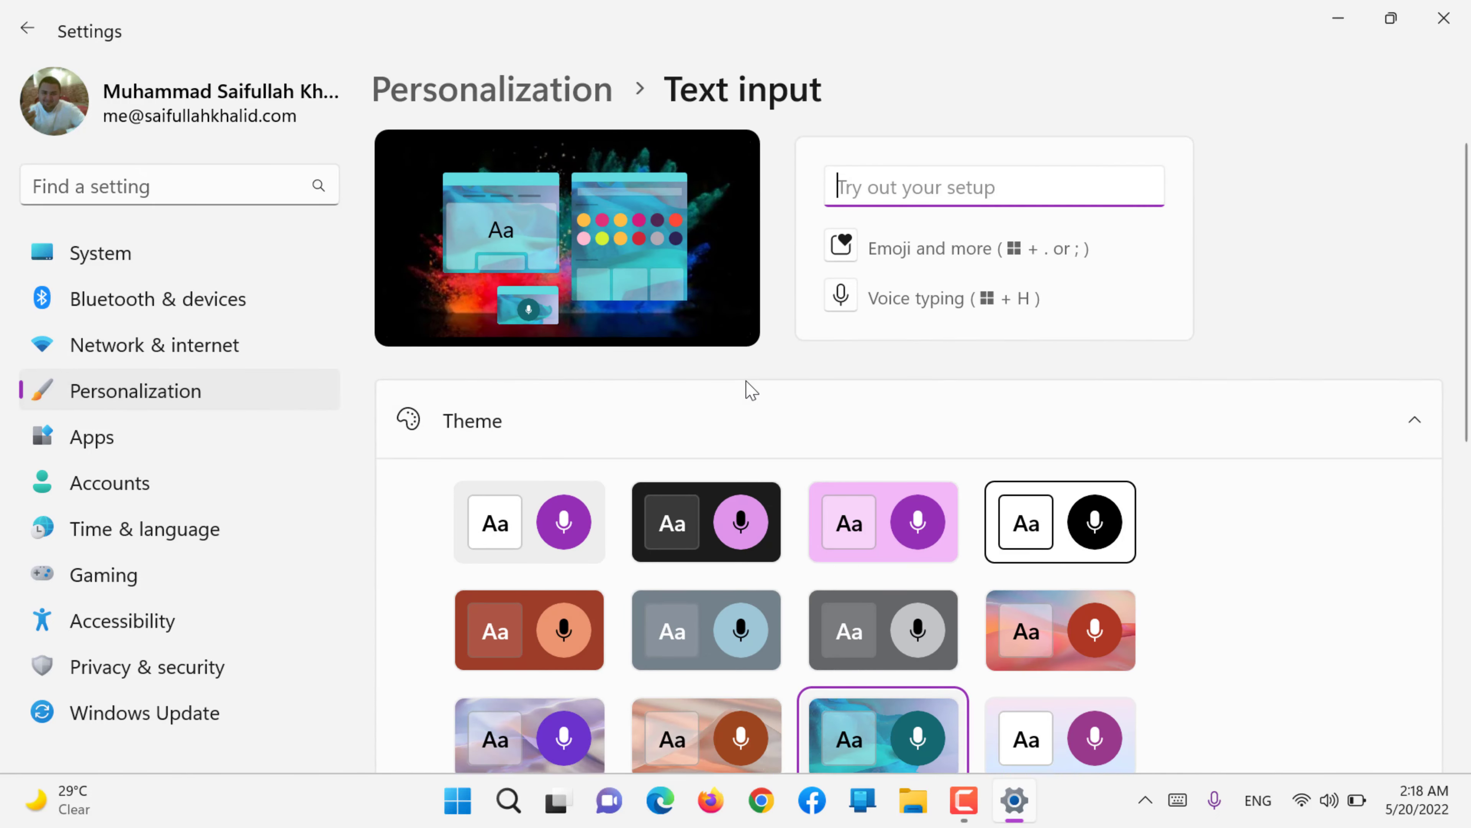
pyautogui.scroll(-7, 752, 390)
pyautogui.scroll(1, 751, 390)
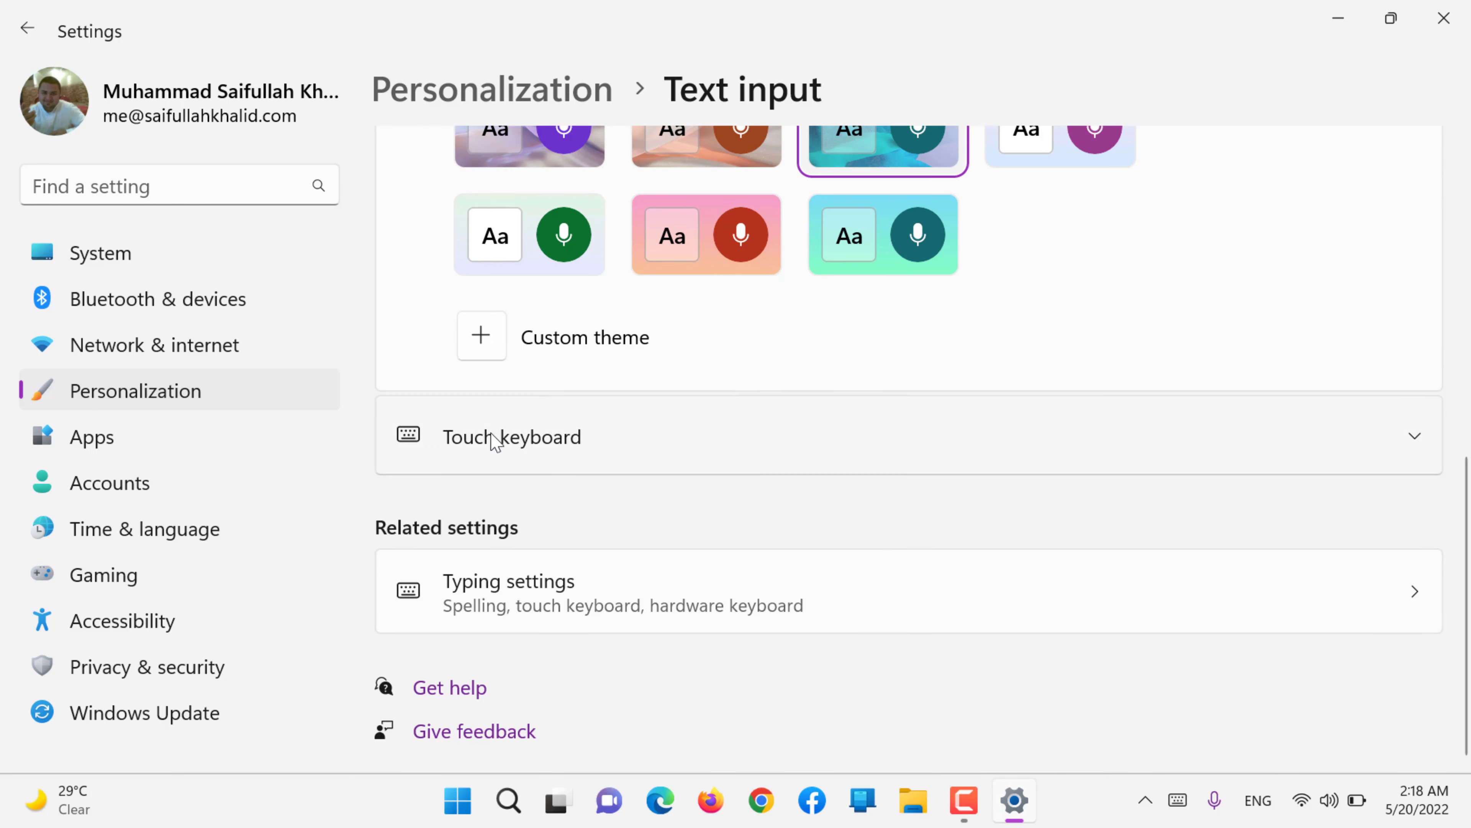
pyautogui.click(505, 449)
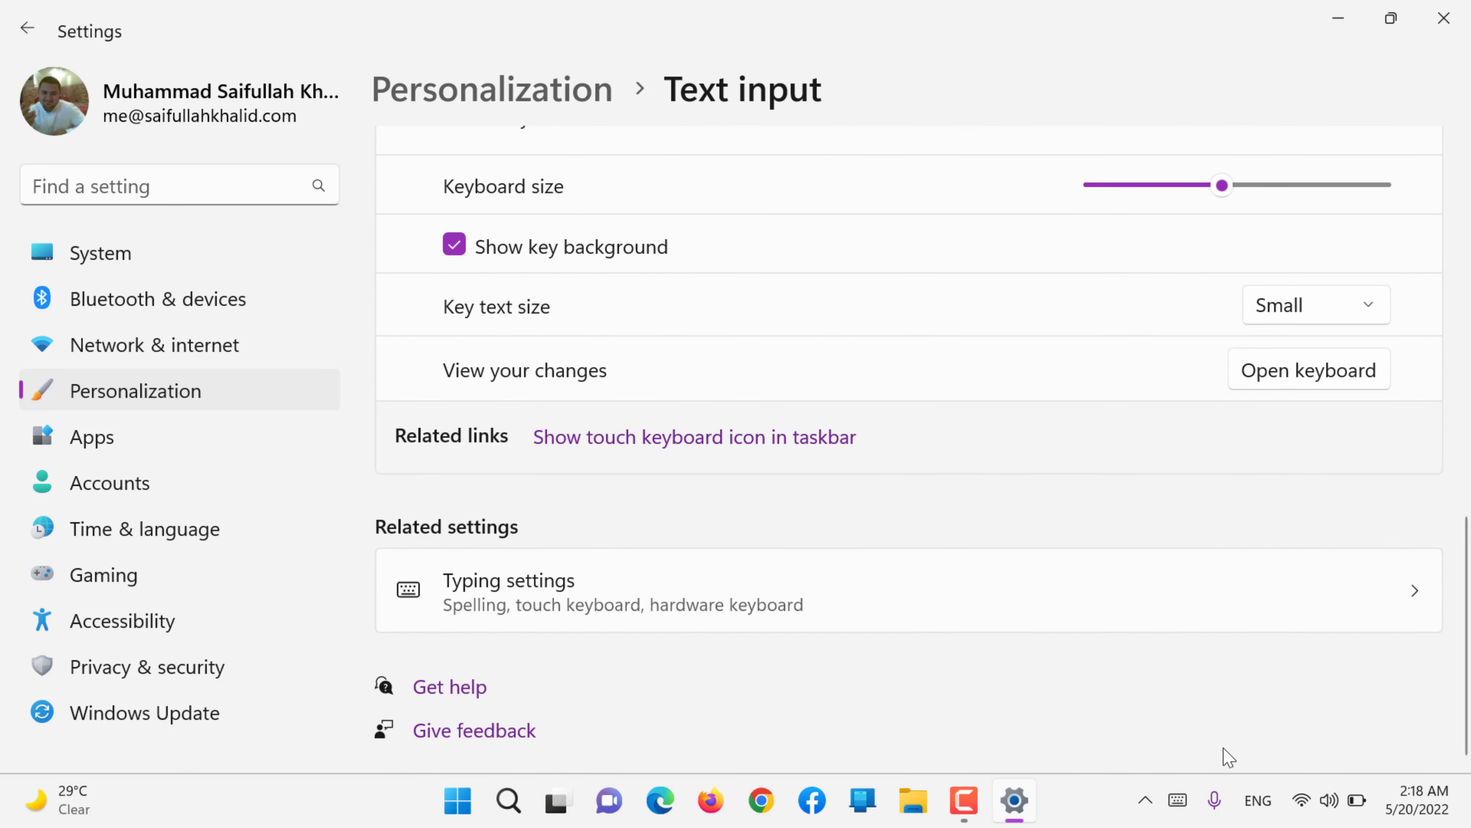
# Show the touch keyboard, undock it into a floating keyboard, and close it
pyautogui.click(1169, 816)
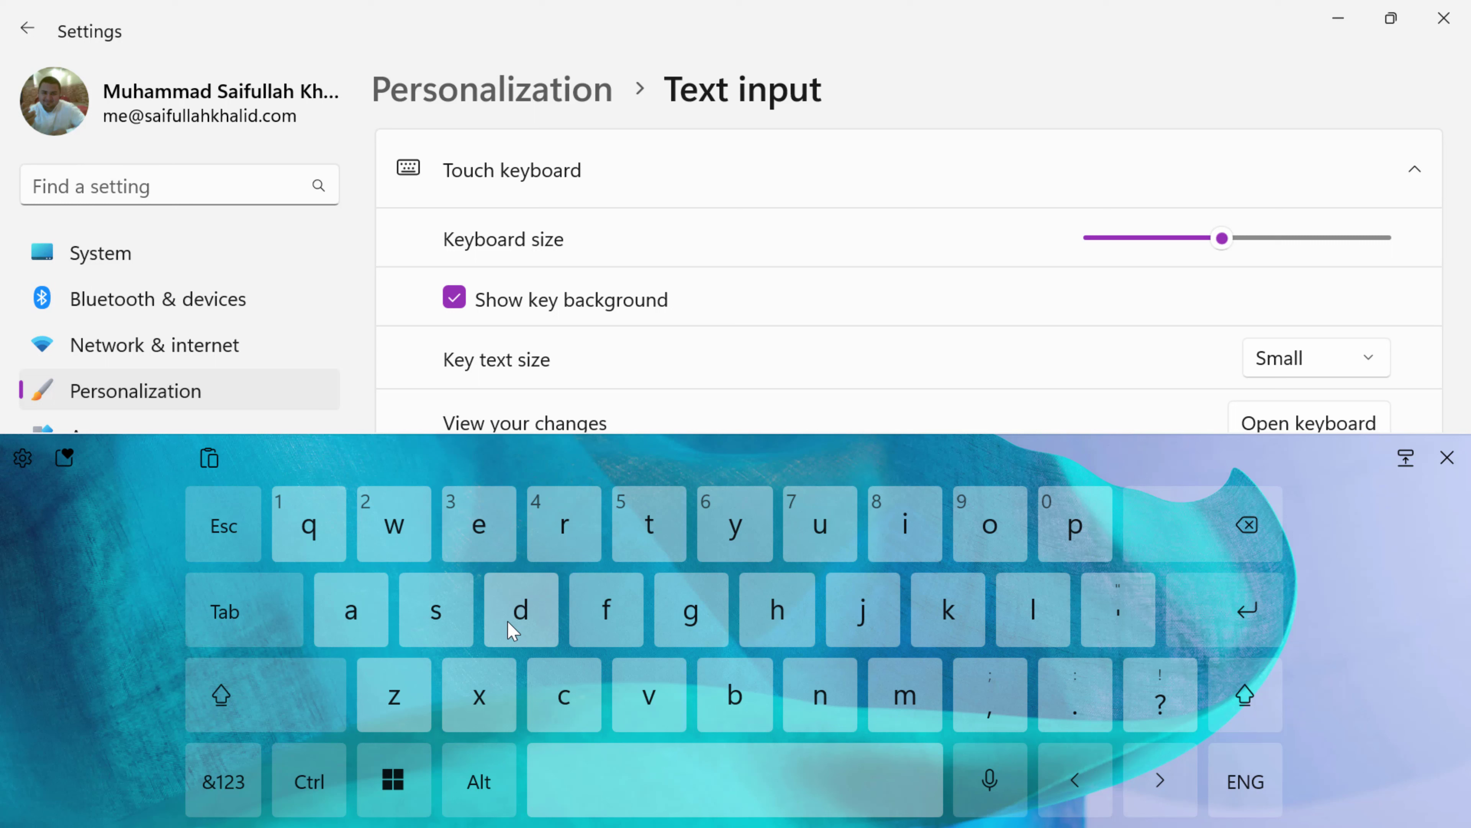
pyautogui.click(1407, 460)
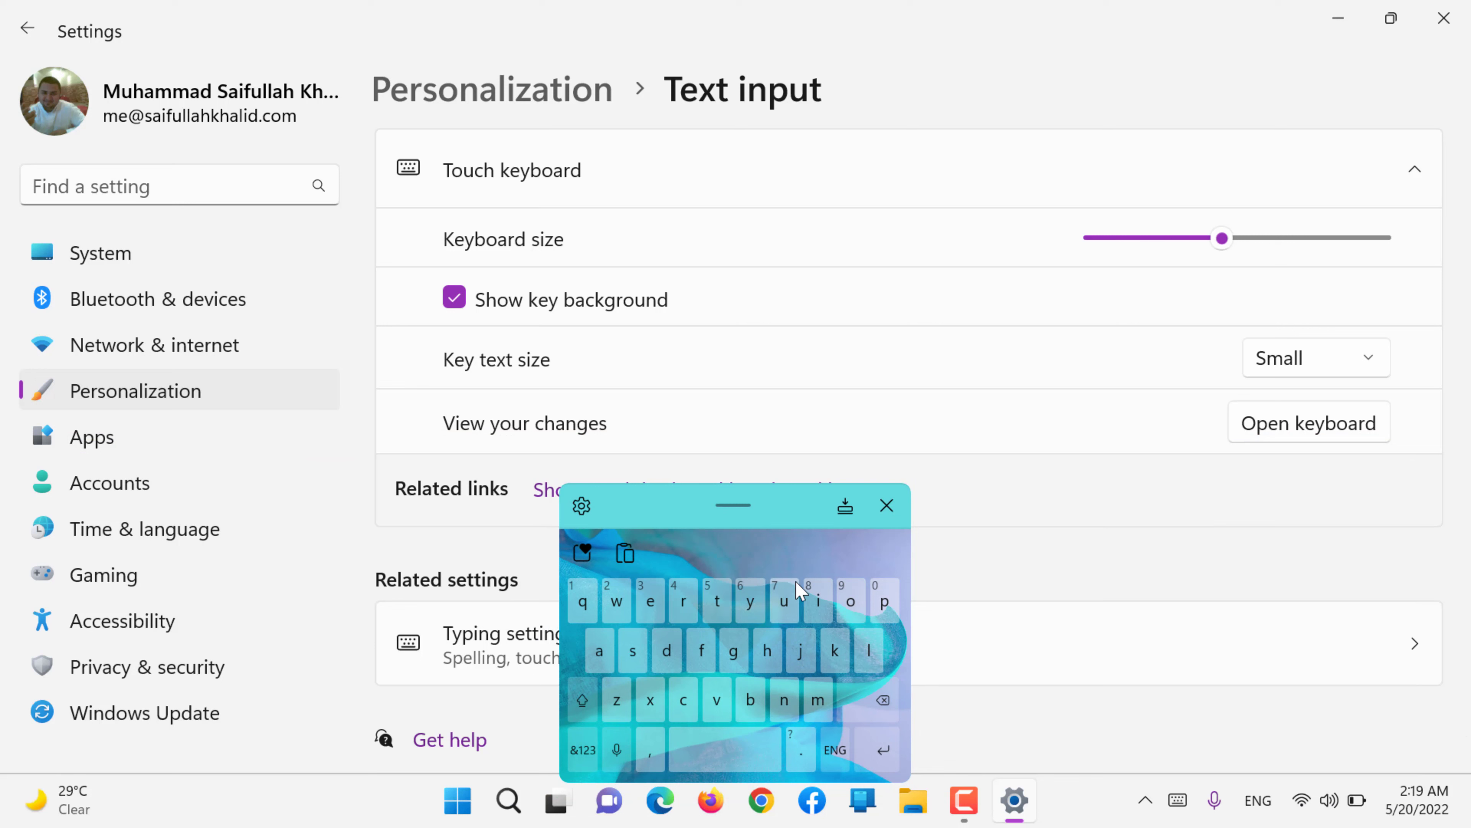
pyautogui.click(882, 502)
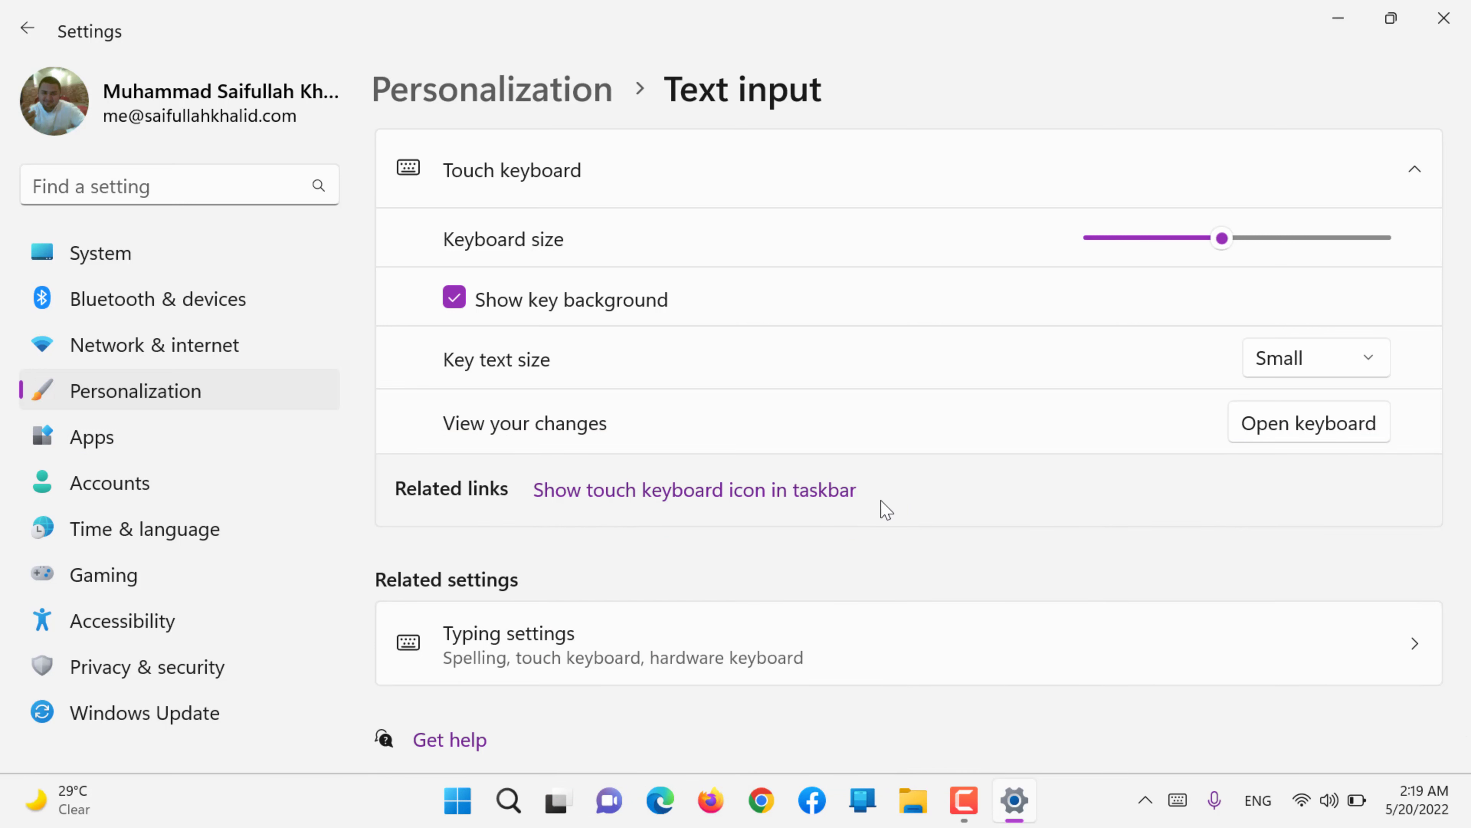
# Look over the touch keyboard options, including the key text size choices, without changing the selected size
pyautogui.scroll(2, 886, 509)
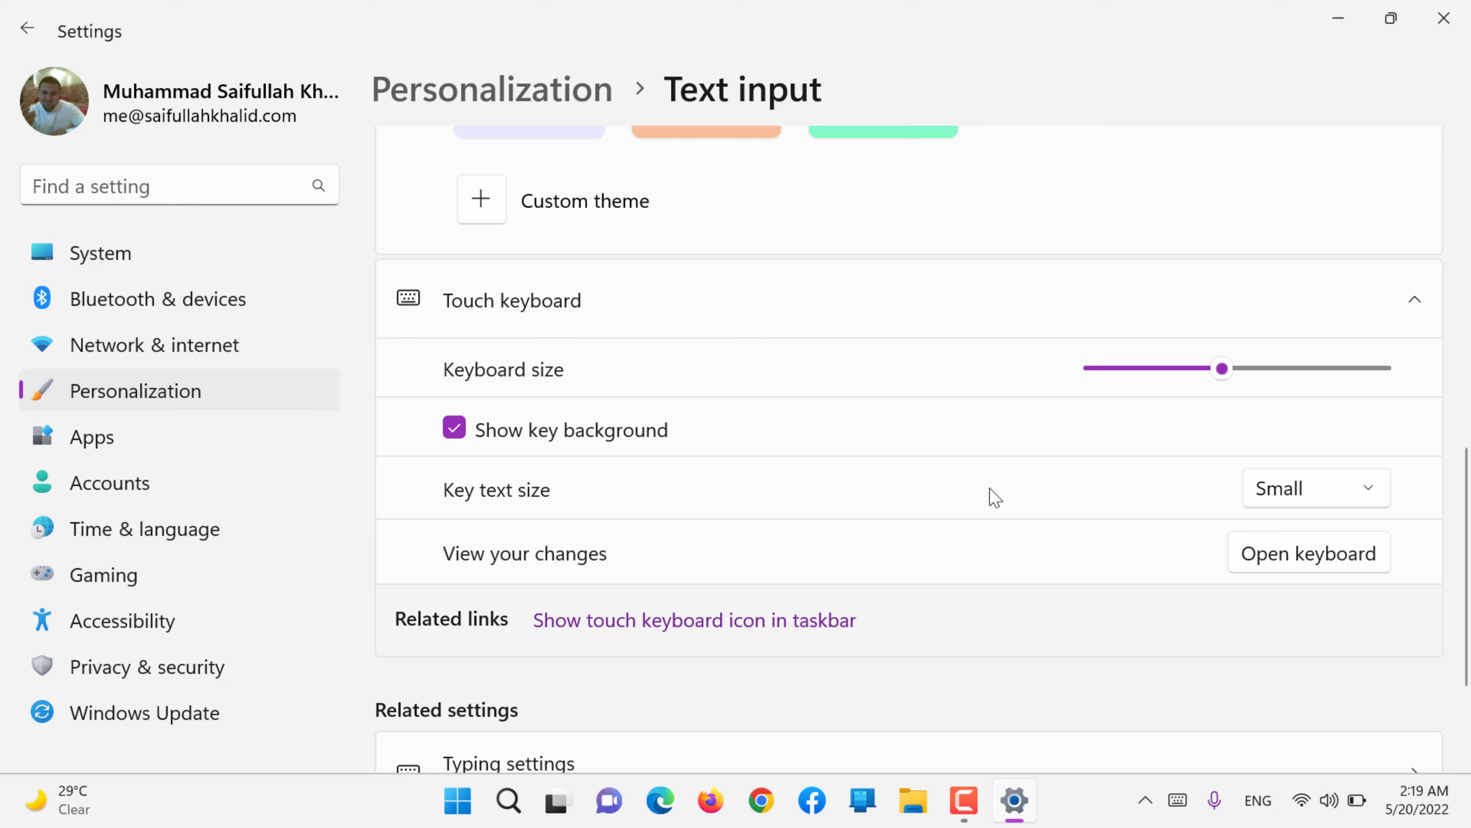
pyautogui.click(1264, 494)
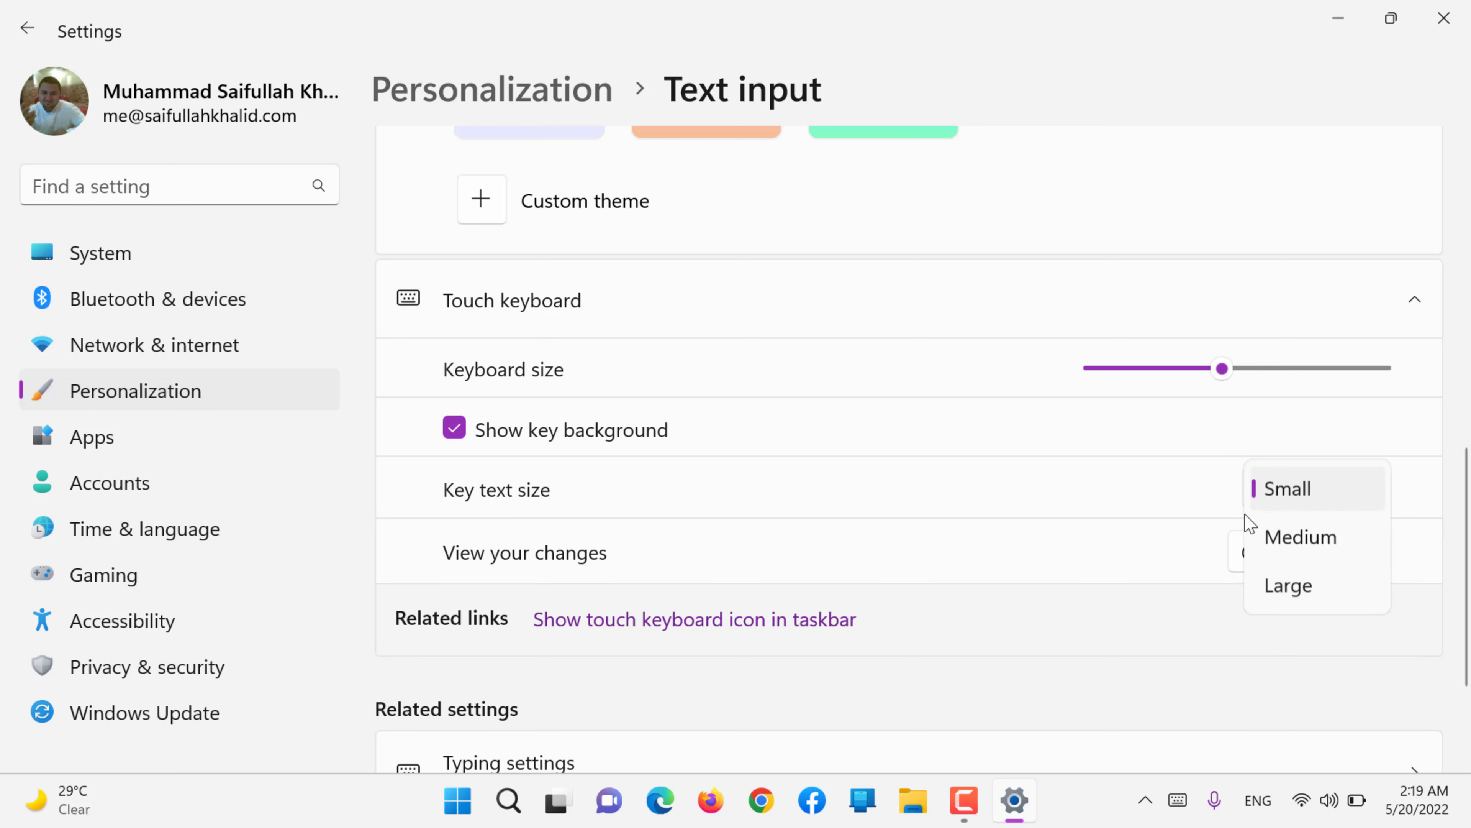
pyautogui.click(1176, 647)
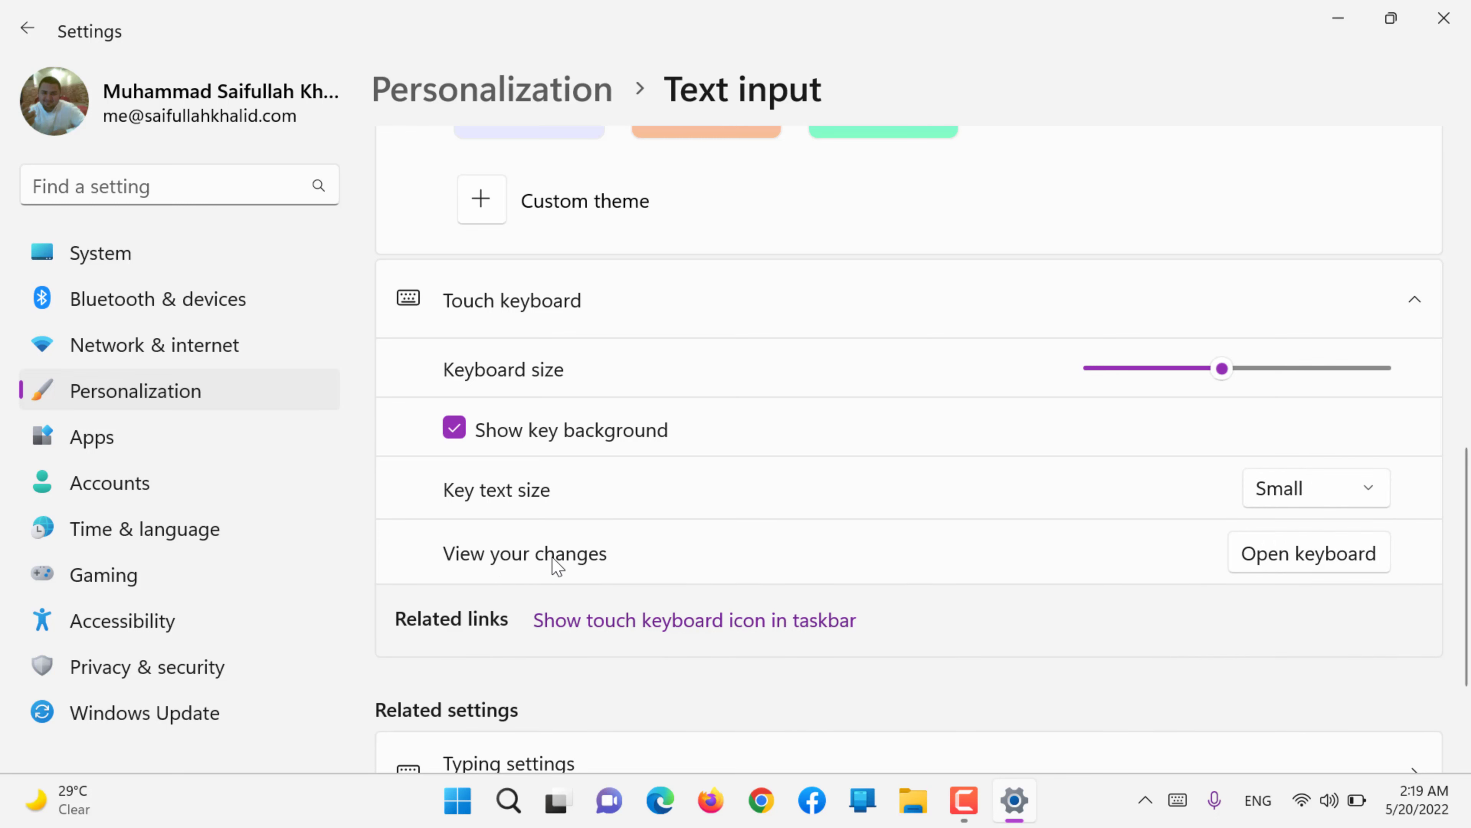
pyautogui.scroll(5, 653, 526)
pyautogui.scroll(-8, 791, 552)
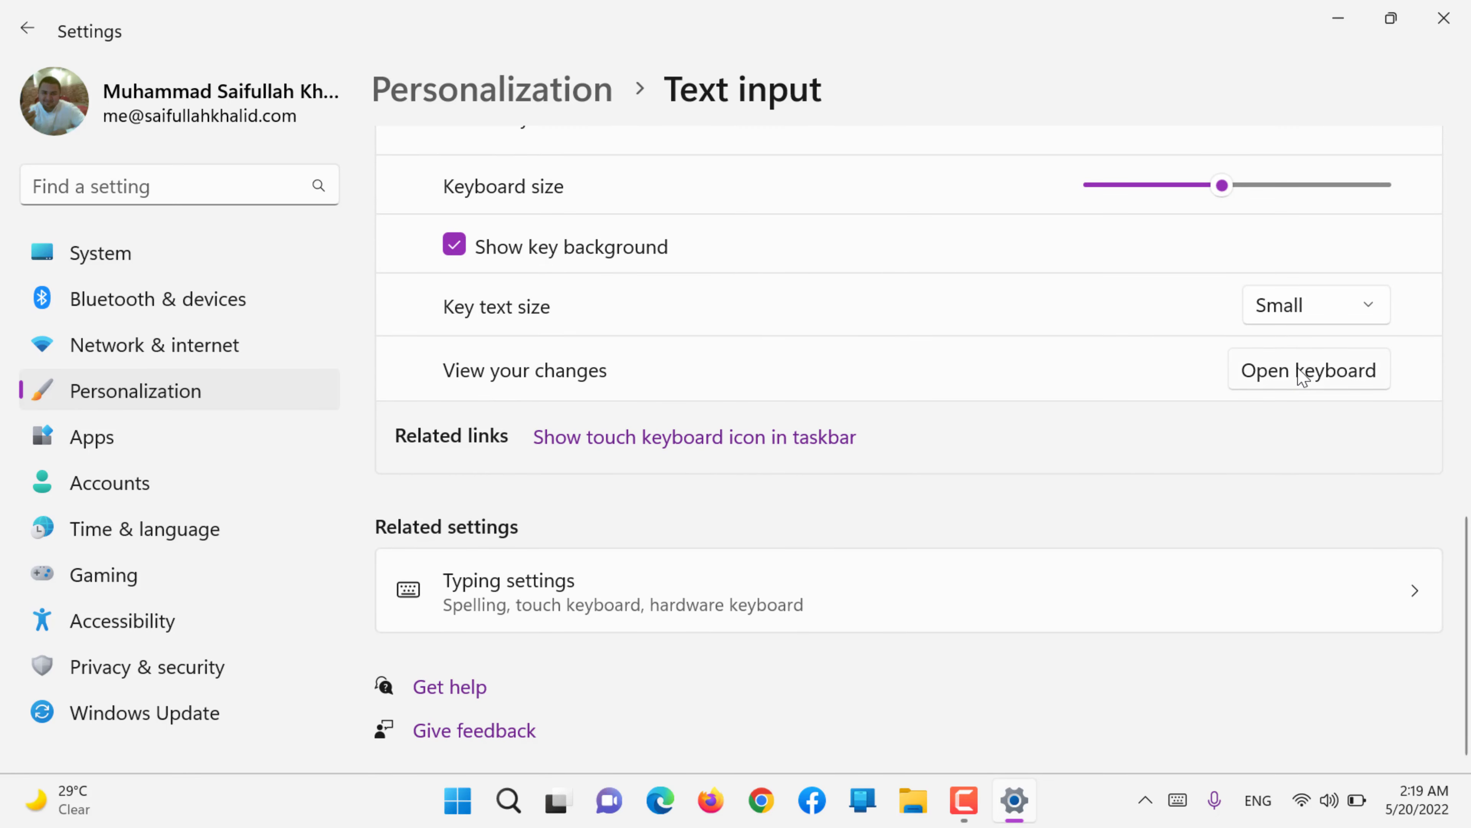
# Show the touch keyboard to preview its theme, dock it across the screen's full width, and close it
pyautogui.click(1303, 371)
pyautogui.click(721, 492)
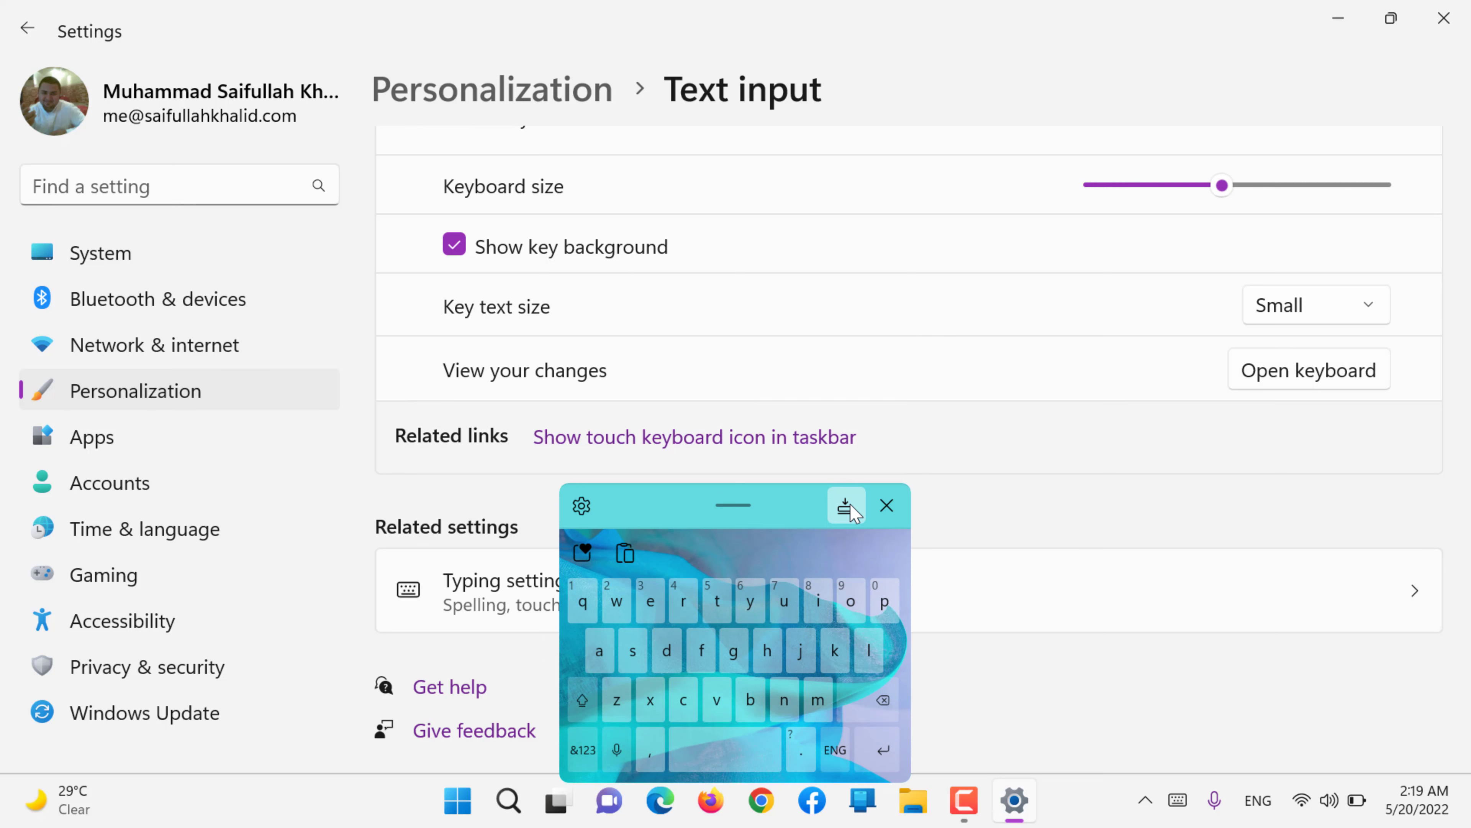
pyautogui.click(846, 506)
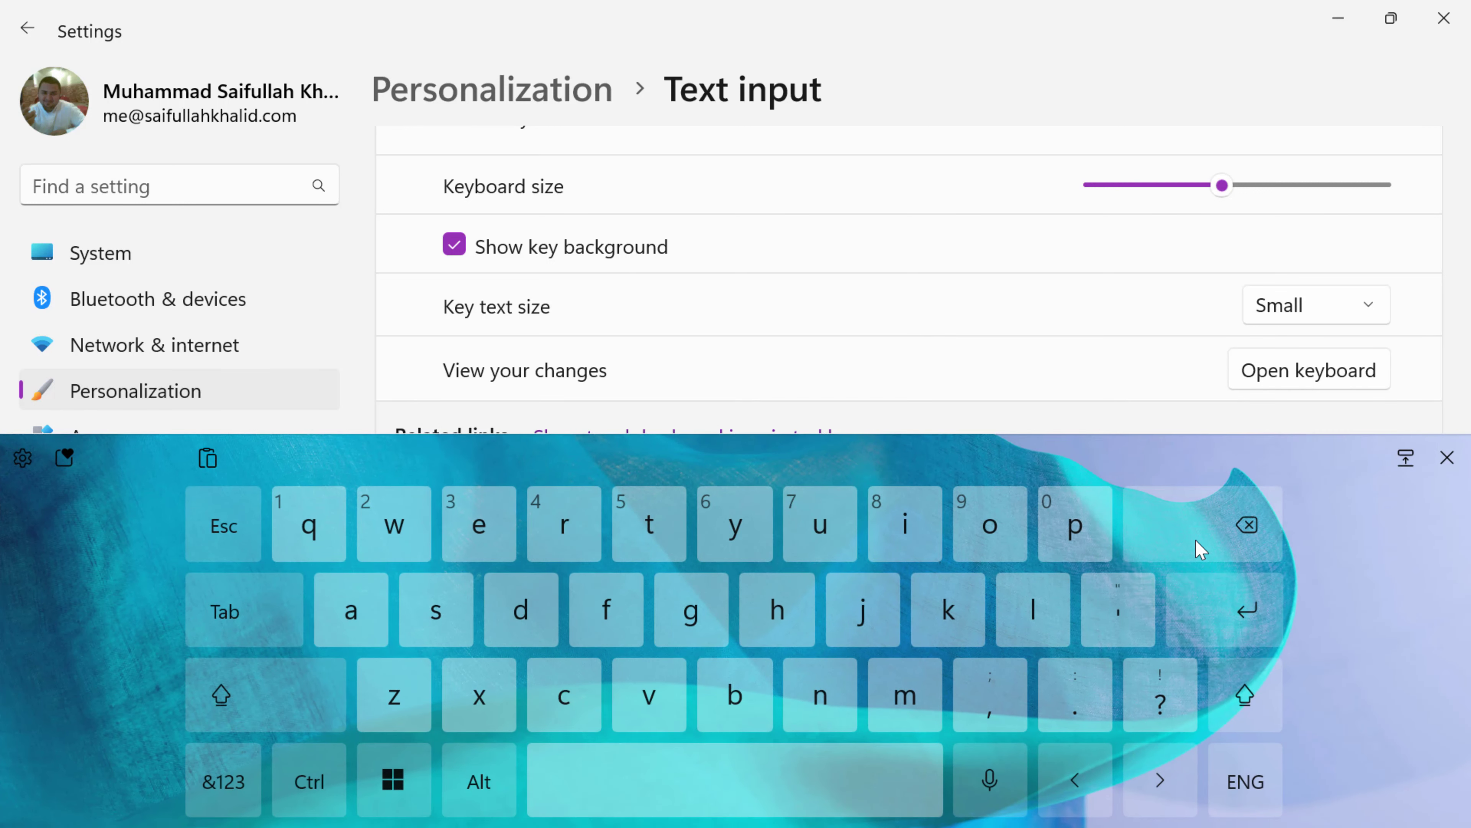
pyautogui.click(1447, 459)
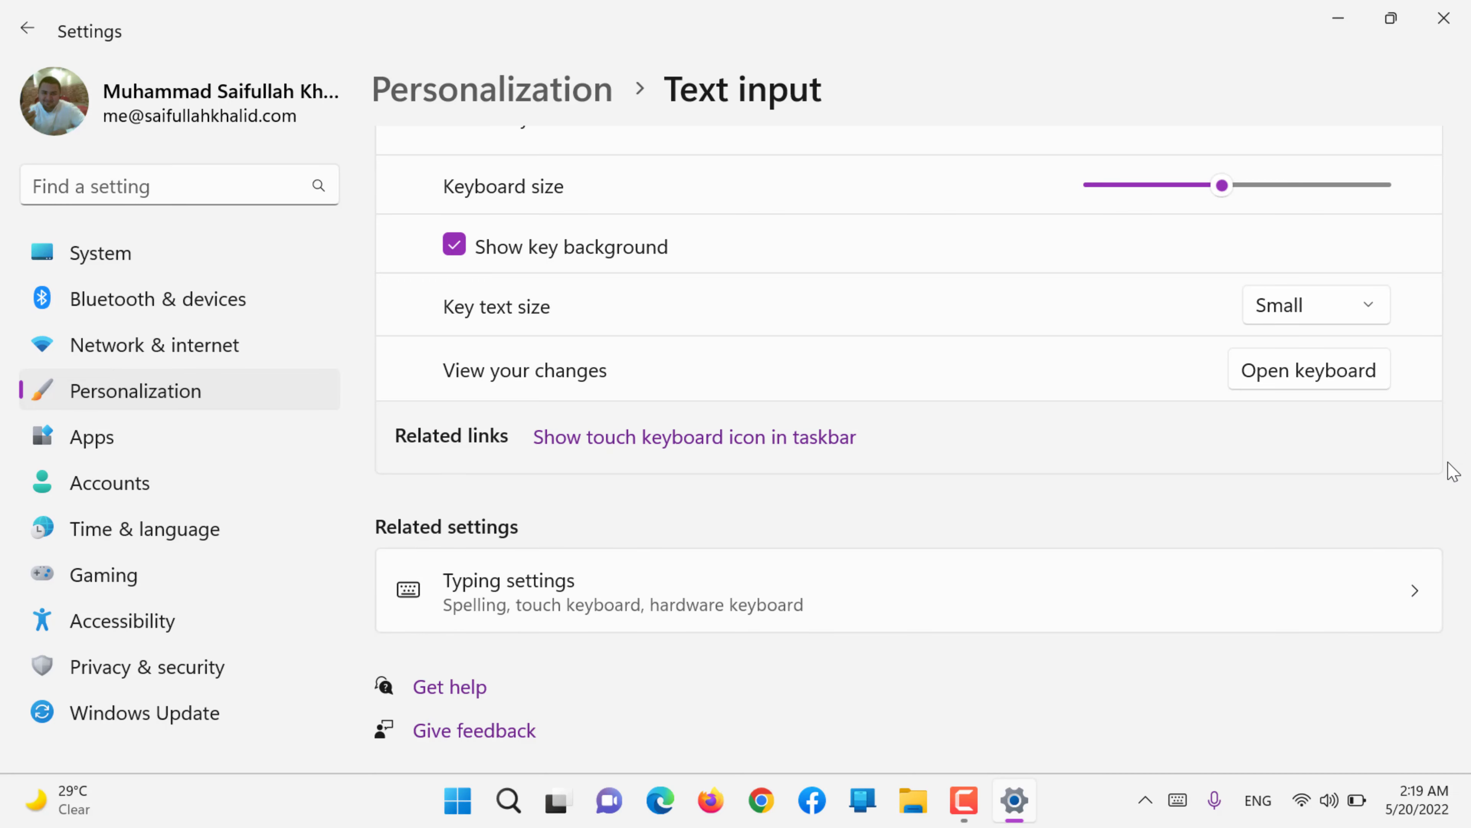
# Open the related Typing settings, look through the options, and return to Personalization
pyautogui.click(503, 587)
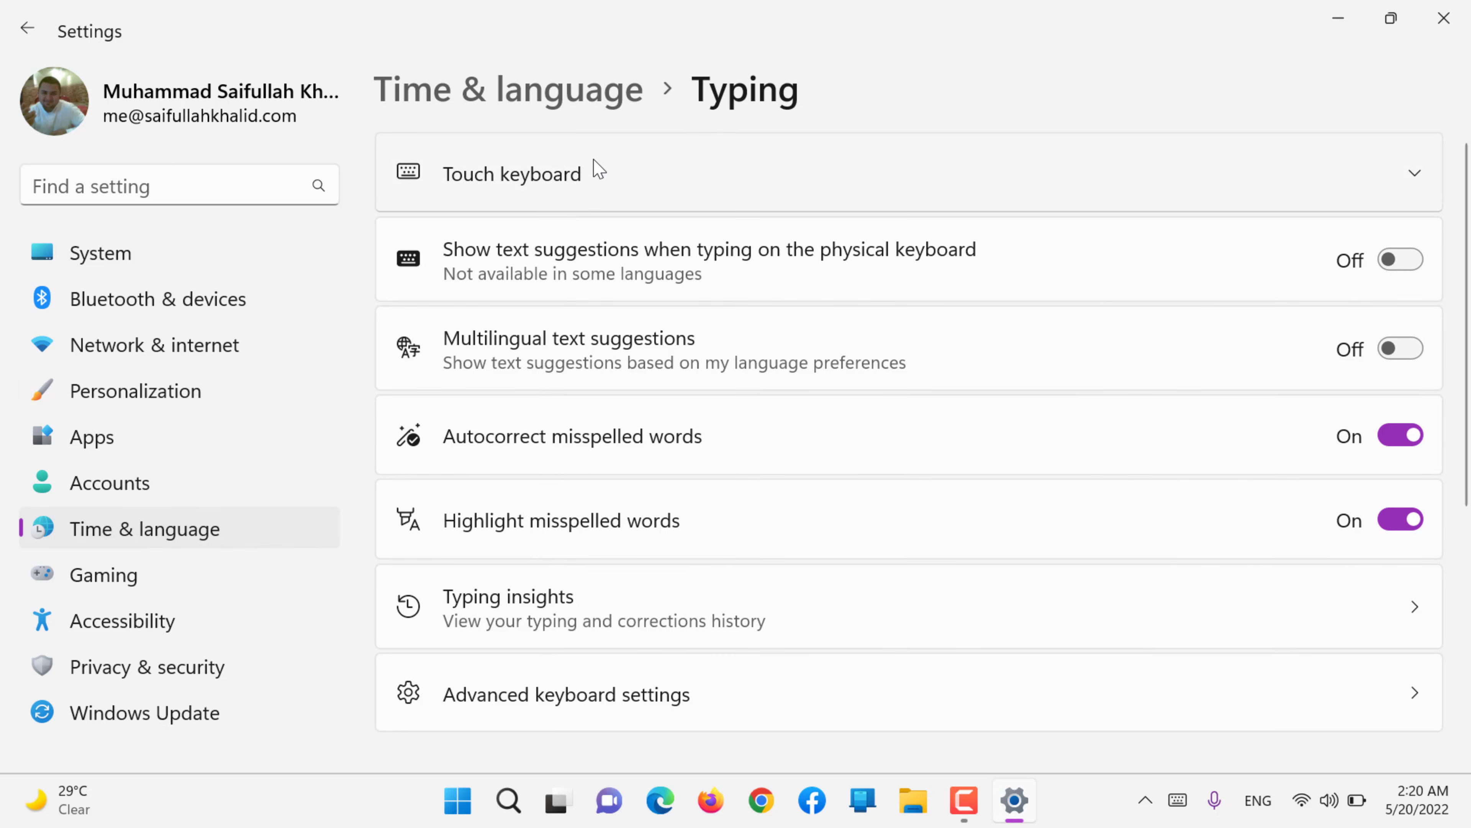
pyautogui.scroll(-5, 637, 393)
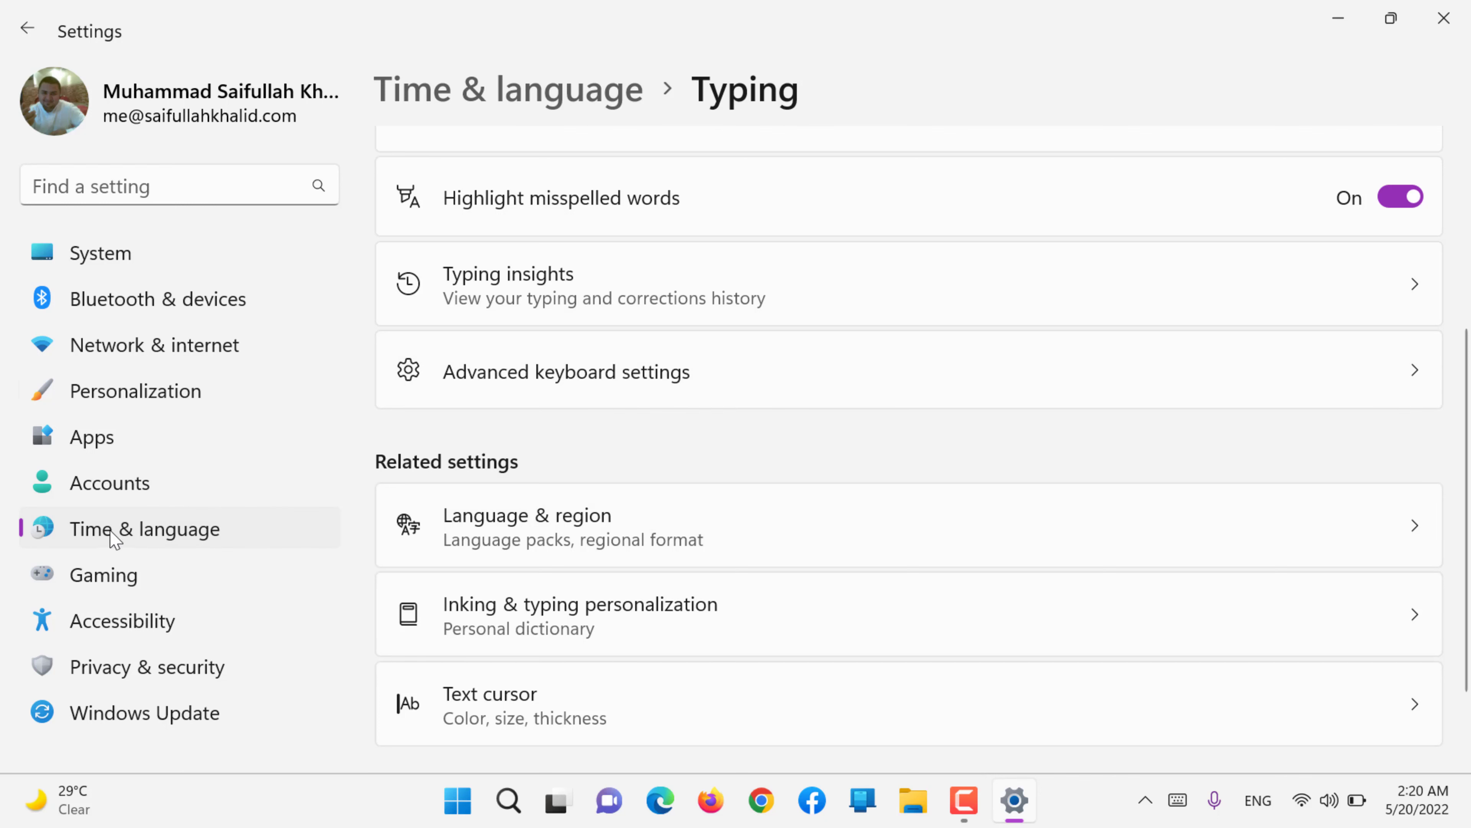
pyautogui.click(179, 404)
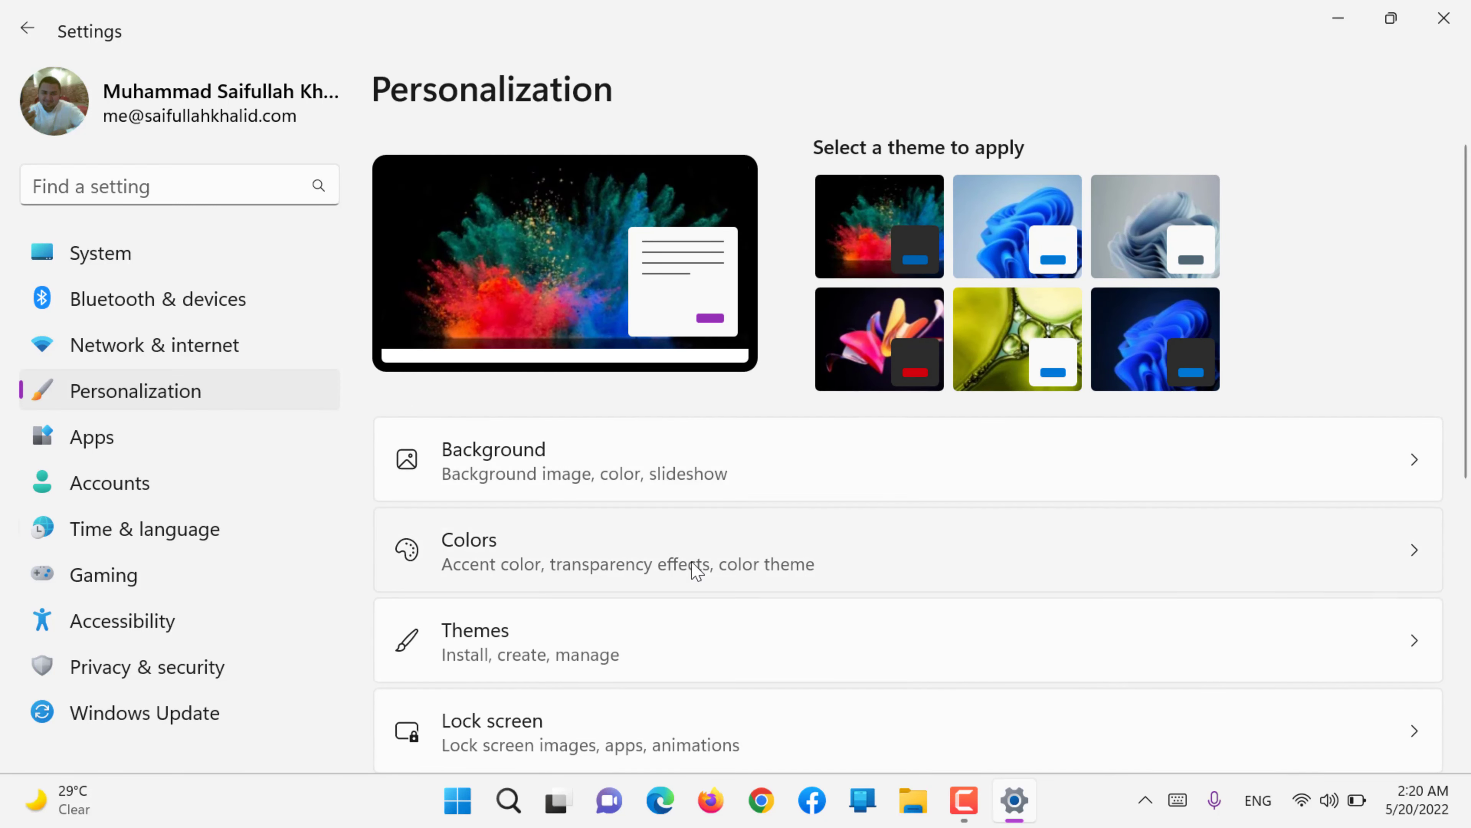
# Open the Start personalization settings and view the Start menu with its current layout
pyautogui.scroll(-5, 693, 565)
pyautogui.scroll(-1, 697, 571)
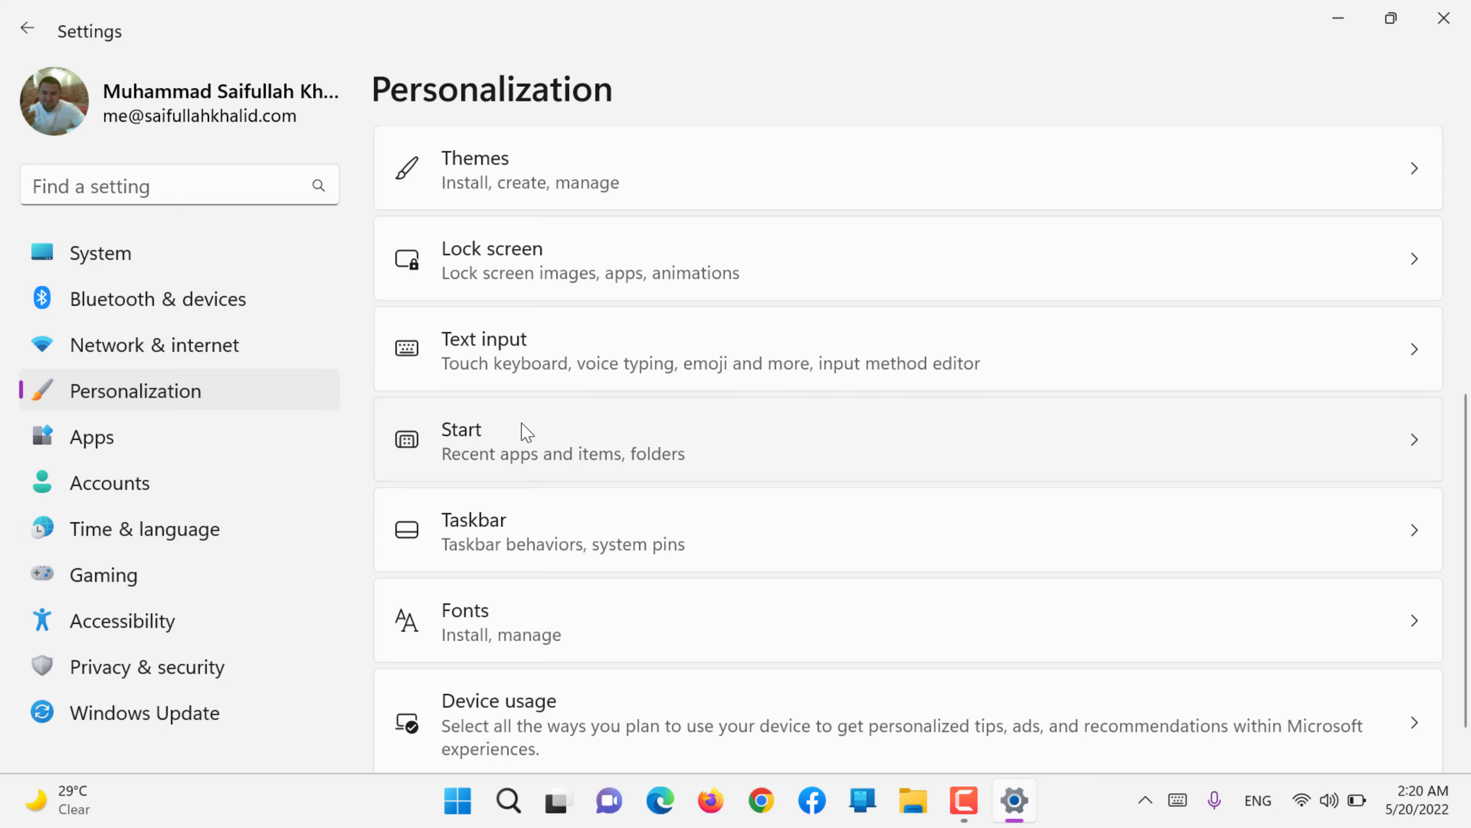
pyautogui.click(526, 432)
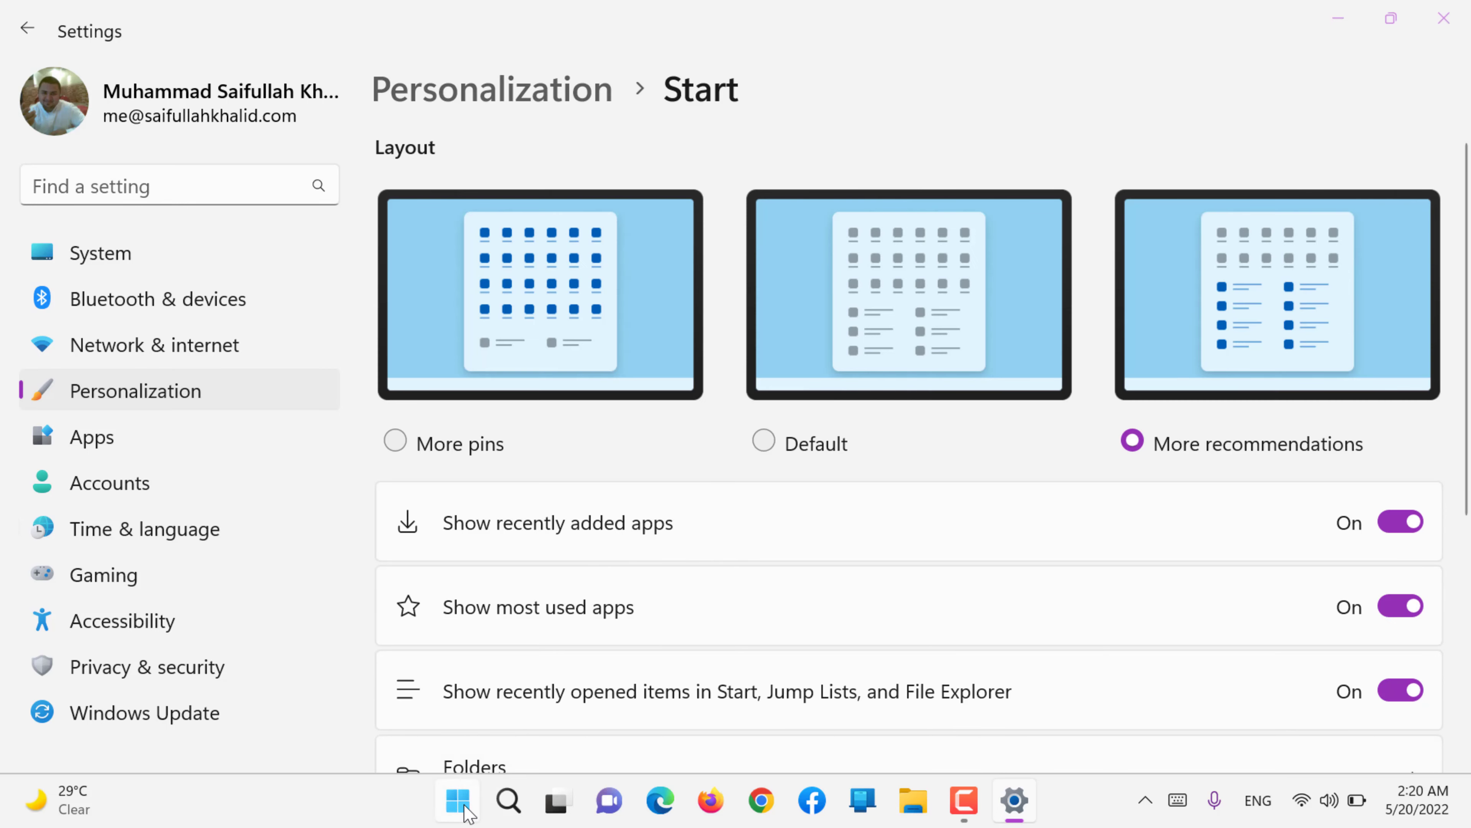
pyautogui.click(457, 801)
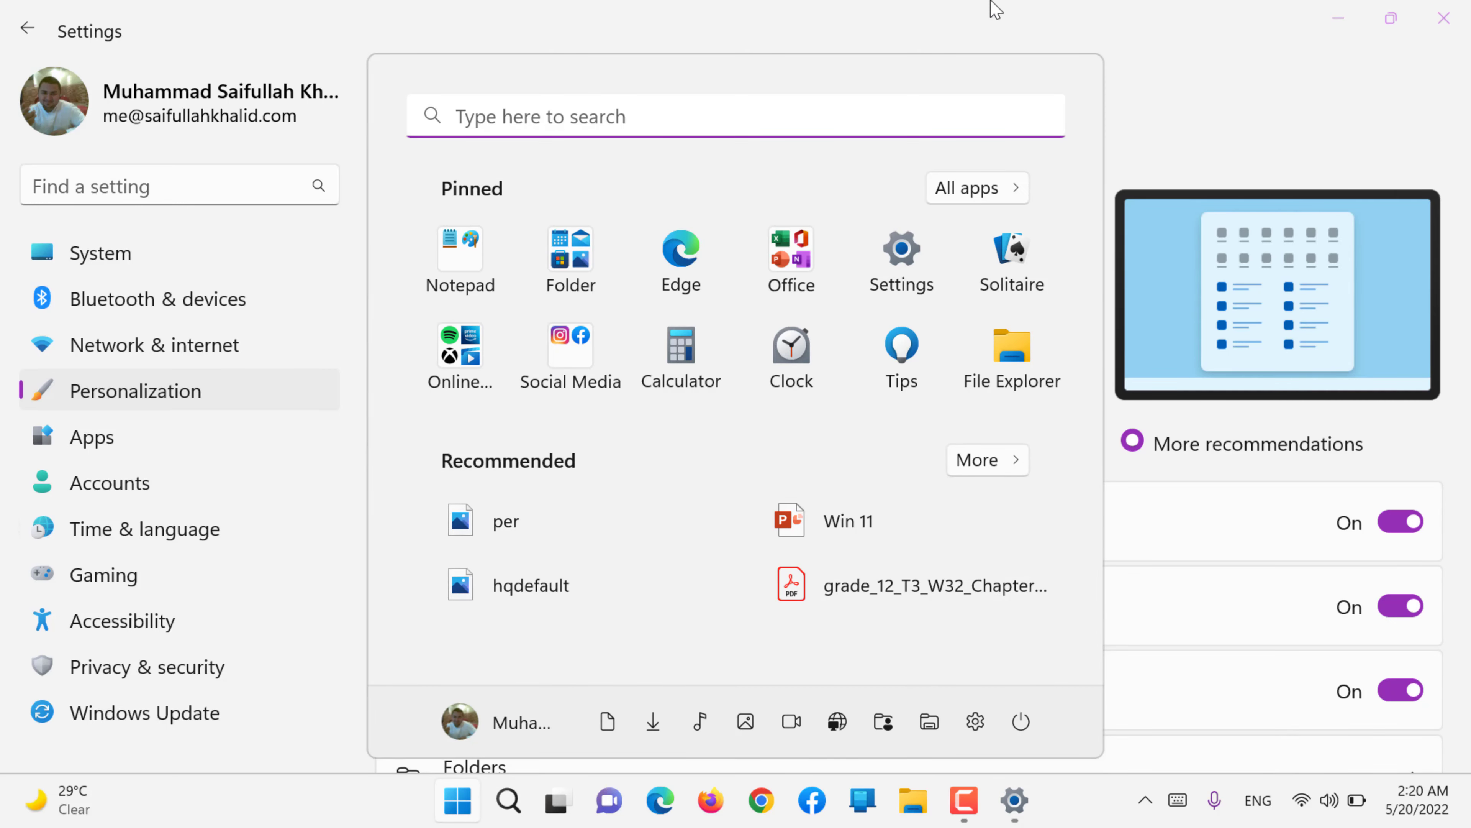
pyautogui.click(997, 13)
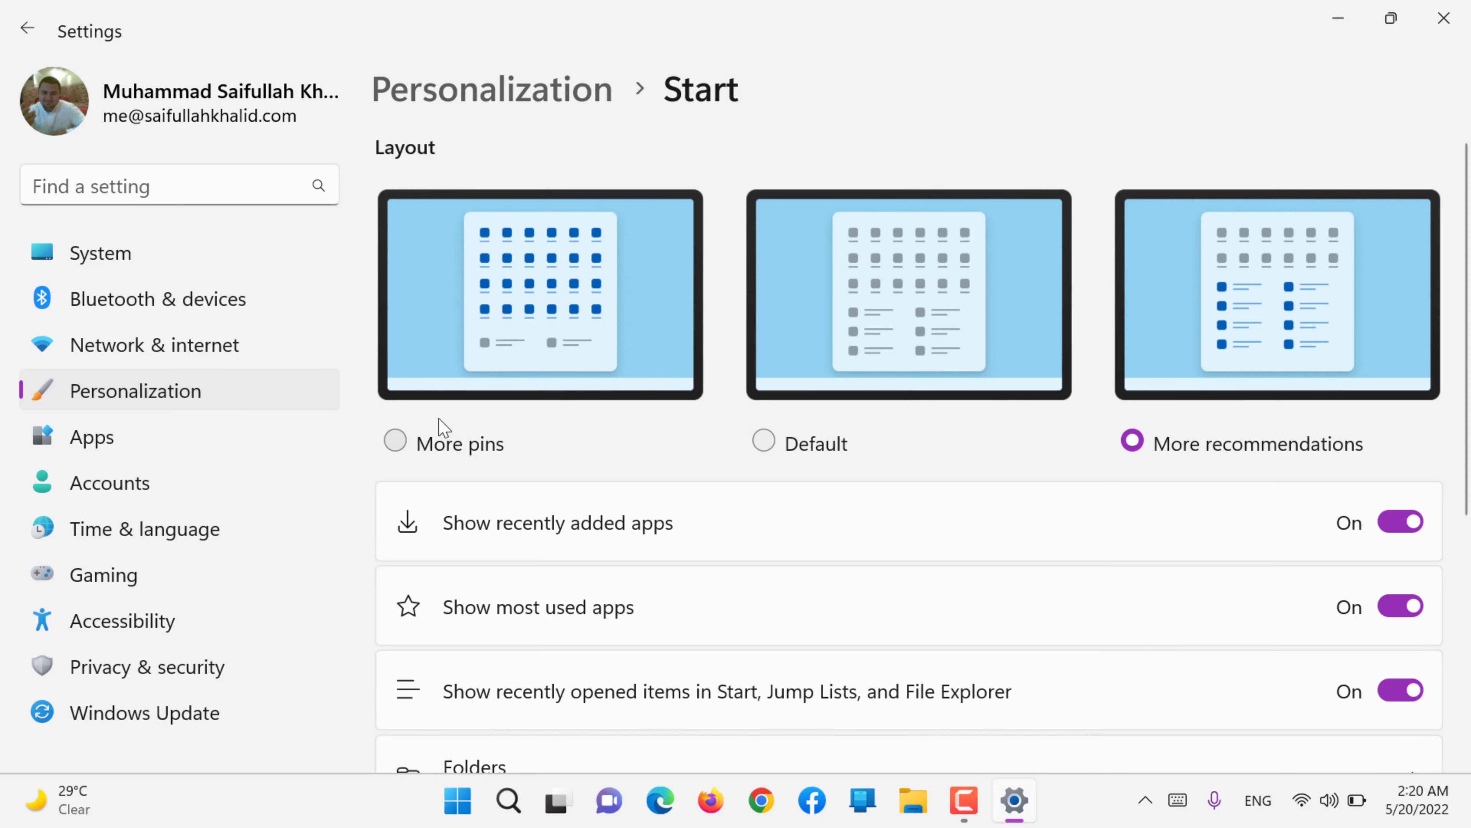
# Try the More pins and Default Start layouts, previewing each one in the Start menu
pyautogui.click(442, 443)
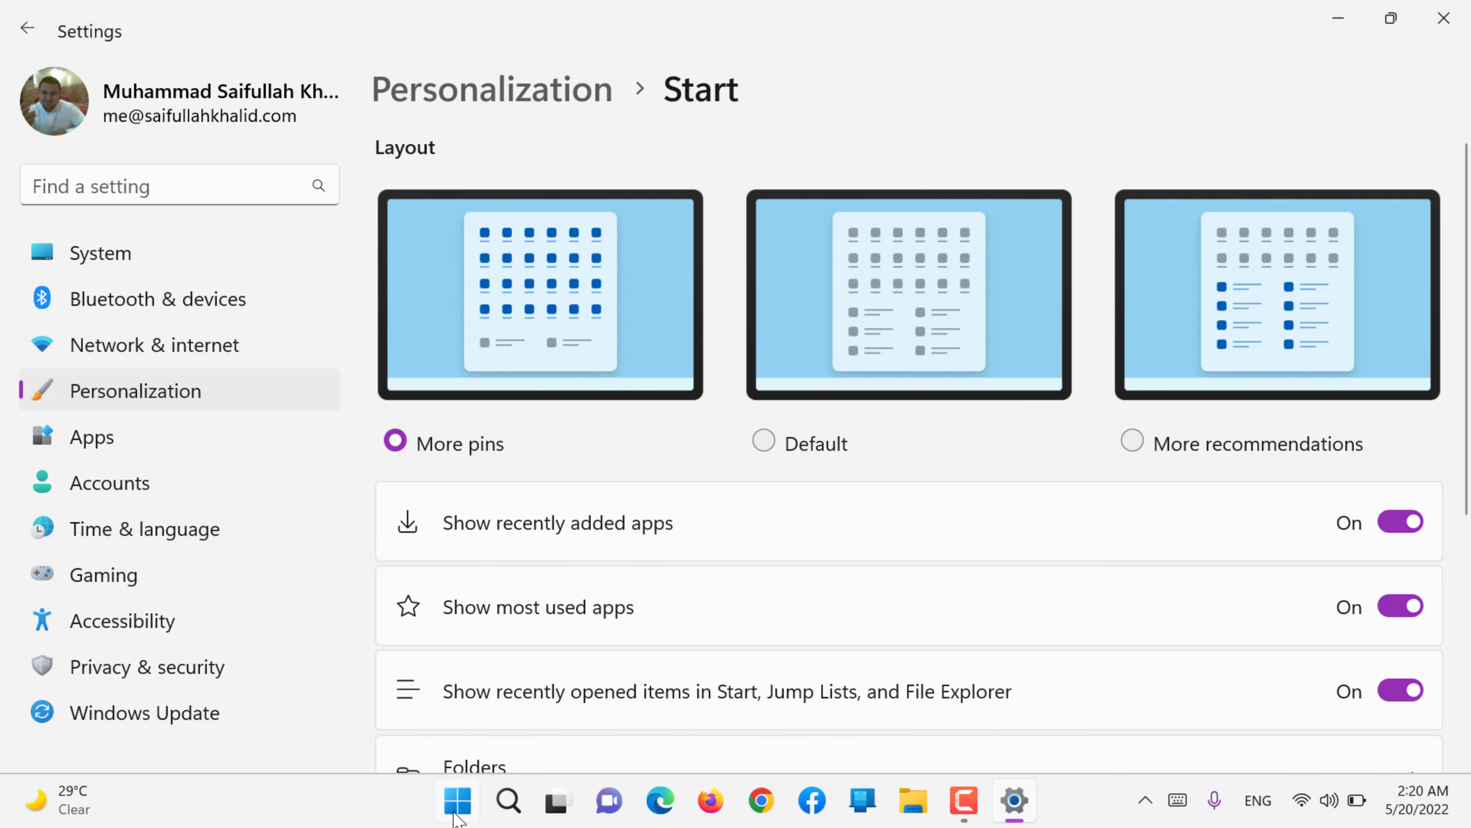
pyautogui.click(458, 800)
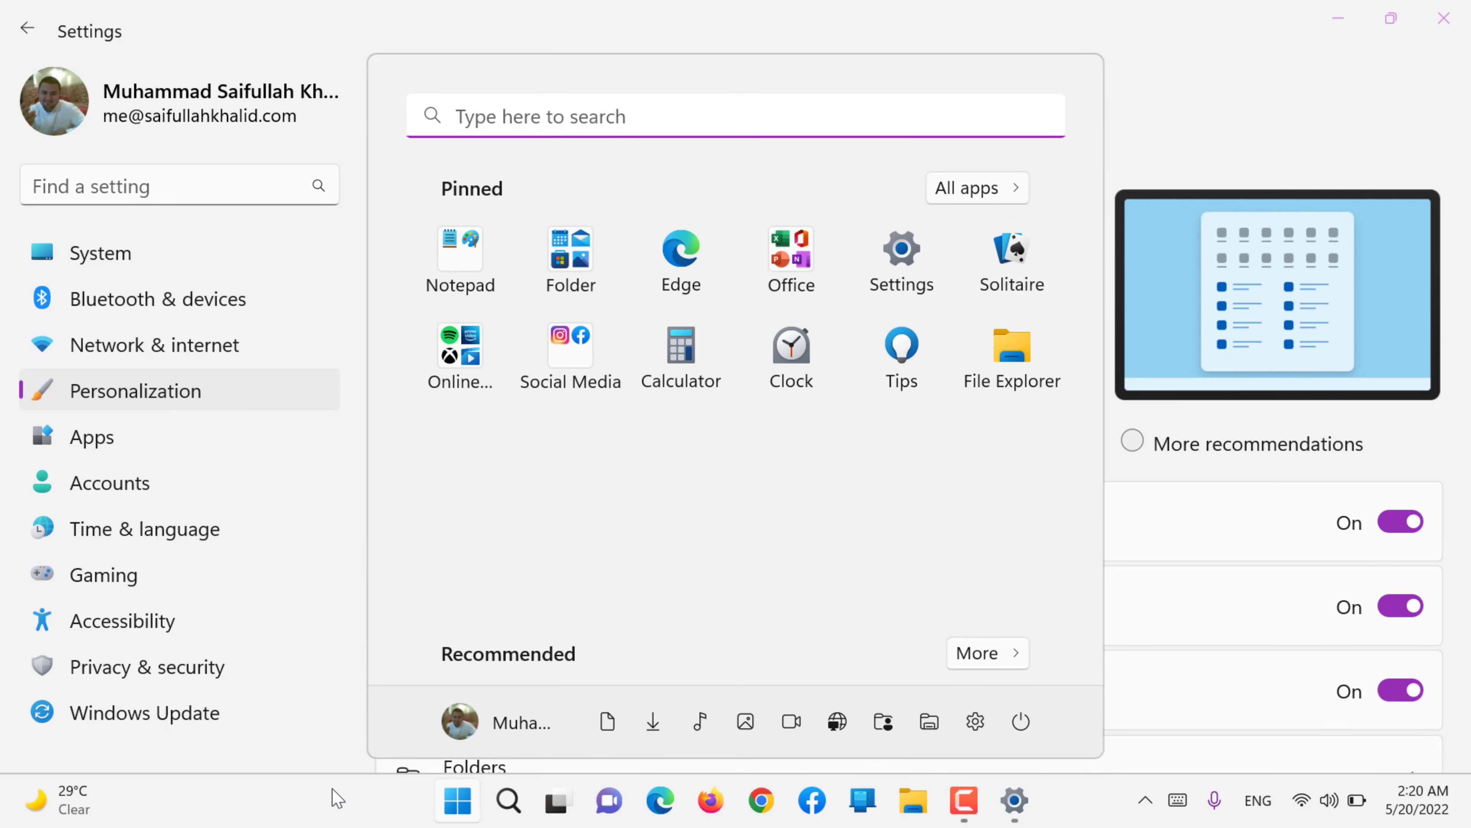
pyautogui.click(386, 802)
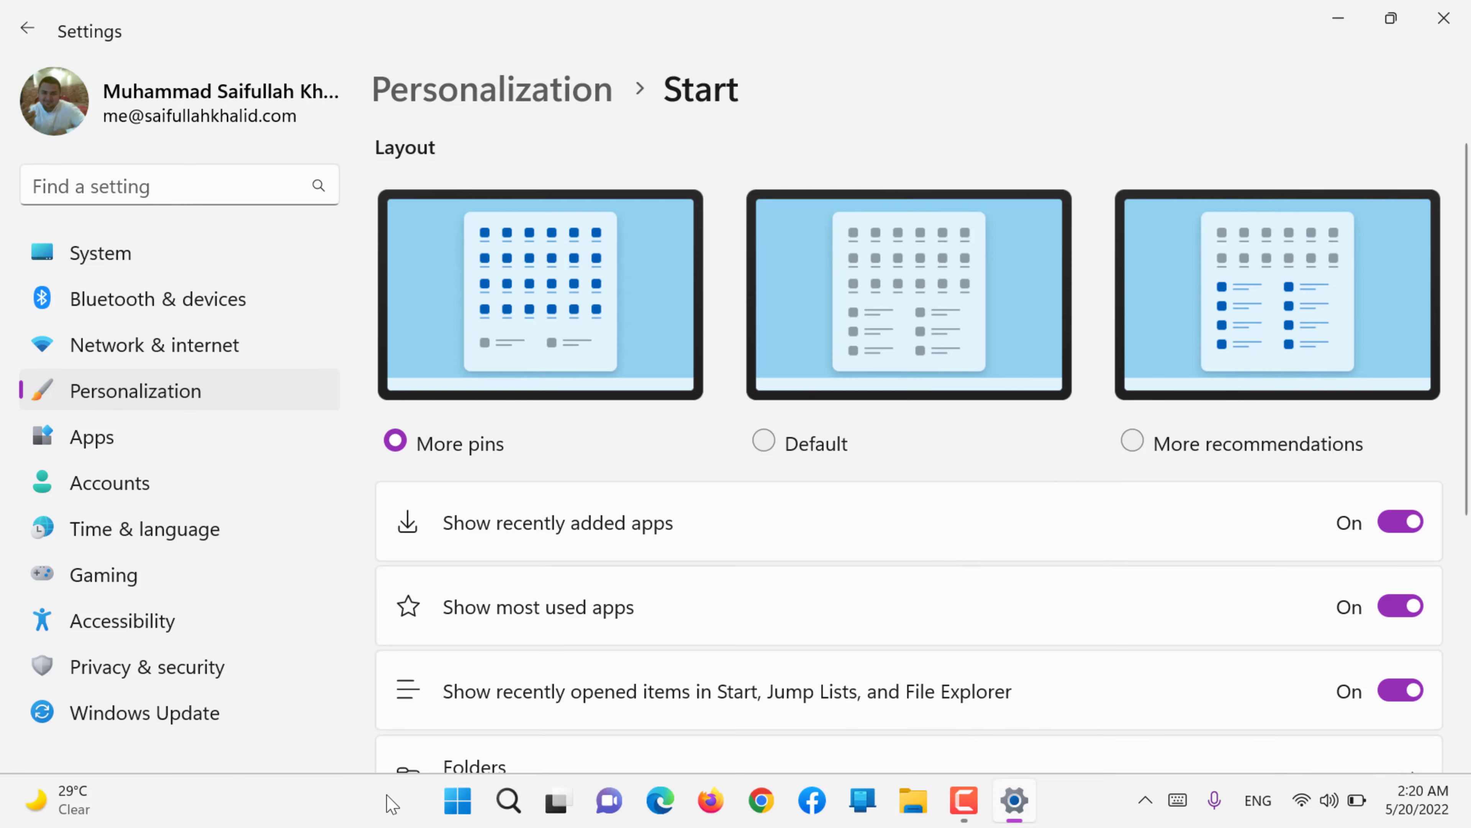
pyautogui.click(791, 447)
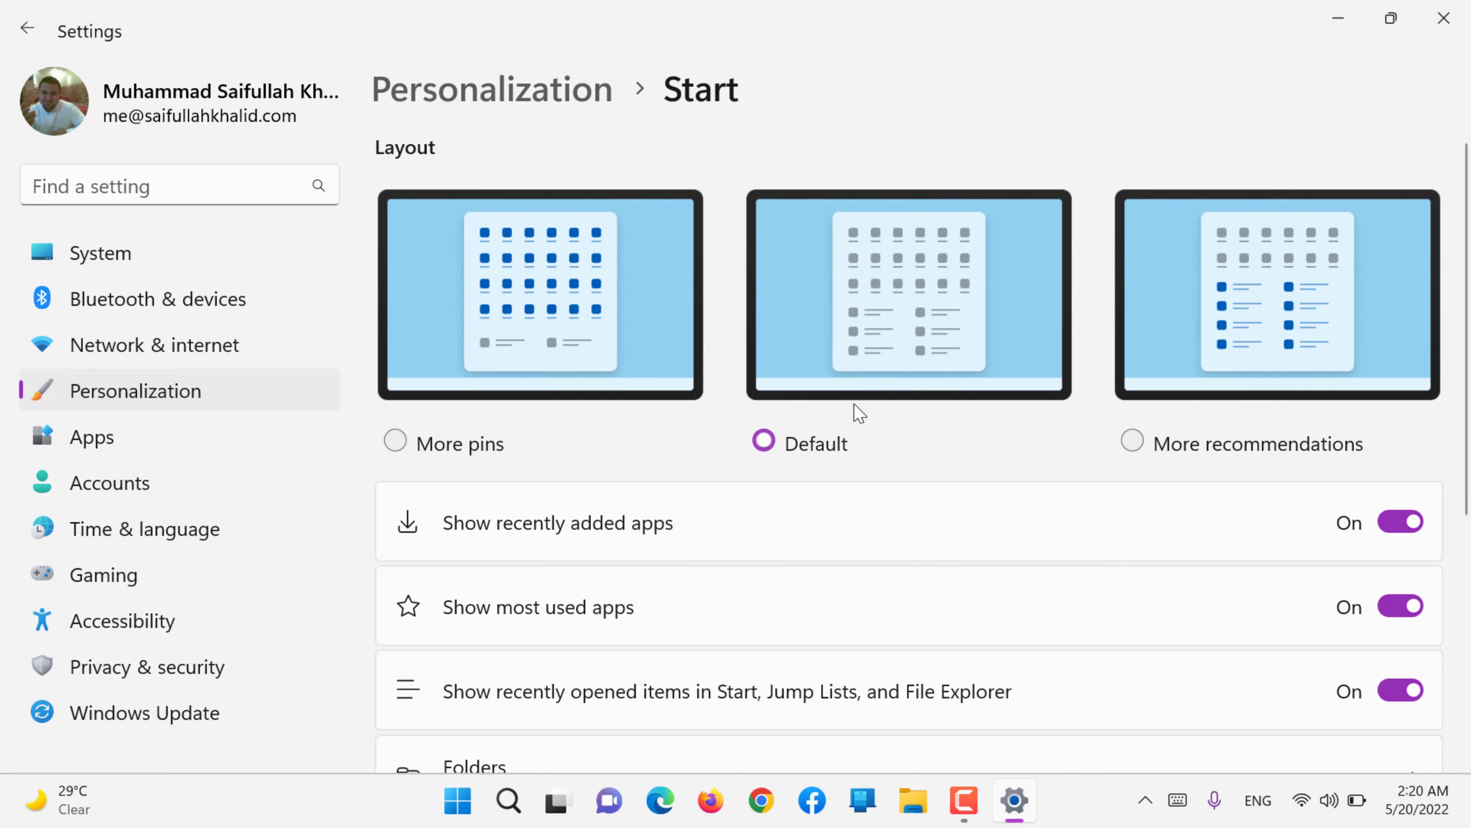
pyautogui.click(457, 800)
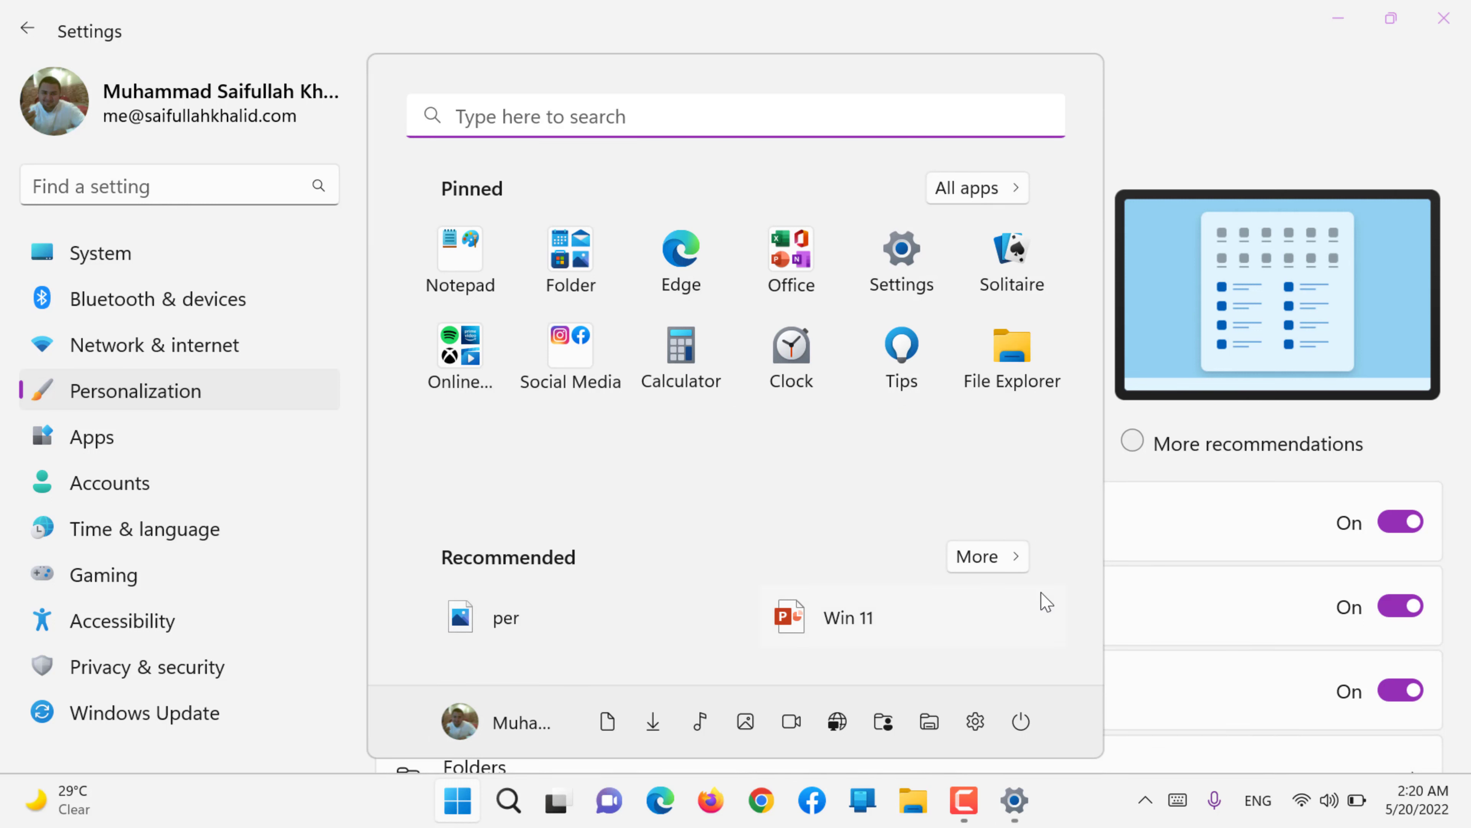
# Set the Start layout to More recommendations and preview it in the Start menu
pyautogui.click(1205, 457)
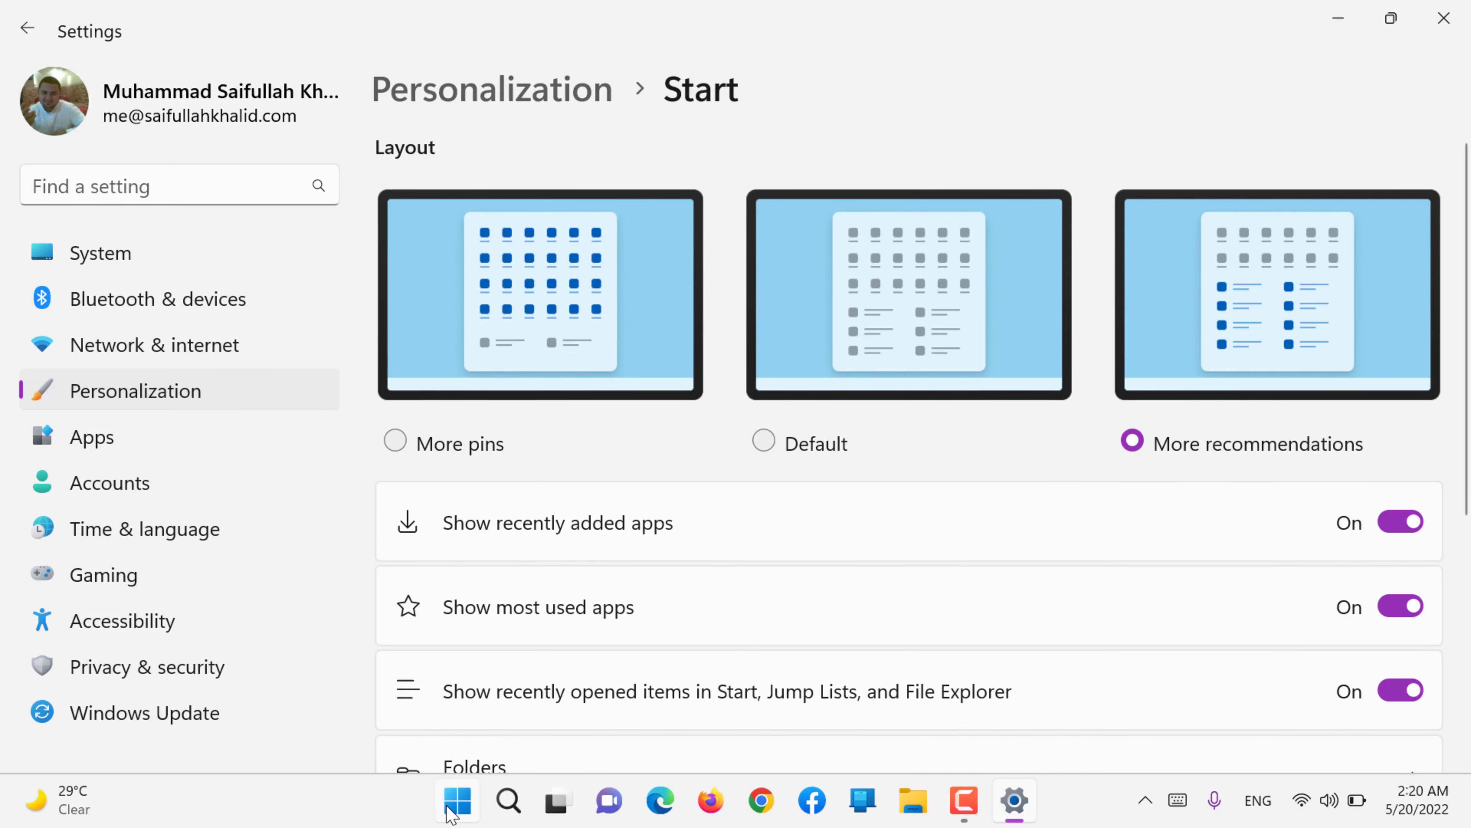
pyautogui.click(457, 800)
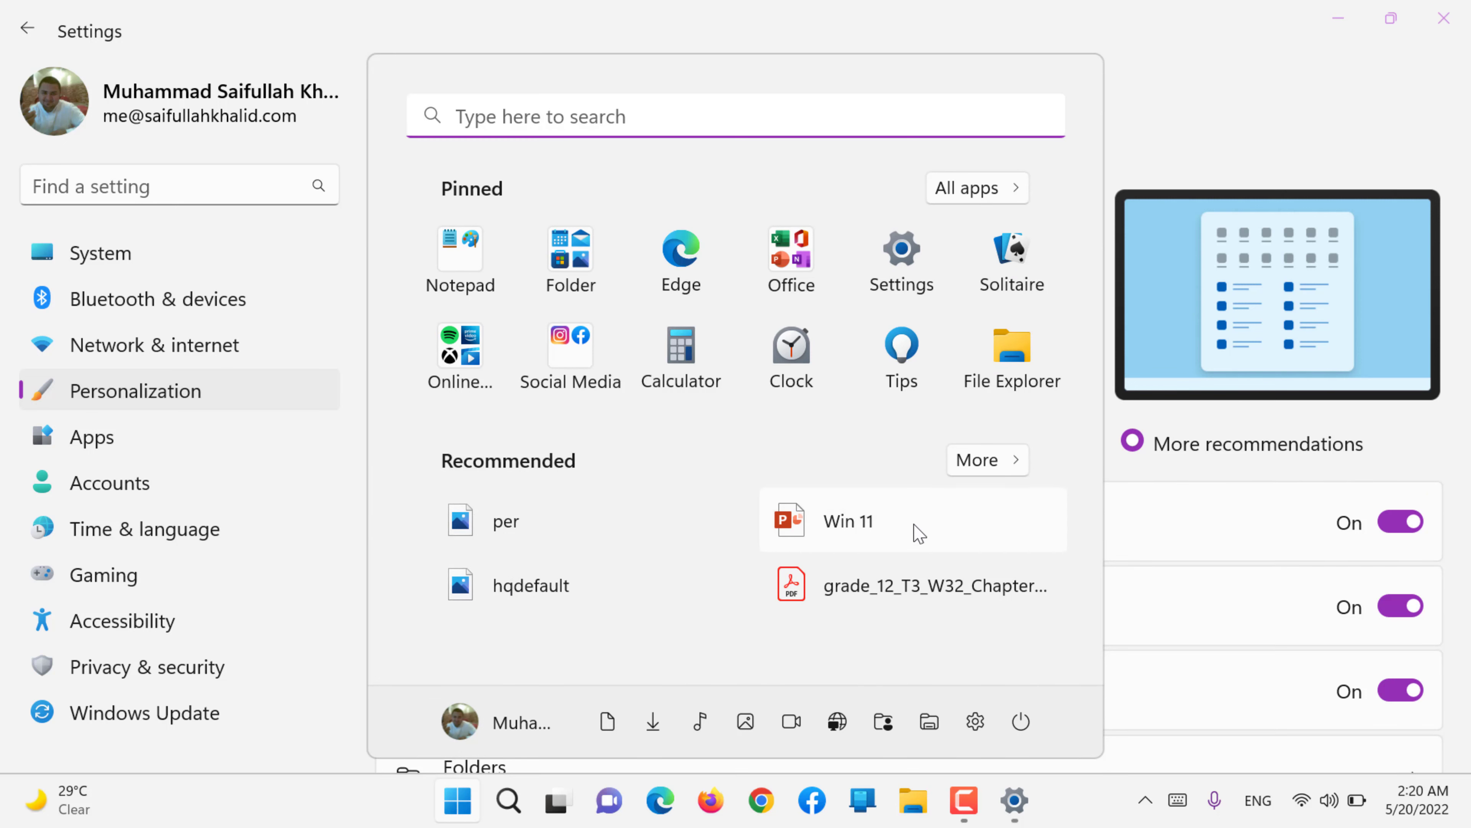
pyautogui.click(1217, 139)
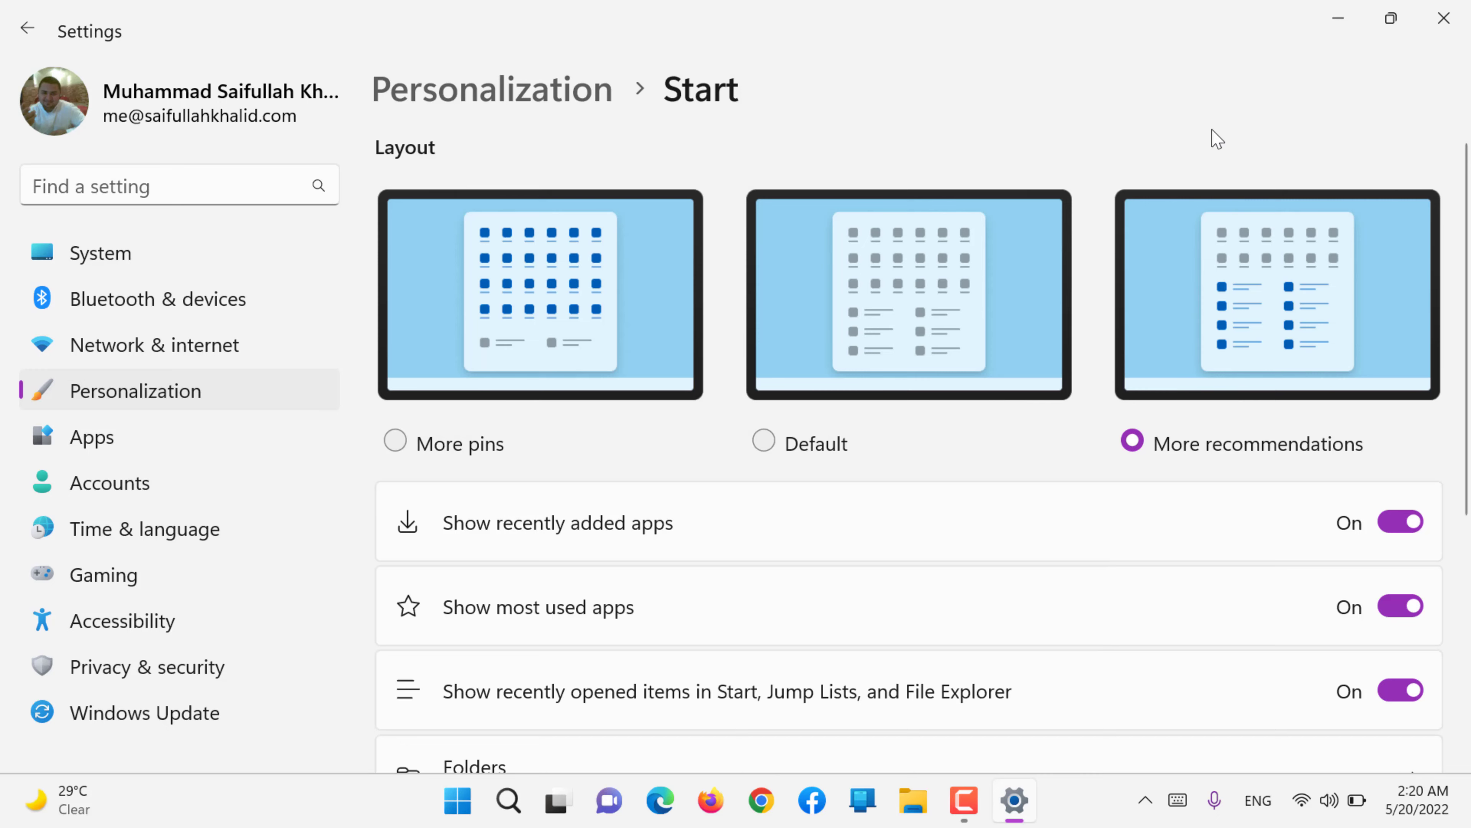
# Look at the options for recently added, most used and recently opened items, and compare them with the Start menu
pyautogui.scroll(-4, 1213, 136)
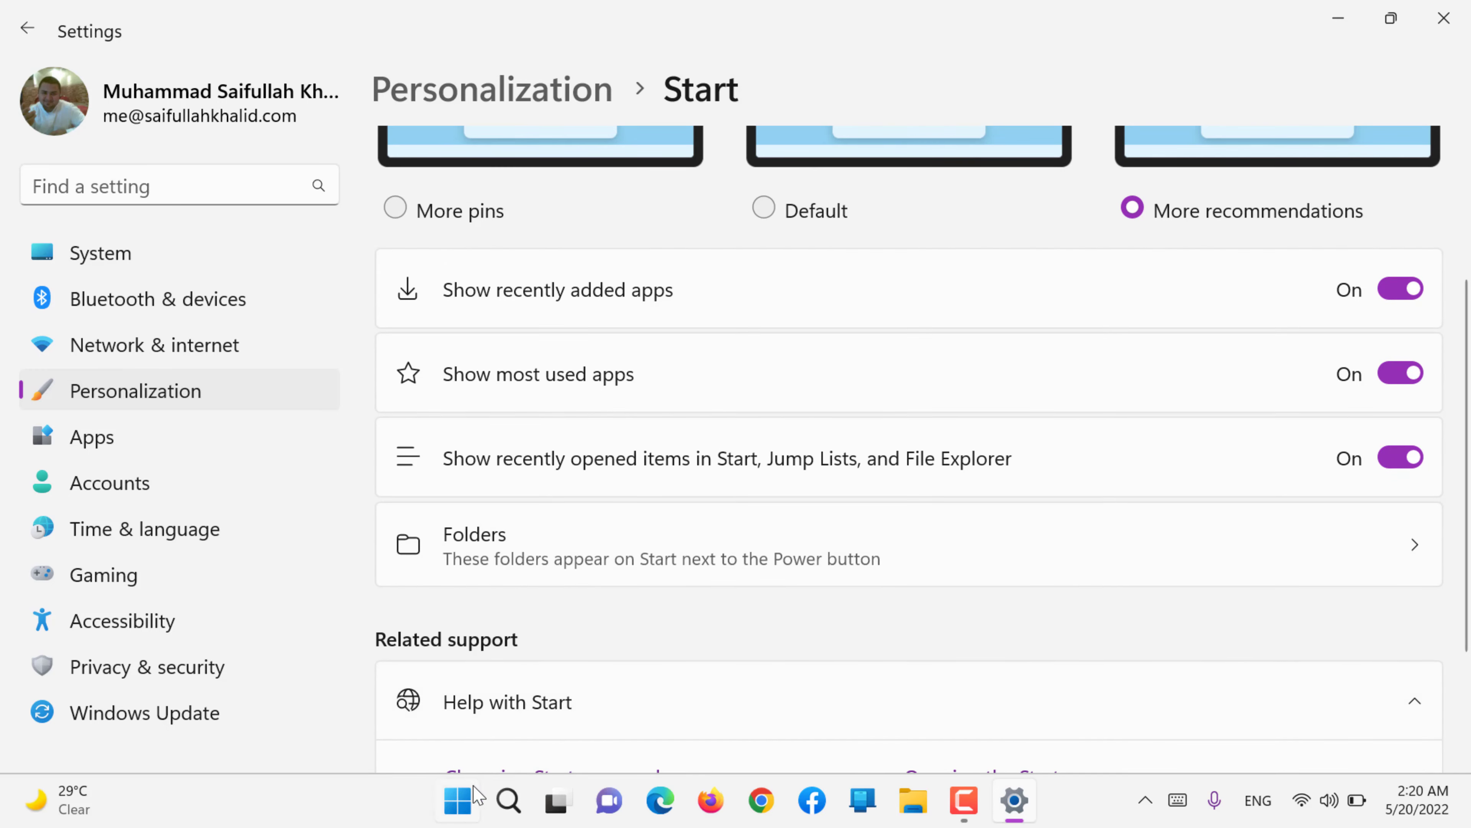
pyautogui.click(458, 800)
pyautogui.click(458, 799)
pyautogui.click(450, 823)
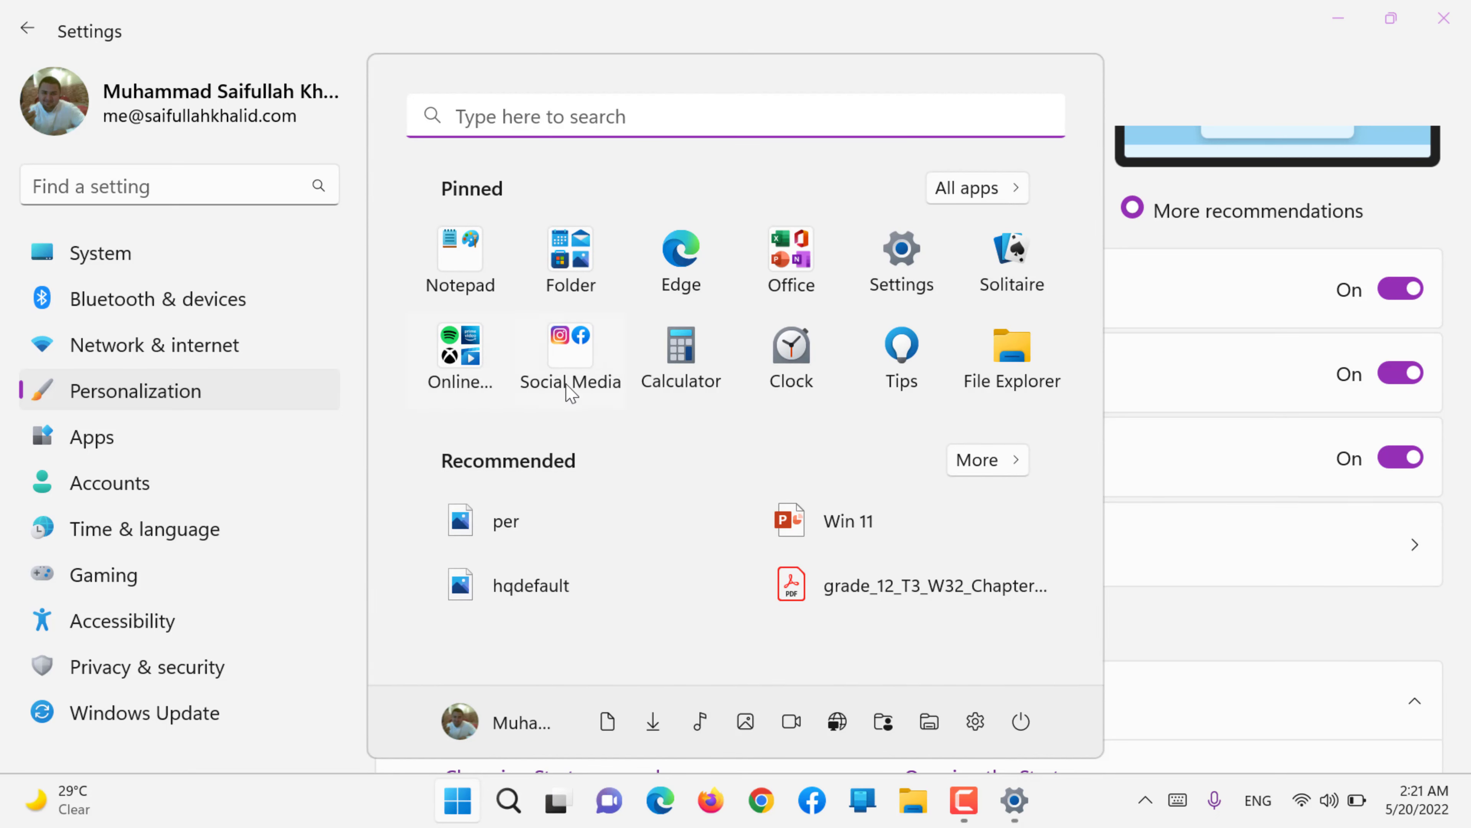
pyautogui.click(408, 819)
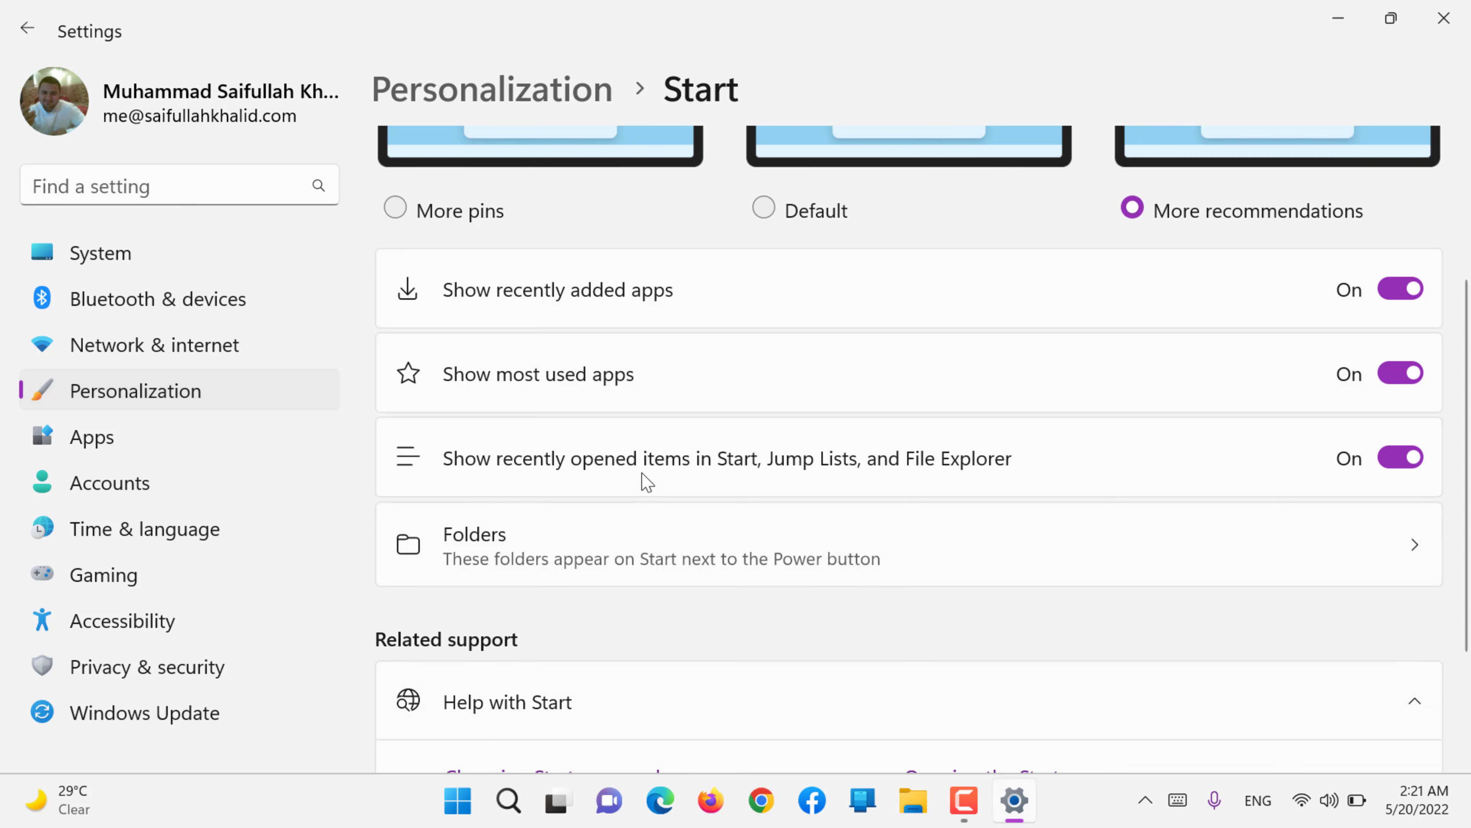
# Turn Show recently opened items in Start, Jump Lists, and File Explorer off and back on, checking the Start menu's recommendations each time
pyautogui.click(1415, 456)
pyautogui.click(453, 811)
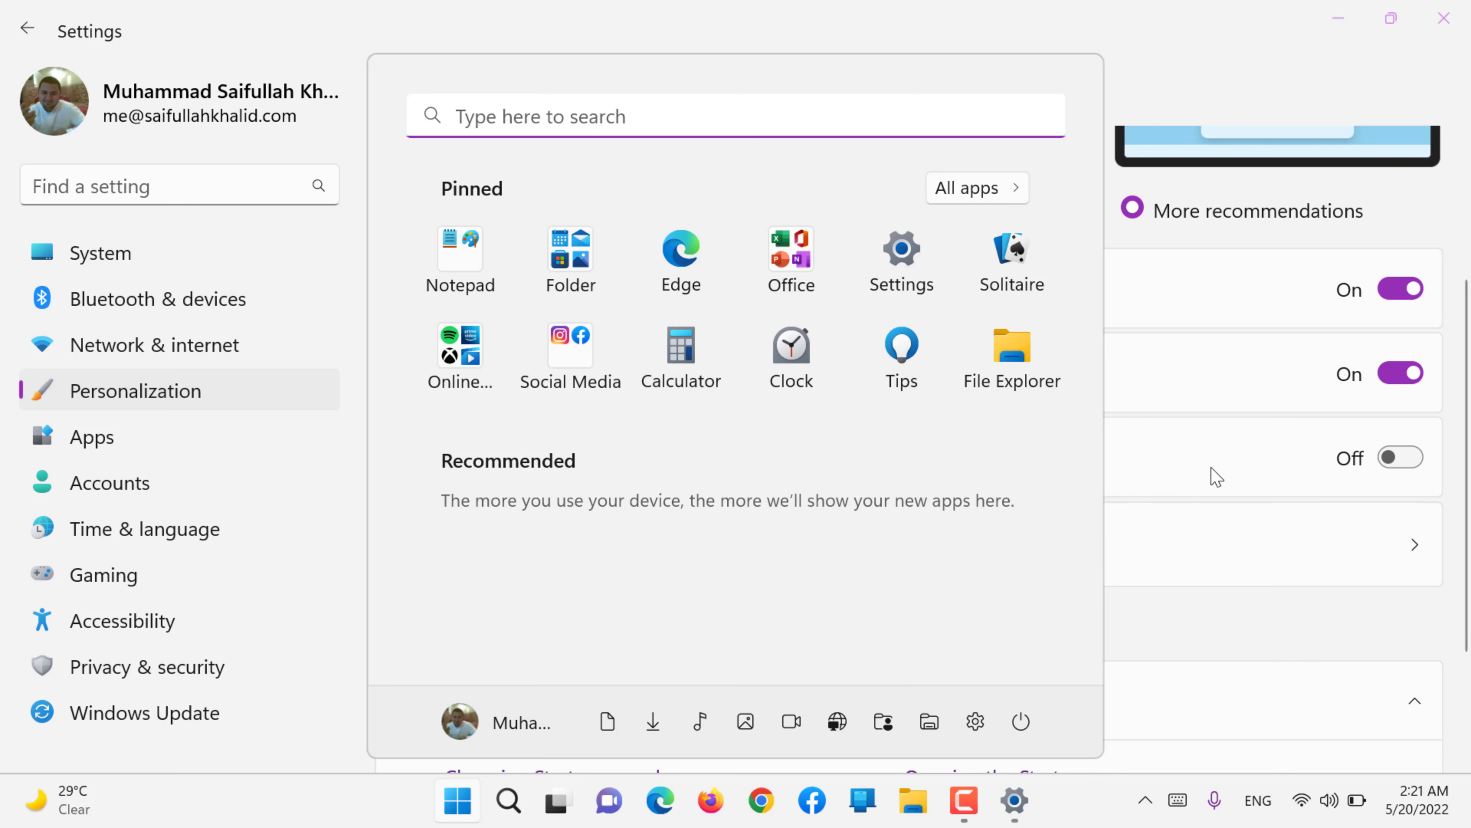
pyautogui.click(1402, 458)
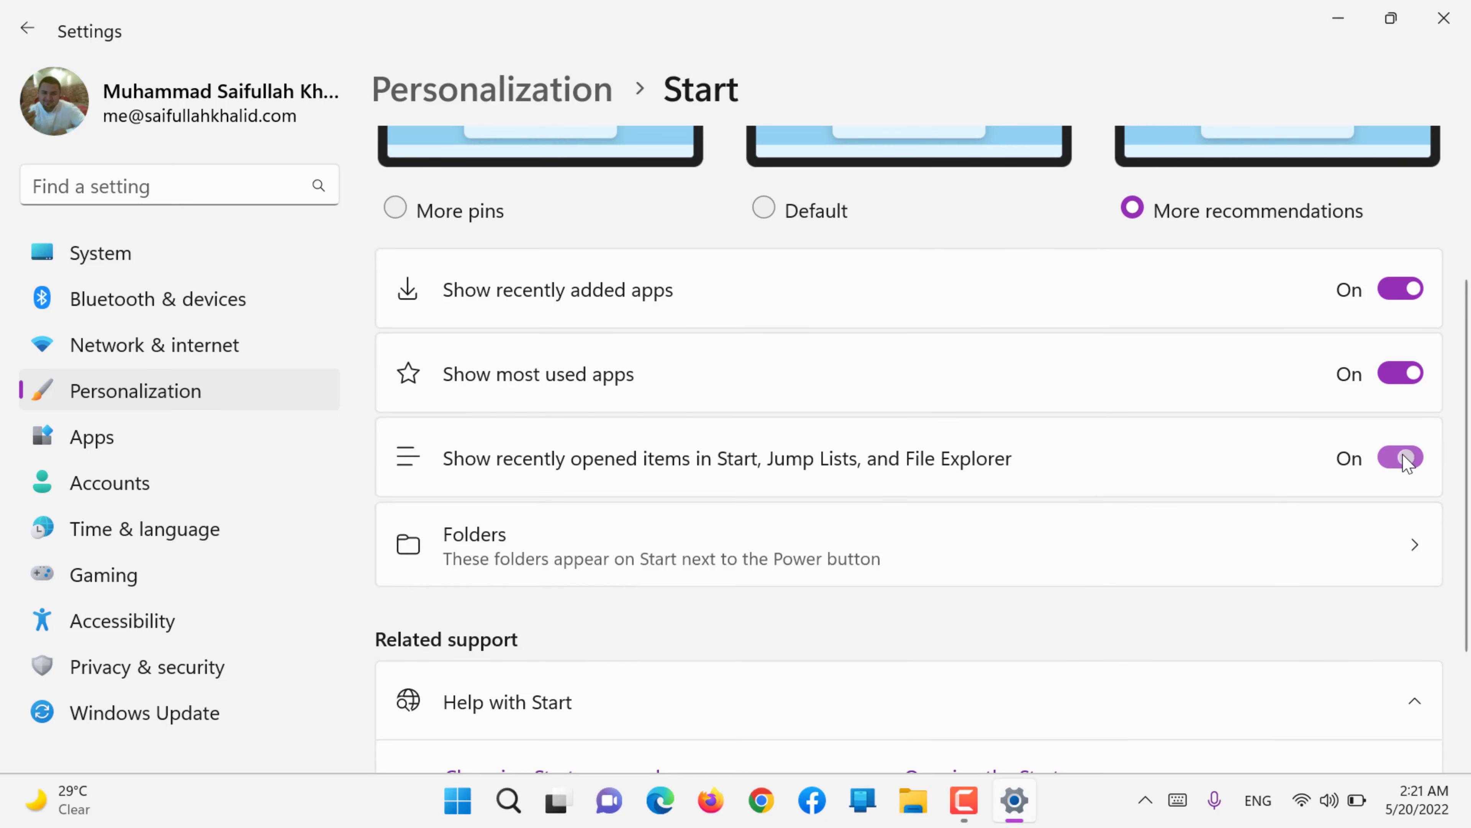
pyautogui.click(438, 806)
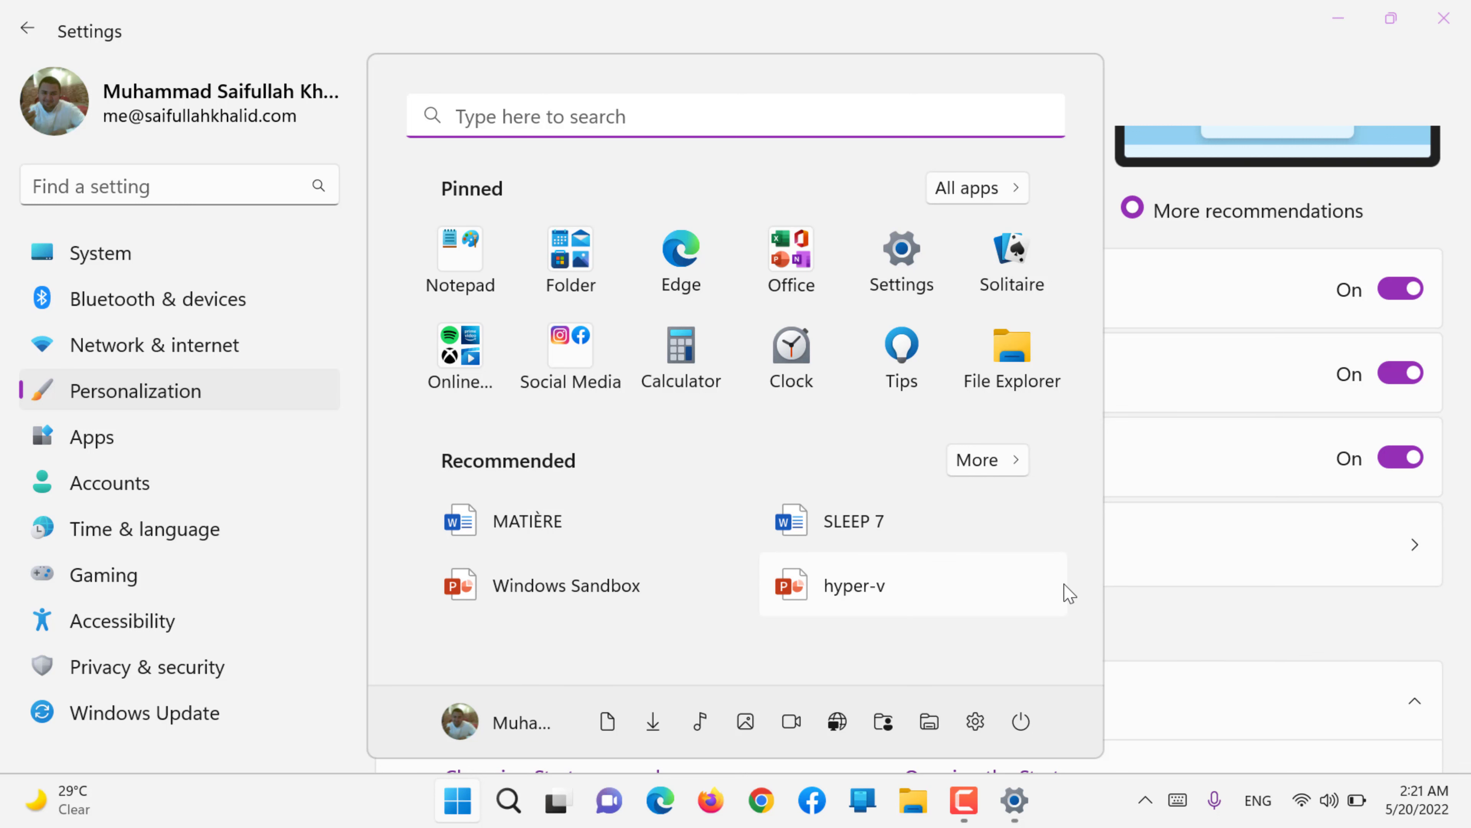
pyautogui.click(1185, 623)
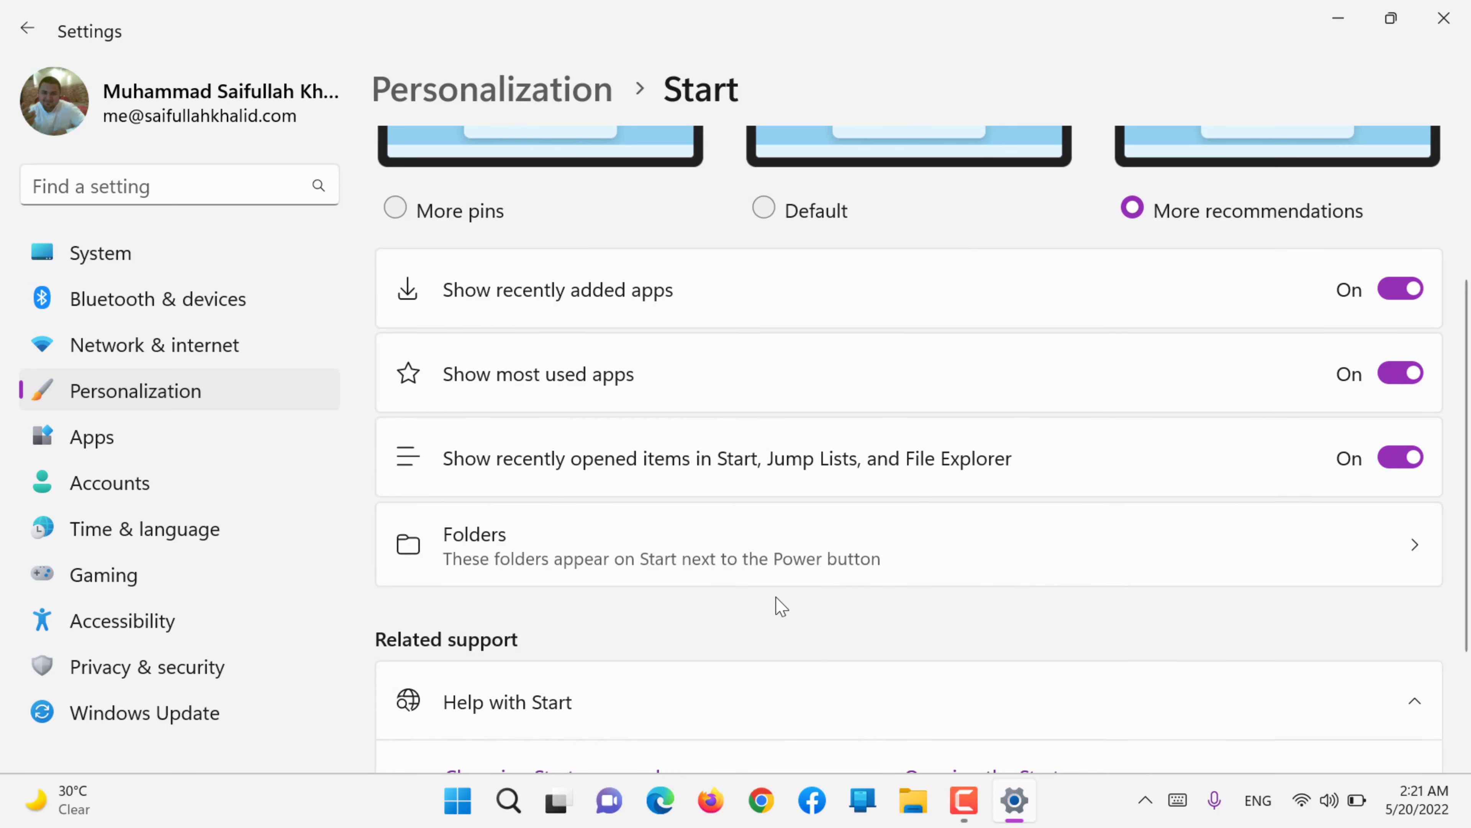
# Open the Start Folders settings and view the folder shortcuts beside the Power button in the Start menu
pyautogui.scroll(-2, 779, 605)
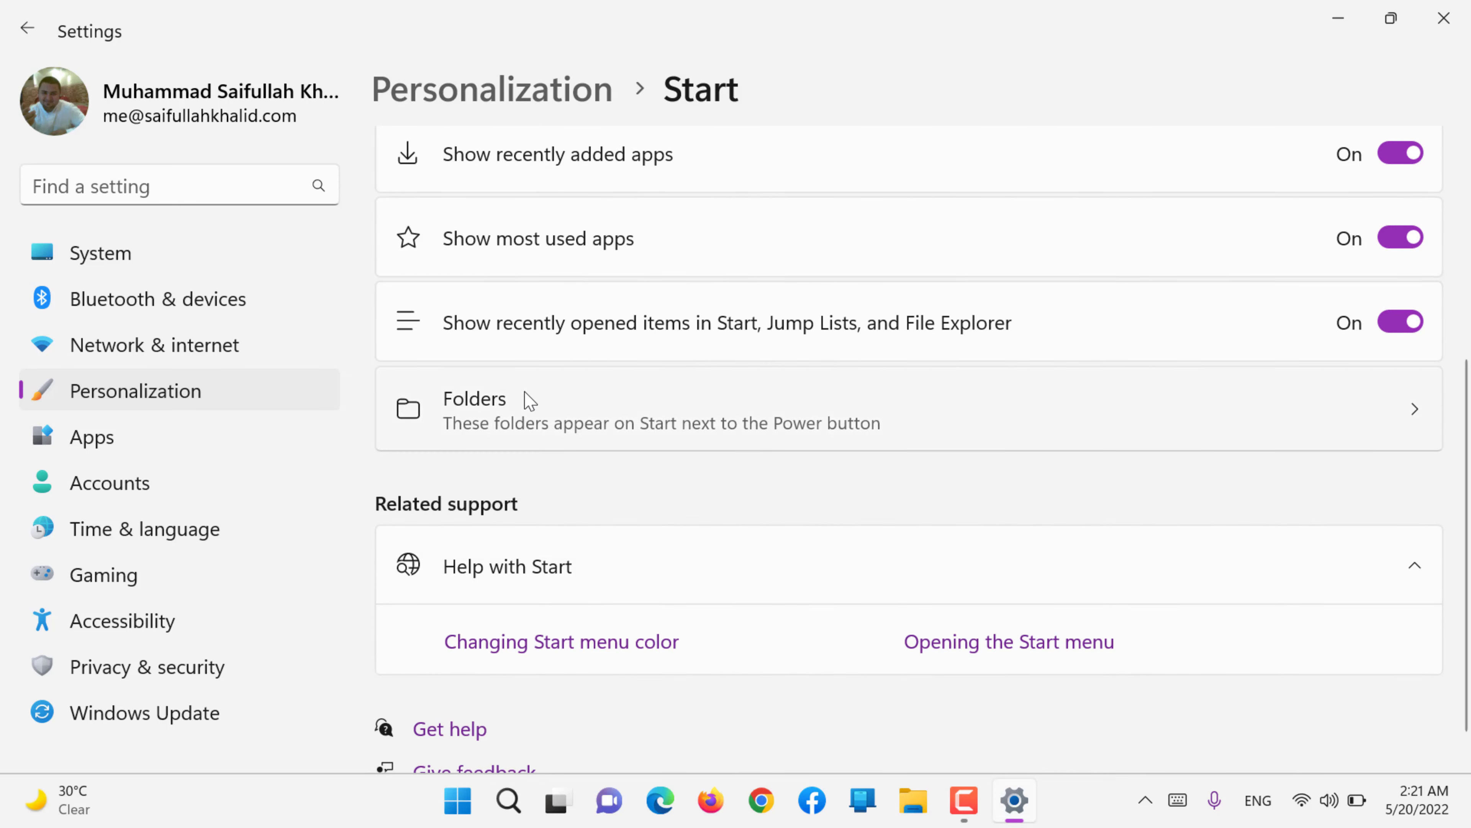
pyautogui.click(526, 399)
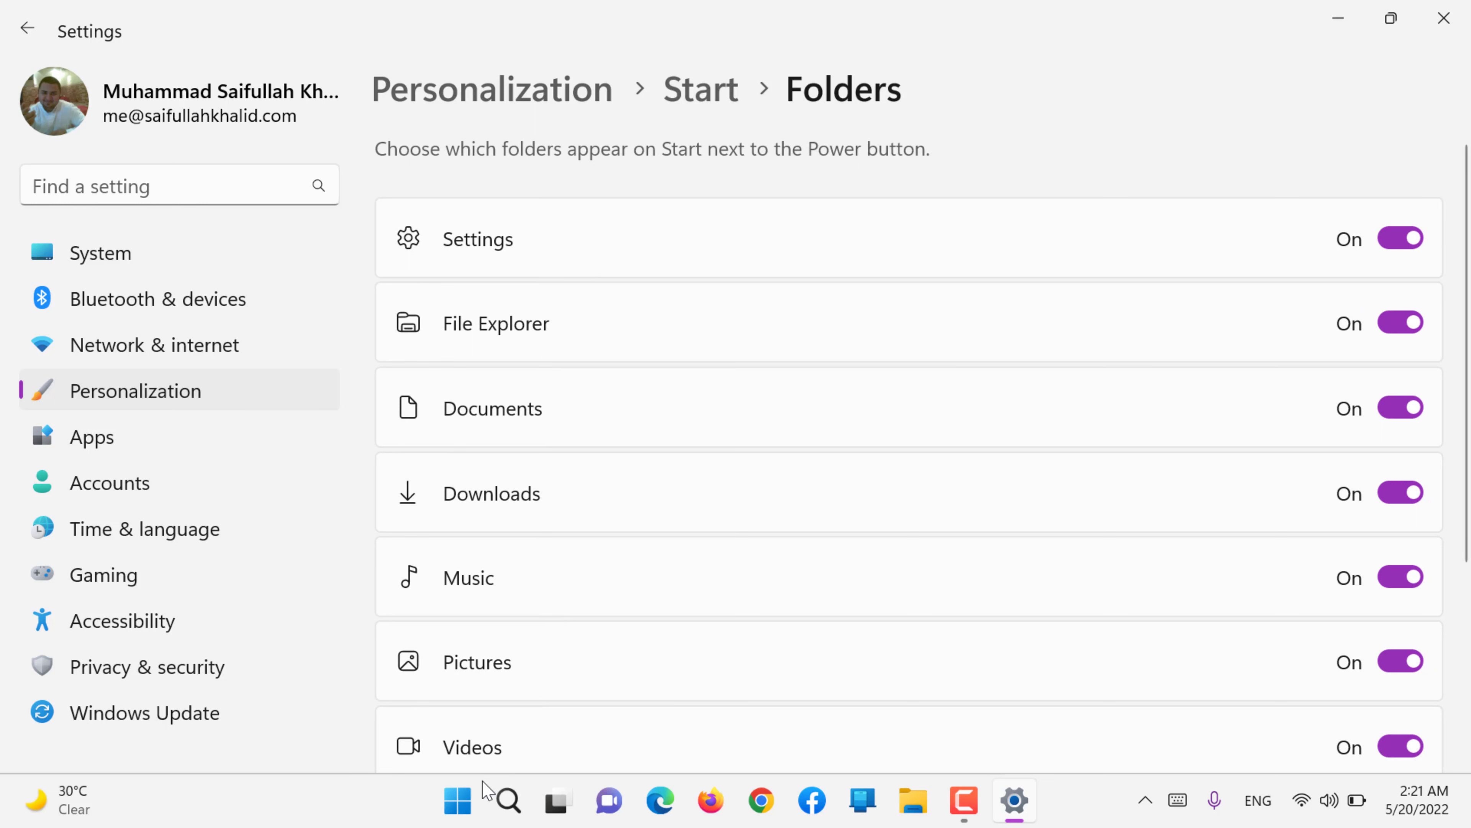
pyautogui.click(456, 818)
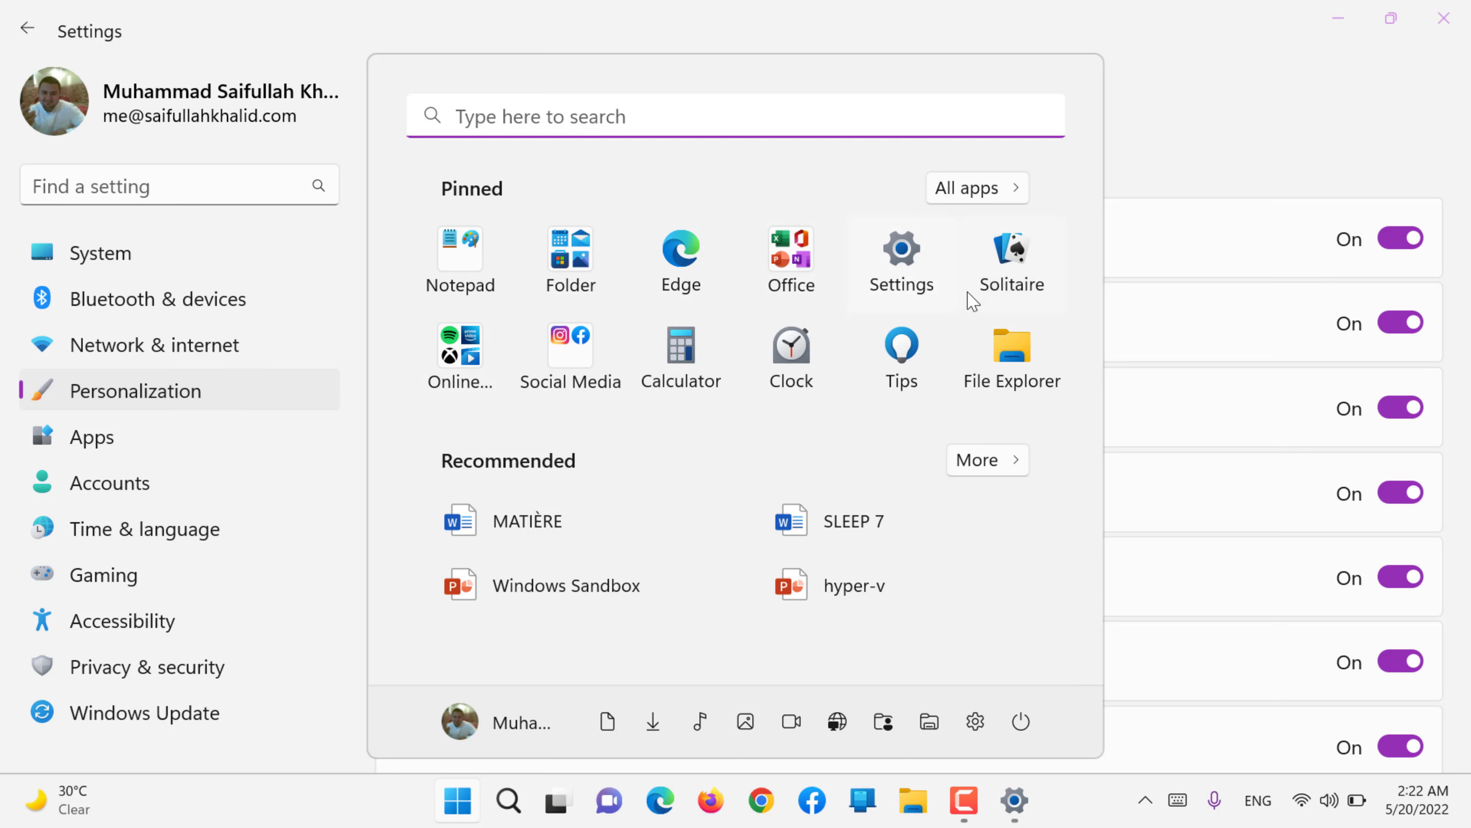
pyautogui.click(1301, 171)
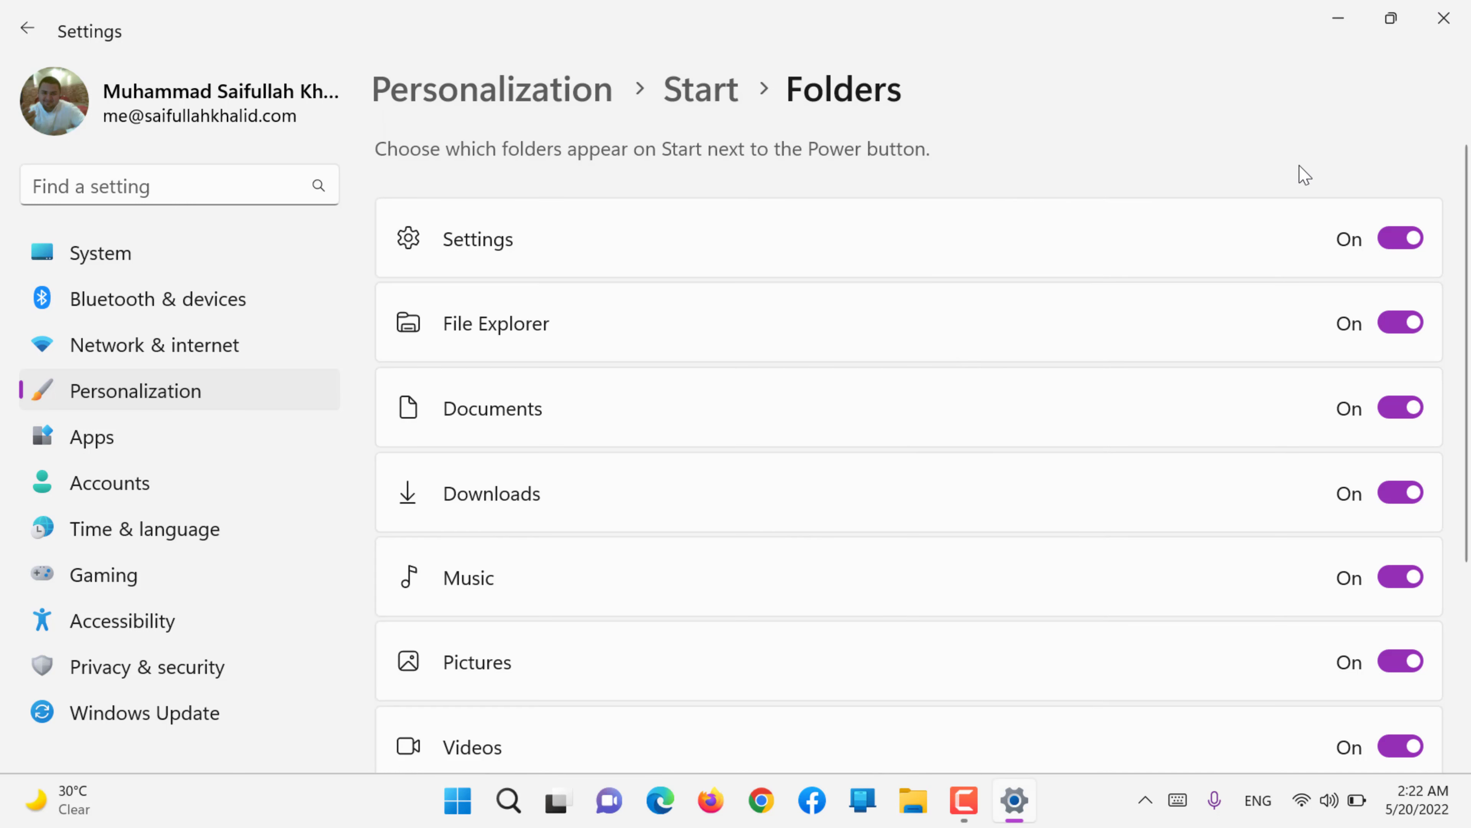
pyautogui.click(460, 803)
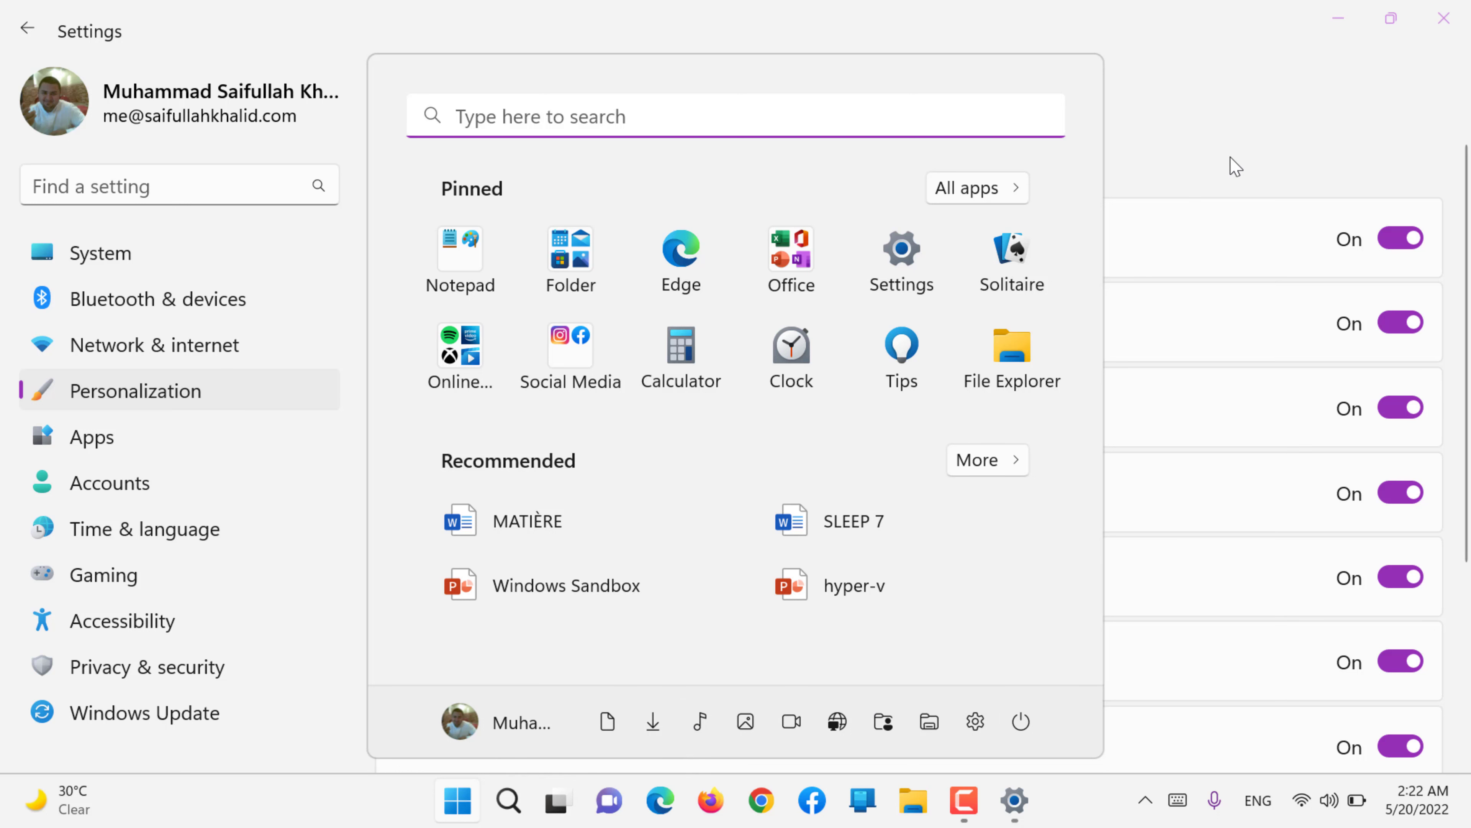
pyautogui.click(1236, 167)
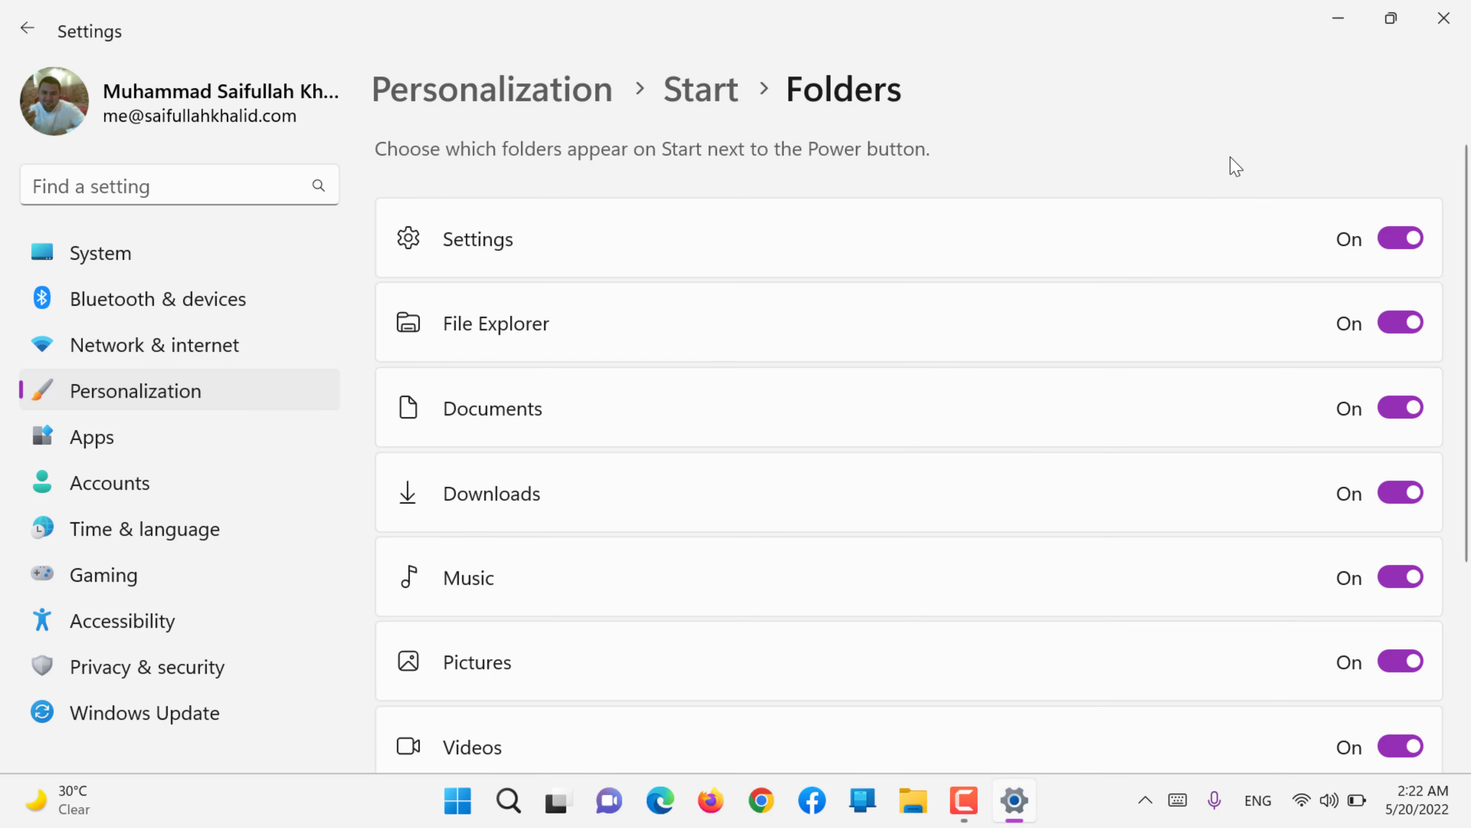
# Turn off the Settings folder shortcut for Start and check the shortcuts beside the Power button in the Start menu
pyautogui.click(1412, 238)
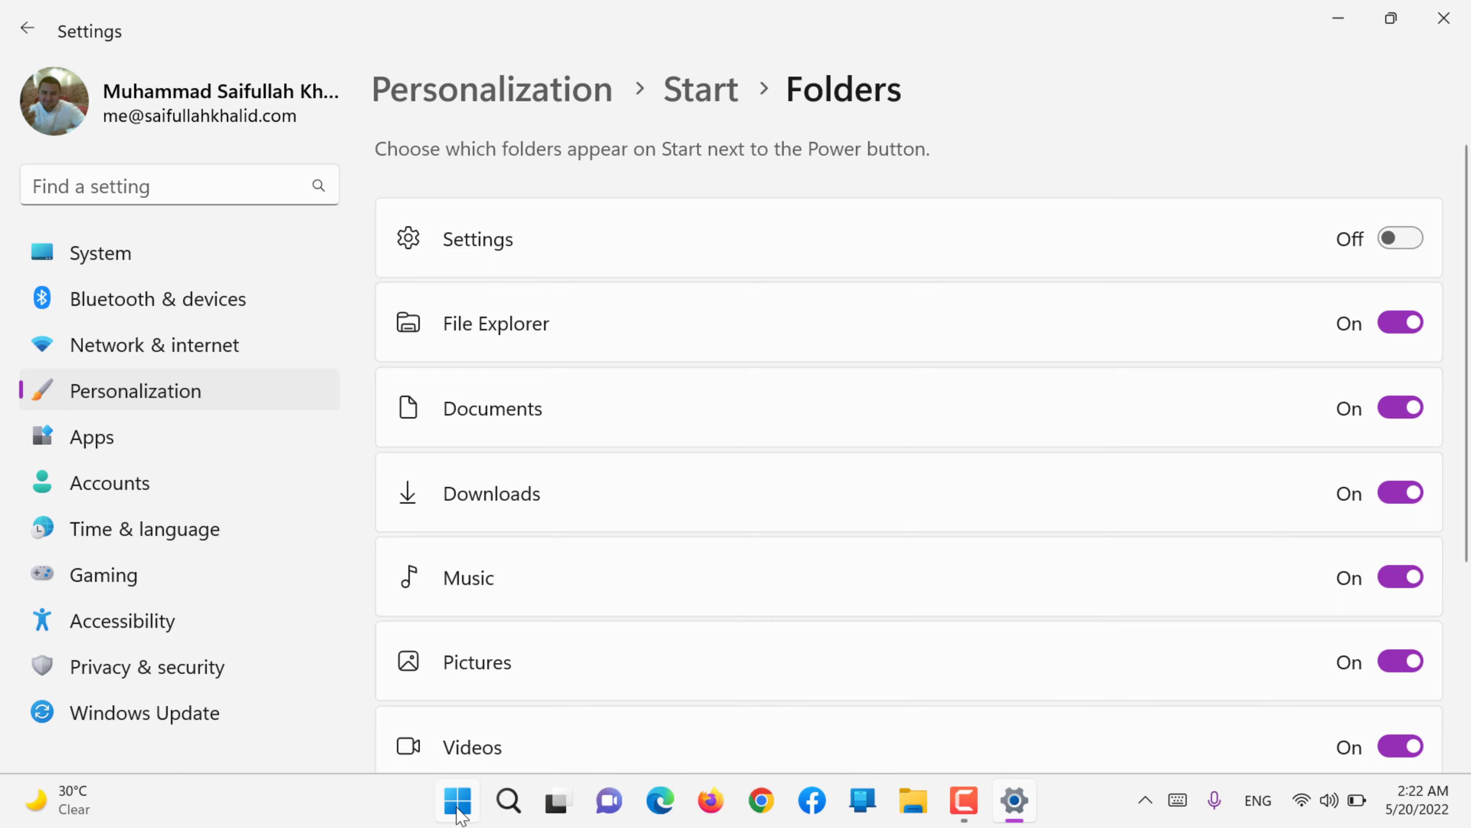
pyautogui.click(461, 813)
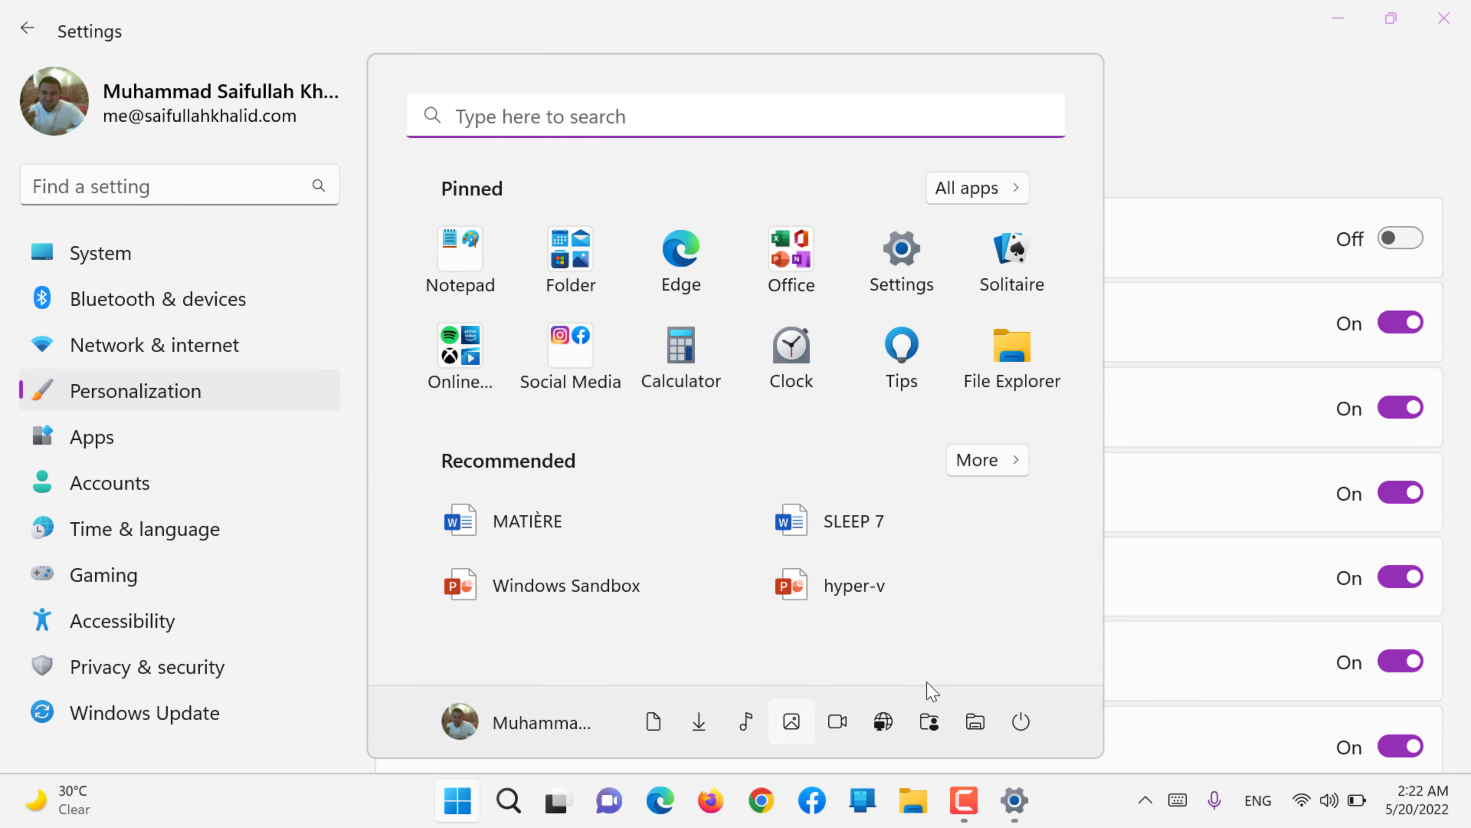
pyautogui.click(1256, 178)
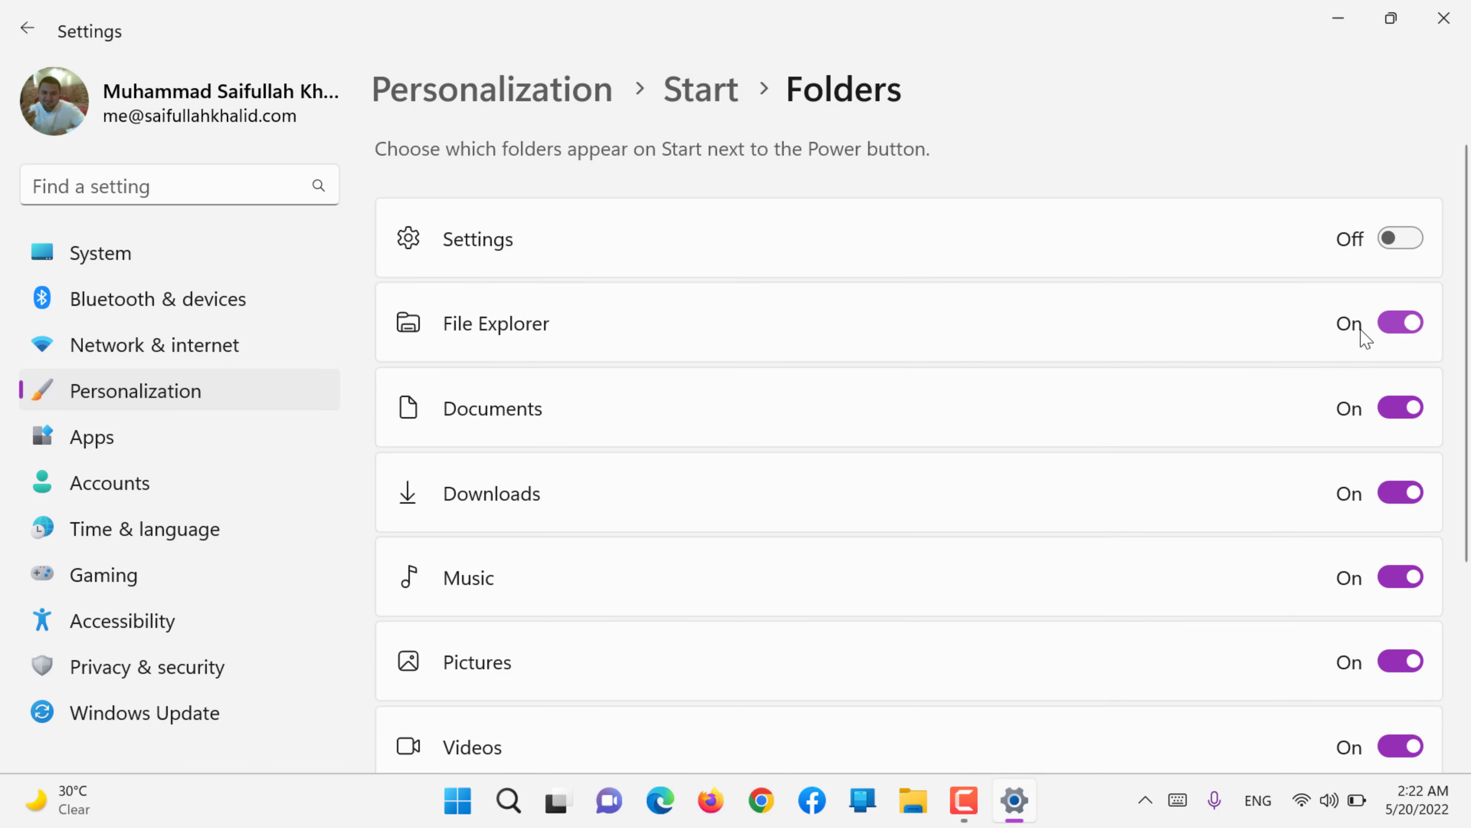
# Turn off the File Explorer, Documents, Downloads, Music and Pictures folders for Start, and check the Start menu
pyautogui.click(1393, 328)
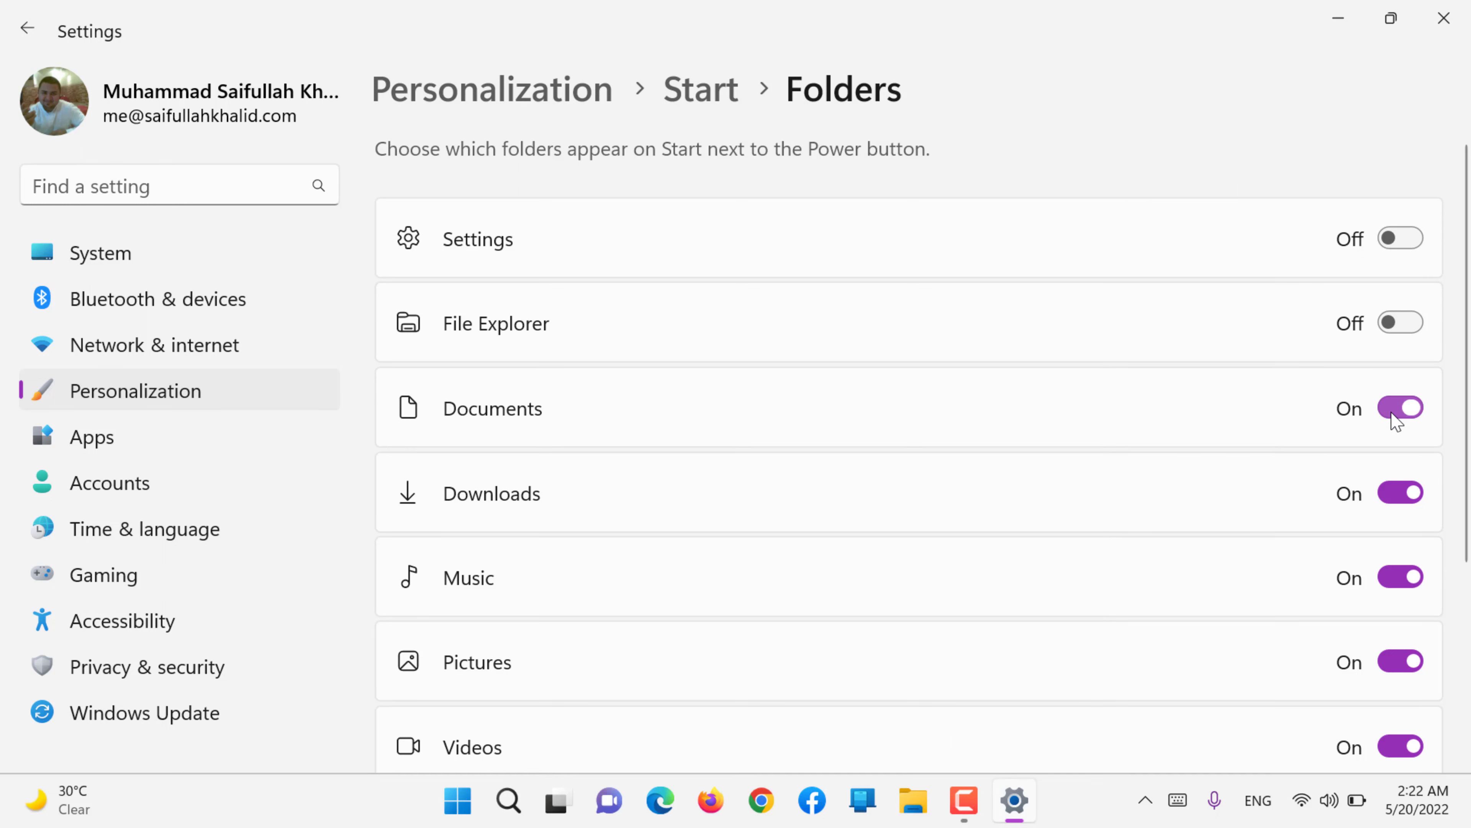
pyautogui.click(1394, 413)
pyautogui.click(1400, 492)
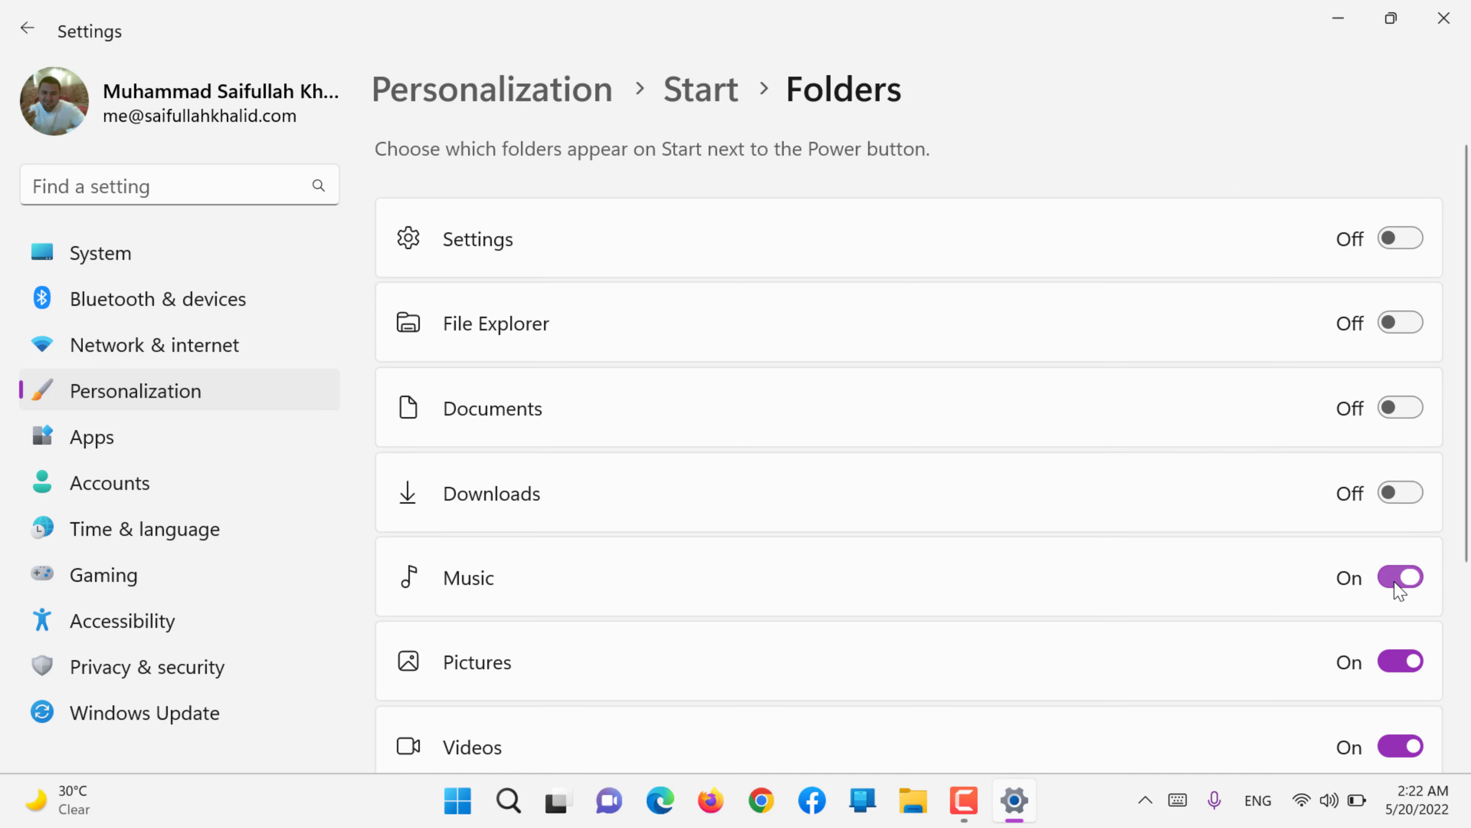
pyautogui.click(1397, 576)
pyautogui.click(1399, 662)
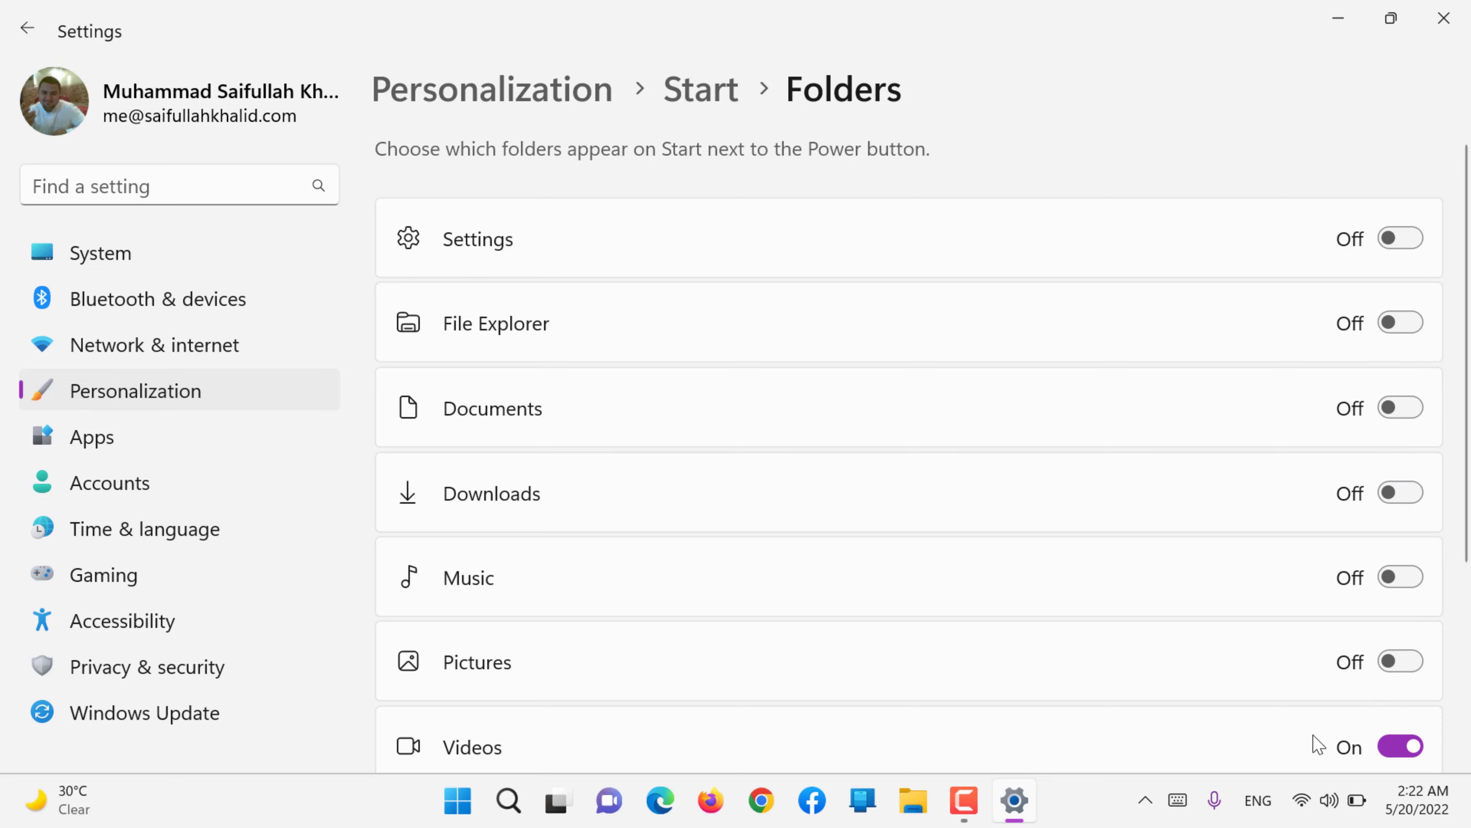
pyautogui.scroll(-3, 1315, 744)
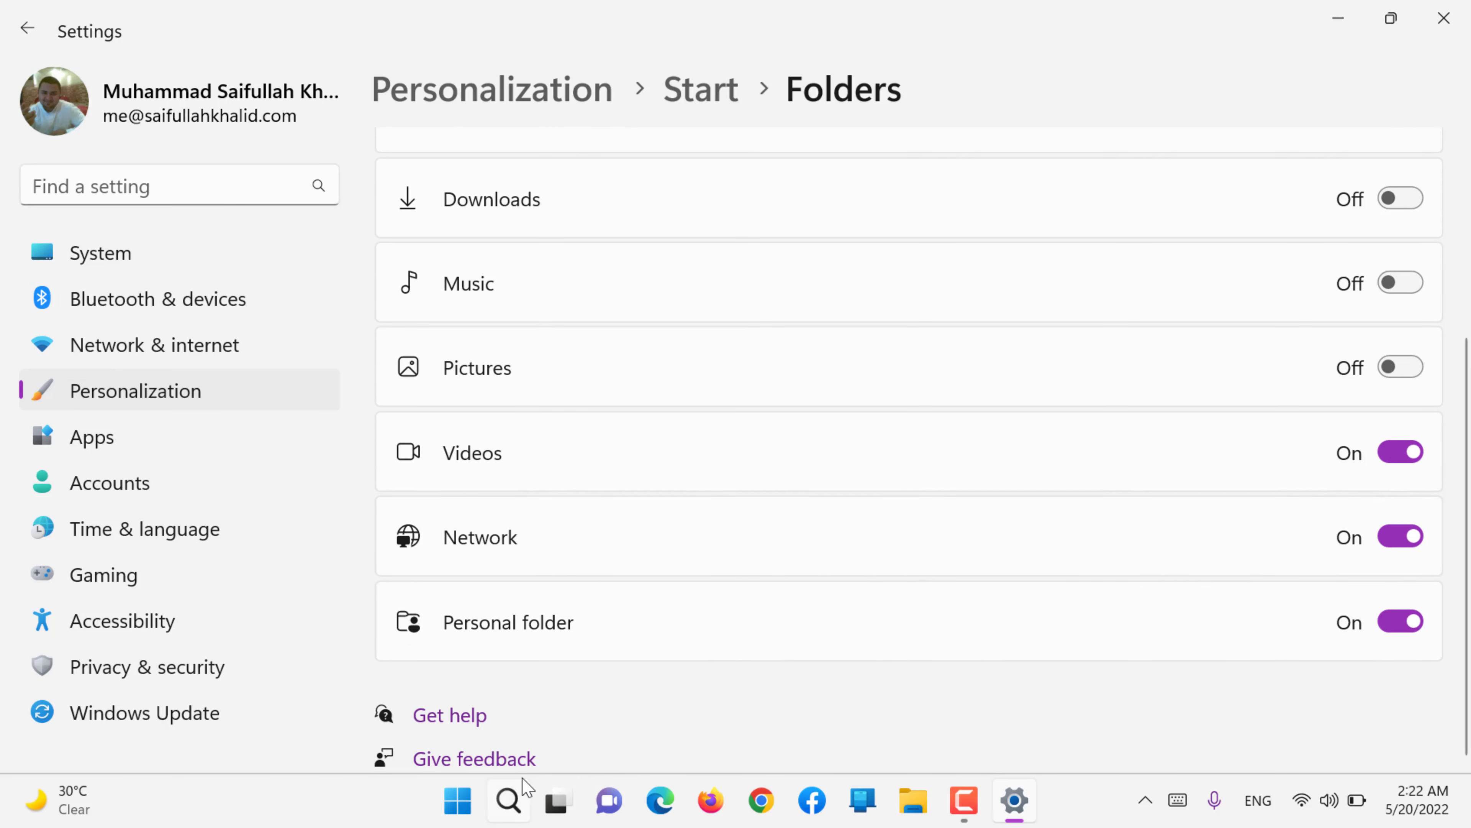
pyautogui.click(458, 799)
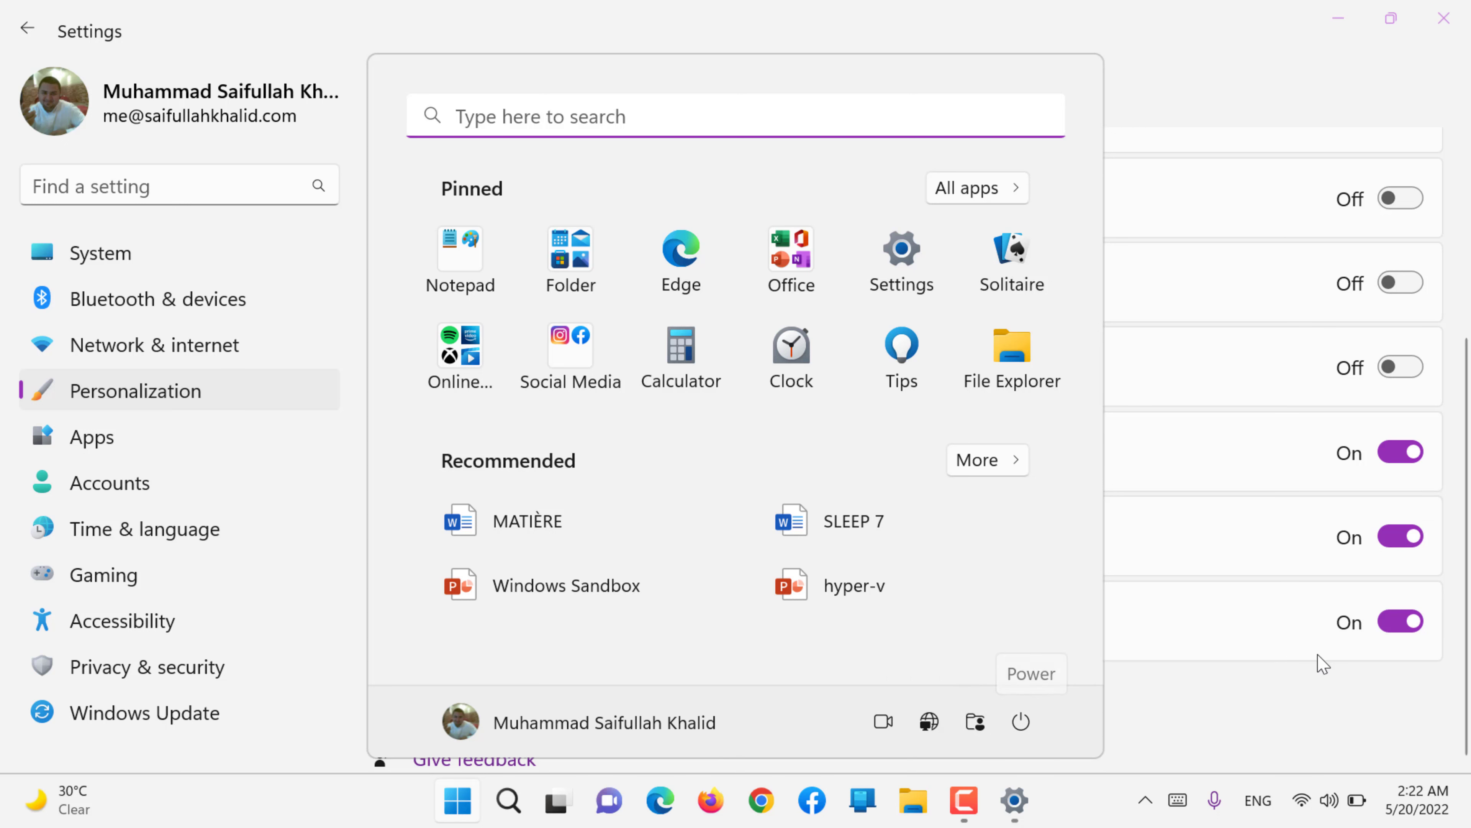
# Turn off the Personal folder, Network and Videos shortcuts and check the area beside the Power button in the Start menu
pyautogui.click(1422, 638)
pyautogui.click(1409, 623)
pyautogui.click(1409, 538)
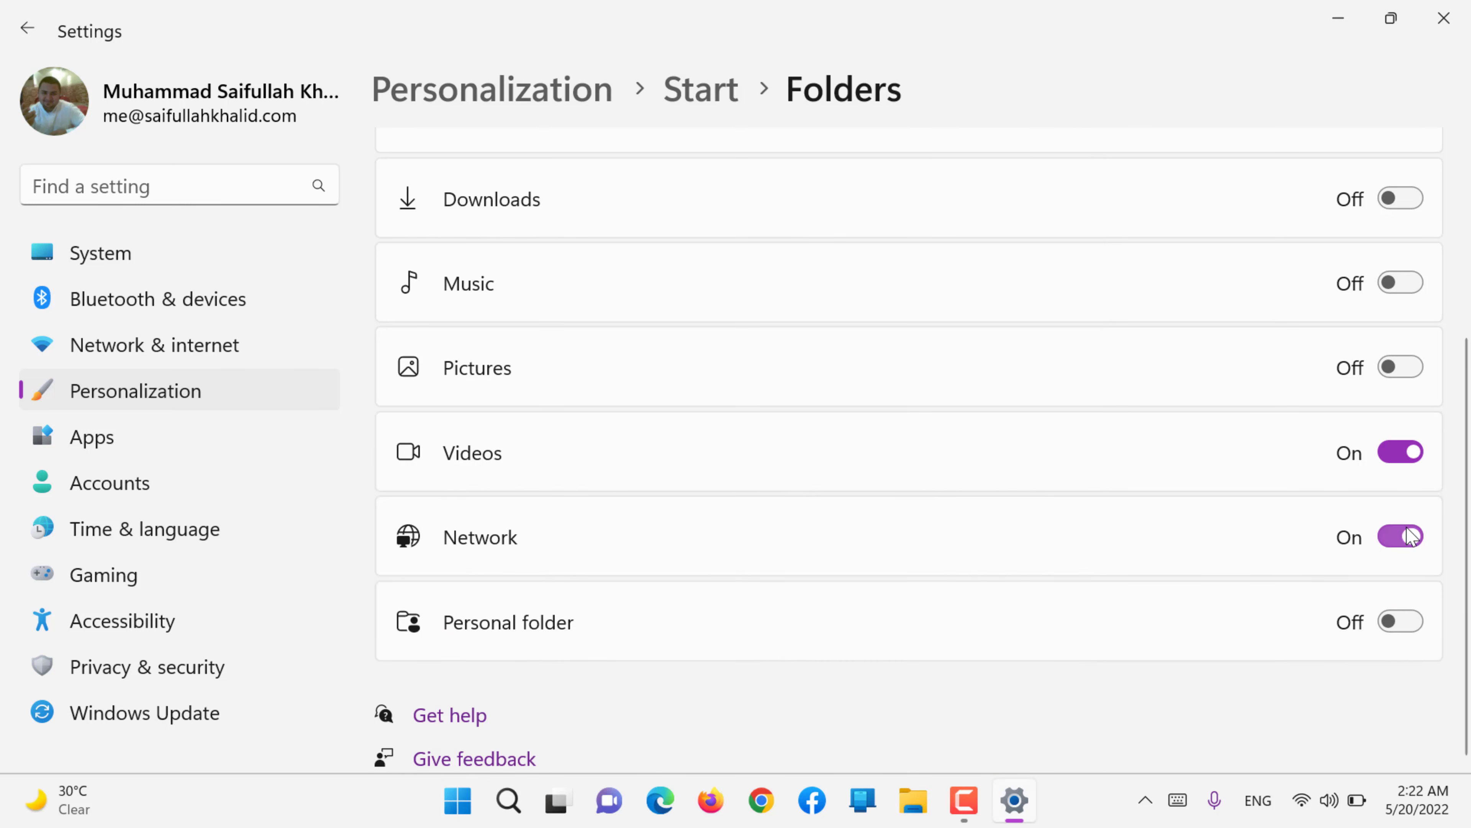
pyautogui.click(1396, 458)
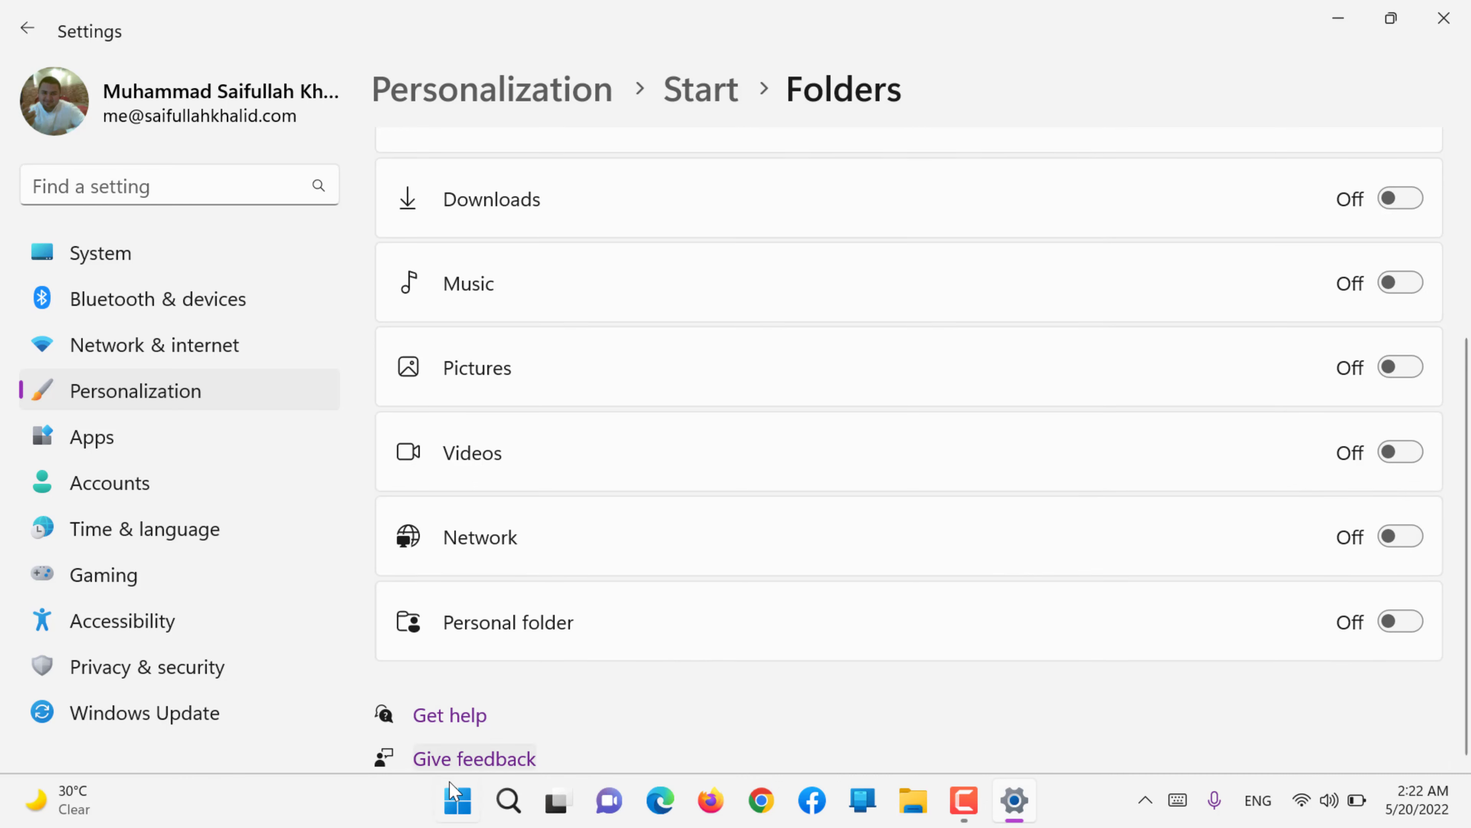
pyautogui.click(443, 812)
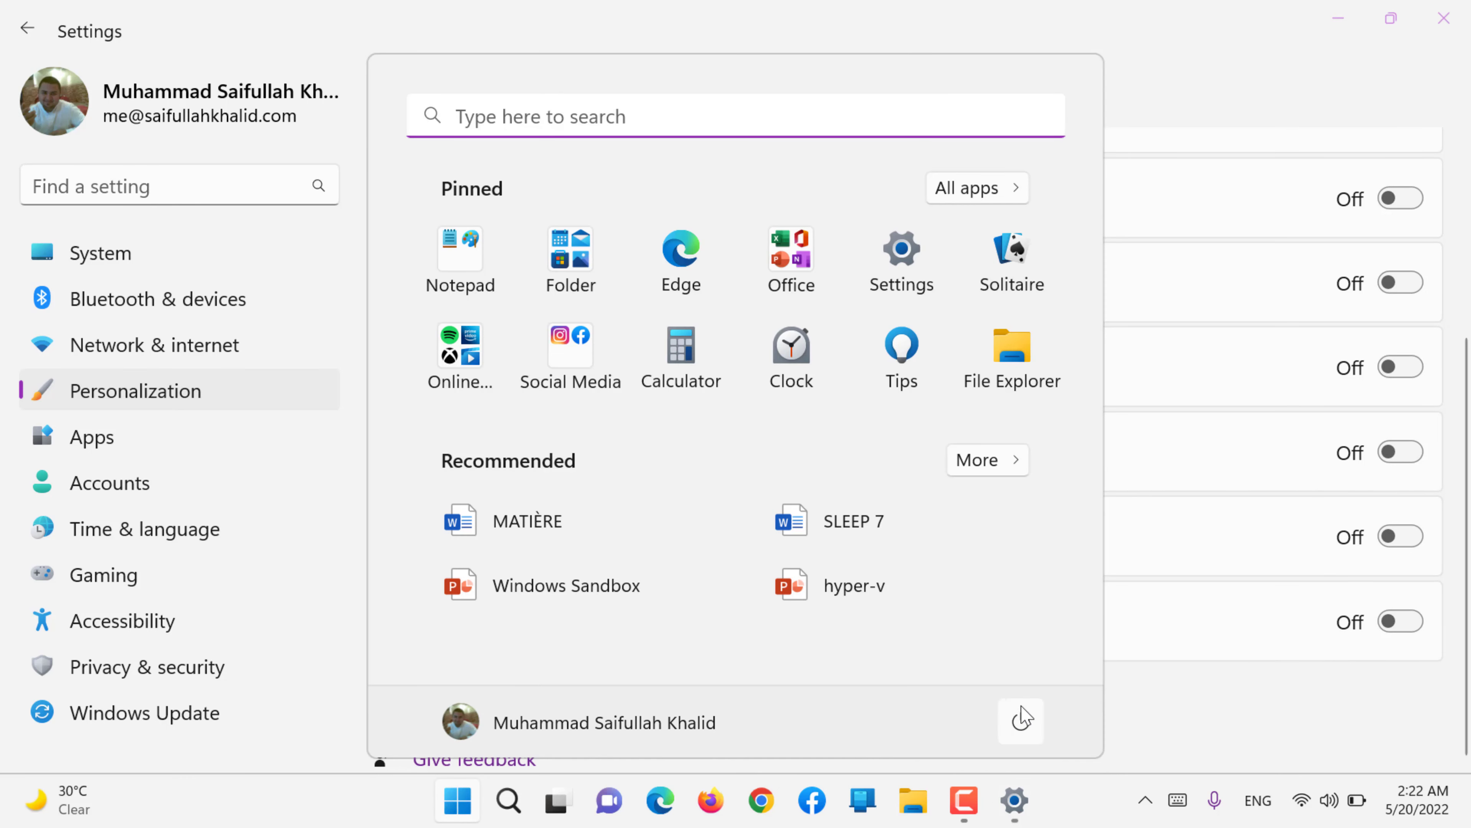
pyautogui.click(1248, 702)
# Turn on the Settings, File Explorer, Downloads, Network and Personal folder shortcuts and check them in the Start menu
pyautogui.scroll(5, 1389, 625)
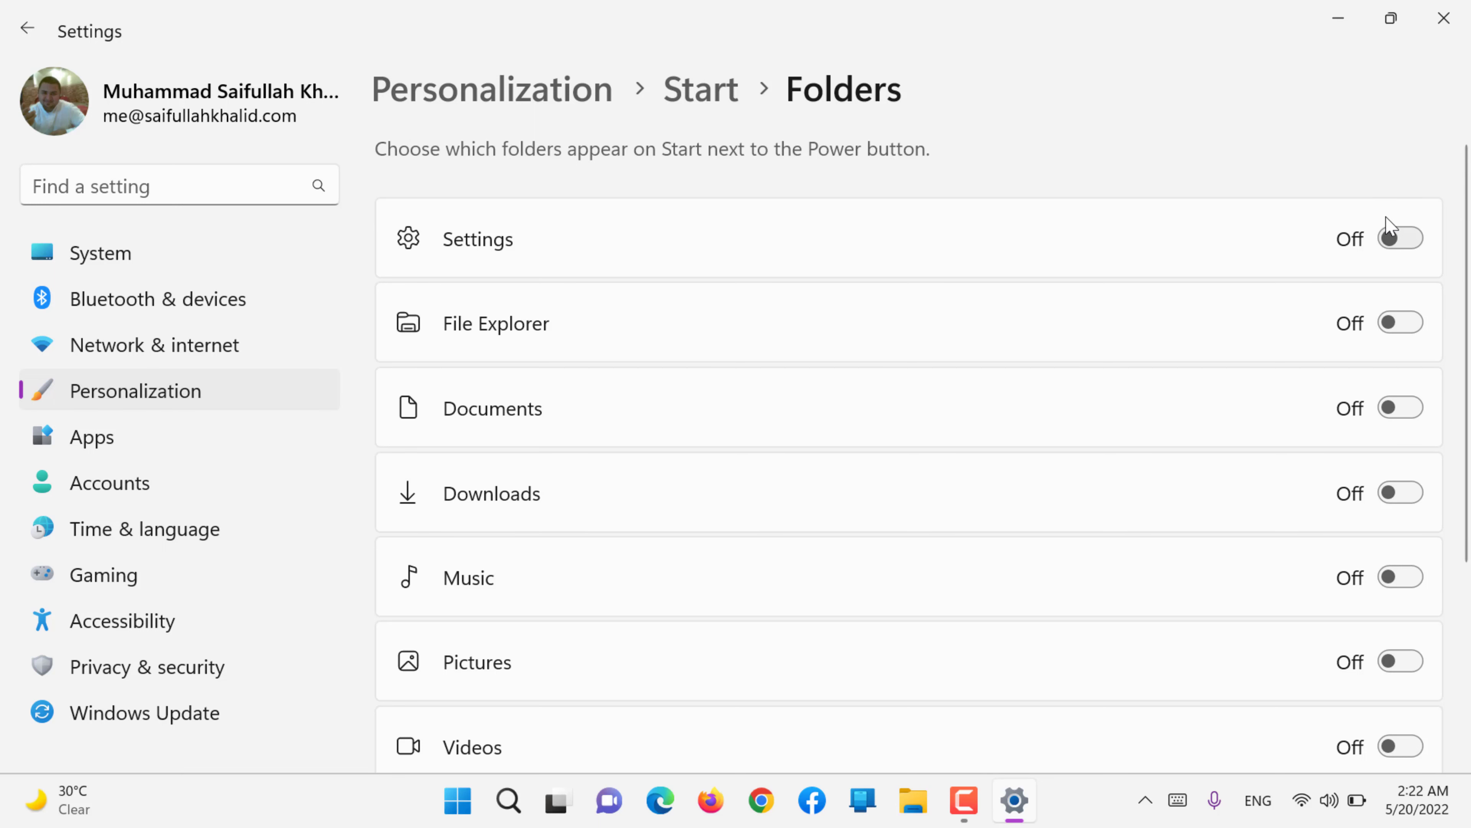
pyautogui.click(1400, 250)
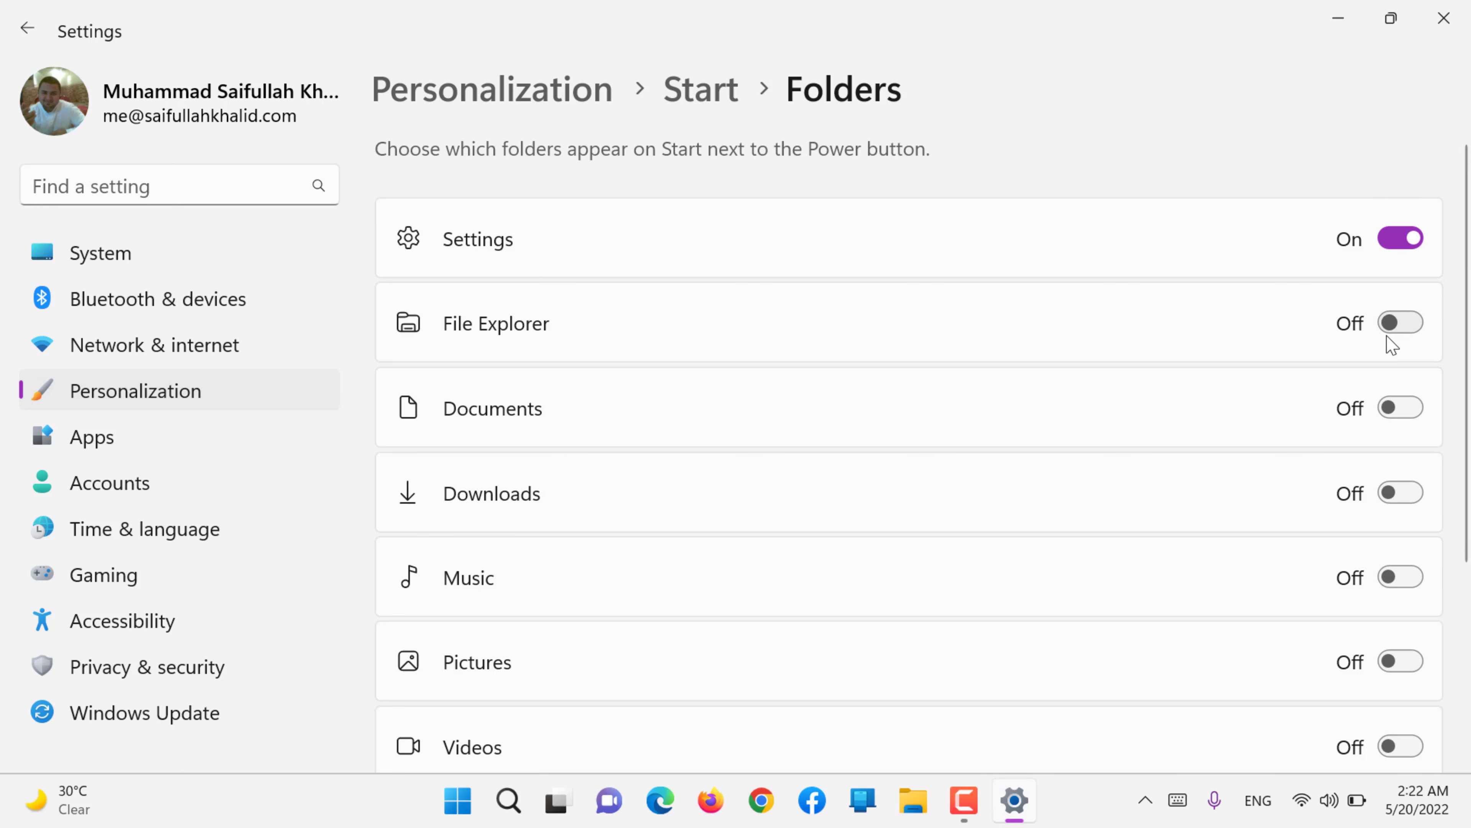
pyautogui.click(1396, 328)
pyautogui.scroll(-2, 1381, 394)
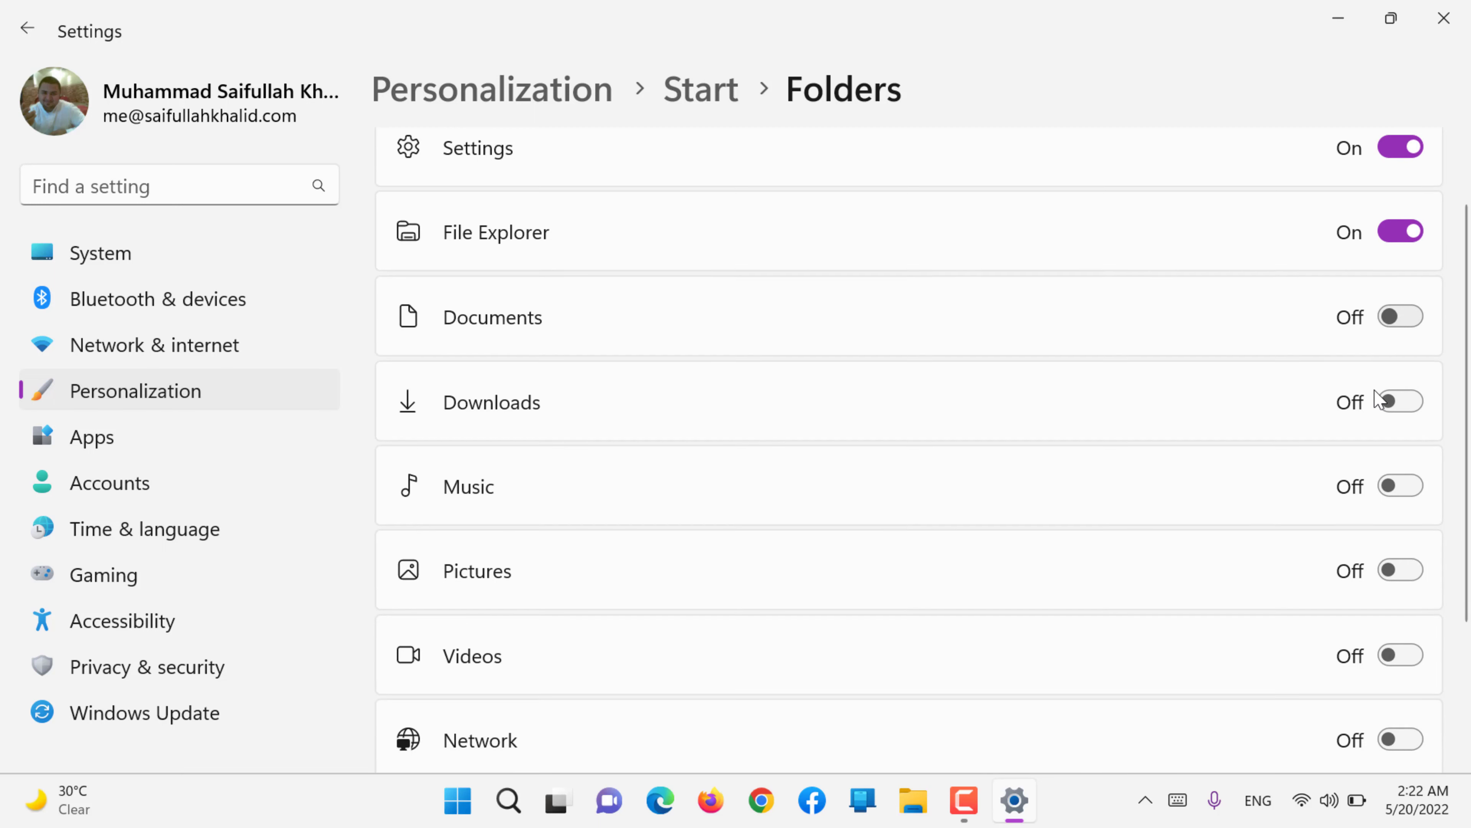
pyautogui.click(1384, 401)
pyautogui.scroll(-4, 1396, 400)
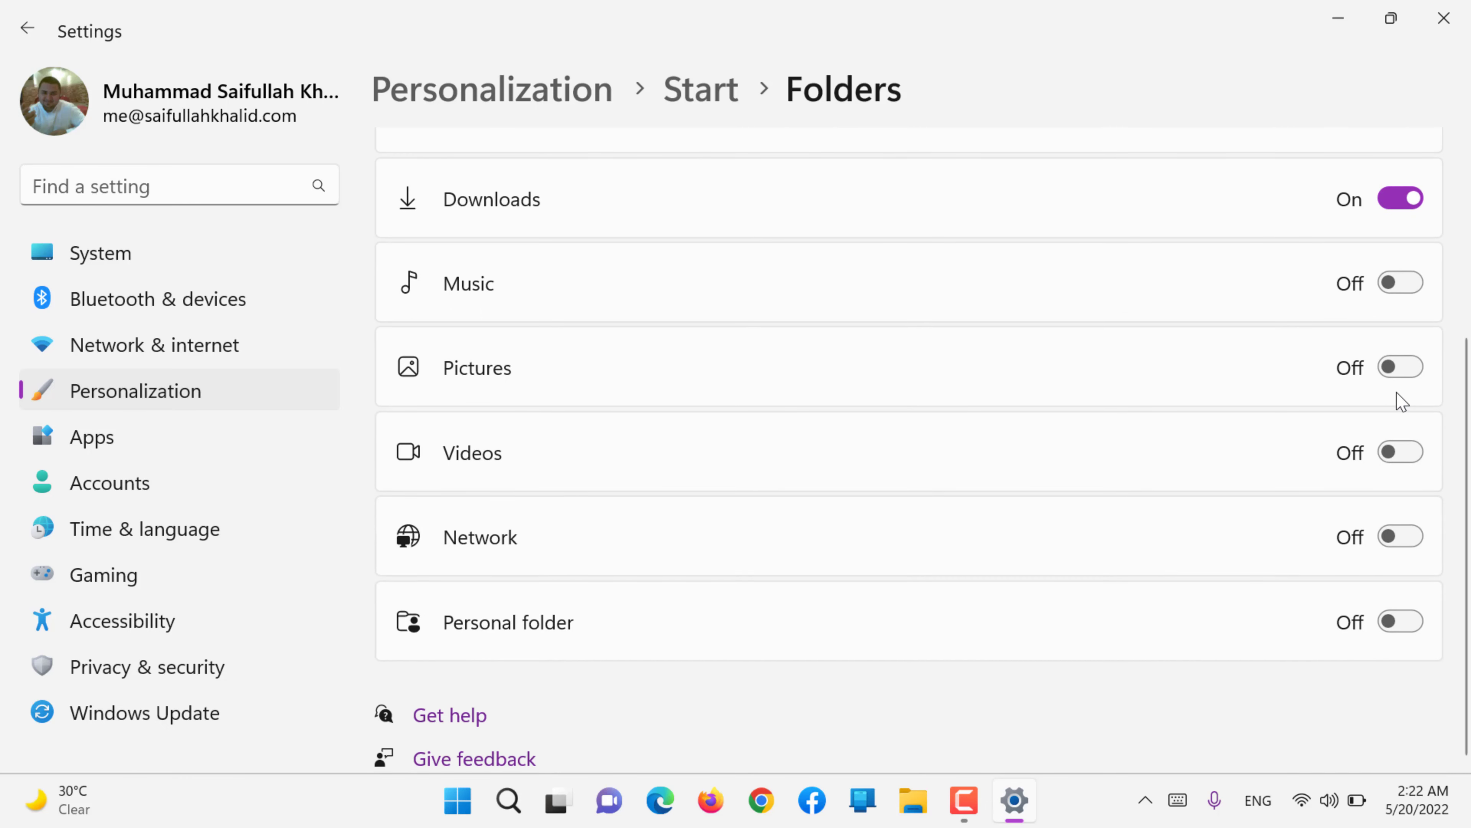
pyautogui.click(1399, 538)
pyautogui.click(1402, 622)
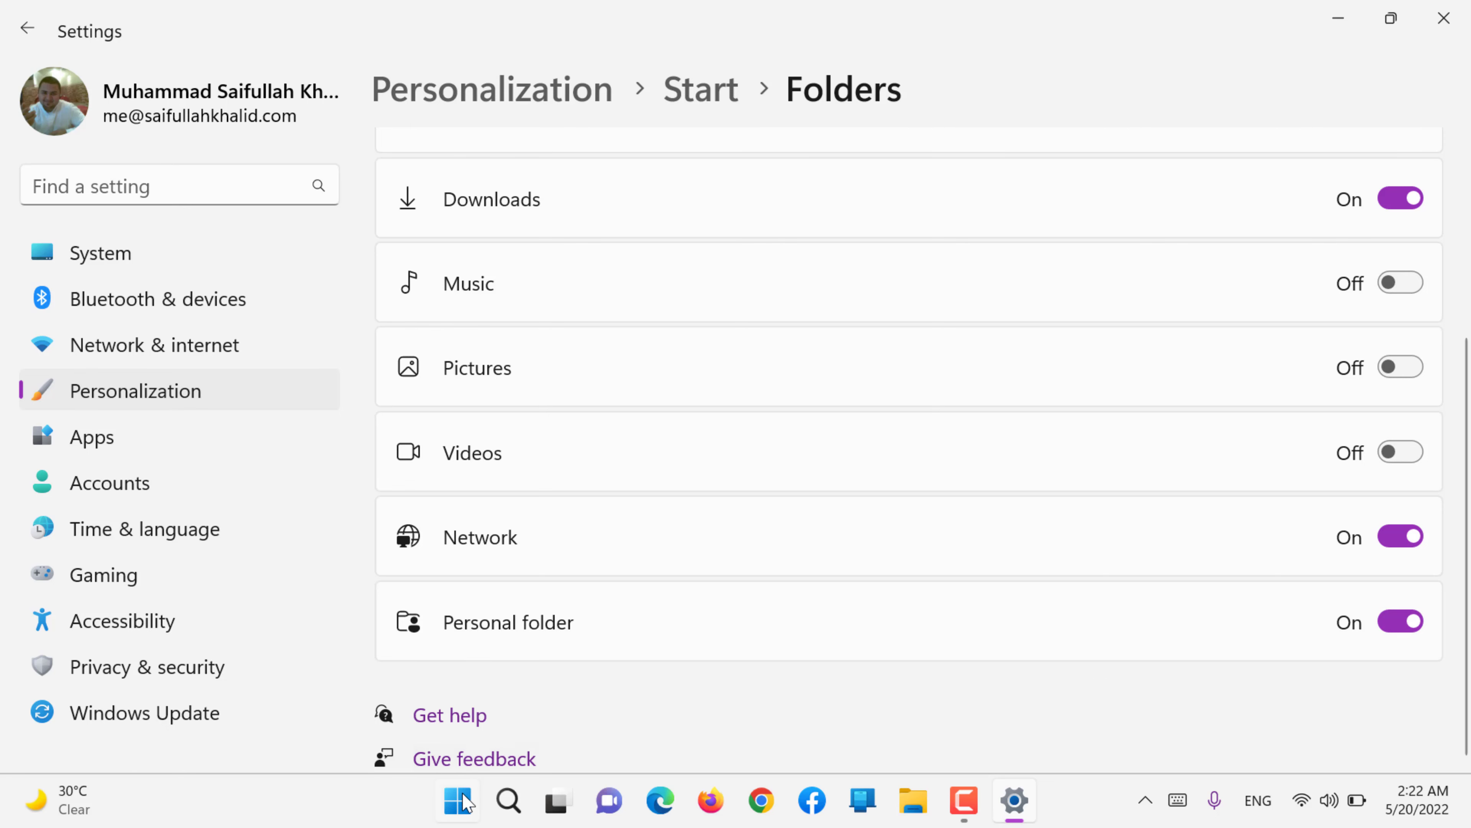
pyautogui.click(457, 800)
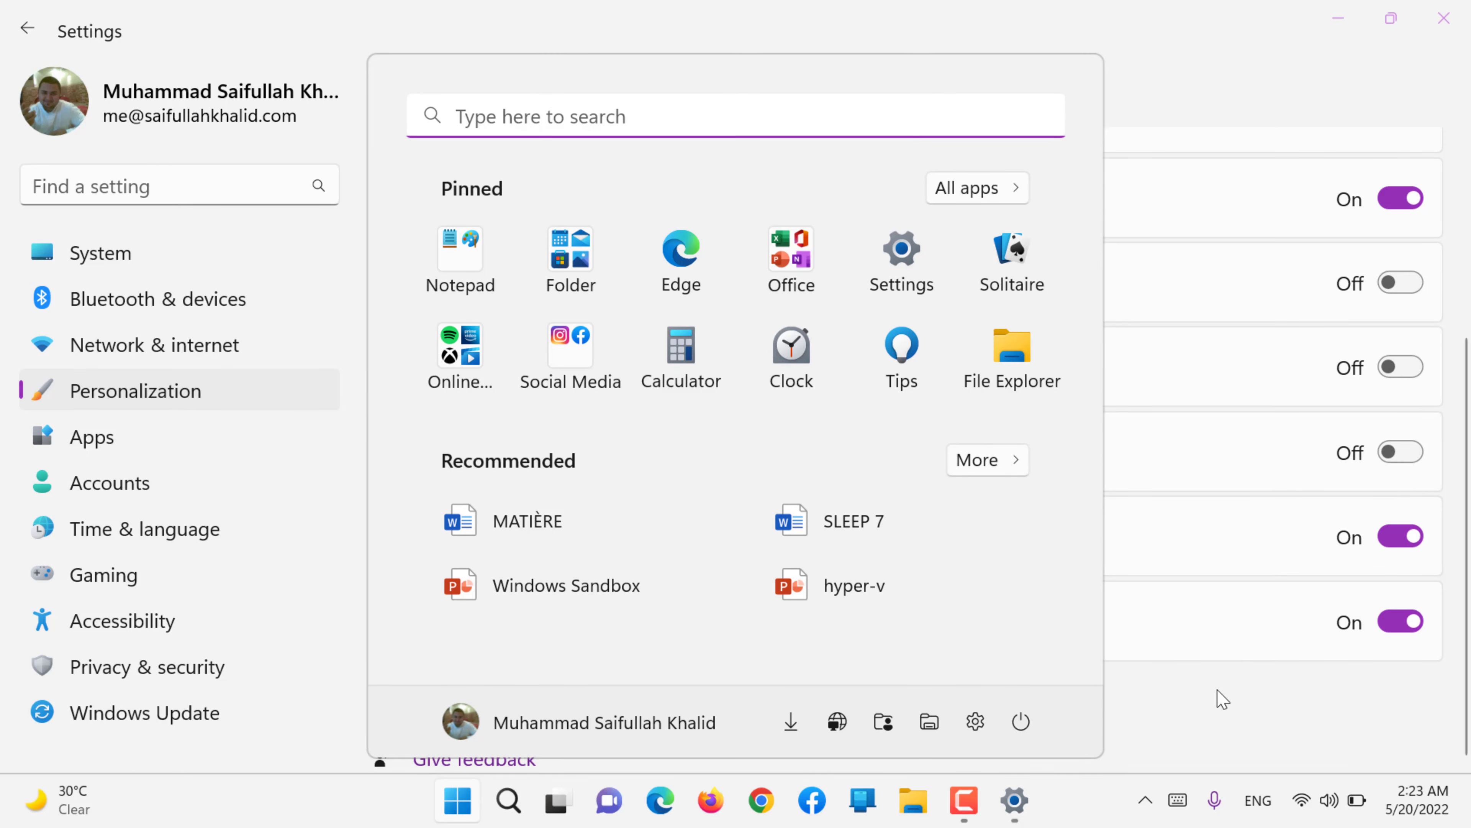
pyautogui.click(1308, 690)
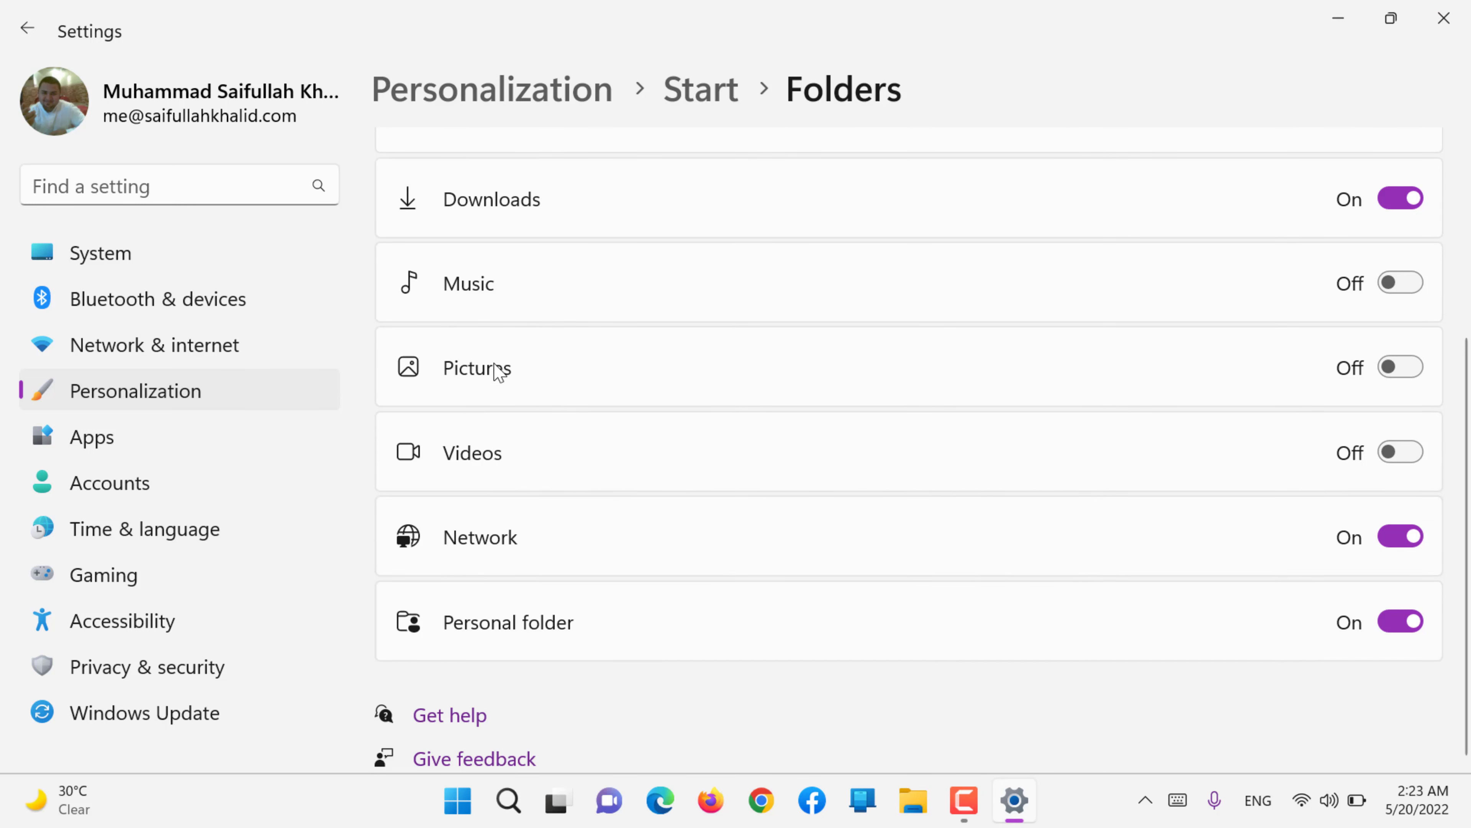
# Review the list of Start folders, return to the main Personalization page and open the Taskbar settings
pyautogui.scroll(3, 512, 443)
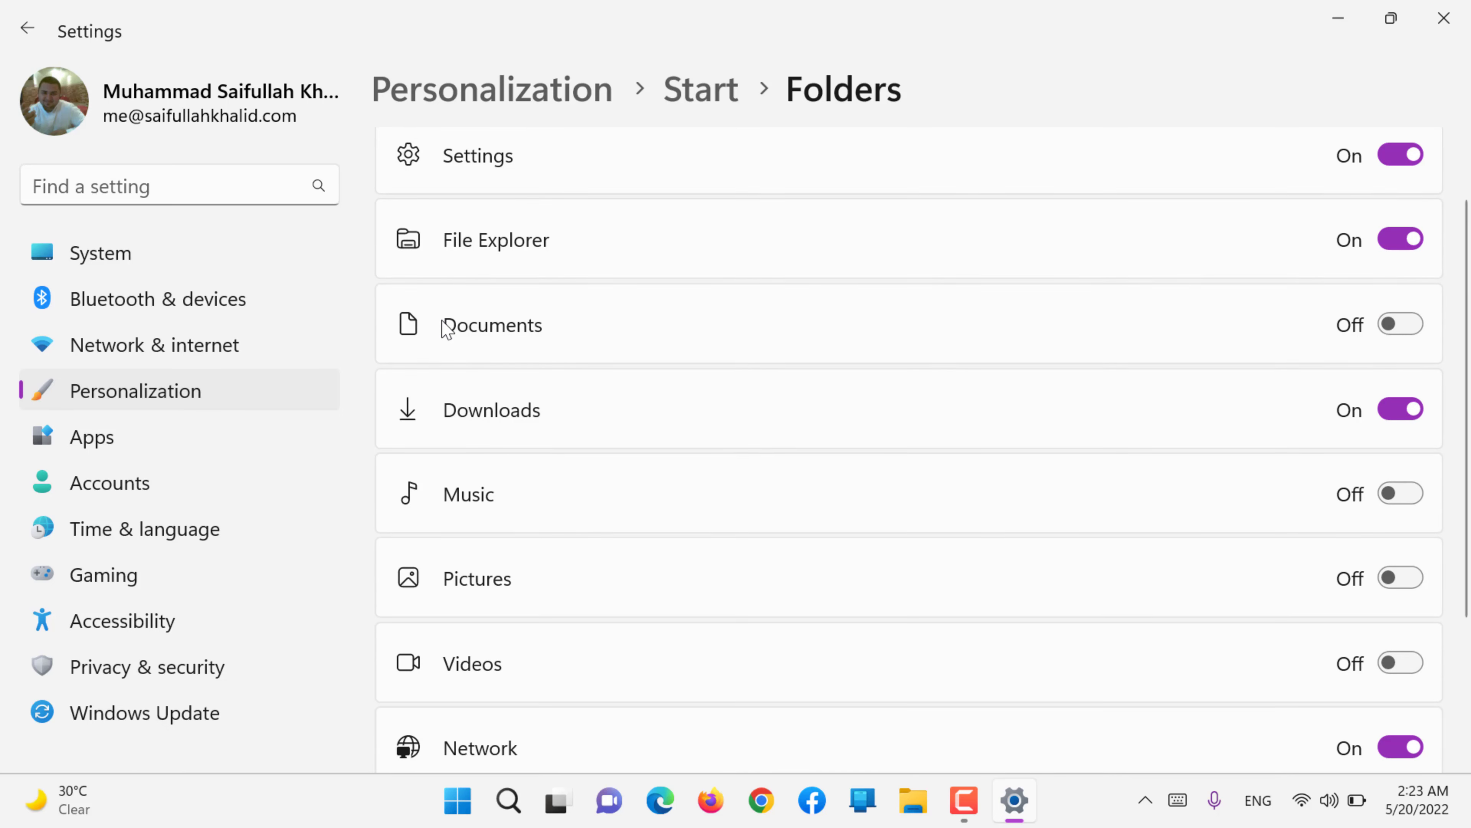
pyautogui.scroll(-4, 443, 328)
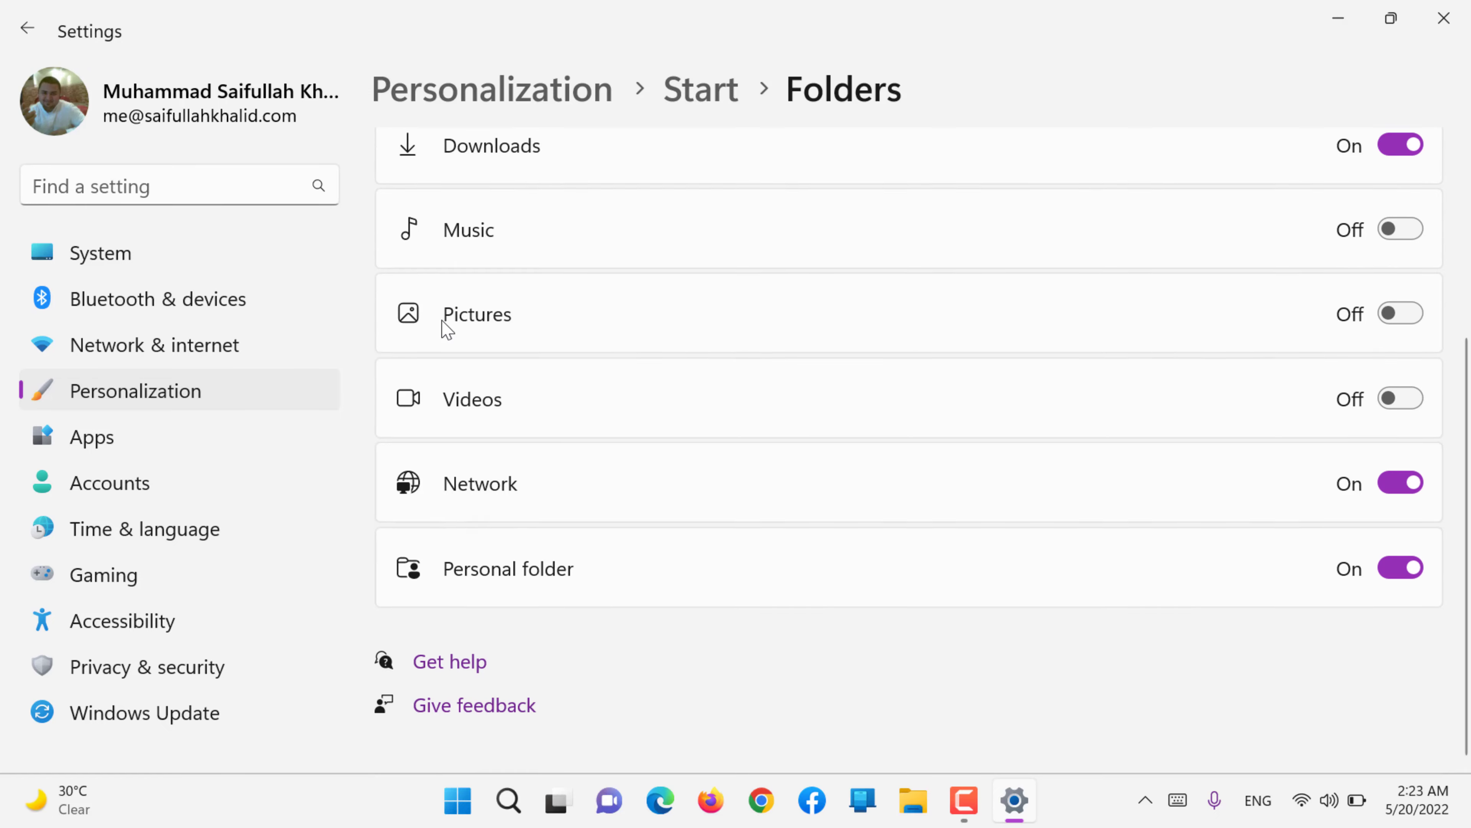
pyautogui.scroll(1, 443, 329)
pyautogui.scroll(5, 463, 349)
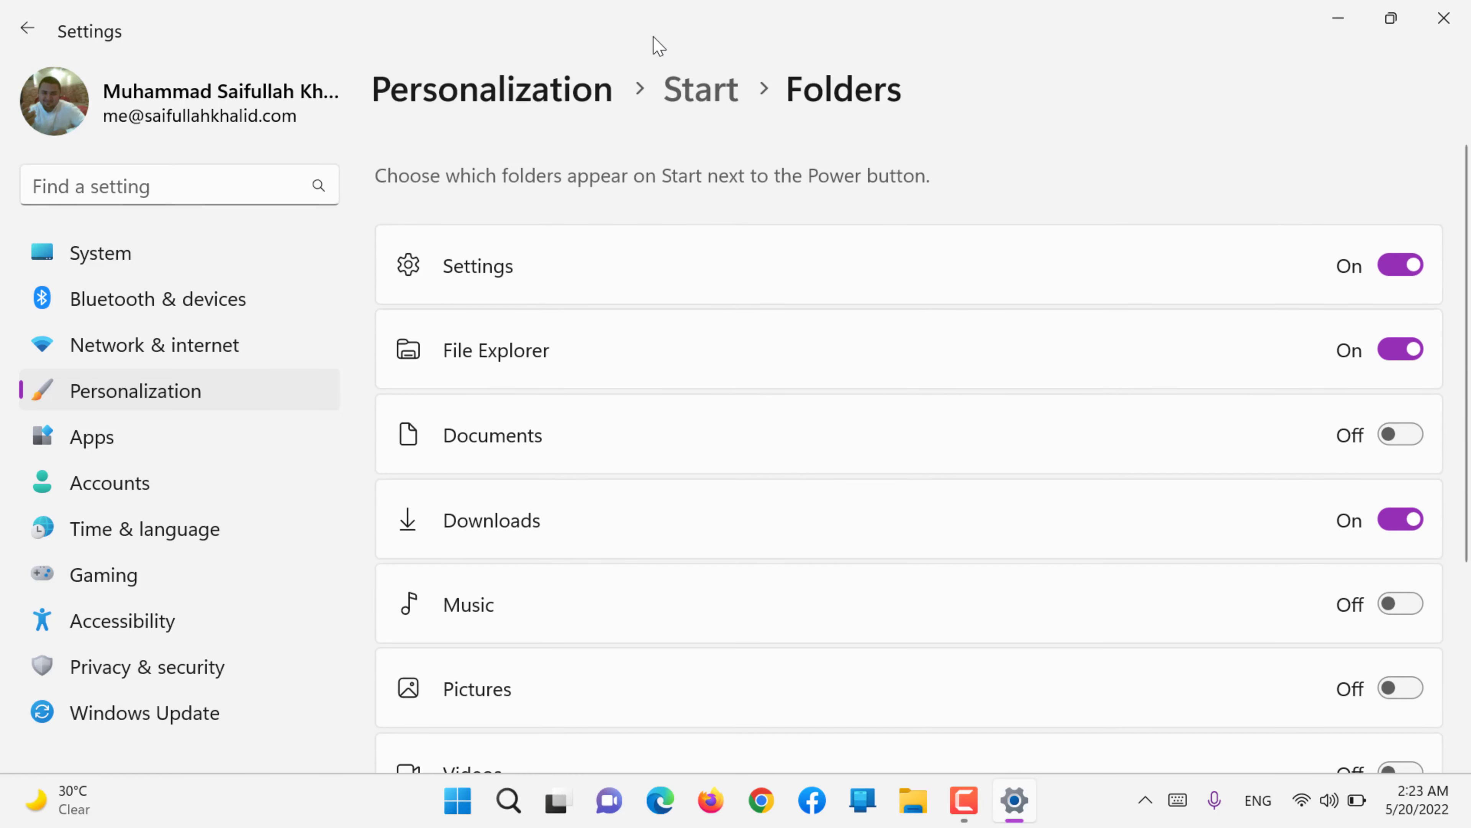
pyautogui.click(675, 102)
pyautogui.scroll(-5, 575, 519)
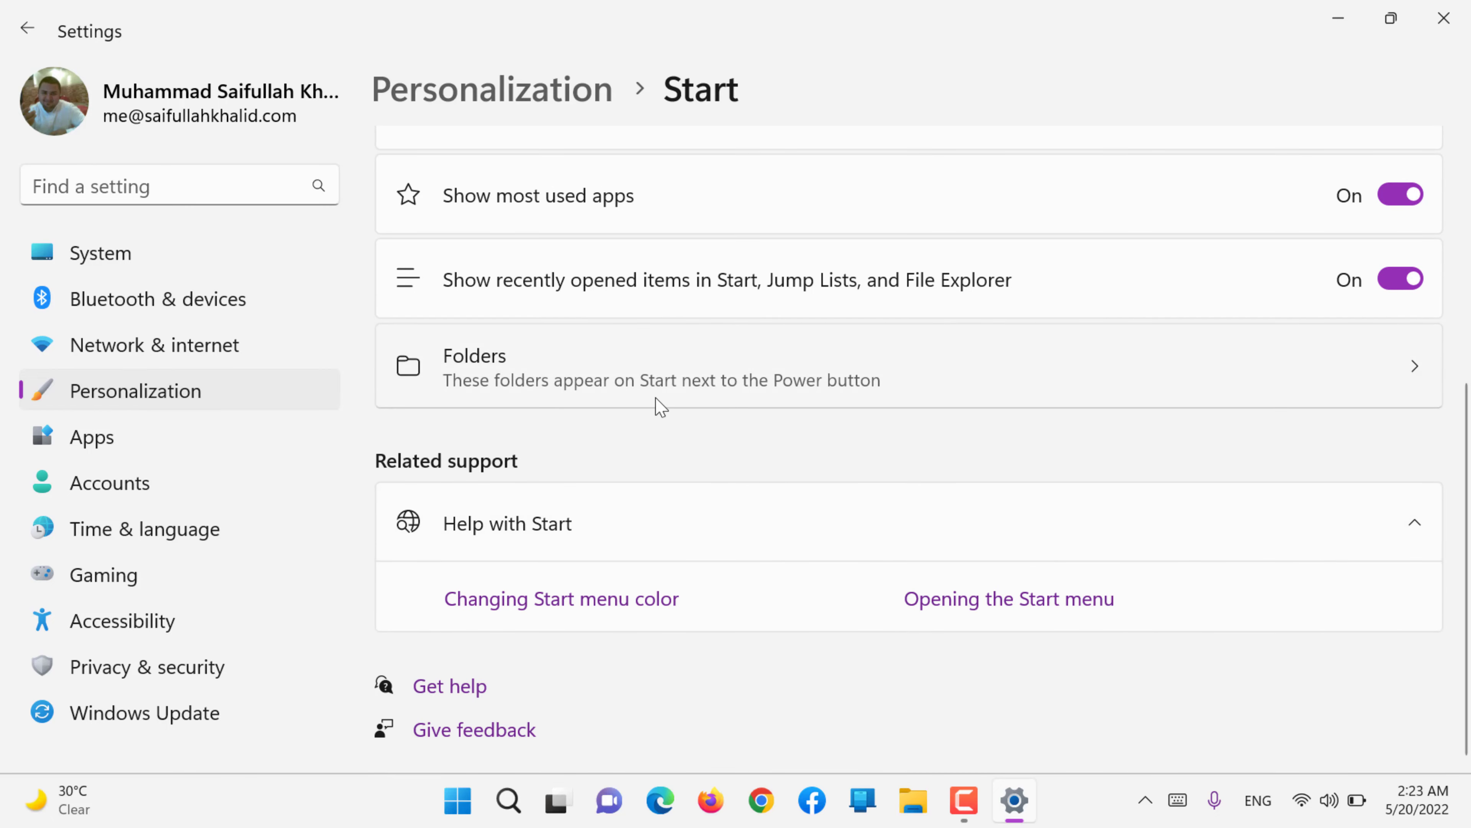
pyautogui.click(252, 397)
pyautogui.scroll(-7, 663, 470)
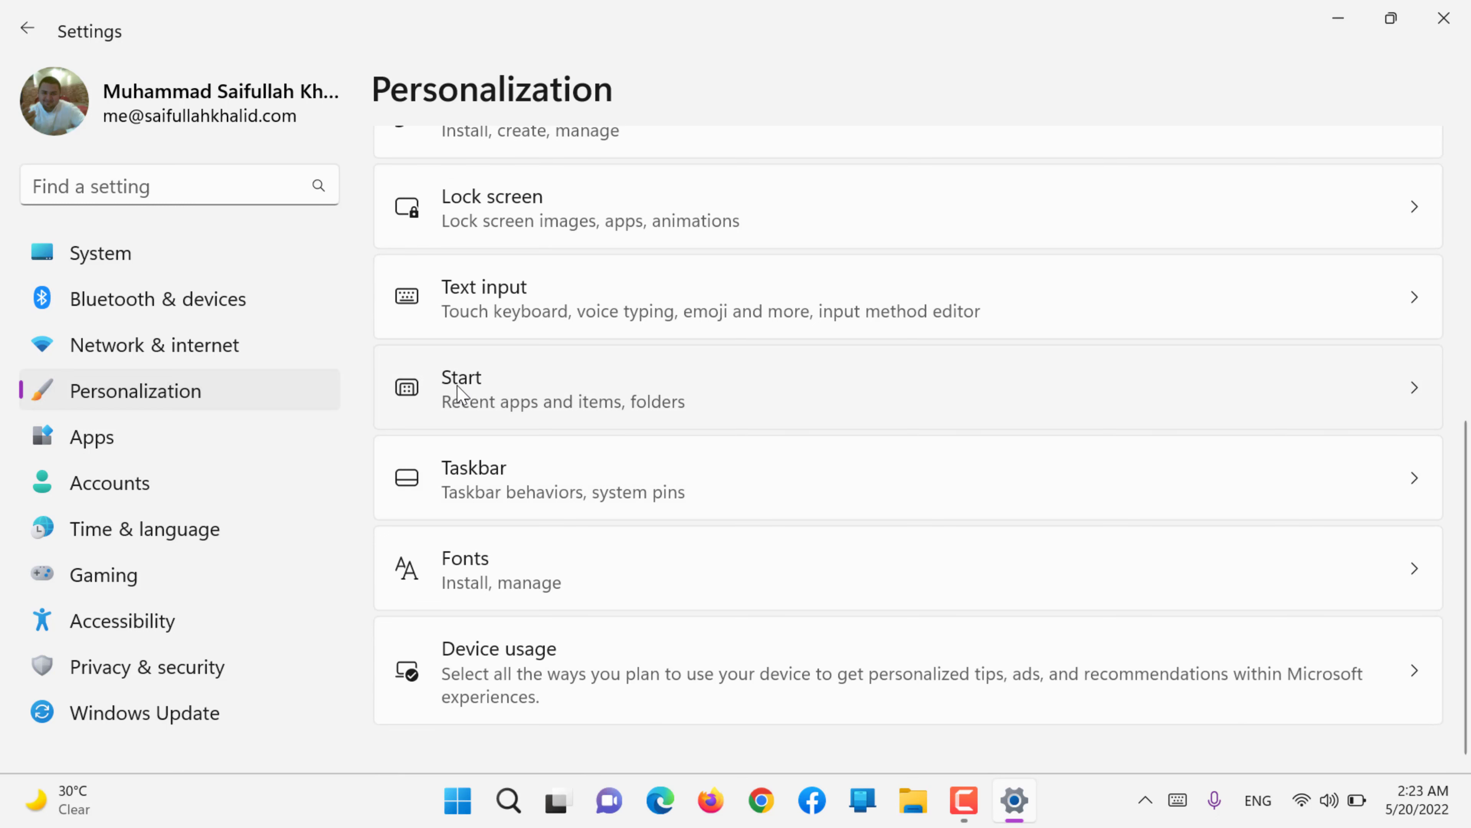
pyautogui.click(473, 497)
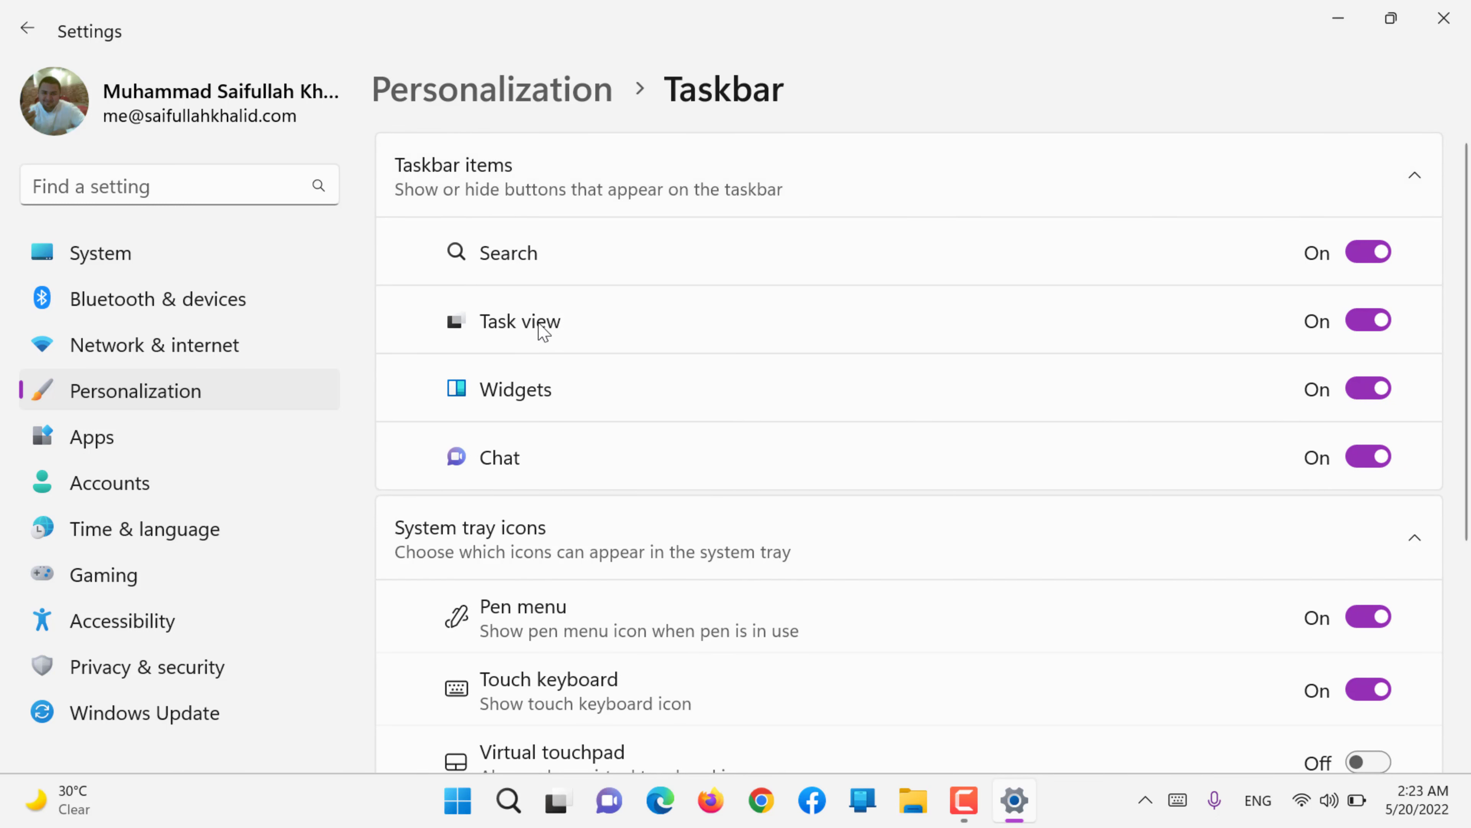
# Open Search from the taskbar to view its recent items, and close it again
pyautogui.moveTo(517, 818)
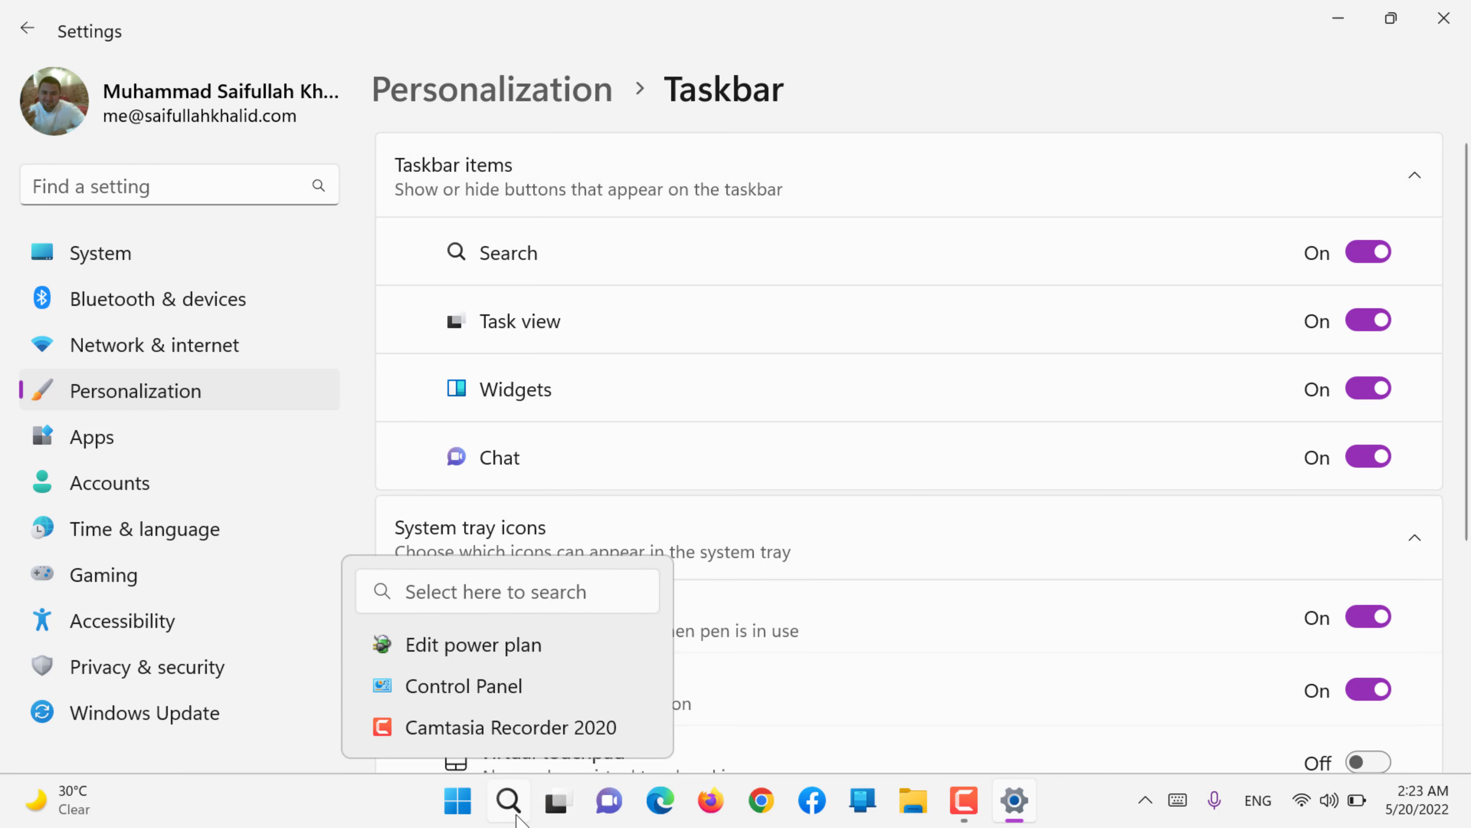
pyautogui.click(505, 809)
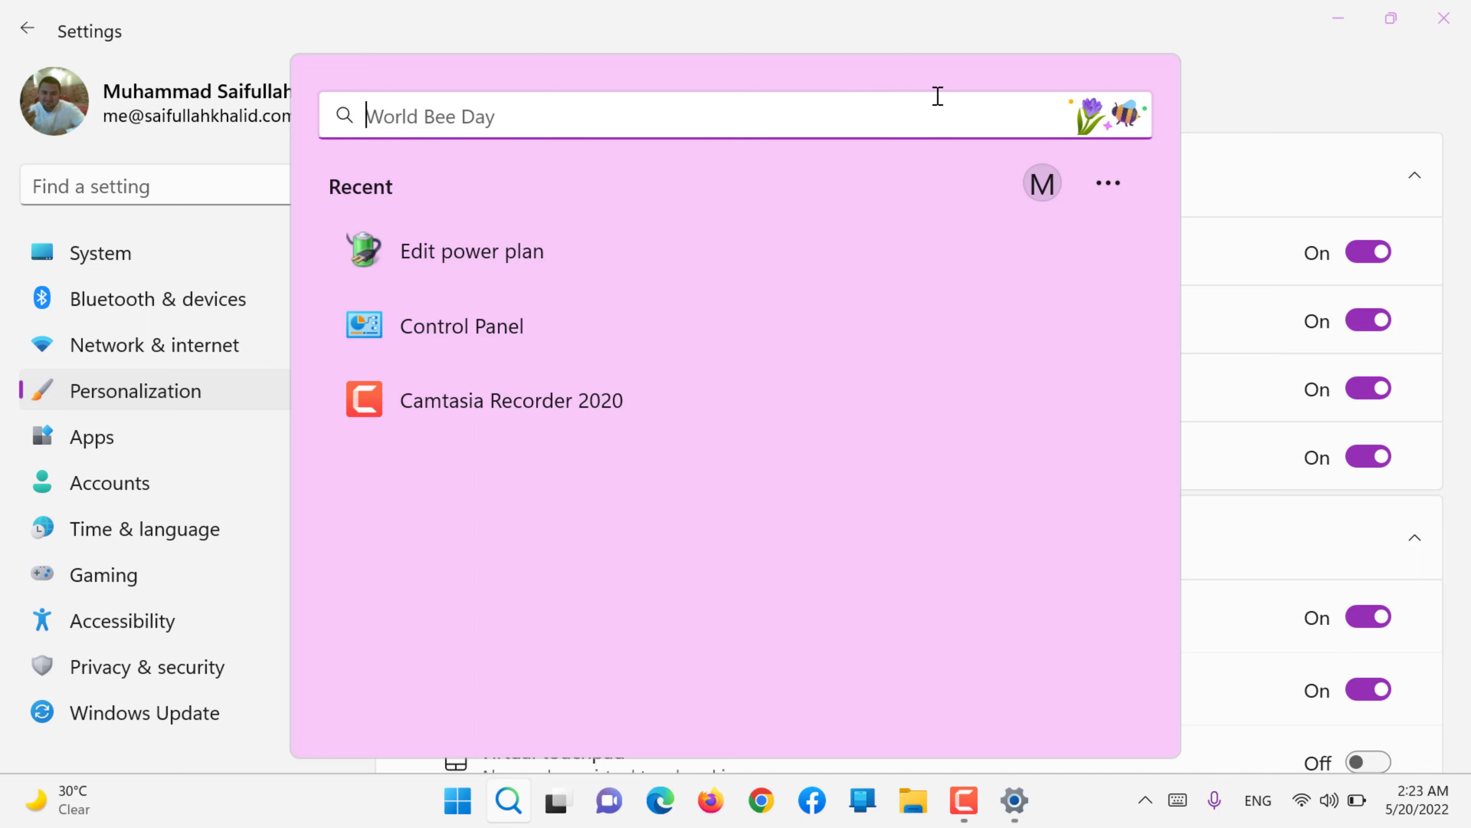
pyautogui.click(1305, 149)
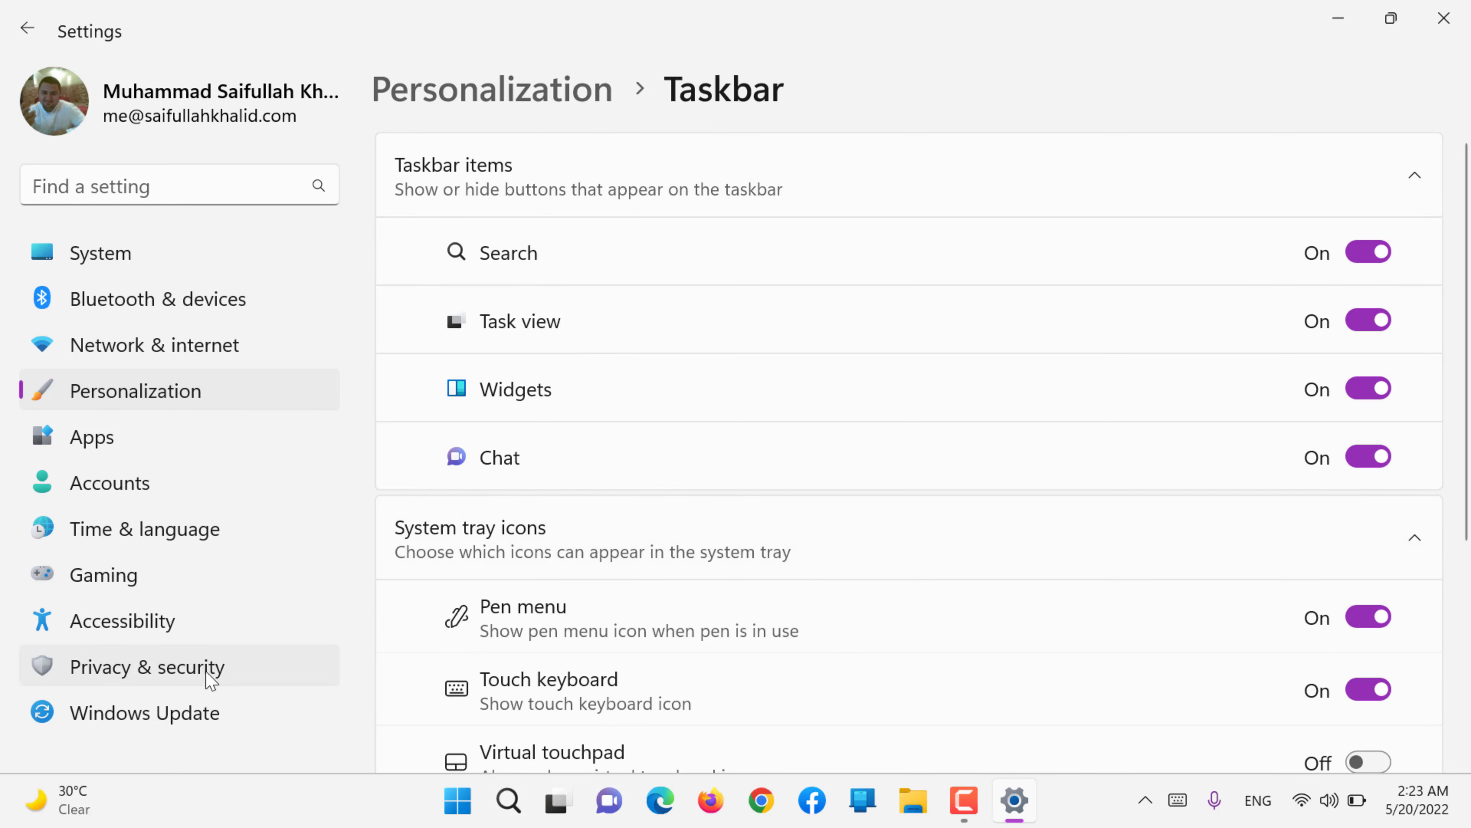
# Turn the Widgets taskbar item off and back on to see its effect on the taskbar
pyautogui.moveTo(65, 803)
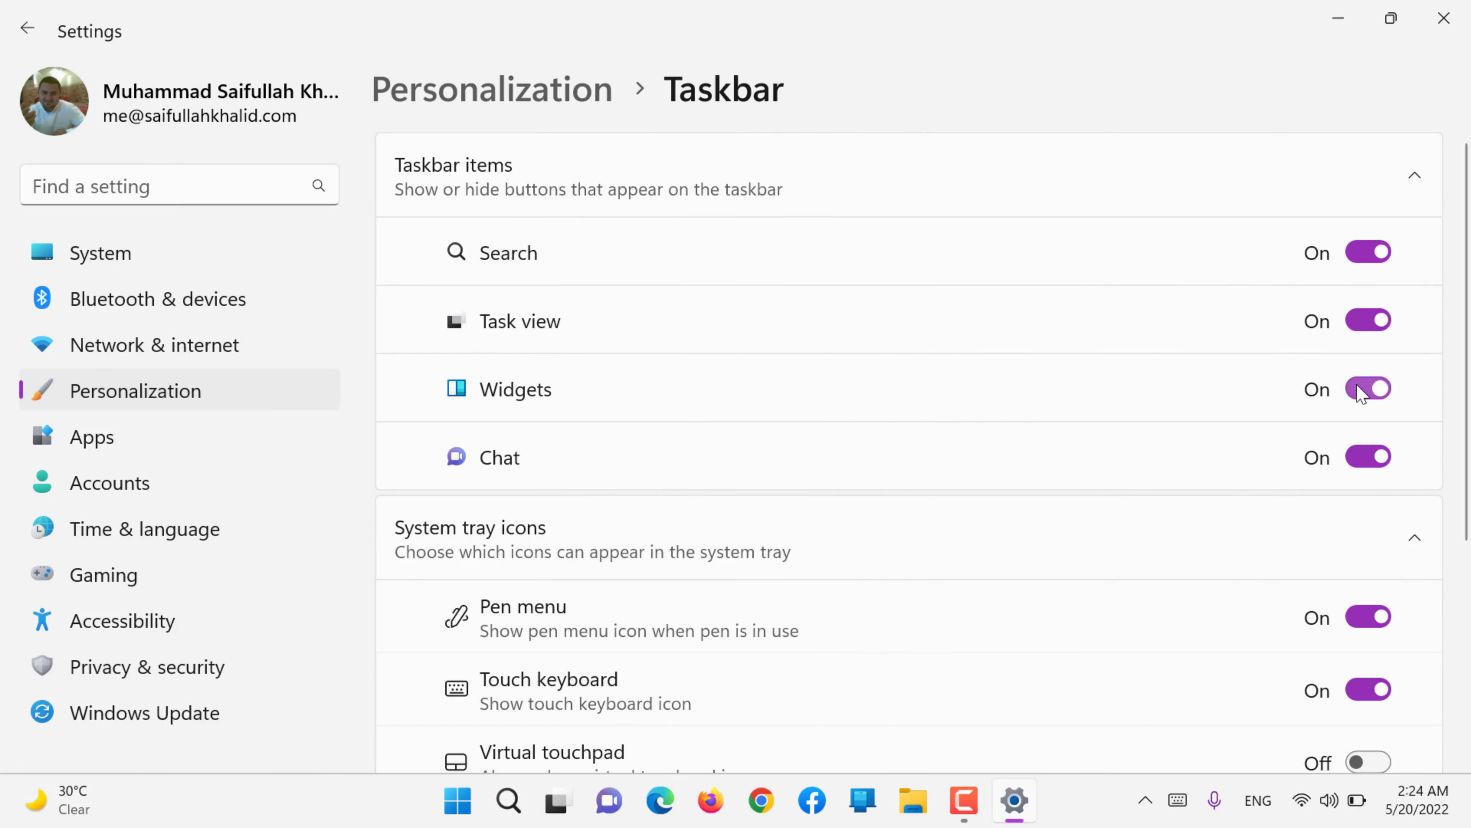
pyautogui.click(1359, 390)
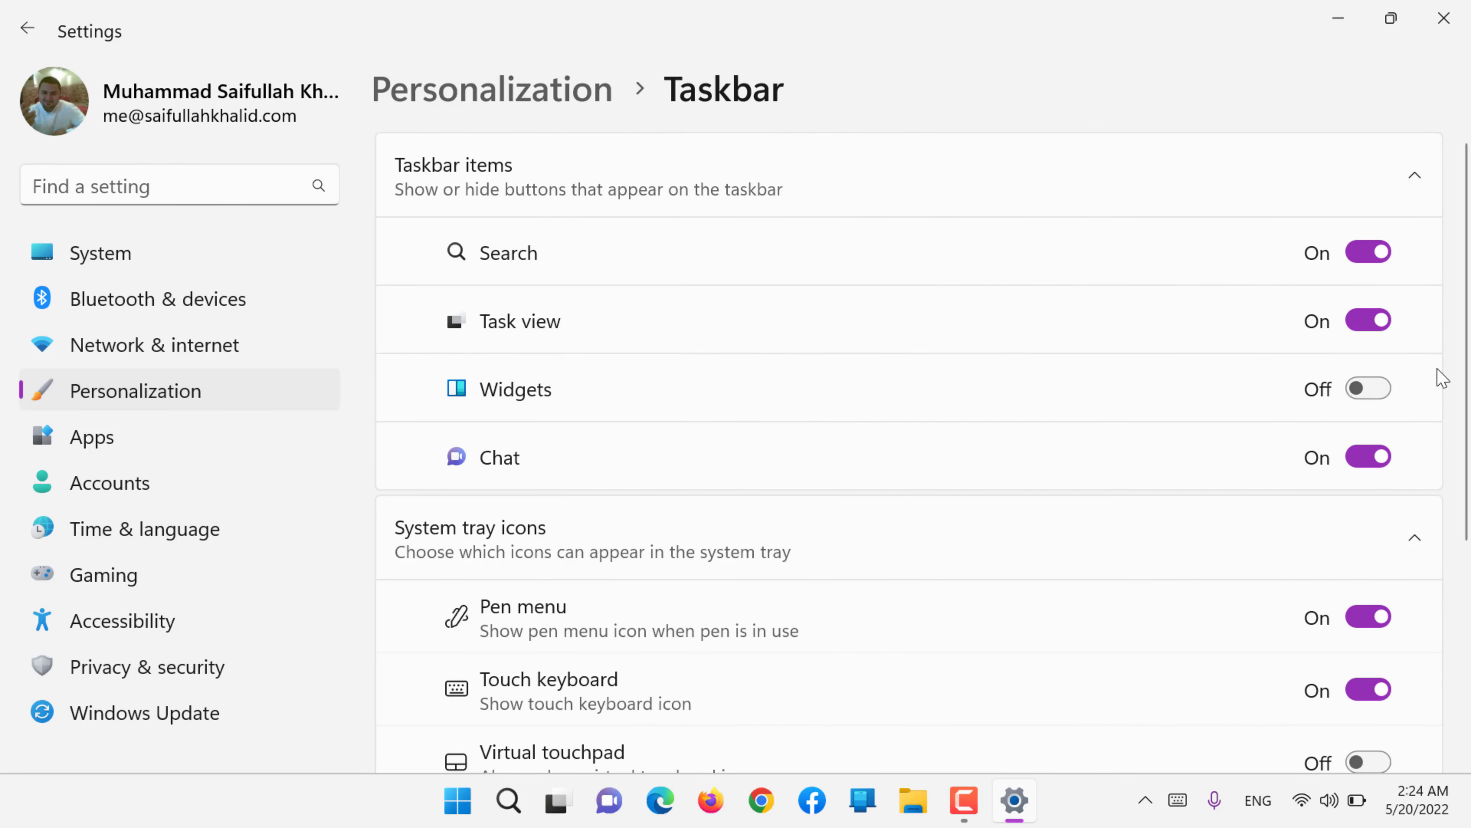
pyautogui.click(1383, 383)
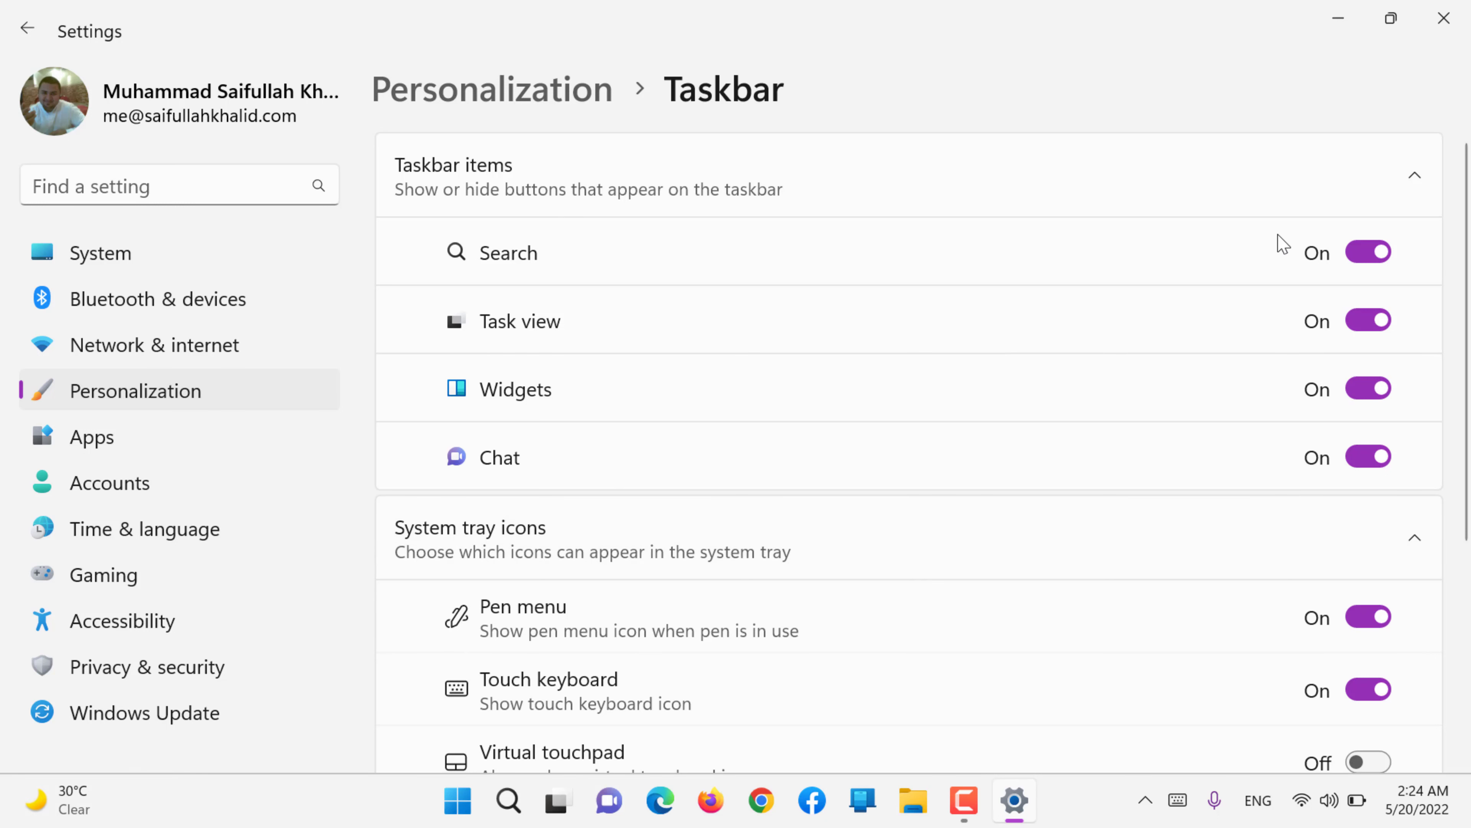
# Turn off the Search, Task view and Chat taskbar items
pyautogui.click(1383, 252)
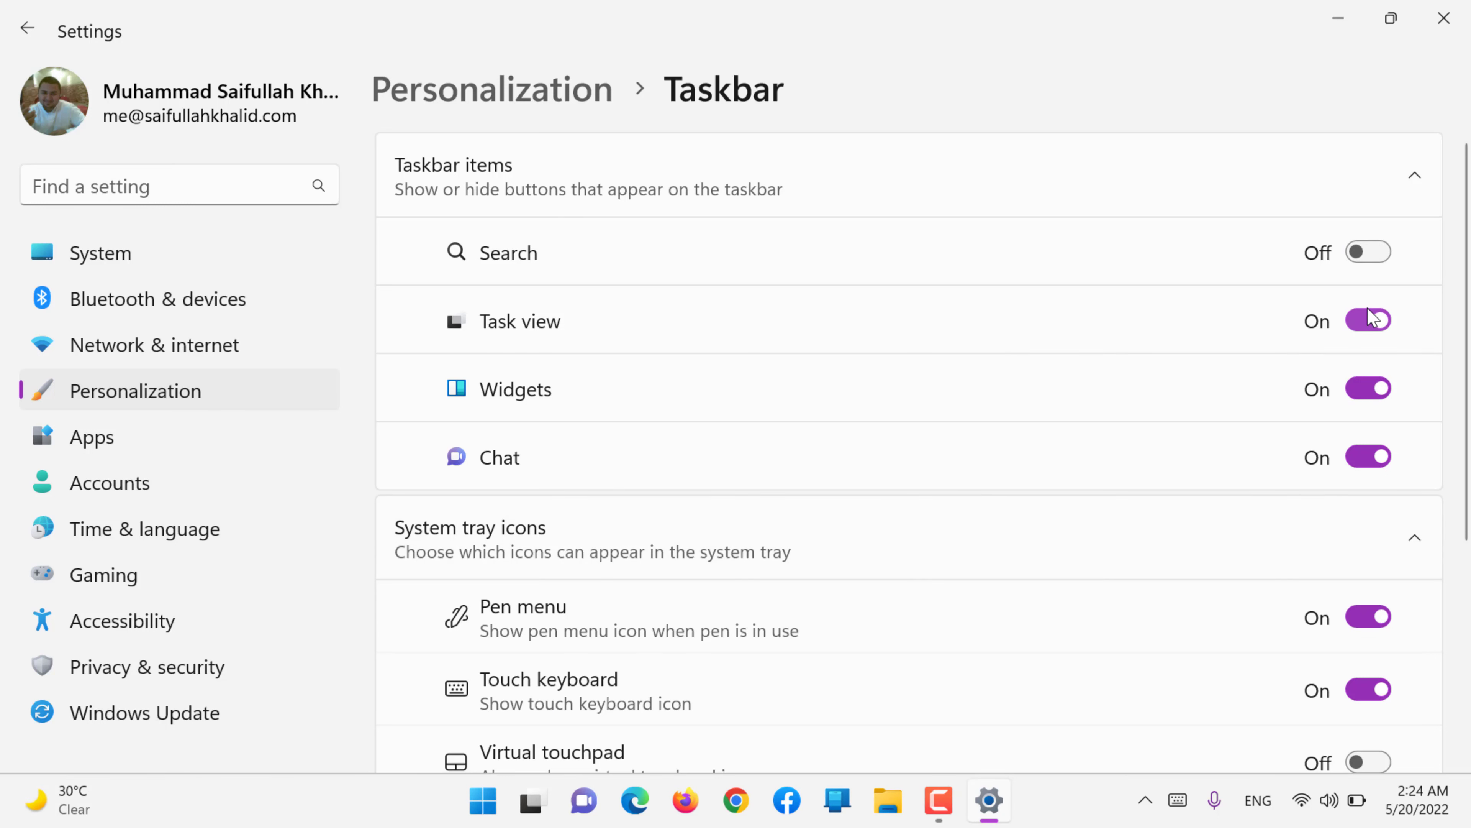
pyautogui.click(1382, 320)
pyautogui.click(1382, 457)
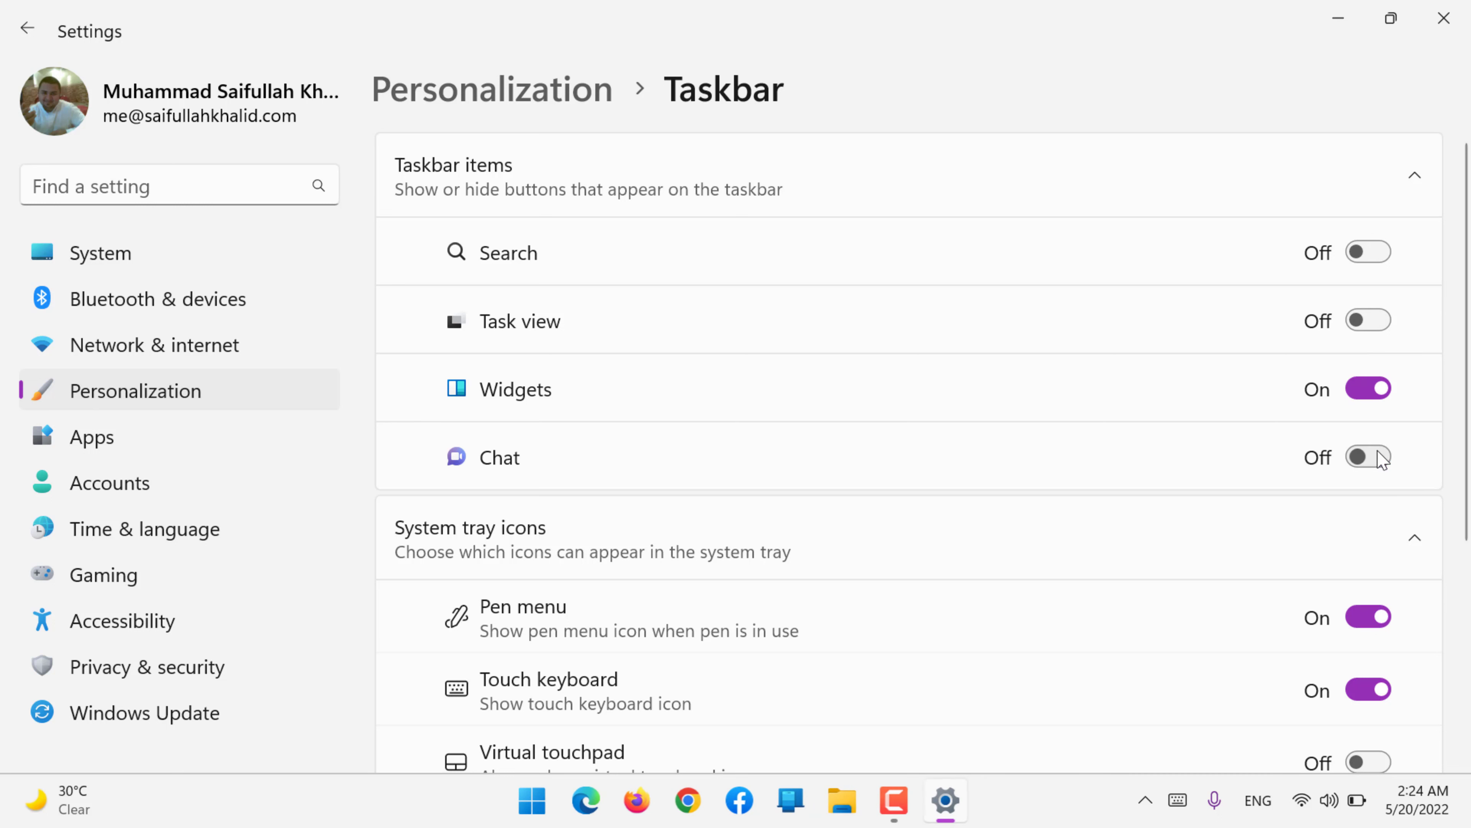
# Turn the Task view and Search taskbar items back on, switching Chat on and off again
pyautogui.click(1384, 457)
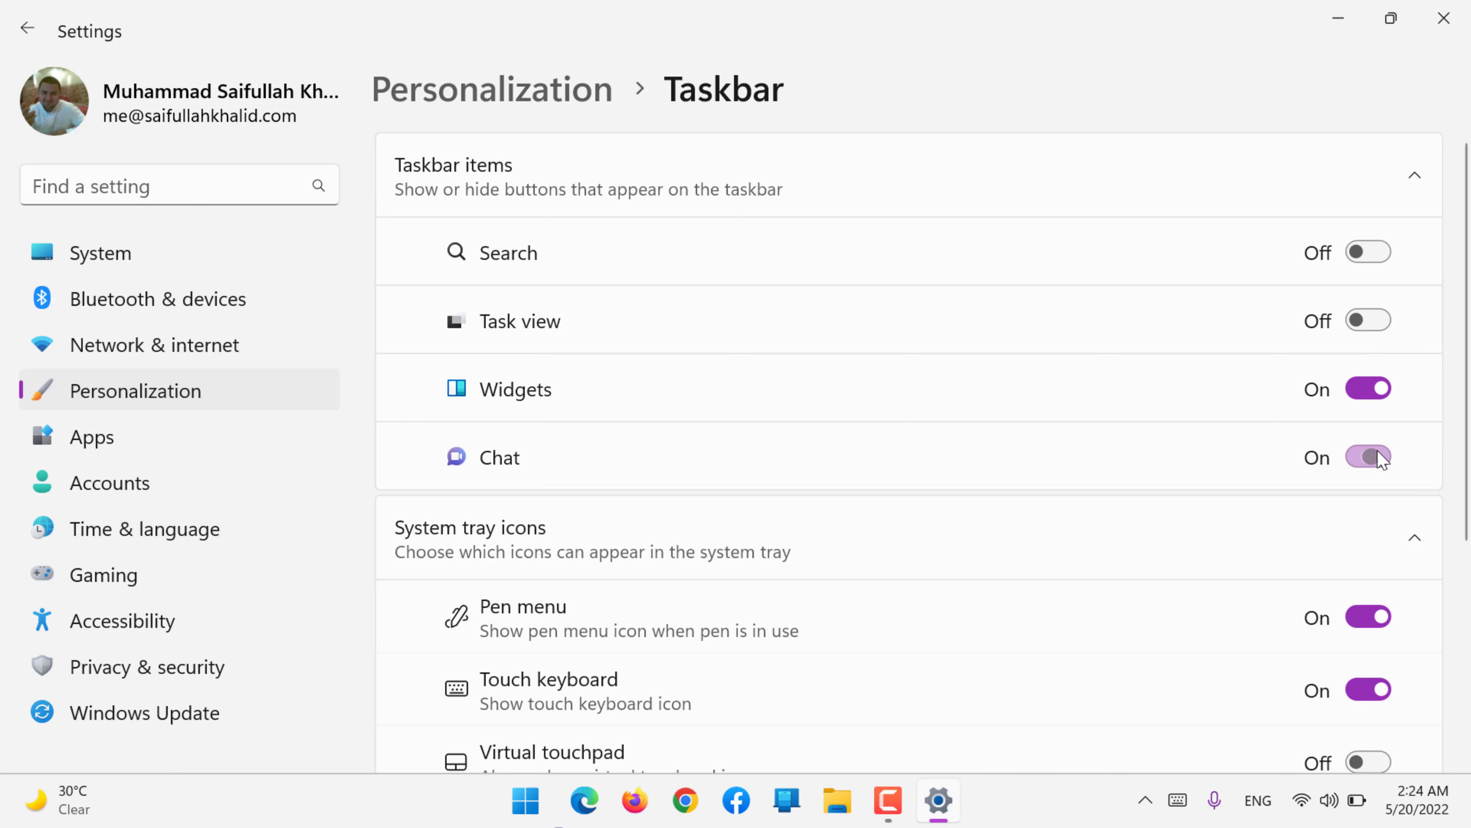
pyautogui.click(1360, 325)
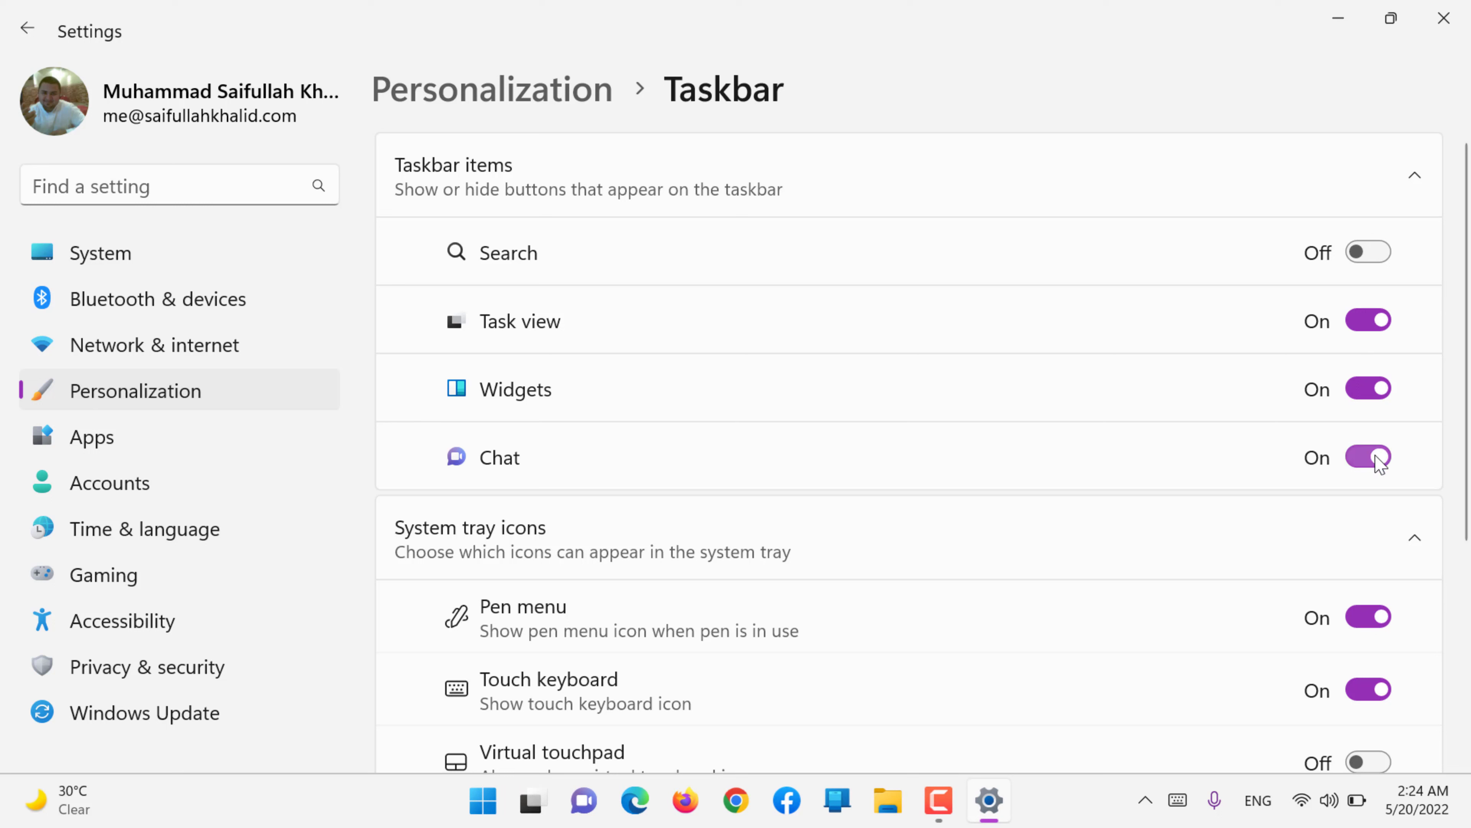
pyautogui.click(1374, 457)
pyautogui.click(1375, 259)
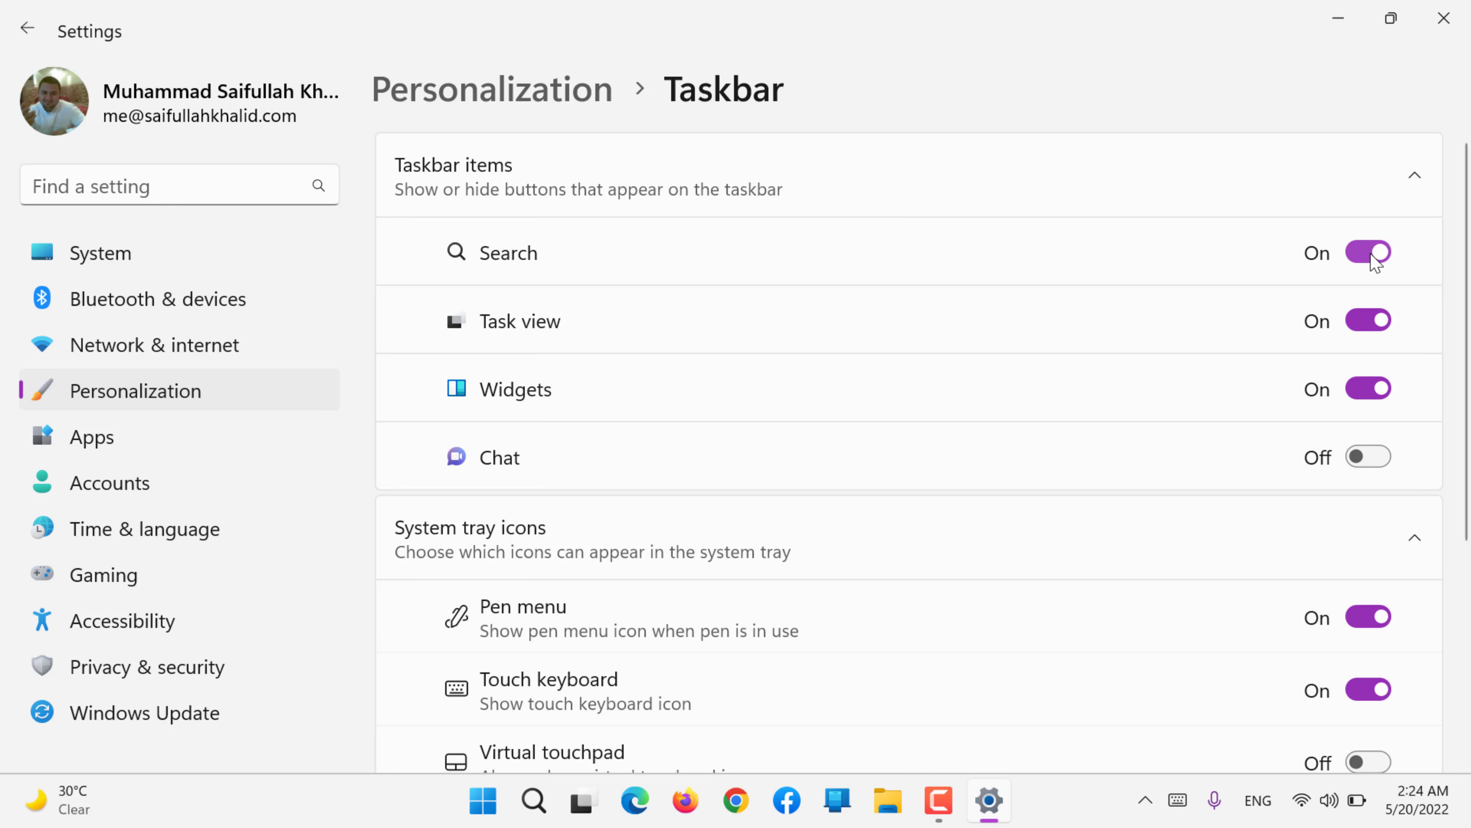
# Show the hidden system tray icons, and turn off the Pen menu tray icon
pyautogui.scroll(-5, 1376, 261)
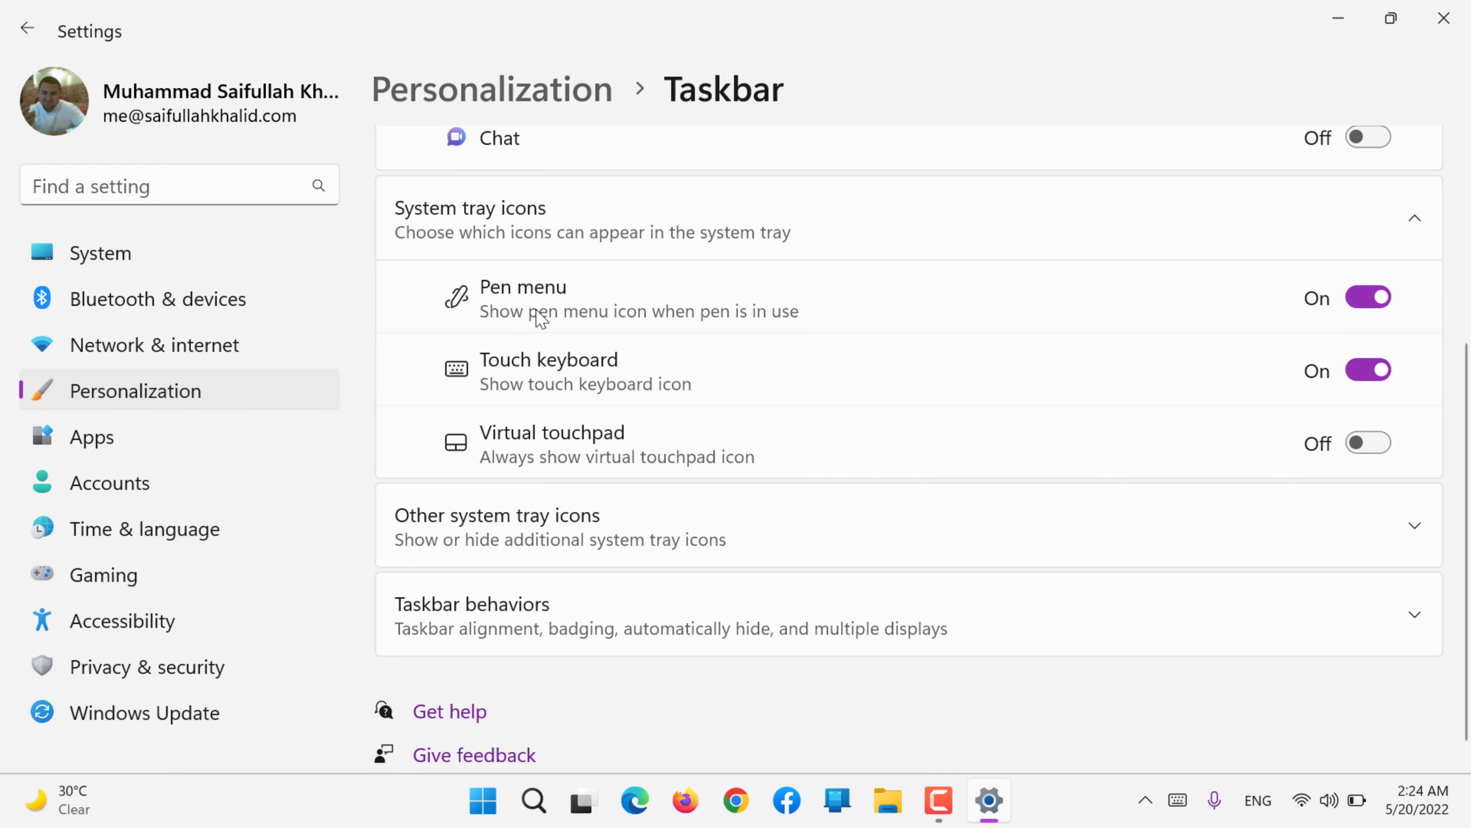
pyautogui.click(1147, 802)
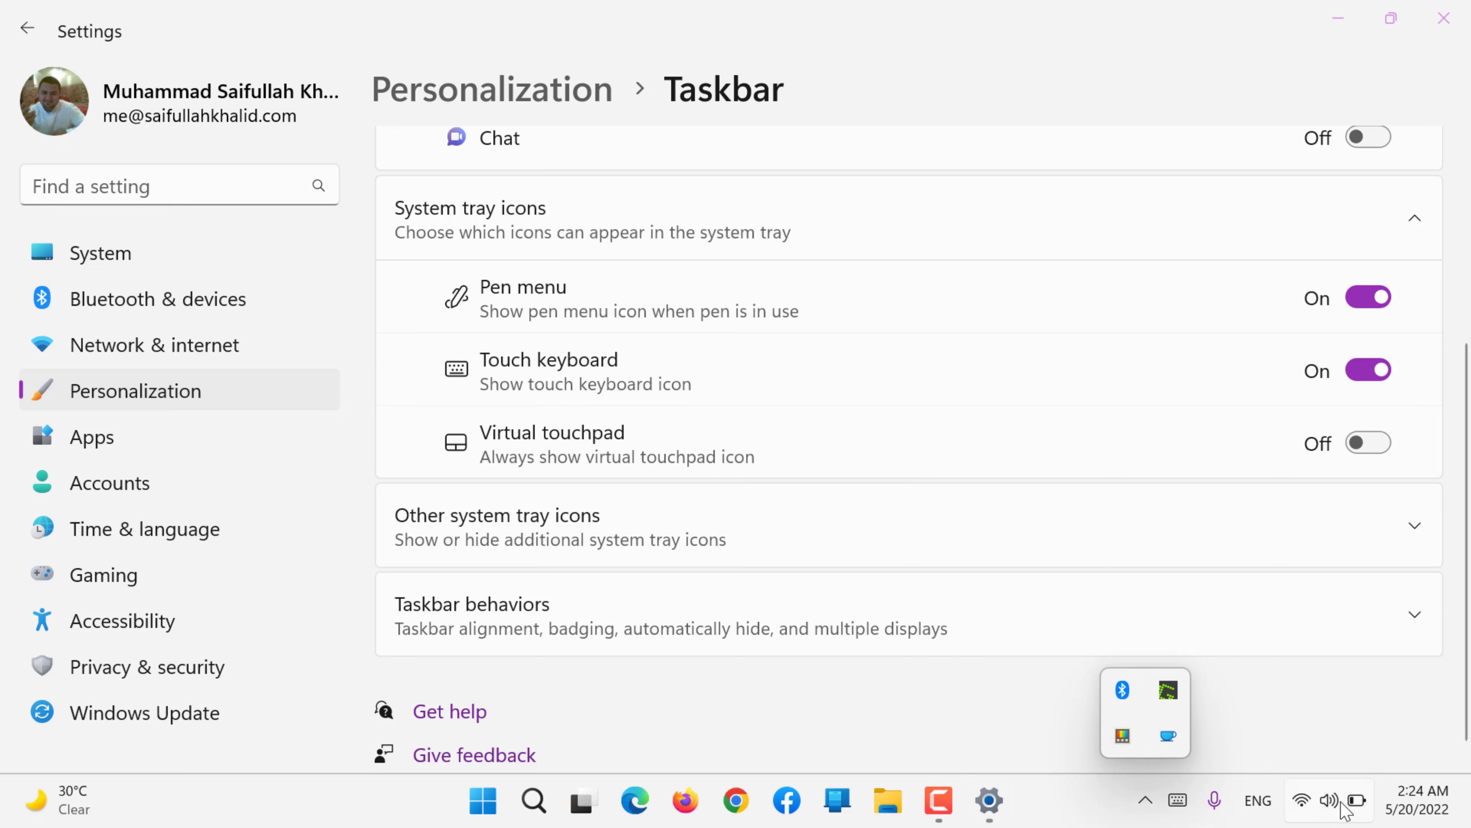
pyautogui.click(1366, 299)
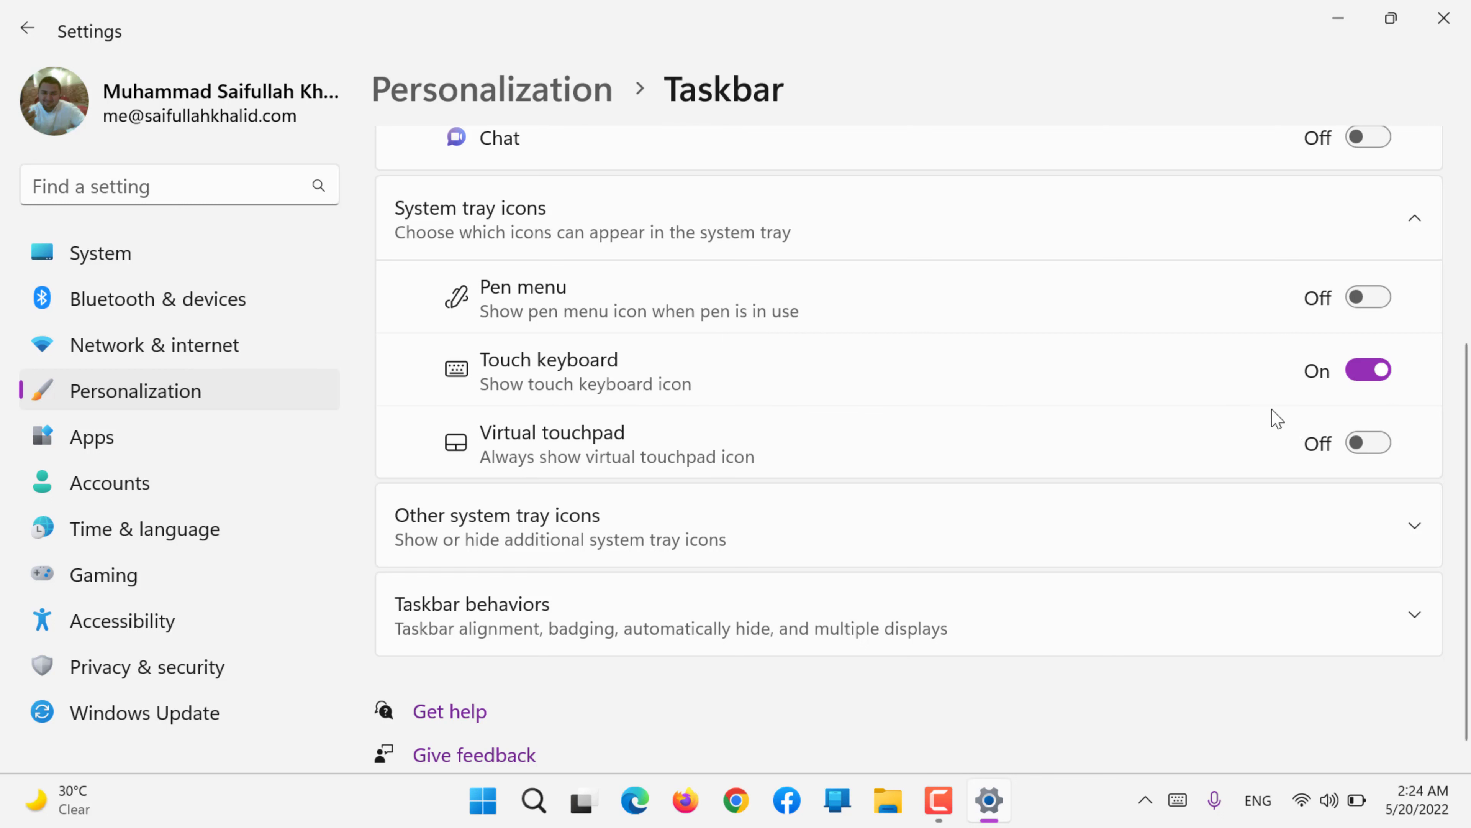
# Turn the Virtual touchpad tray icon on, check the hidden tray icons, and turn it back off
pyautogui.click(1356, 448)
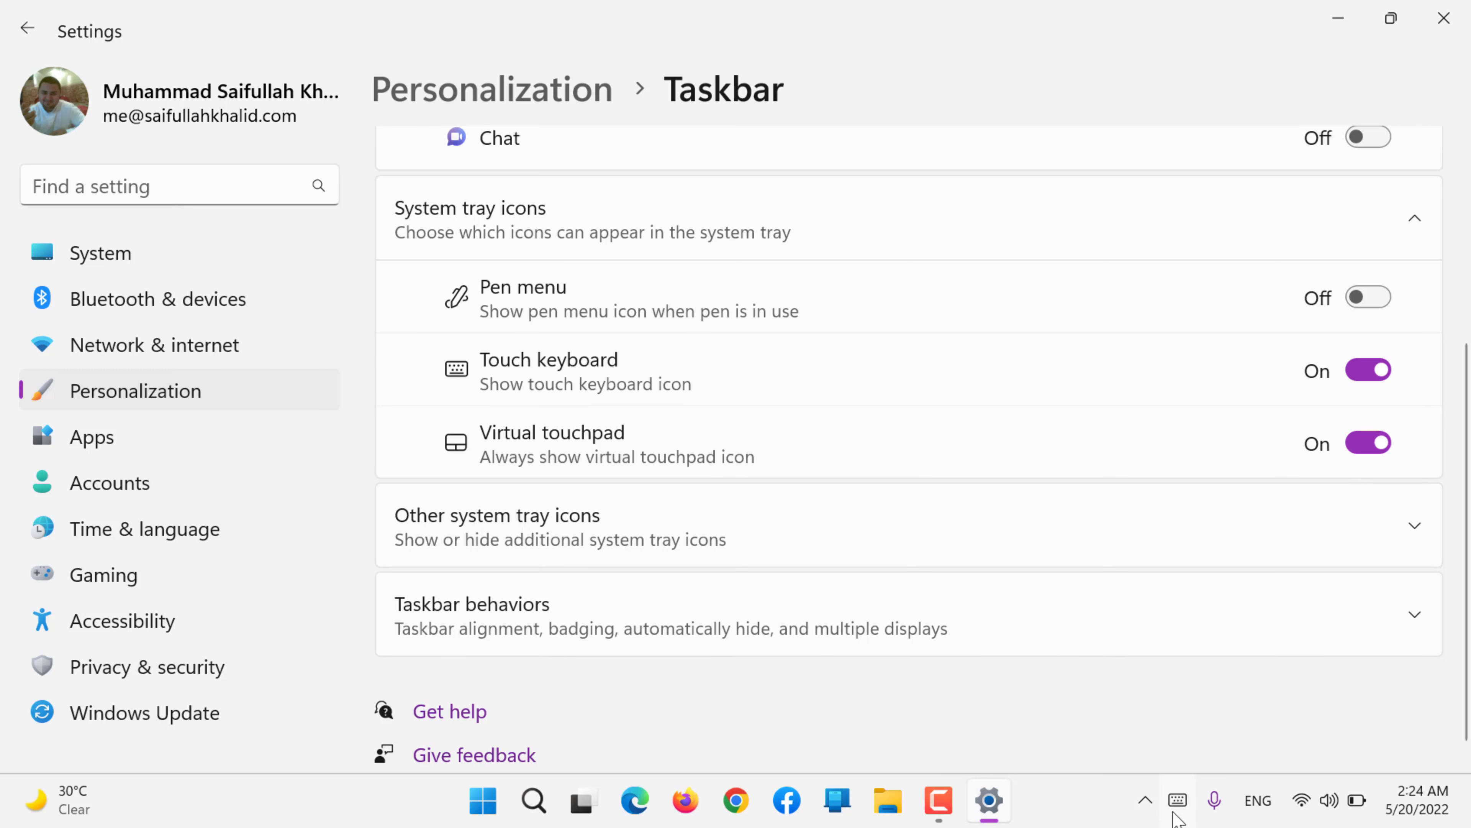
pyautogui.click(1148, 812)
pyautogui.click(1235, 717)
pyautogui.scroll(-1, 1236, 722)
pyautogui.click(1359, 420)
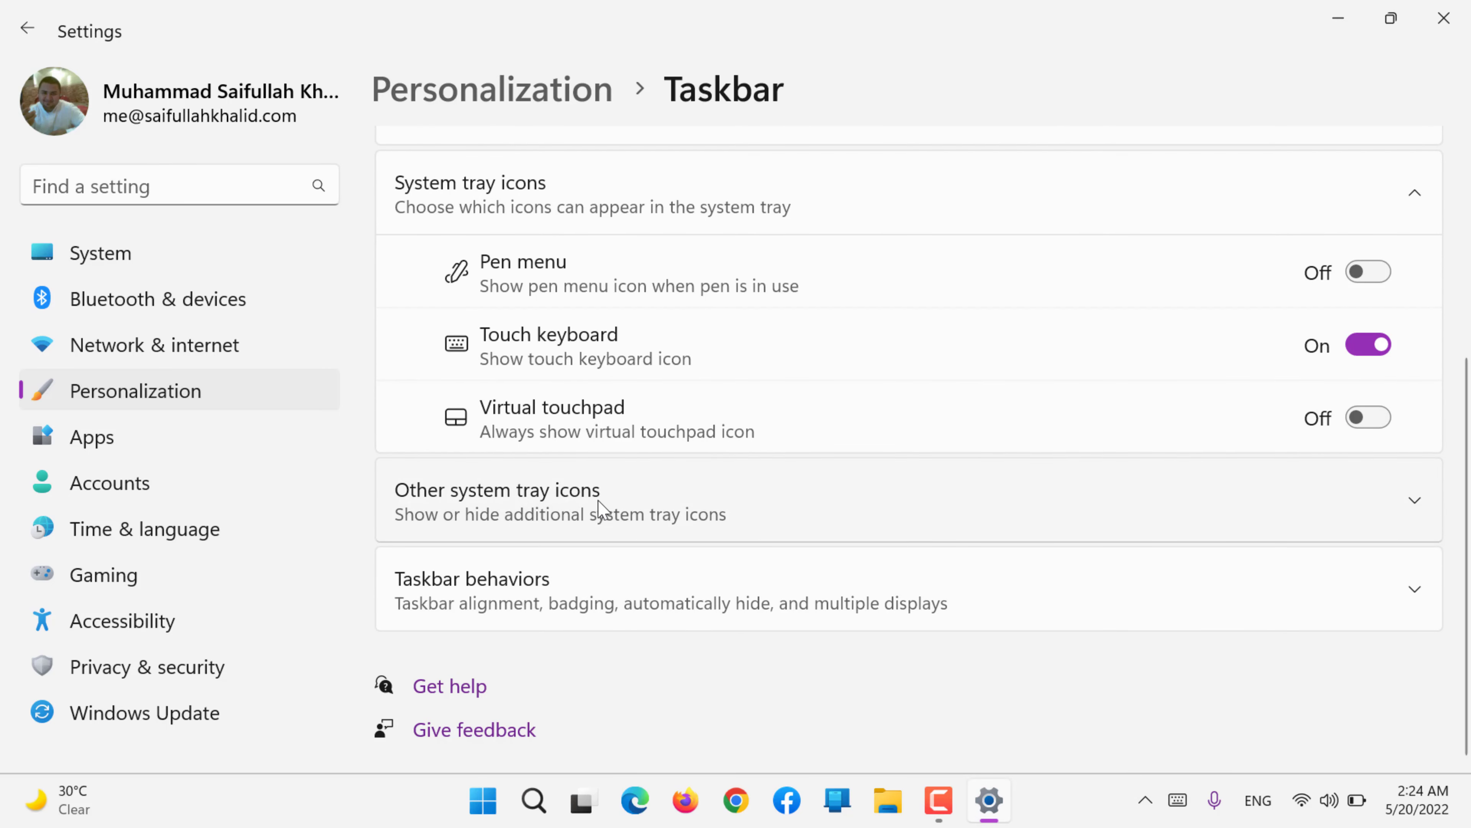
# Expand Other system tray icons and turn on every listed icon, from Bluetooth Devices to the pending documents entry
pyautogui.click(548, 522)
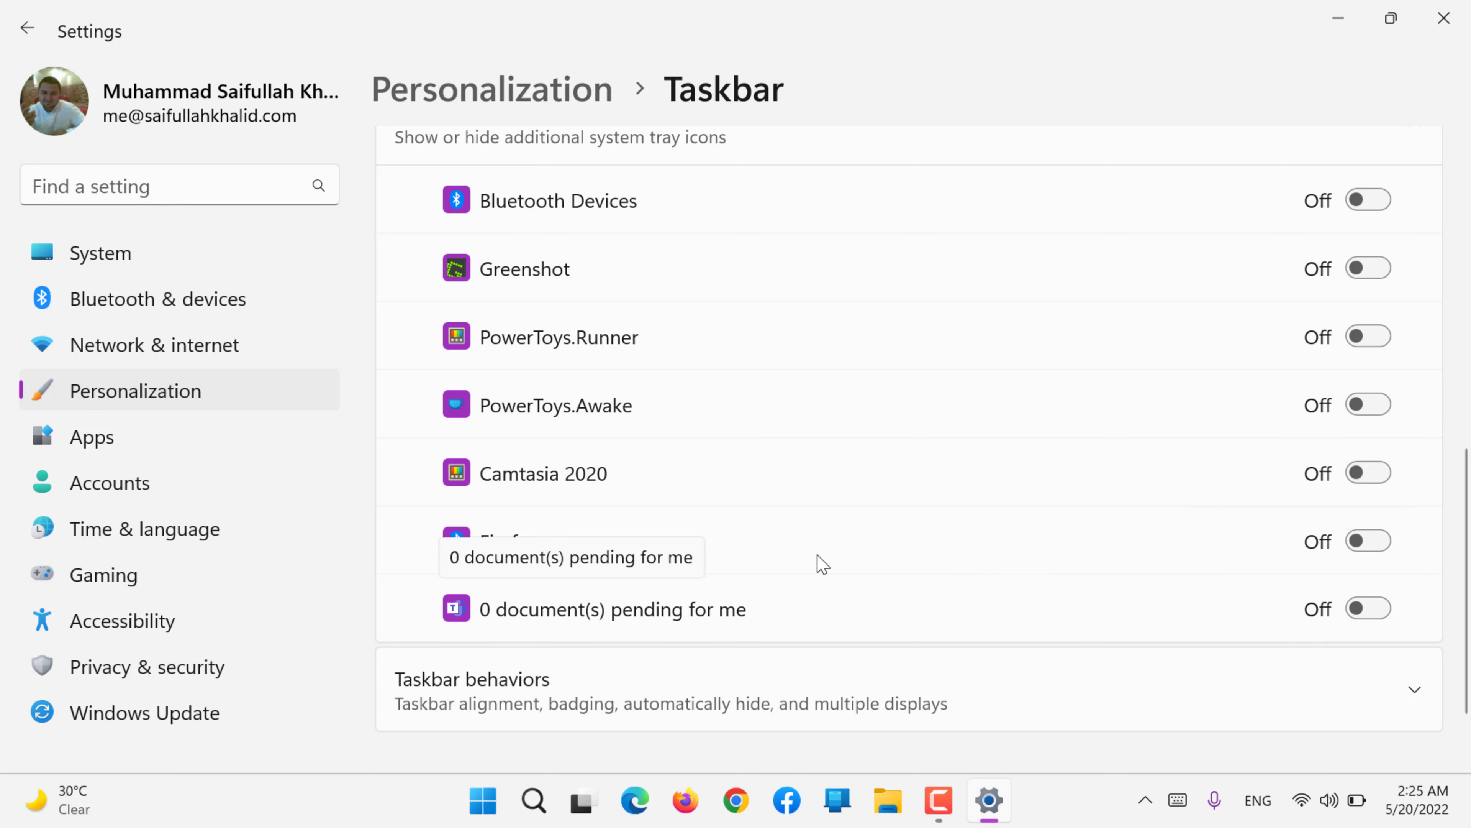
pyautogui.click(1367, 200)
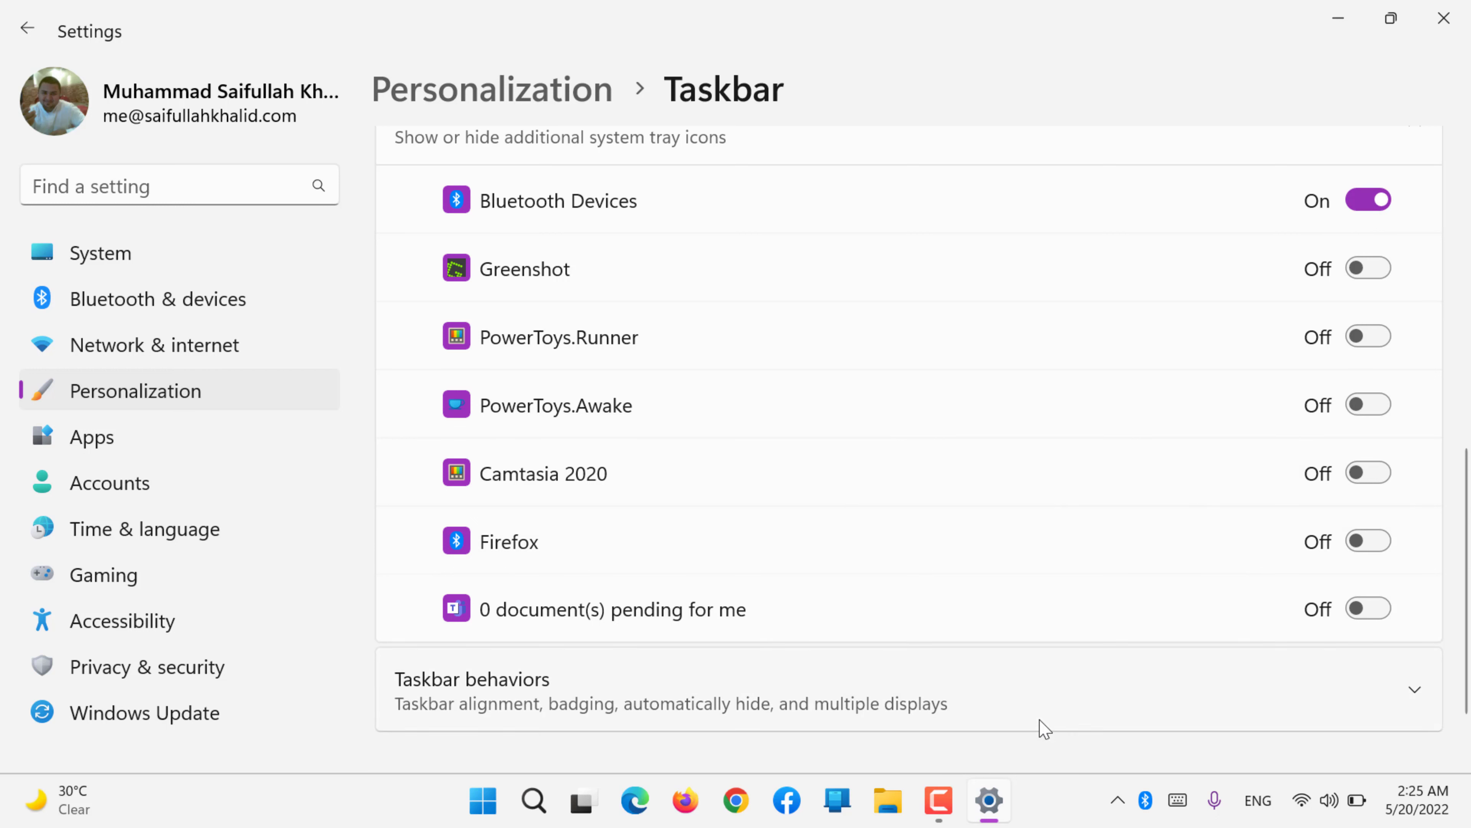
pyautogui.click(1372, 278)
pyautogui.click(1369, 338)
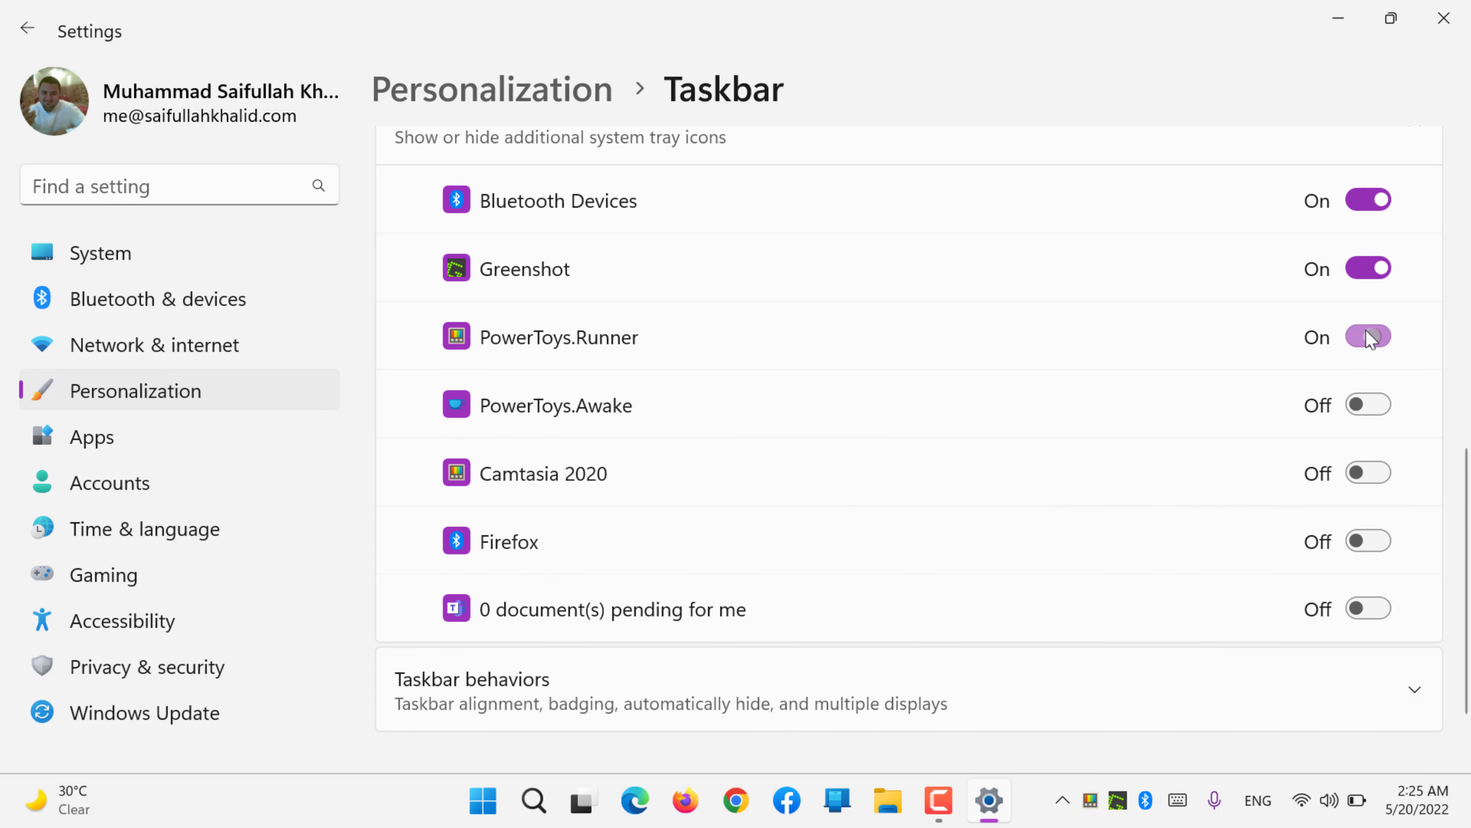
pyautogui.click(1366, 415)
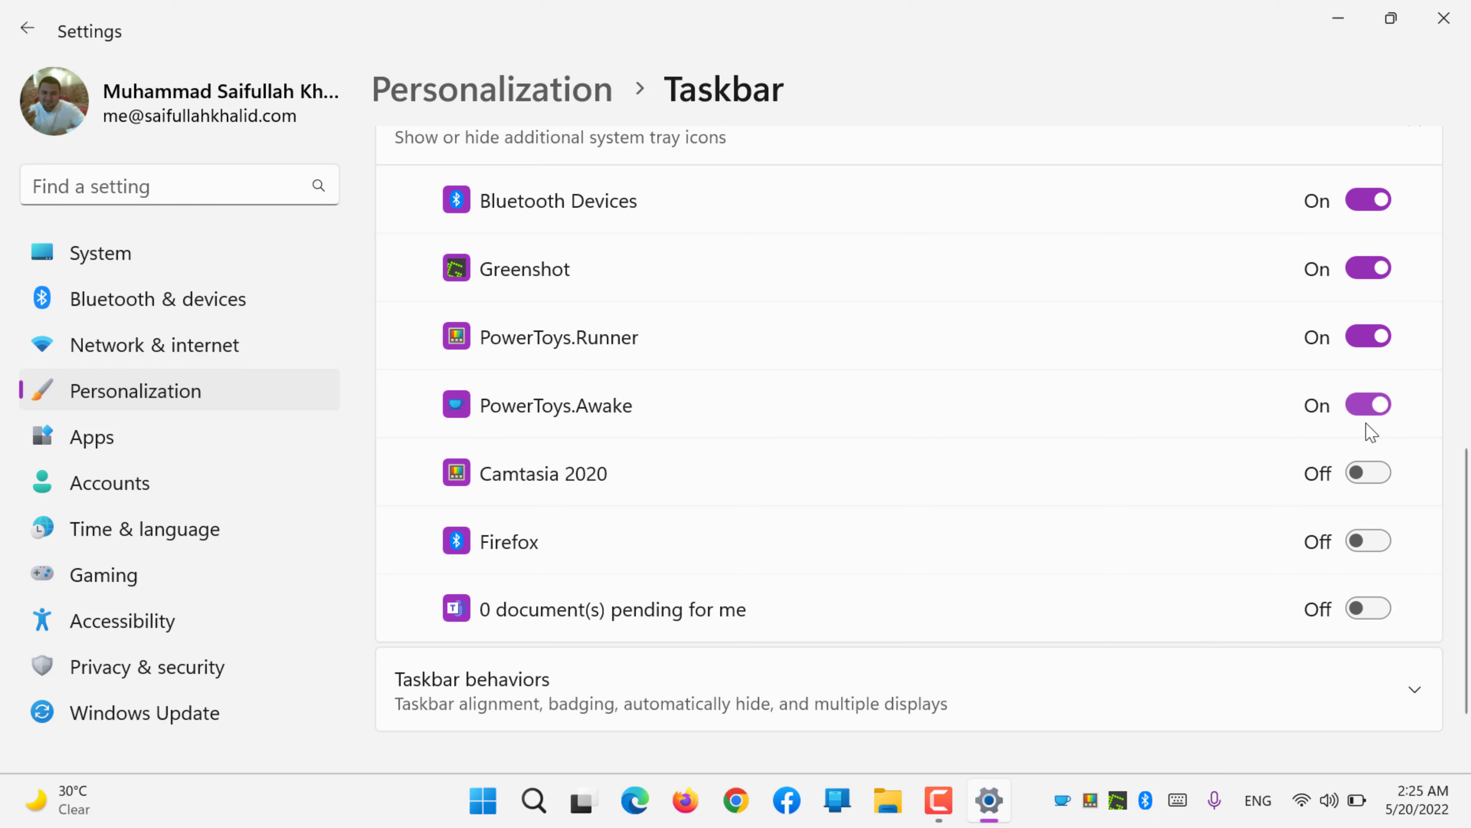
pyautogui.click(1361, 473)
pyautogui.click(1362, 540)
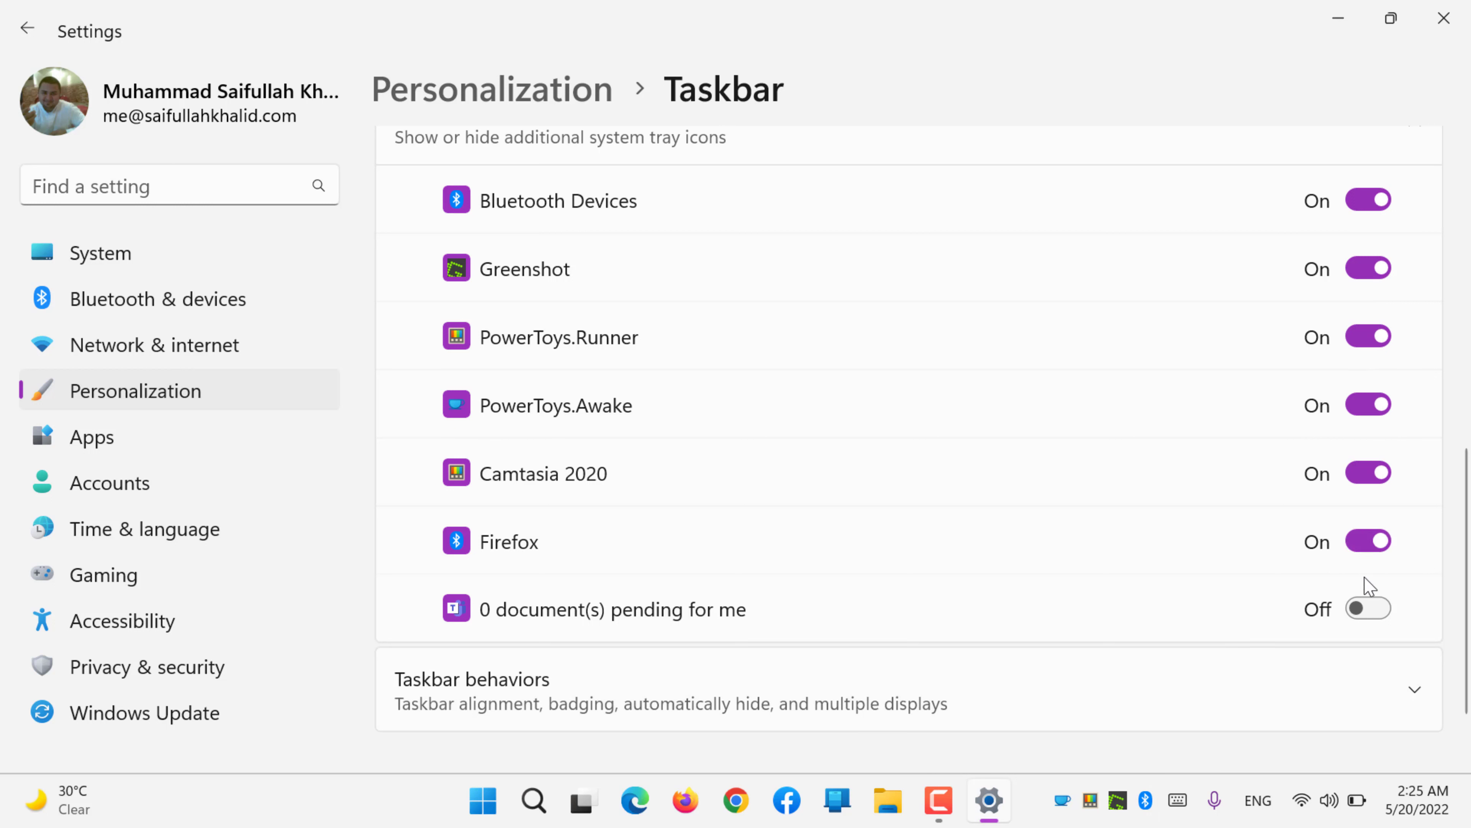
pyautogui.click(1371, 610)
# Turn all the additional system tray icons back off, from Bluetooth Devices to the pending documents entry
pyautogui.scroll(1, 1337, 441)
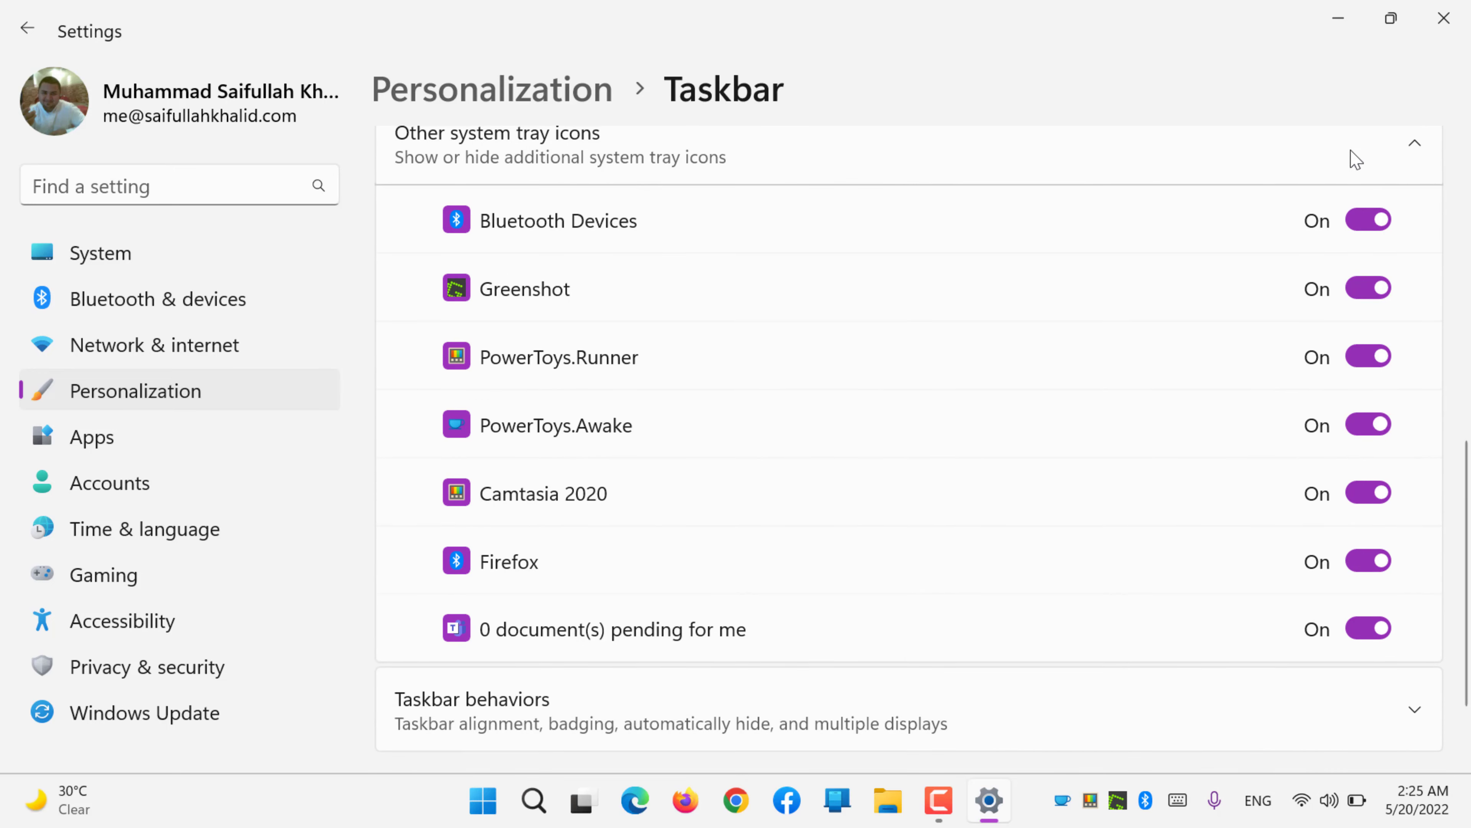
pyautogui.click(1374, 220)
pyautogui.scroll(1, 1378, 223)
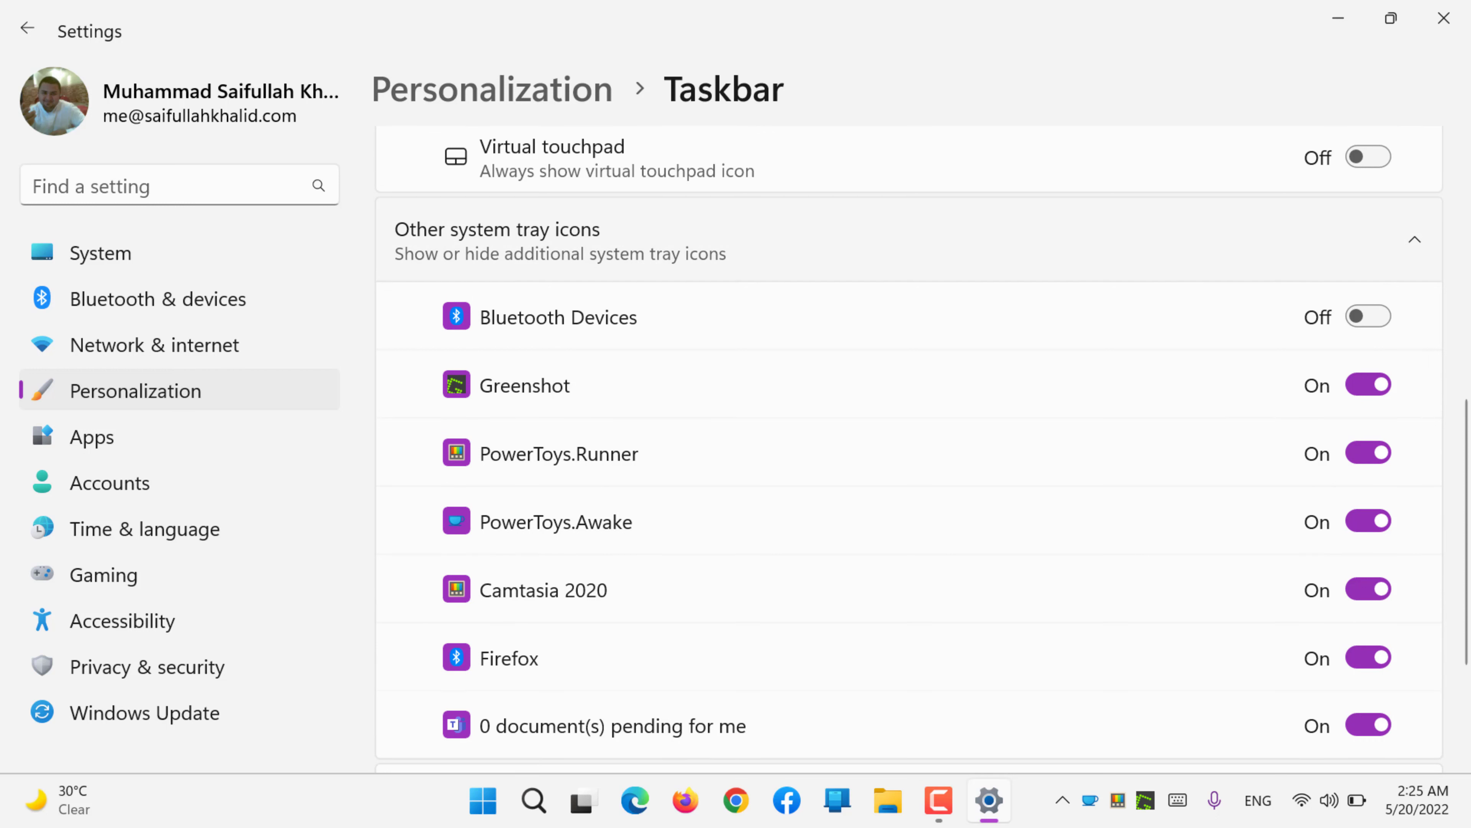
pyautogui.click(1369, 386)
pyautogui.click(1368, 453)
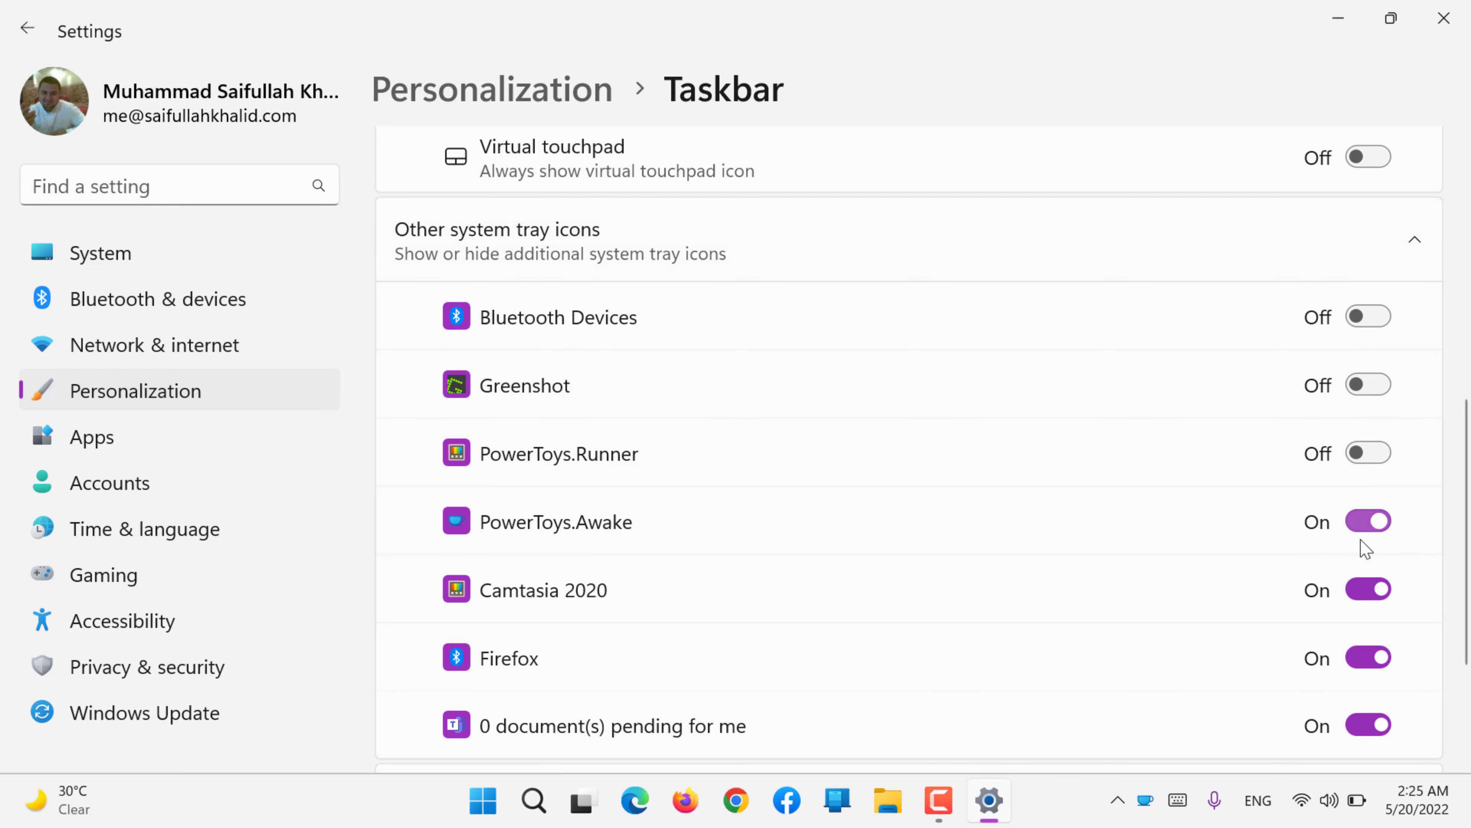
pyautogui.click(1363, 525)
pyautogui.click(1363, 590)
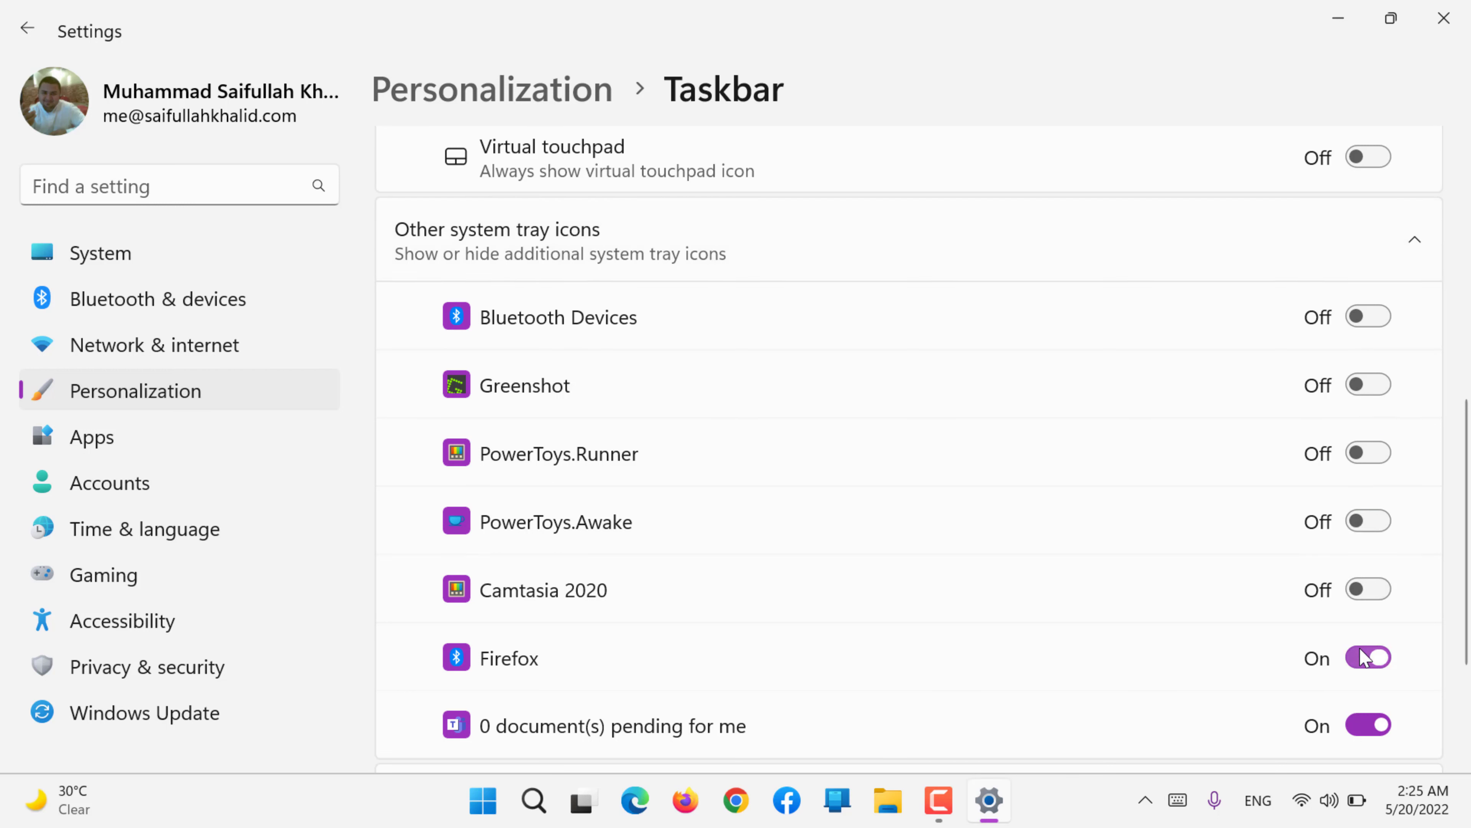
pyautogui.click(1363, 658)
pyautogui.click(1367, 725)
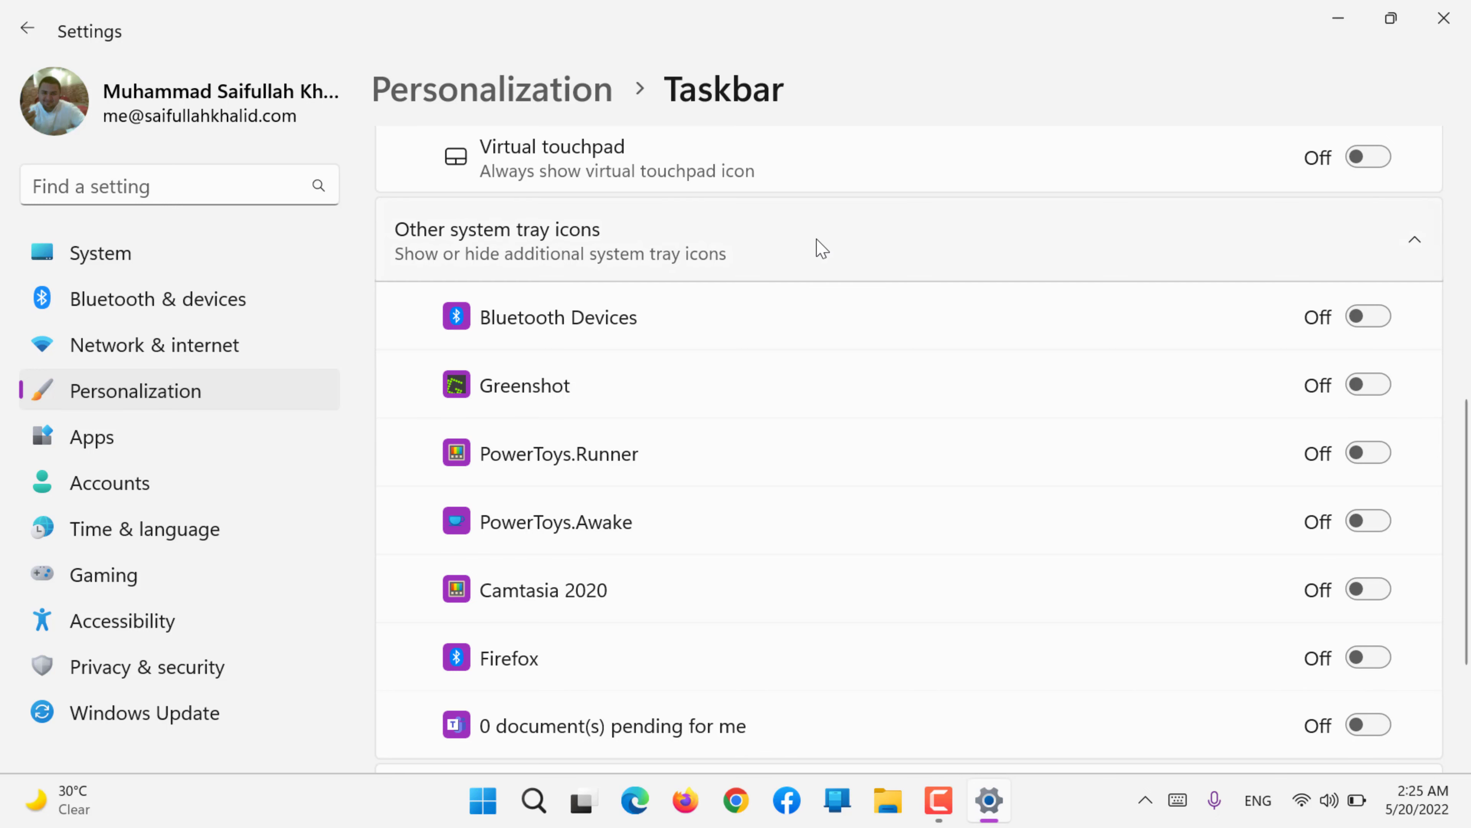
# Collapse the Taskbar items section and expand it again
pyautogui.scroll(5, 631, 317)
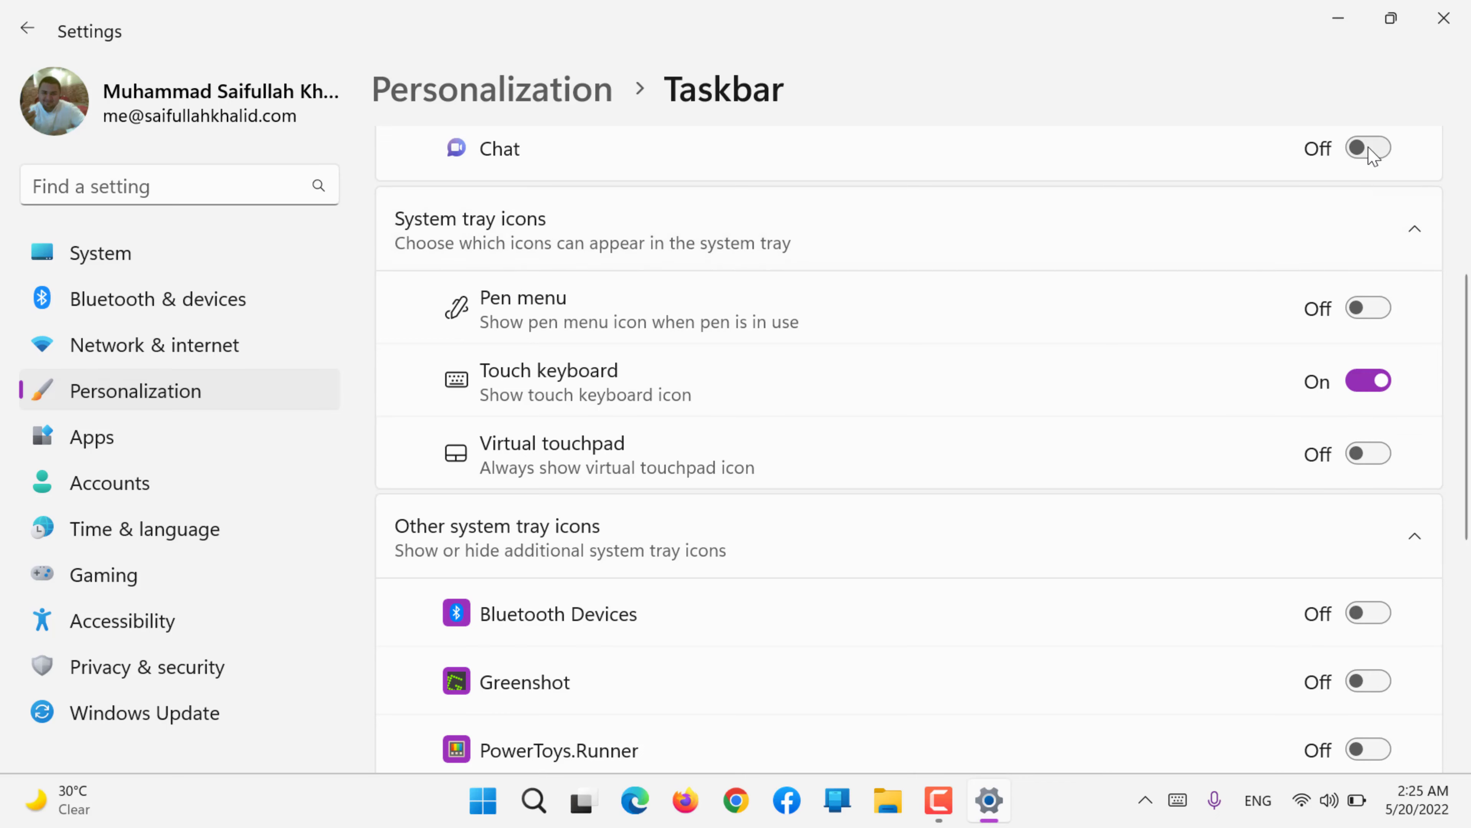
pyautogui.scroll(5, 1240, 307)
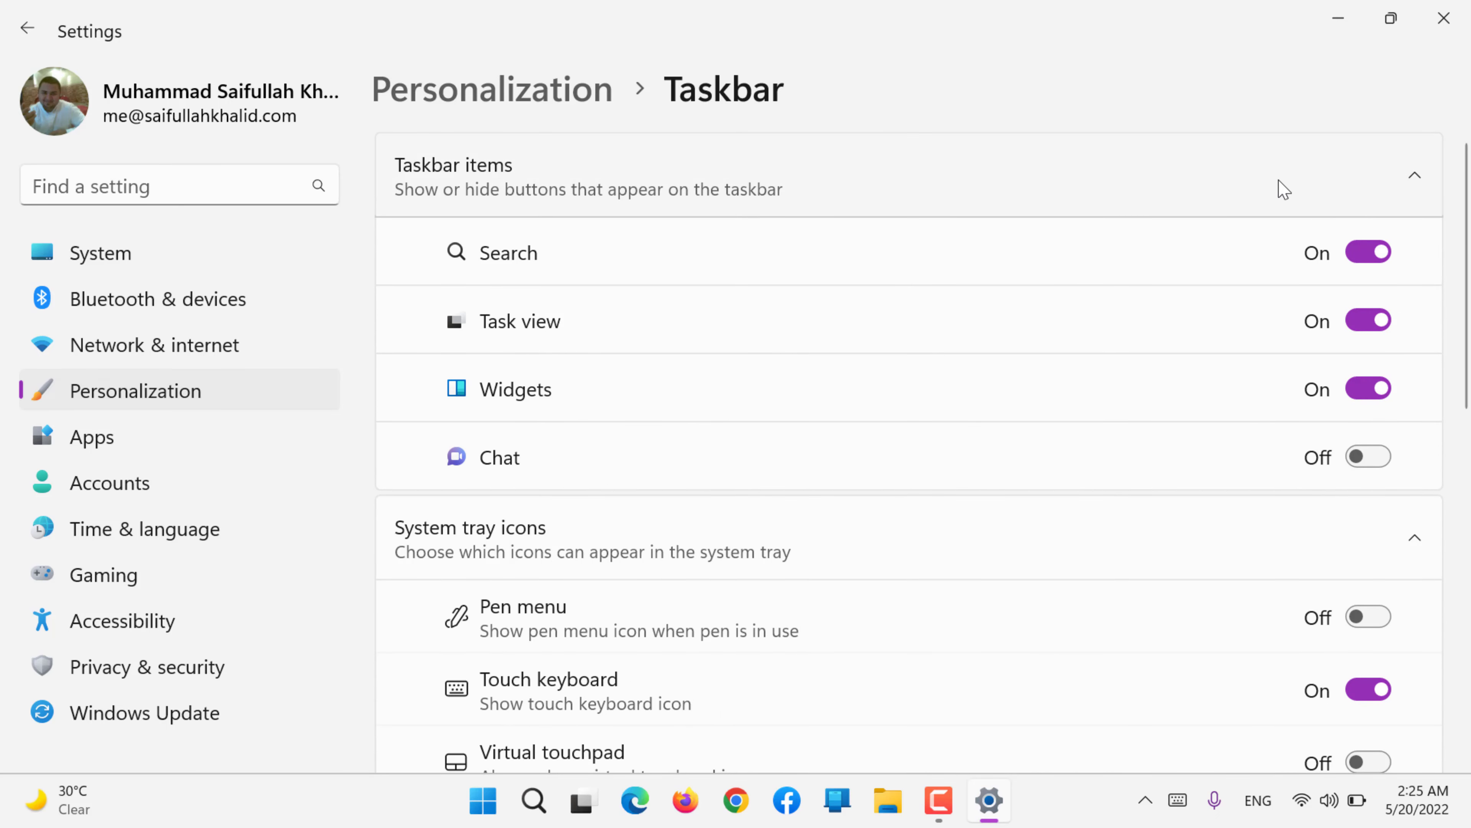
pyautogui.click(1346, 186)
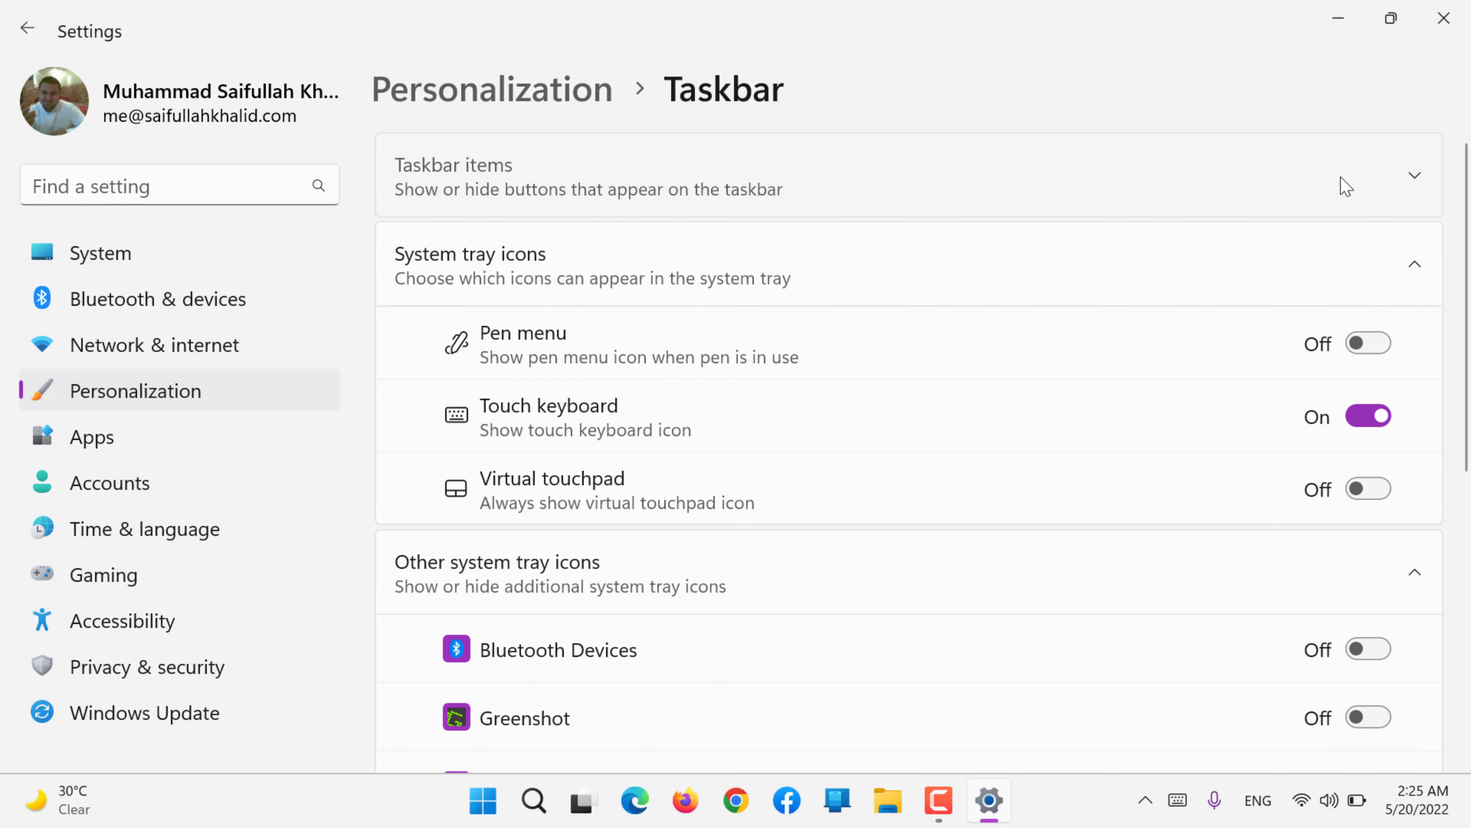
pyautogui.click(1345, 185)
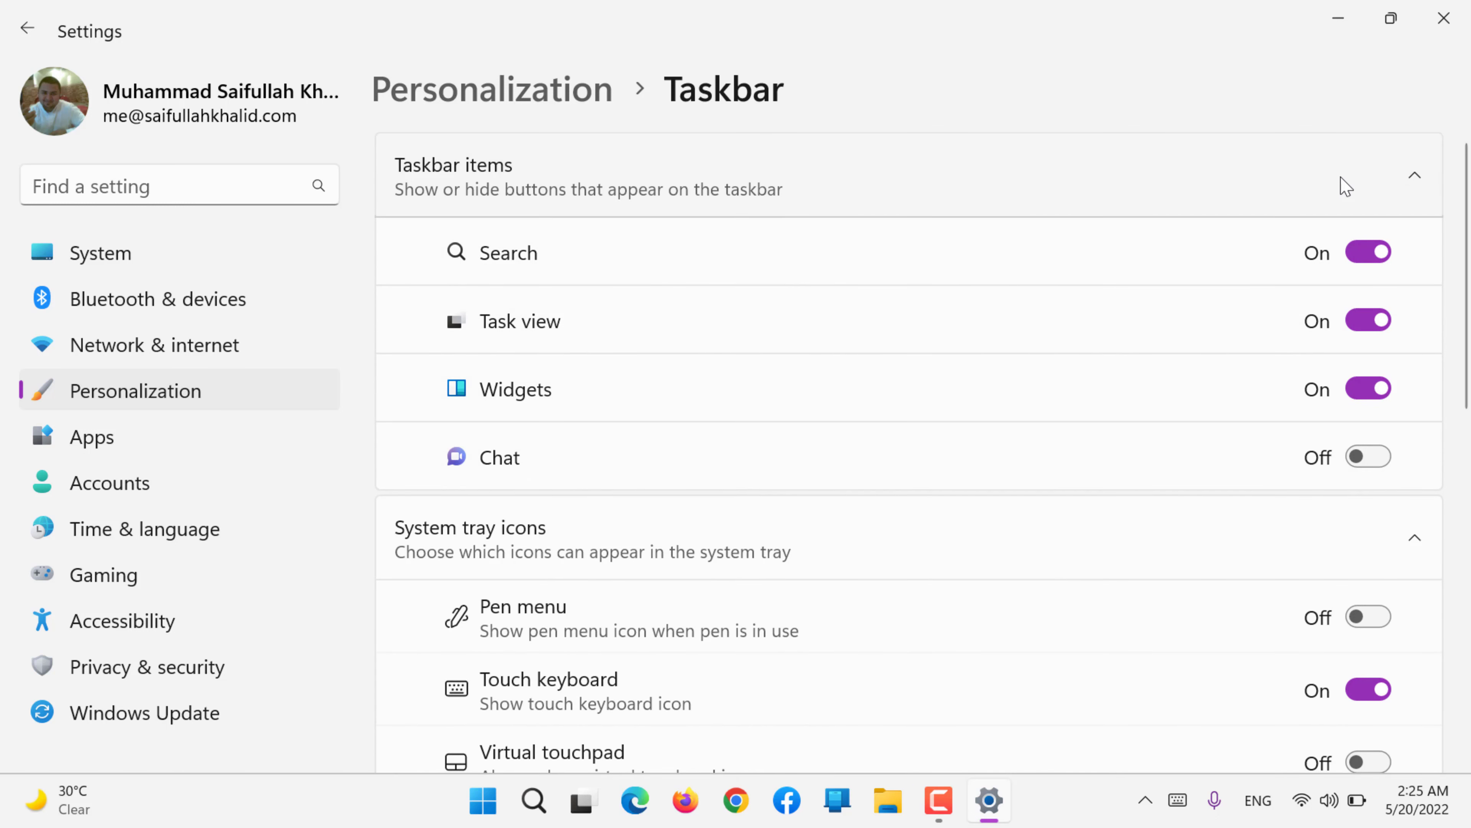
# Expand the Taskbar behaviors section and look through its options
pyautogui.scroll(-5, 992, 493)
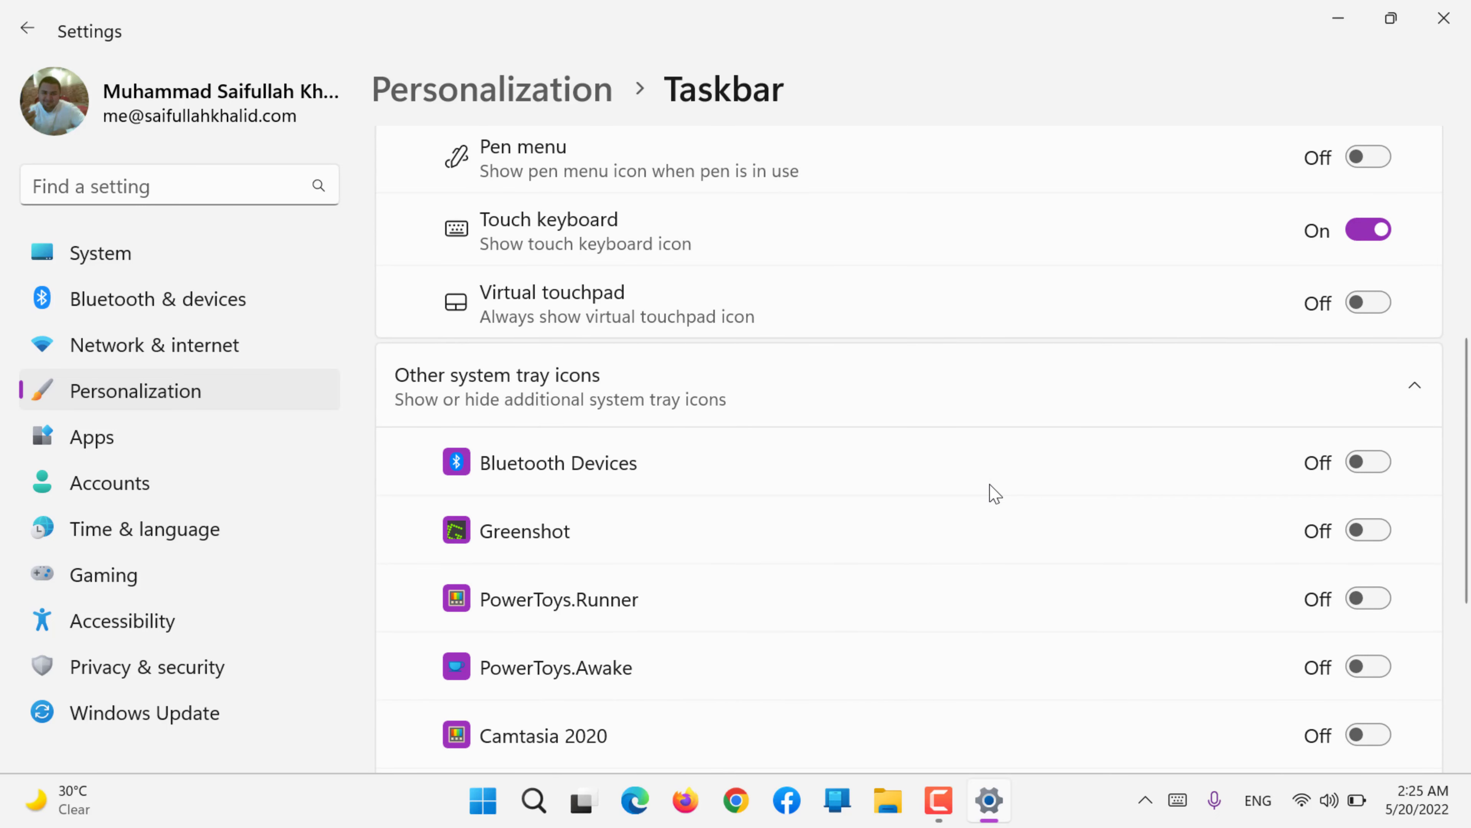
pyautogui.scroll(-5, 993, 493)
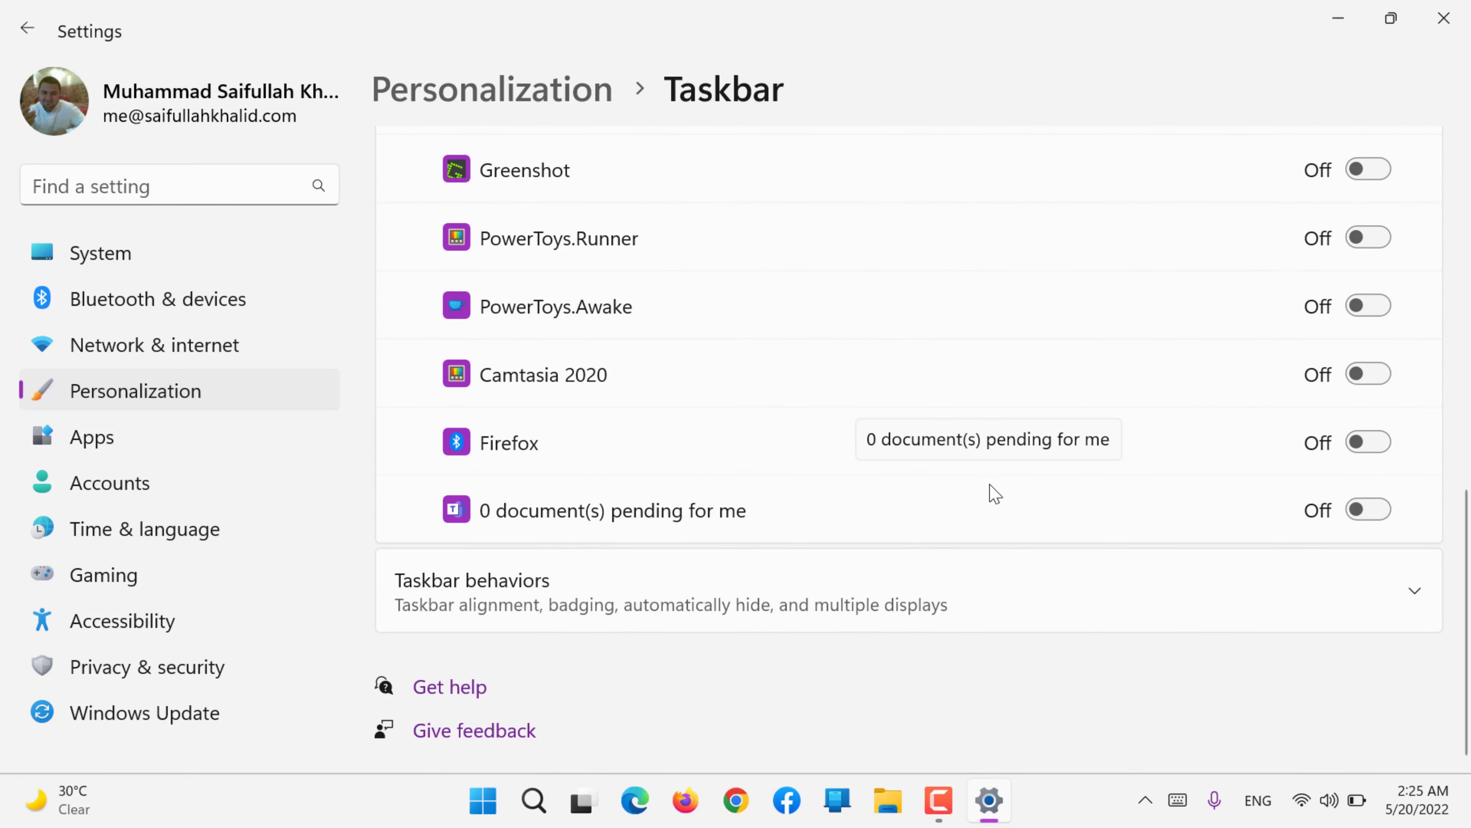
pyautogui.click(476, 609)
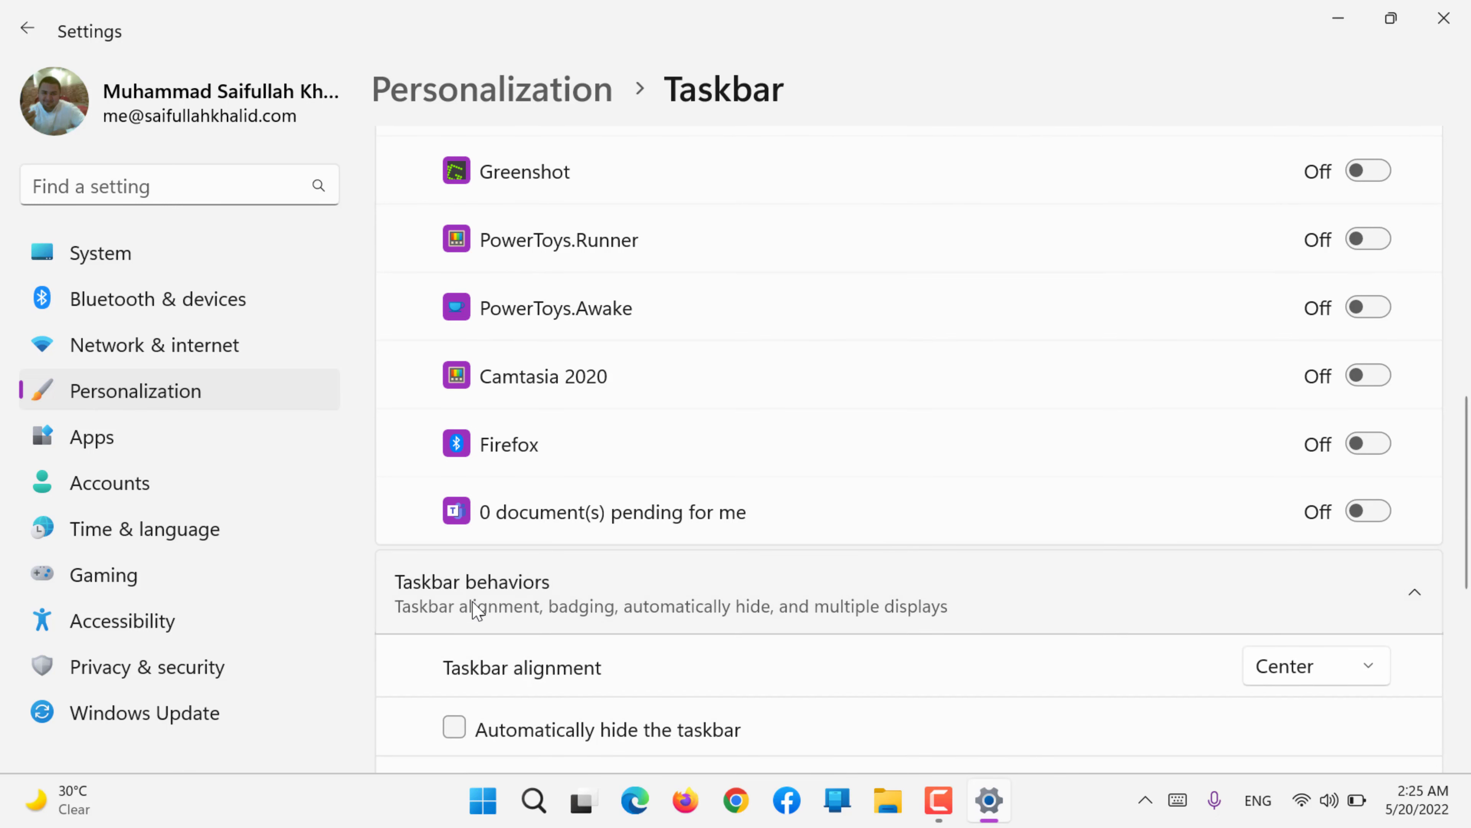
pyautogui.scroll(-5, 476, 608)
pyautogui.scroll(2, 476, 608)
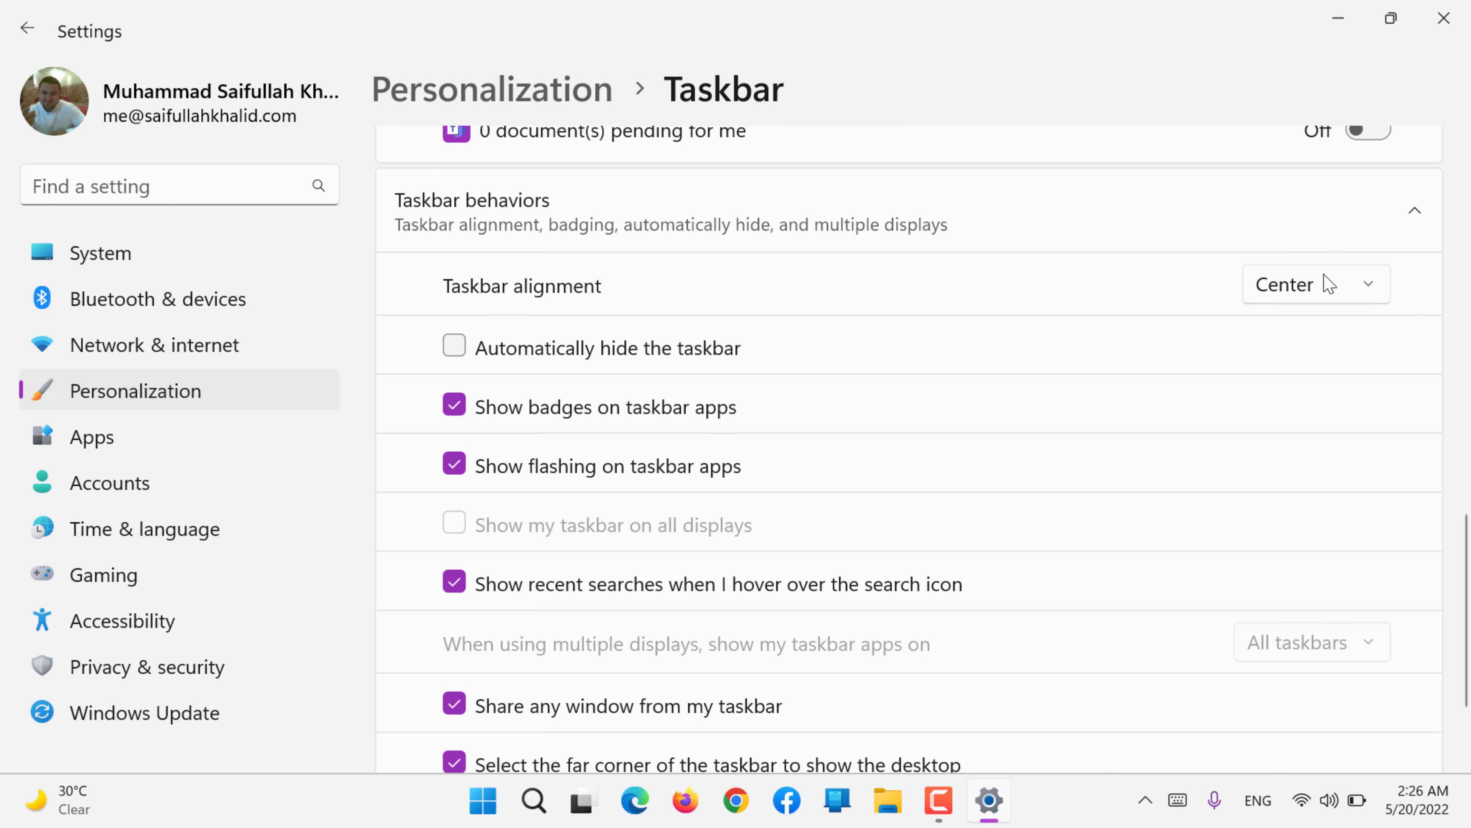
# Set the taskbar alignment to Left, open and close the Start menu there, and set the alignment back to Center
pyautogui.click(1328, 283)
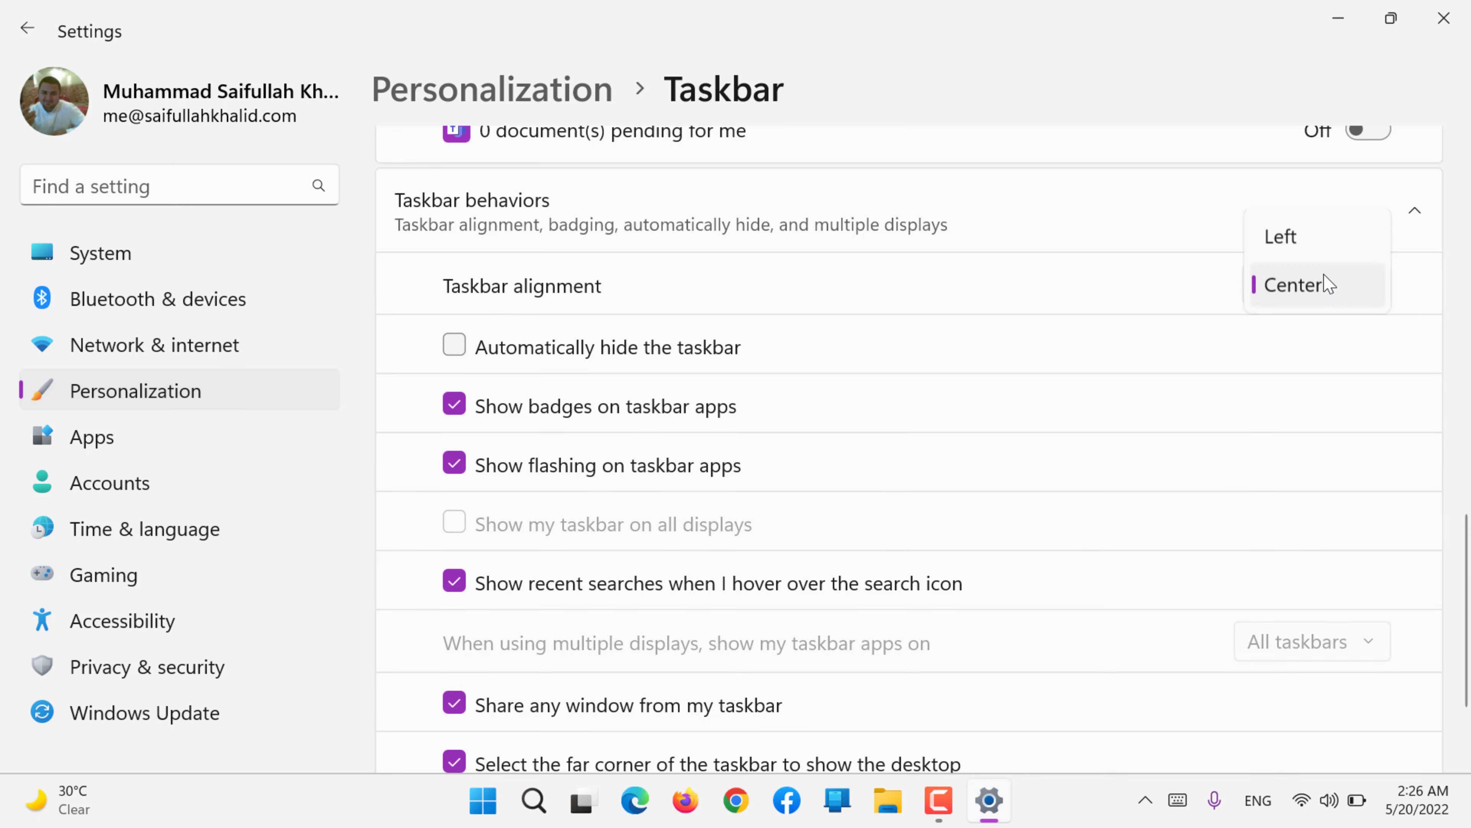
pyautogui.click(1304, 238)
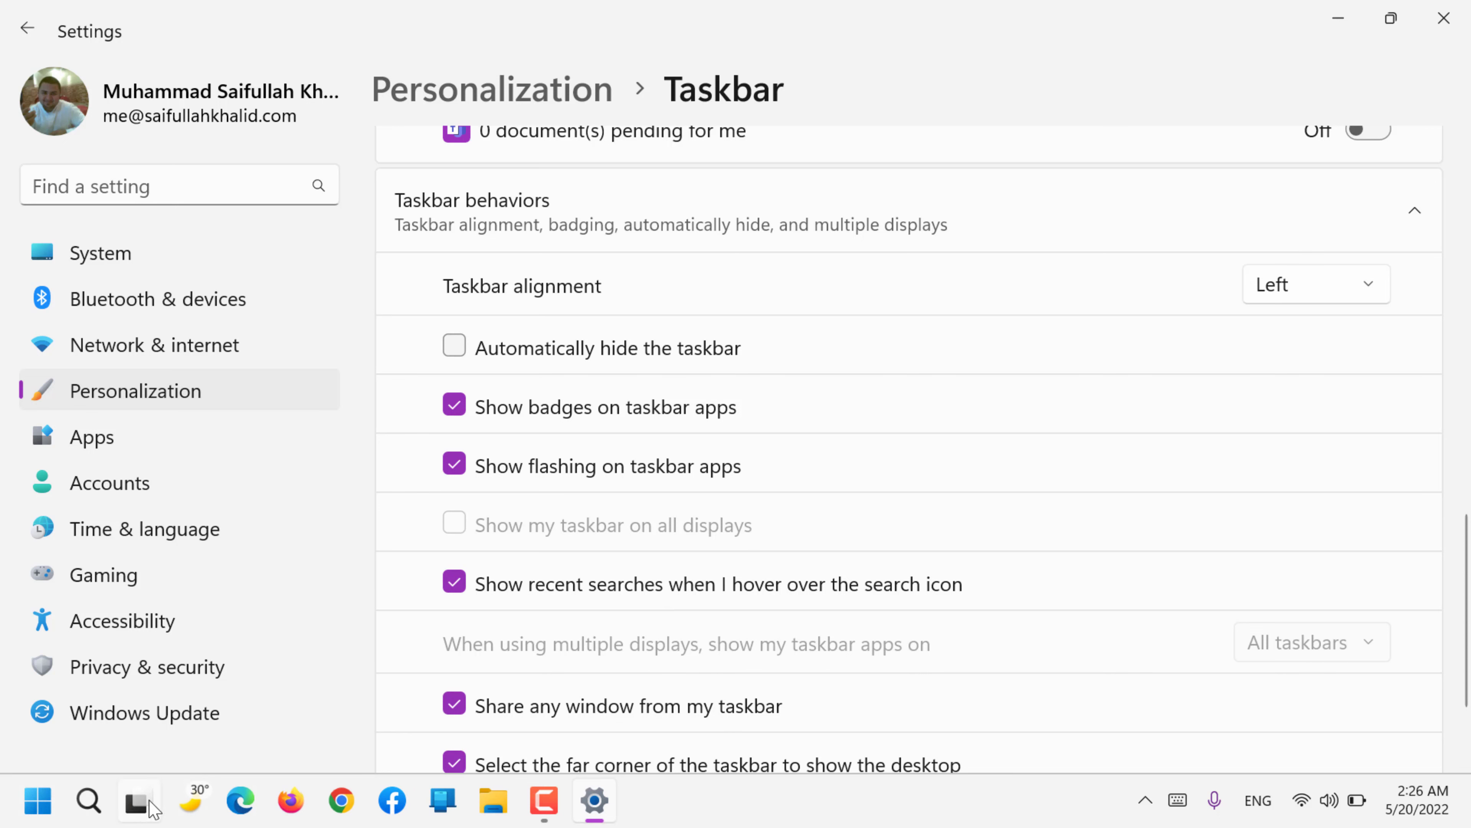
pyautogui.click(36, 802)
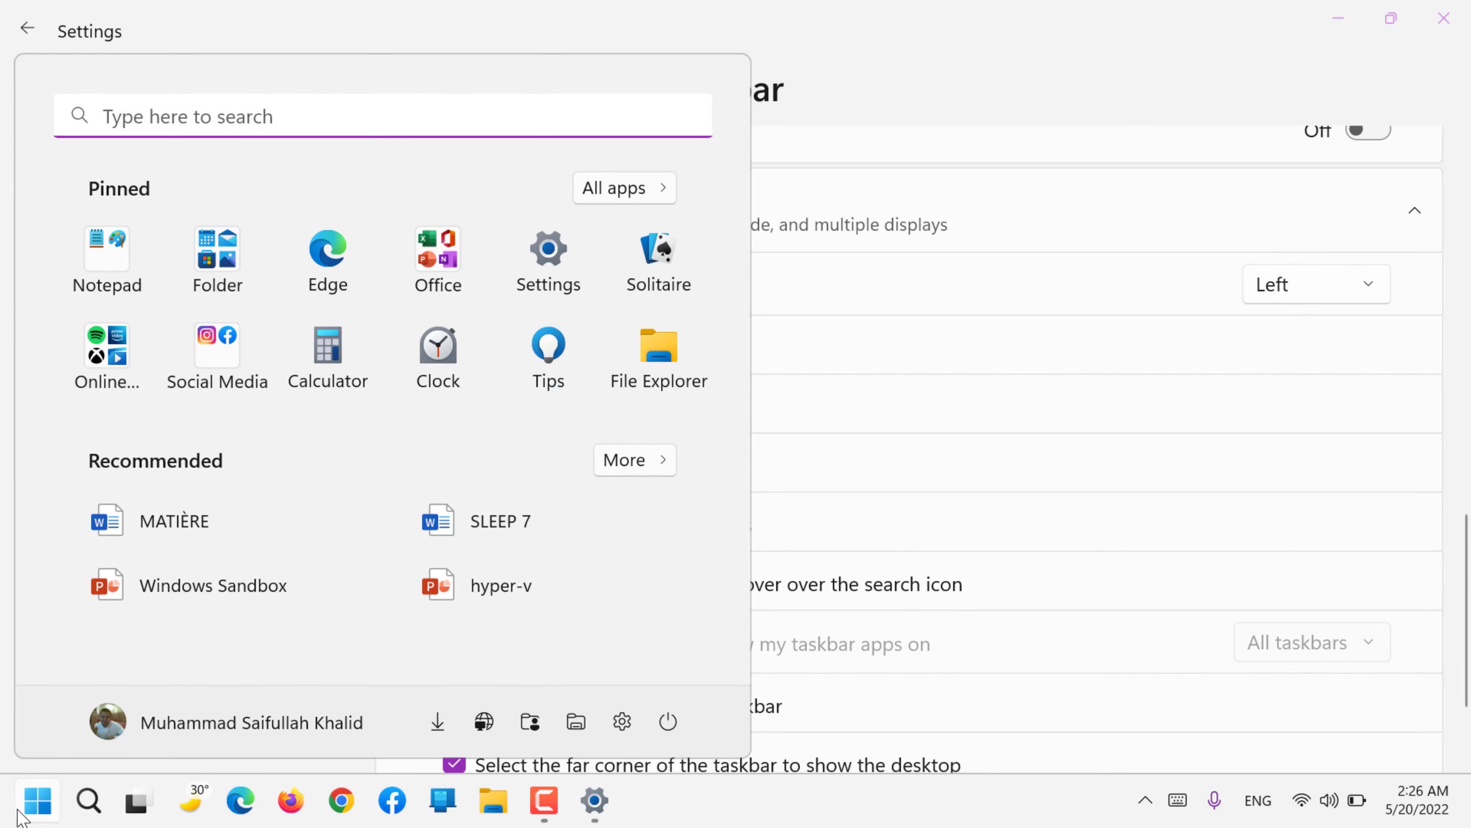
pyautogui.click(20, 813)
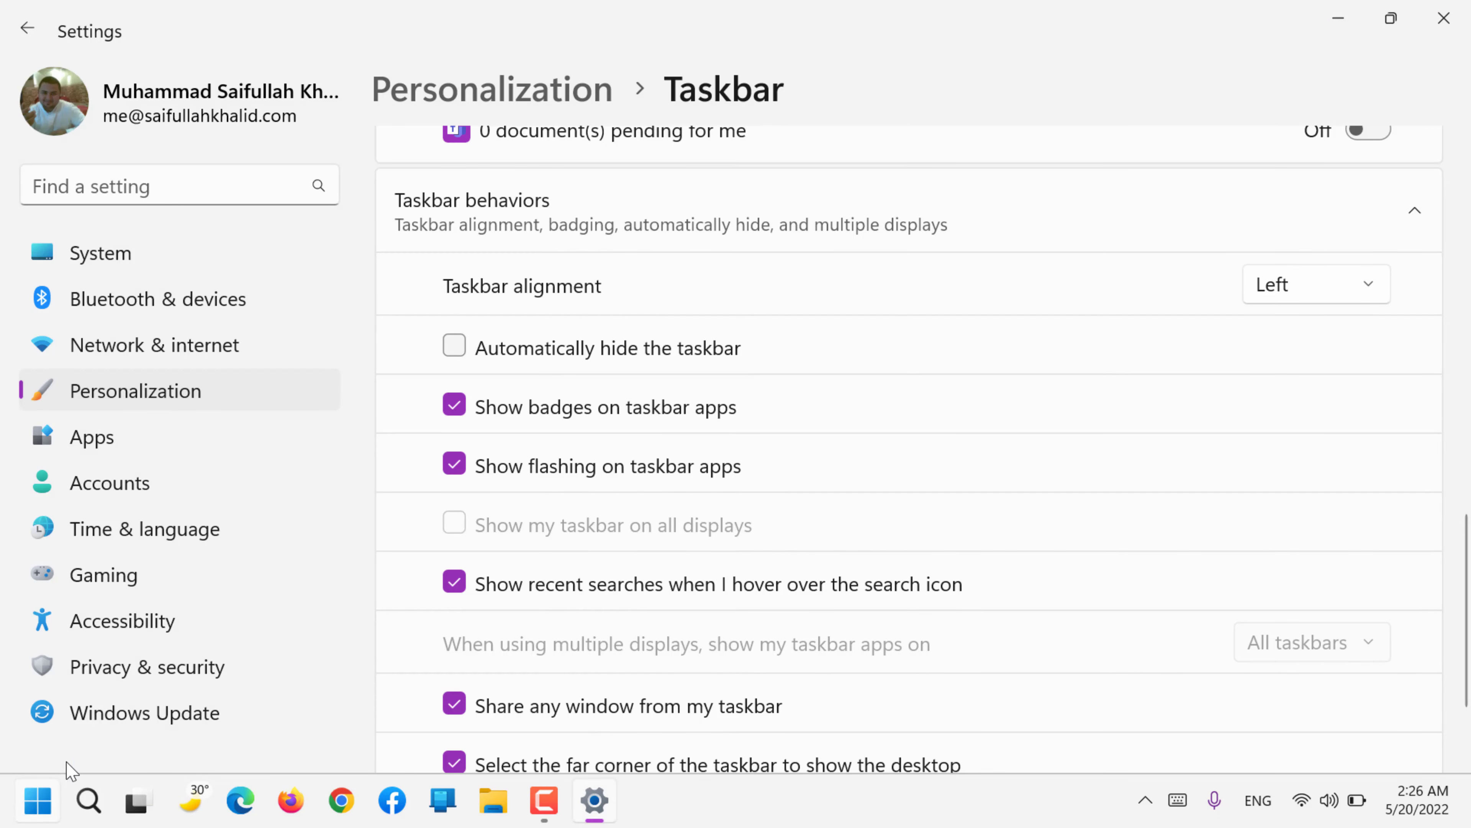
pyautogui.click(1279, 303)
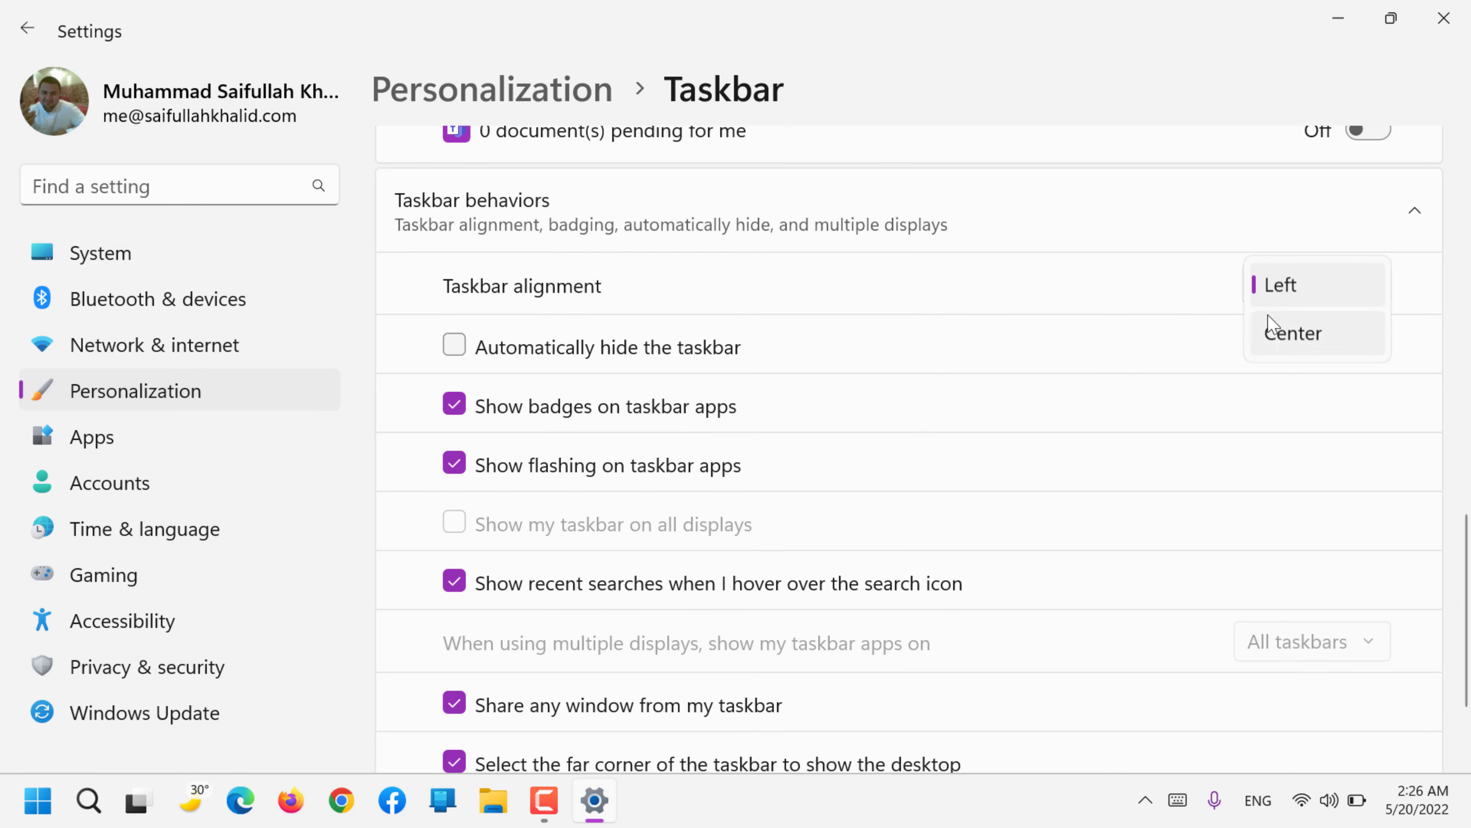
pyautogui.click(1268, 327)
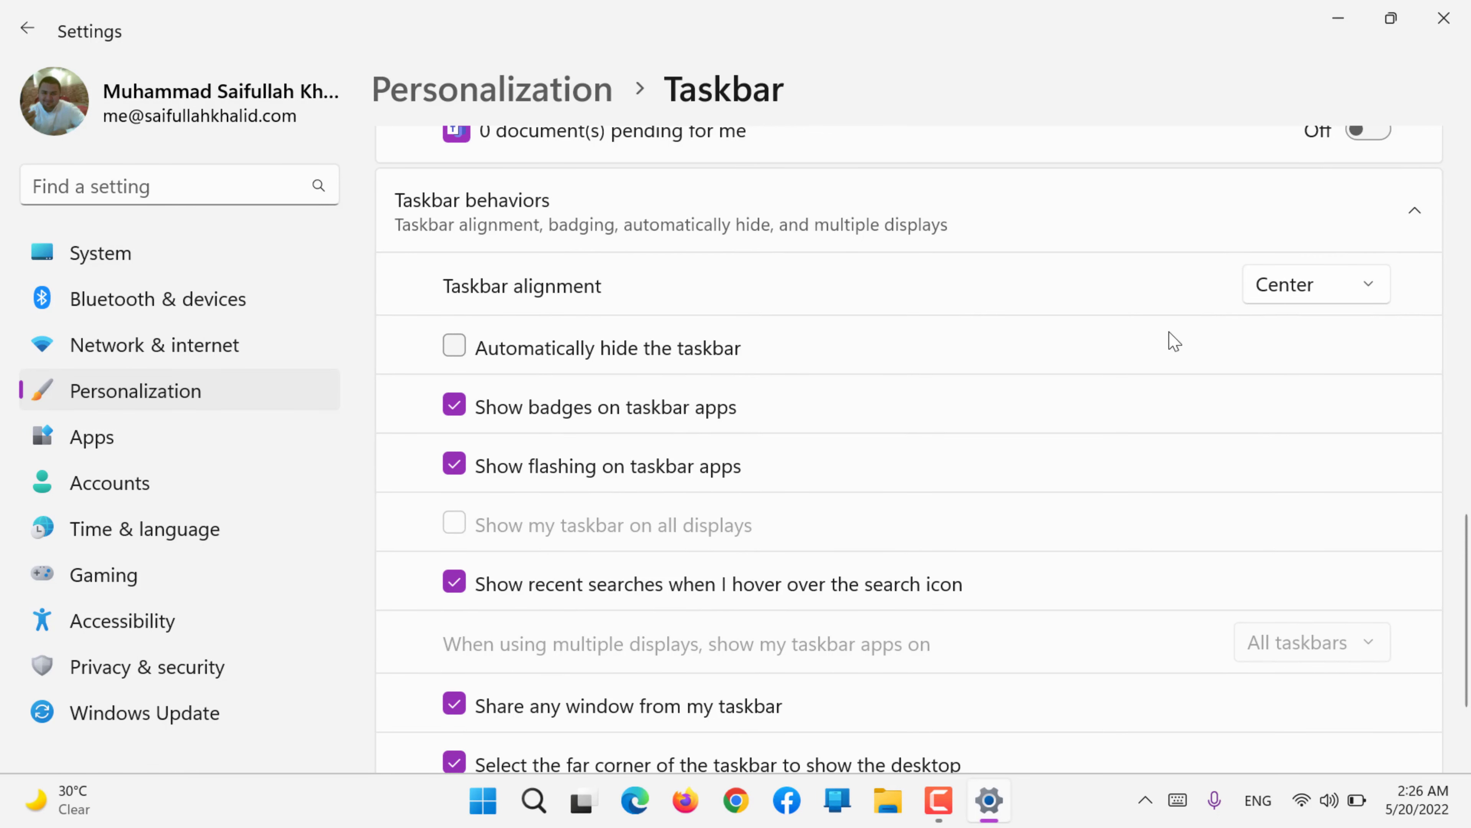
# Switch automatic taskbar hiding on and back off, and toggle the badges on taskbar apps off and back on
pyautogui.click(578, 354)
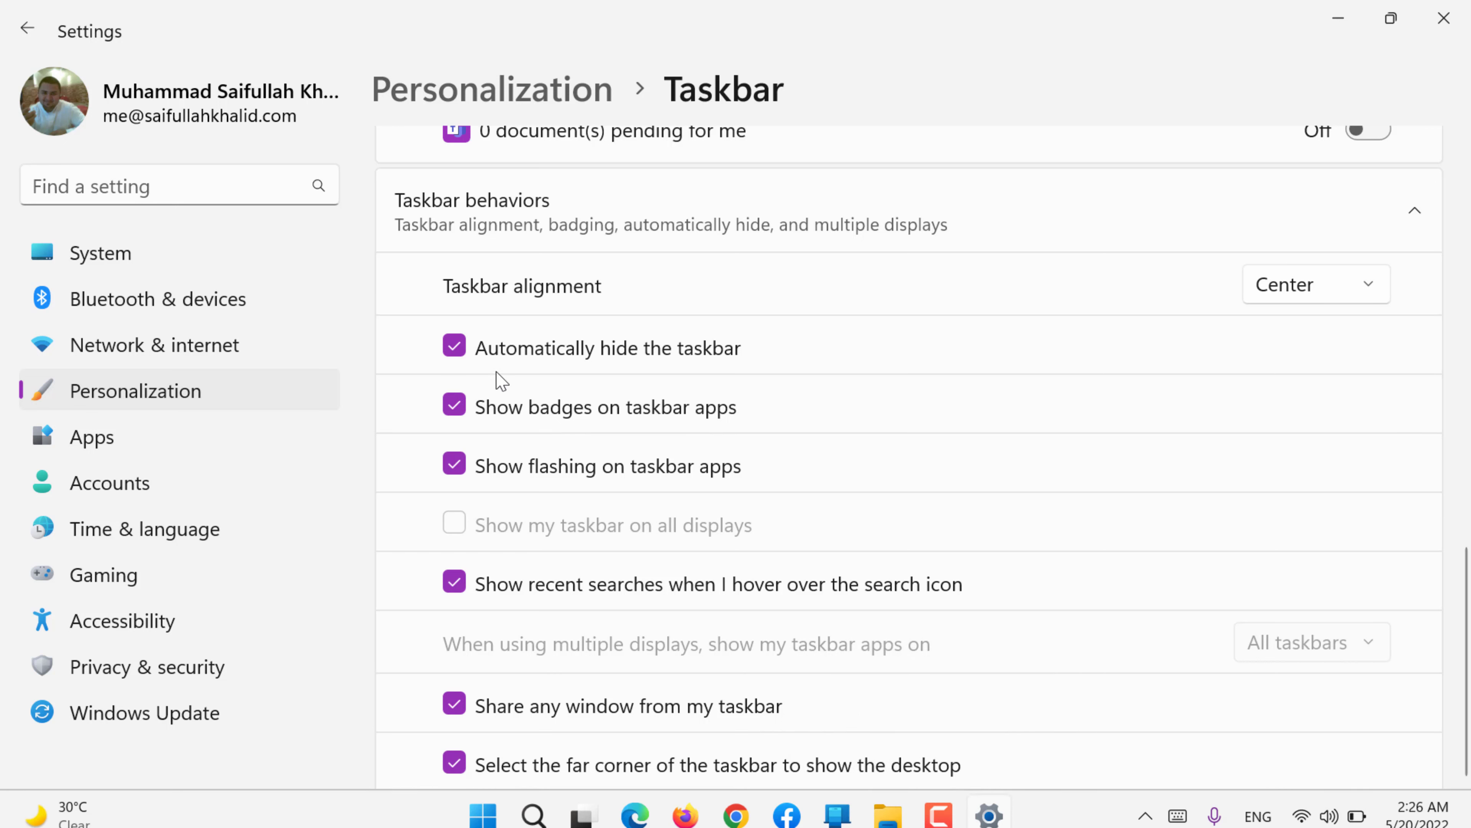
pyautogui.click(491, 351)
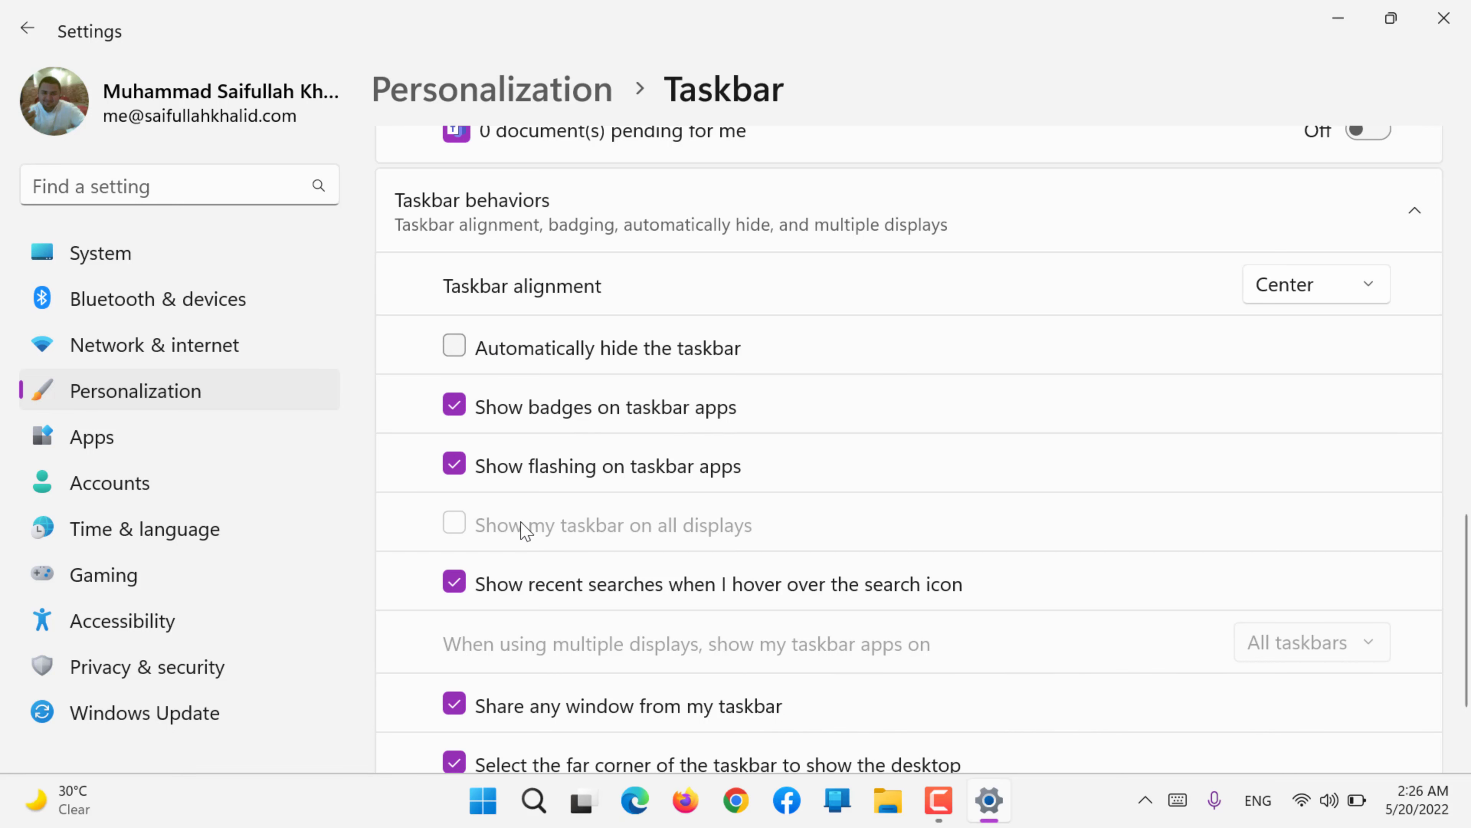
pyautogui.click(581, 426)
pyautogui.click(582, 429)
# Toggle Show flashing on taskbar apps off and on, leaving it enabled
pyautogui.click(548, 475)
pyautogui.click(549, 475)
pyautogui.click(548, 475)
pyautogui.click(561, 470)
# Turn off showing recent searches on hover over the search icon, and check by opening and closing Search
pyautogui.moveTo(535, 805)
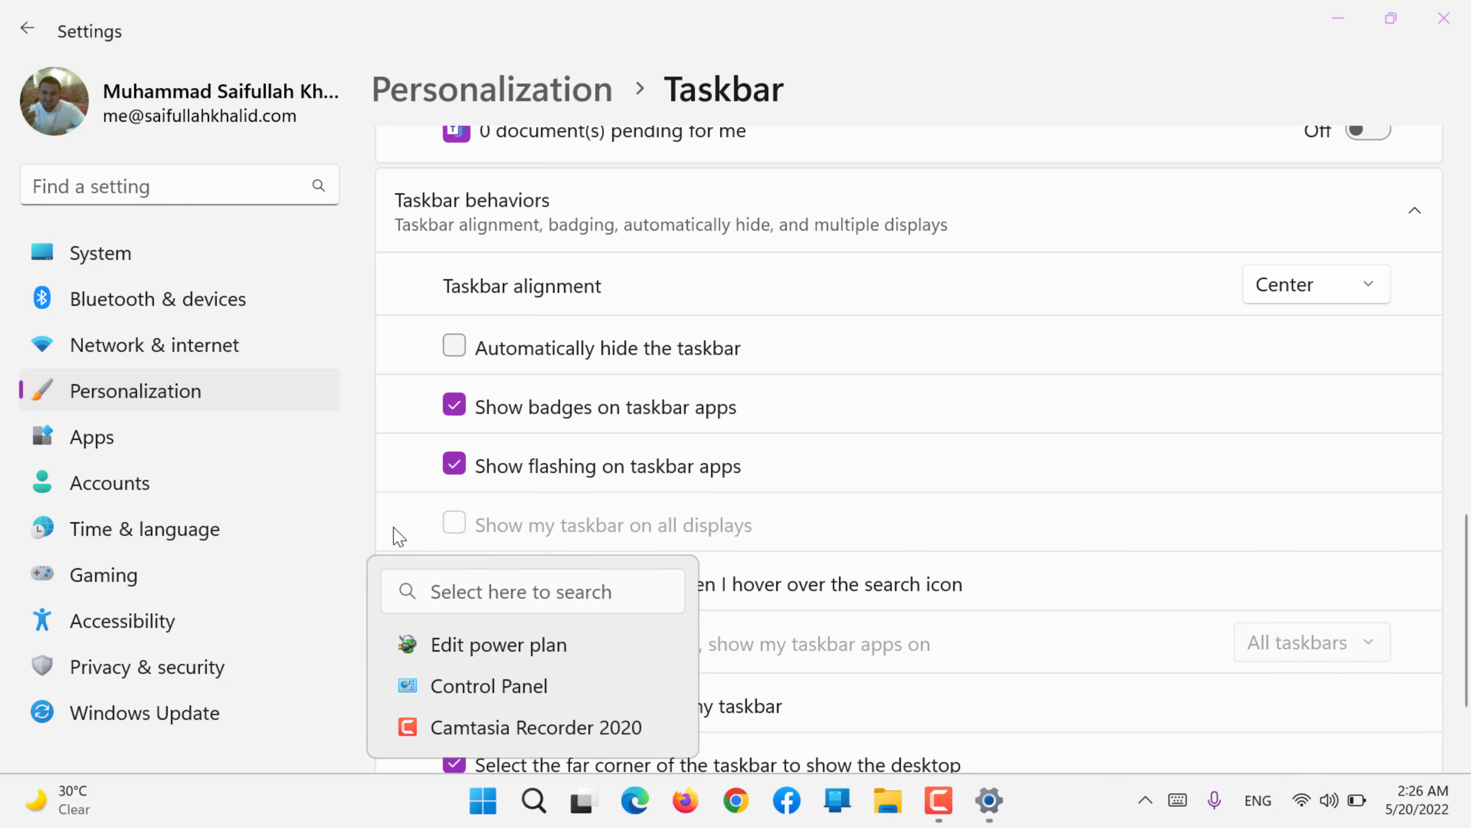
pyautogui.click(454, 582)
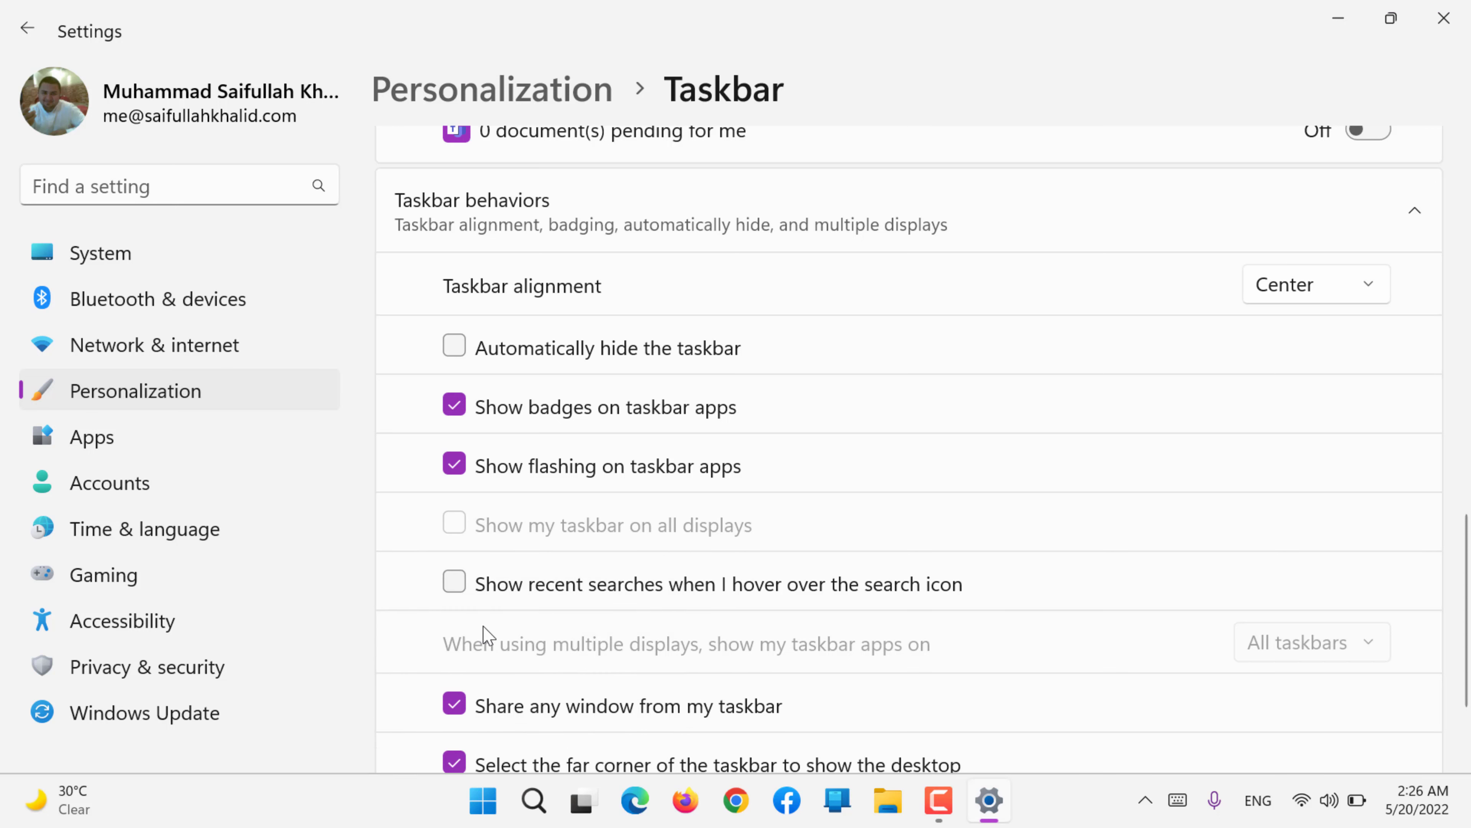
pyautogui.click(535, 801)
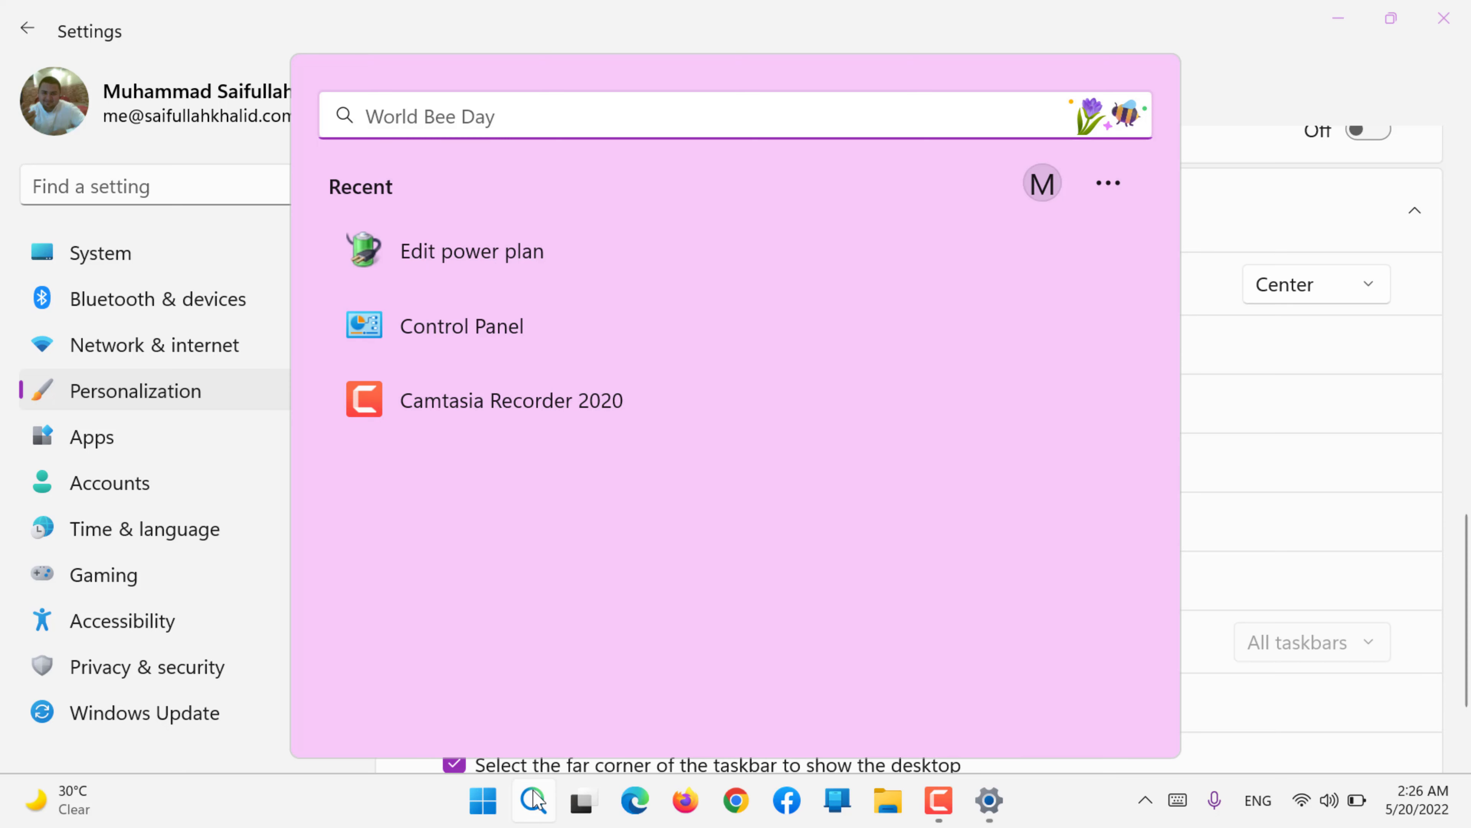
pyautogui.click(535, 800)
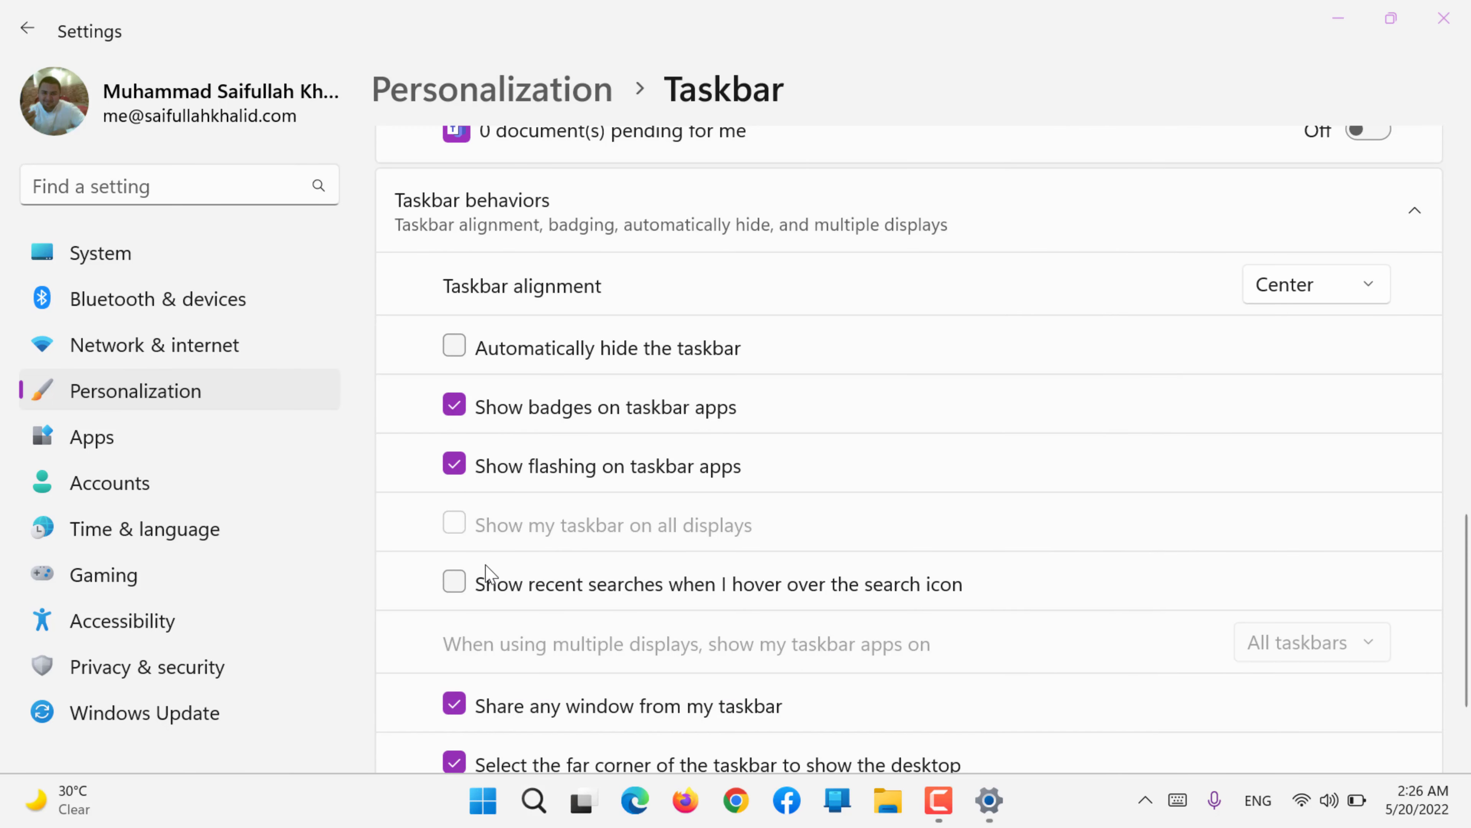
# Turn recent searches on hover back on, and check it by opening Control Panel from the search icon's list and closing it
pyautogui.click(489, 587)
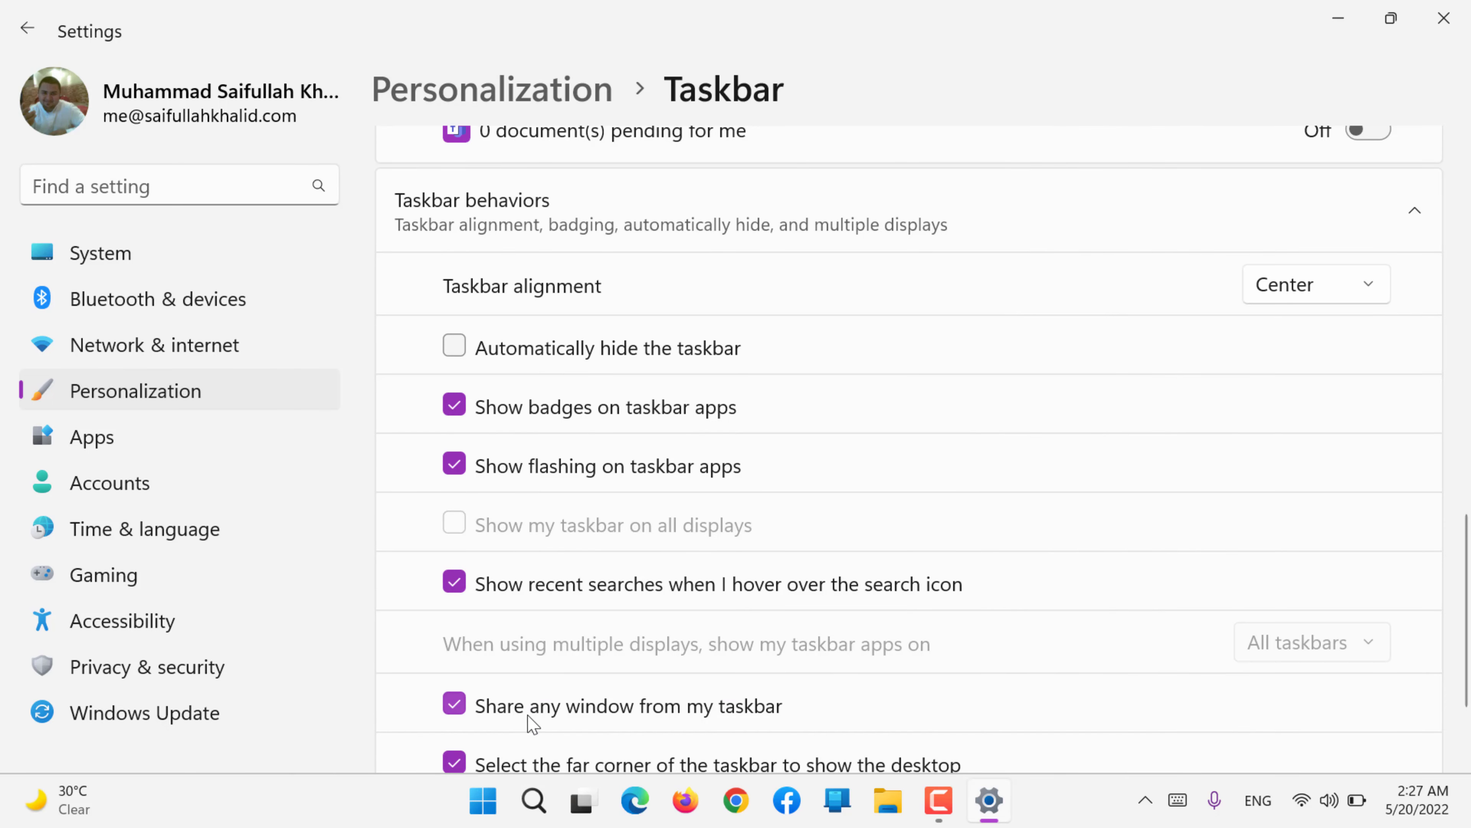
pyautogui.moveTo(544, 789)
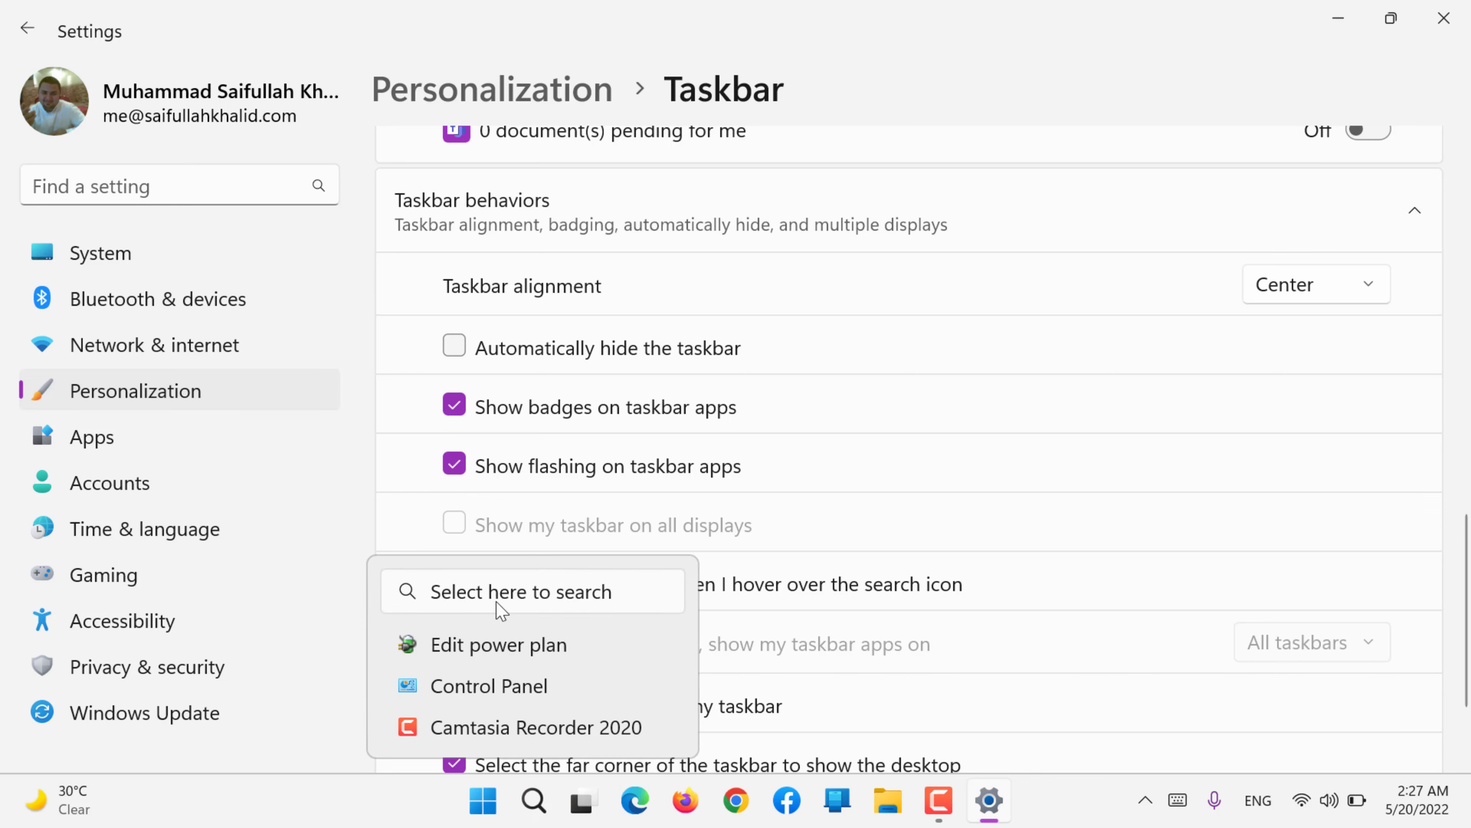
pyautogui.click(446, 697)
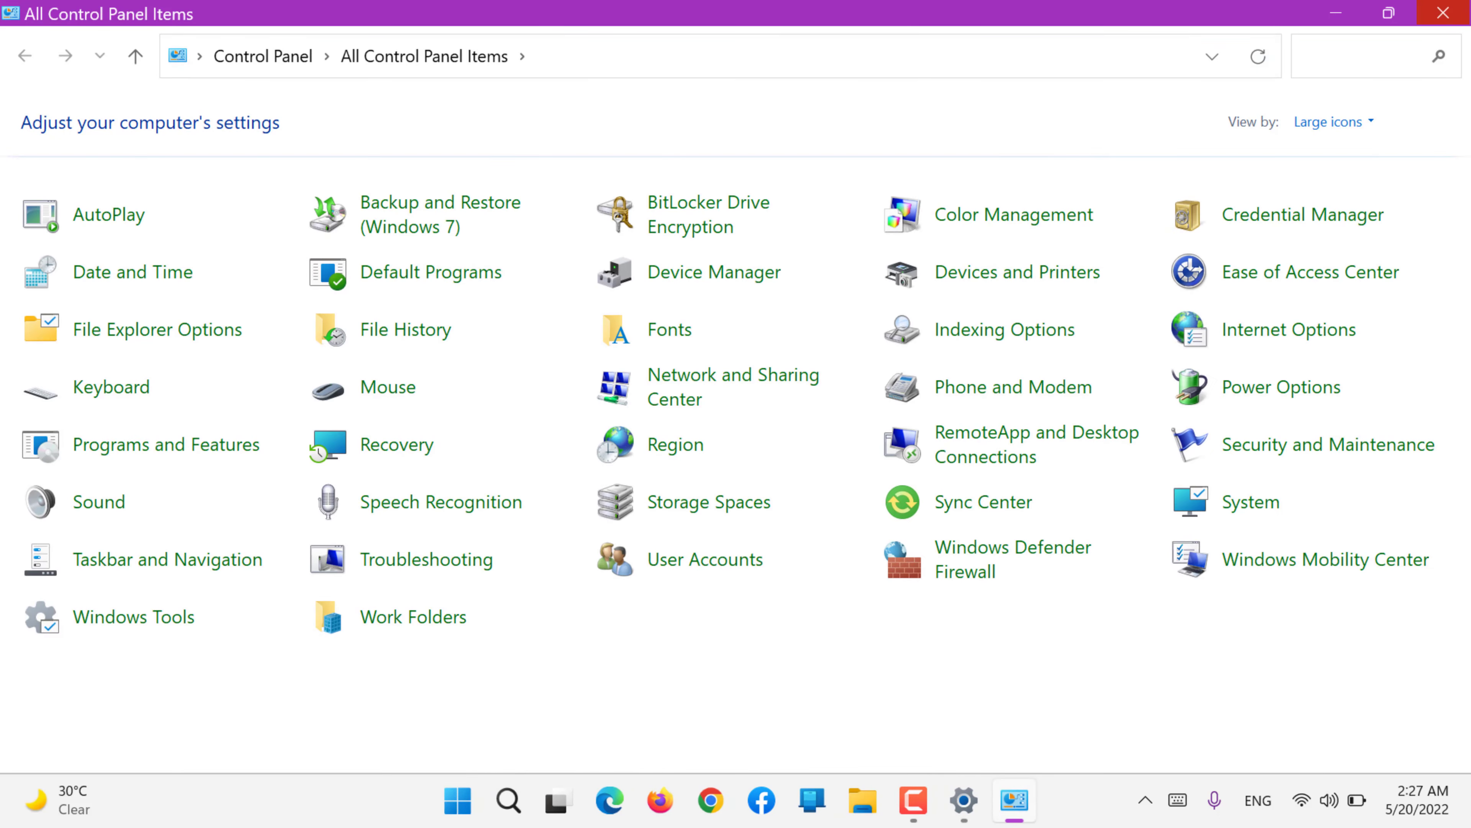
pyautogui.hotkey('alt', 'F4')
# View the Settings taskbar icon's context options, and toggle selecting the far corner of the taskbar to show the desktop off and on
pyautogui.scroll(-3, 436, 584)
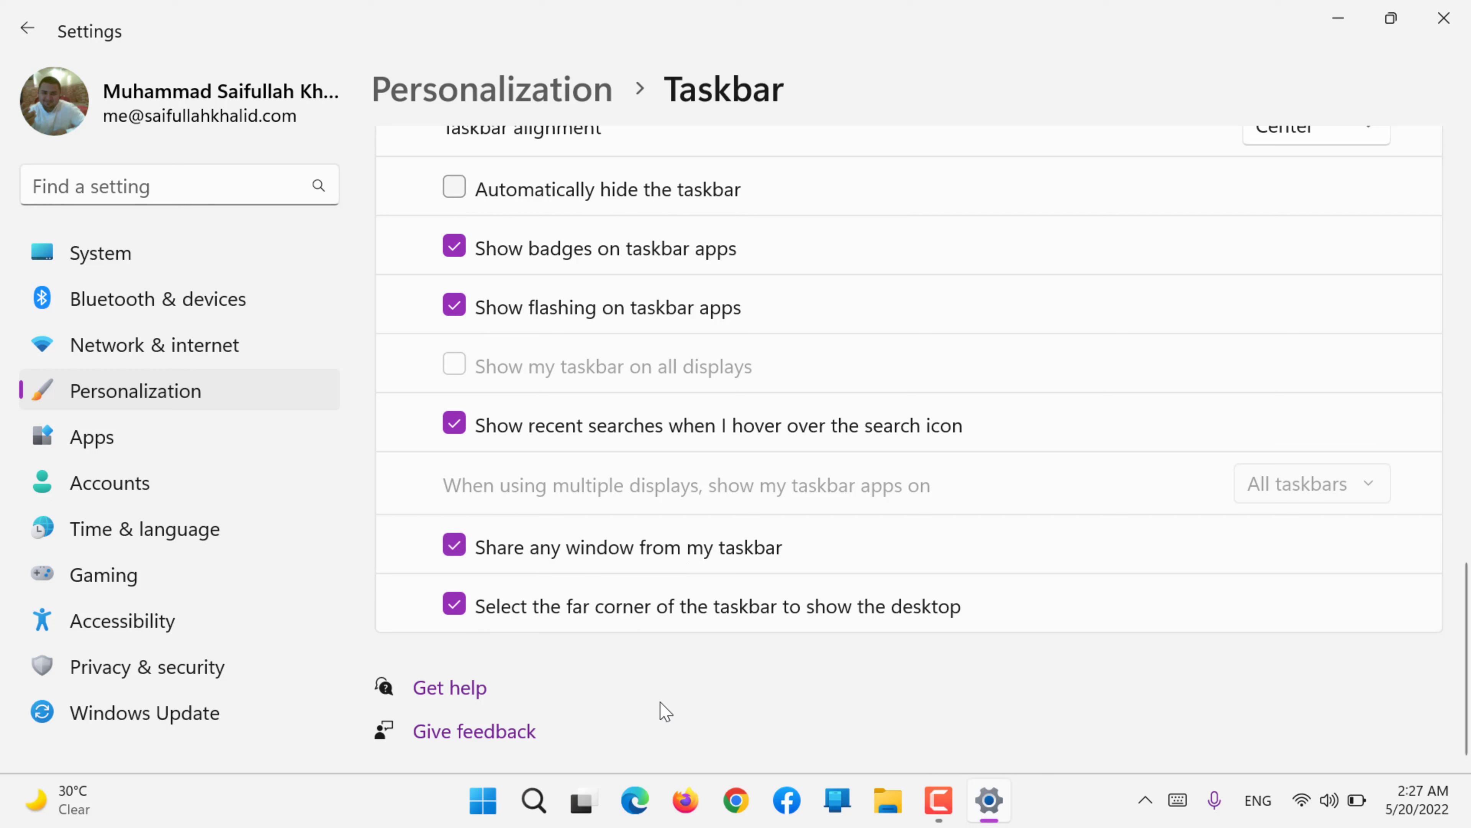
pyautogui.rightClick(979, 806)
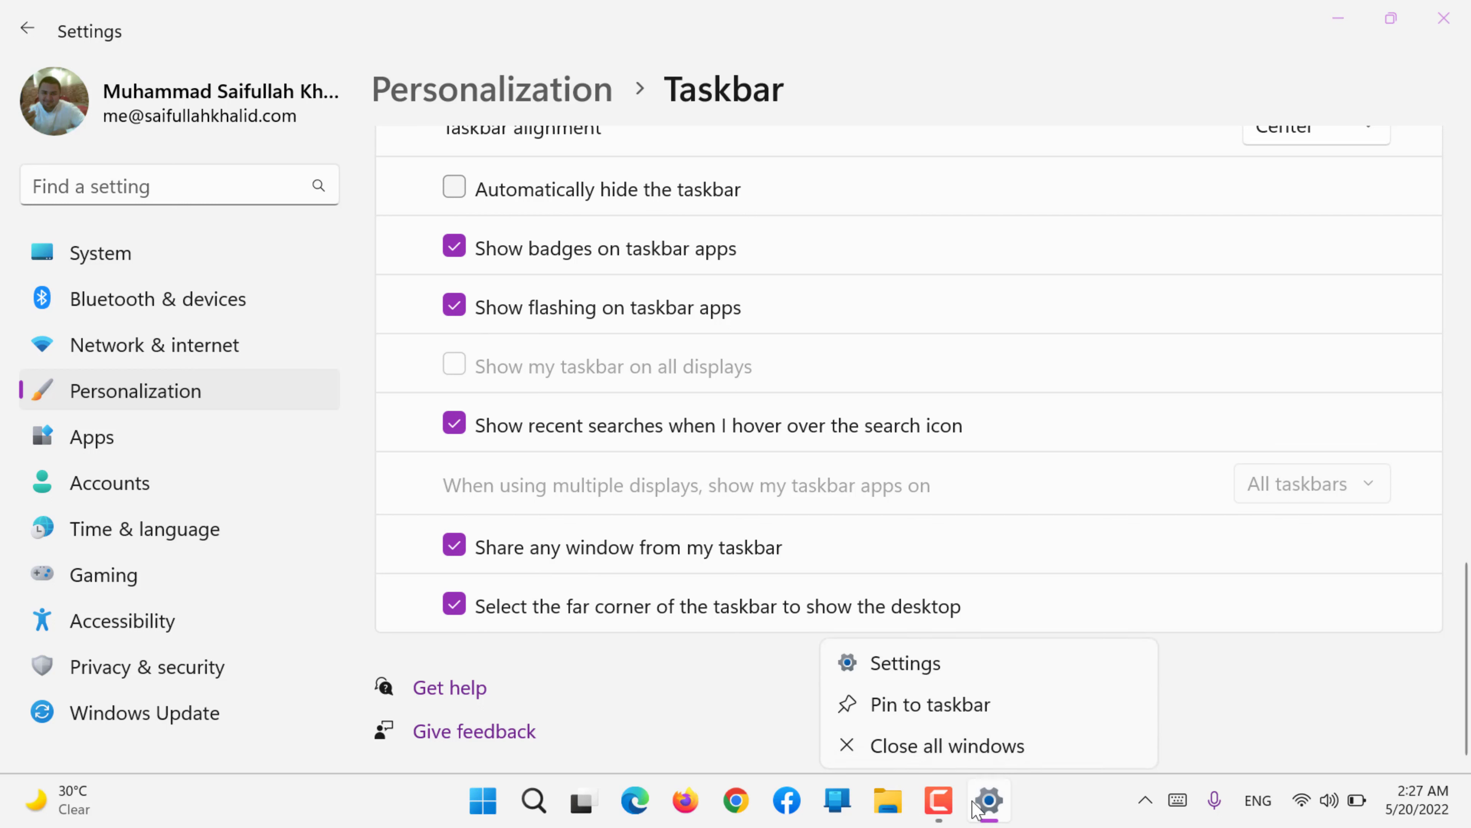
pyautogui.click(621, 647)
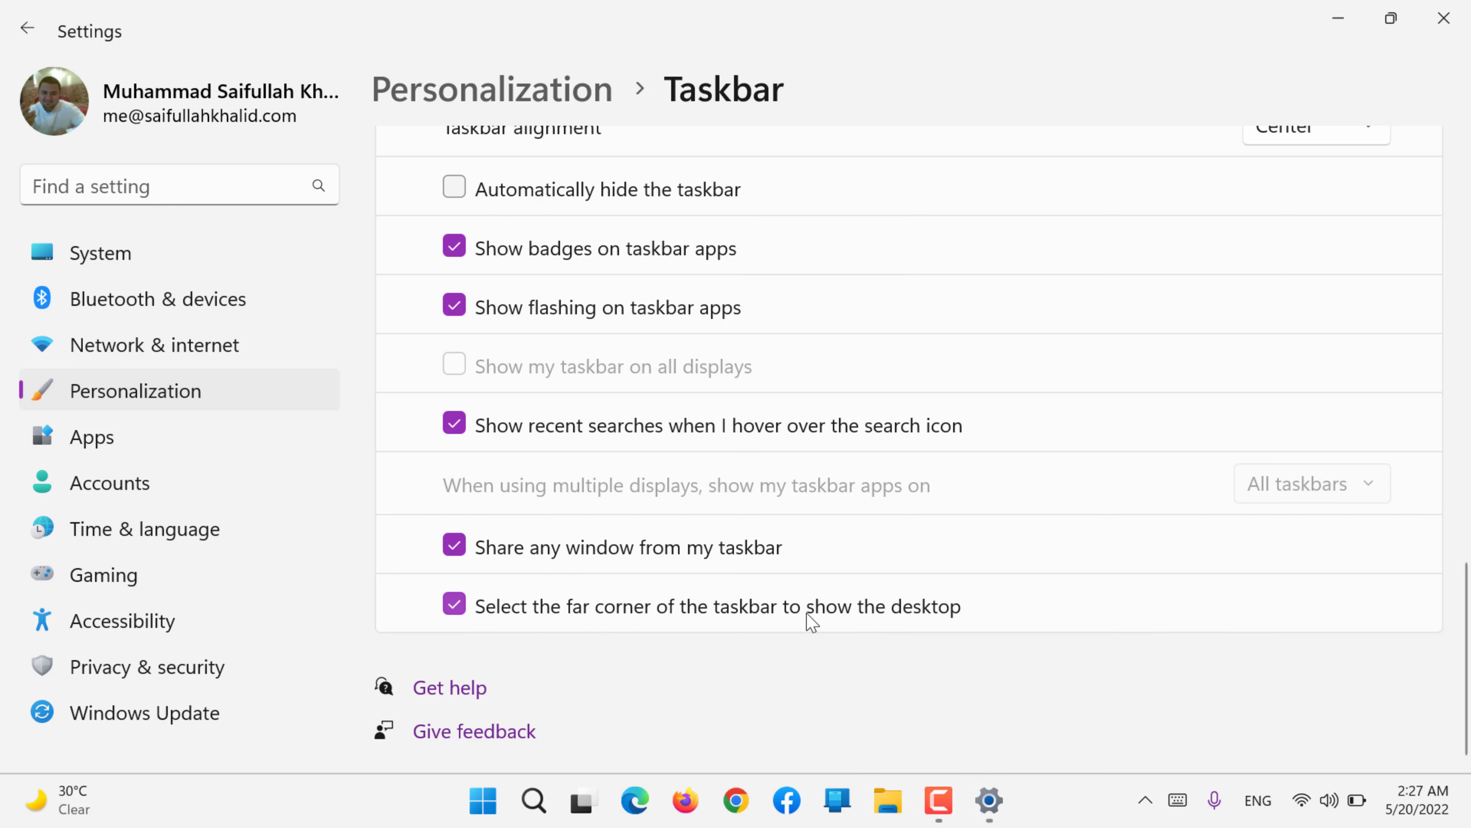
pyautogui.click(811, 621)
pyautogui.click(812, 621)
# Go to the Fonts page under Personalization, open the file chooser for installing fonts and cancel it
pyautogui.click(219, 387)
pyautogui.scroll(-8, 481, 514)
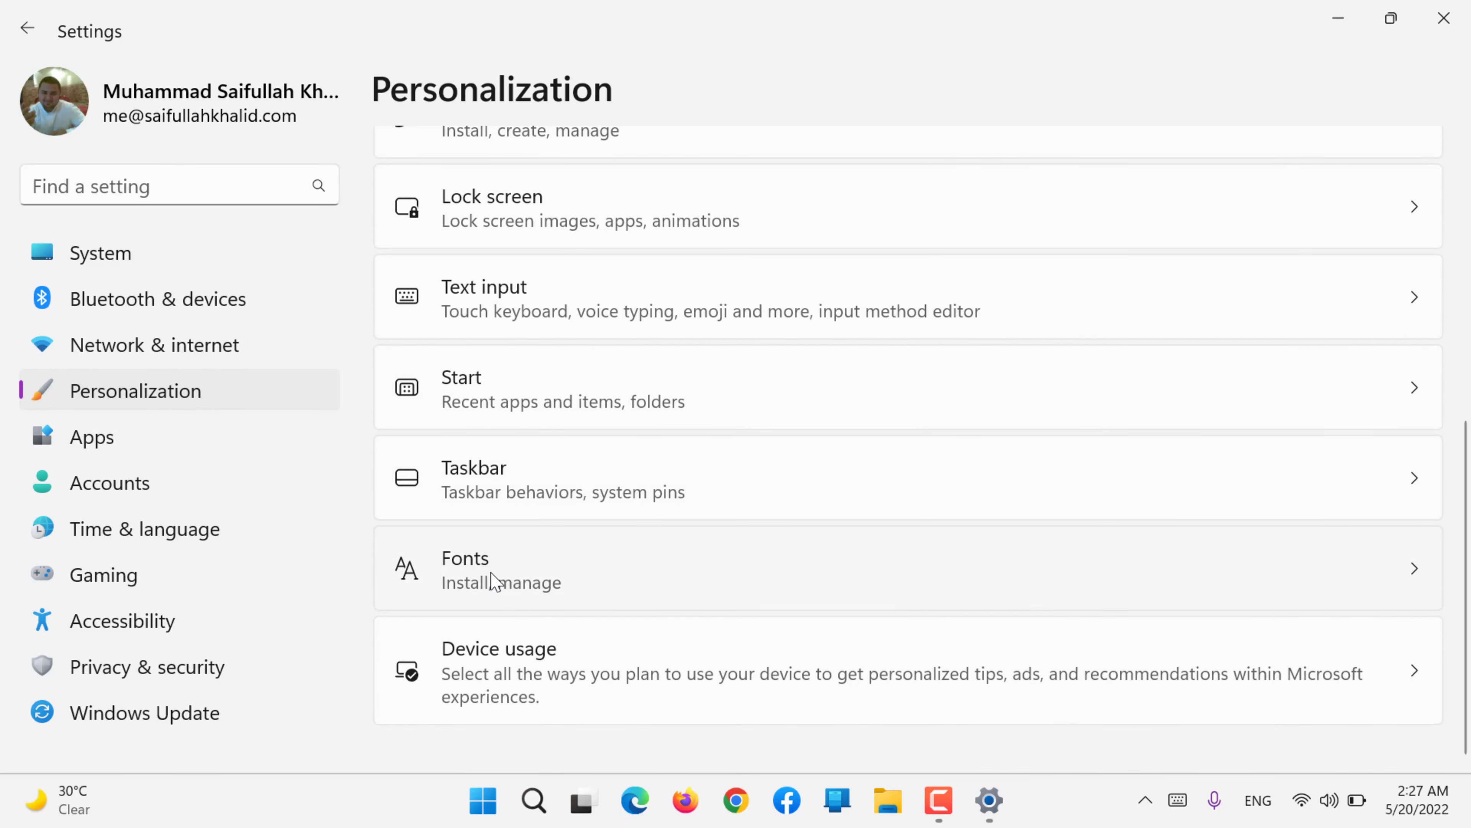
pyautogui.click(496, 580)
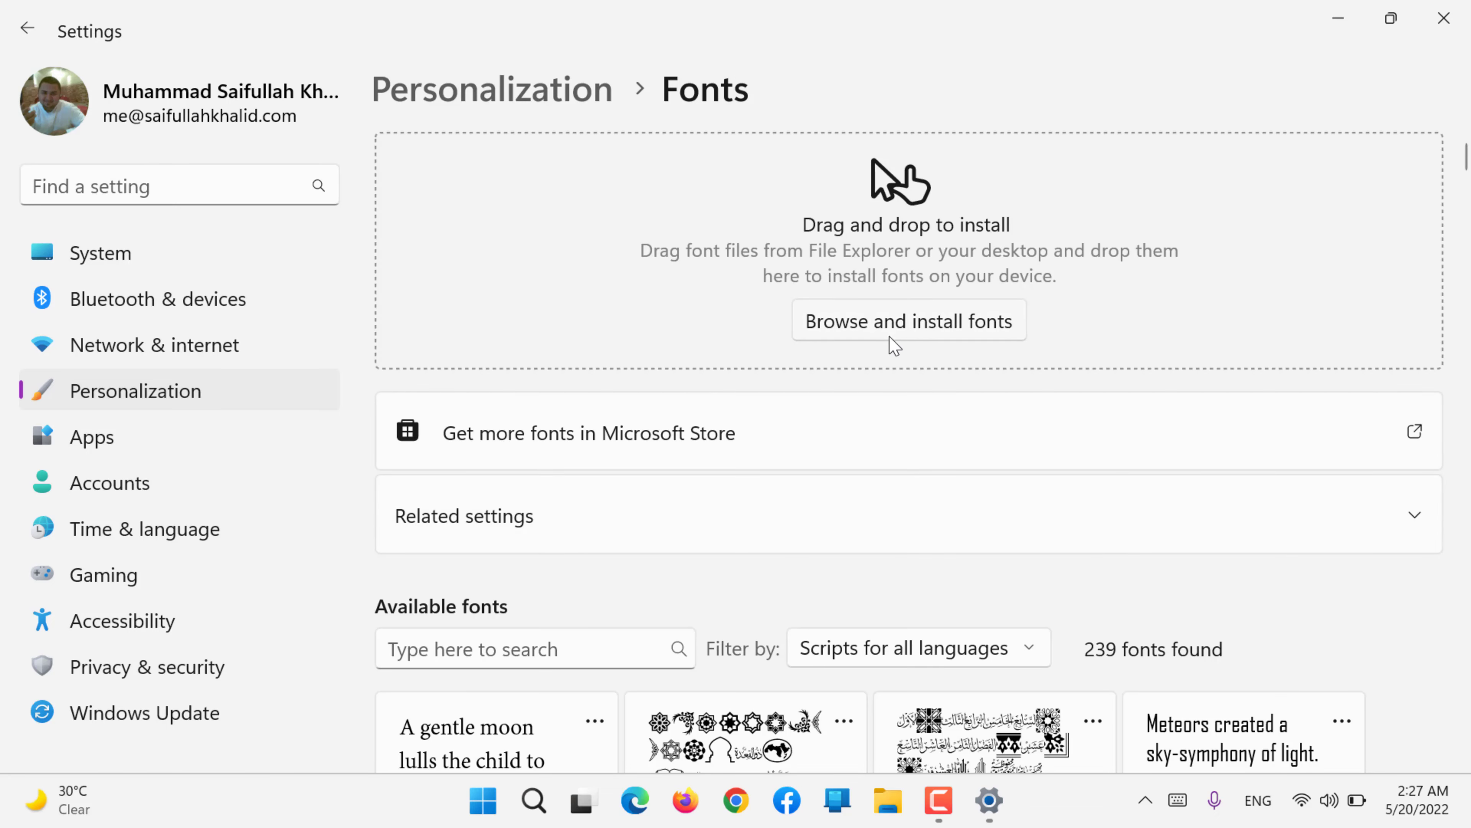
pyautogui.click(922, 314)
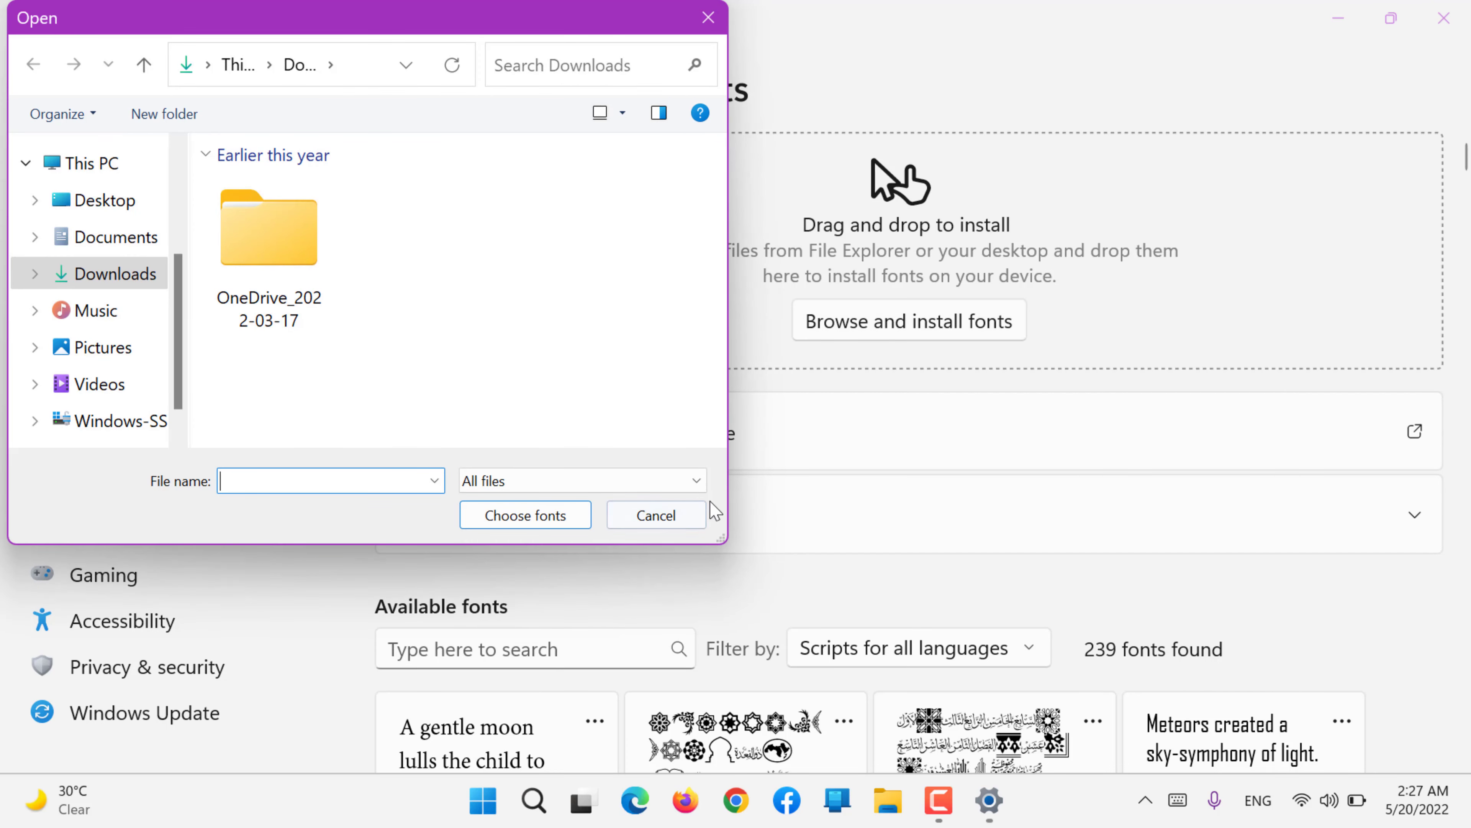
pyautogui.click(702, 511)
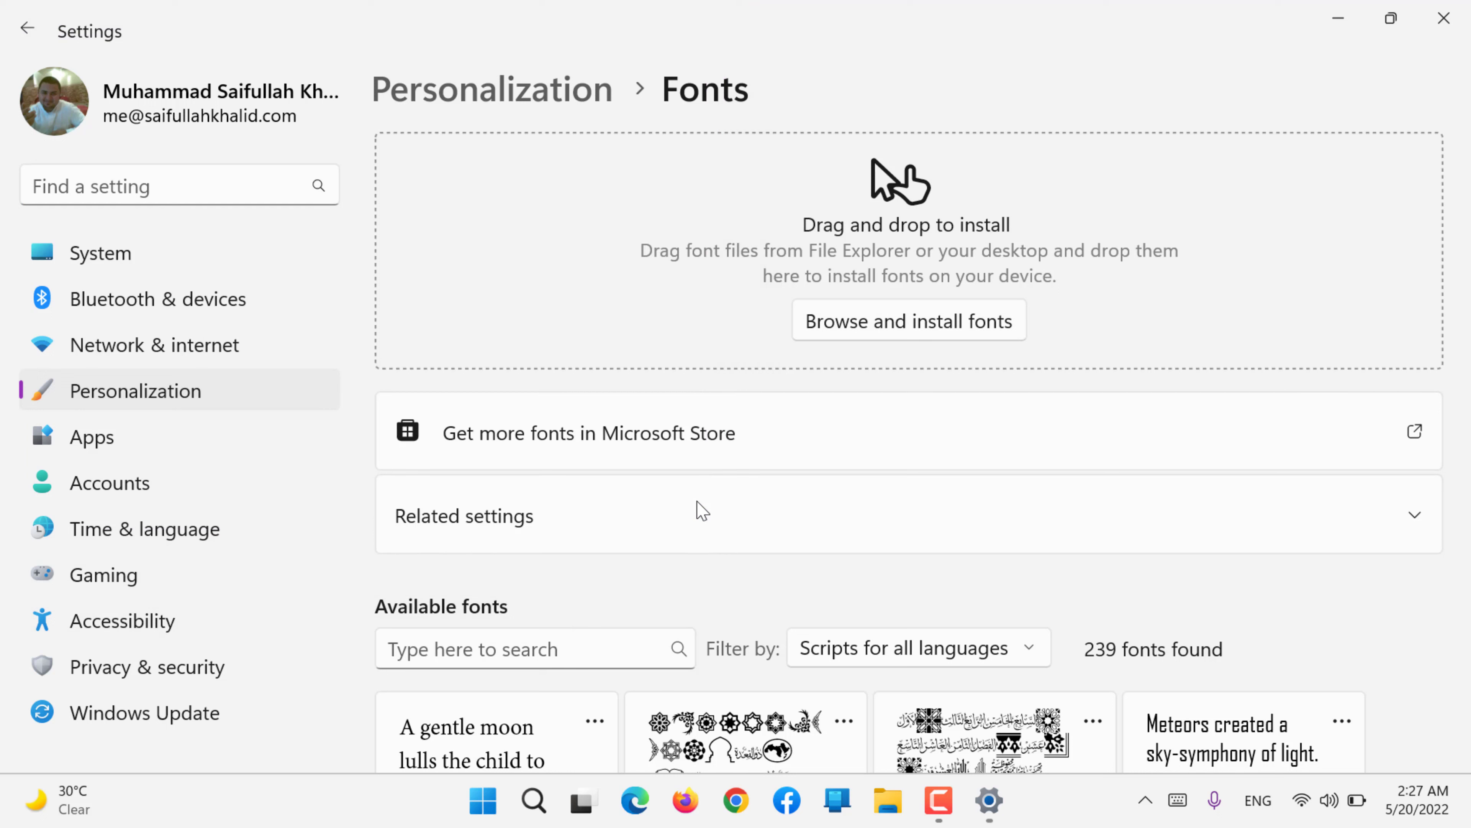
# Browse for more fonts in Microsoft Store and get the free All Arabic Fonts app
pyautogui.scroll(-3, 701, 510)
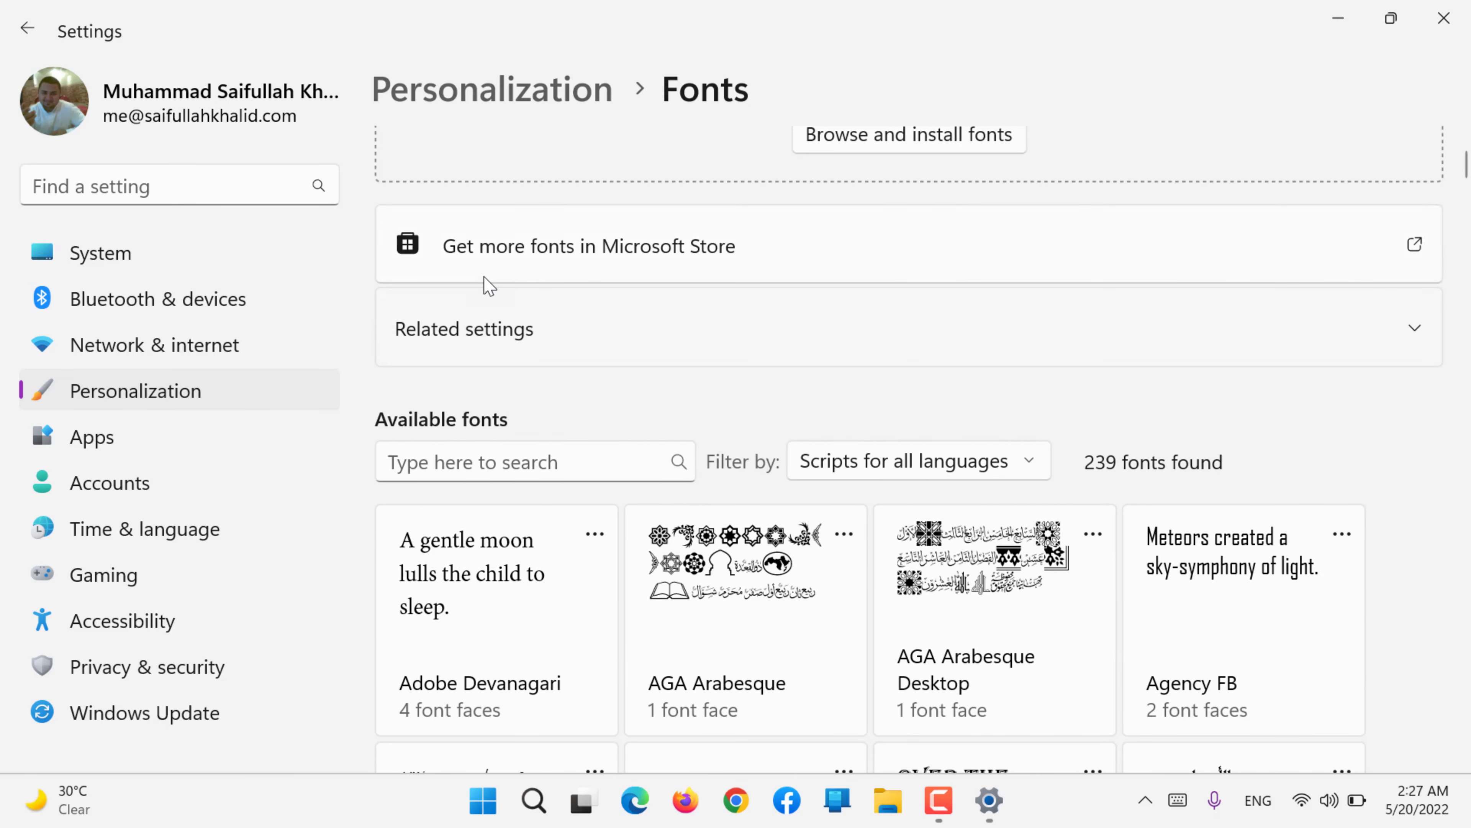
pyautogui.click(522, 274)
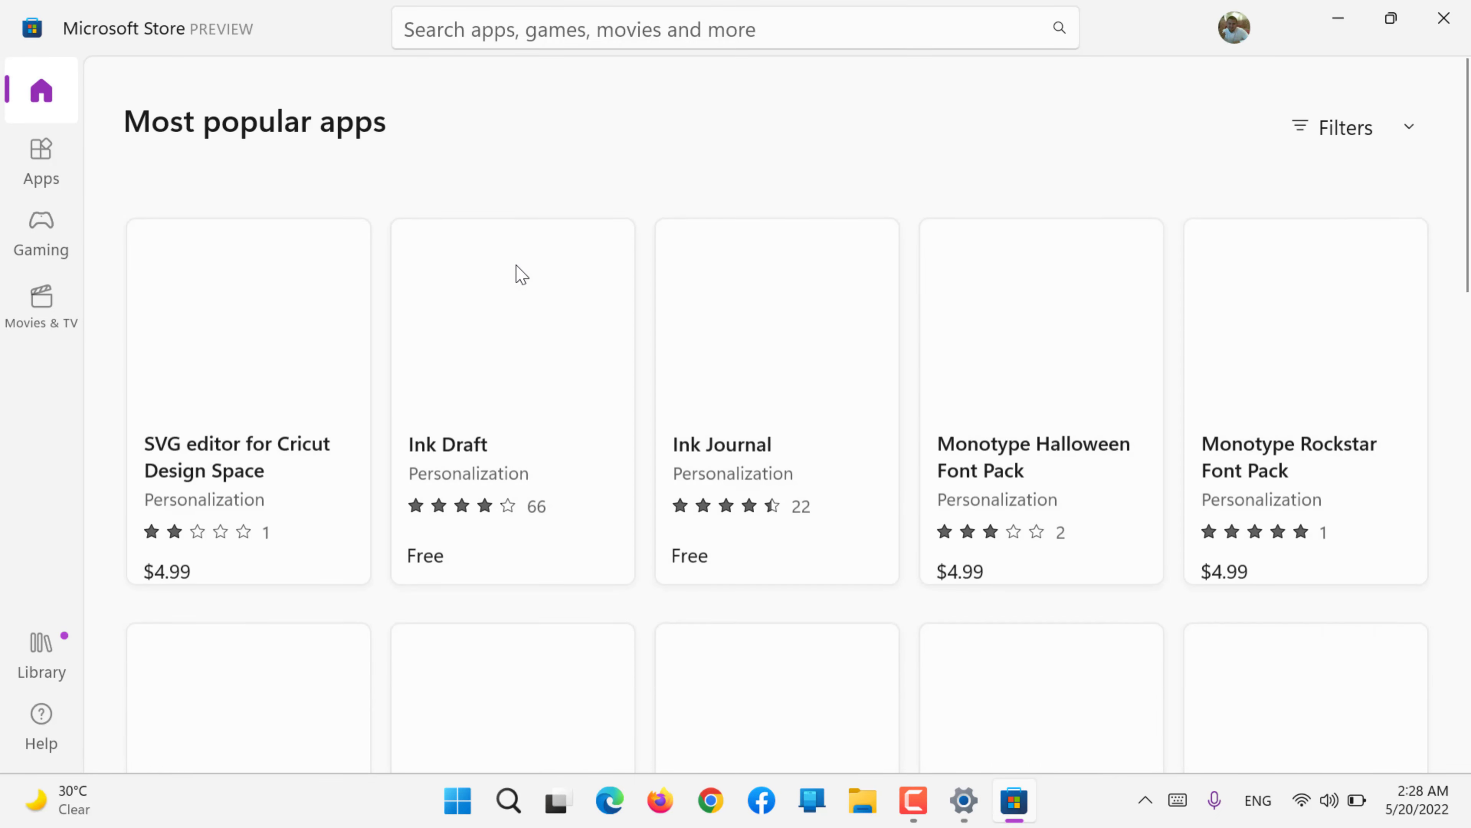
pyautogui.scroll(-15, 522, 273)
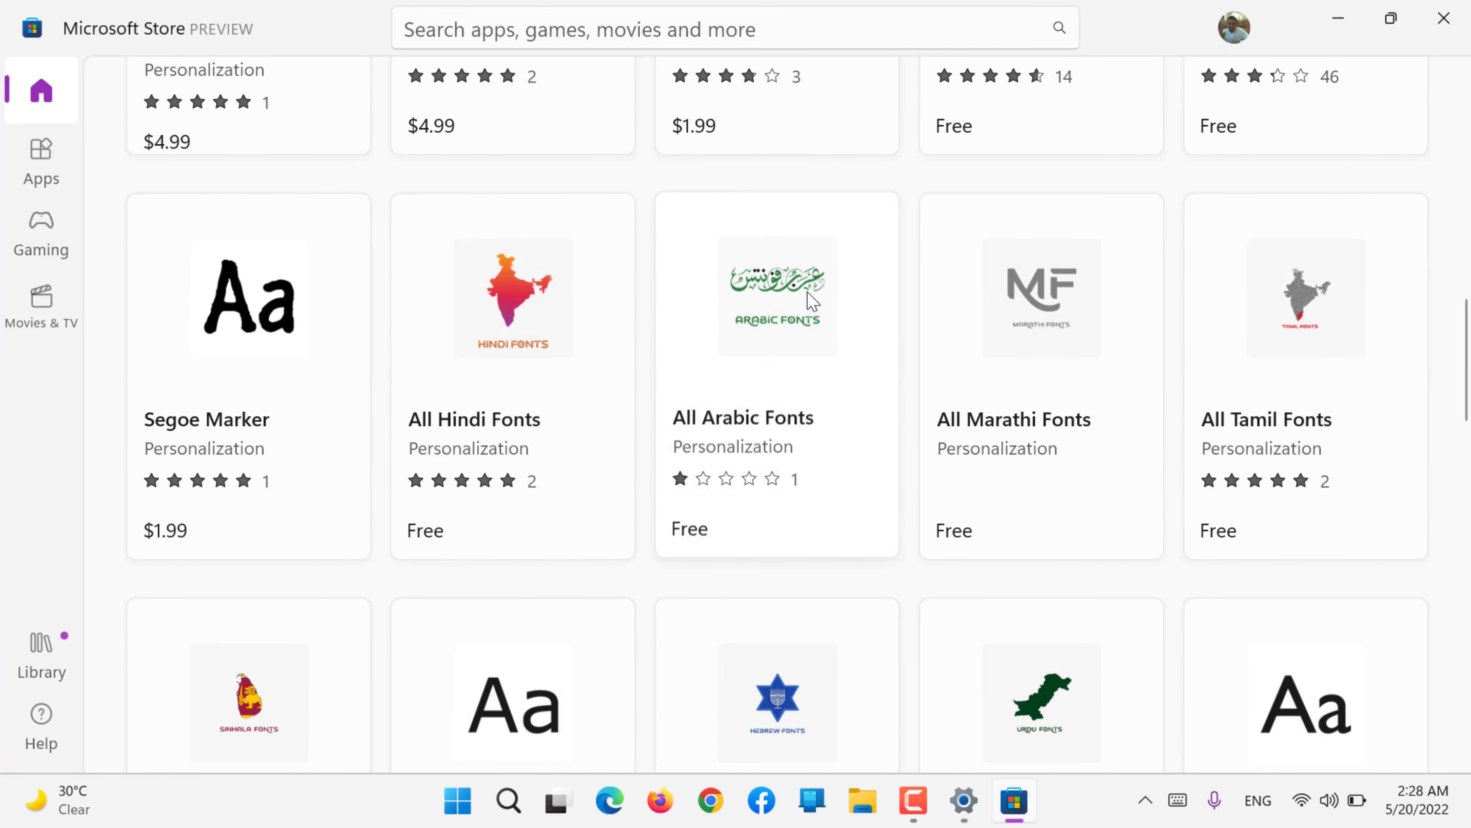
pyautogui.click(723, 389)
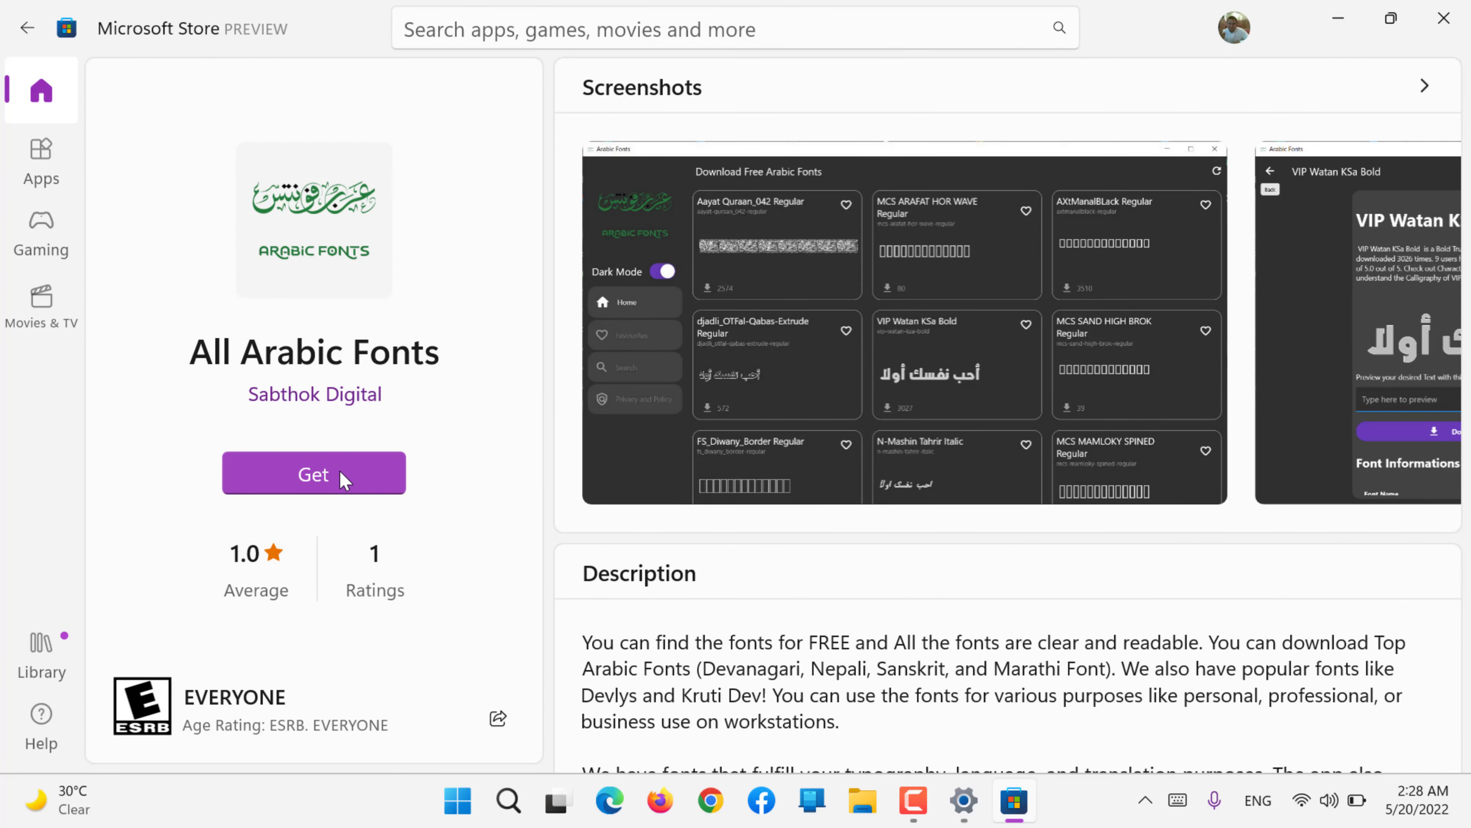
pyautogui.click(340, 470)
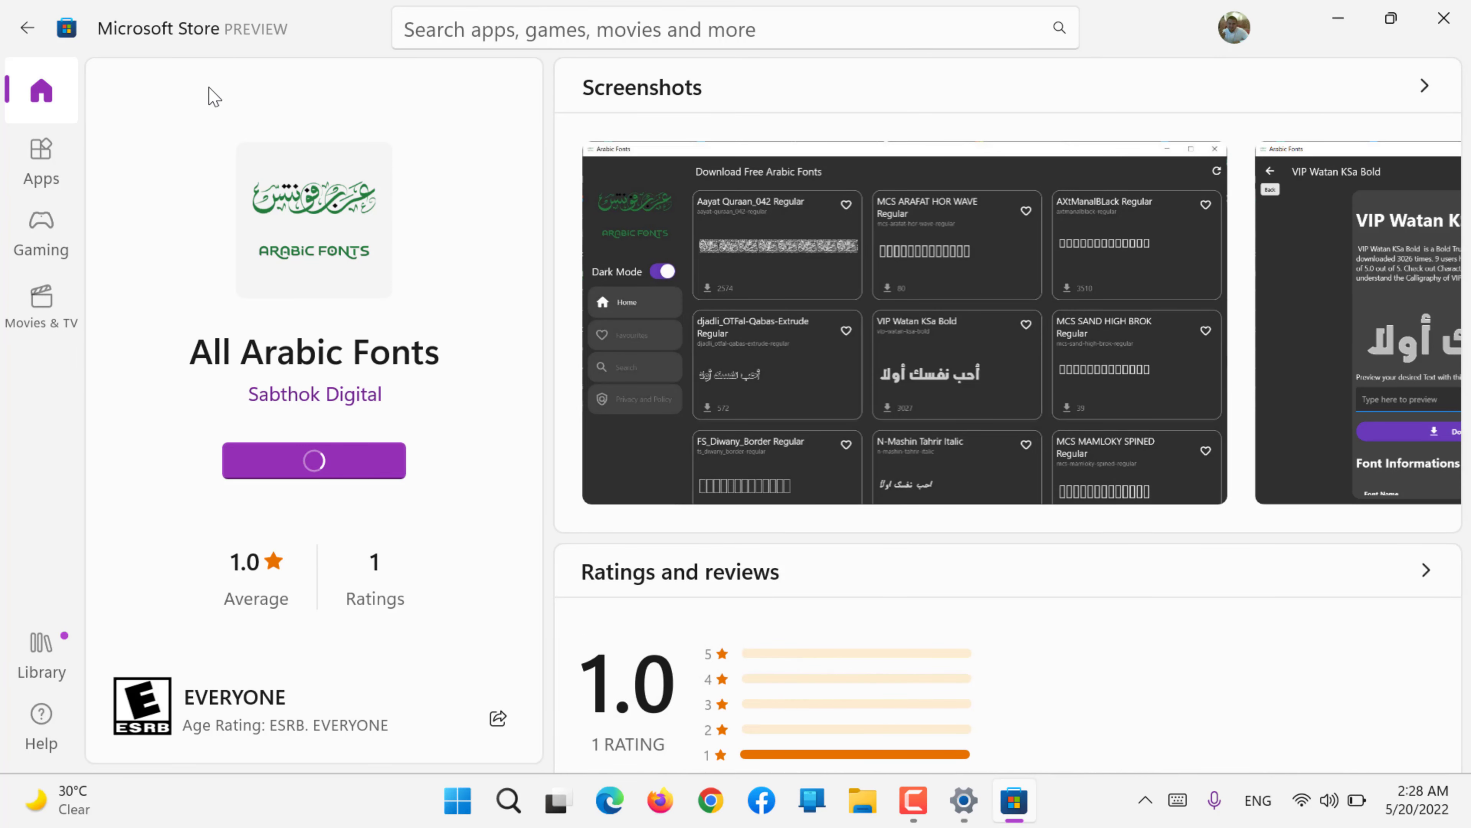
# Search Microsoft Store for "teams", look through the results and close the Store
pyautogui.click(471, 24)
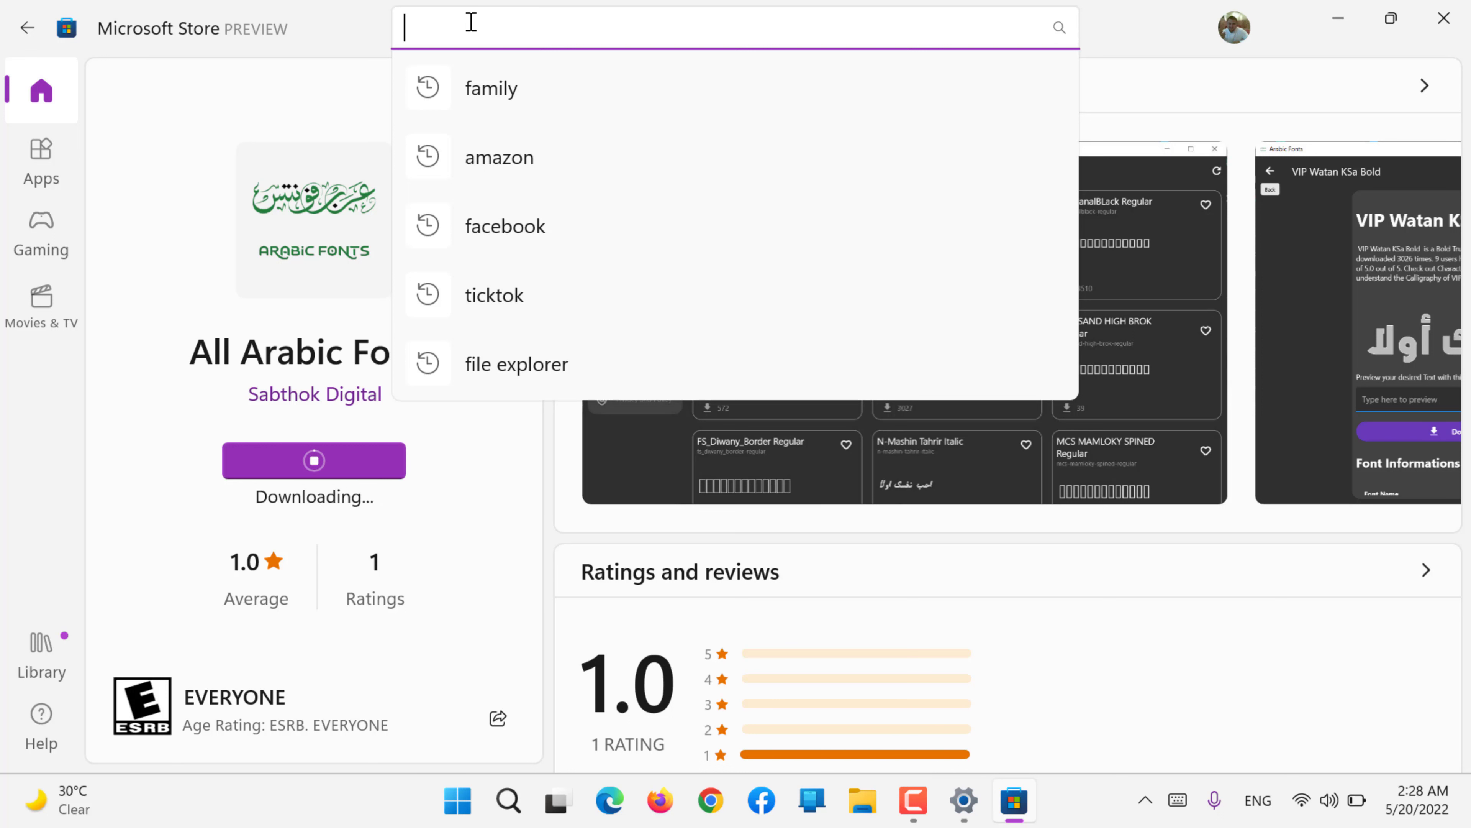
pyautogui.write('teams')
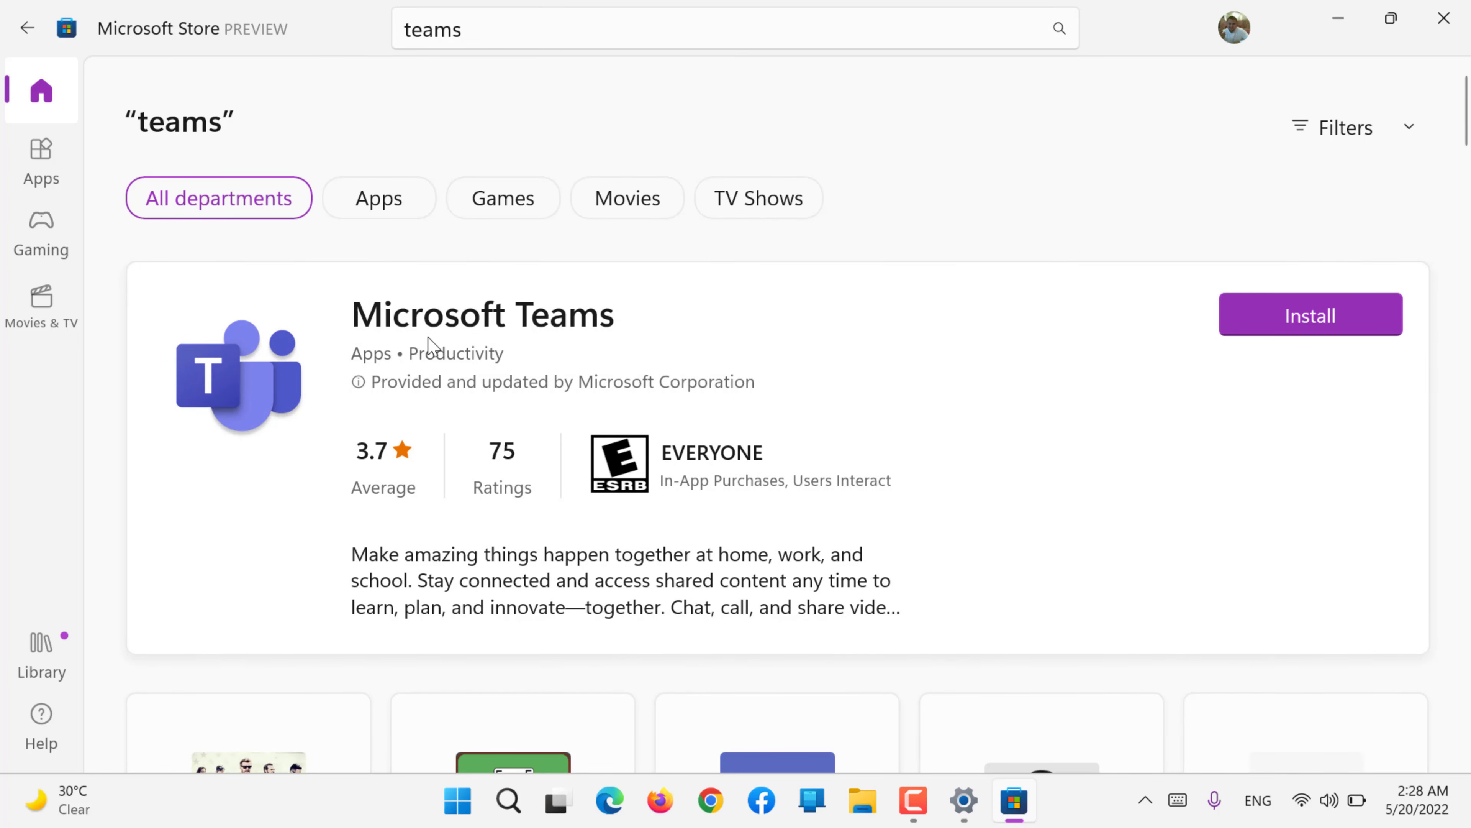
pyautogui.scroll(-4, 429, 347)
pyautogui.scroll(-3, 429, 346)
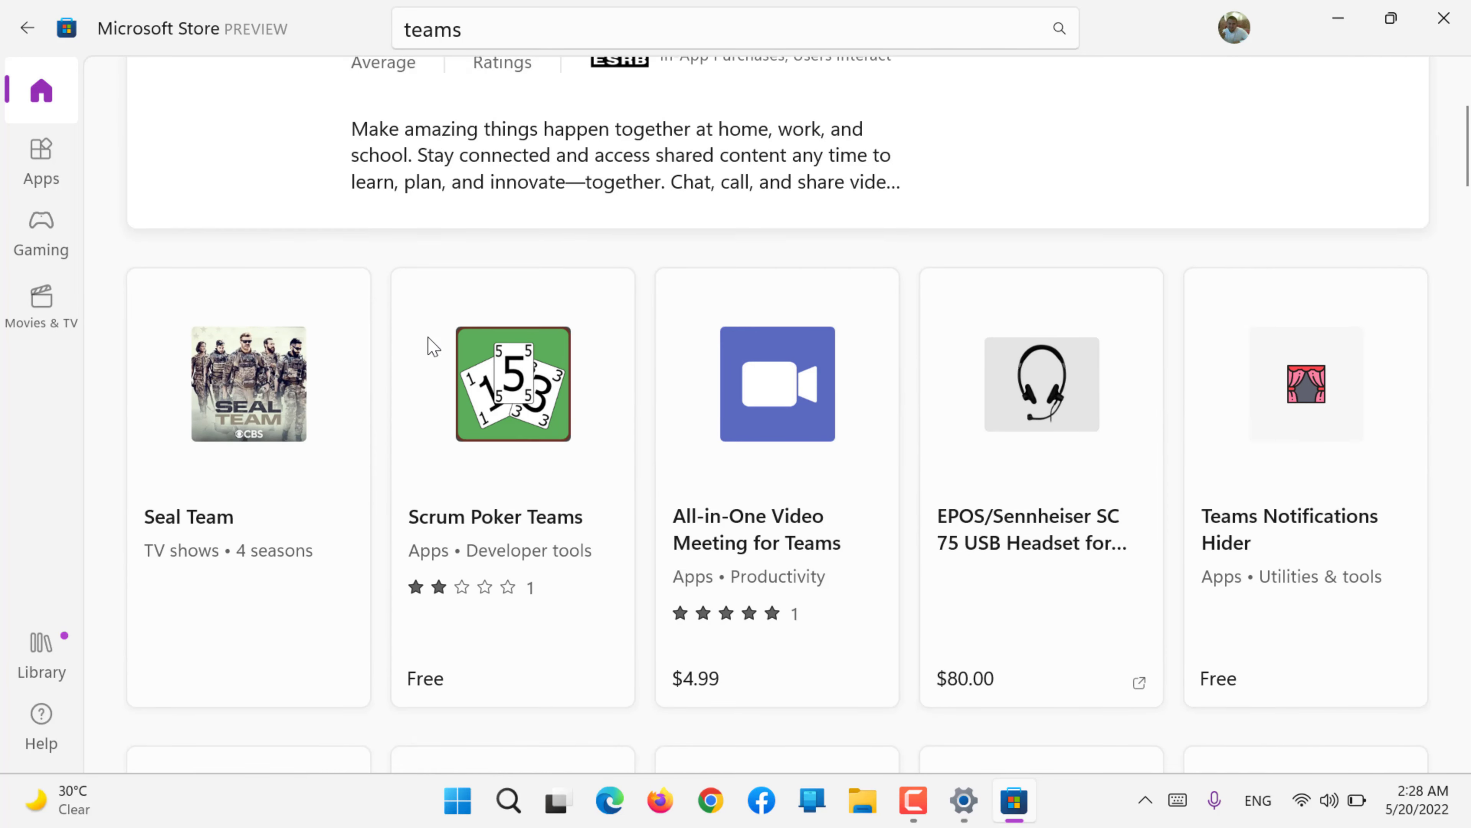
pyautogui.scroll(7, 429, 347)
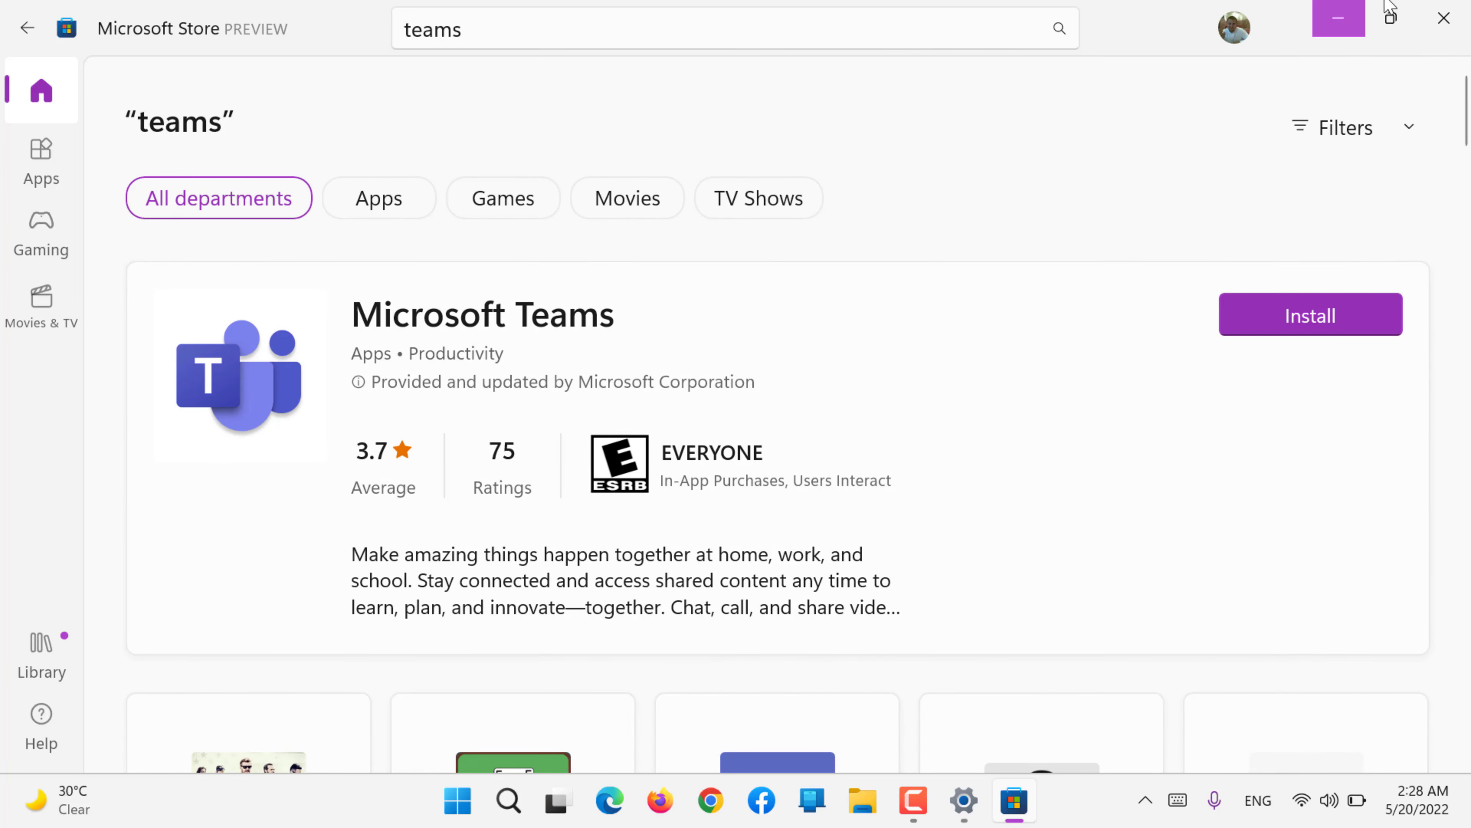
pyautogui.click(1444, 18)
# Expand the related font settings, and open and close the ClearType Text Tuner and Character Map
pyautogui.scroll(-1, 1021, 305)
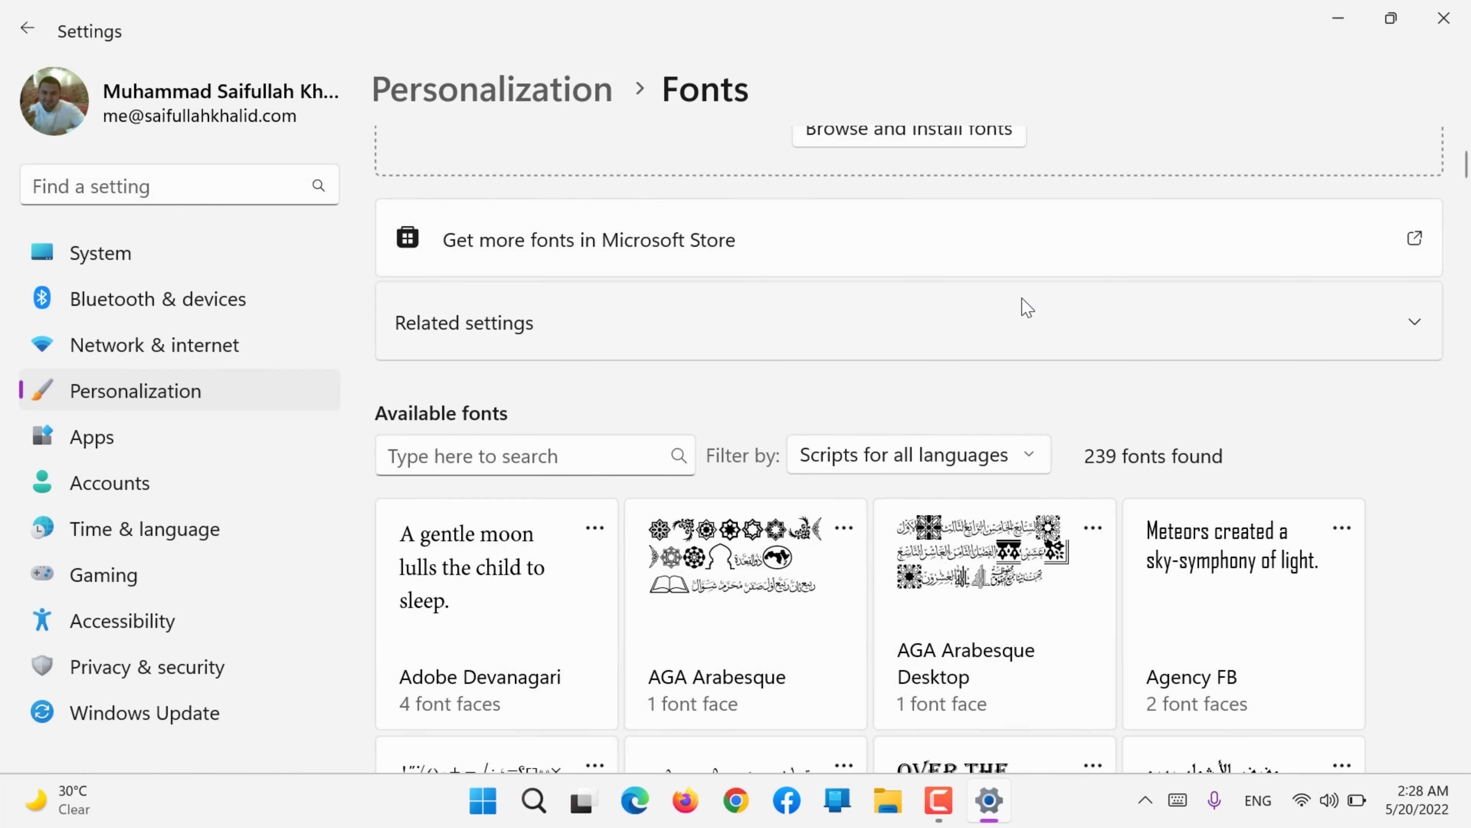
pyautogui.click(560, 262)
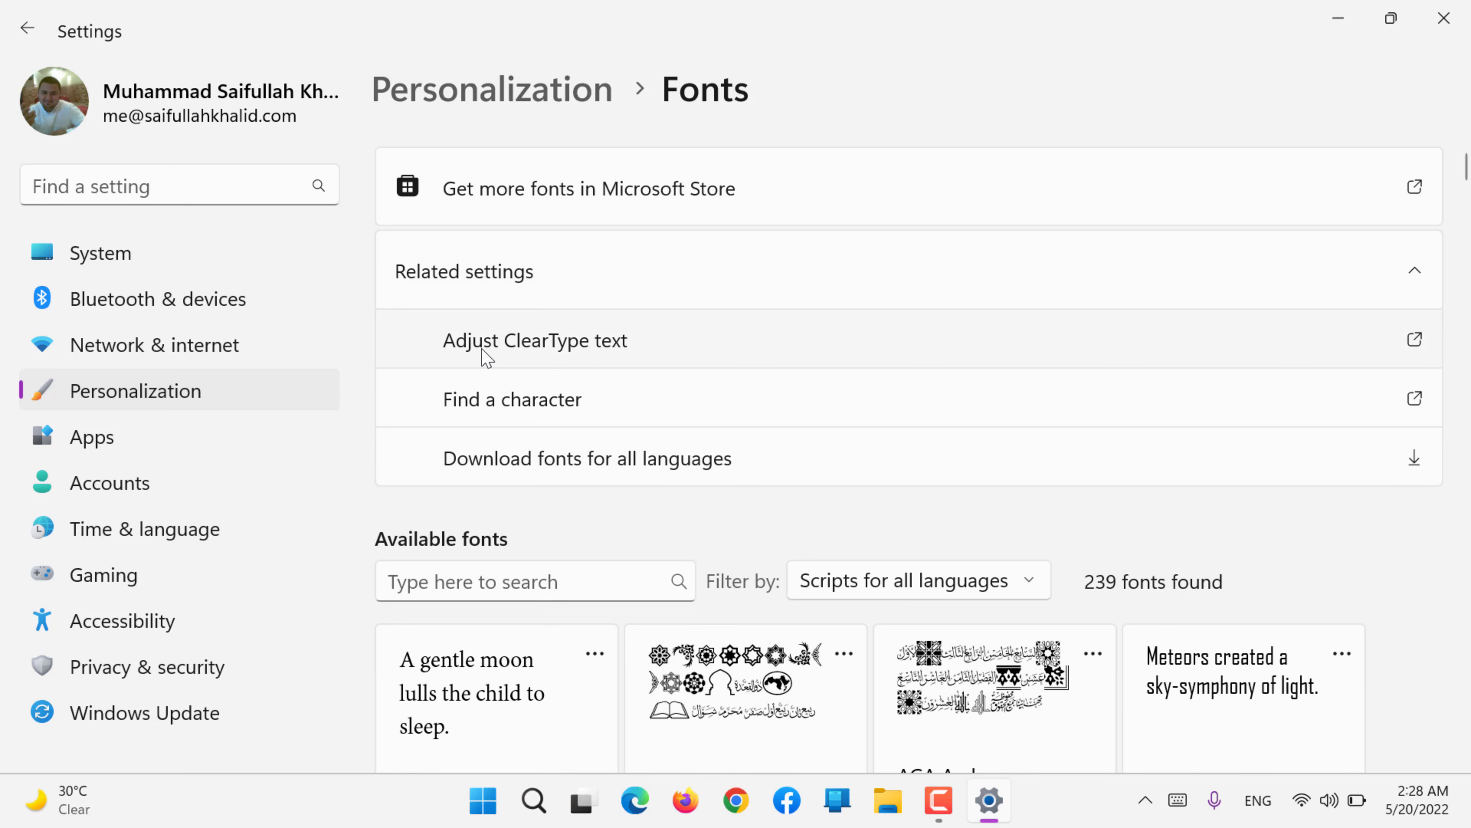
pyautogui.click(486, 355)
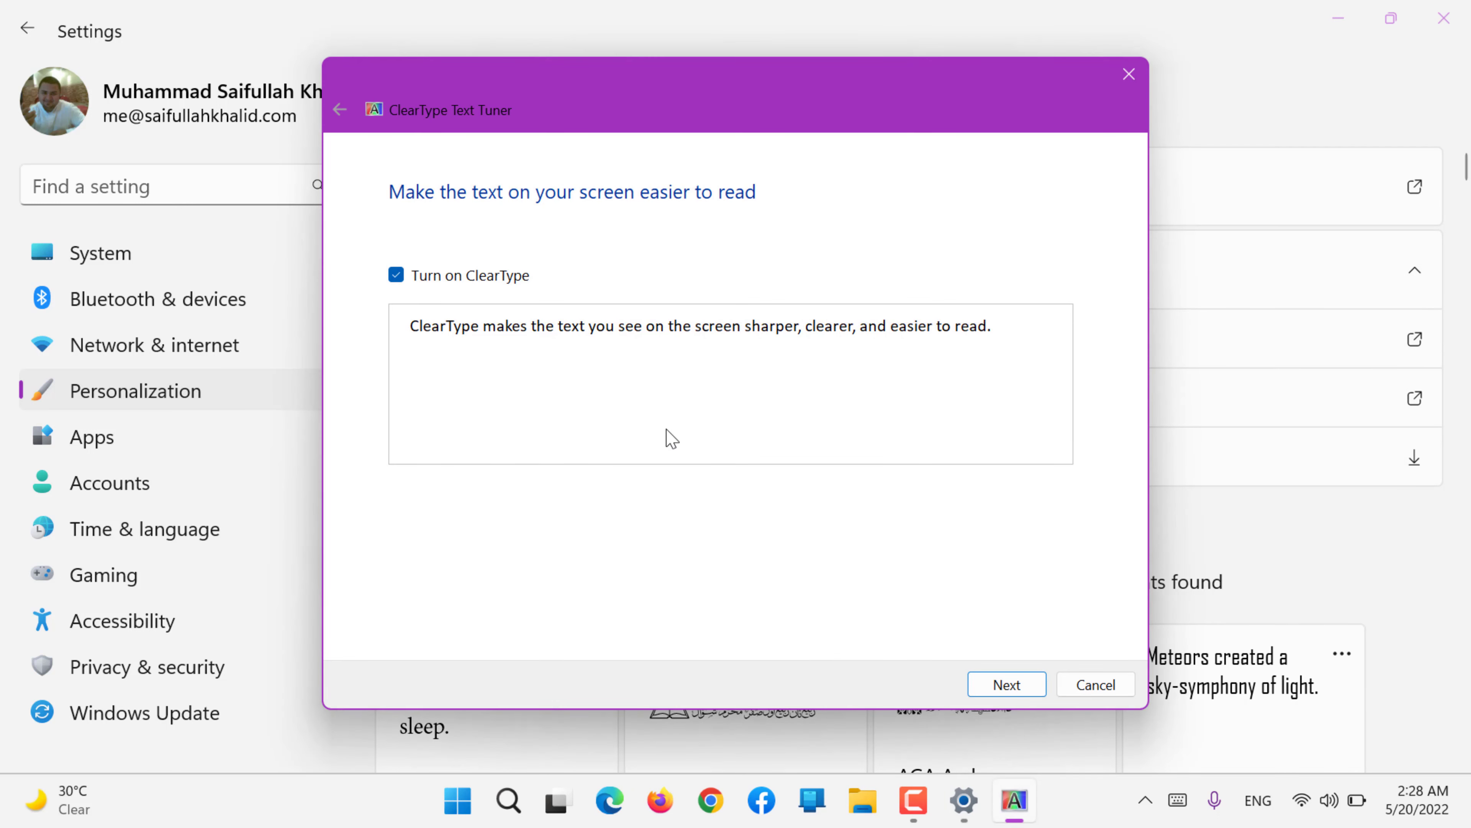
pyautogui.click(1081, 688)
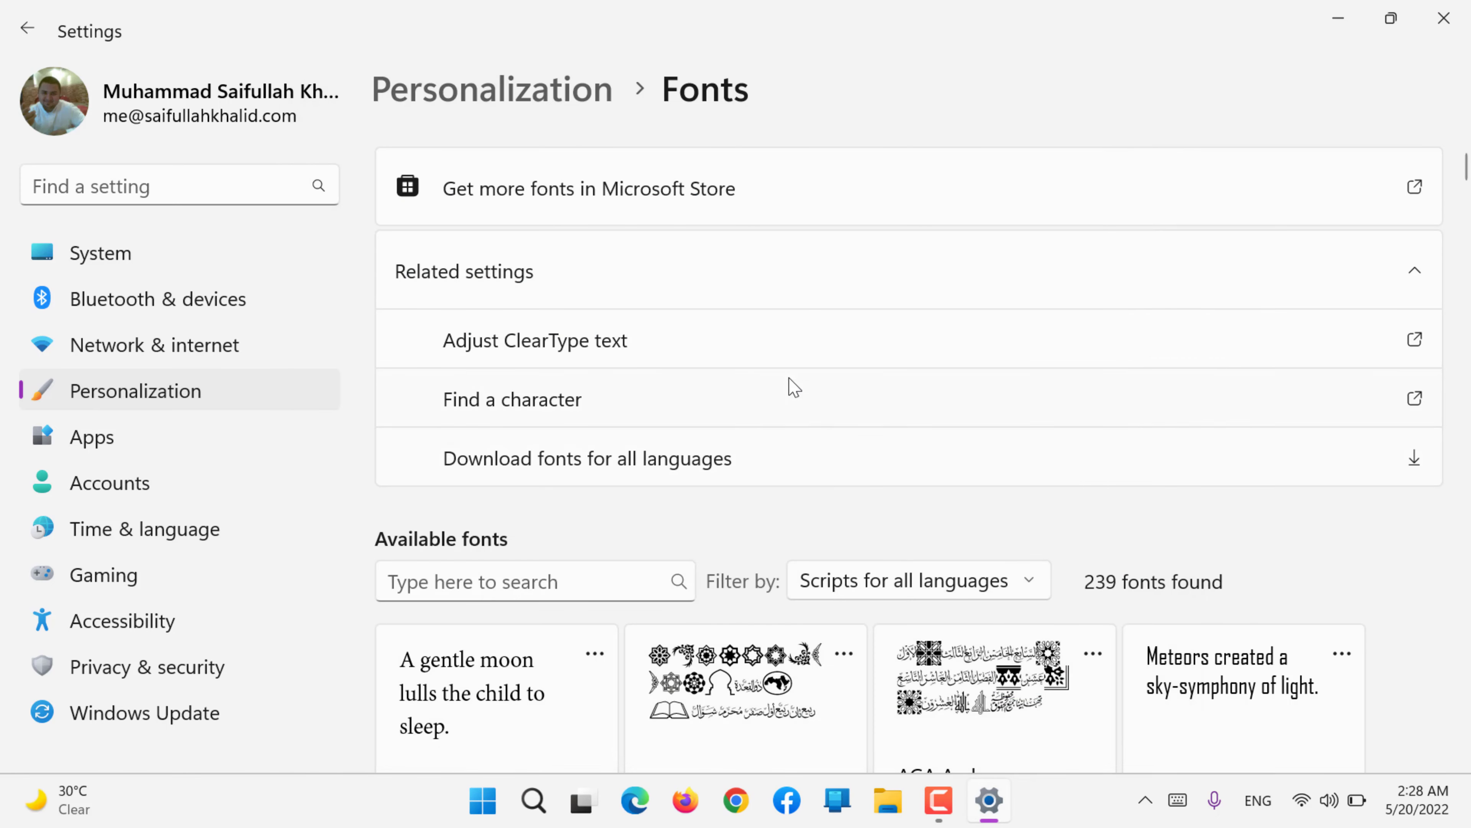
pyautogui.click(563, 417)
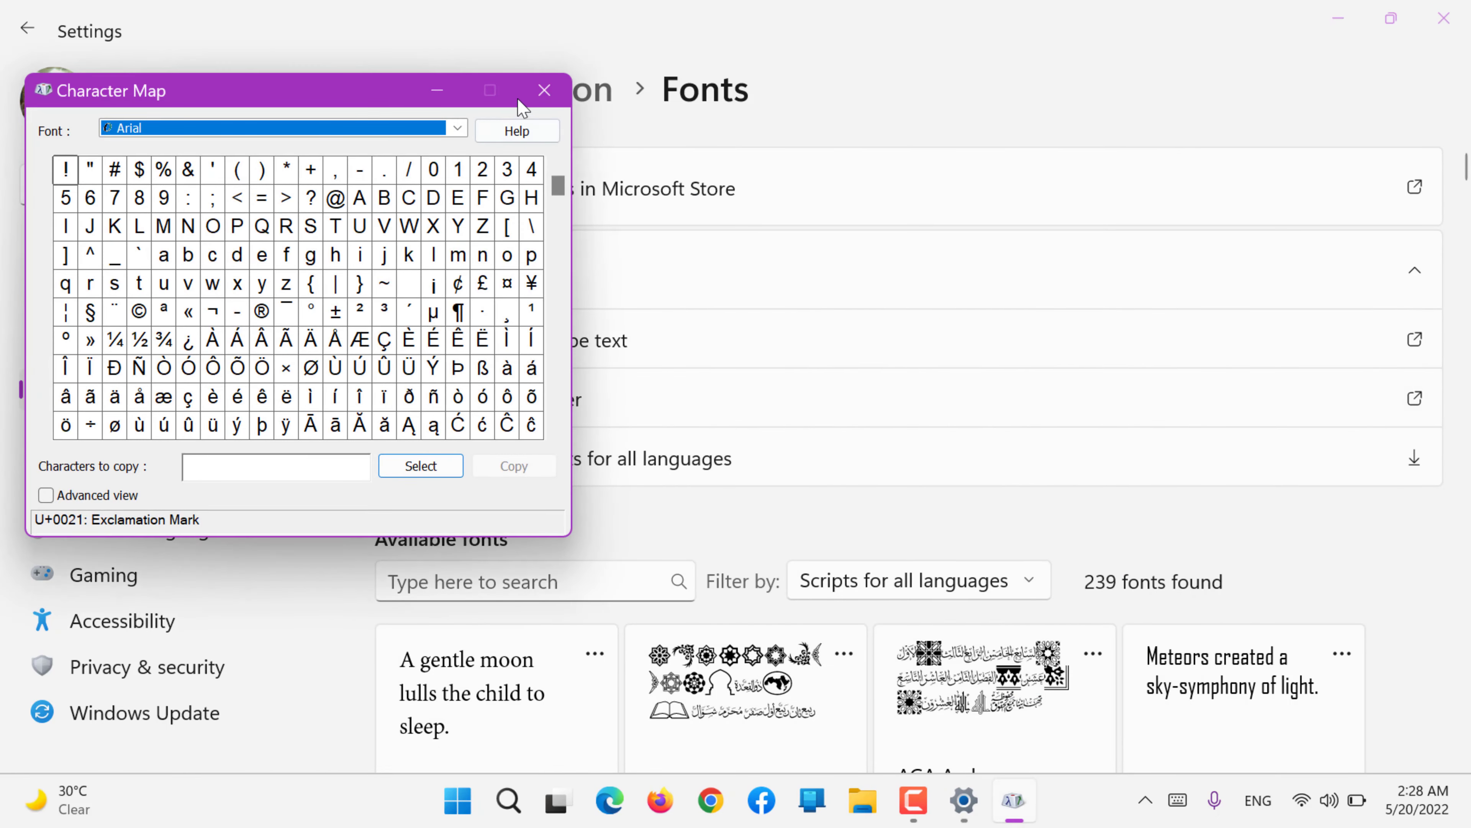
pyautogui.click(544, 91)
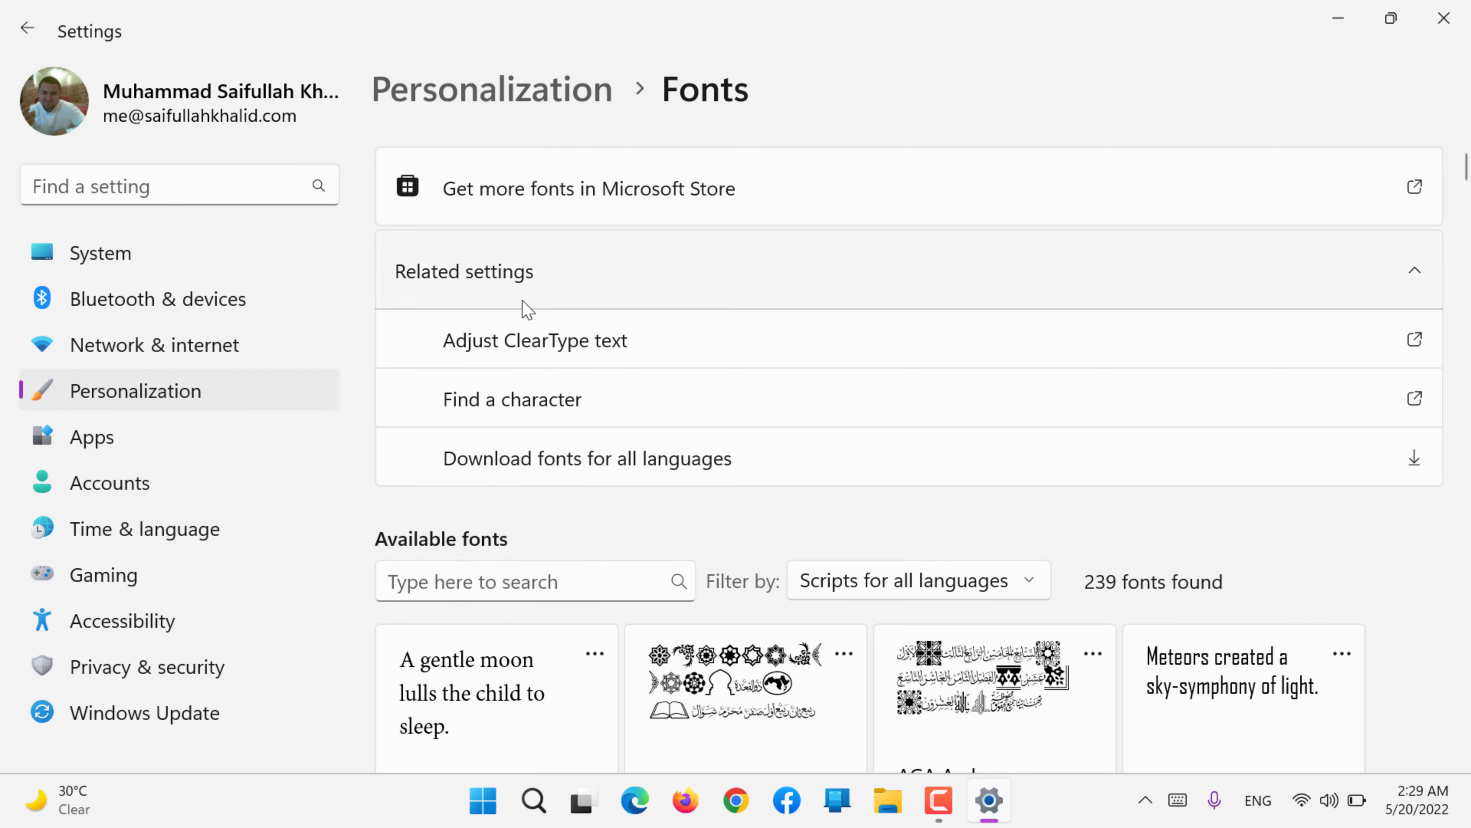
# Start downloading fonts for all languages and open the installation progress in Optional features
pyautogui.click(527, 462)
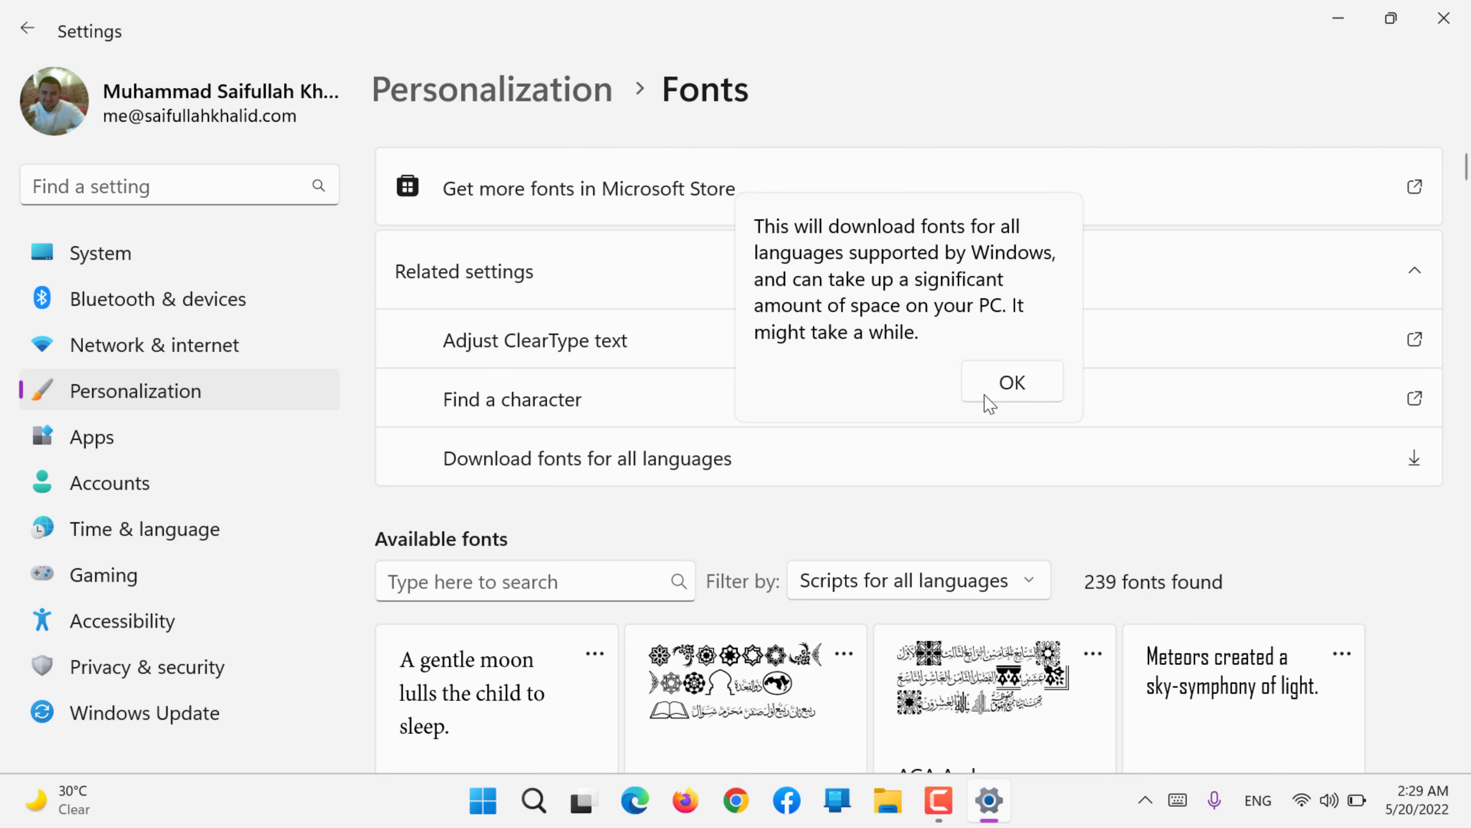
pyautogui.click(1013, 382)
pyautogui.scroll(-5, 1022, 395)
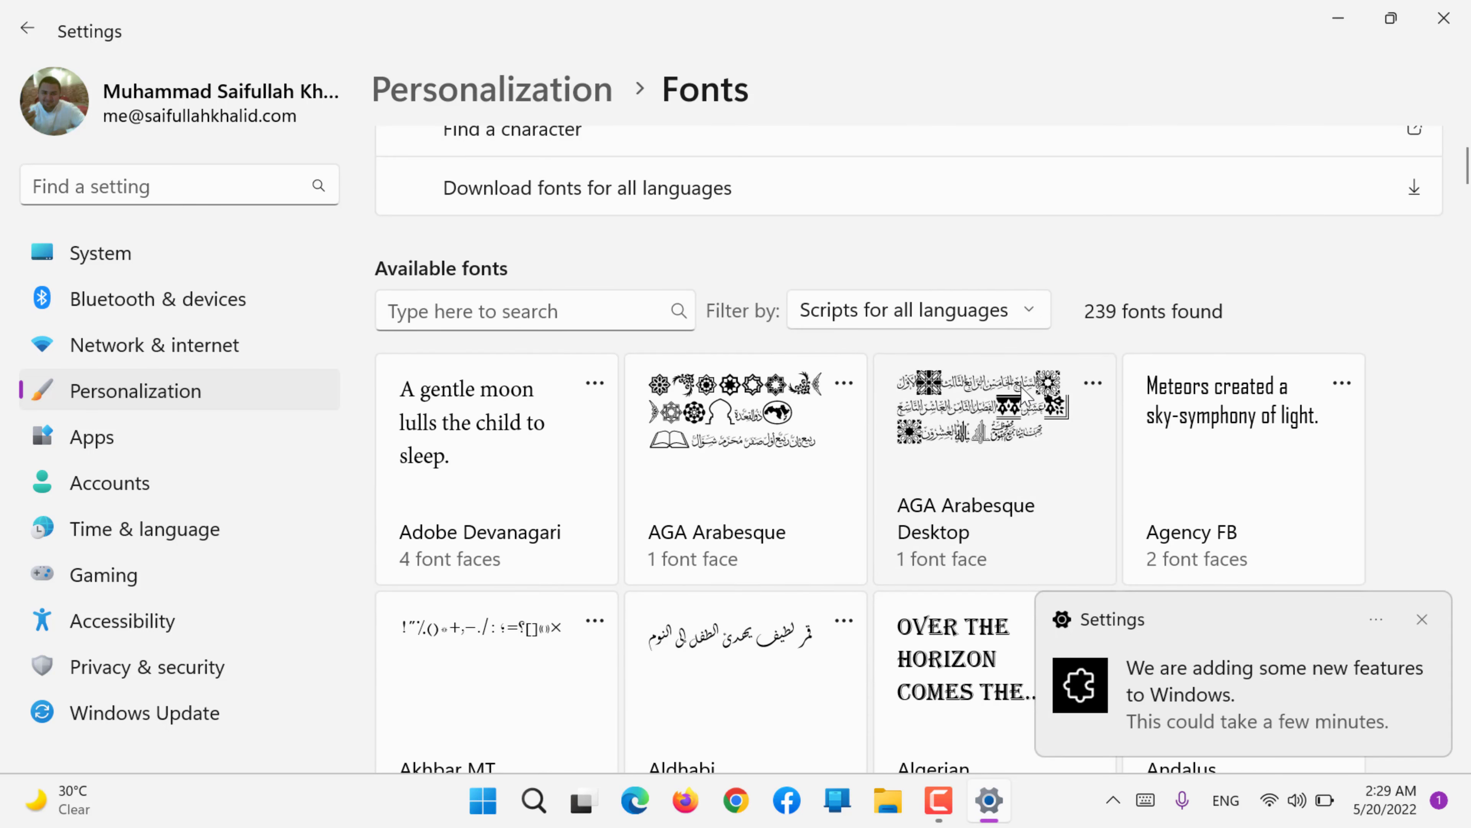
pyautogui.click(1246, 684)
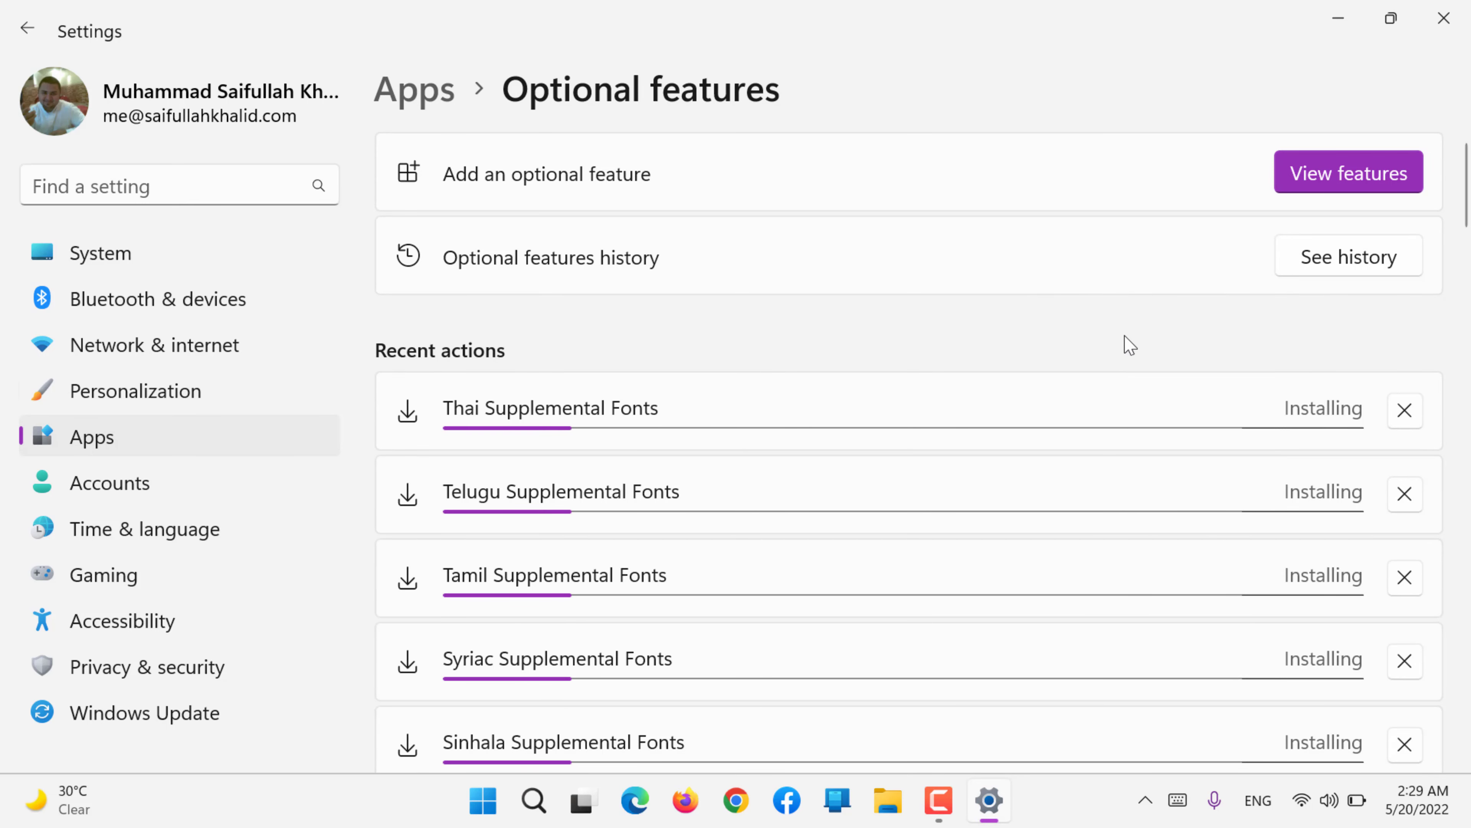
# Cancel the supplemental font installations, including Thai, Telugu, Tamil, Syriac and Sinhala
pyautogui.click(1402, 415)
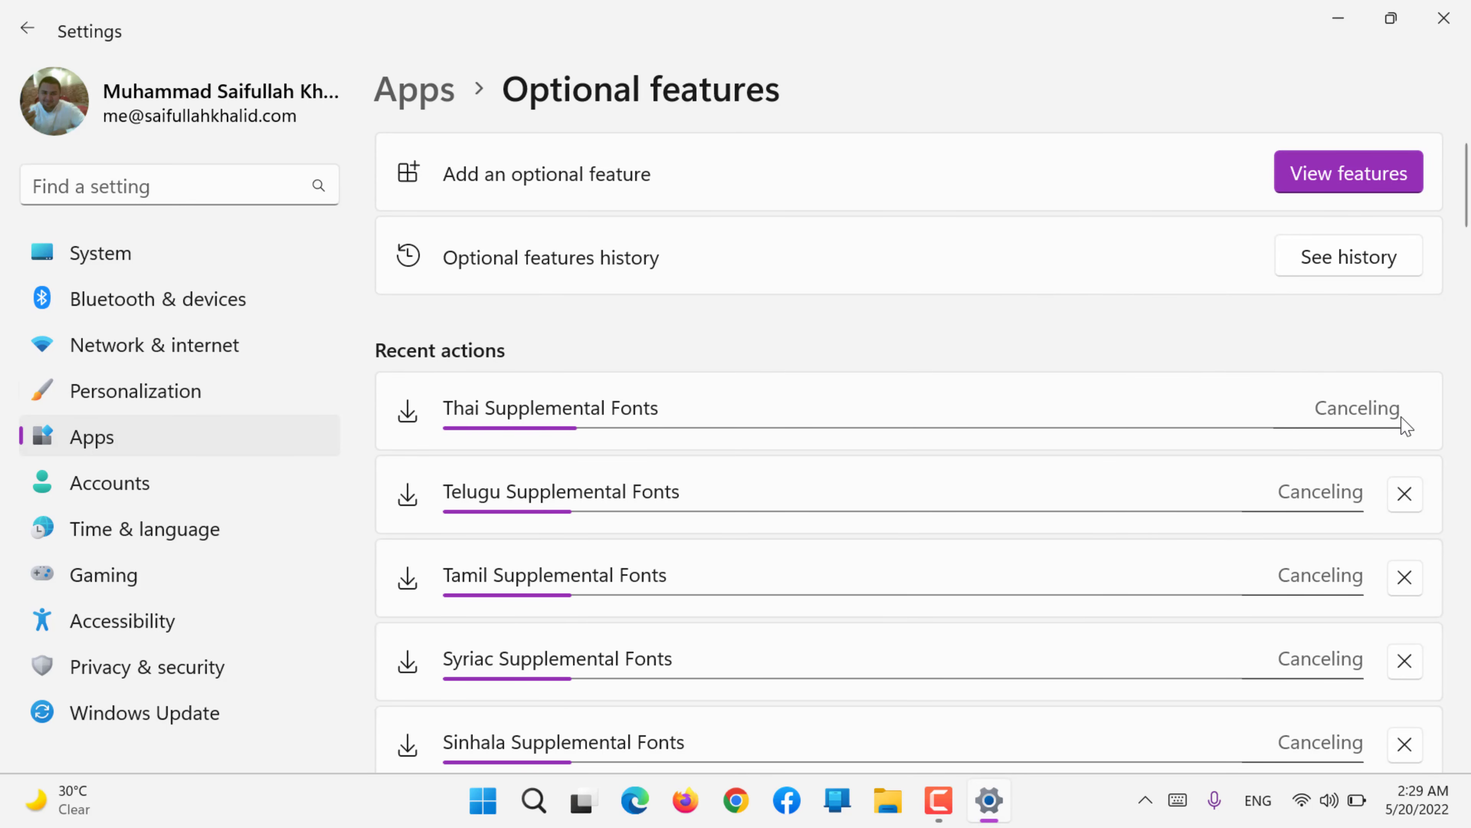
pyautogui.click(1404, 494)
pyautogui.scroll(-3, 1413, 509)
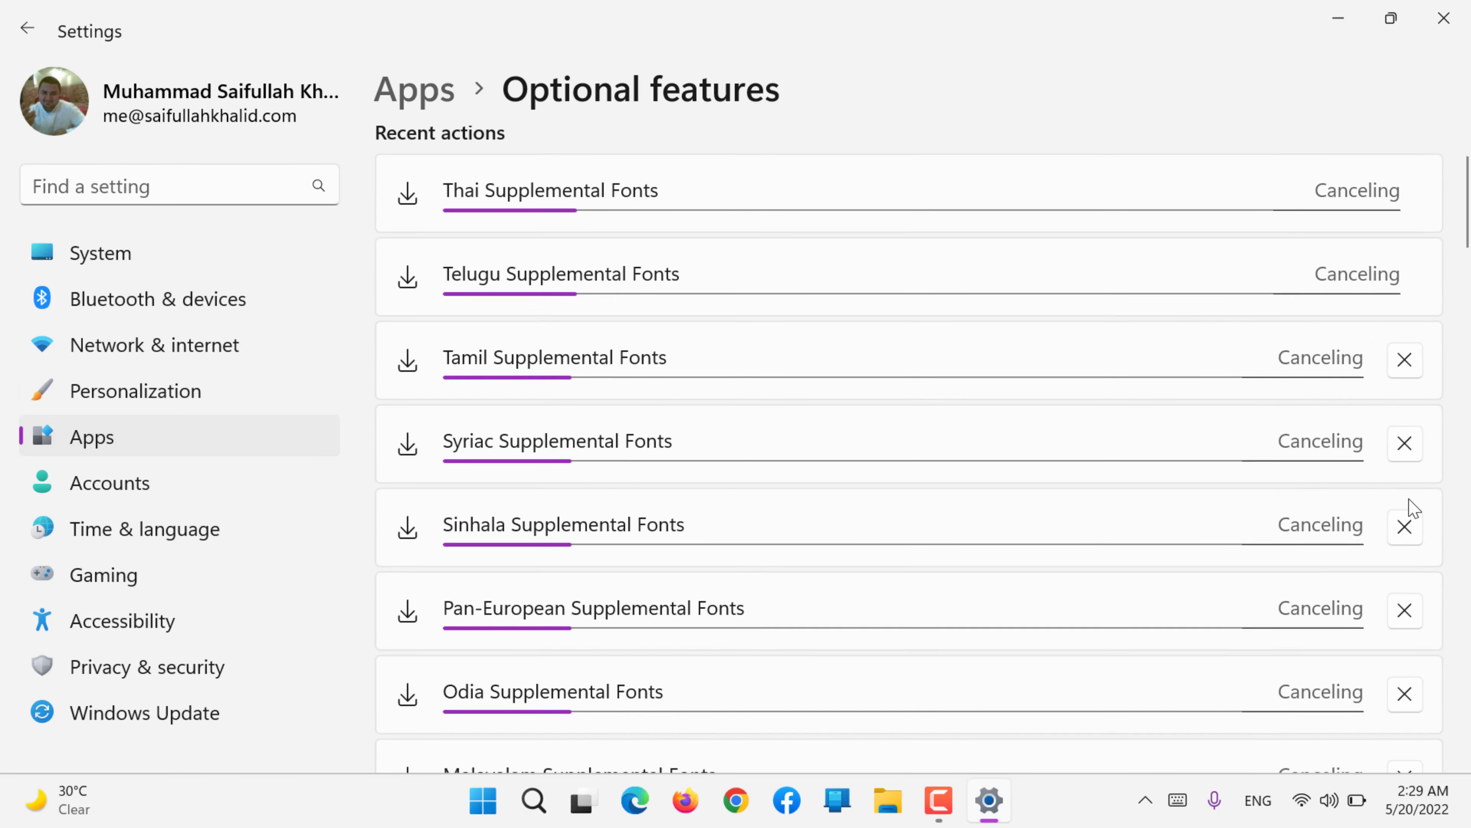
pyautogui.click(1405, 363)
pyautogui.click(1405, 445)
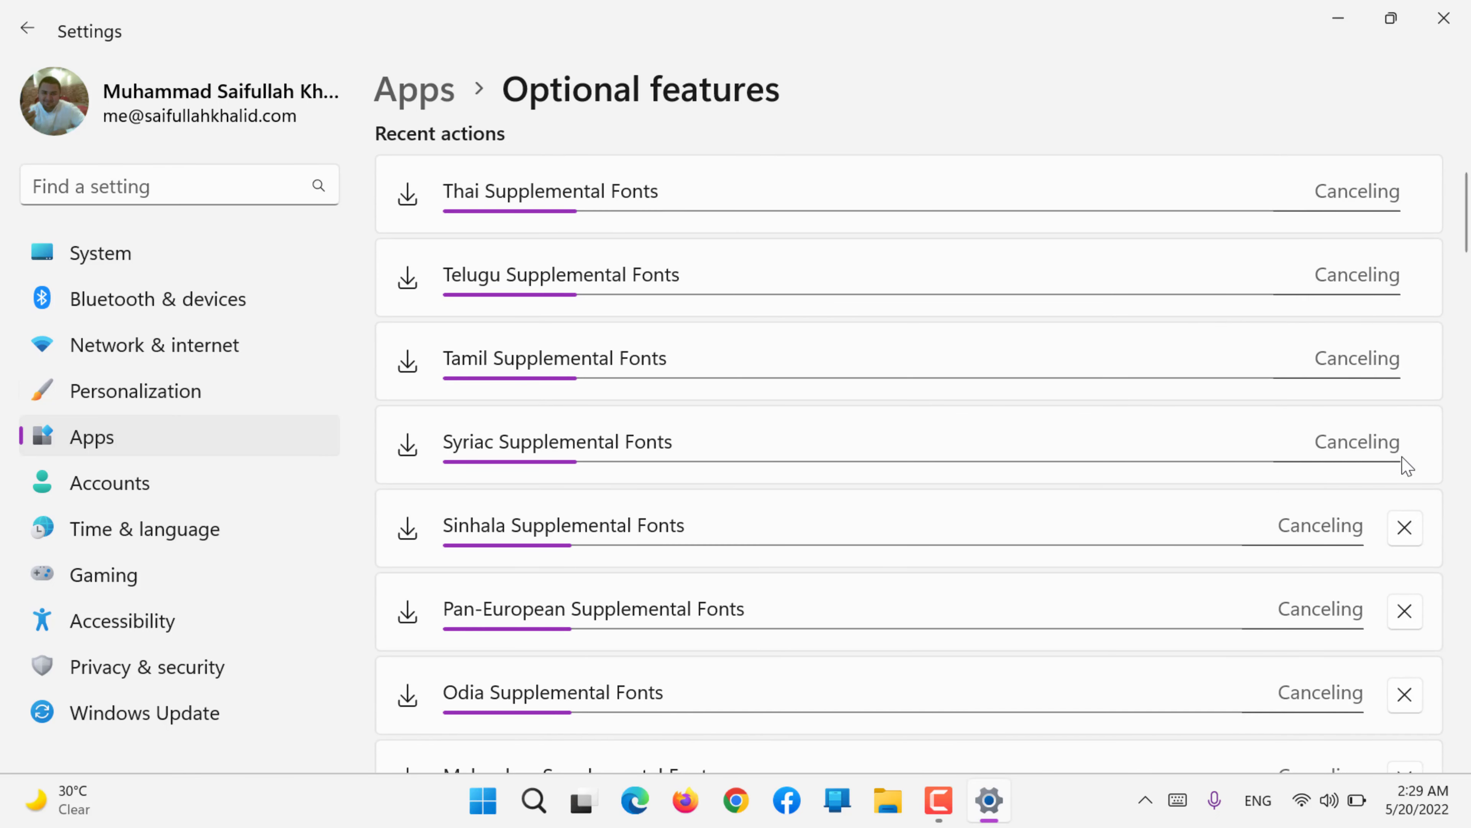
pyautogui.click(1406, 535)
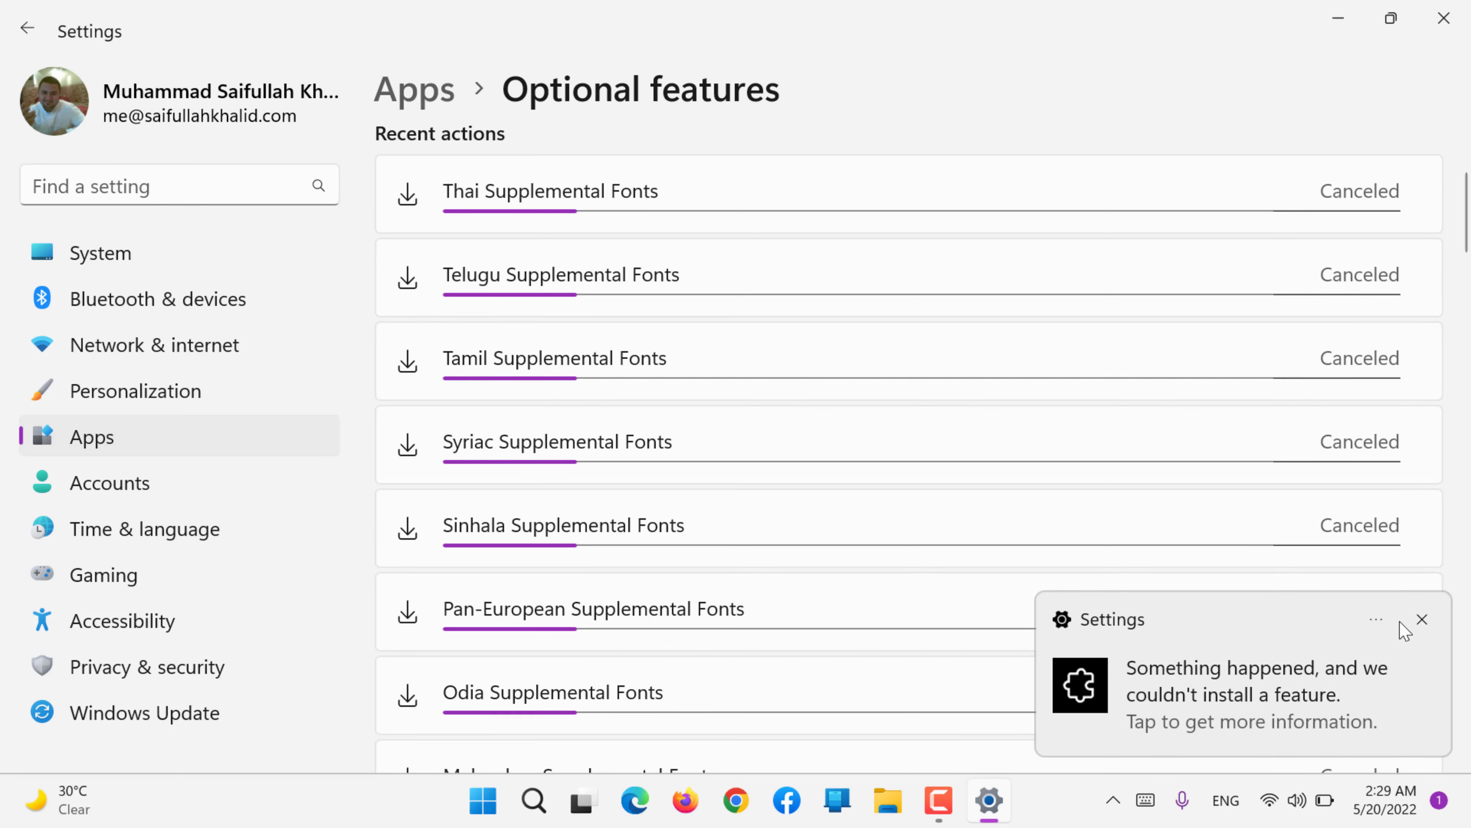
# Dismiss the Settings notification and look through the recent actions and installed optional features
pyautogui.click(1425, 616)
pyautogui.click(1430, 616)
pyautogui.scroll(-20, 1430, 617)
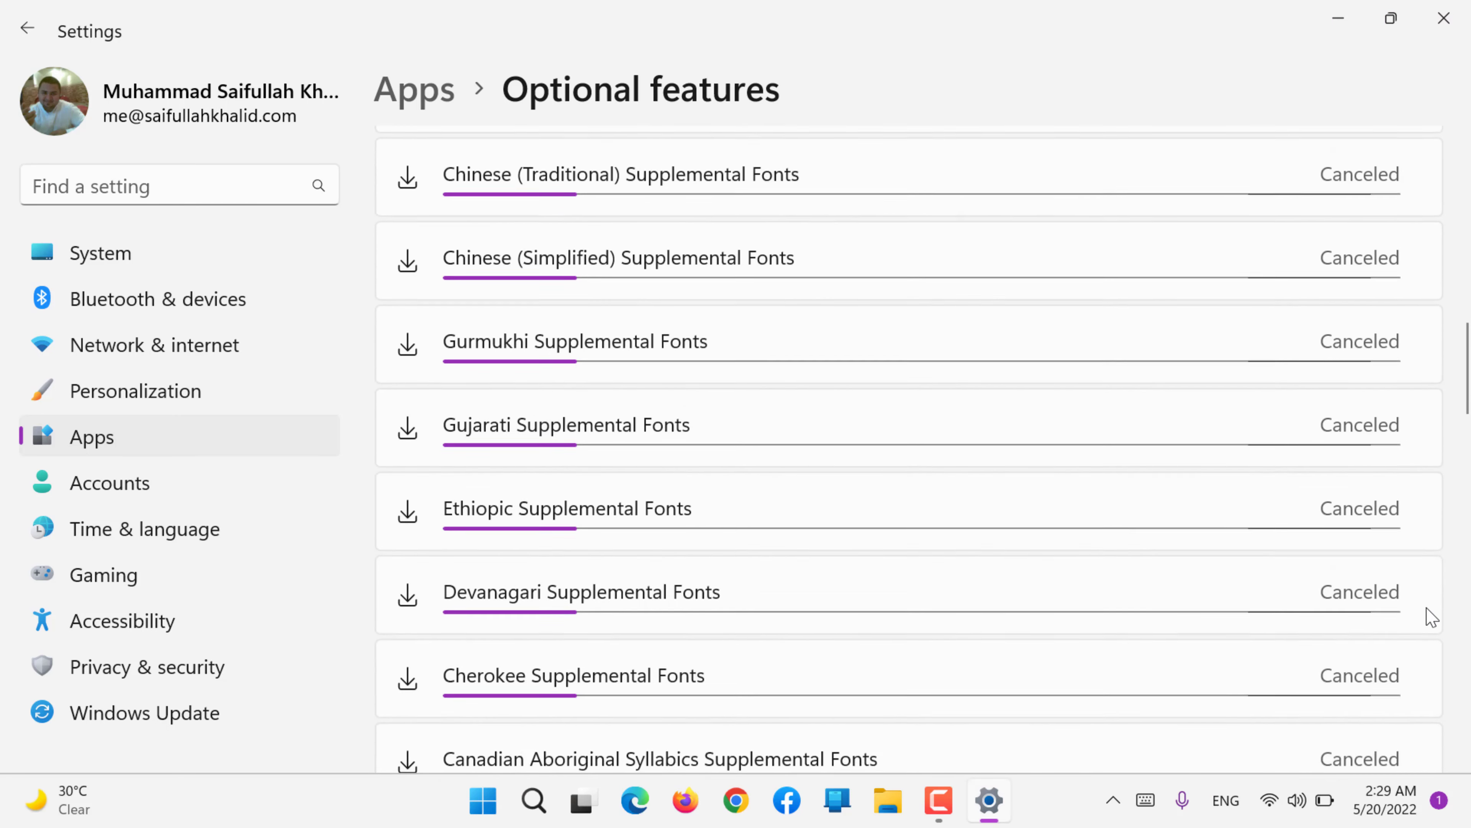
pyautogui.scroll(10, 1431, 617)
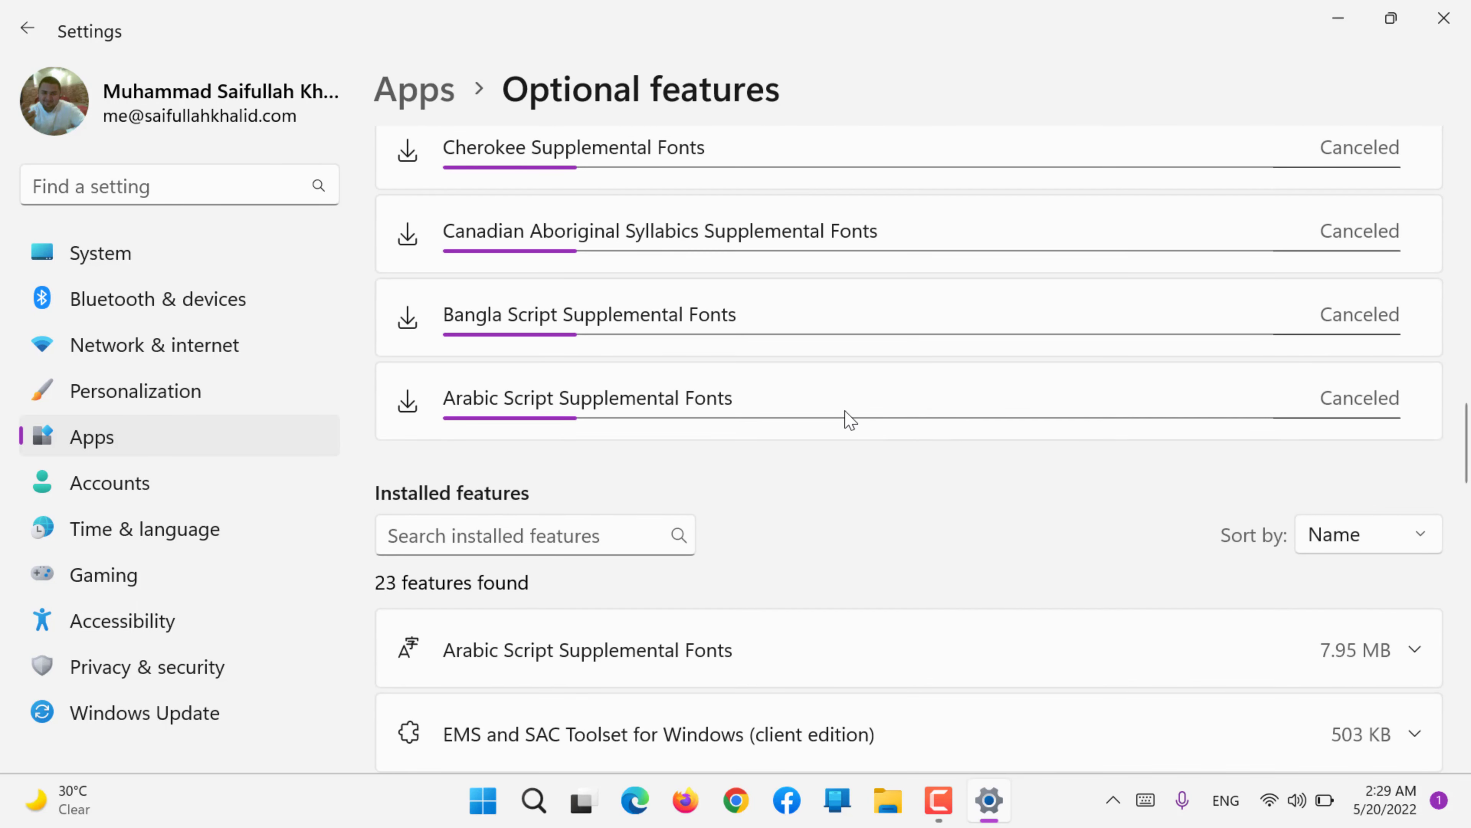
pyautogui.scroll(-20, 849, 418)
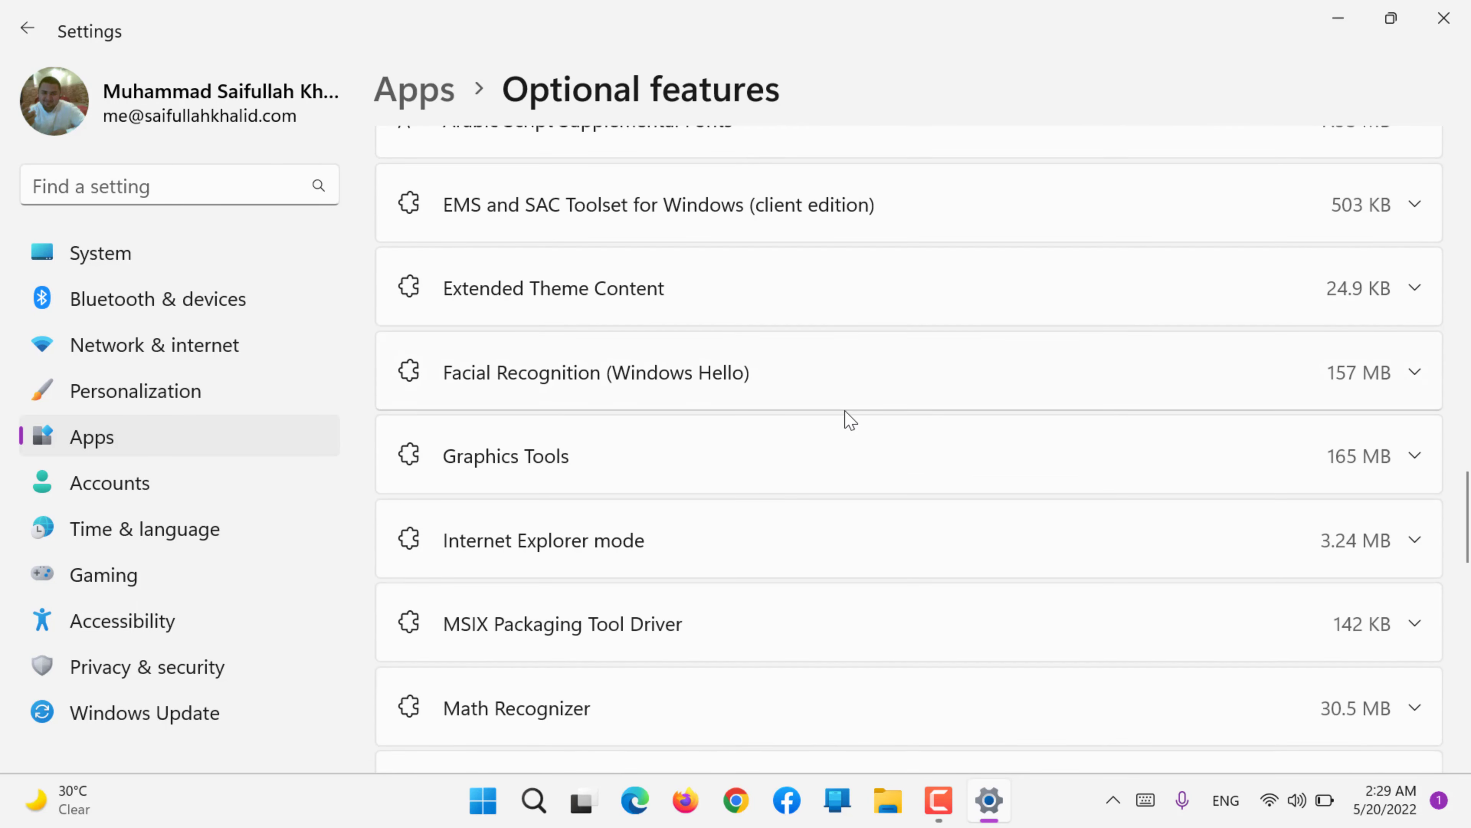
# Leave Optional features for the Personalization font list and view the details of the AGA Arabesque font
pyautogui.scroll(-5, 849, 418)
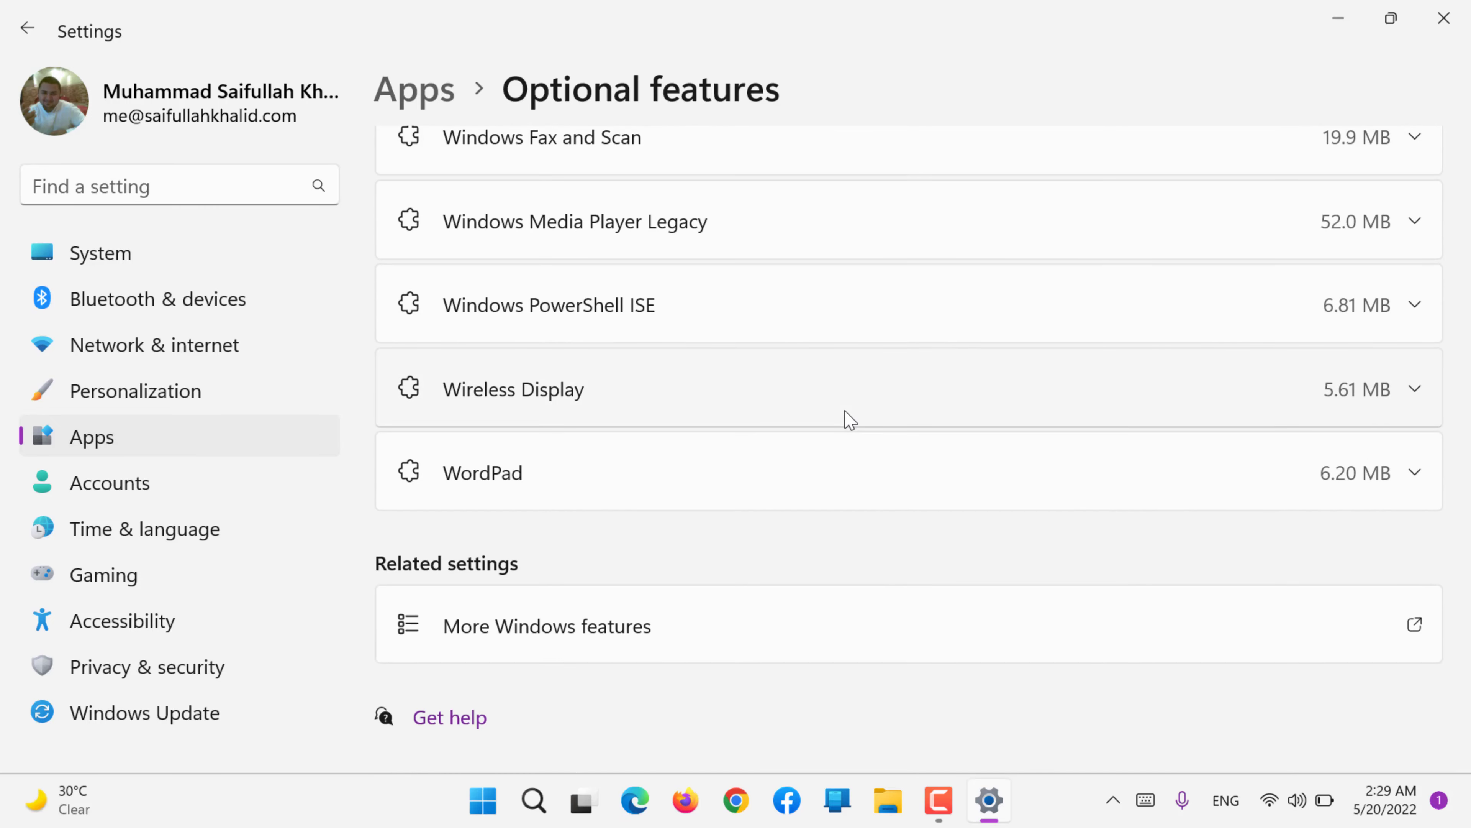
pyautogui.click(201, 406)
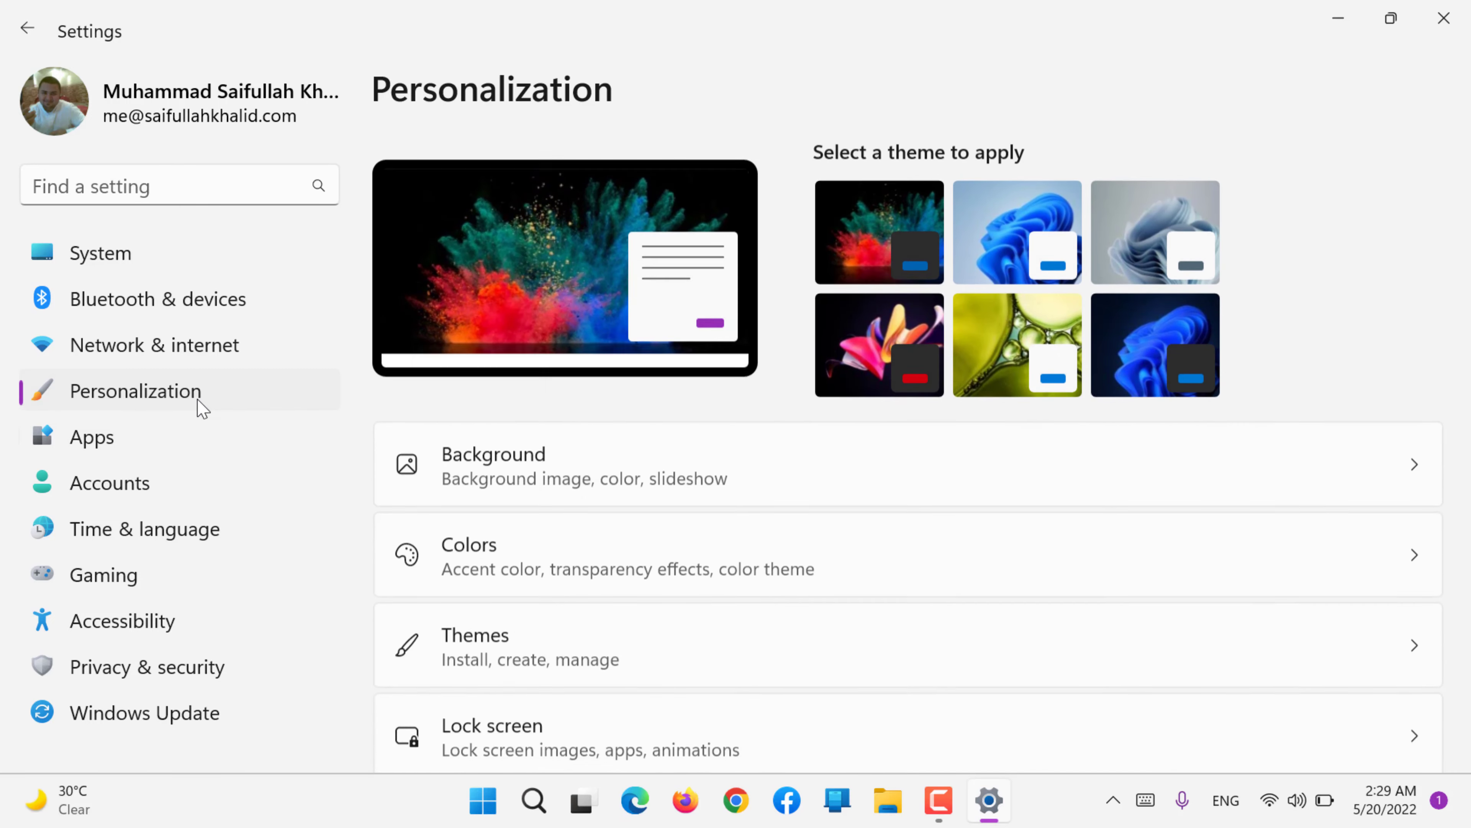
pyautogui.scroll(-8, 867, 262)
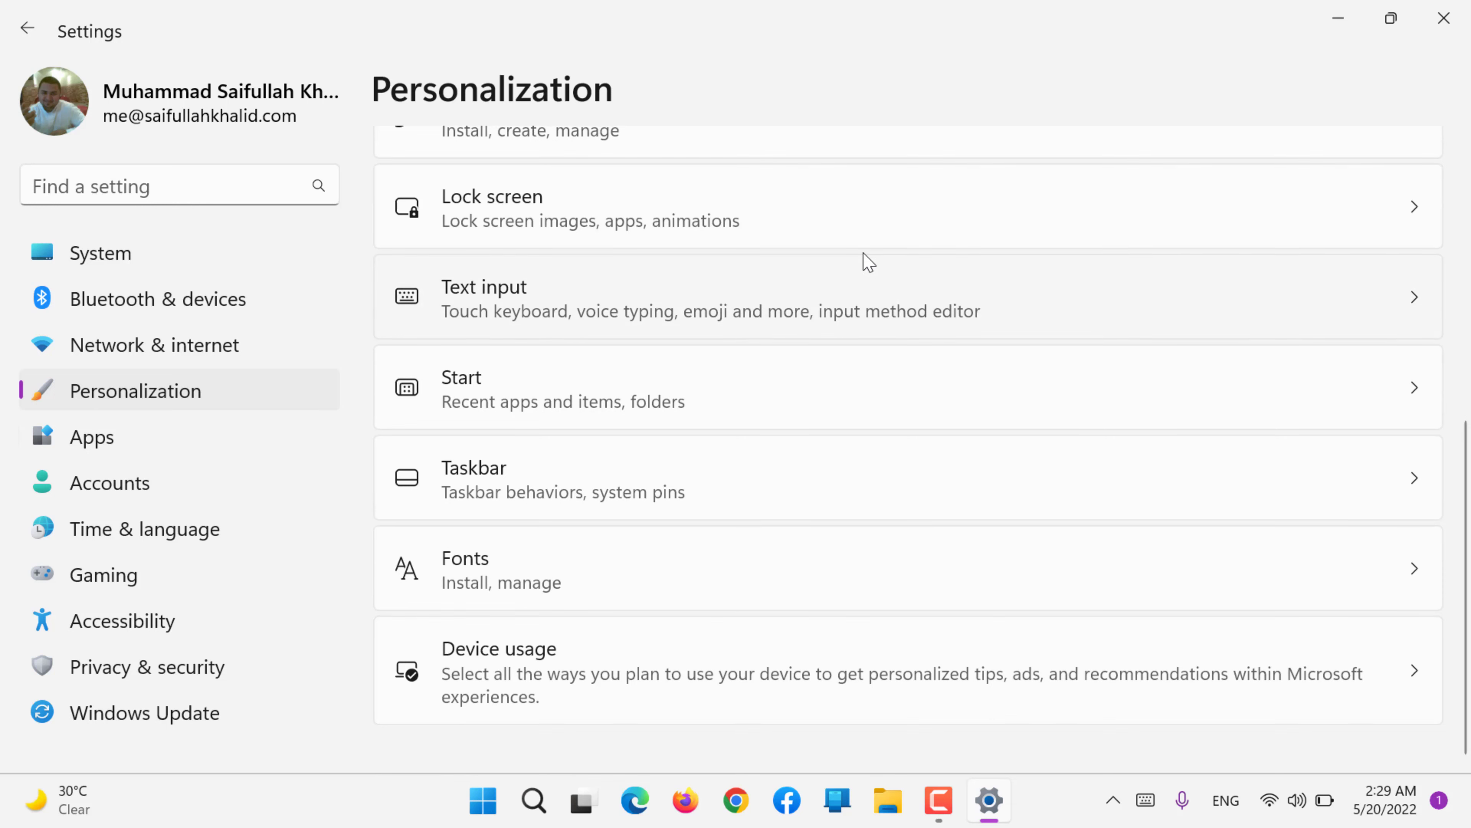
pyautogui.click(481, 575)
pyautogui.scroll(-5, 481, 575)
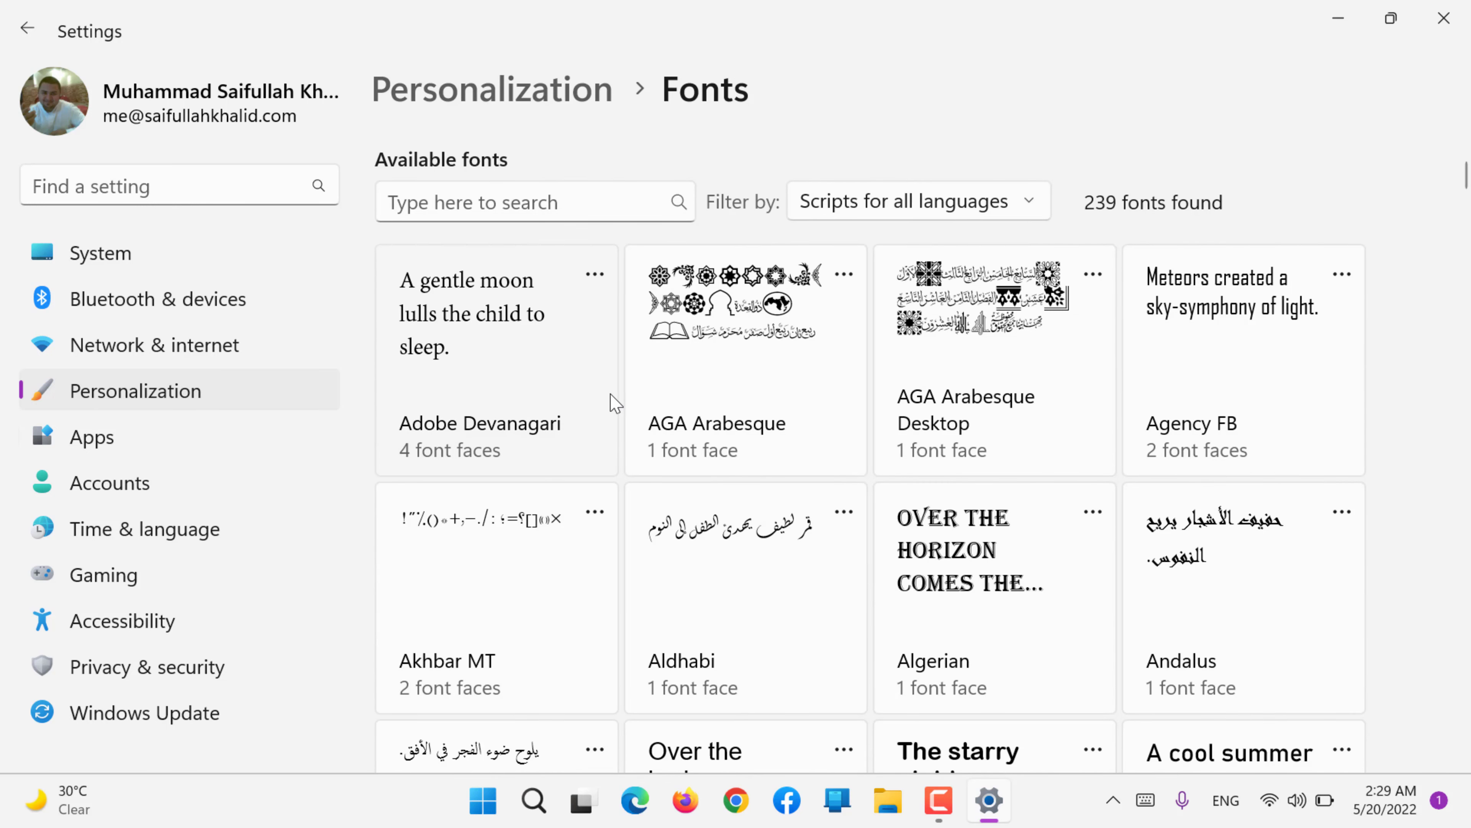
pyautogui.click(723, 416)
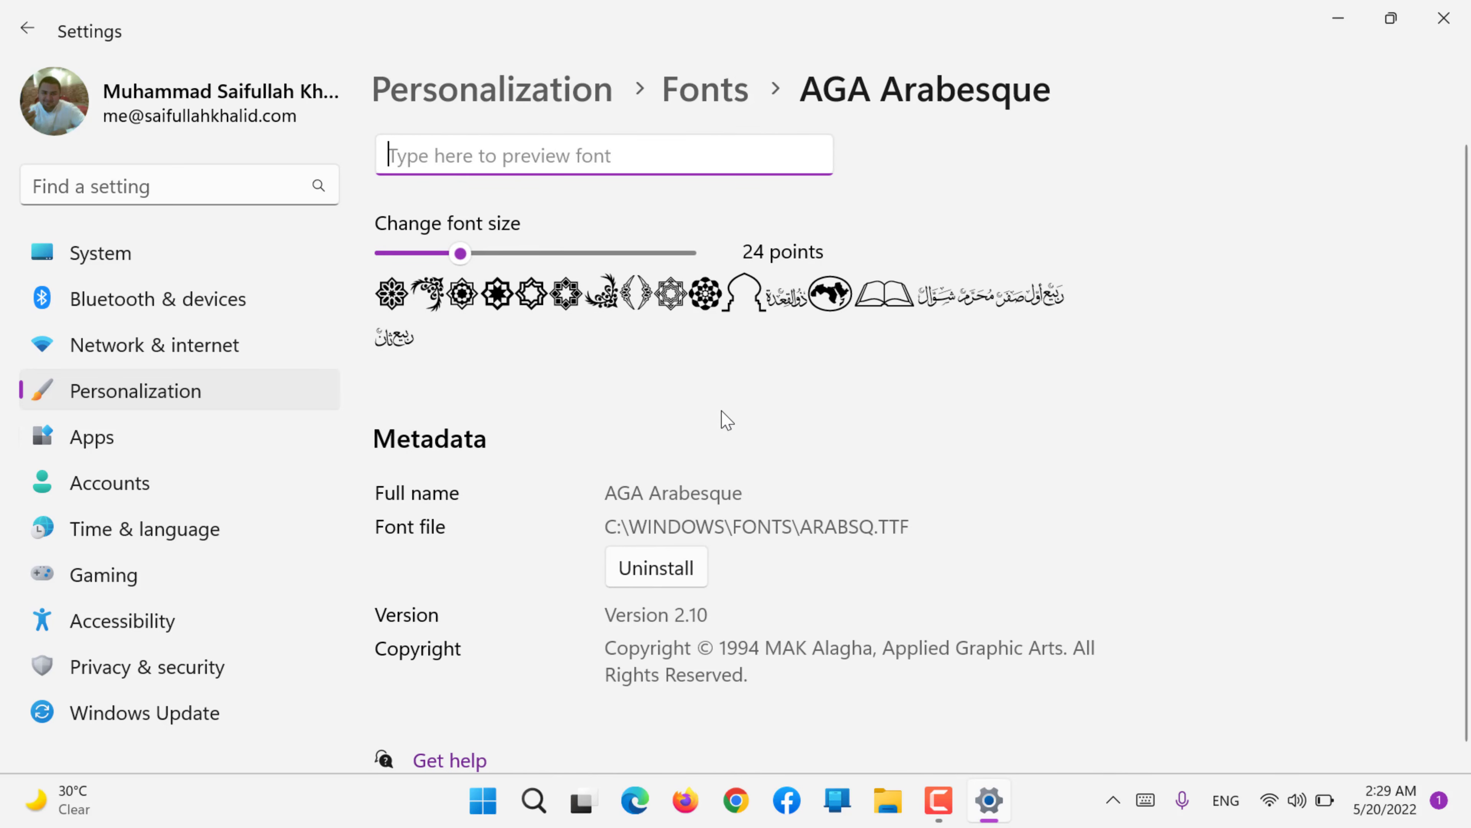
pyautogui.scroll(-2, 722, 411)
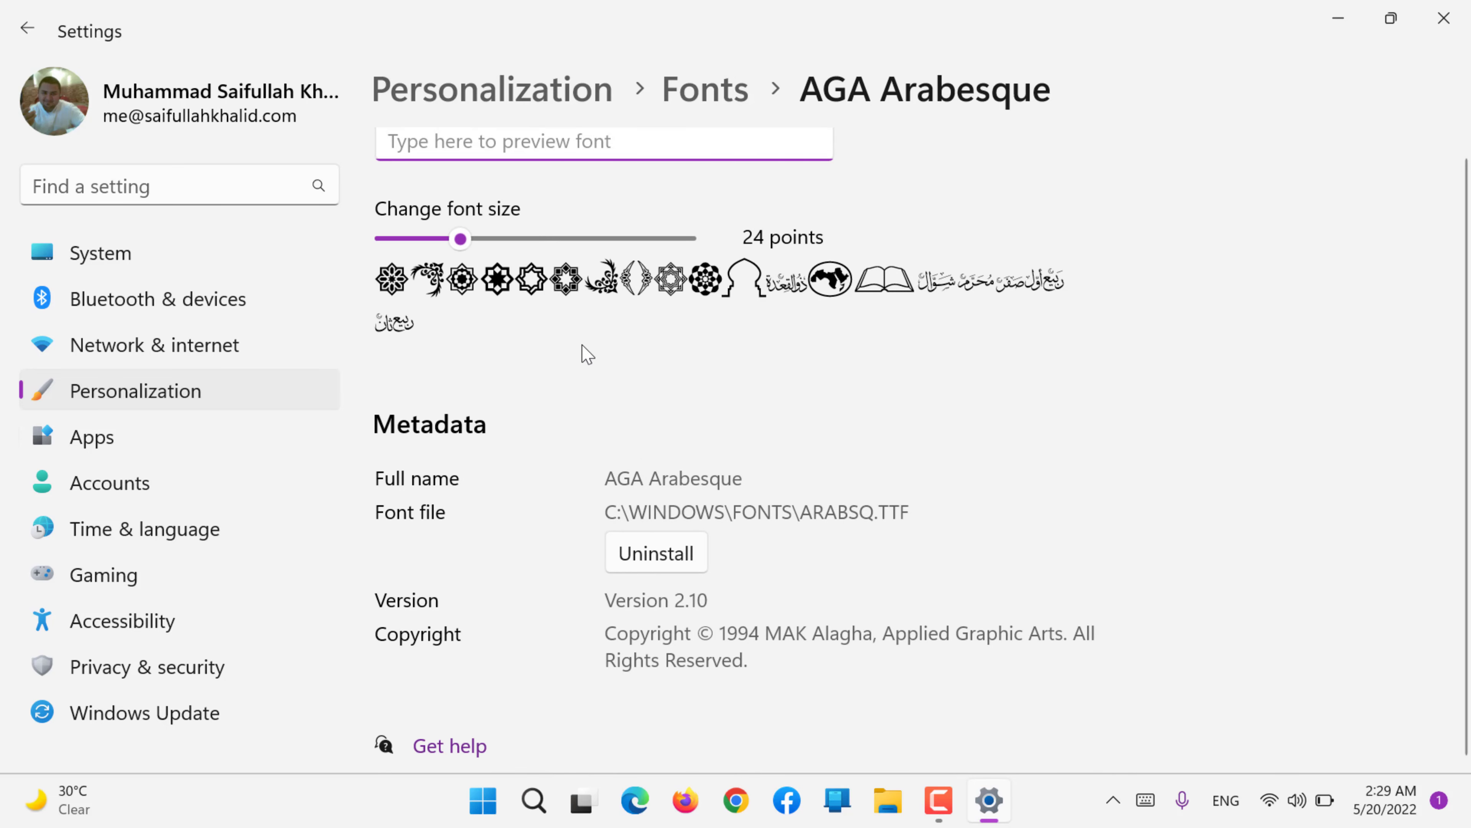
# Return to the font list, check the available actions for DecoType Naskh Variants, and view that font's details
pyautogui.click(294, 404)
pyautogui.scroll(-6, 485, 493)
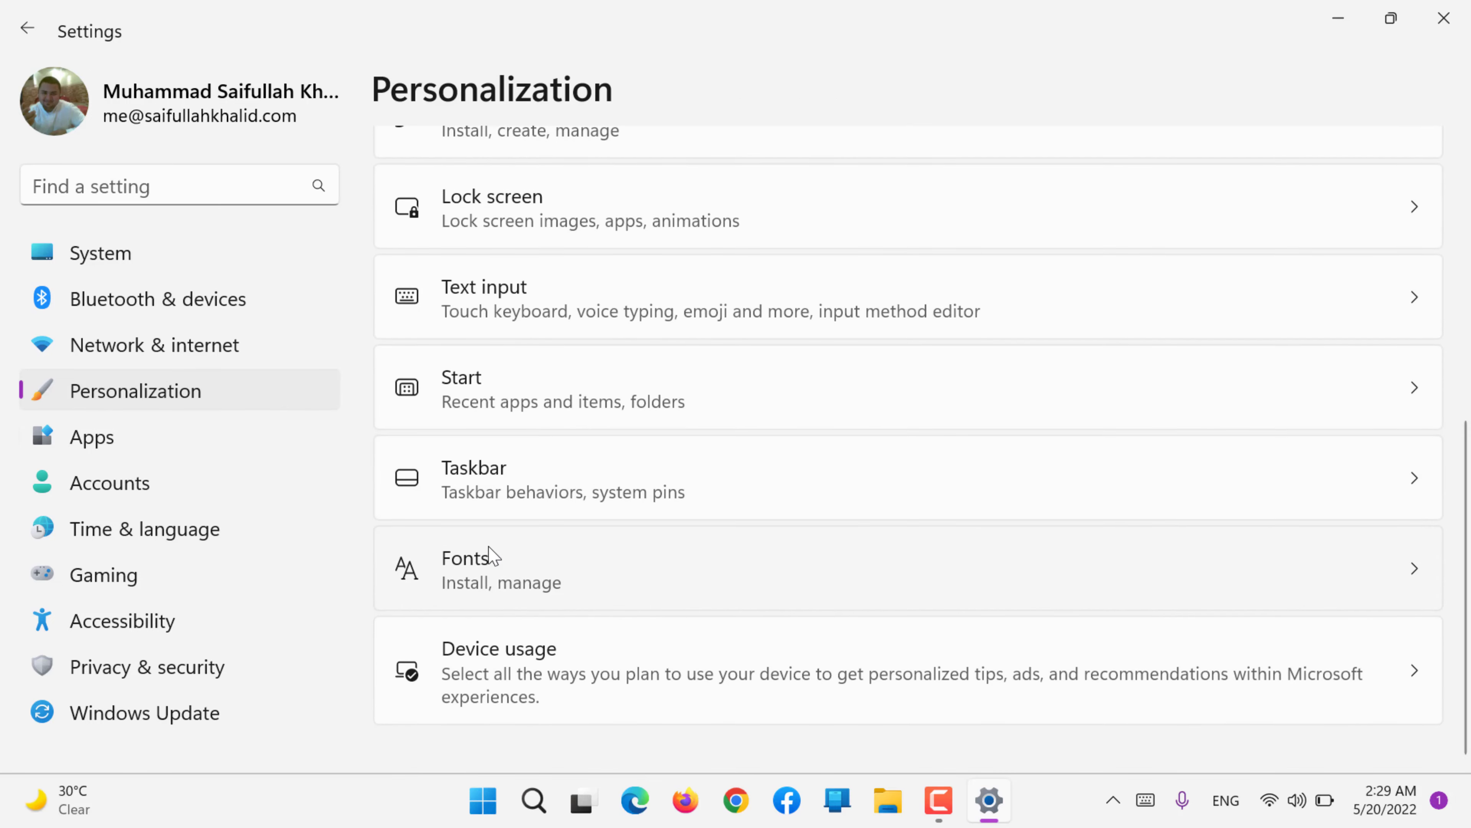
pyautogui.click(489, 555)
pyautogui.scroll(-8, 493, 555)
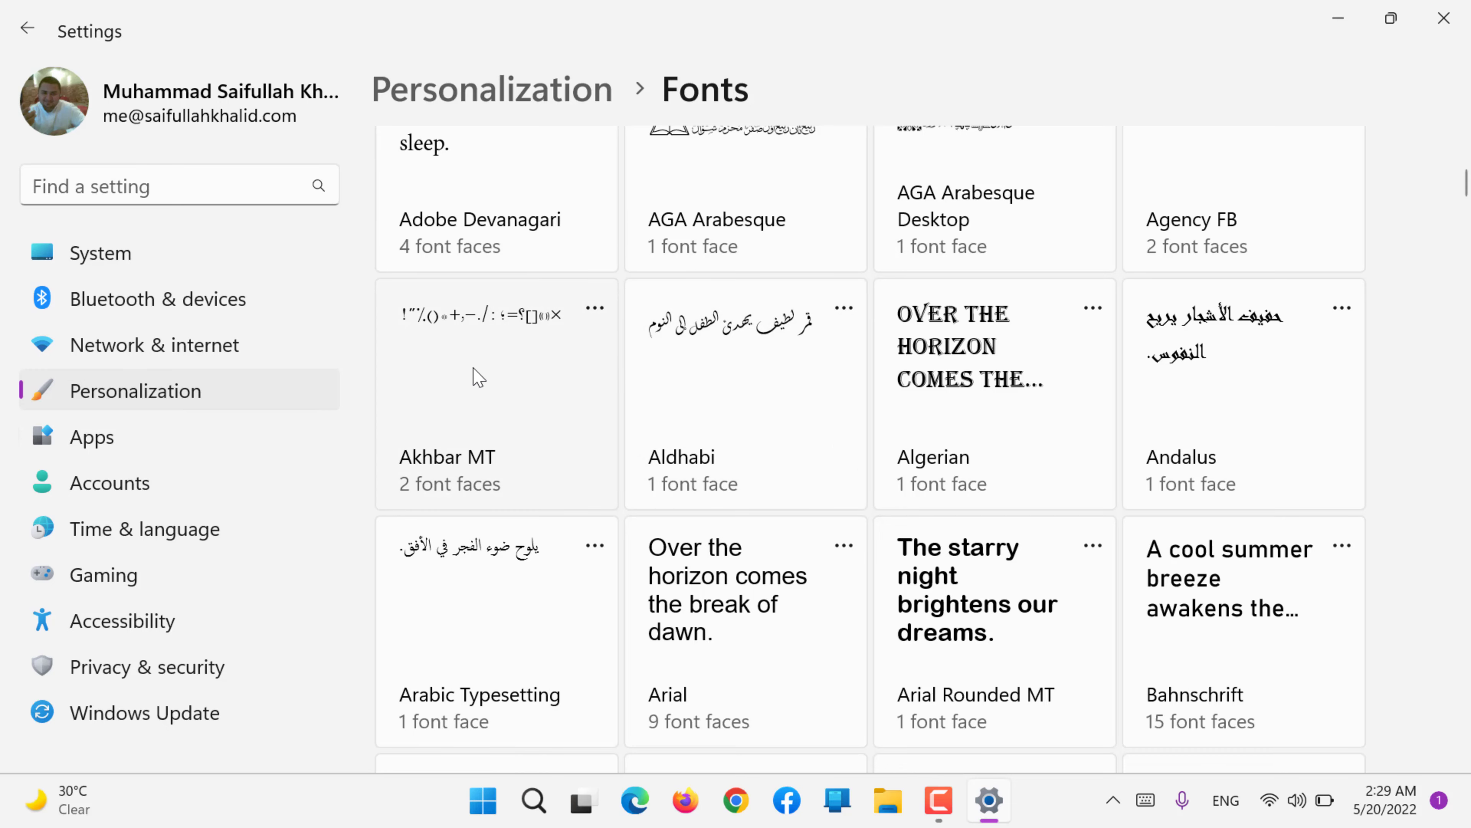
pyautogui.scroll(-20, 478, 377)
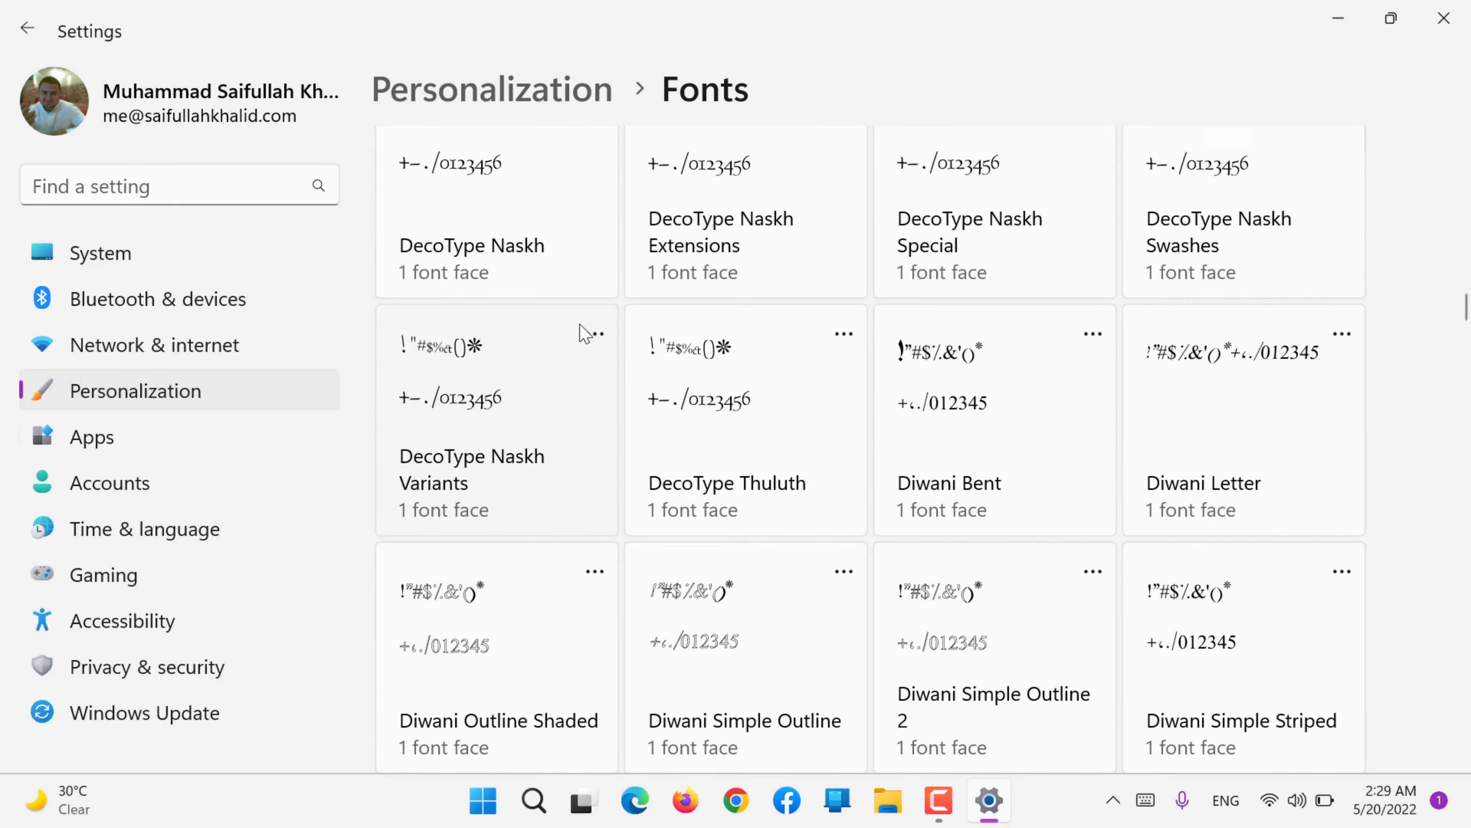
pyautogui.click(595, 336)
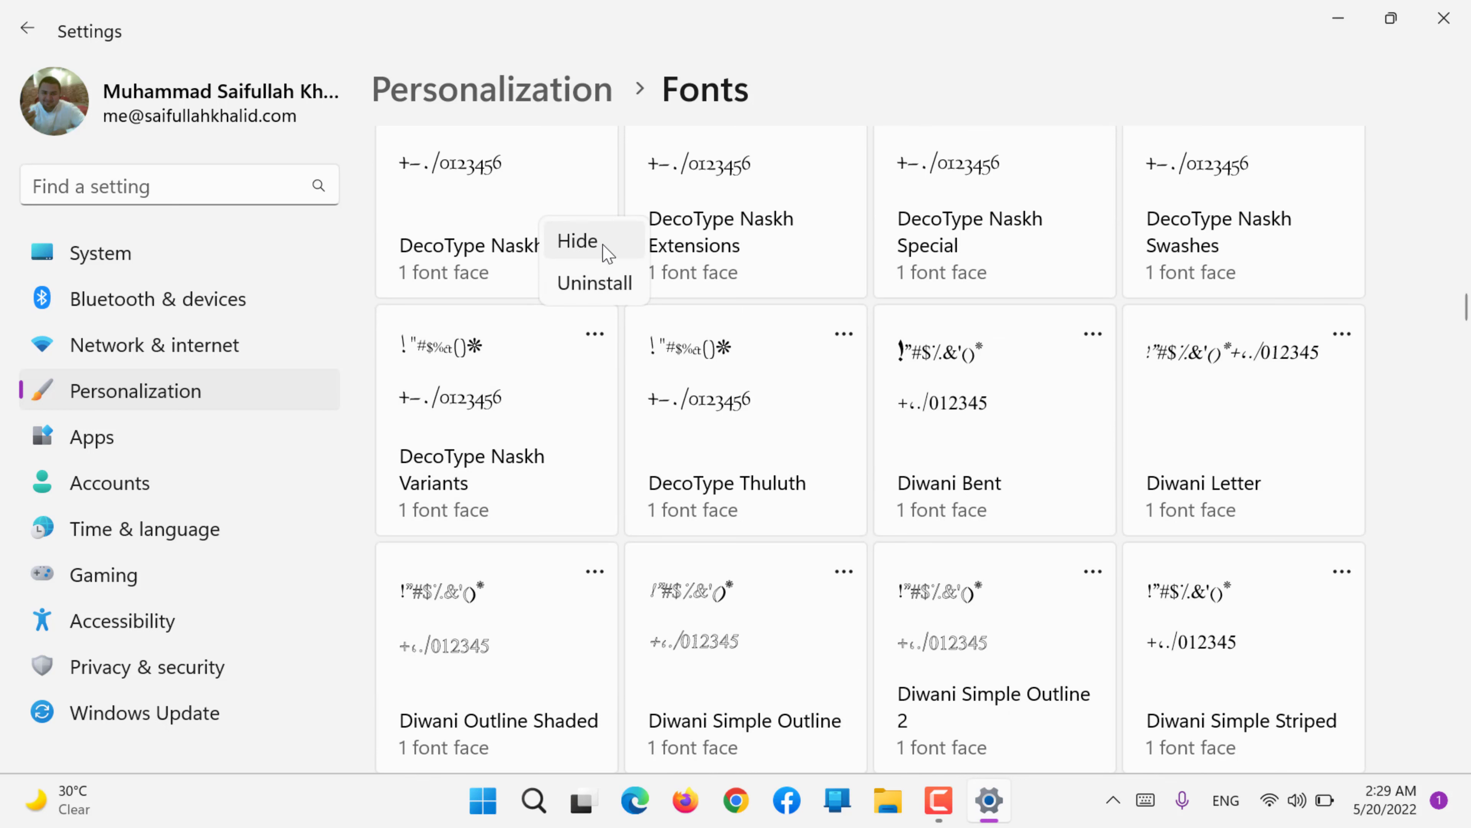
pyautogui.click(536, 379)
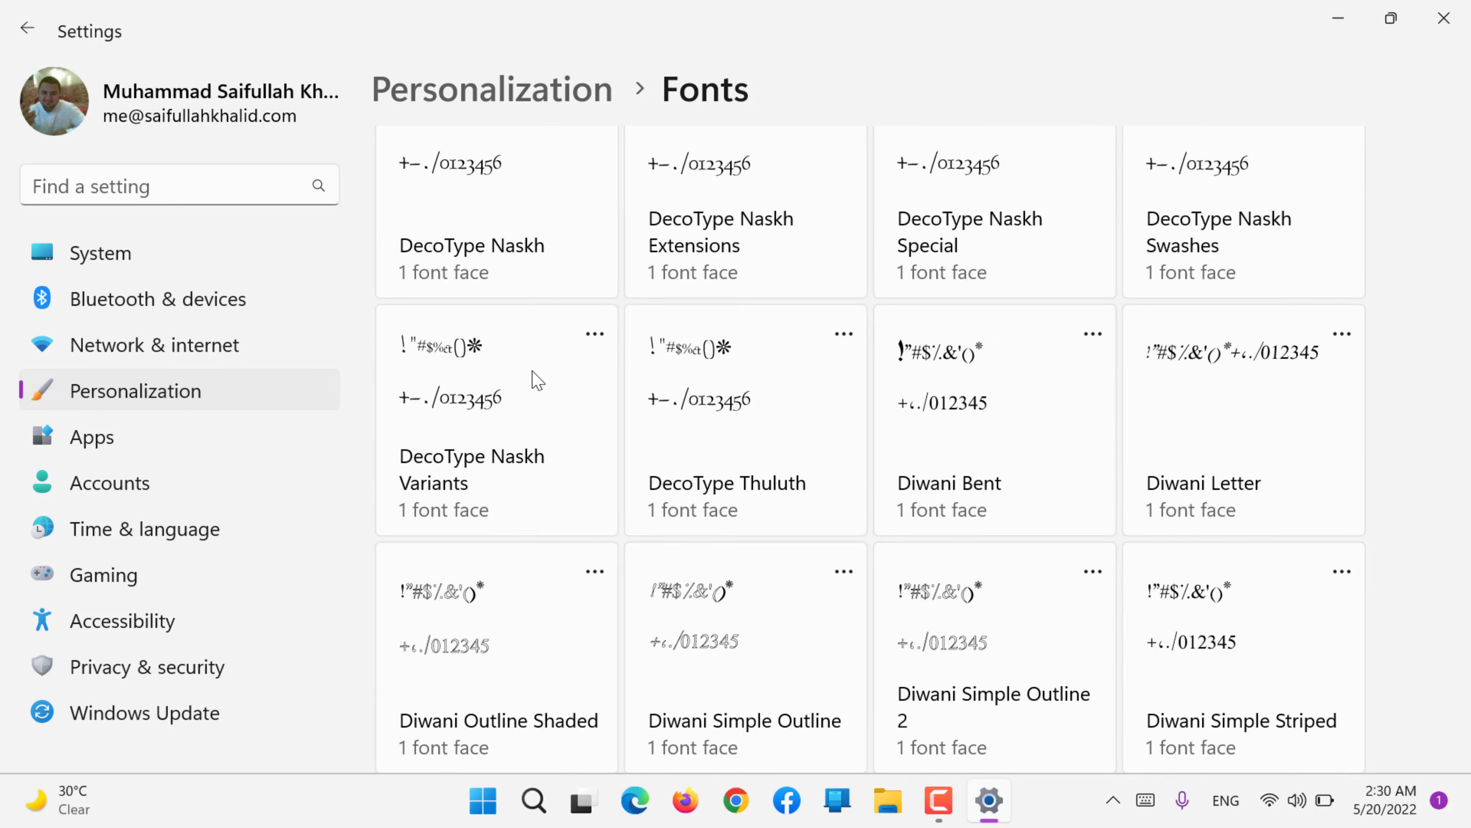
pyautogui.click(537, 380)
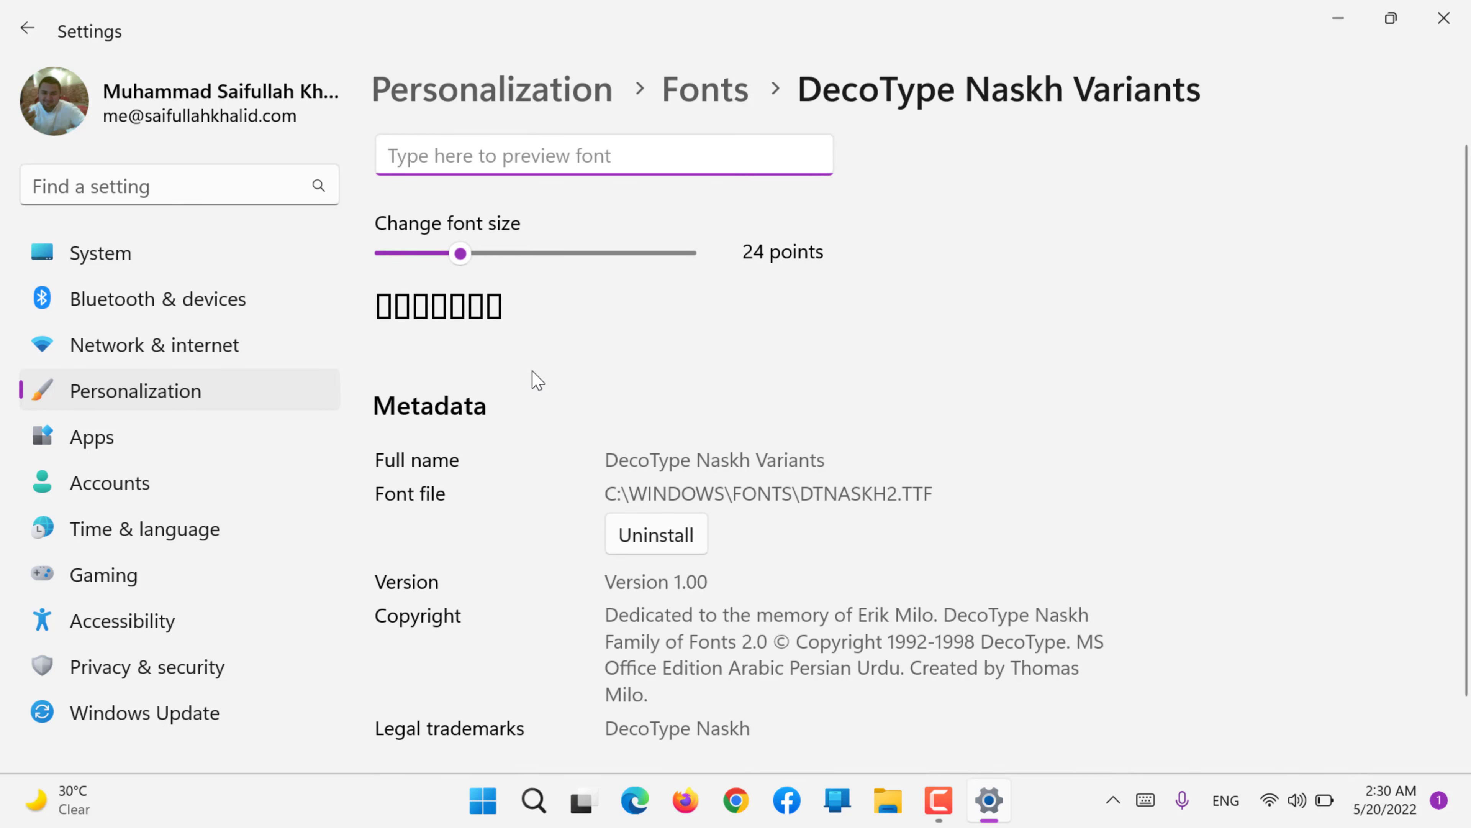
pyautogui.scroll(-2, 537, 380)
pyautogui.scroll(1, 537, 379)
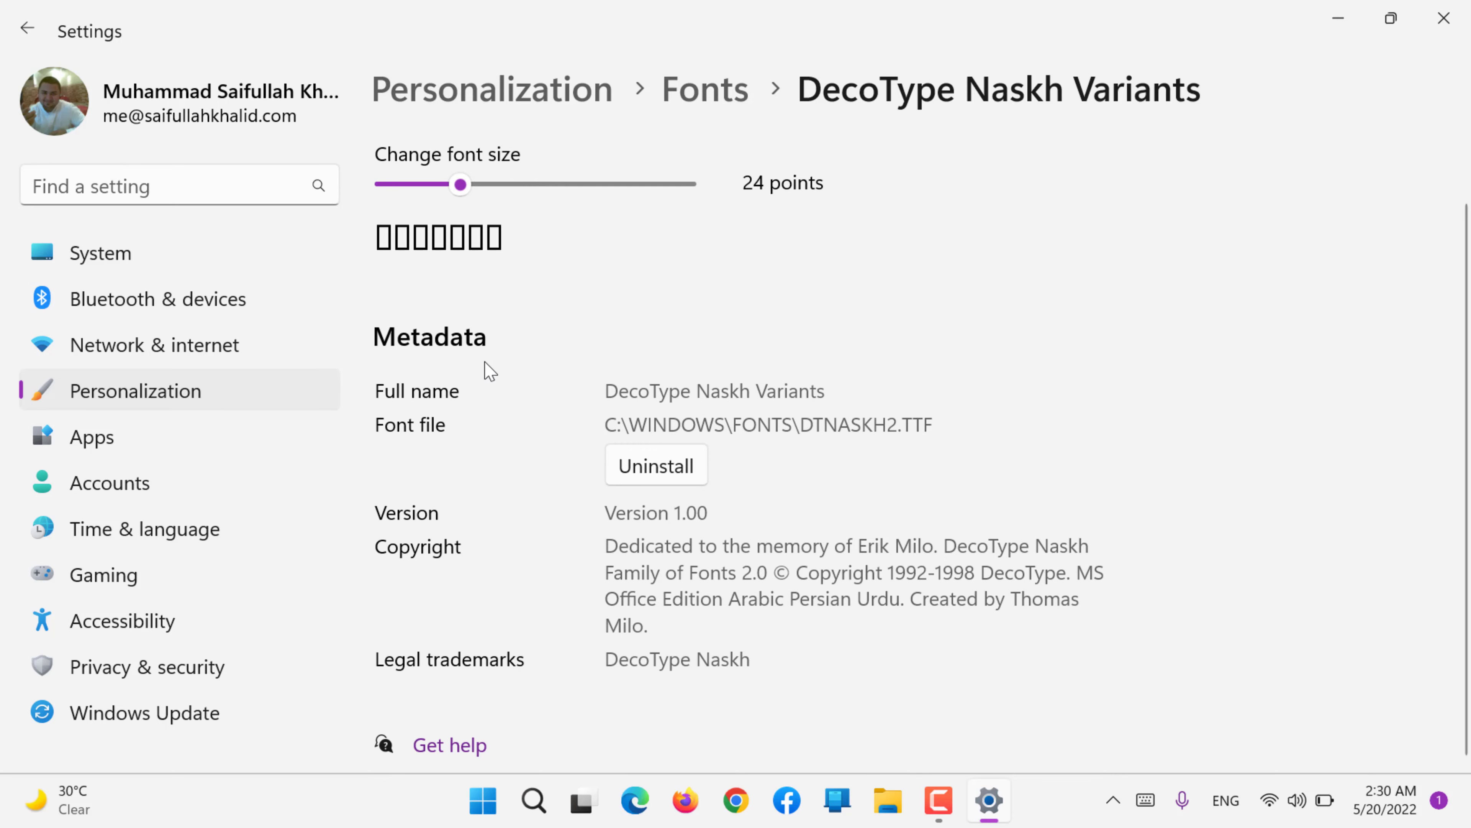
# Open the Device usage settings under Personalization and turn on Gaming and Family
pyautogui.click(173, 407)
pyautogui.scroll(-5, 539, 542)
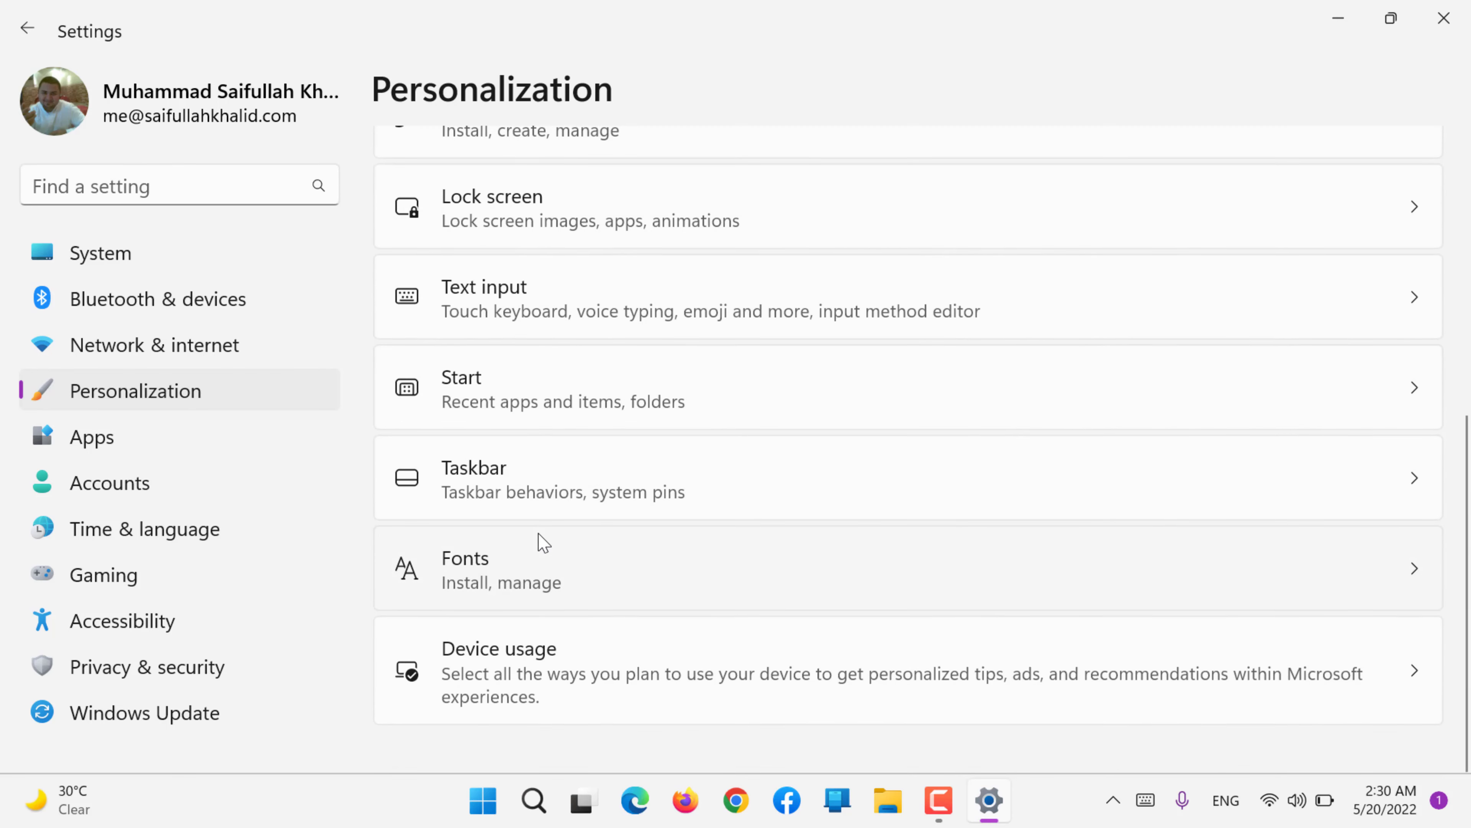
pyautogui.click(559, 690)
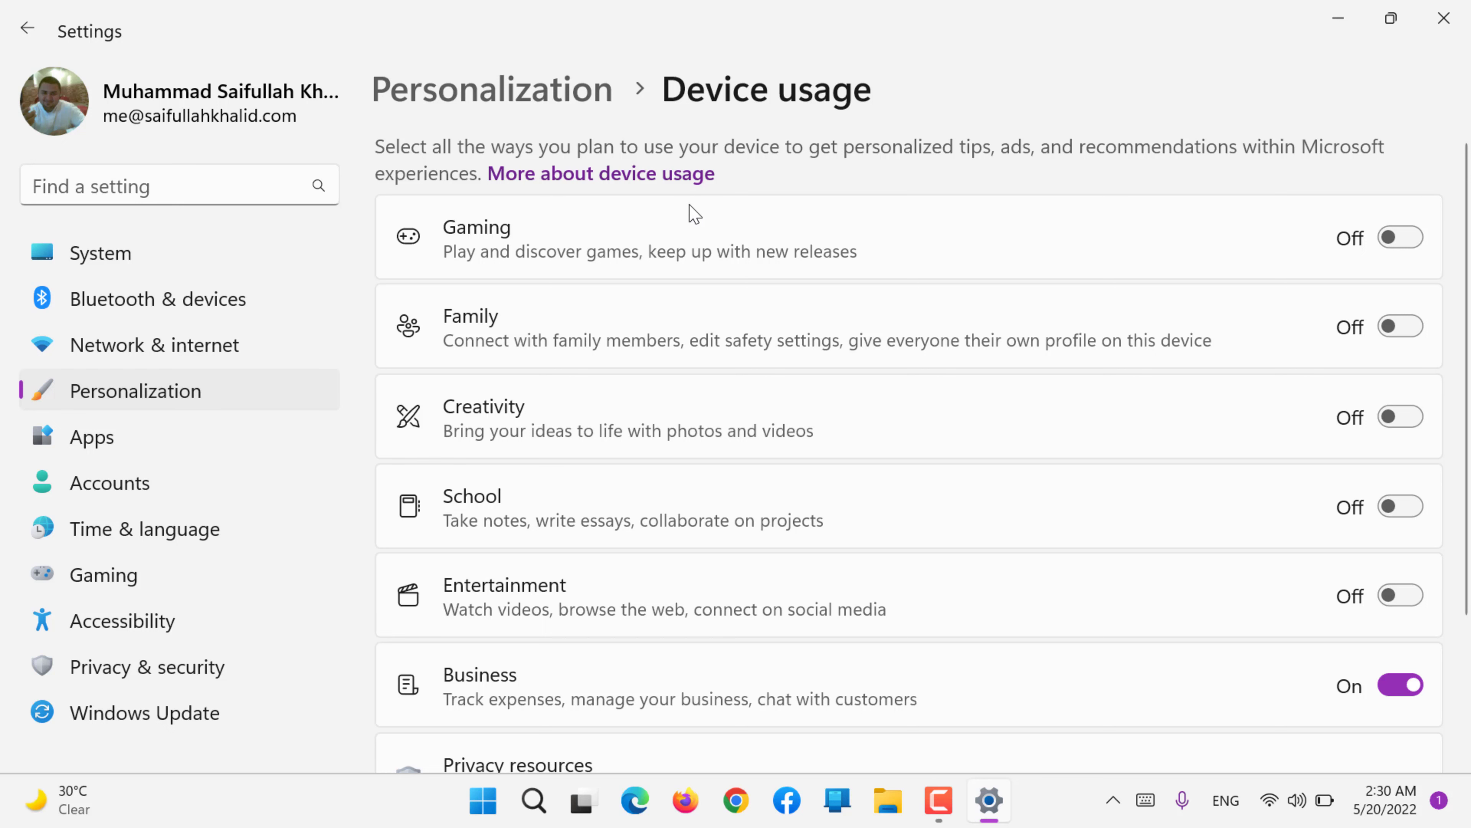
pyautogui.scroll(-3, 694, 214)
pyautogui.scroll(2, 694, 215)
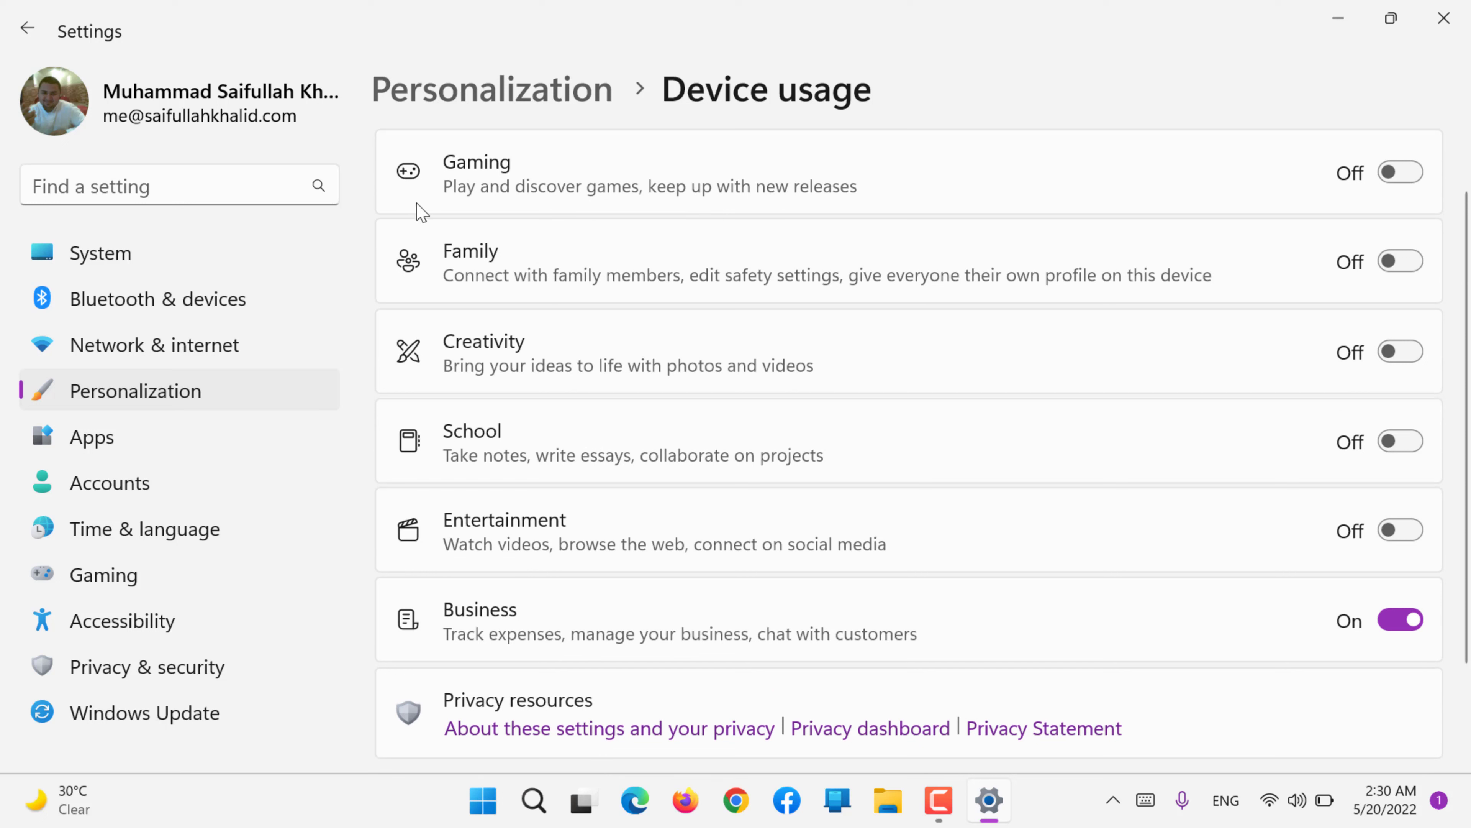
pyautogui.click(1409, 172)
pyautogui.click(1402, 262)
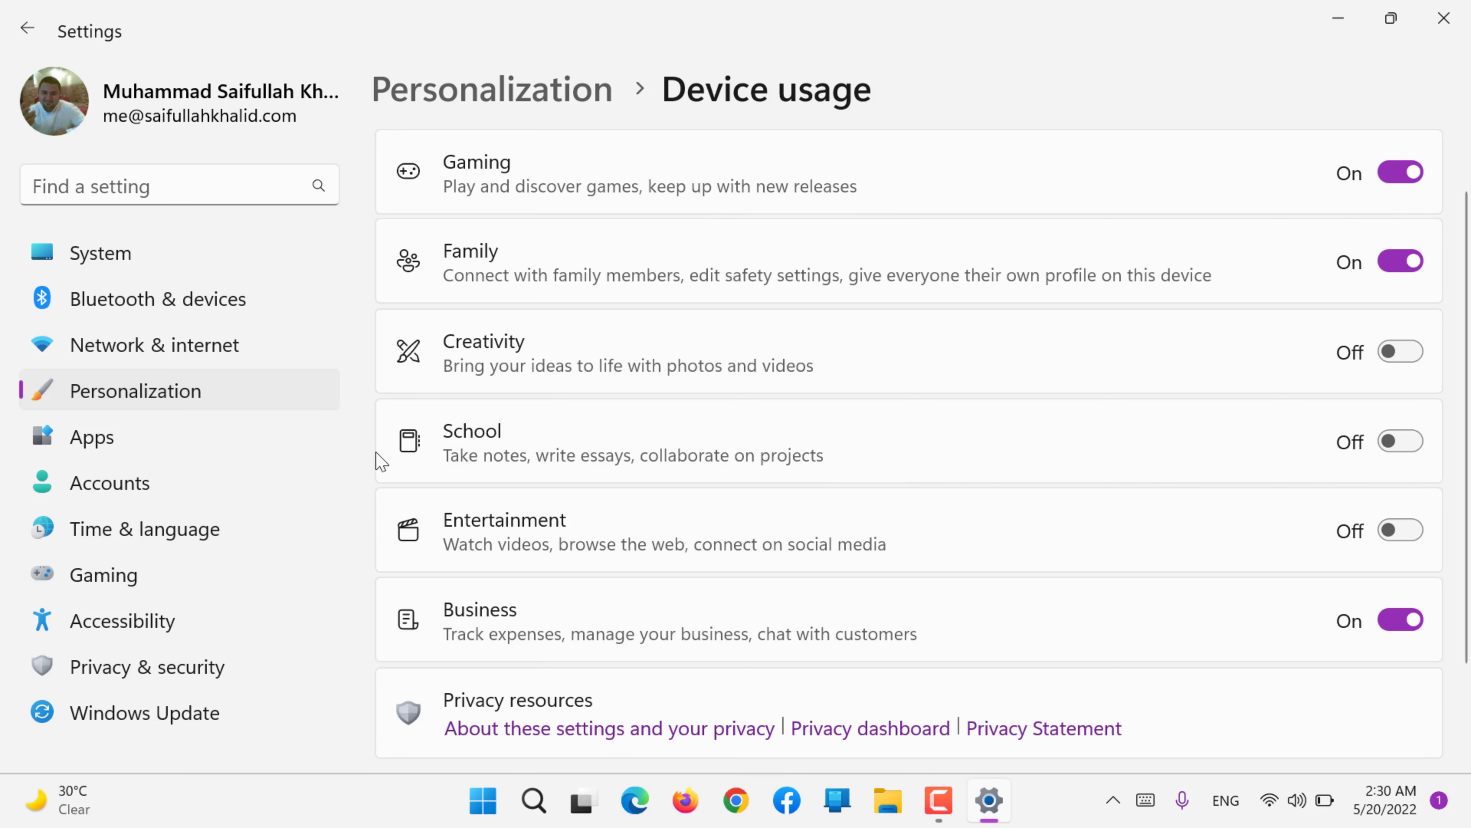
# Open the widgets board, look through its weather, entertainment, calendar and stock widgets, and close it
pyautogui.click(69, 800)
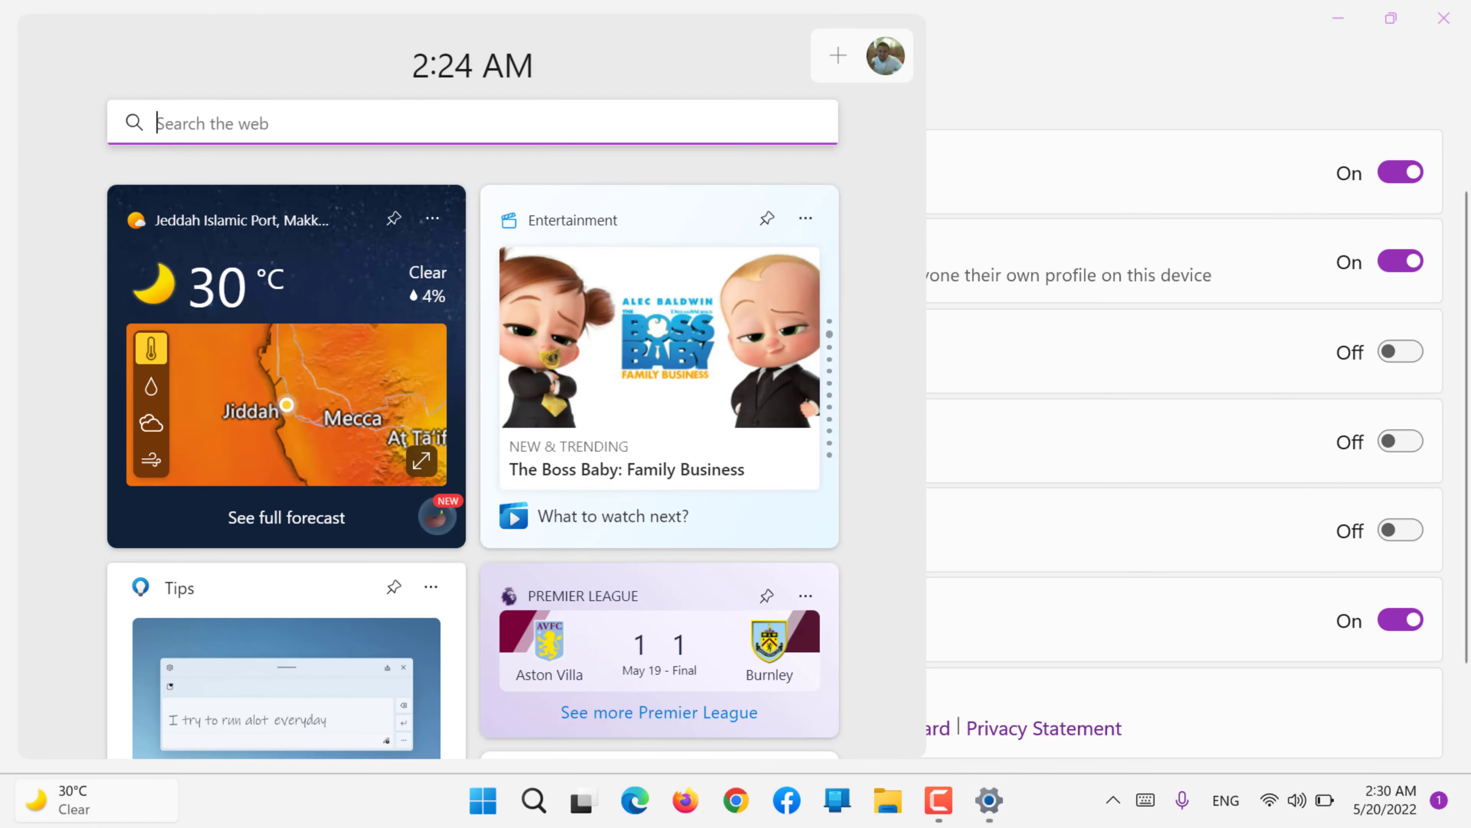
pyautogui.click(1183, 242)
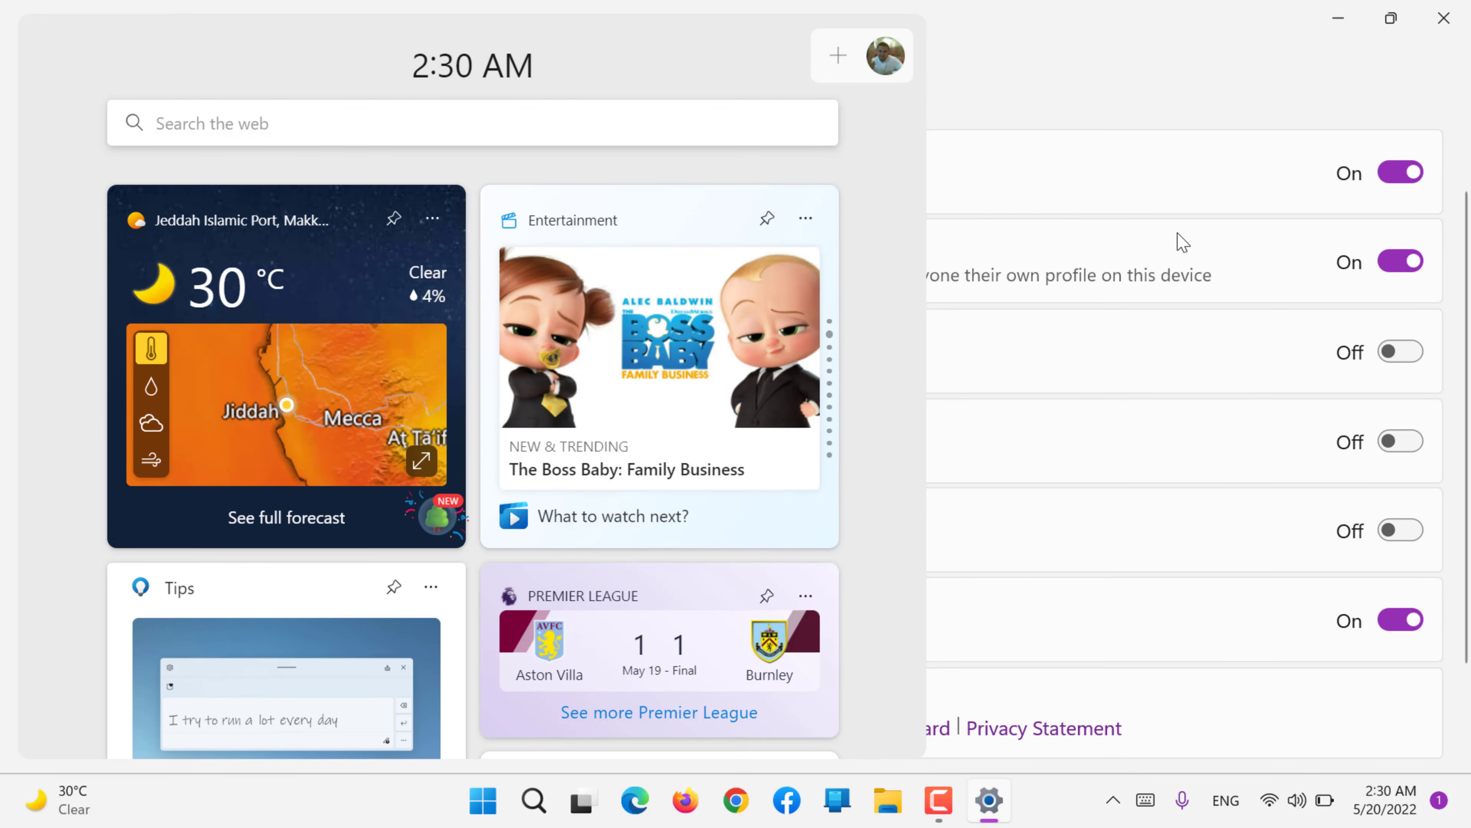
pyautogui.click(682, 124)
pyautogui.click(1160, 111)
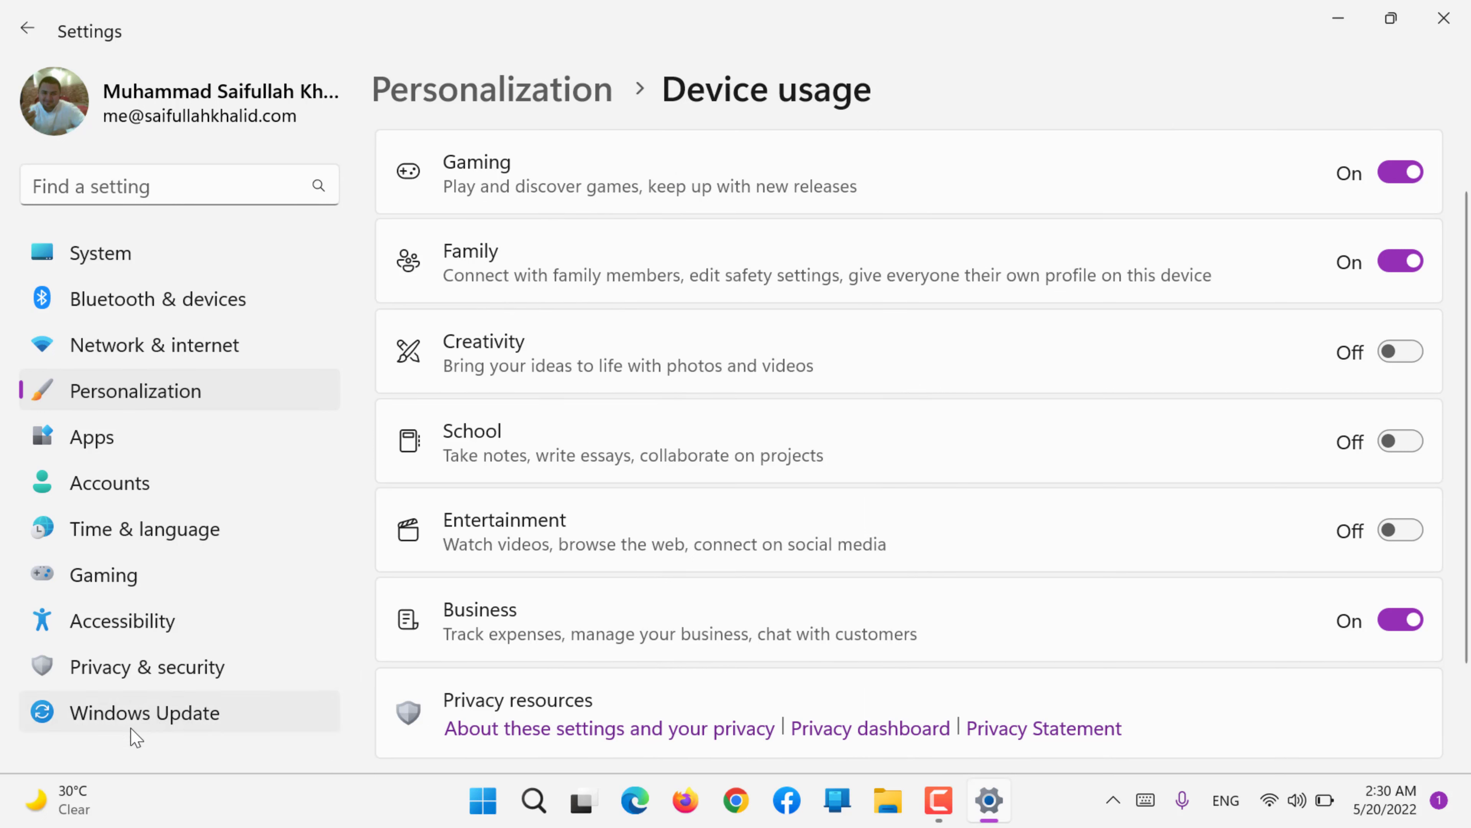
pyautogui.moveTo(56, 813)
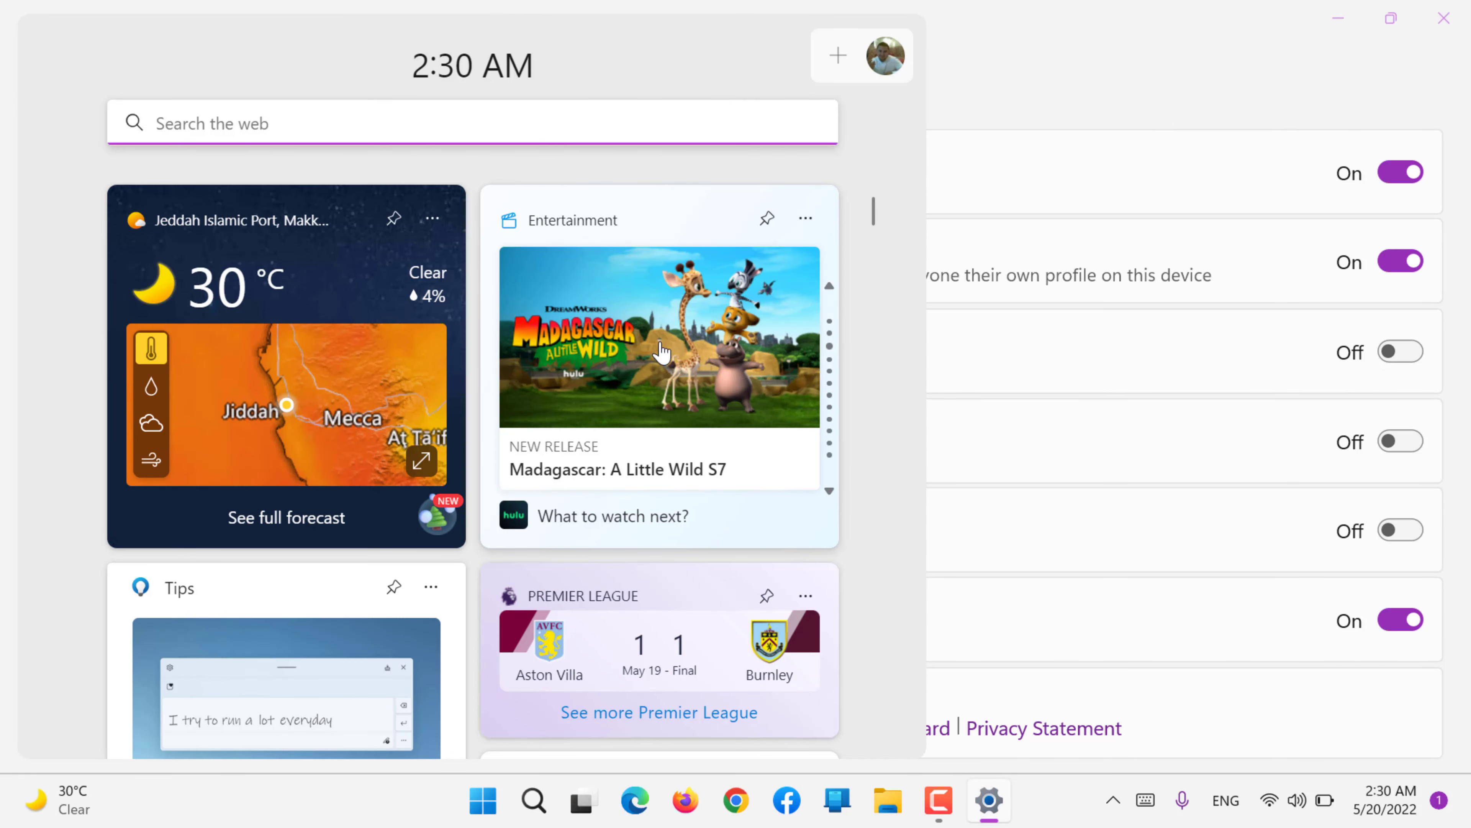
pyautogui.scroll(-10, 633, 328)
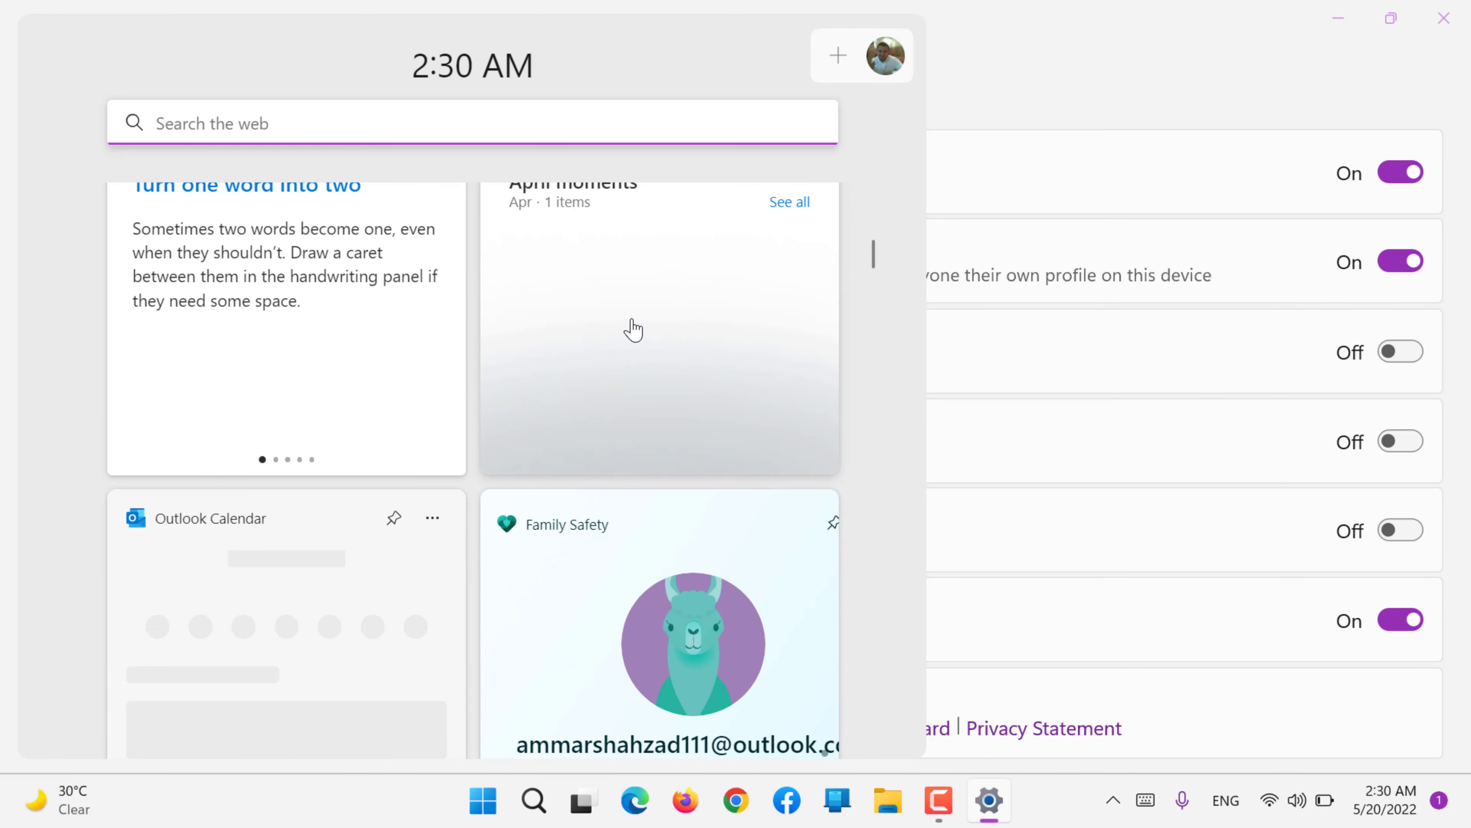
pyautogui.scroll(-6, 633, 329)
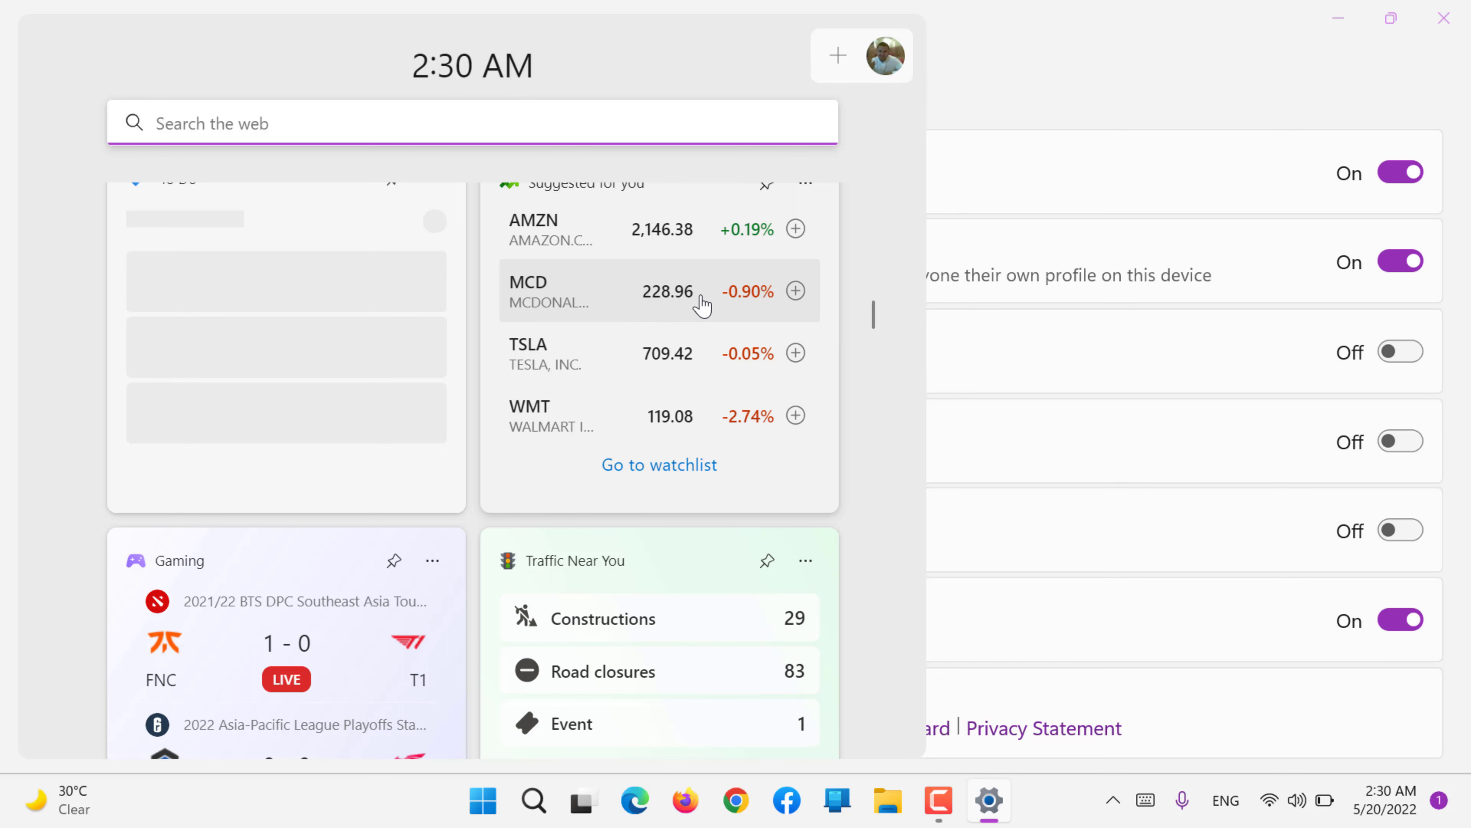
pyautogui.click(1068, 81)
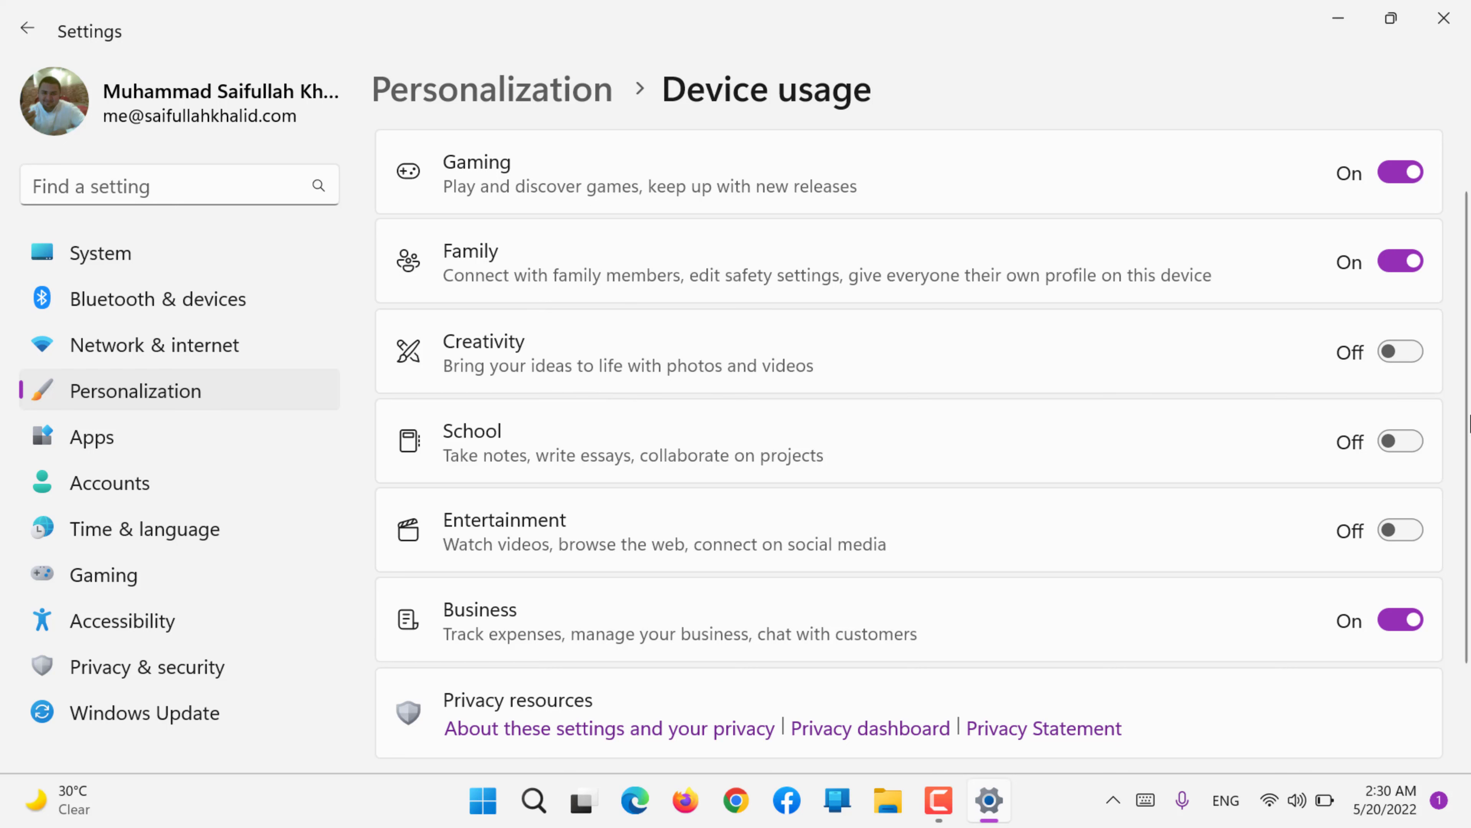
# Turn on School, Creativity and Entertainment in the Device usage settings
pyautogui.click(1402, 441)
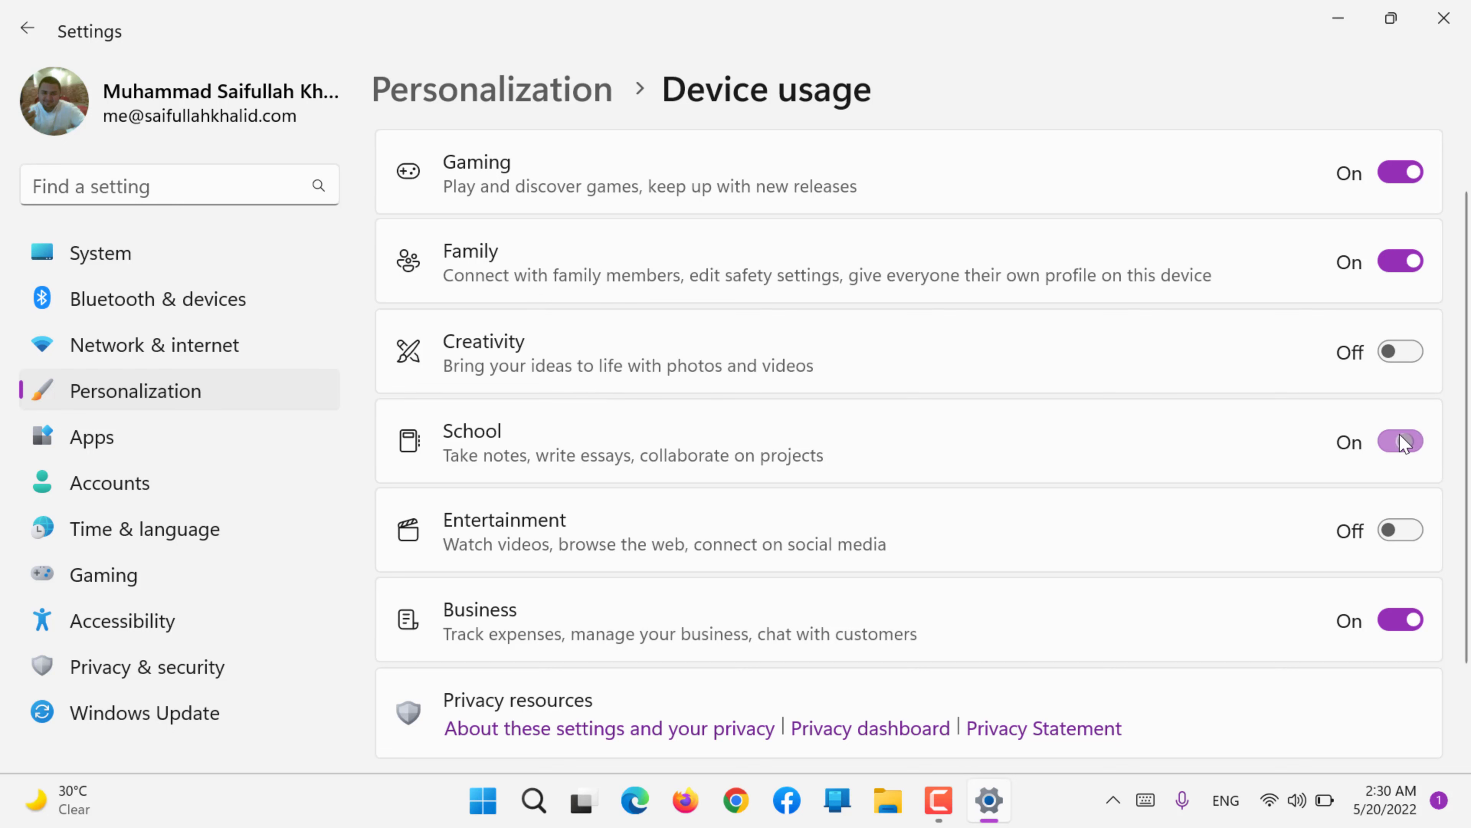
pyautogui.click(1403, 354)
pyautogui.click(1405, 532)
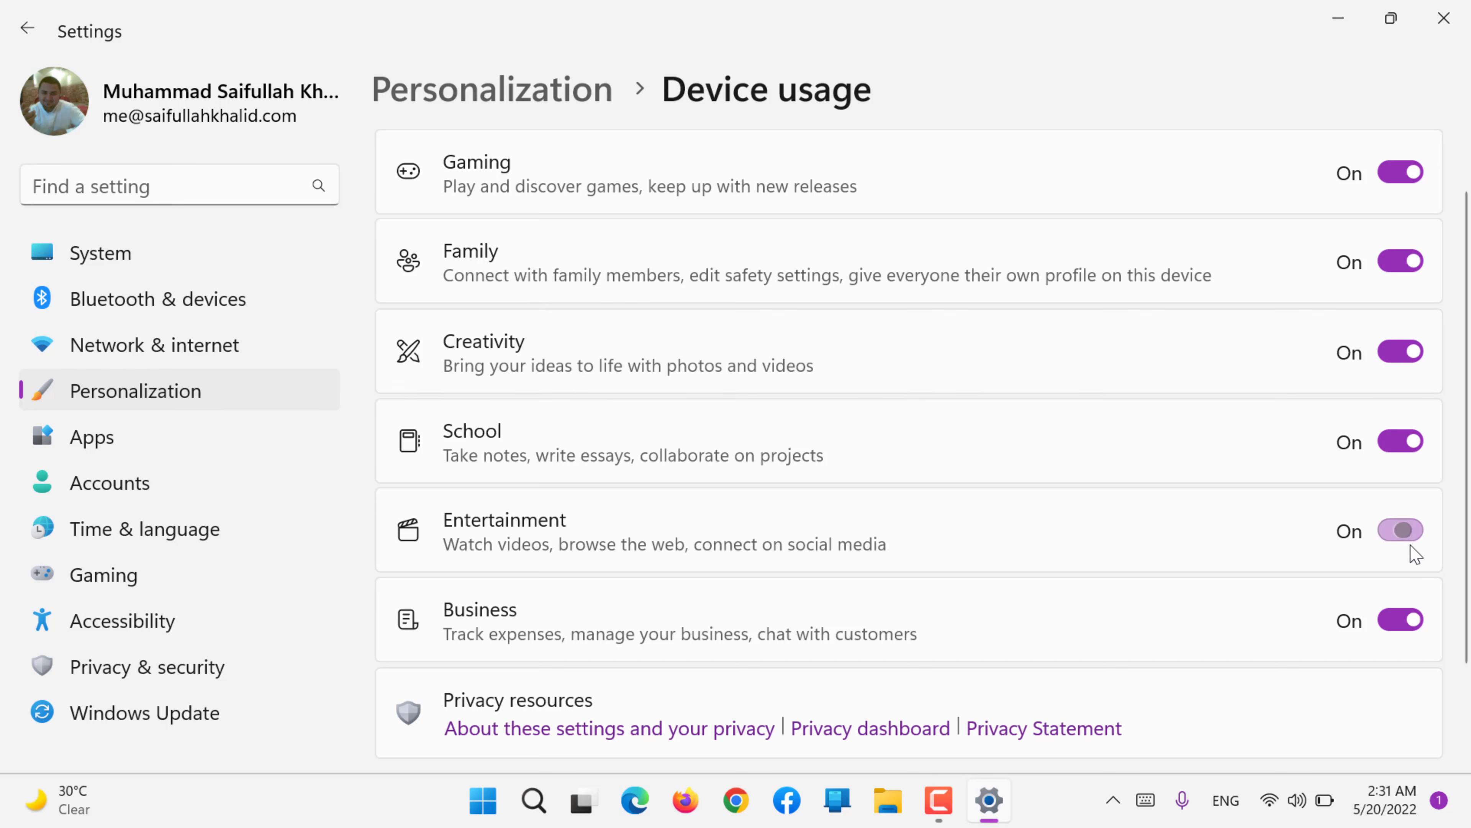
pyautogui.scroll(-2, 1411, 554)
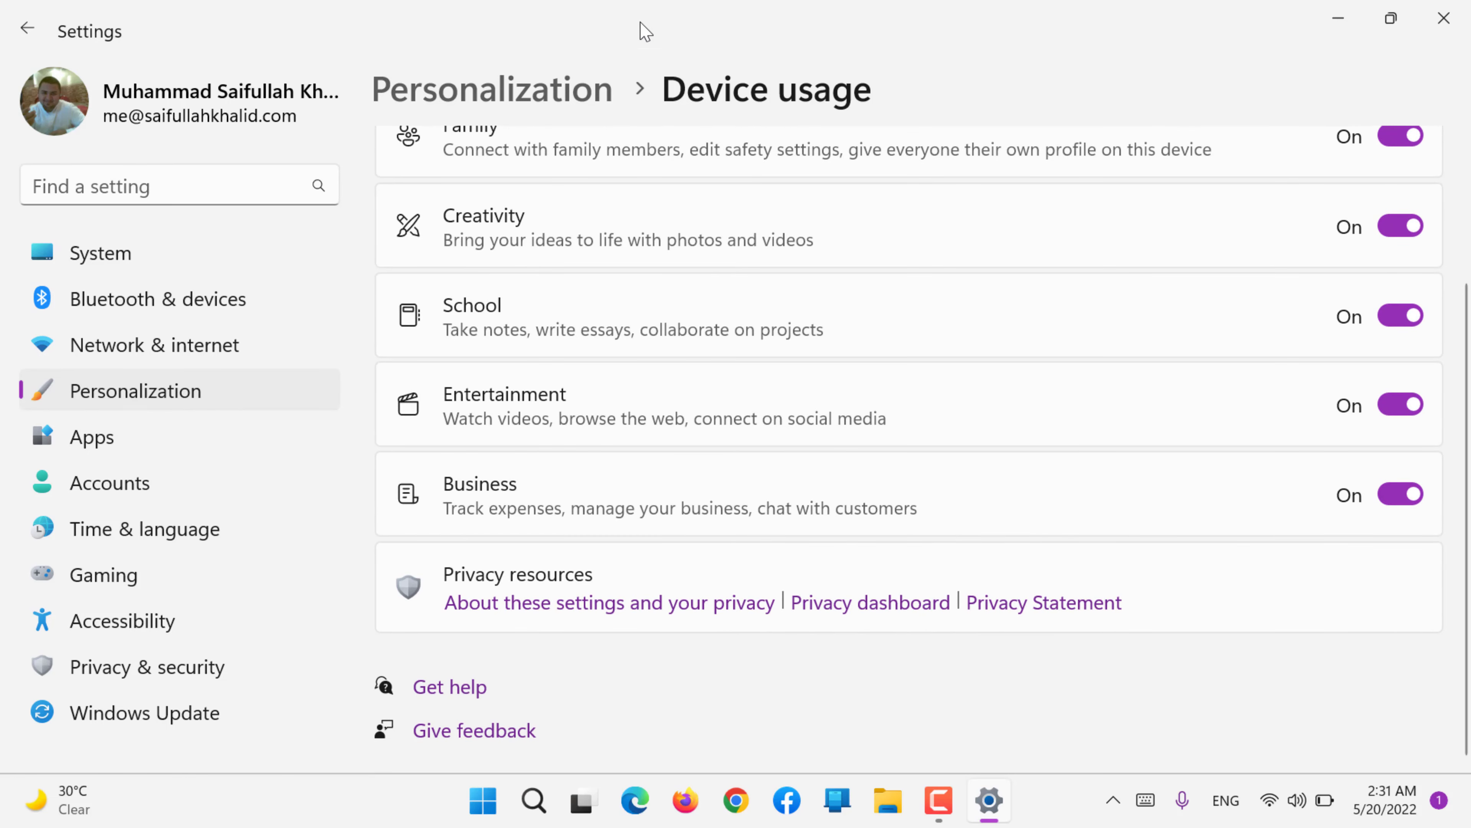
# Return to the main Personalization page, review the Widget settings from the widgets board, and close the board
pyautogui.click(502, 92)
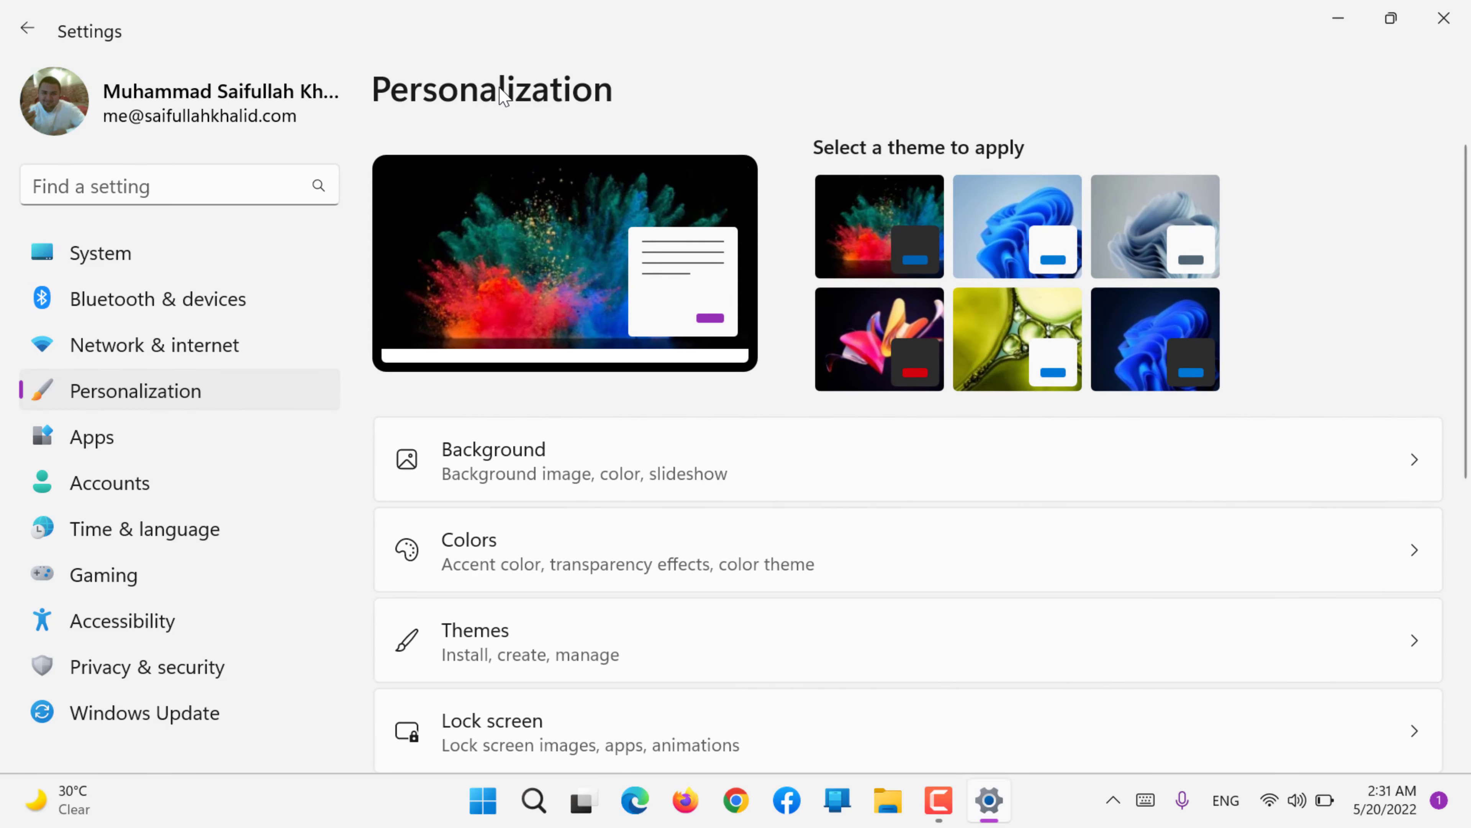
pyautogui.click(98, 798)
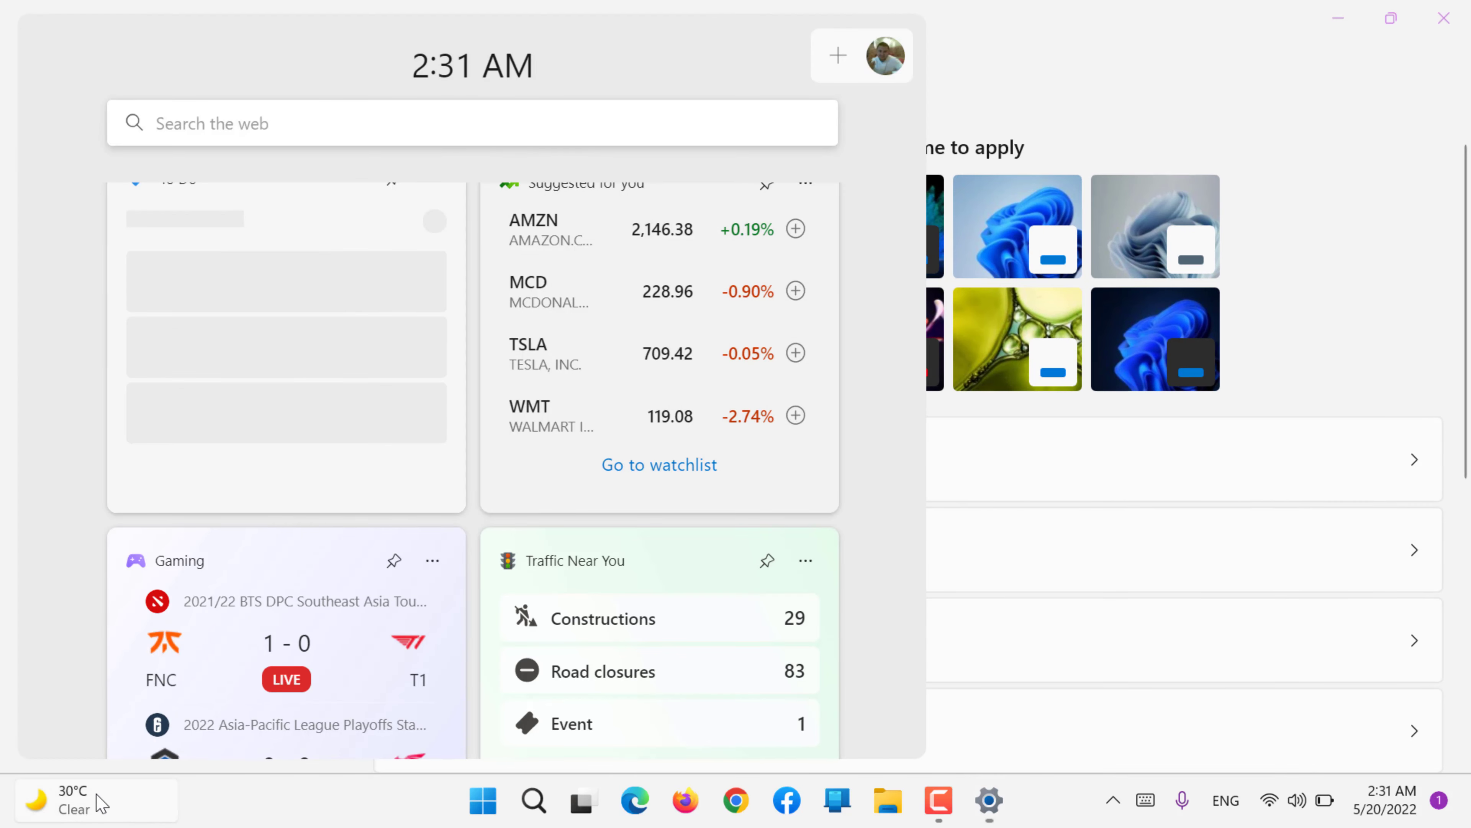
pyautogui.click(897, 52)
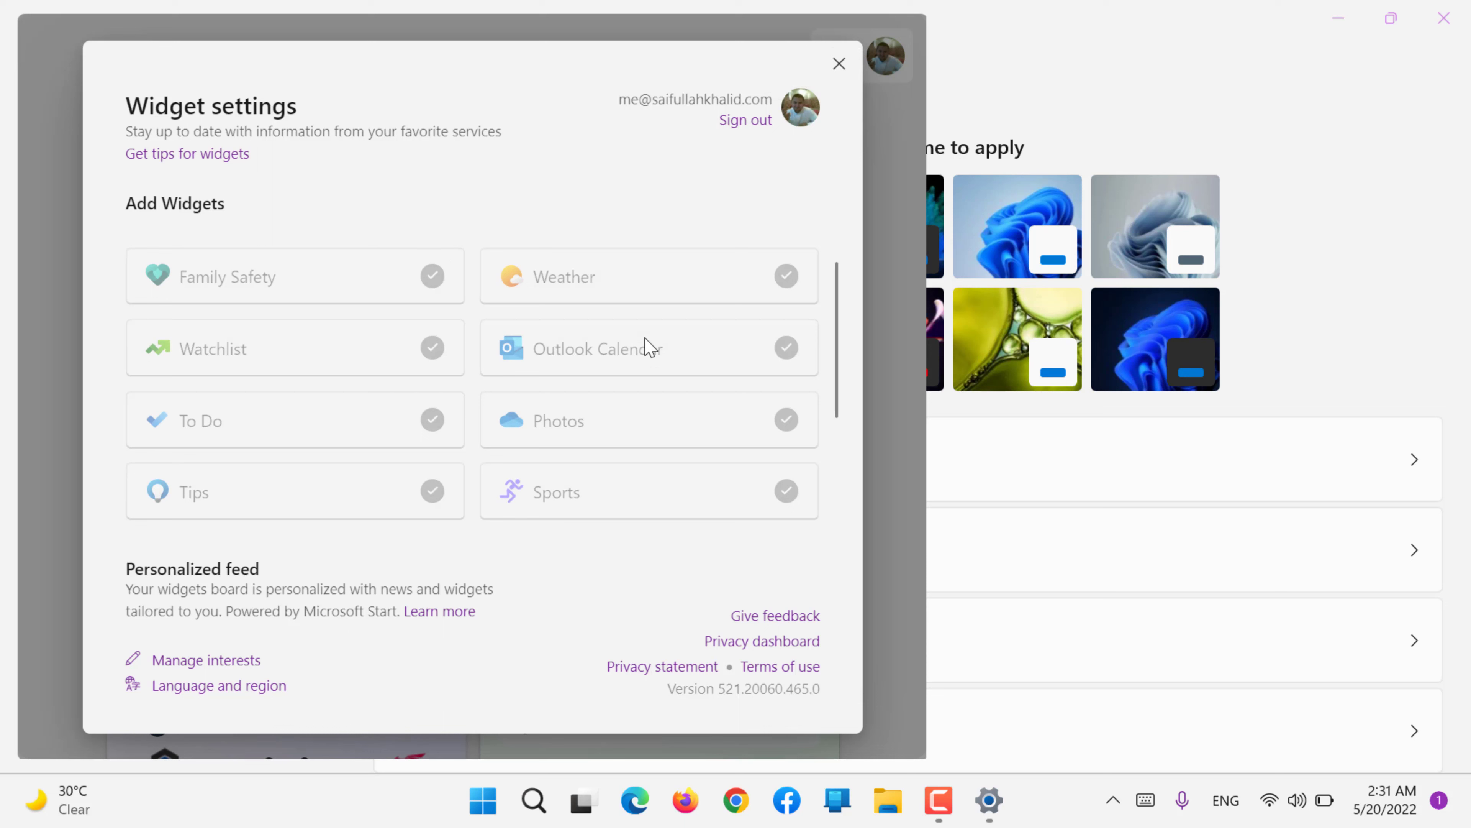
pyautogui.scroll(-3, 604, 433)
pyautogui.scroll(3, 605, 433)
pyautogui.click(1374, 374)
# Reopen the Device usage settings and turn off Gaming, Family and Creativity
pyautogui.scroll(-5, 1377, 376)
pyautogui.scroll(1, 1374, 374)
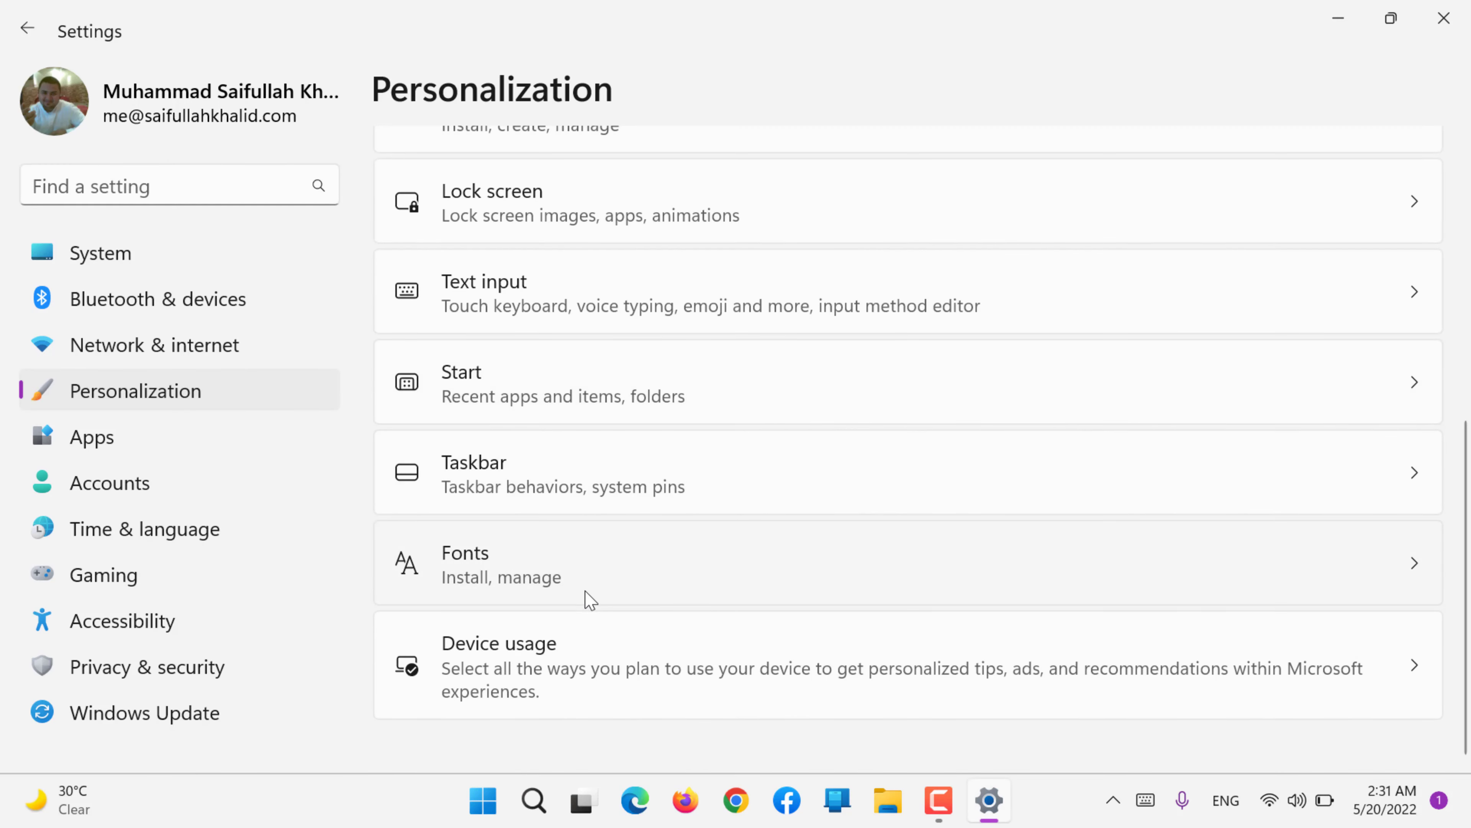
pyautogui.click(501, 668)
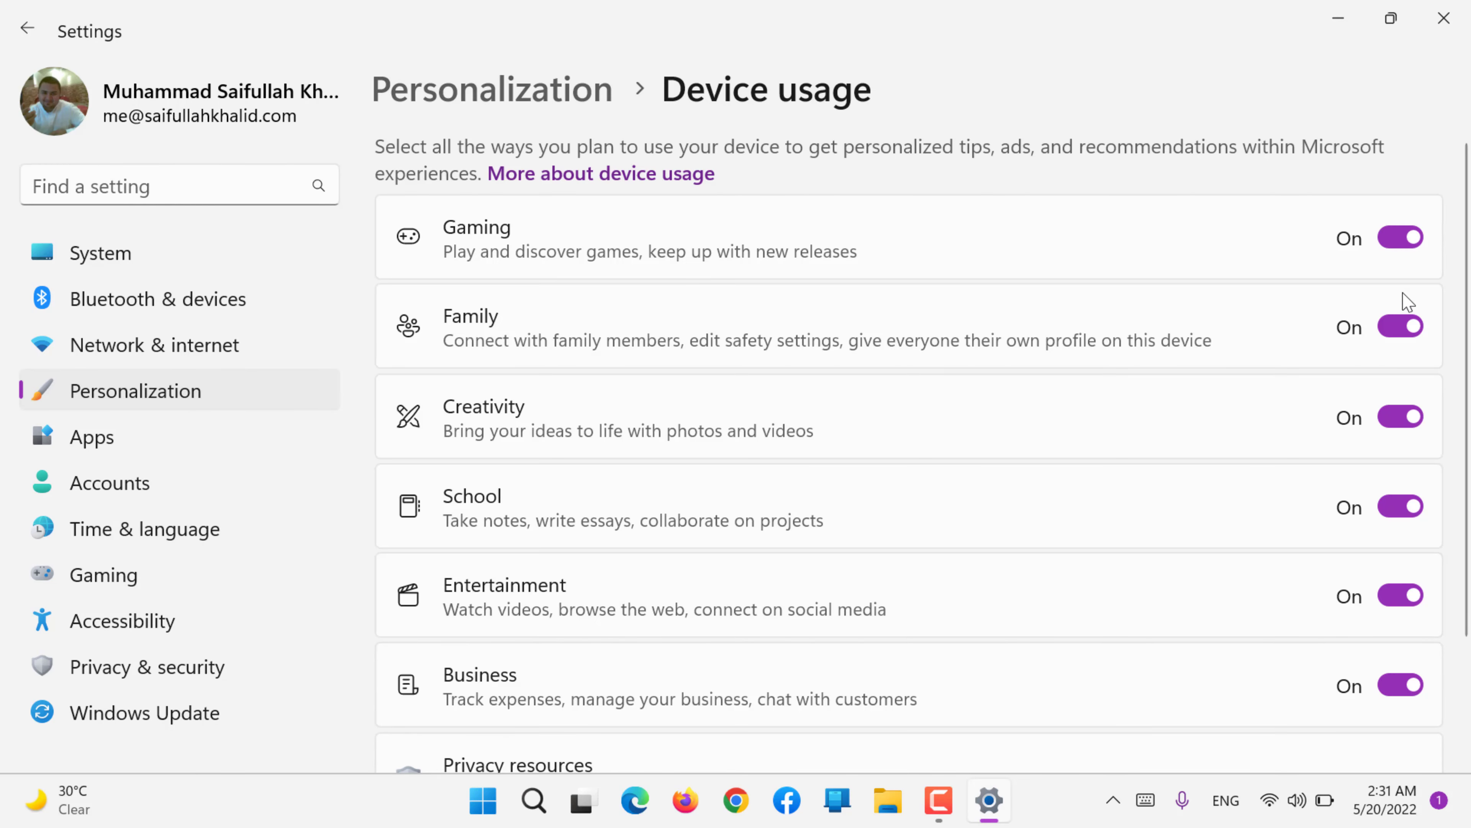
pyautogui.click(1411, 240)
pyautogui.click(1404, 328)
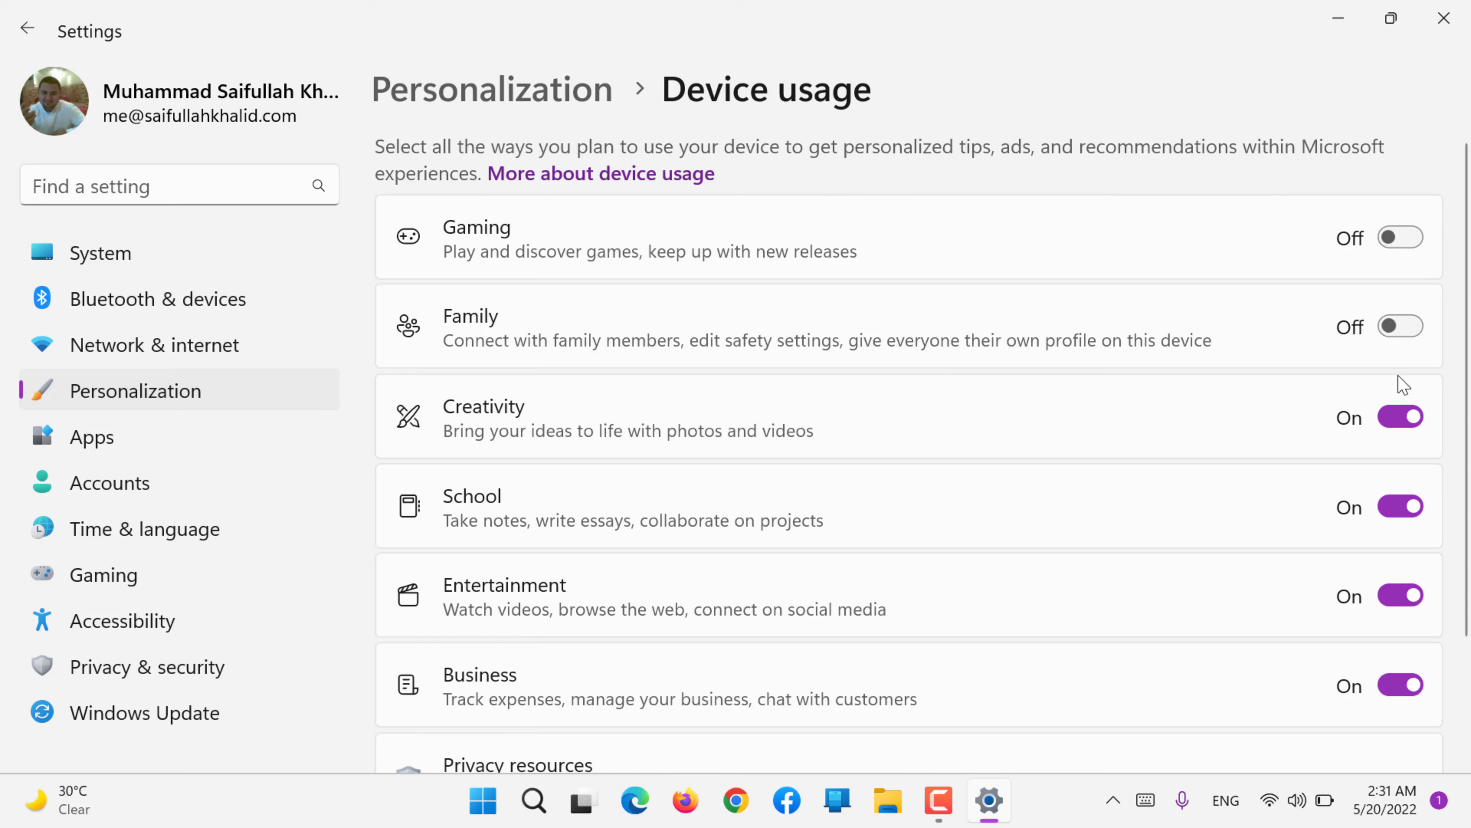
pyautogui.click(1402, 417)
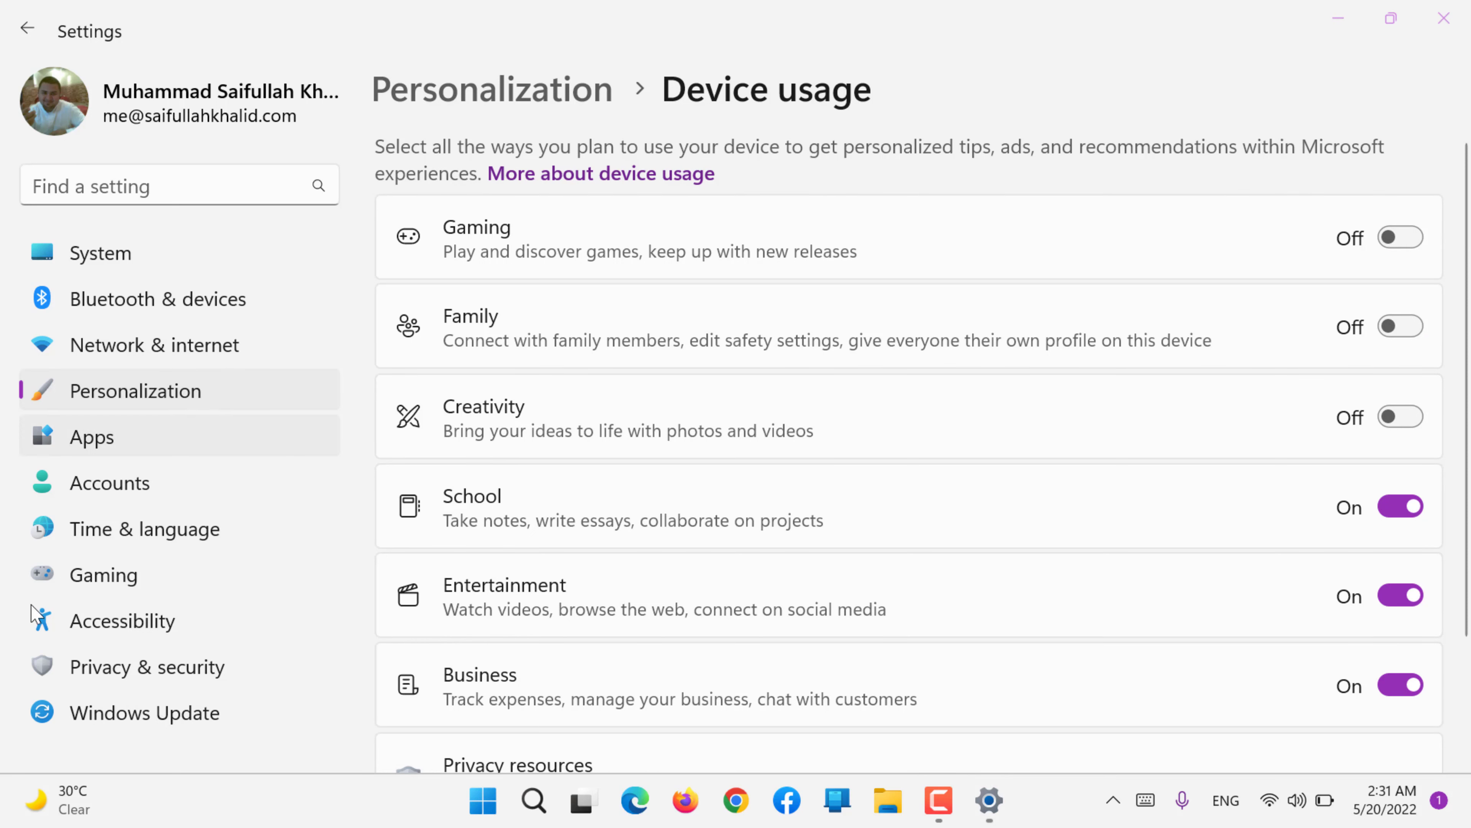
# Open the Widget settings from the widgets board and review the full list of widgets that can be added
pyautogui.click(49, 822)
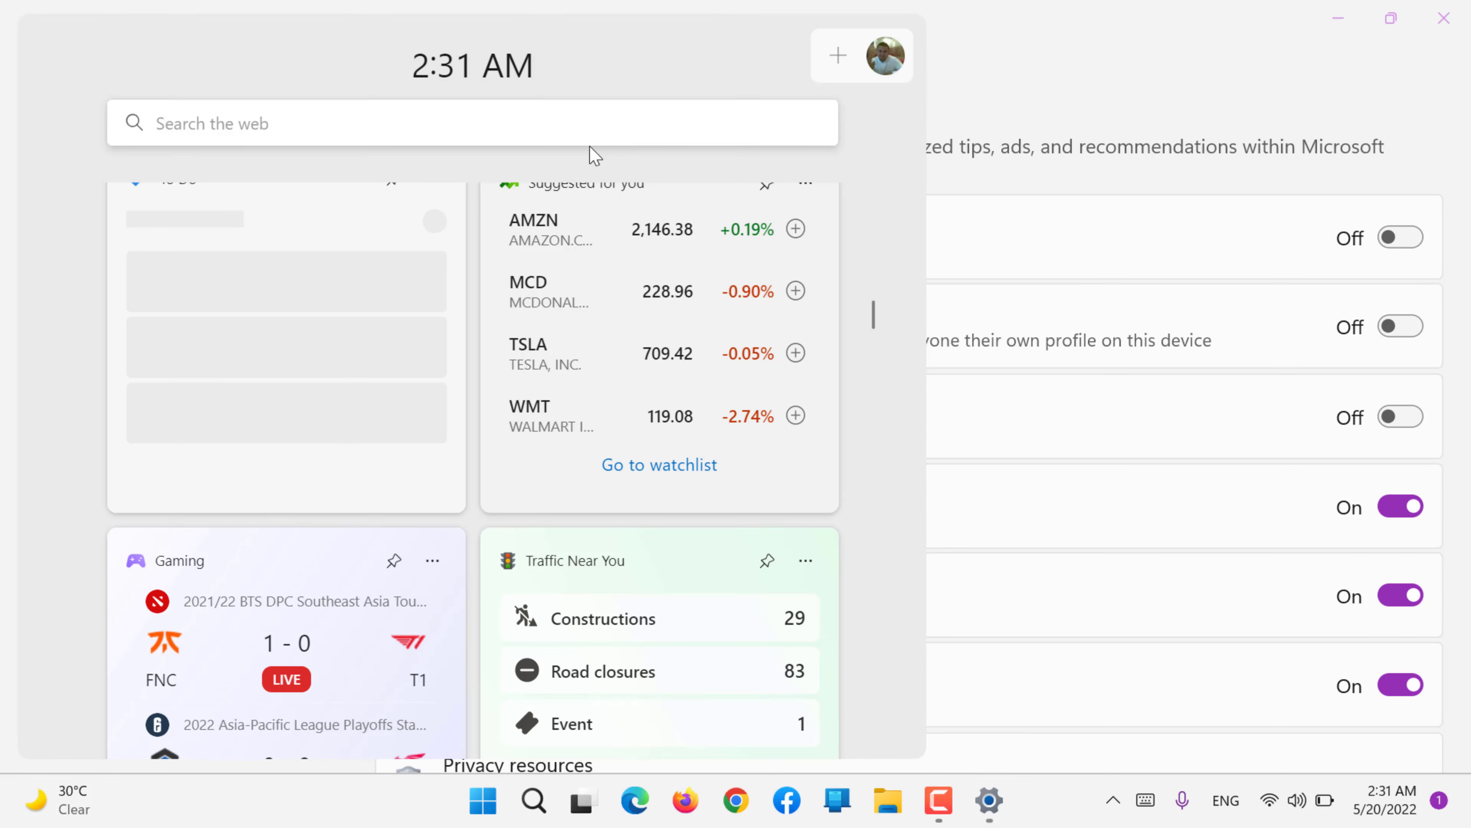
pyautogui.click(886, 73)
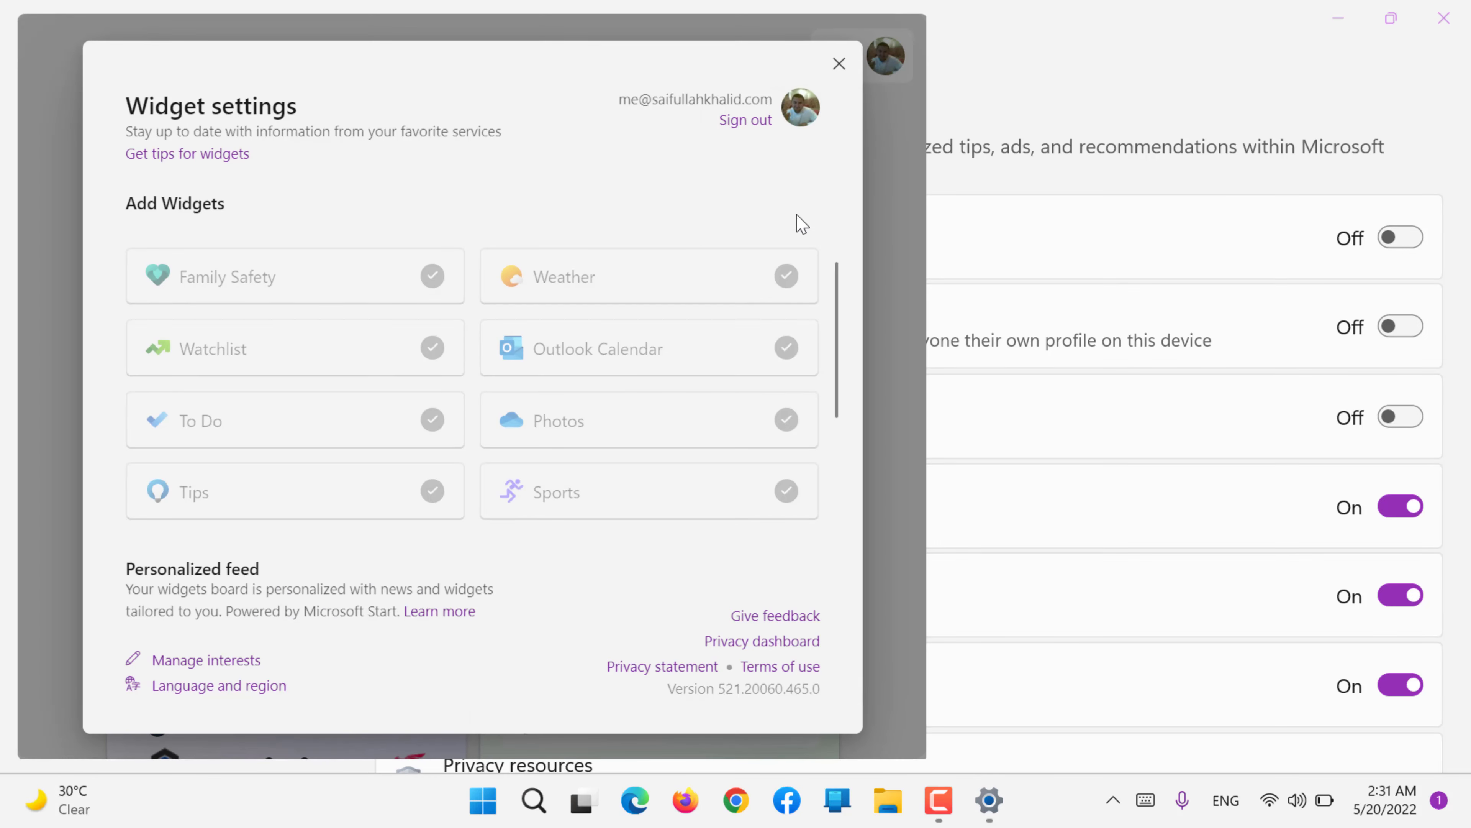
pyautogui.scroll(-2, 500, 441)
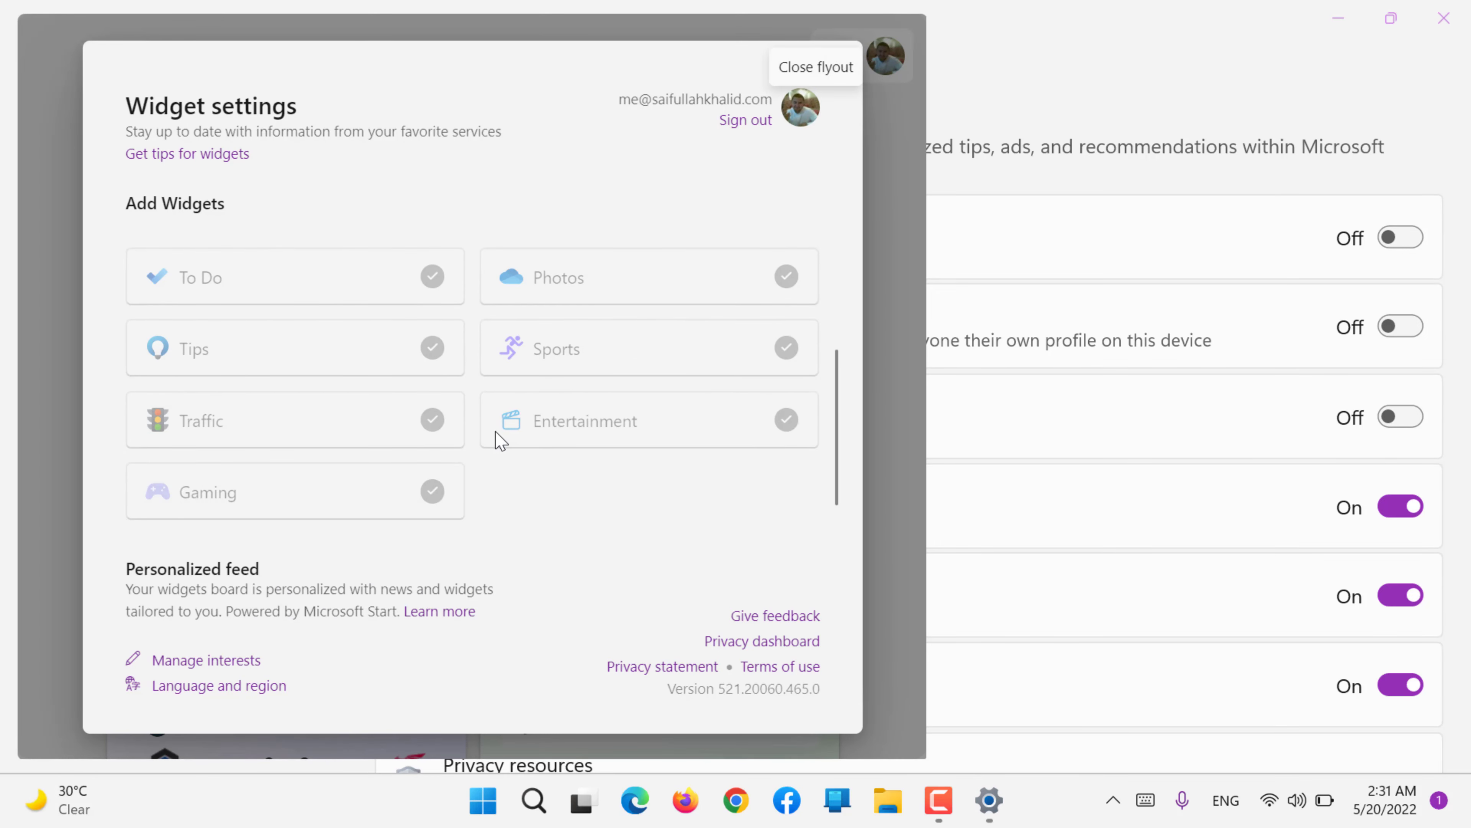
pyautogui.scroll(2, 500, 441)
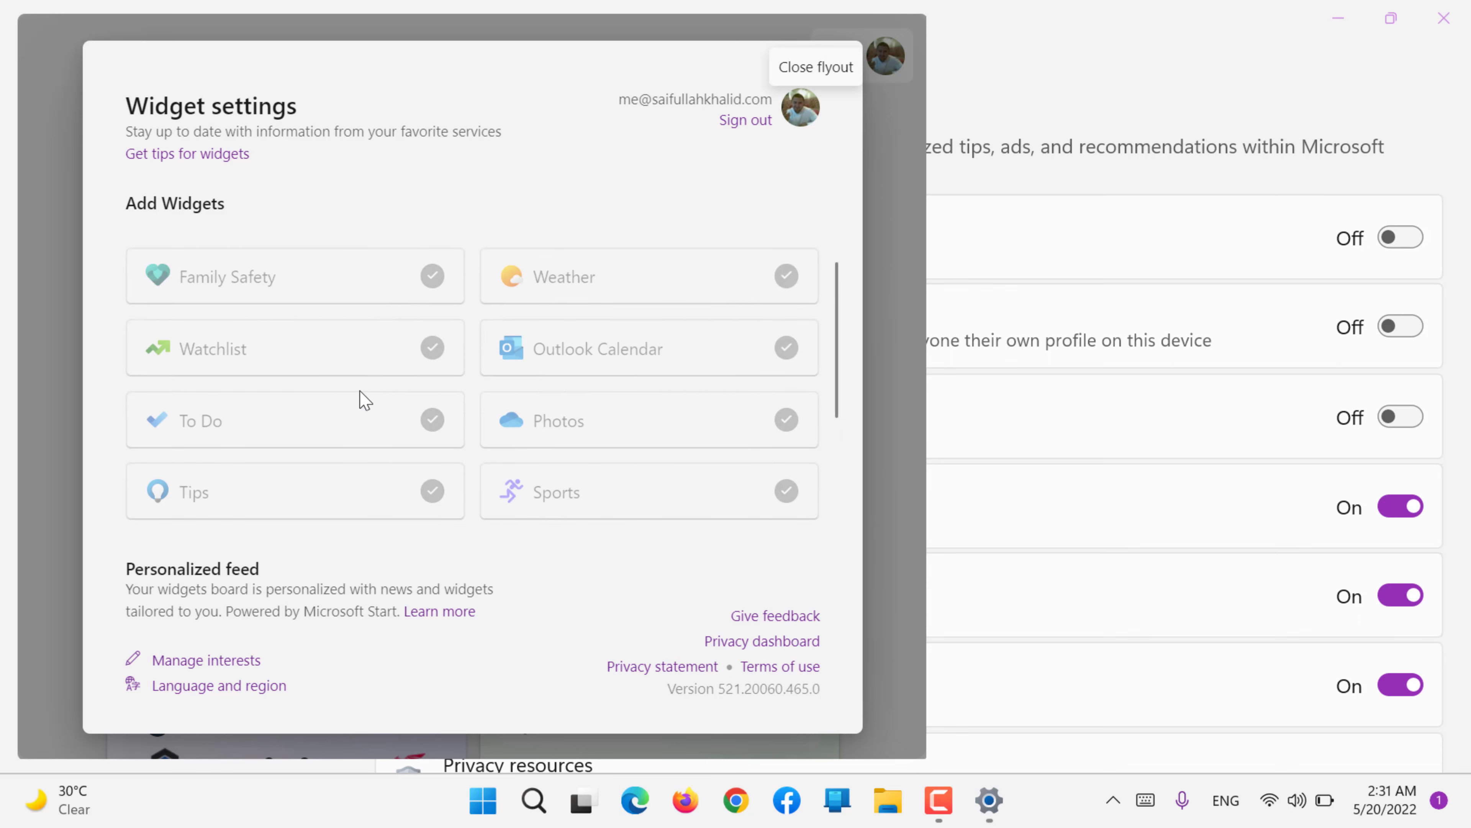
# Open the feed's interest management page in the browser and follow the Technology topic under News
pyautogui.click(196, 667)
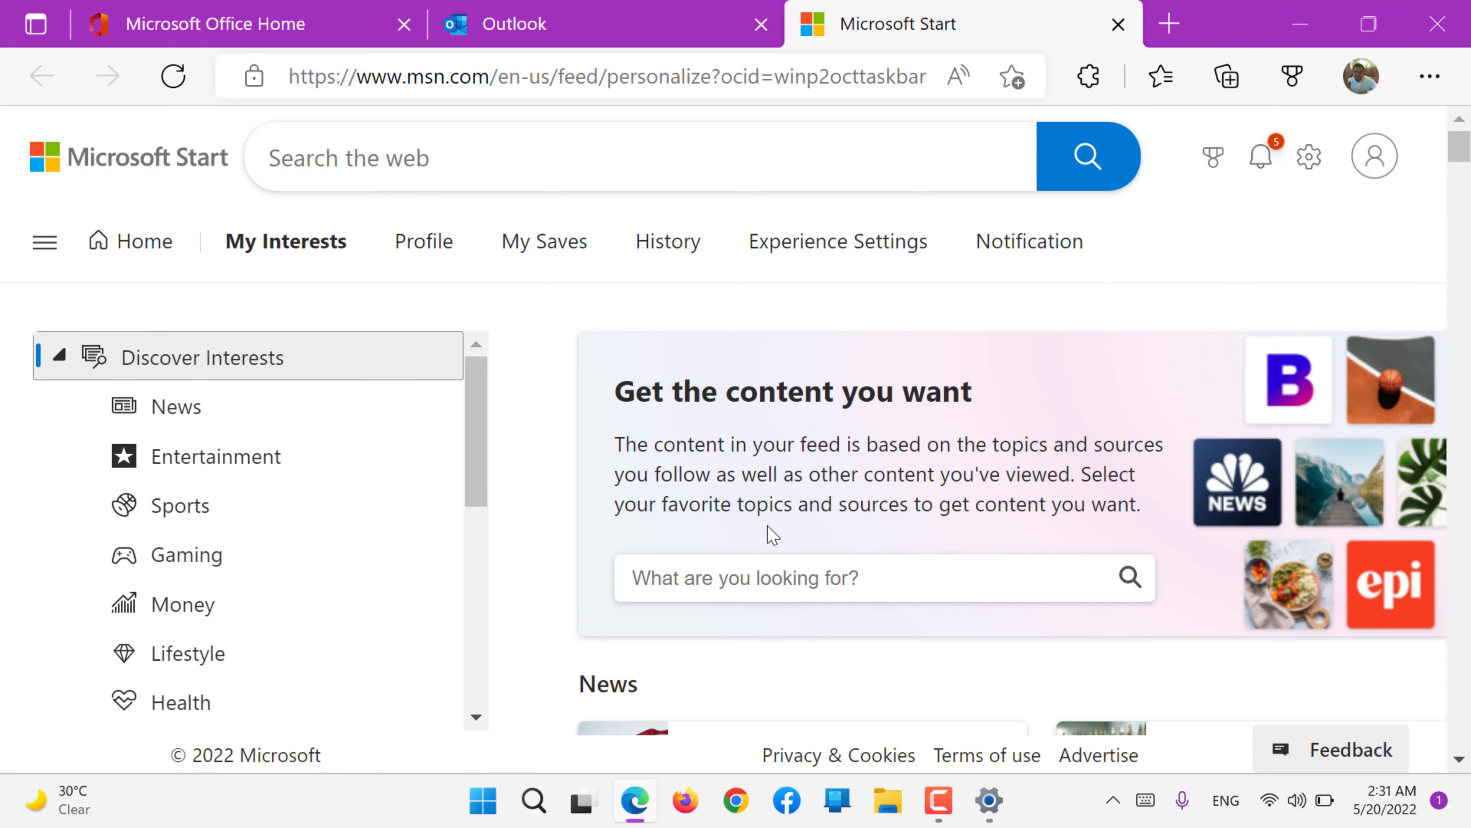
pyautogui.scroll(-5, 772, 534)
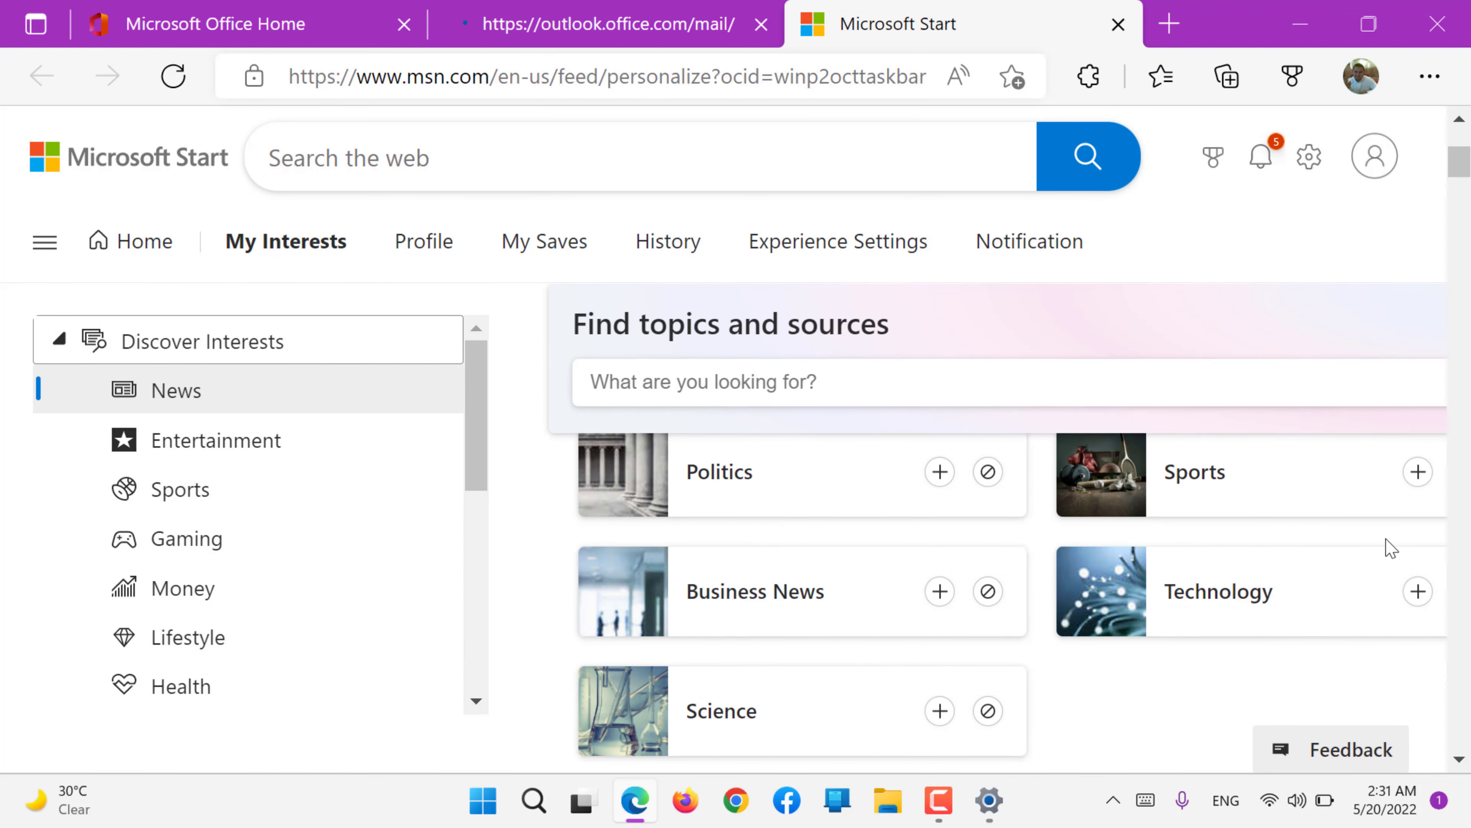
pyautogui.click(1419, 602)
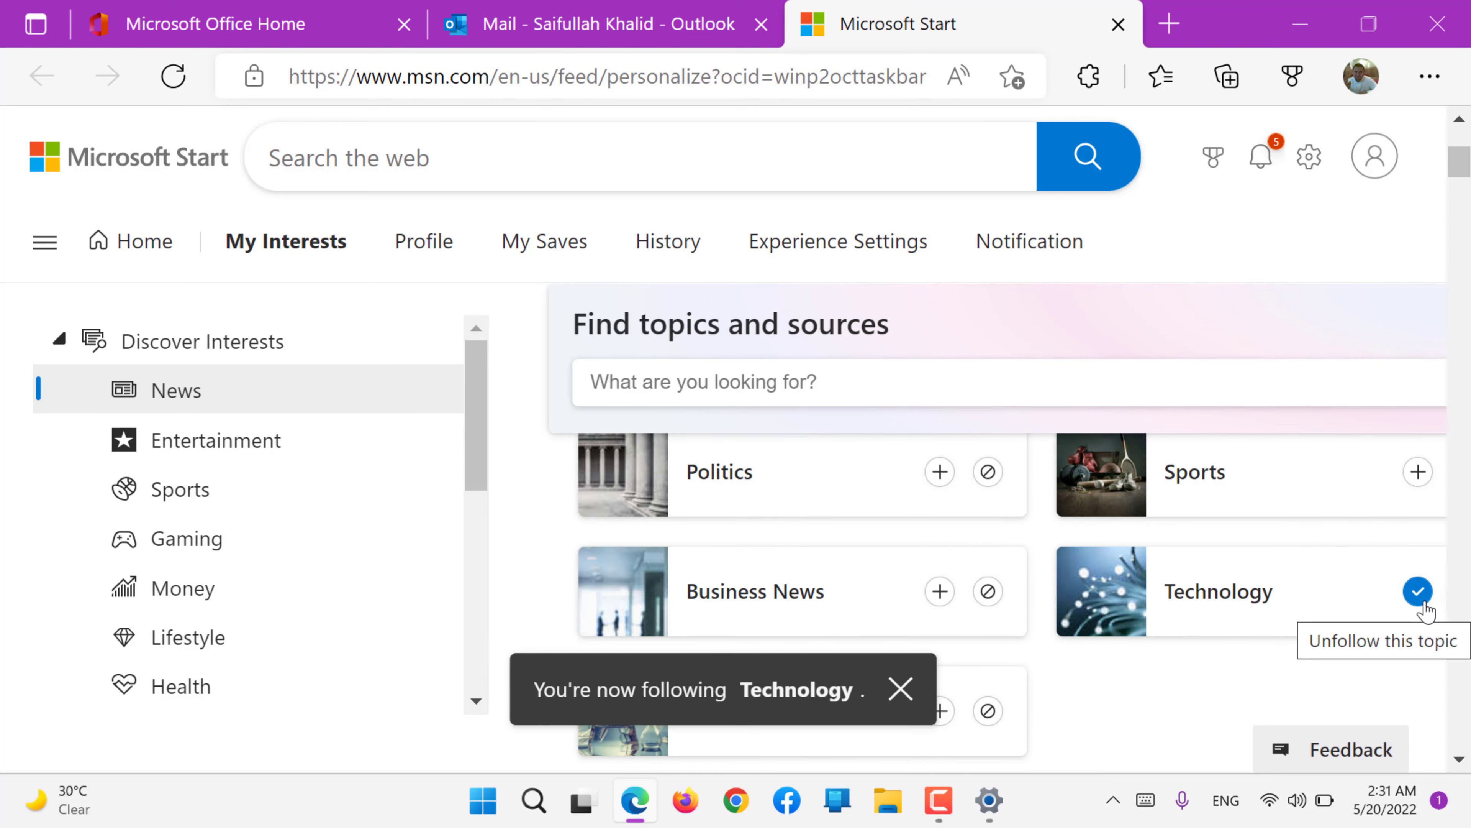
# Browse the Entertainment and Sports interest topics, then minimize the browser to return to the Device usage settings
pyautogui.click(304, 457)
pyautogui.scroll(-15, 864, 624)
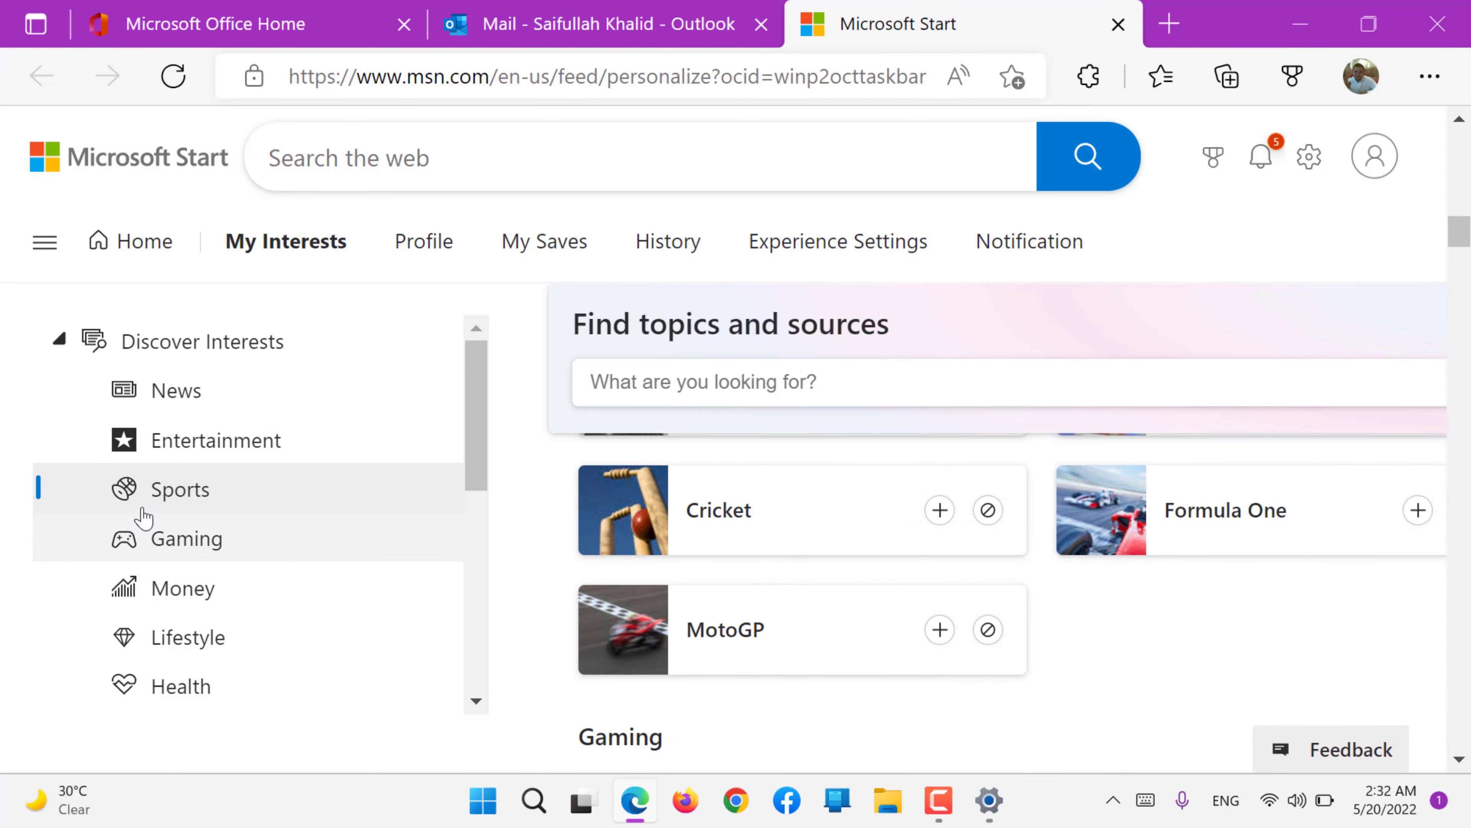
pyautogui.click(1314, 10)
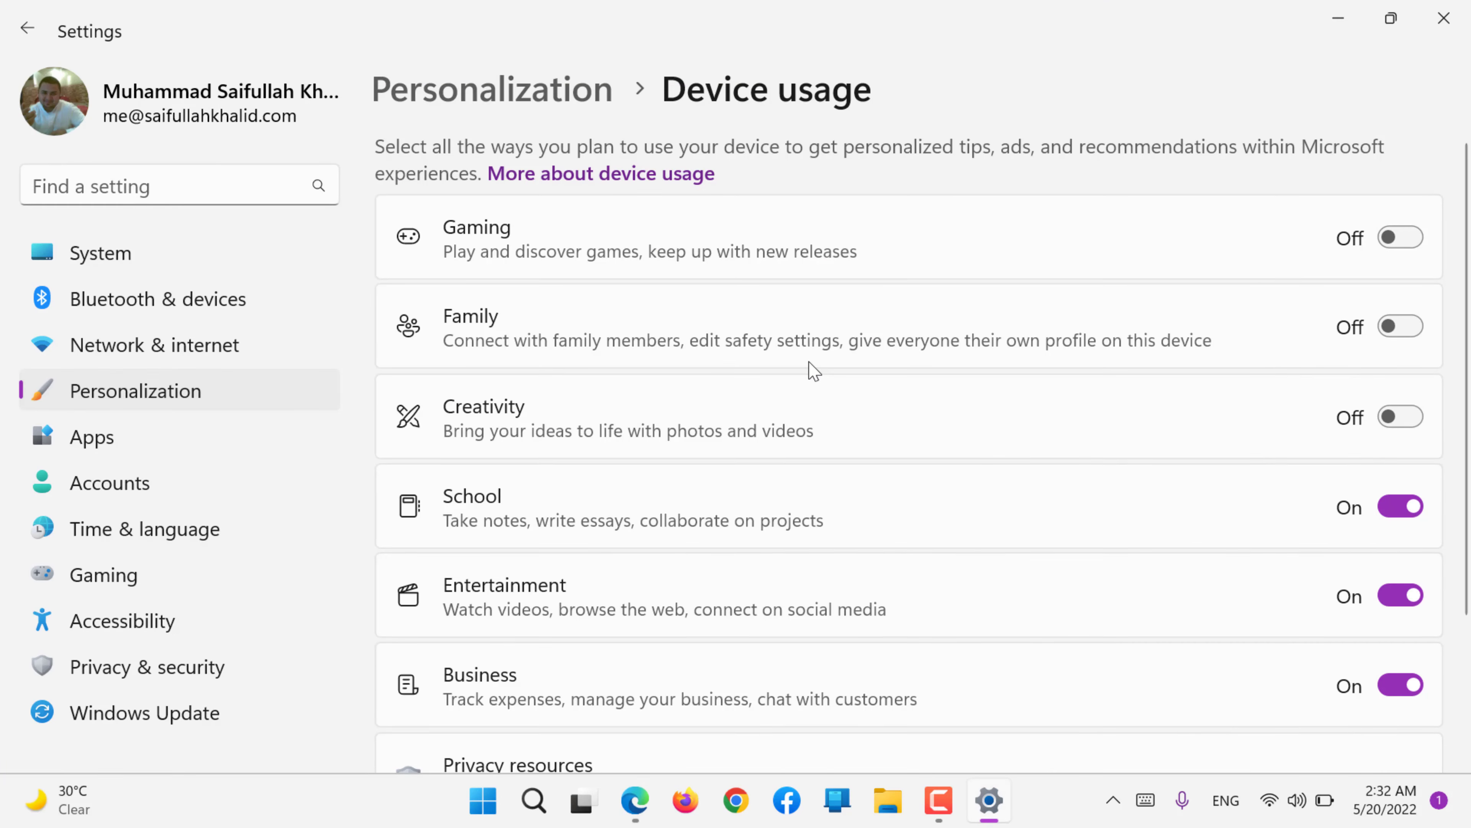
# Review the remaining Device usage options and privacy resources, and return to the main Personalization page
pyautogui.scroll(-4, 811, 369)
pyautogui.scroll(1, 579, 385)
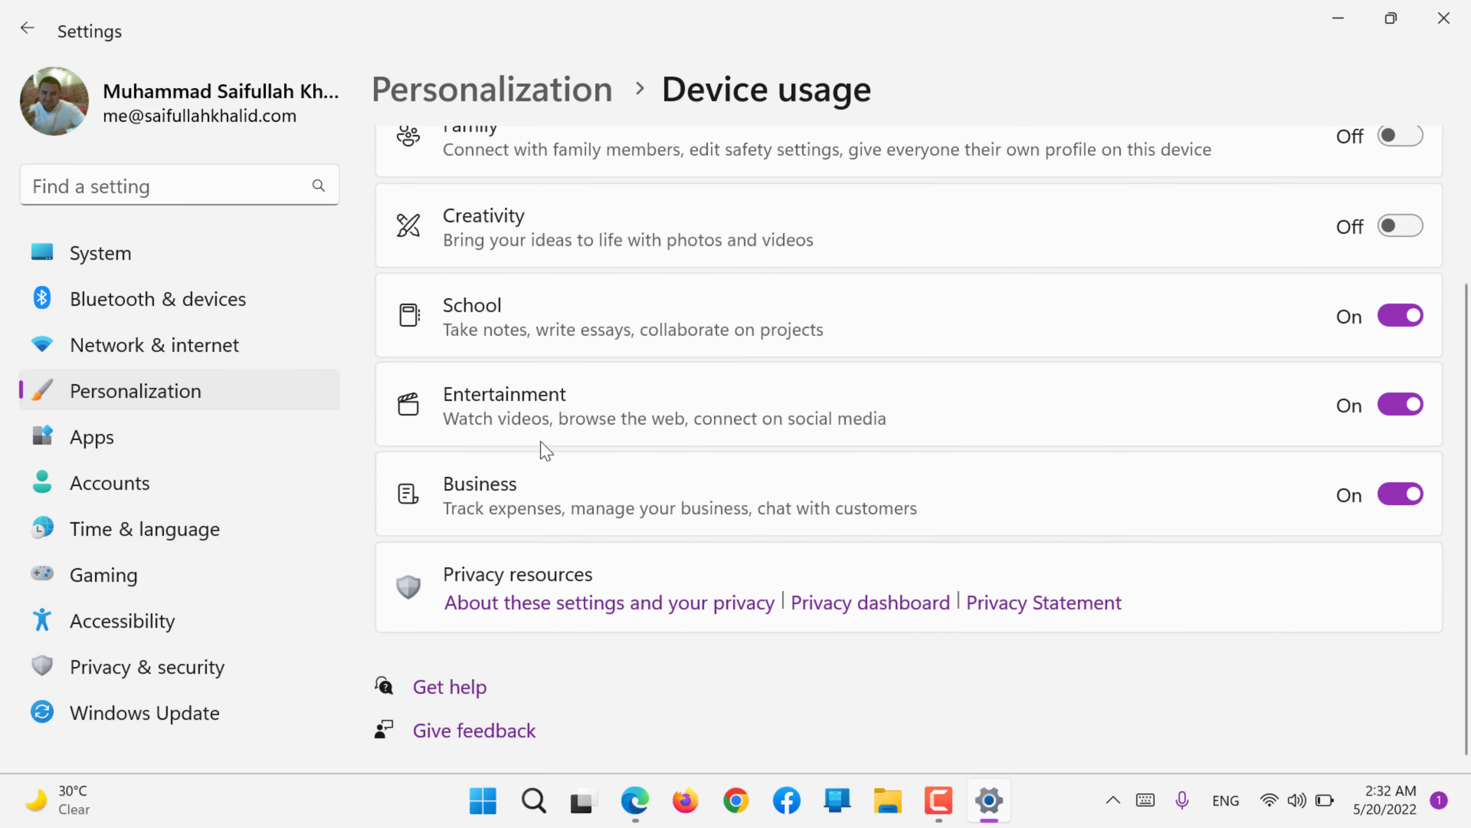
pyautogui.click(251, 399)
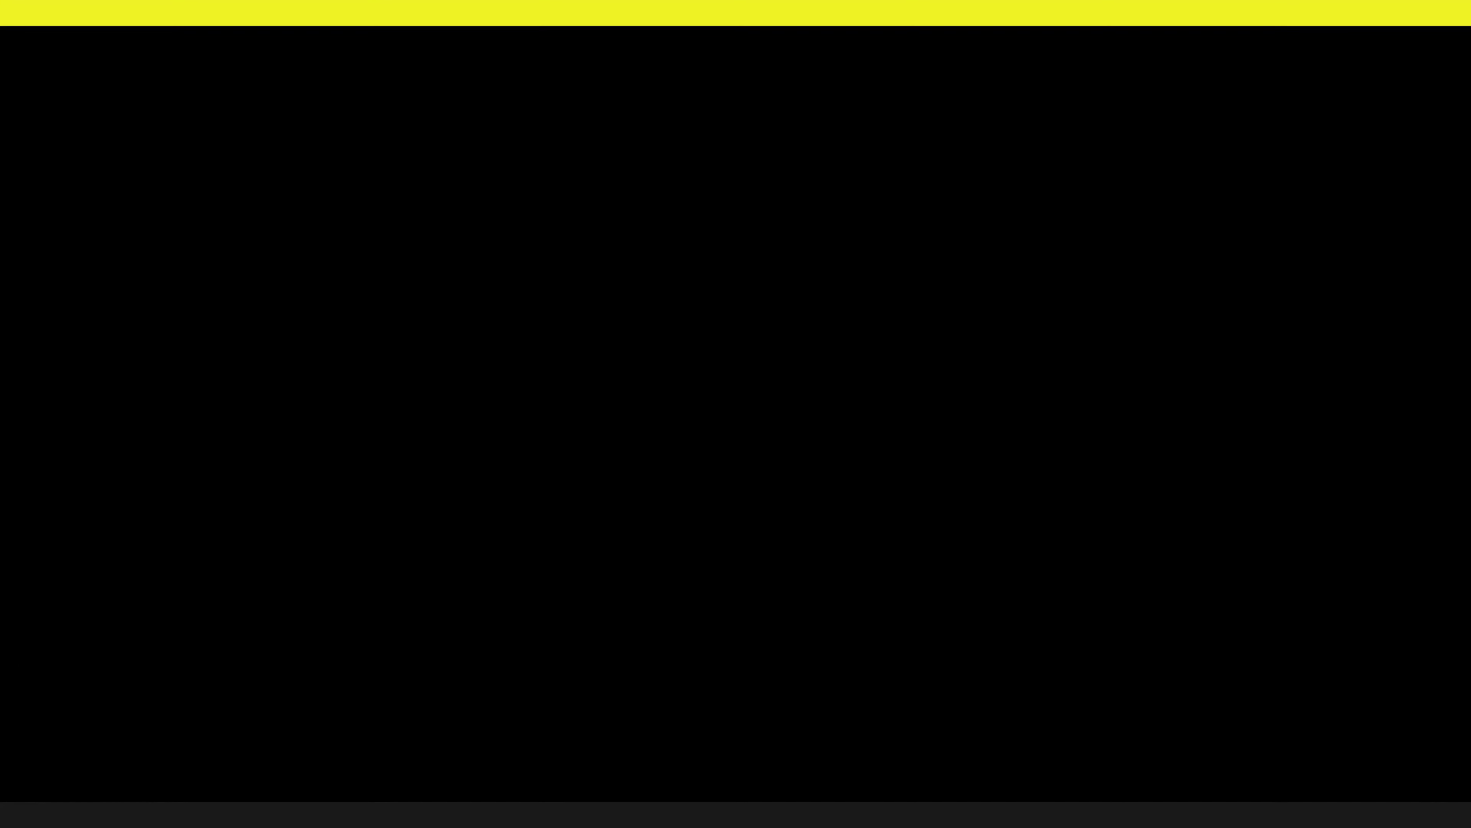